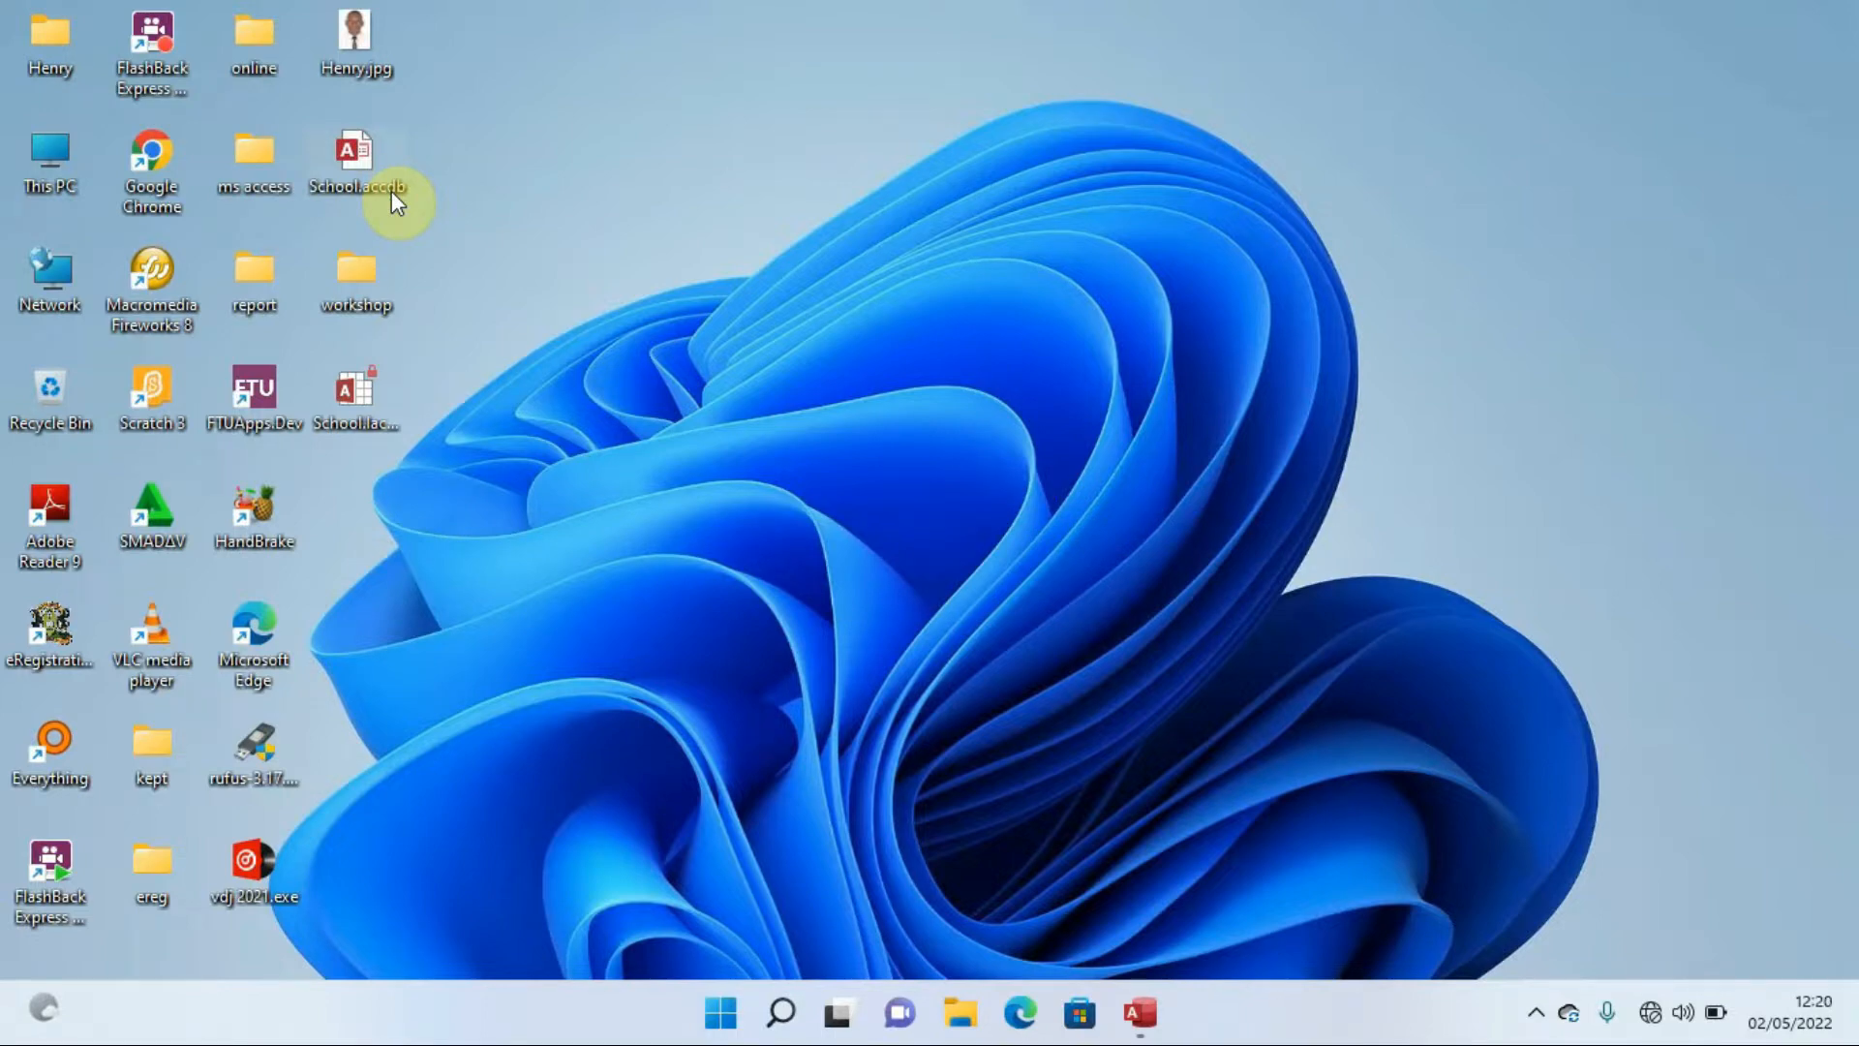
- Switch to the School database in Access and start the Report Wizard with the STUDENTS table as its source
{"action": "left_click", "coordinate": [1138, 1014]}
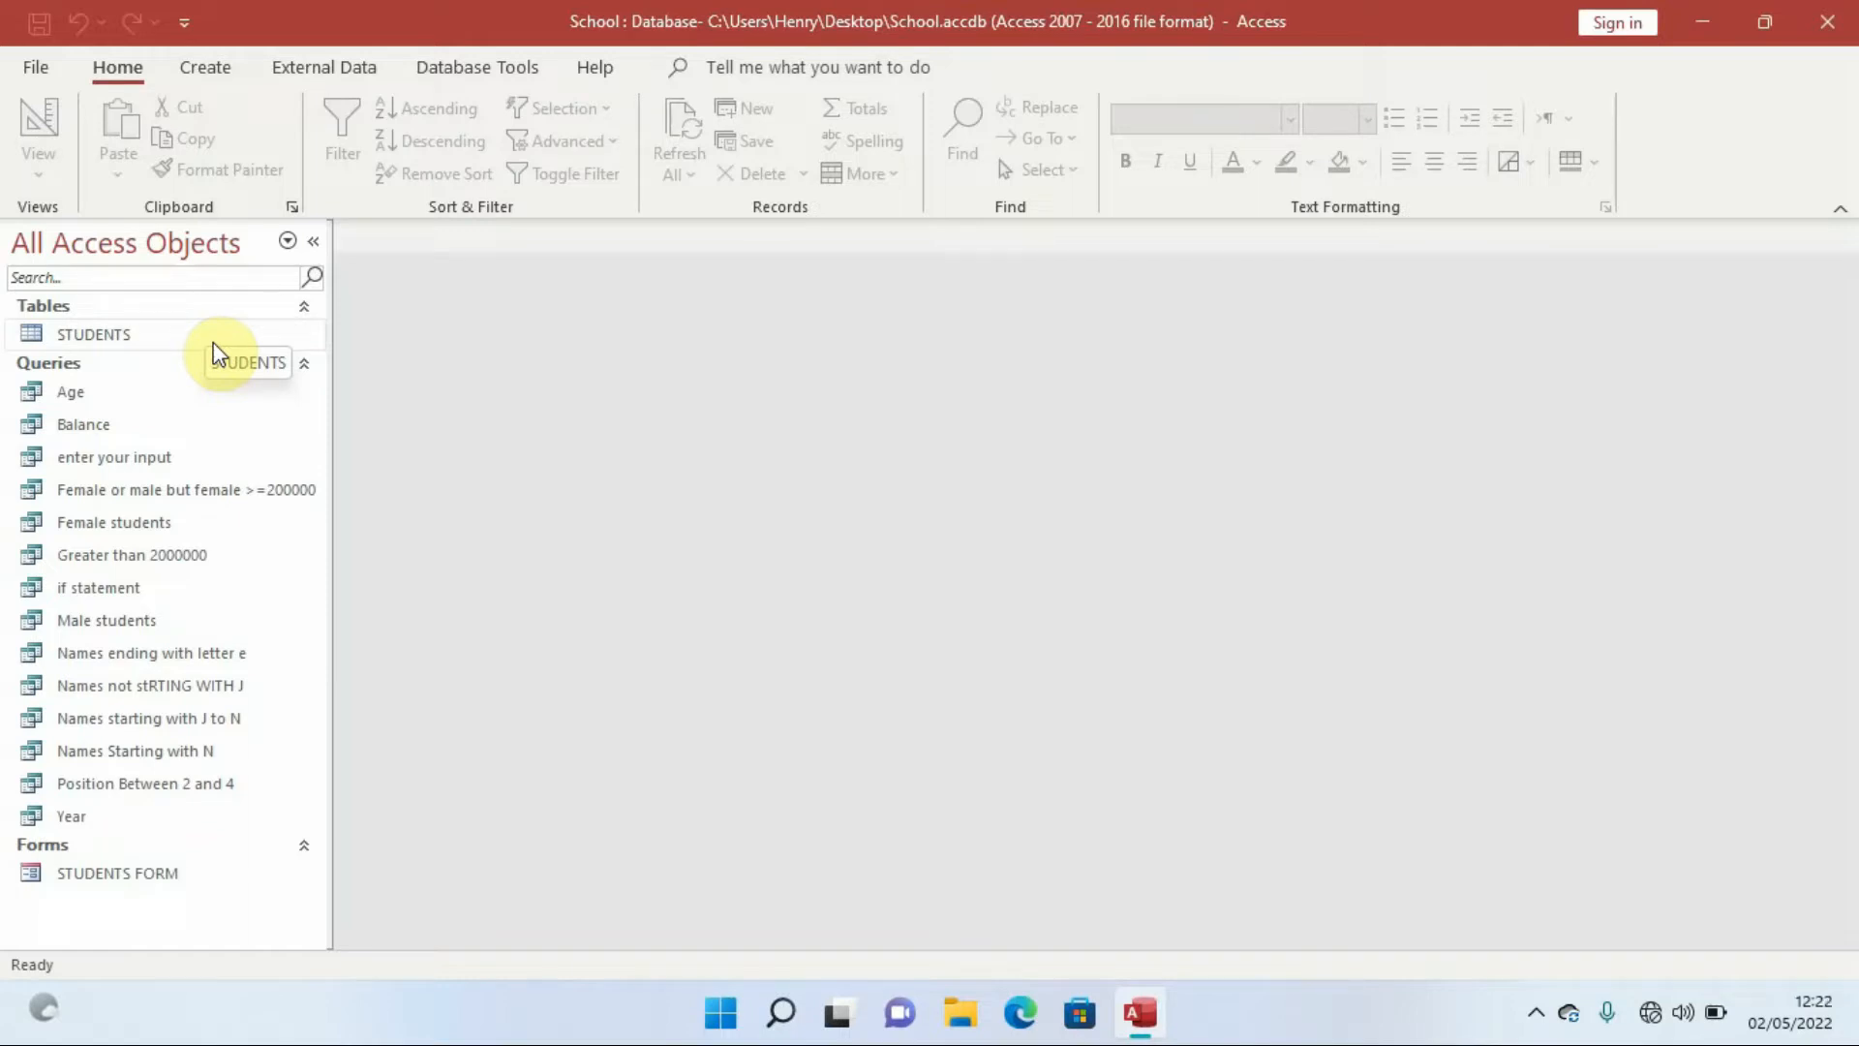
{"action": "left_click", "coordinate": [217, 70]}
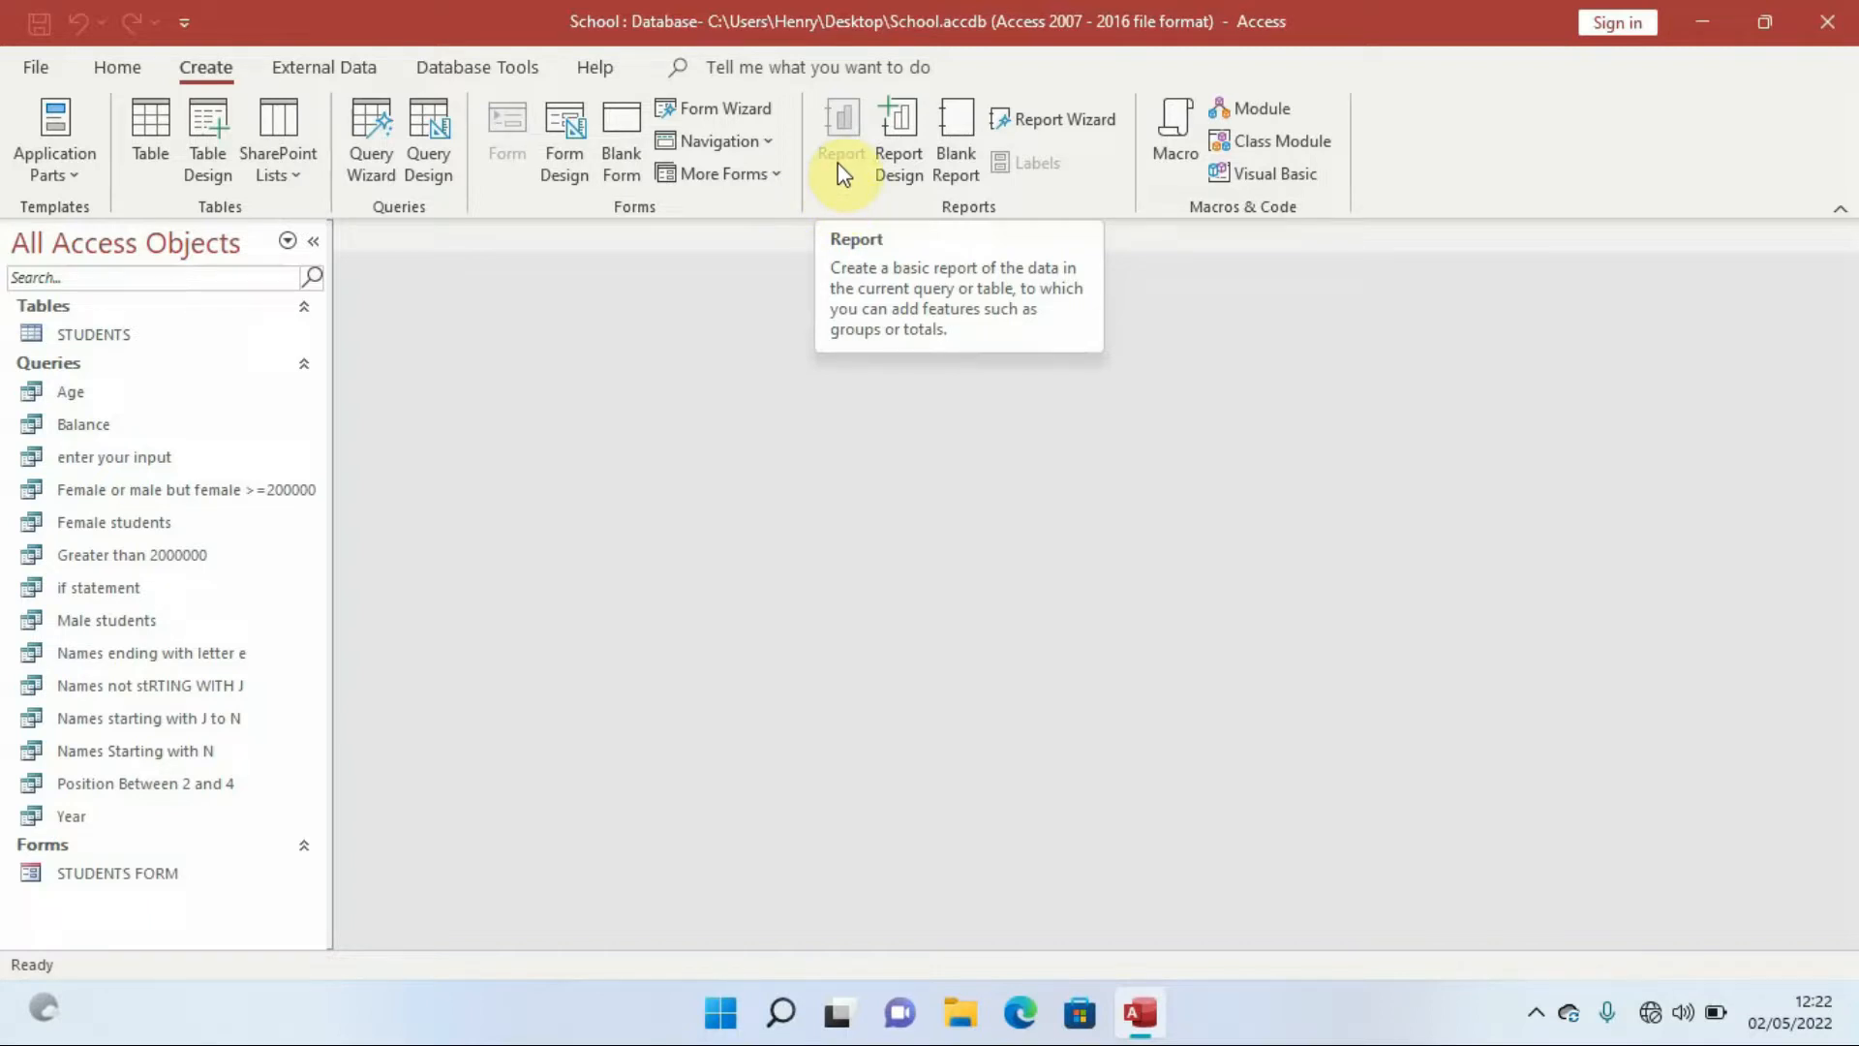
{"action": "left_click", "coordinate": [147, 338]}
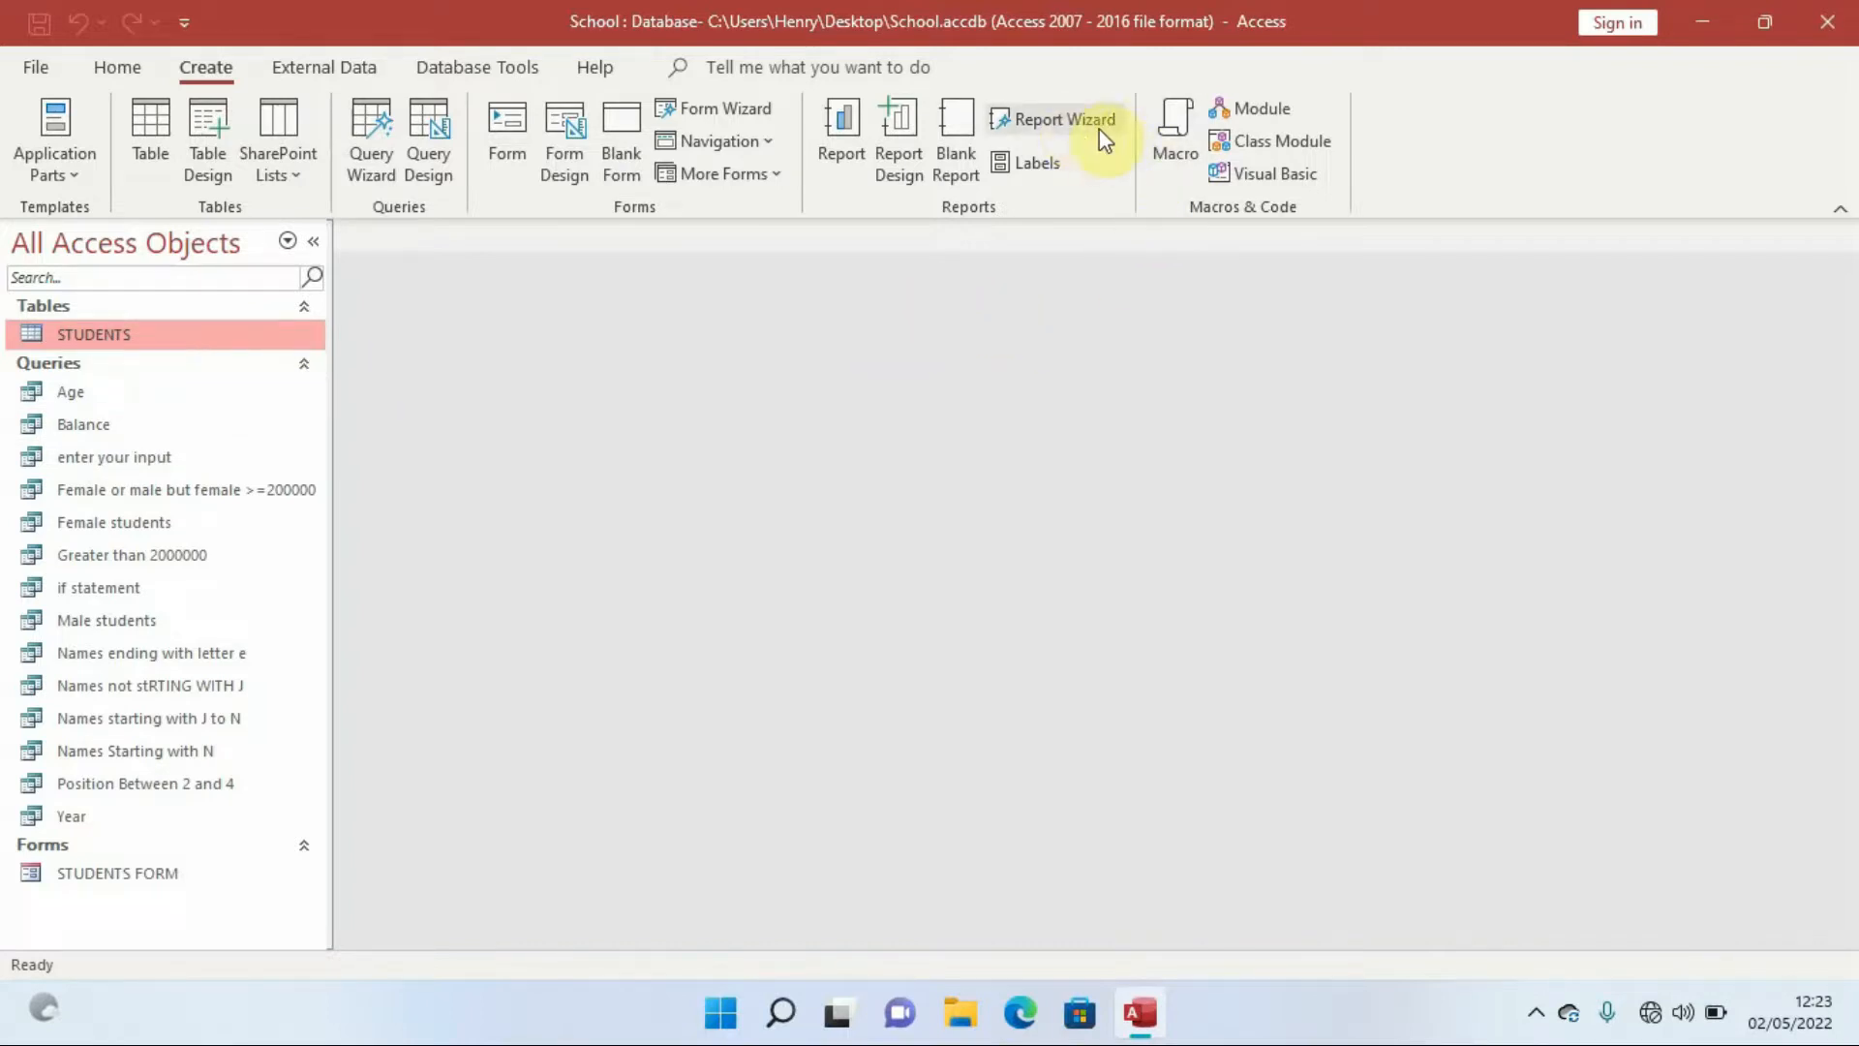
{"action": "left_click", "coordinate": [1049, 136]}
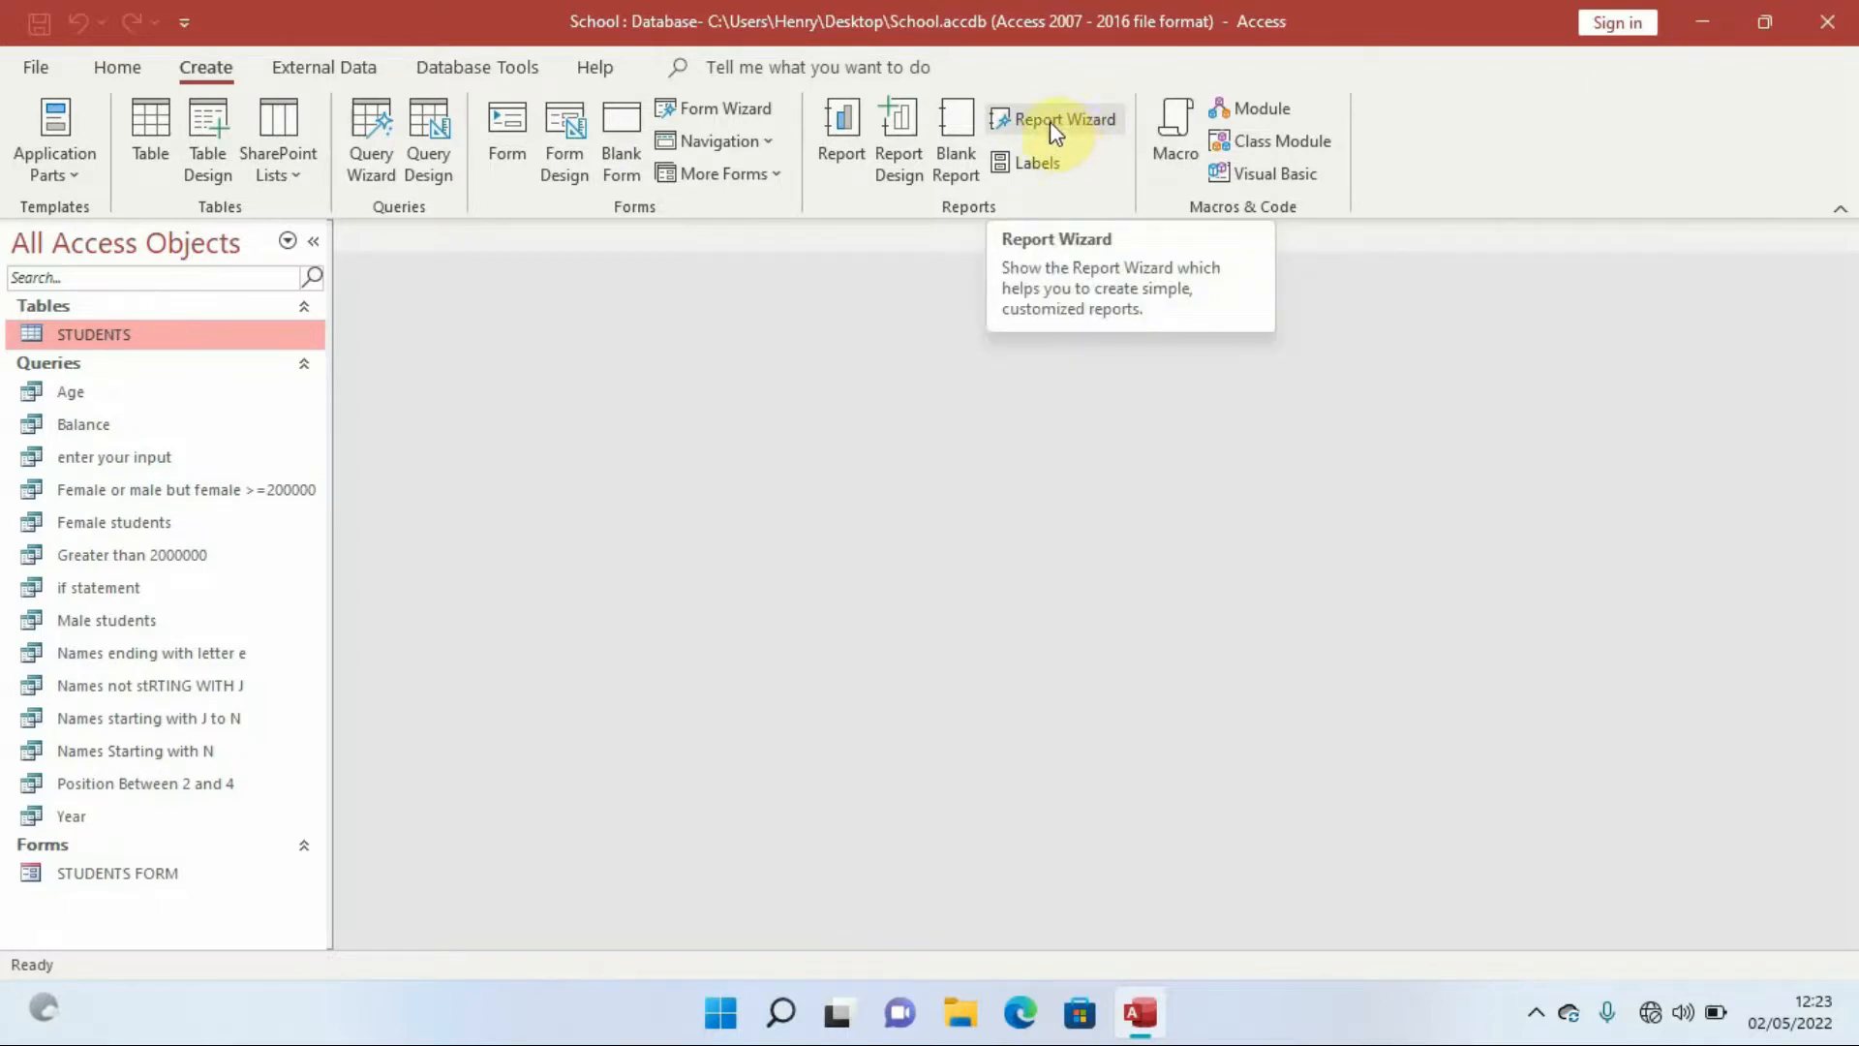
{"action": "left_click", "coordinate": [1051, 122]}
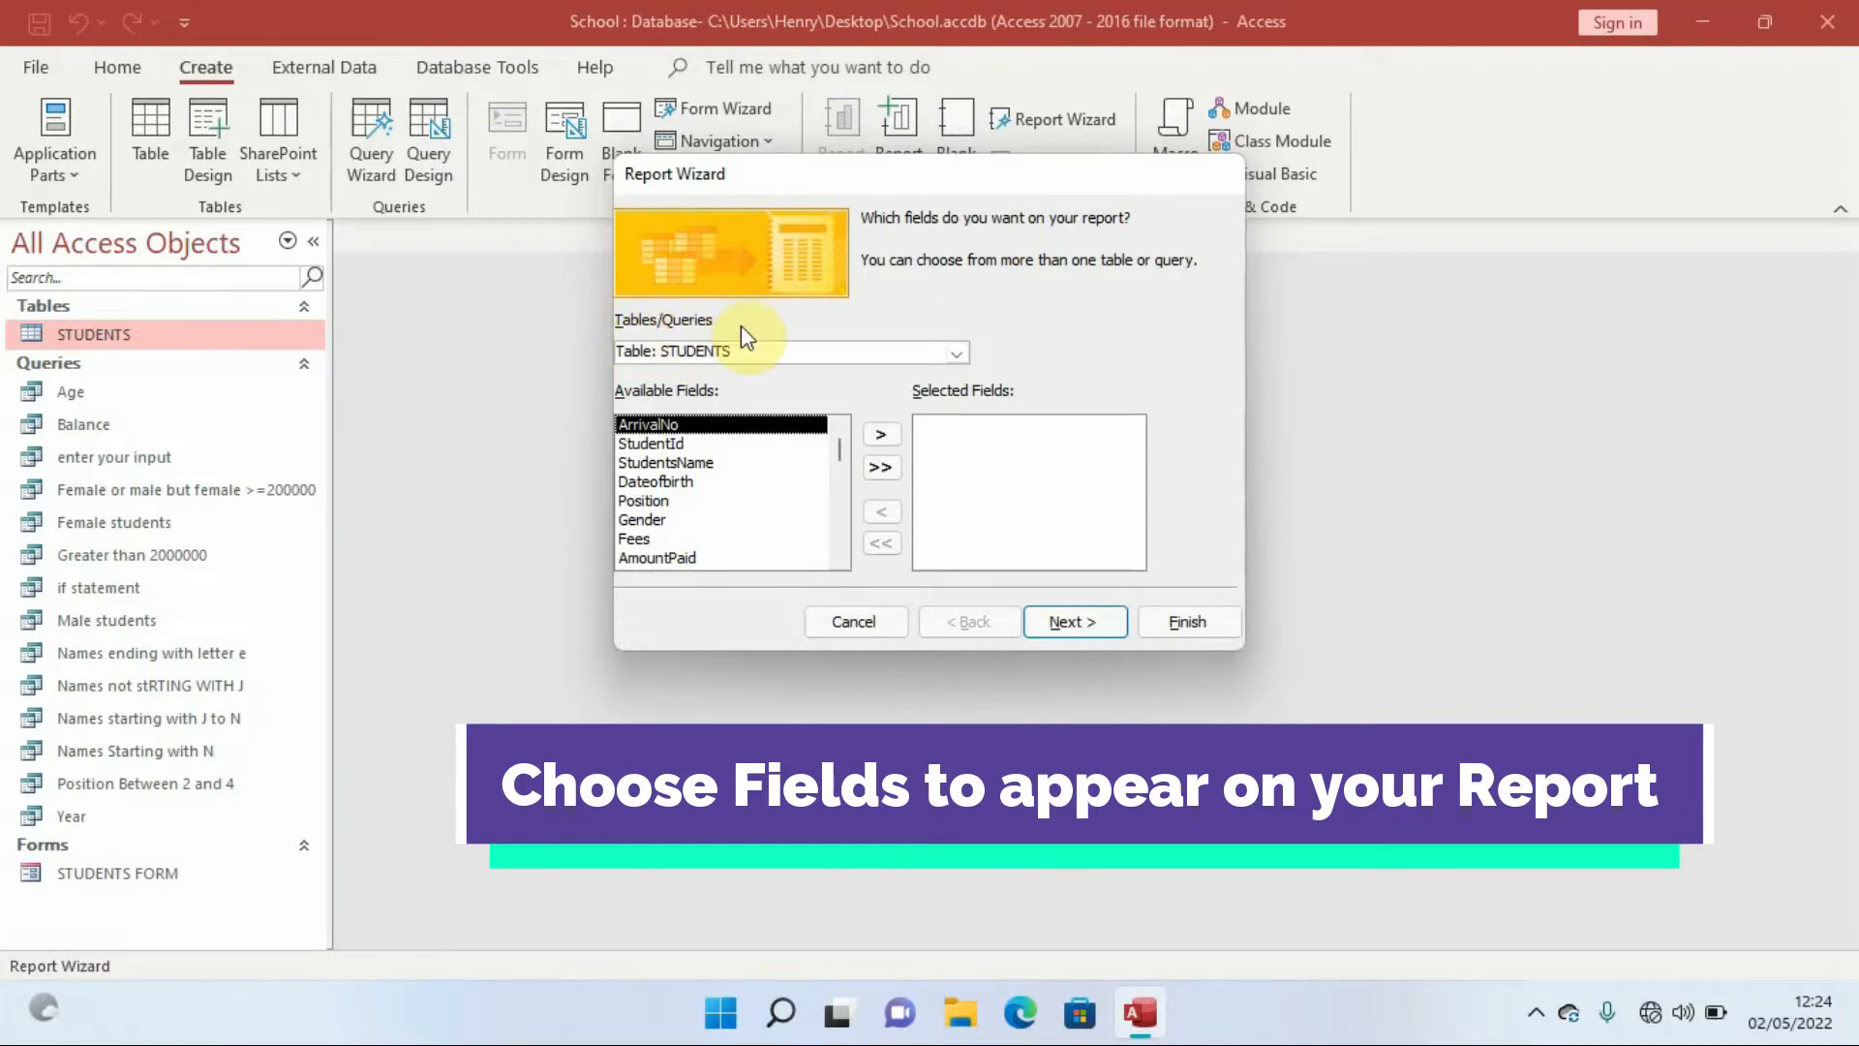
{"action": "left_click", "coordinate": [957, 363]}
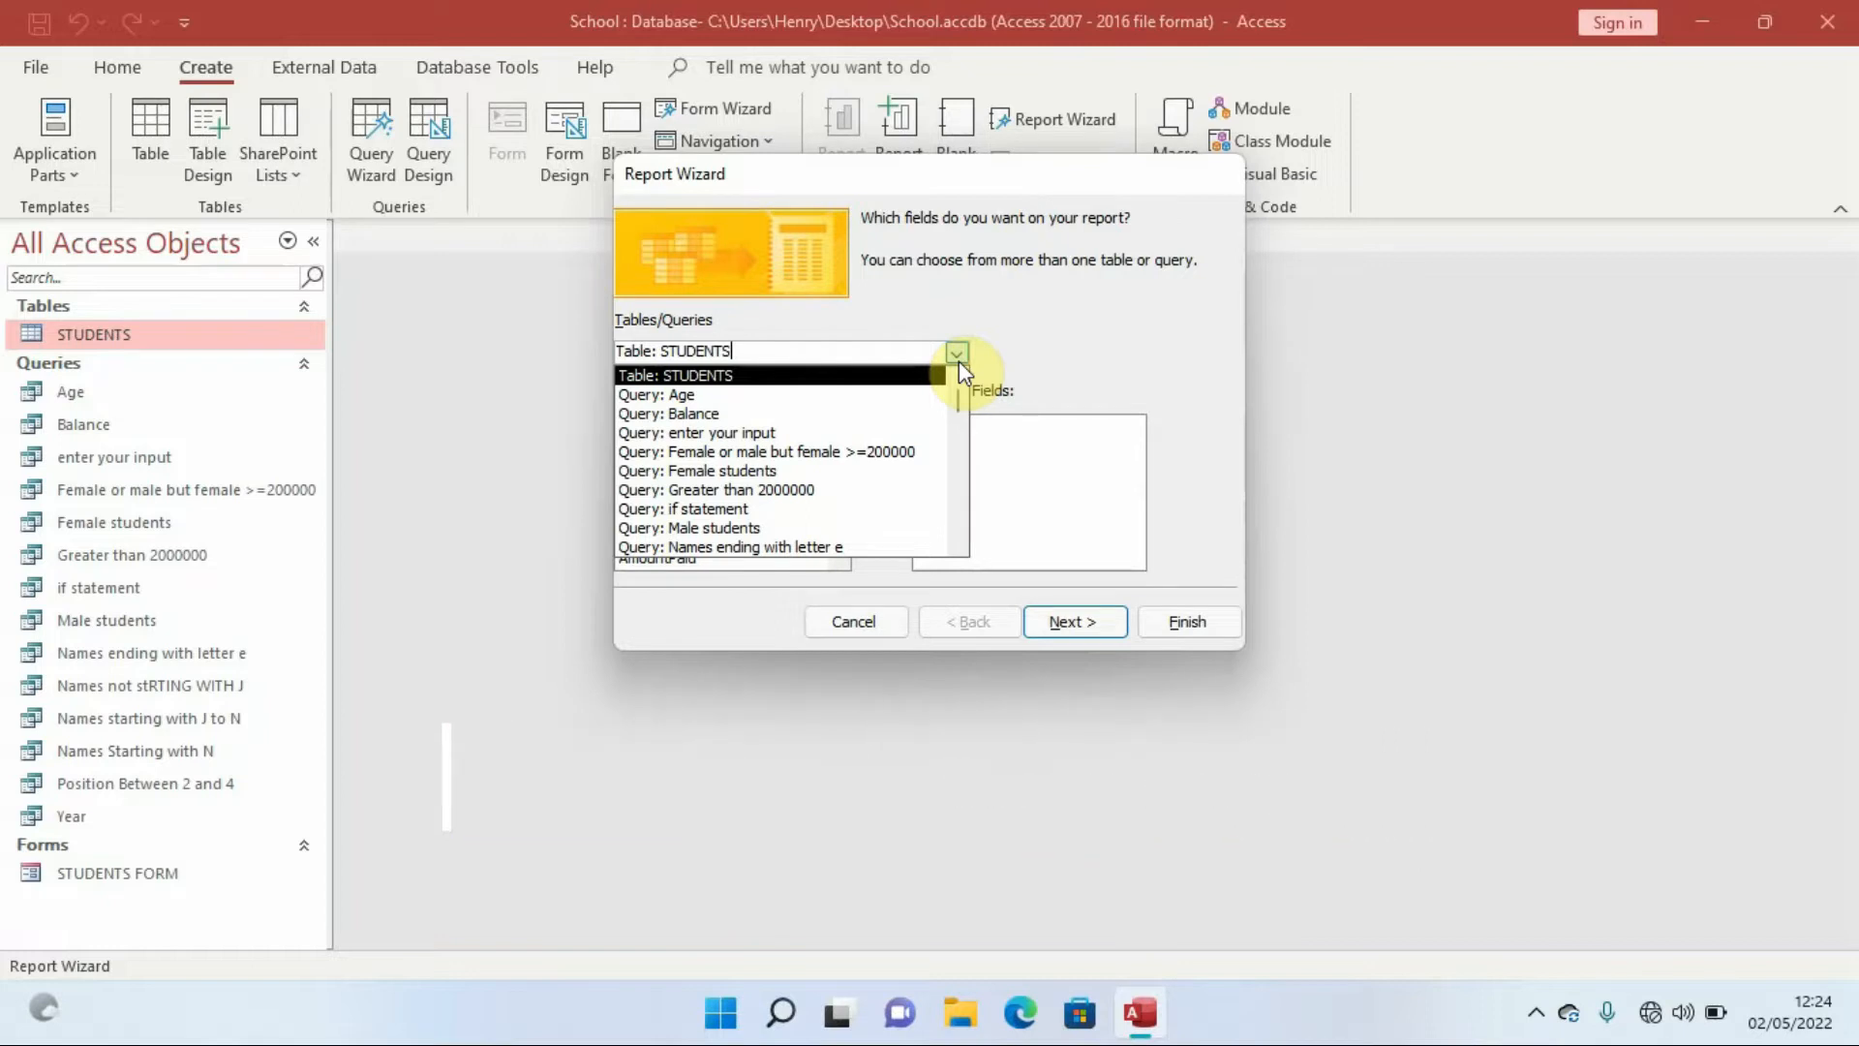
{"action": "left_click", "coordinate": [730, 375]}
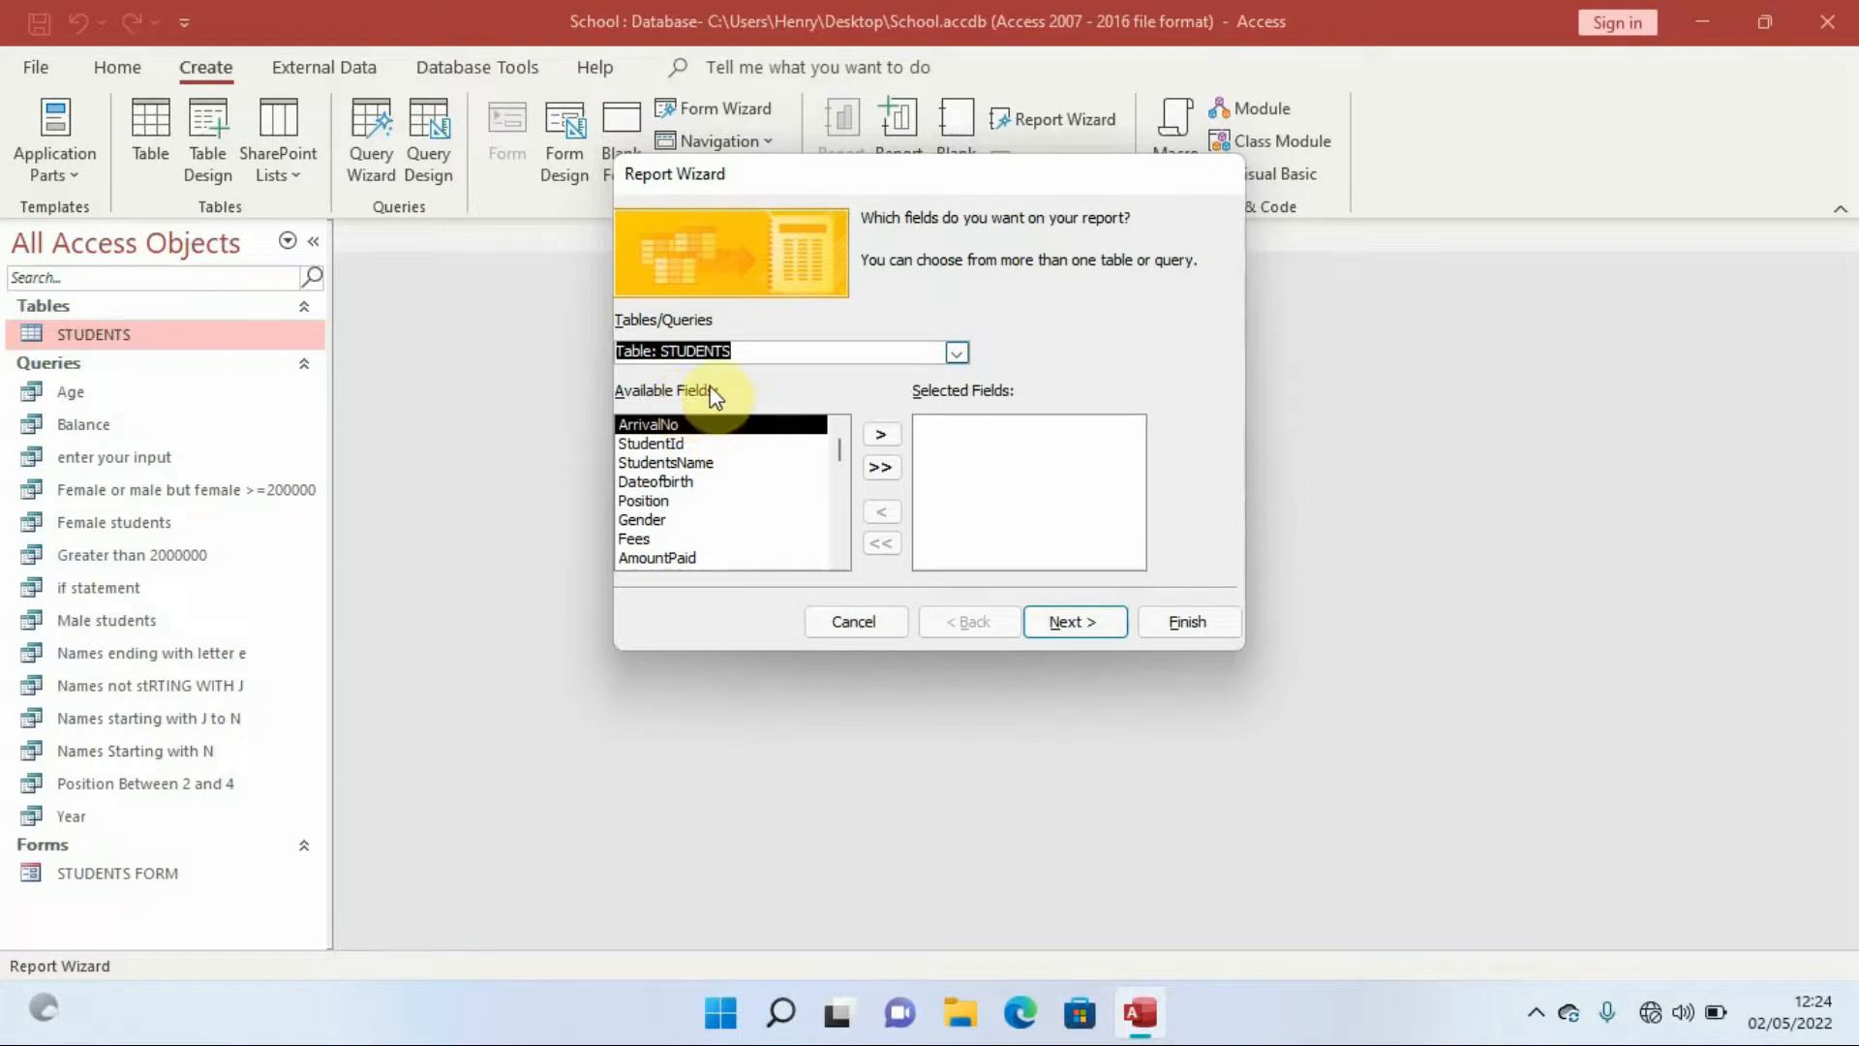
{"action": "left_click", "coordinate": [758, 416]}
{"action": "left_click", "coordinate": [879, 436]}
{"action": "left_click", "coordinate": [879, 436]}
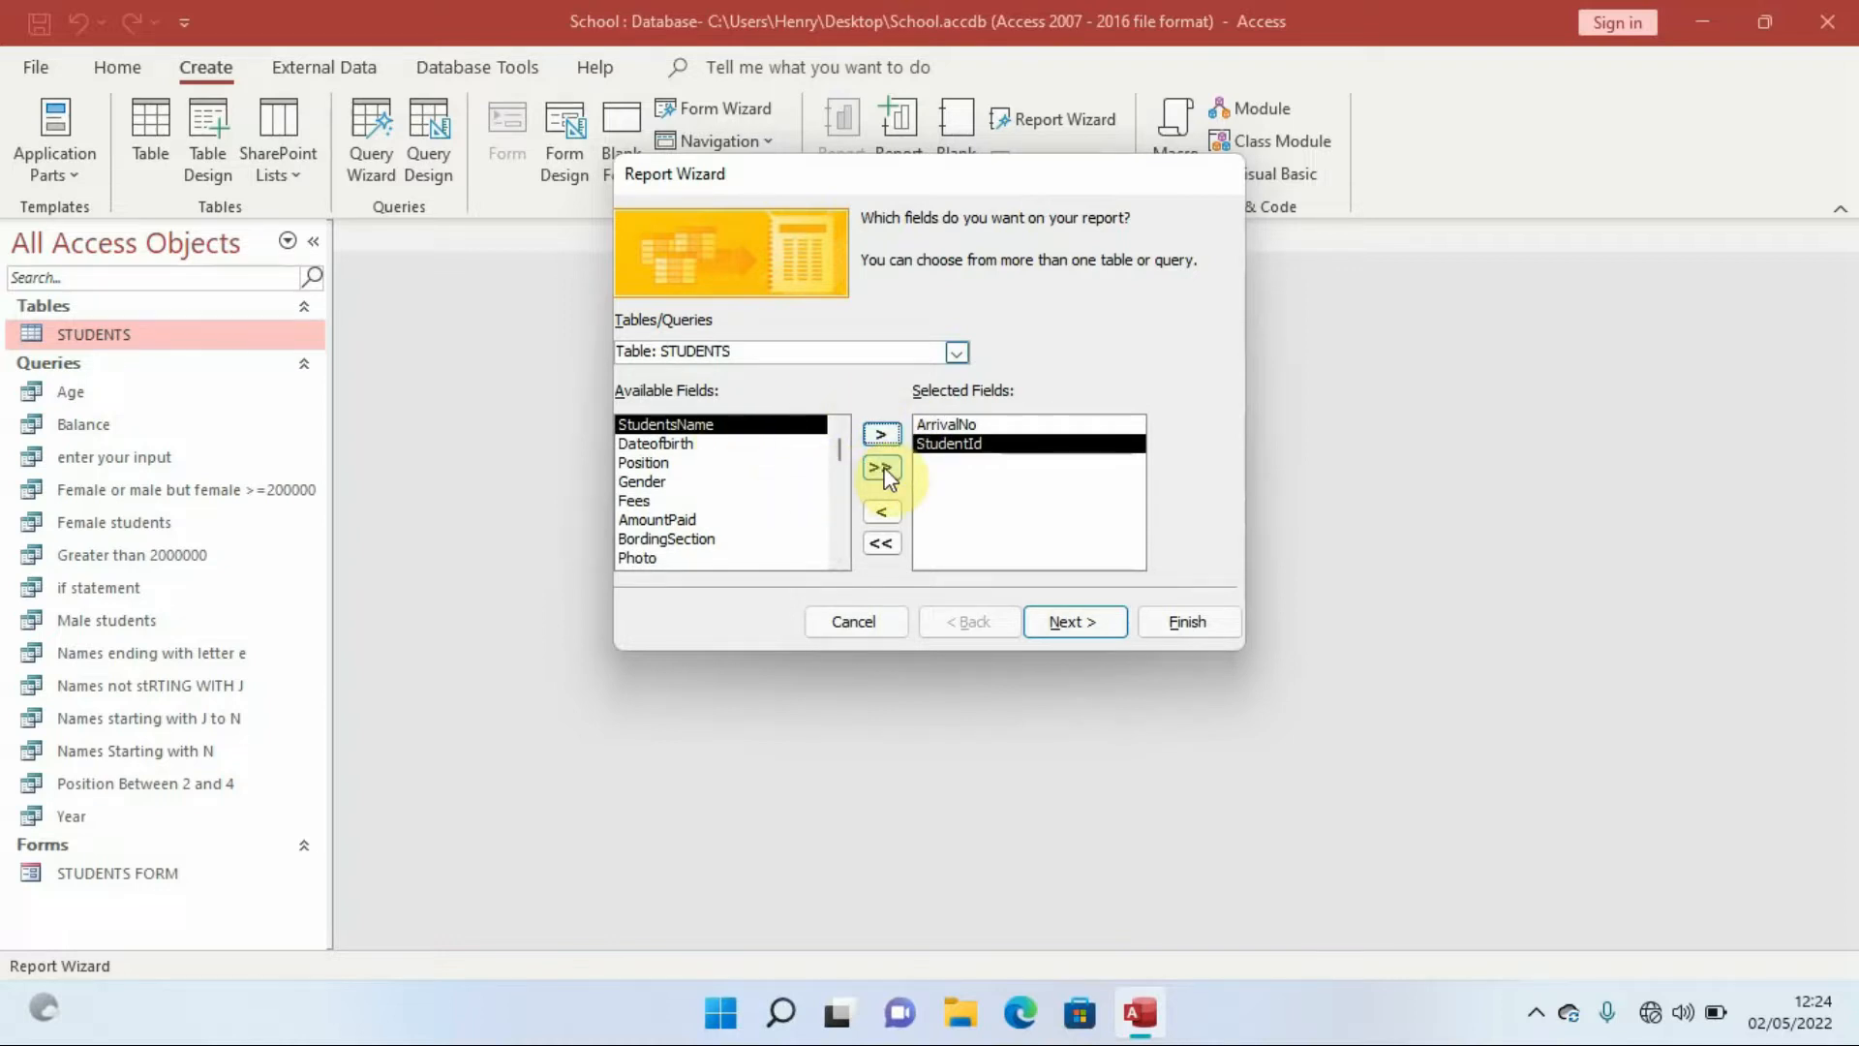
{"action": "left_click", "coordinate": [883, 470]}
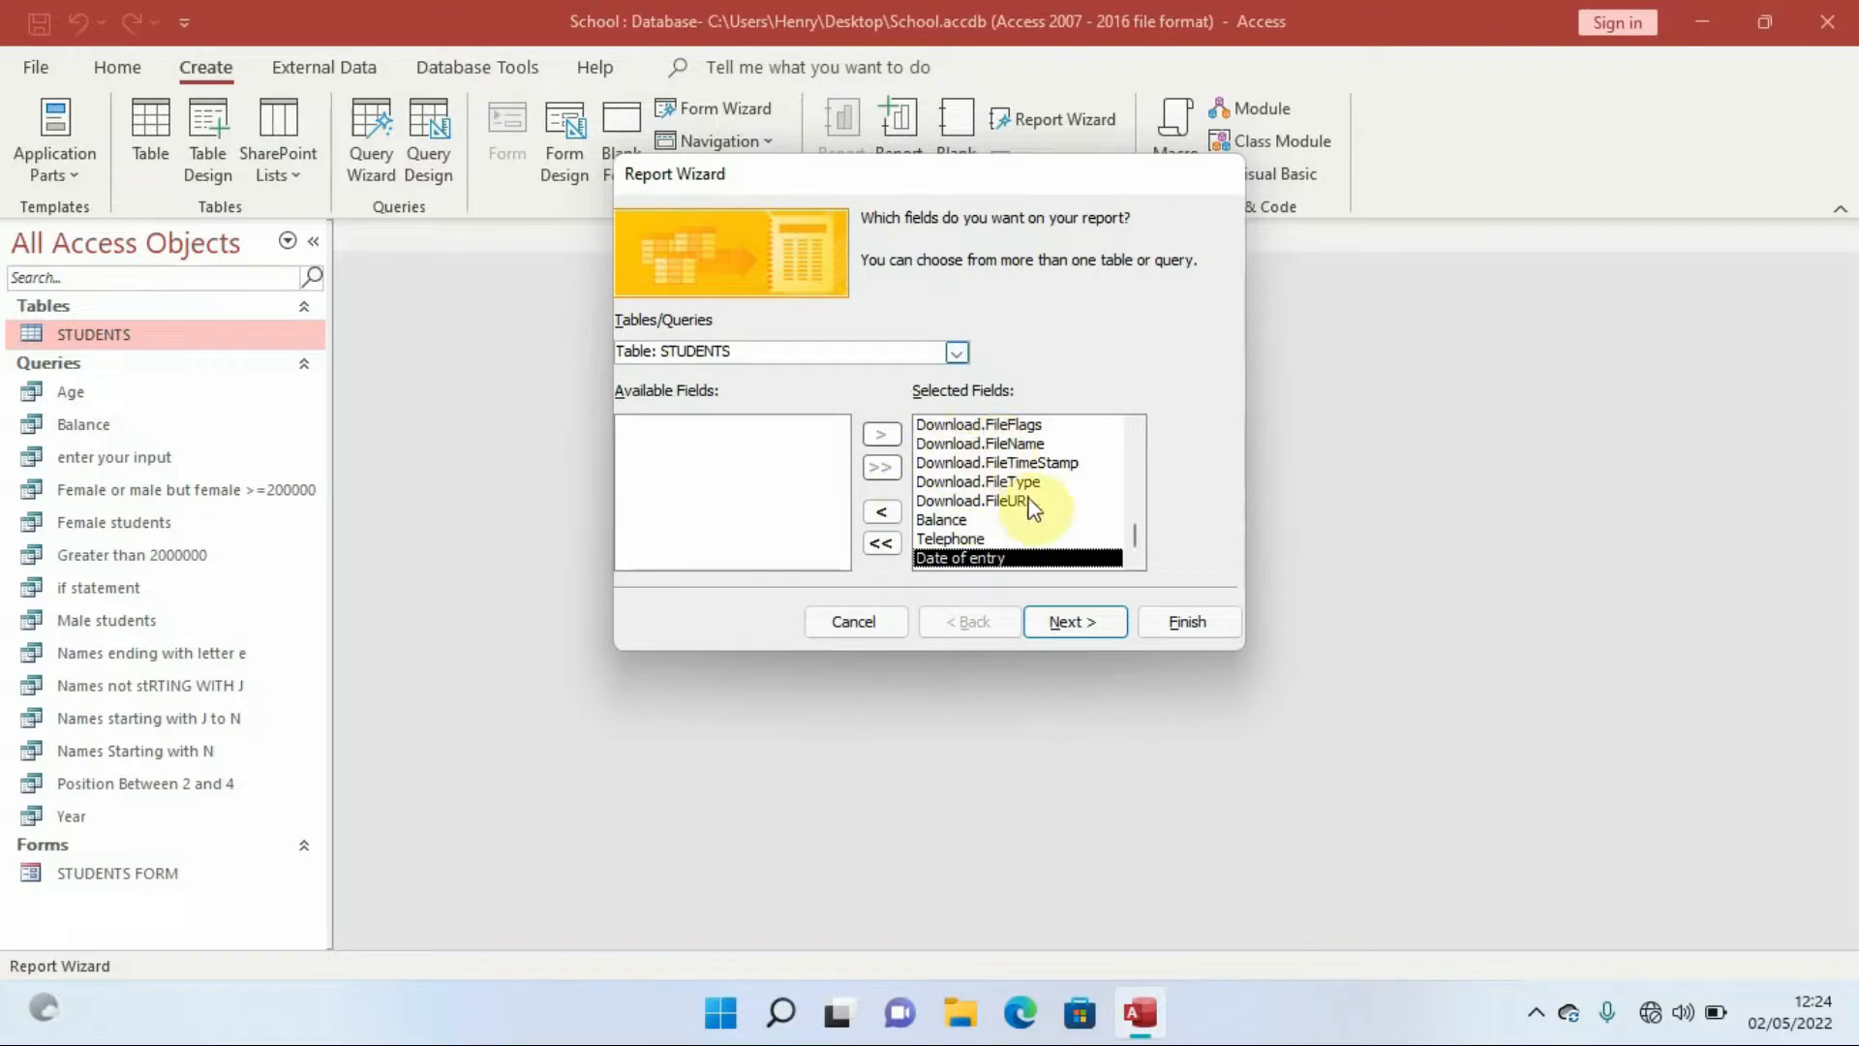
{"action": "left_click", "coordinate": [882, 513]}
{"action": "left_click", "coordinate": [882, 512]}
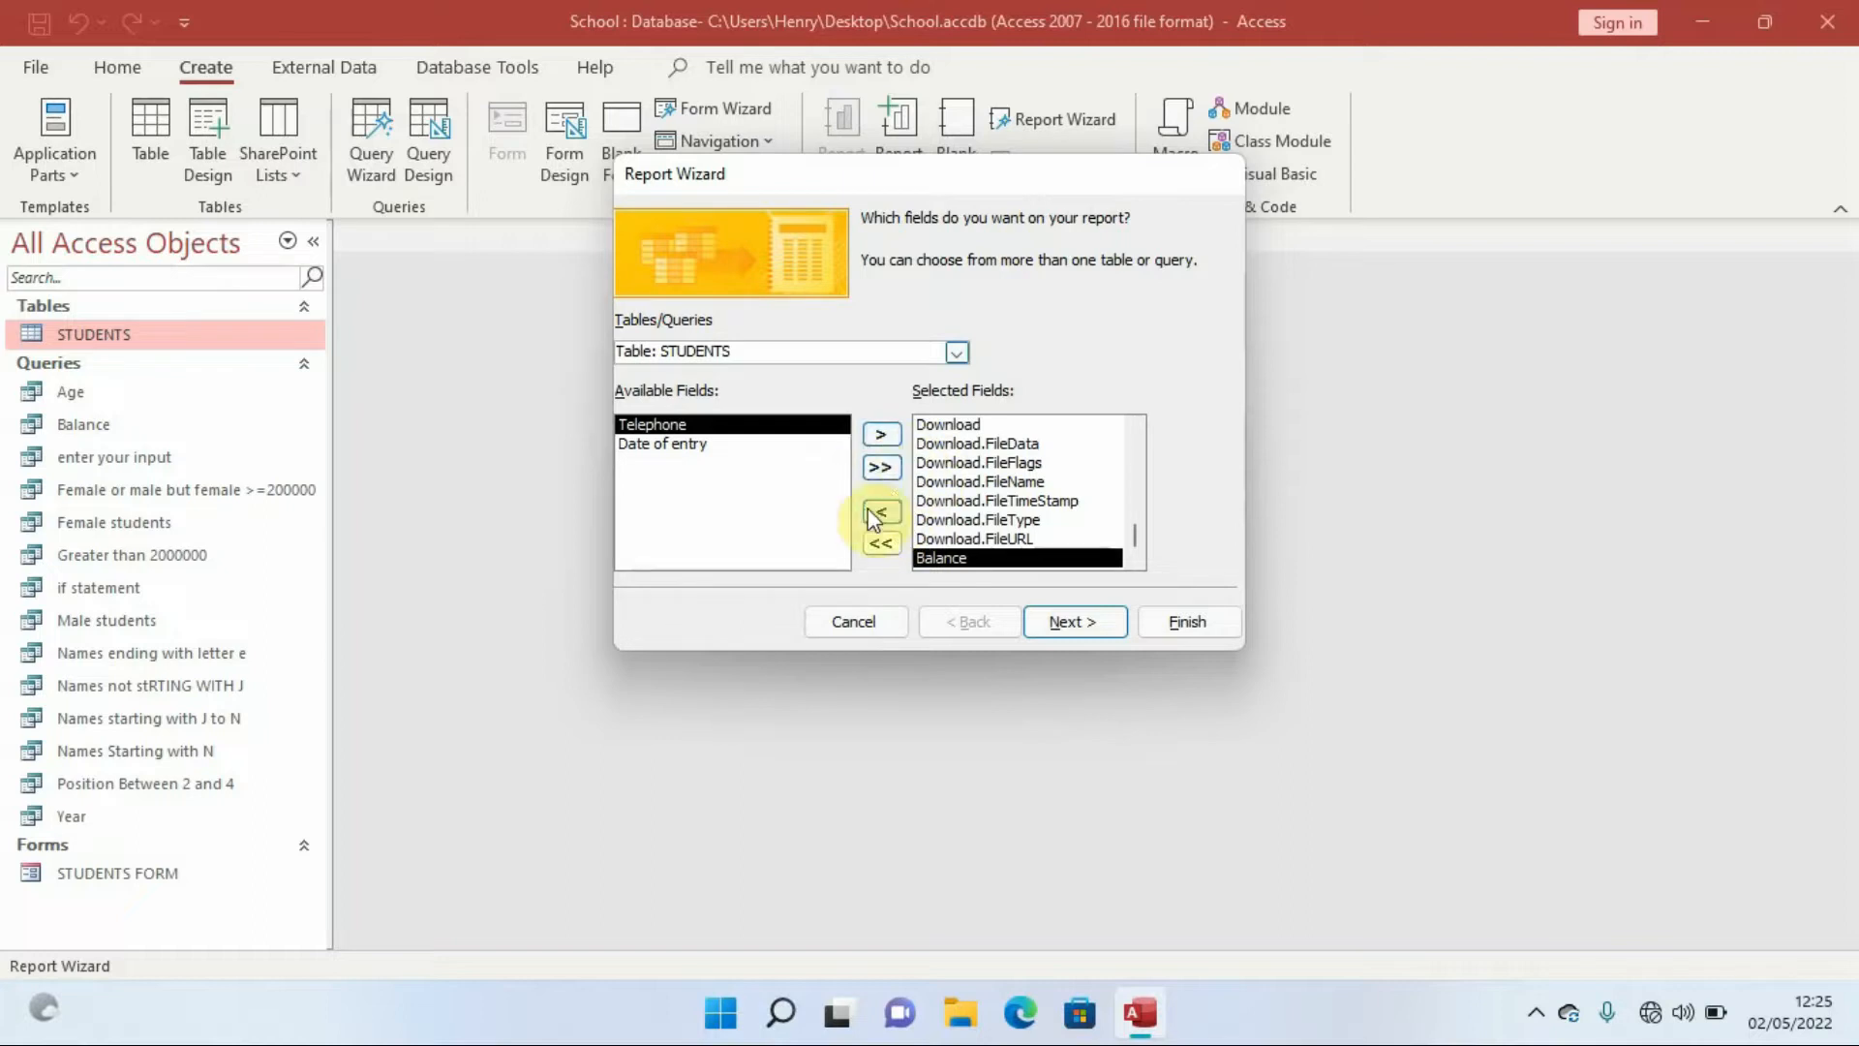
{"action": "left_click", "coordinate": [880, 542]}
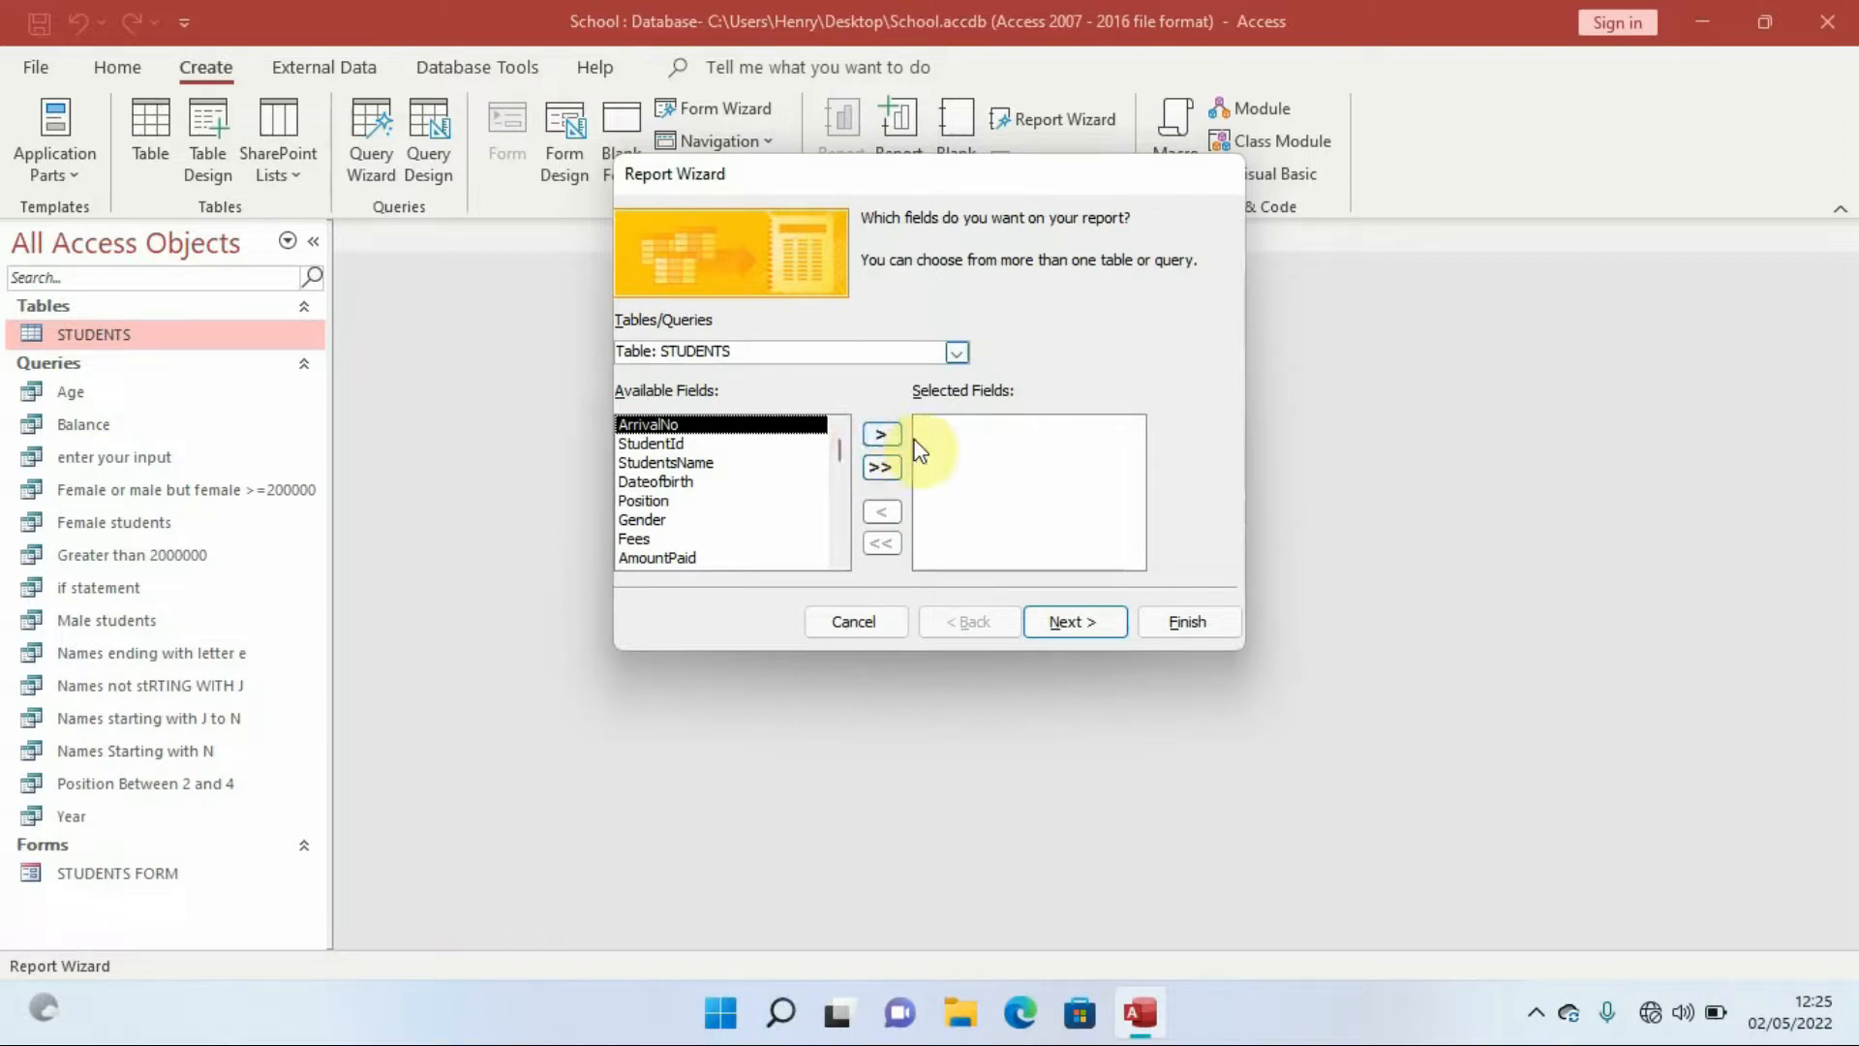
- Add ArrivalNo, StudentId, StudentsName, Dateofbirth, Position, Gender, Fees, AmountPaid and BordingSection to the report's selected fields
{"action": "left_click", "coordinate": [882, 435]}
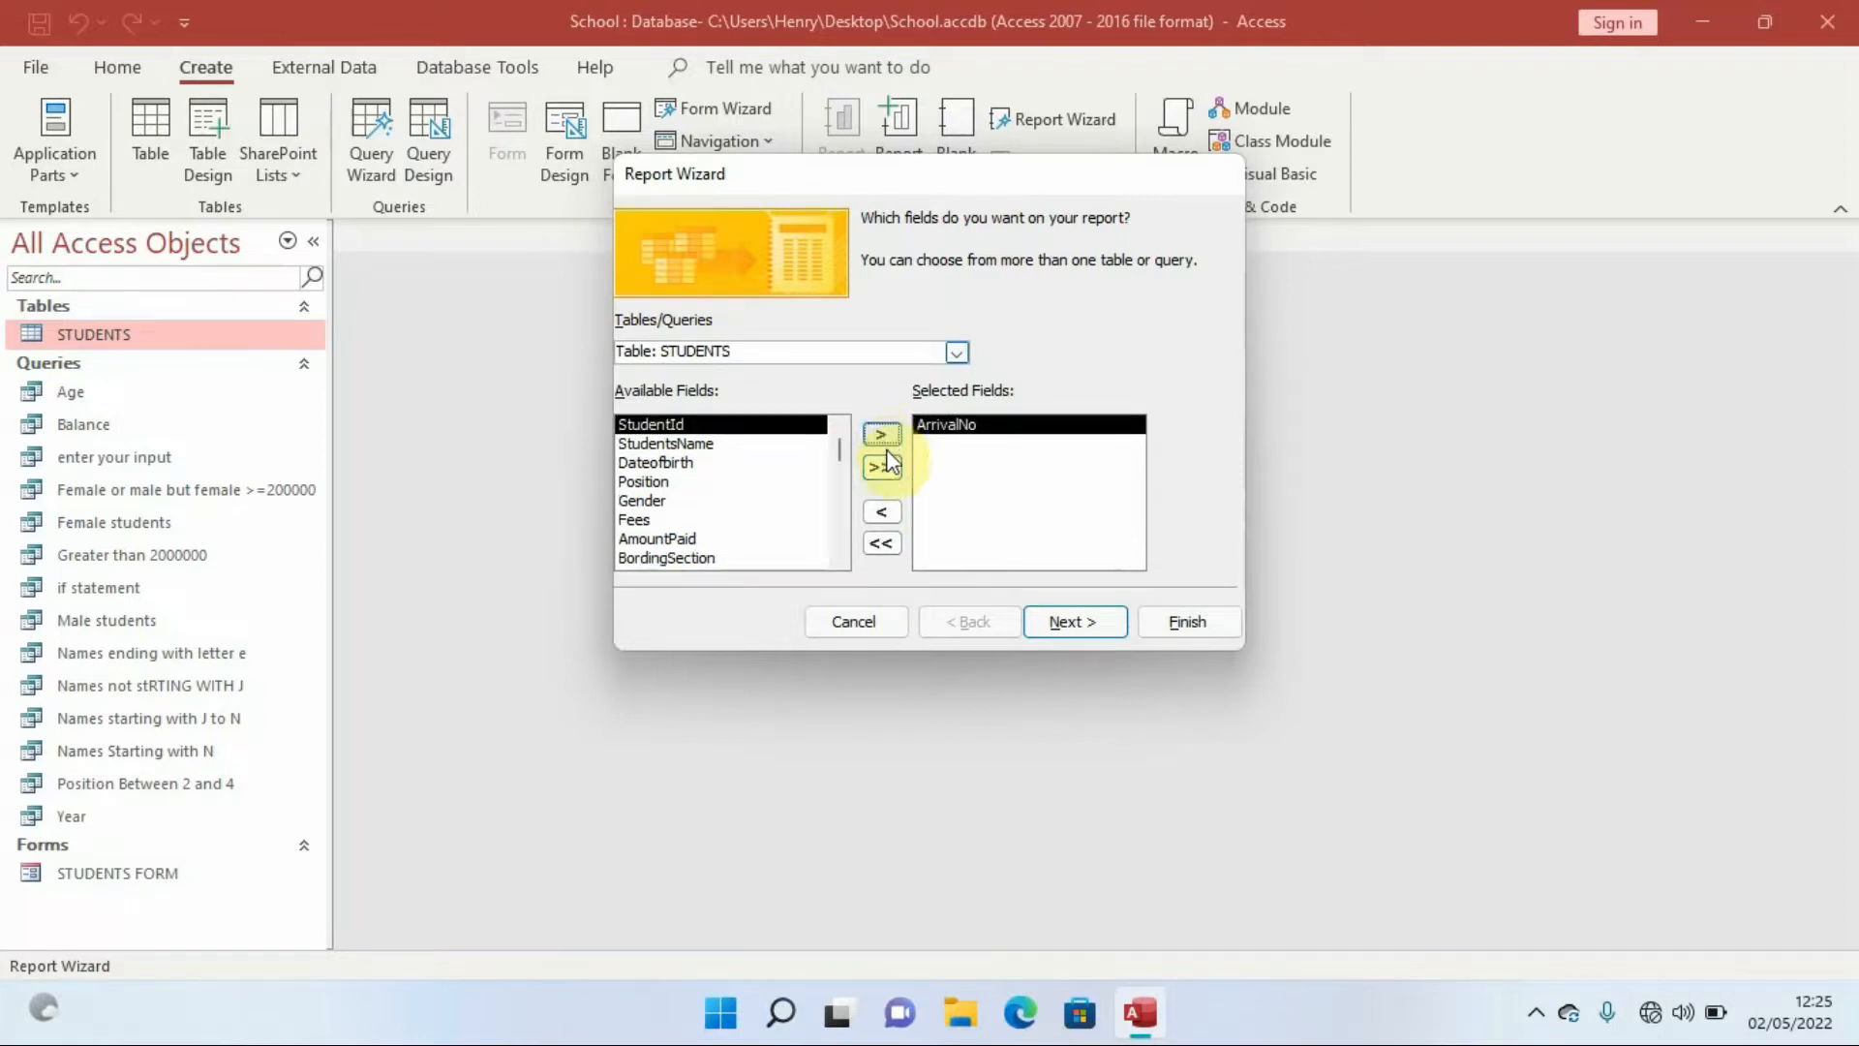
{"action": "left_click", "coordinate": [883, 435]}
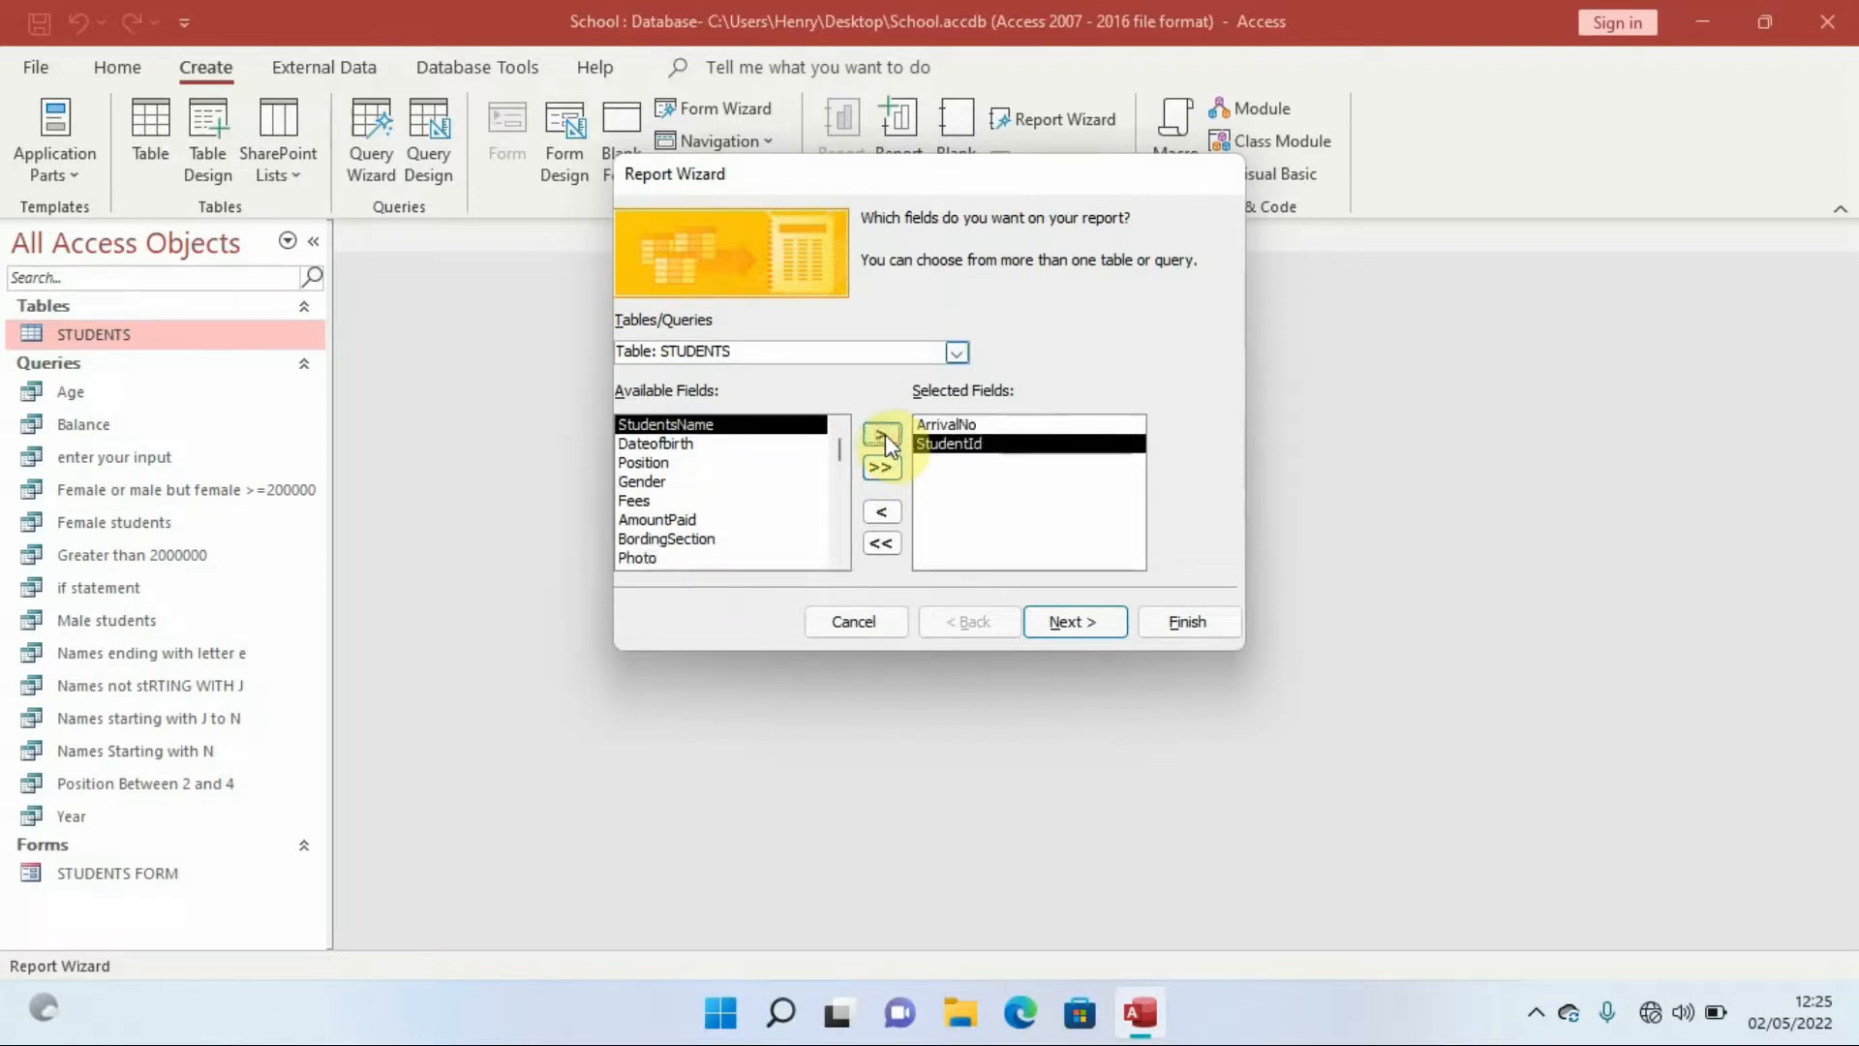
{"action": "left_click", "coordinate": [883, 435]}
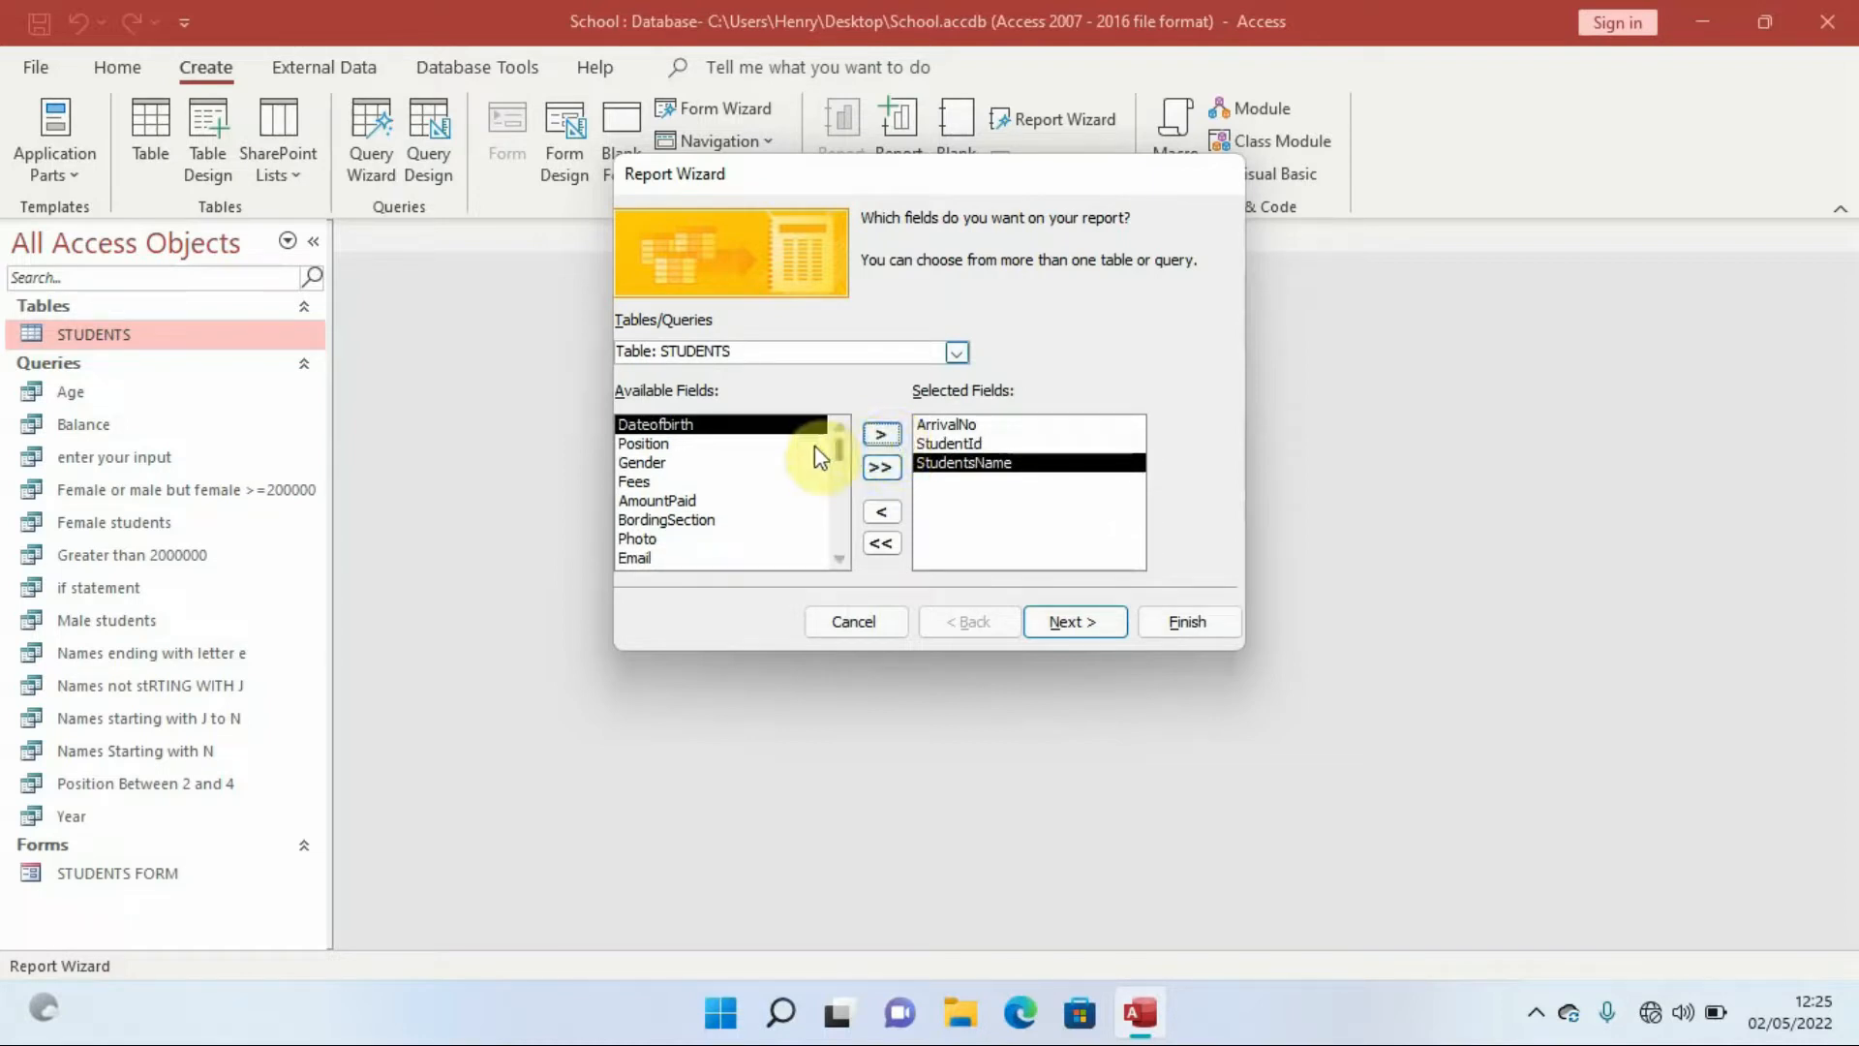
{"action": "left_click", "coordinate": [881, 437]}
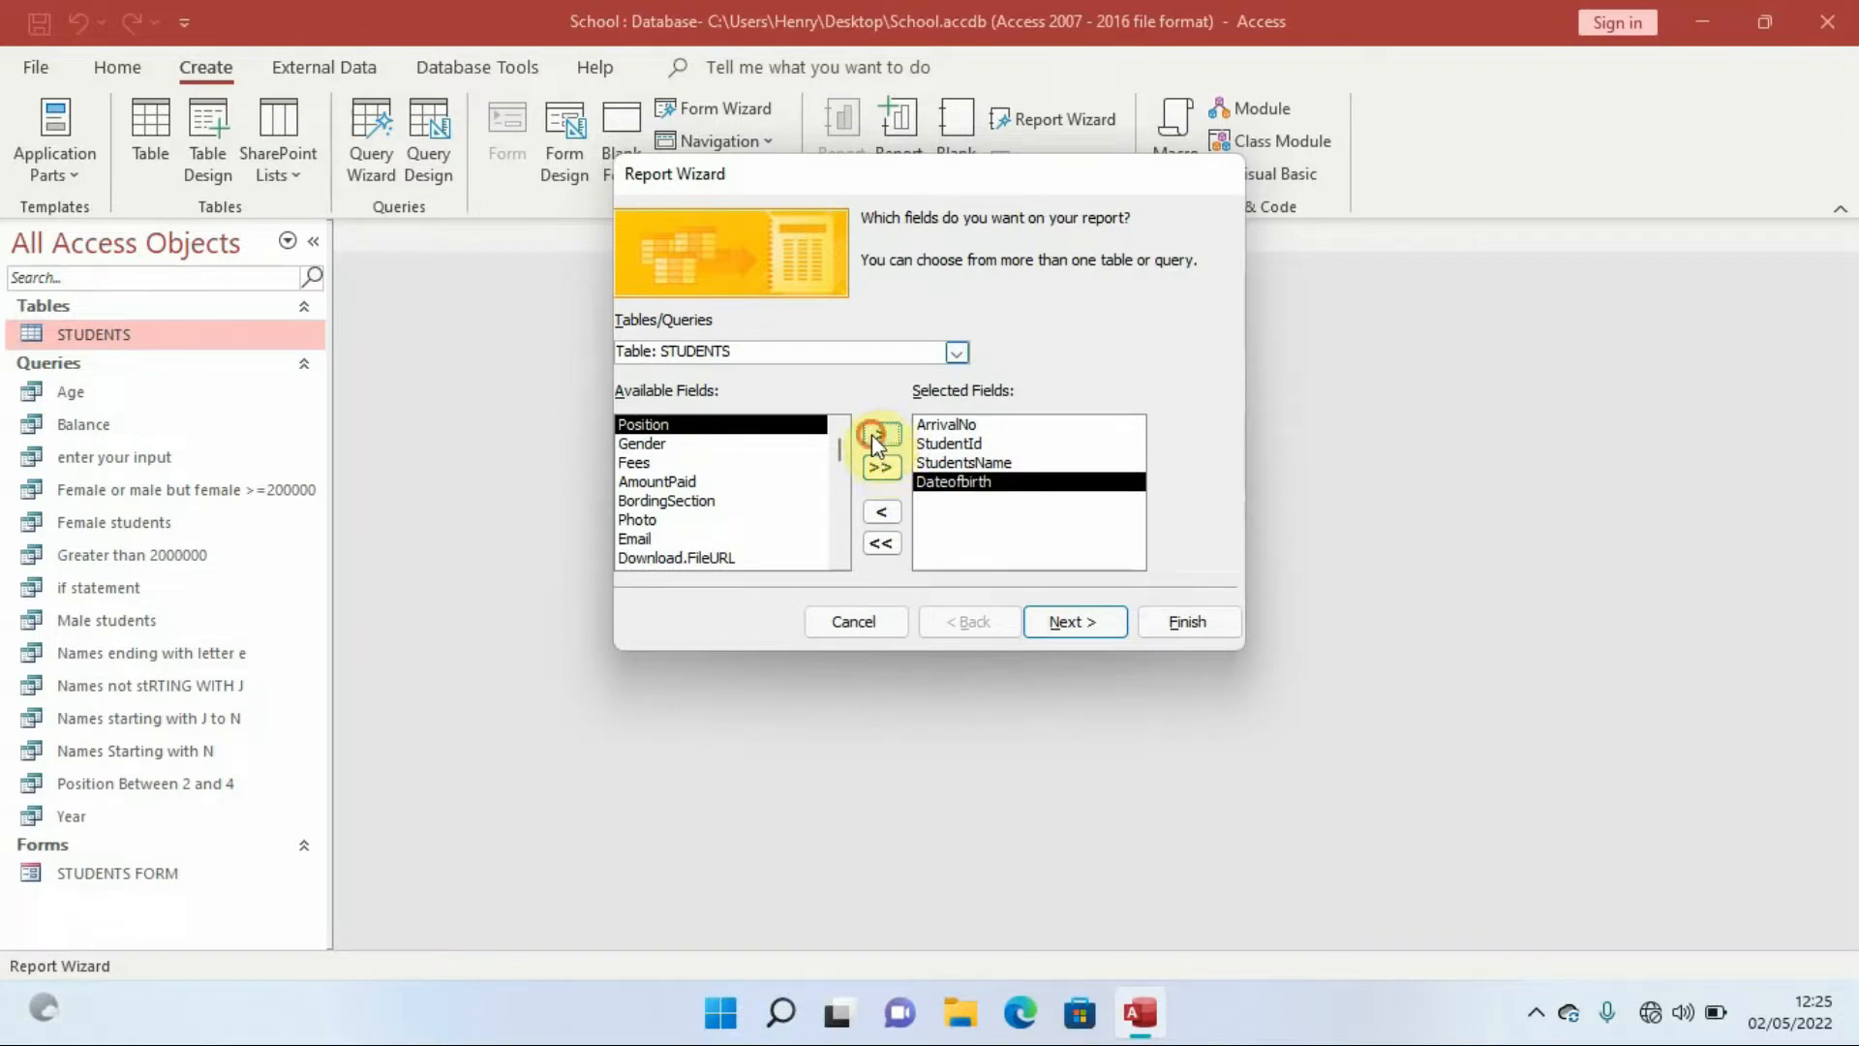
{"action": "left_click", "coordinate": [875, 435]}
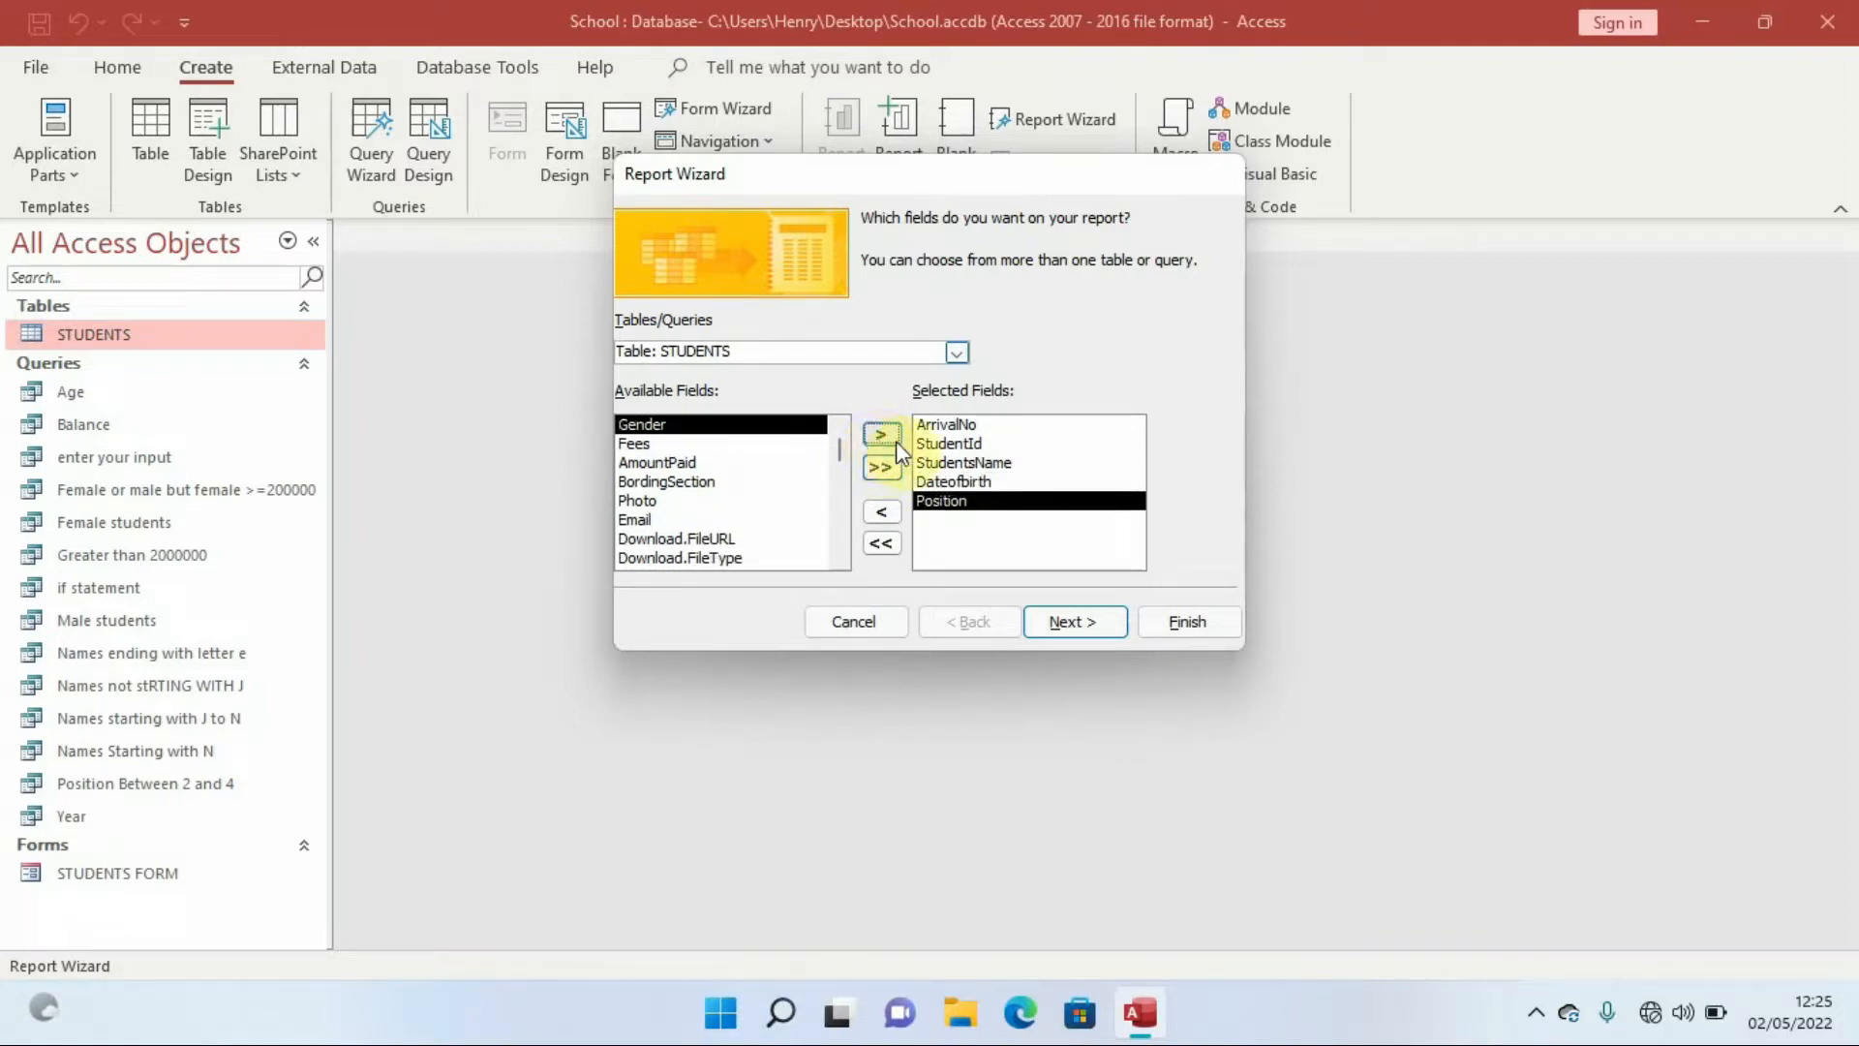
{"action": "left_click", "coordinate": [877, 437]}
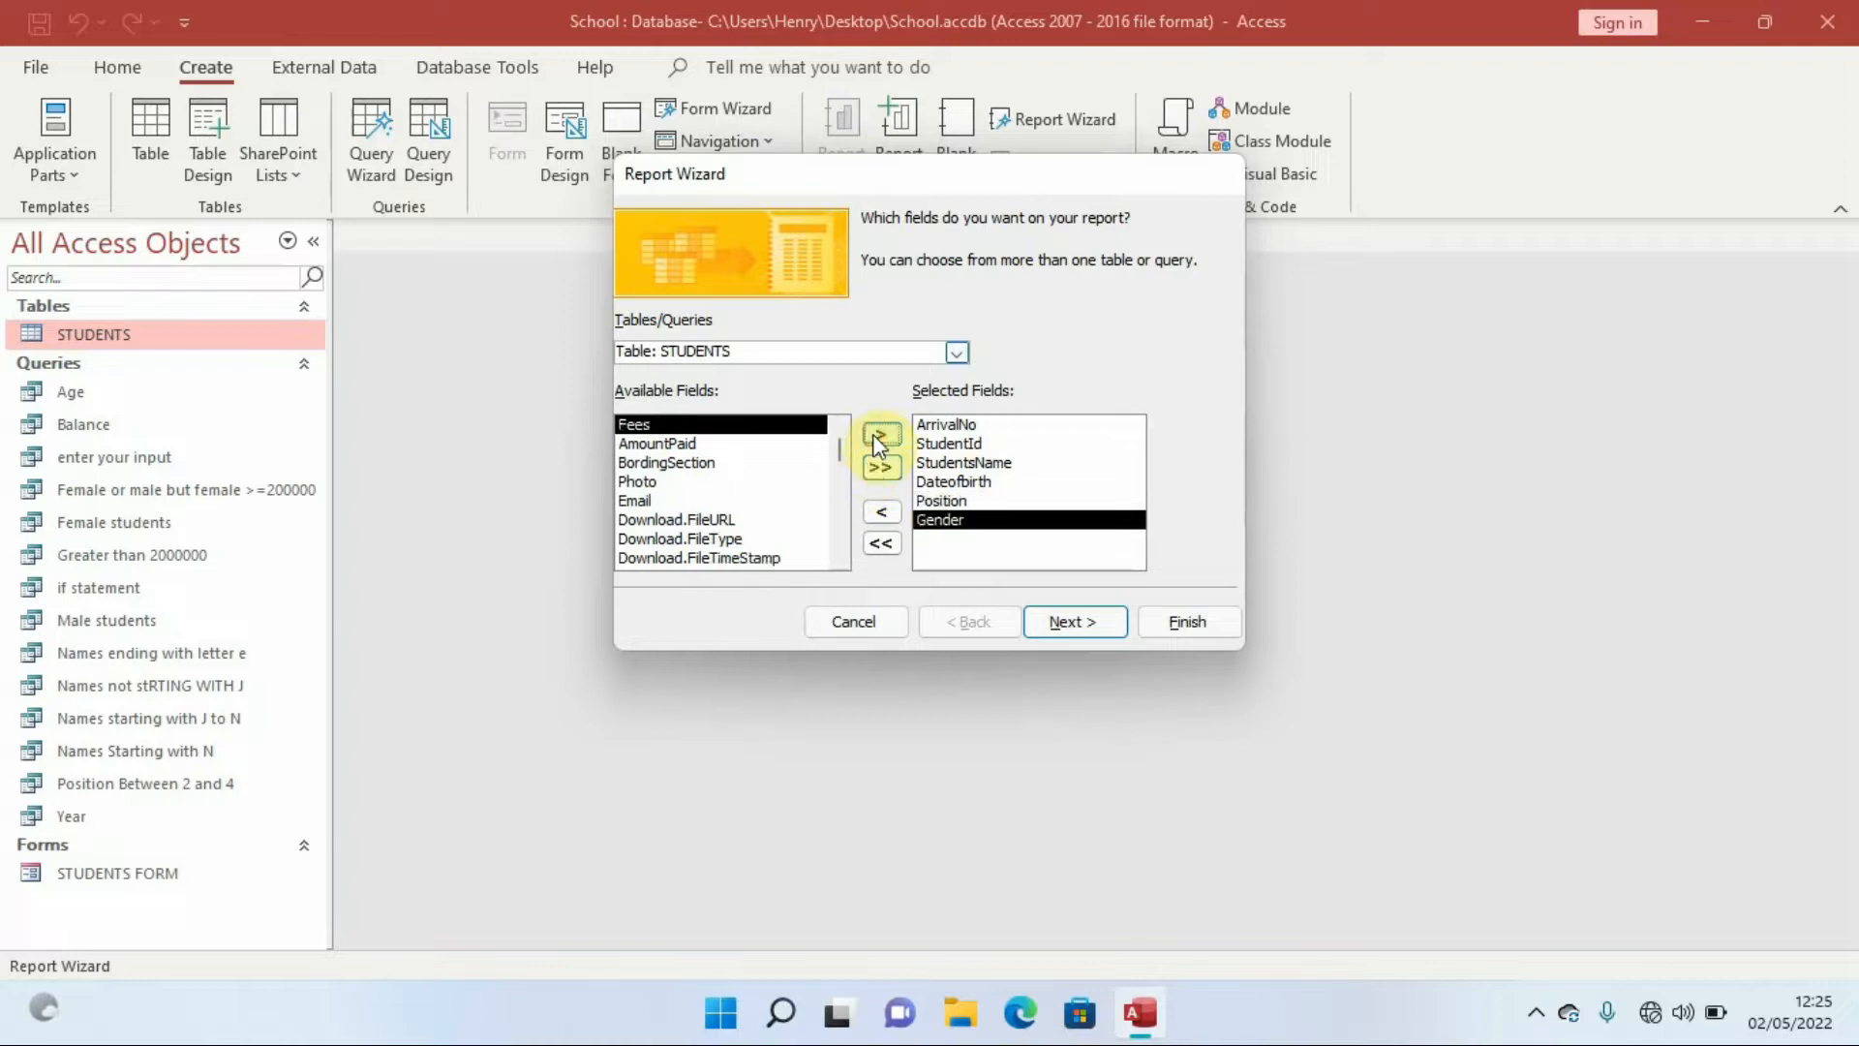
{"action": "left_click", "coordinate": [883, 443]}
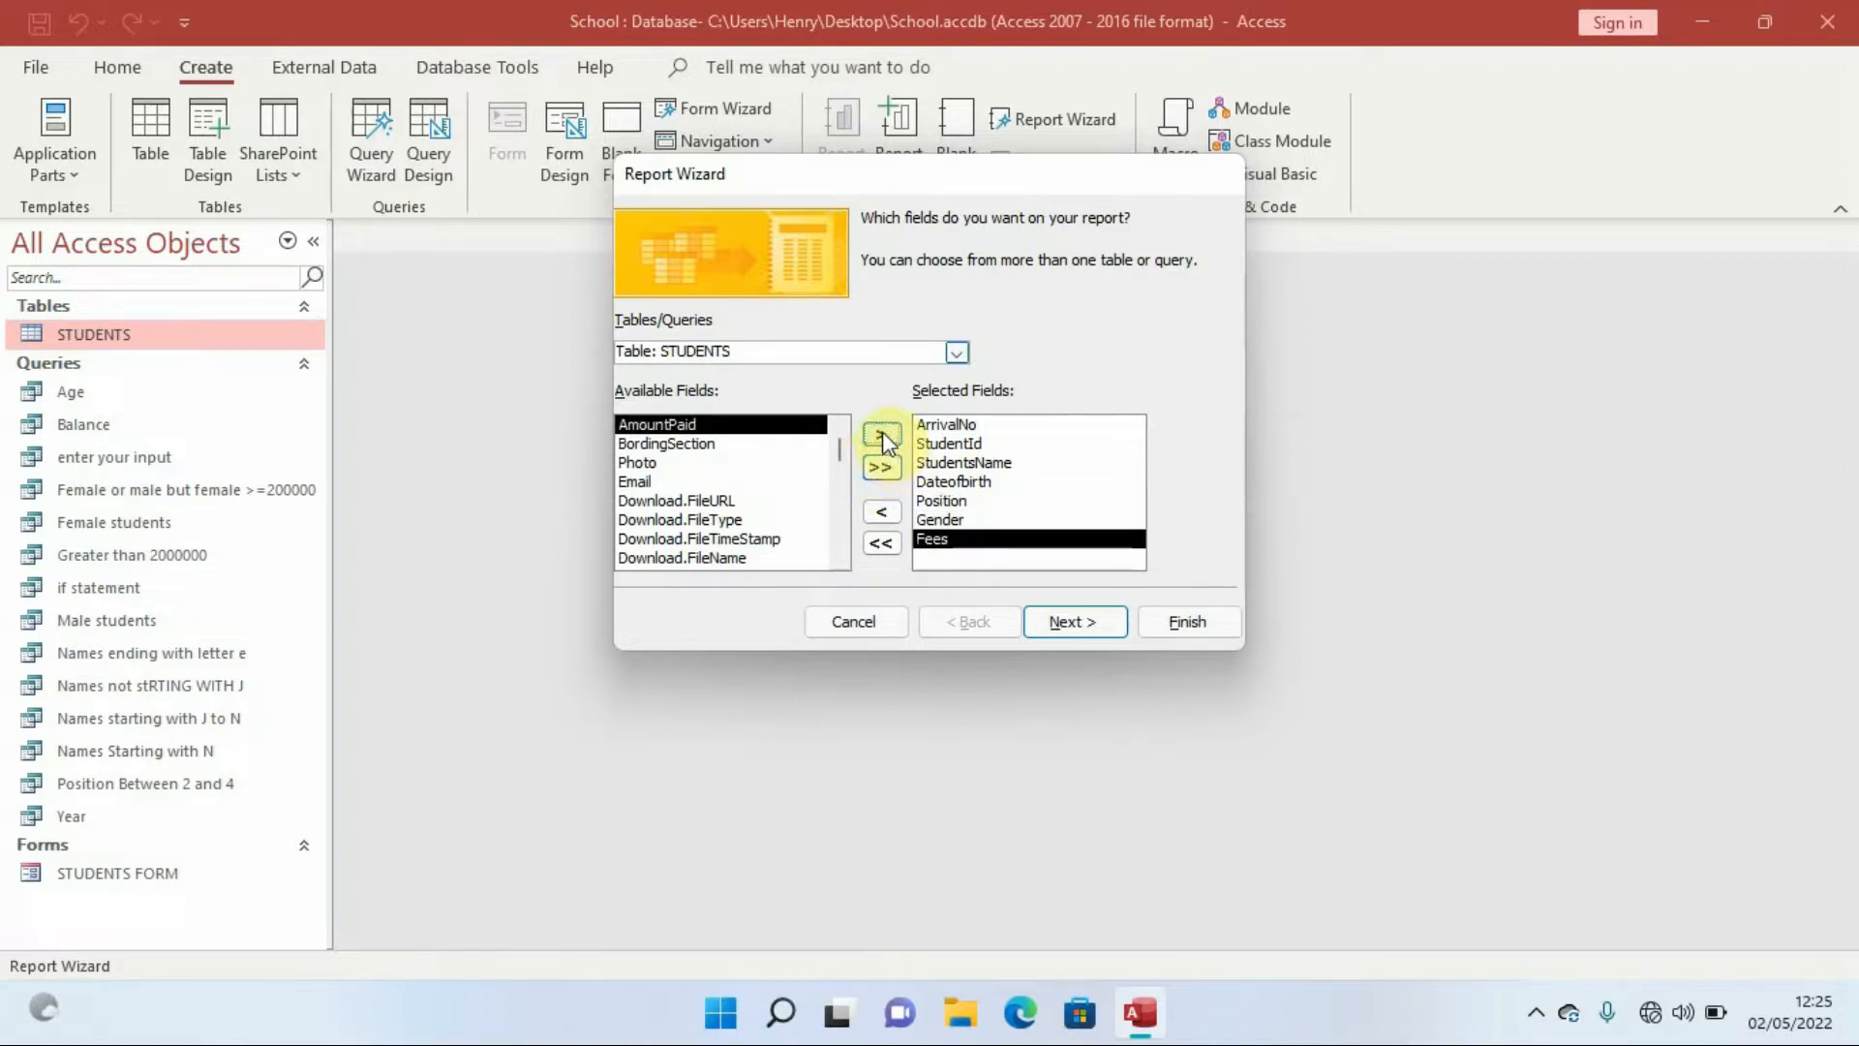
{"action": "left_click", "coordinate": [881, 433]}
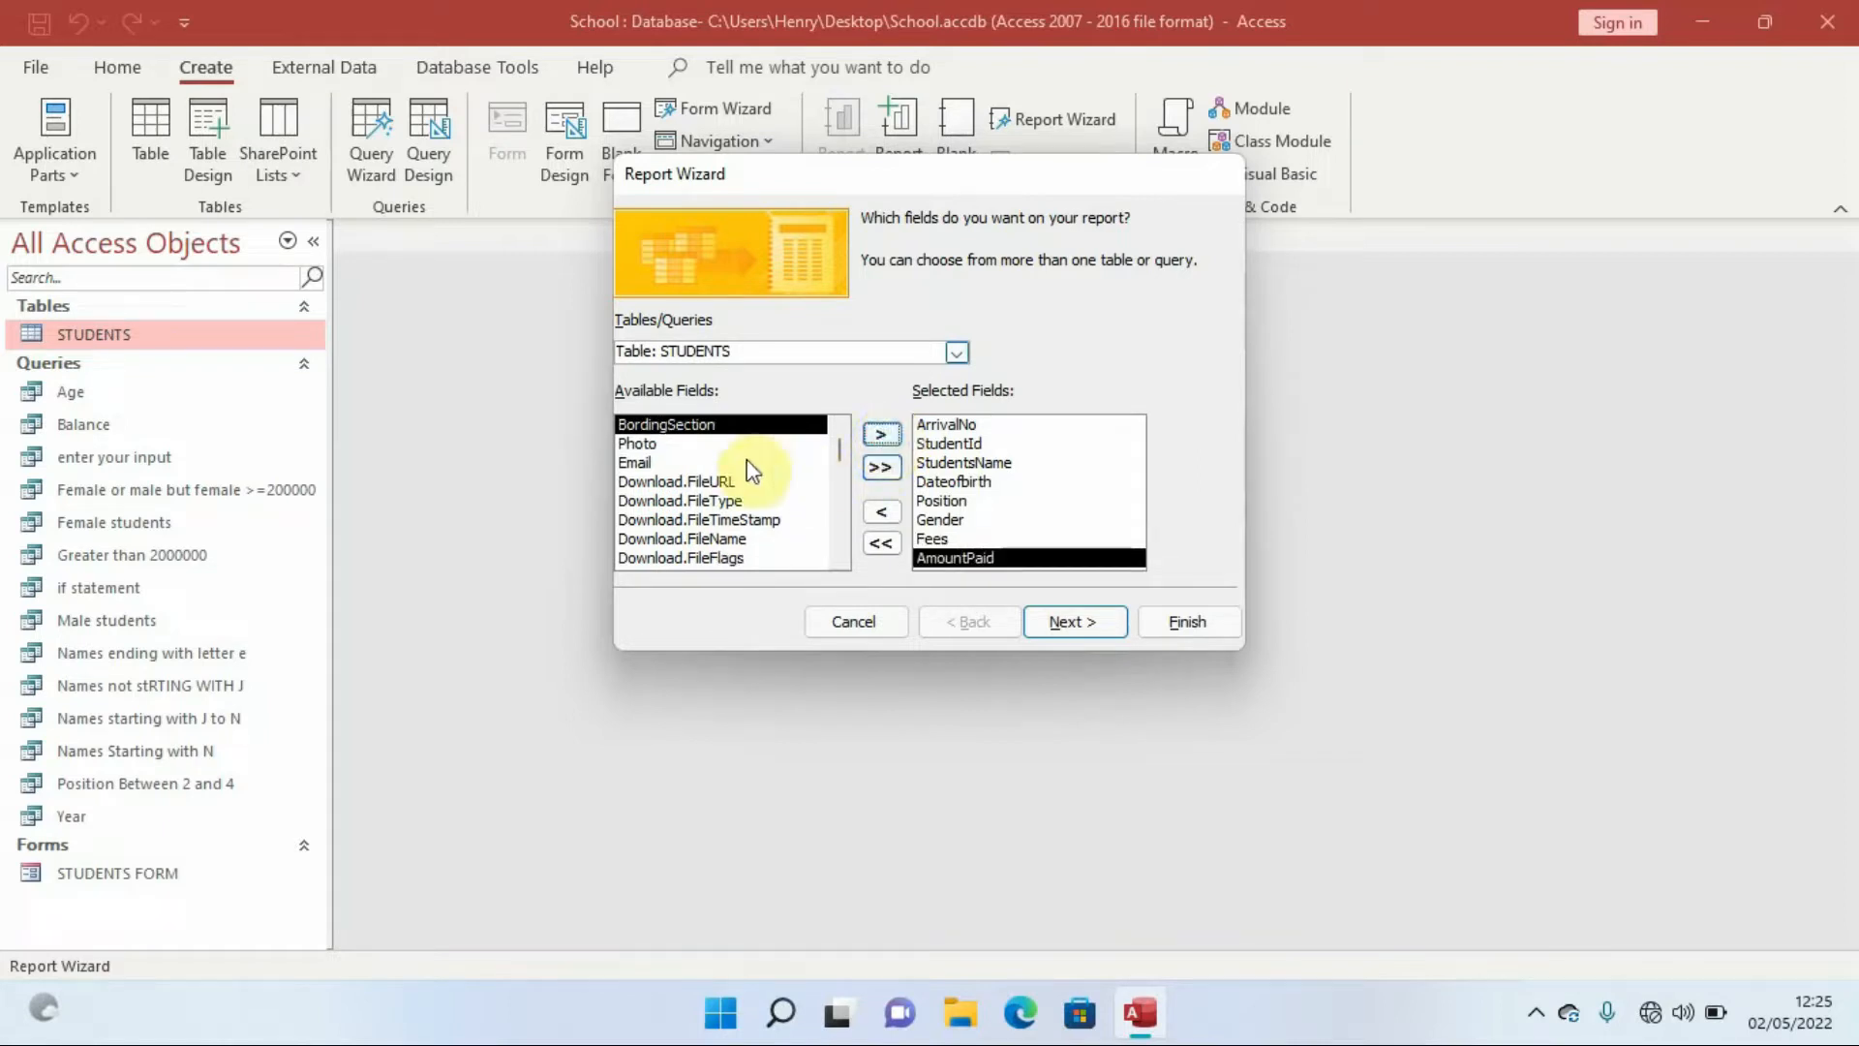
{"action": "left_click", "coordinate": [879, 437]}
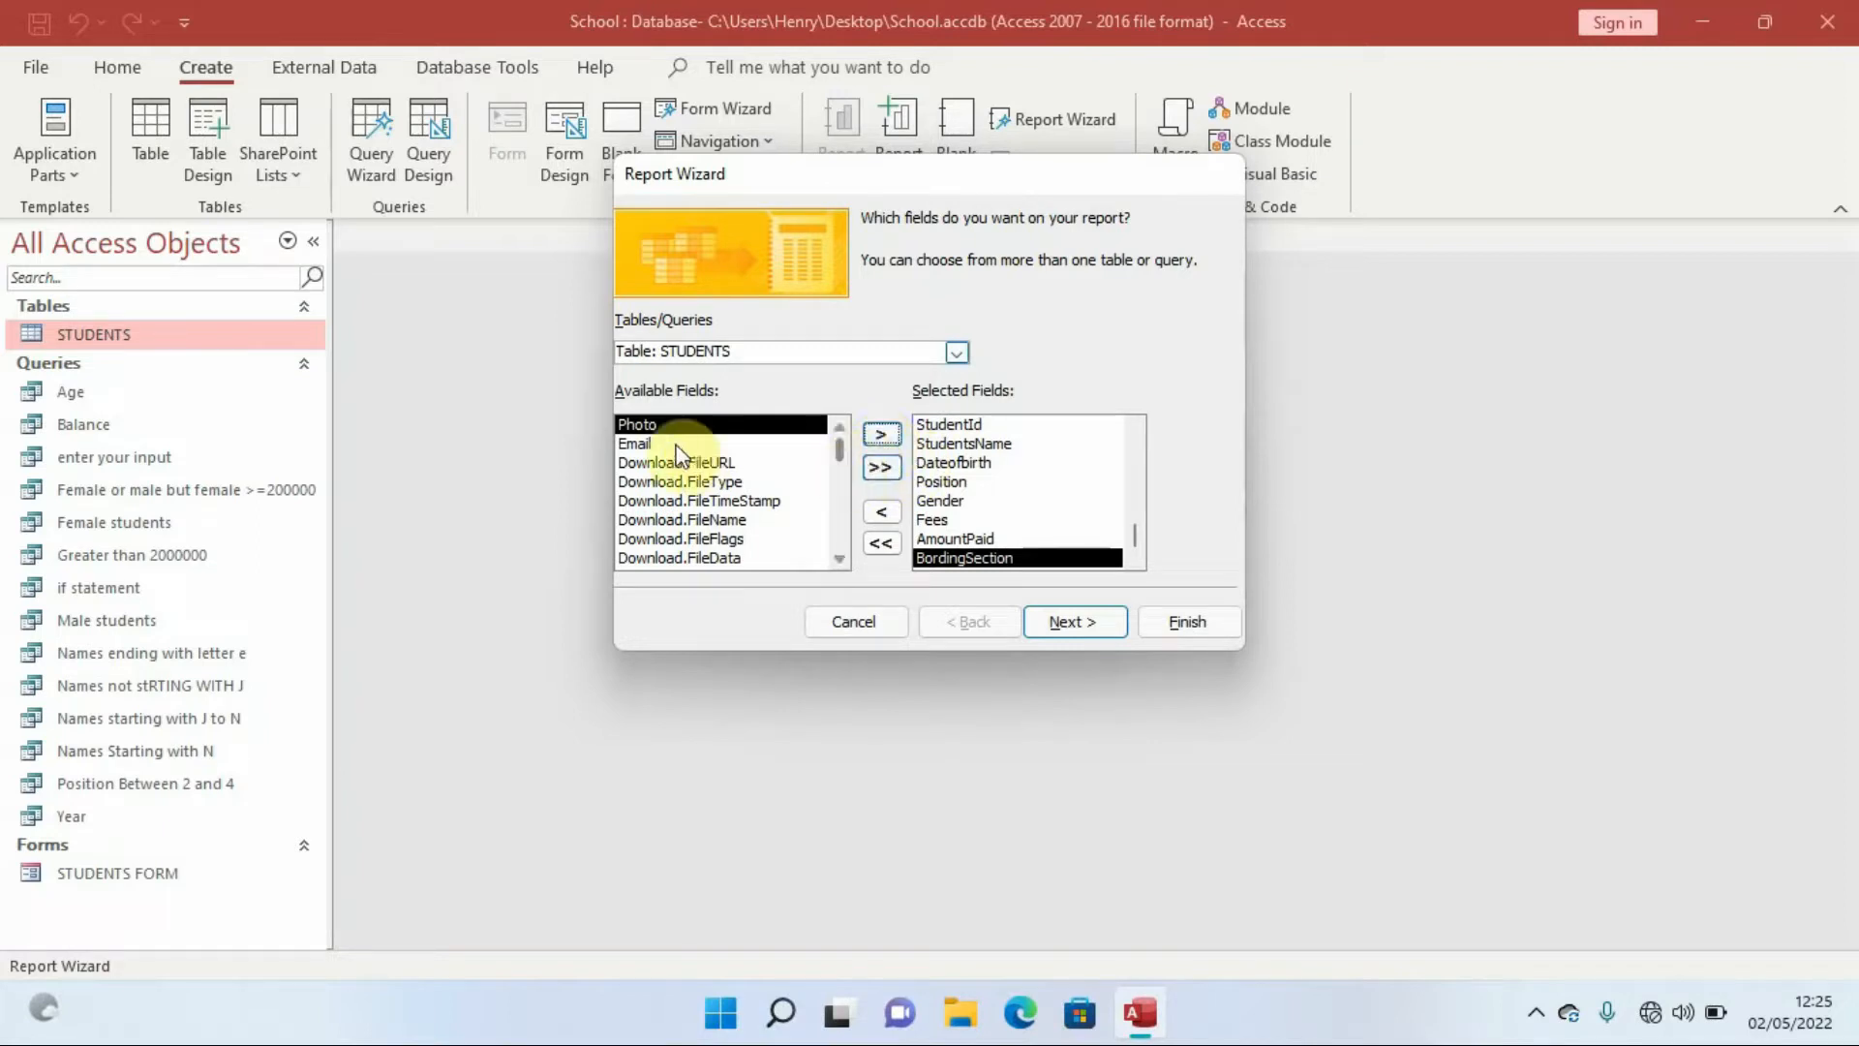
- Add the Balance, Telephone and Date of entry fields to the report and accept the field selection
{"action": "left_click", "coordinate": [839, 449]}
{"action": "left_click_drag", "start_coordinate": [839, 448], "coordinate": [839, 541]}
{"action": "left_click", "coordinate": [648, 521]}
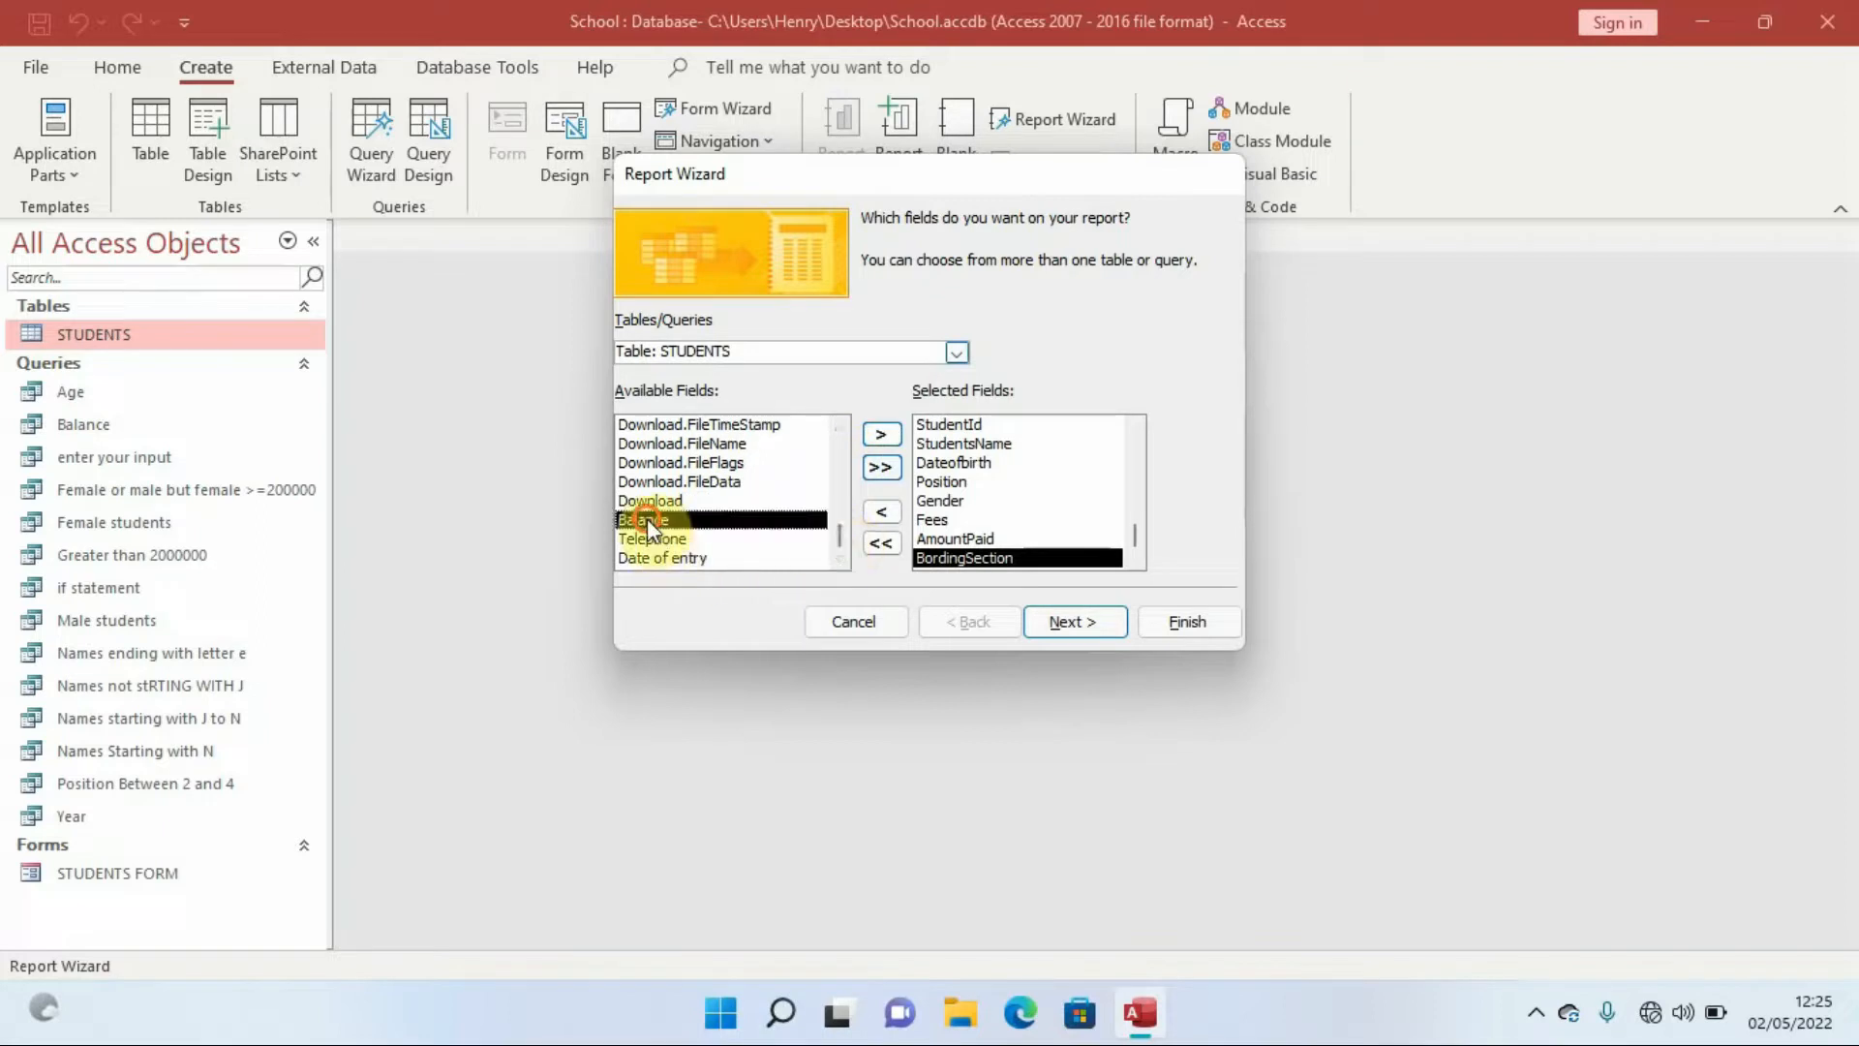
{"action": "left_click", "coordinate": [868, 437]}
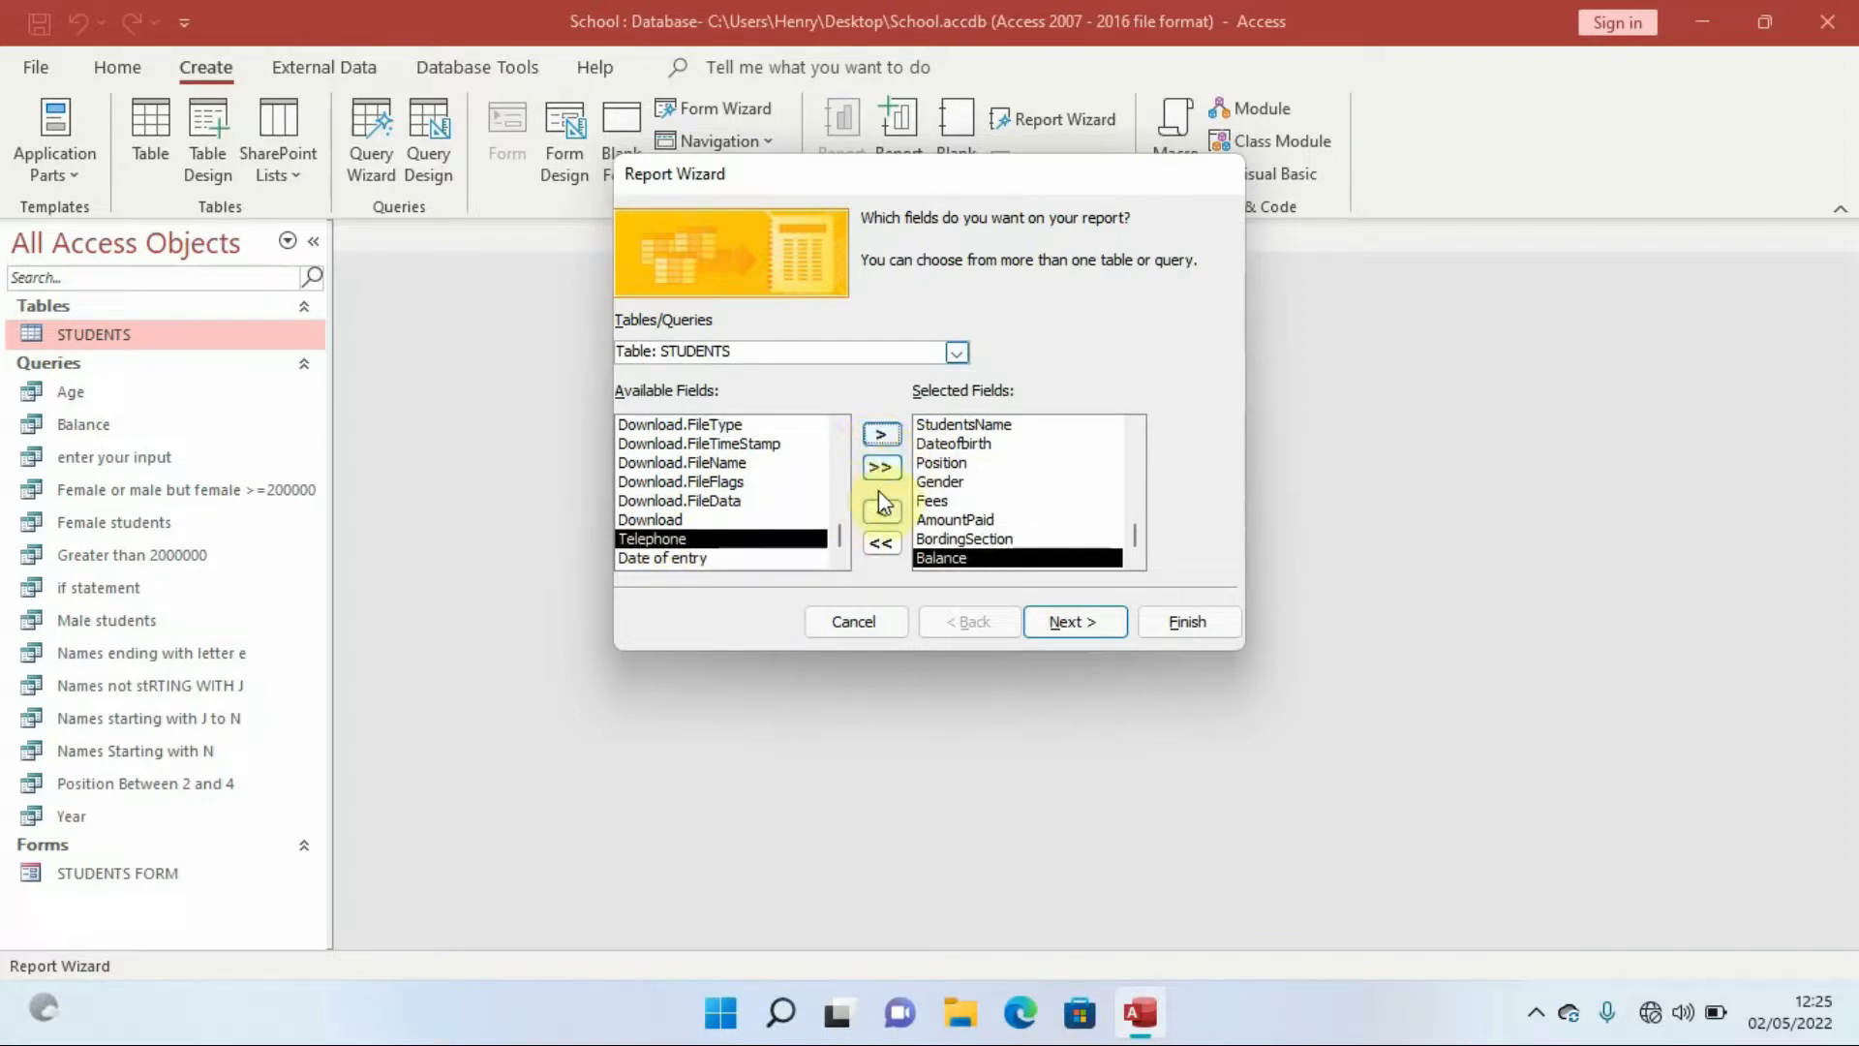
{"action": "left_click", "coordinate": [883, 434]}
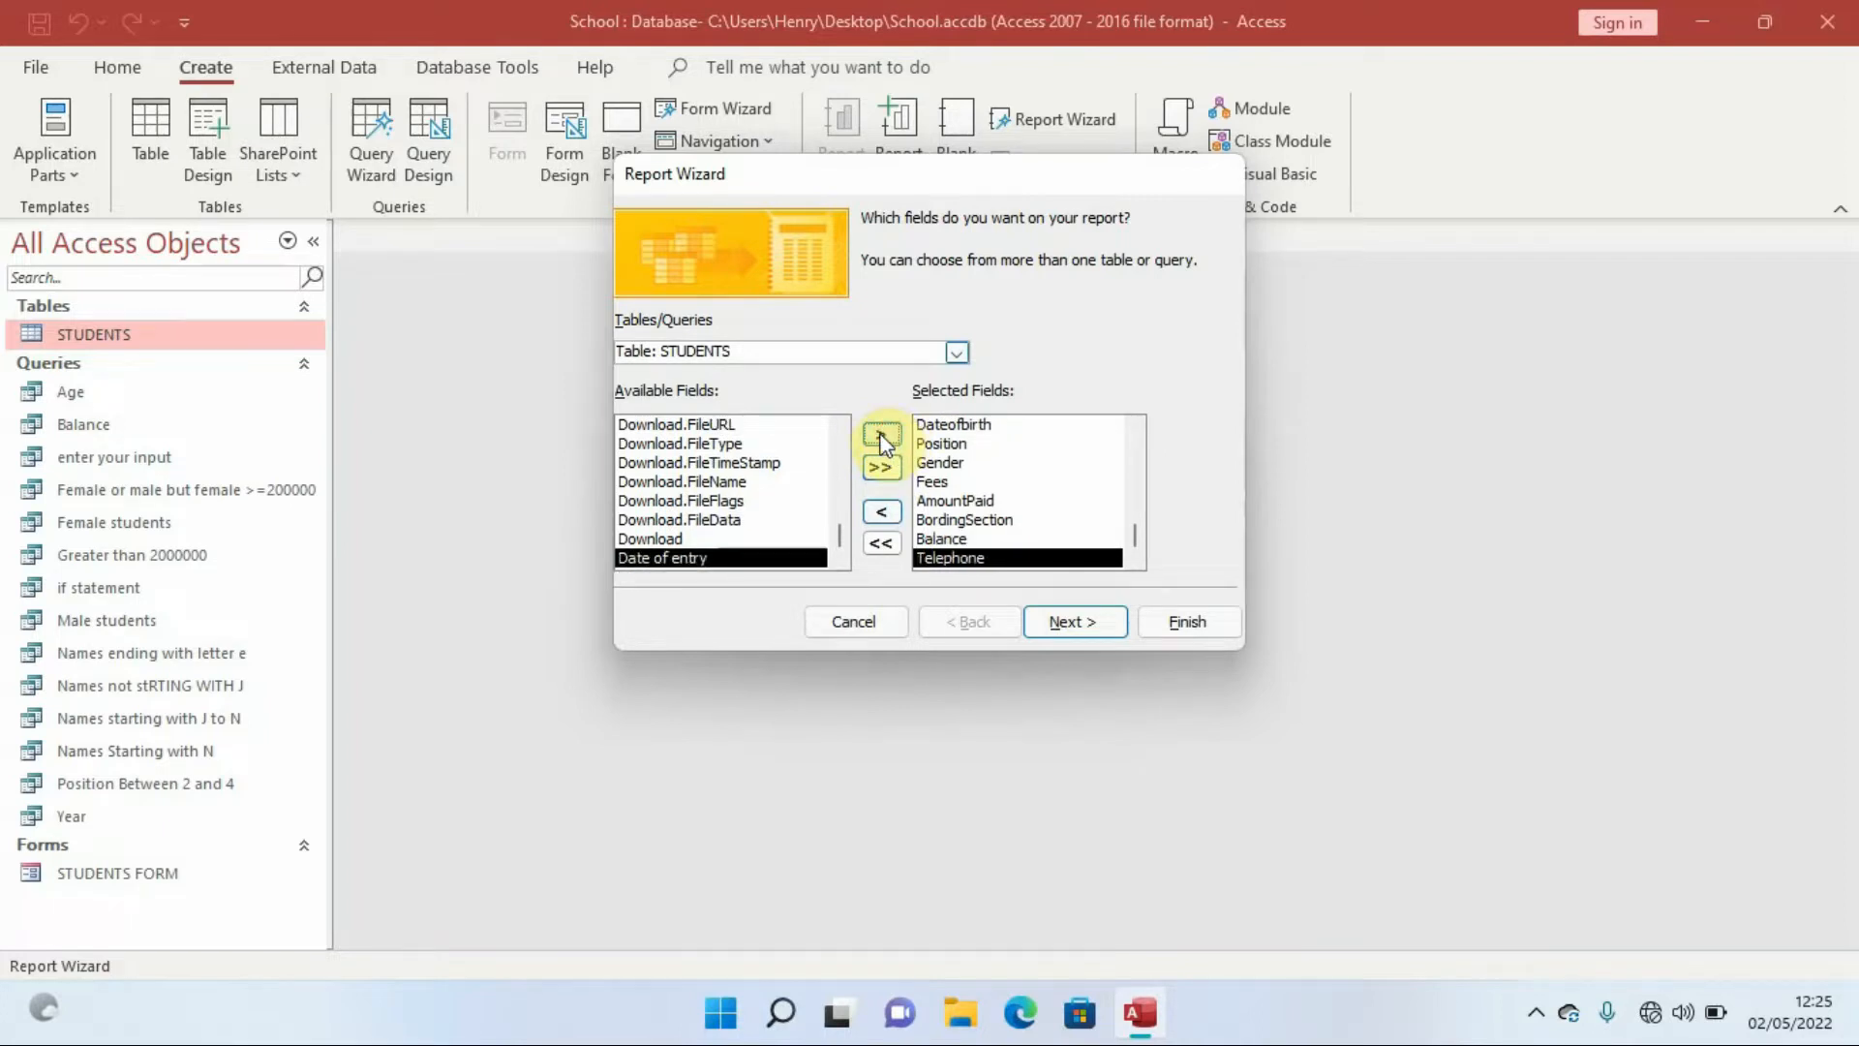
{"action": "left_click", "coordinate": [881, 436]}
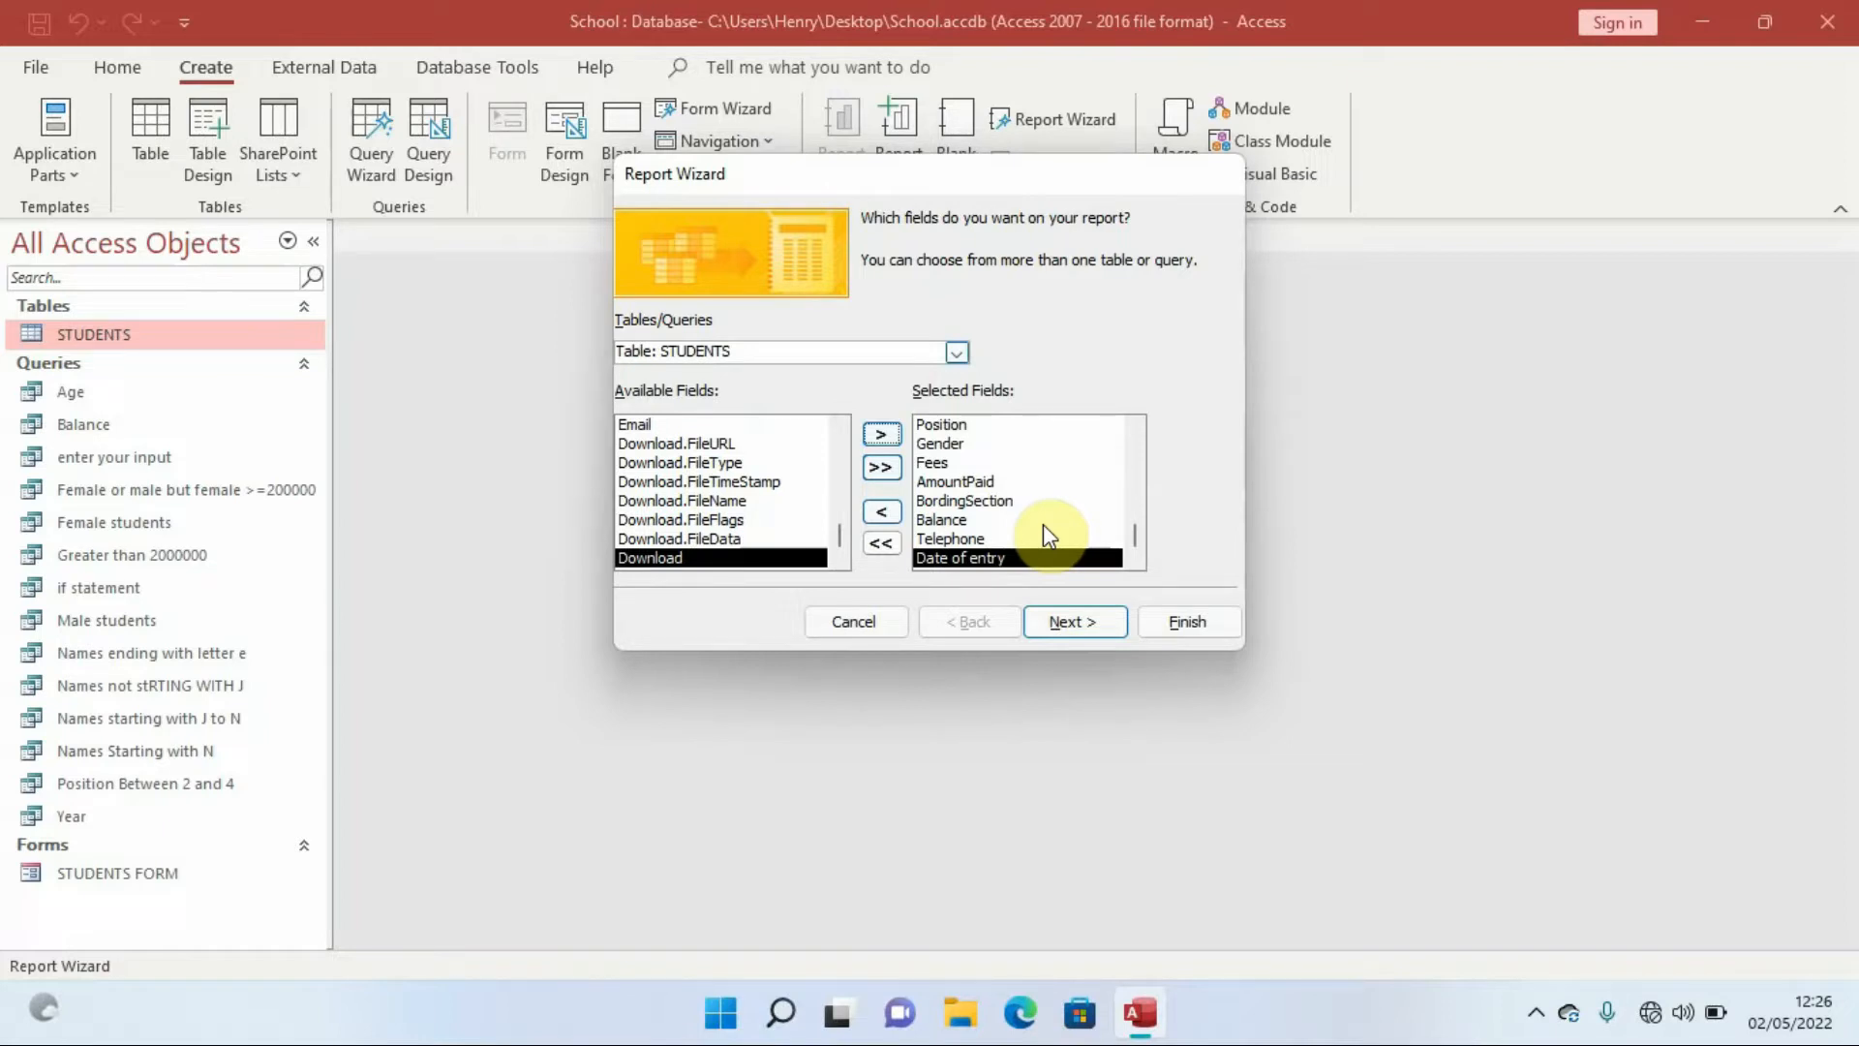
{"action": "left_click", "coordinate": [1078, 621]}
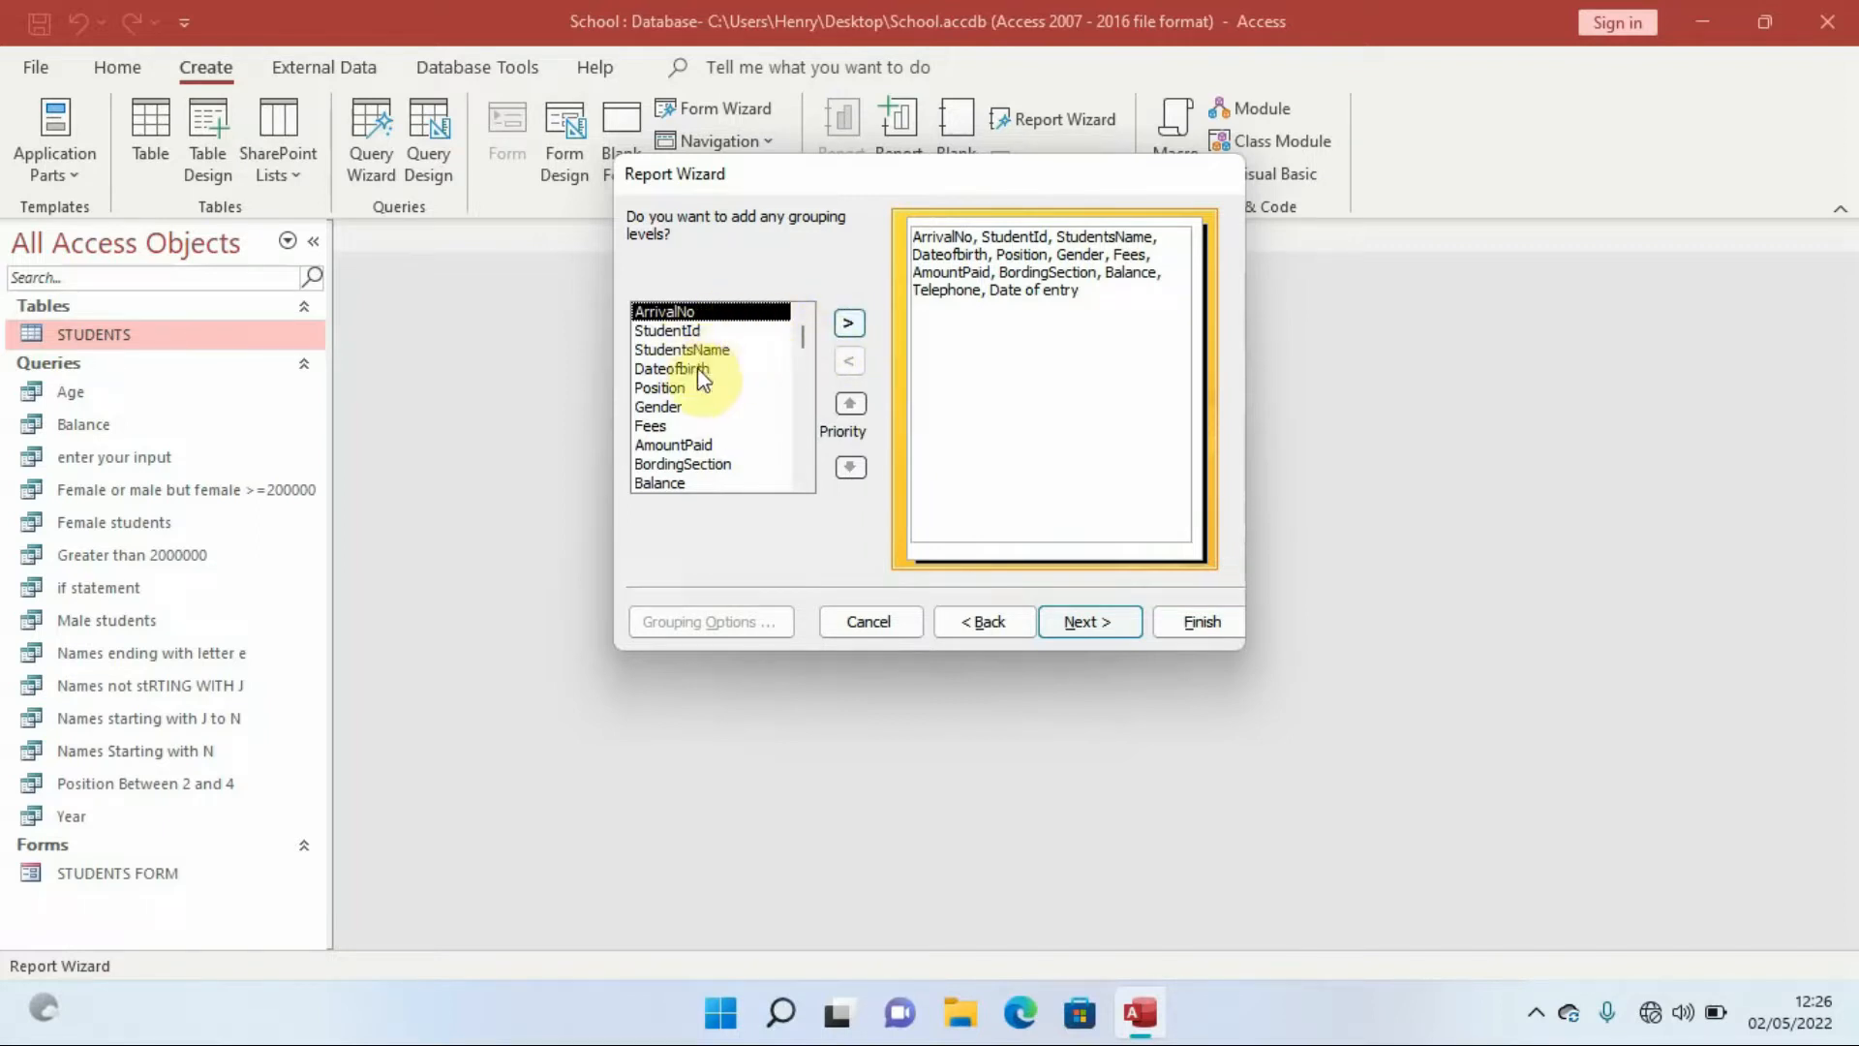
{"action": "left_click", "coordinate": [849, 326]}
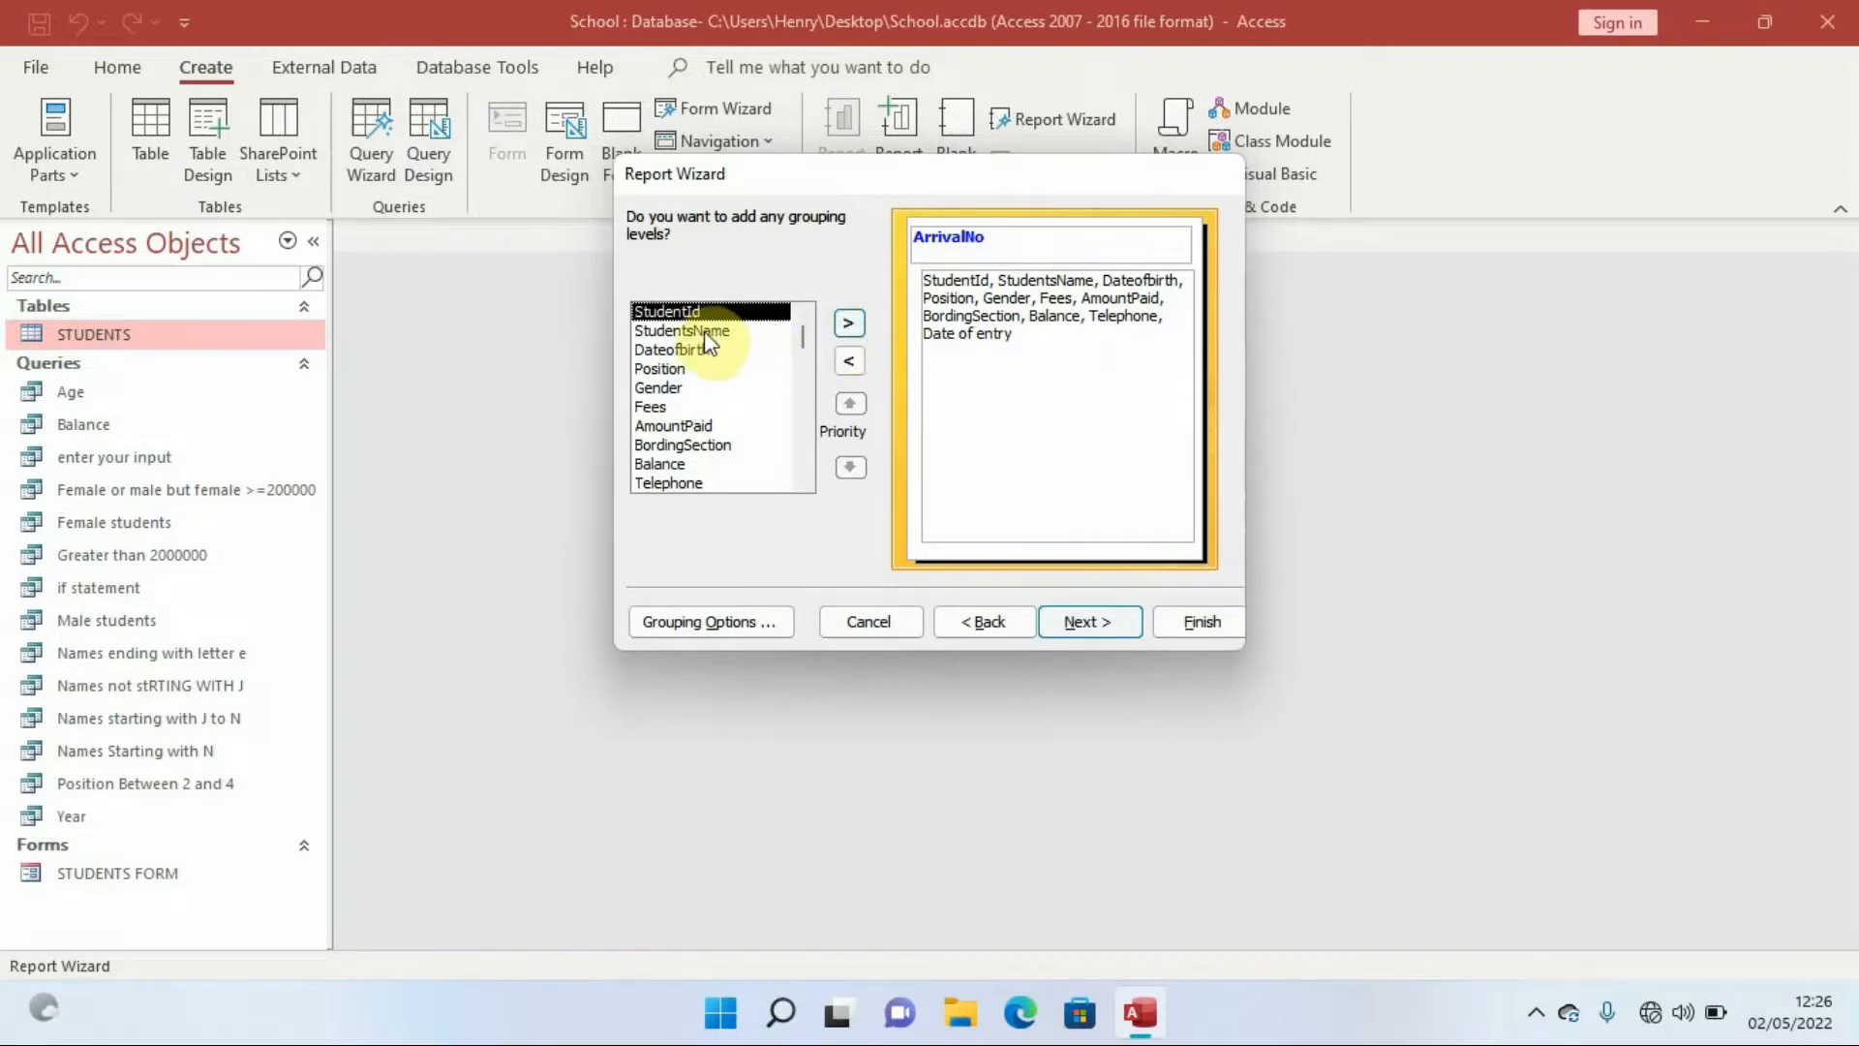
{"action": "left_click", "coordinate": [851, 329]}
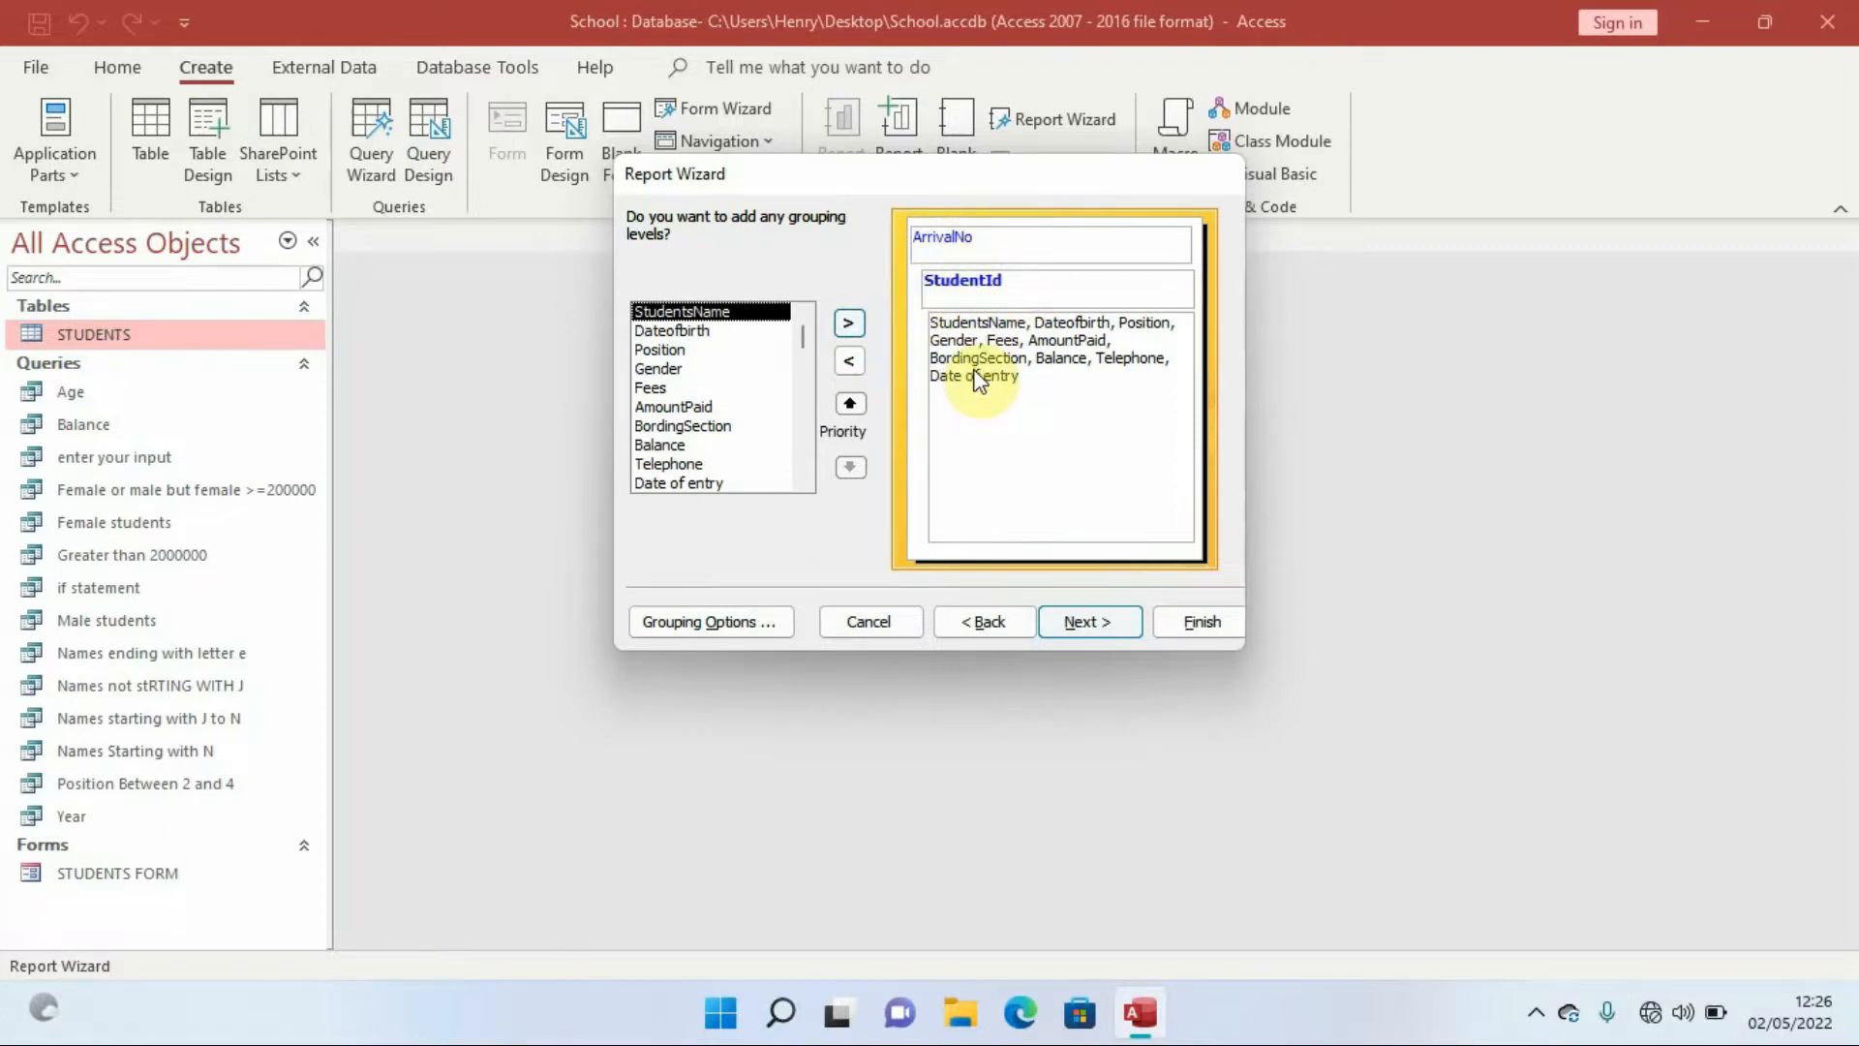
{"action": "left_click", "coordinate": [848, 362]}
{"action": "left_click", "coordinate": [848, 364]}
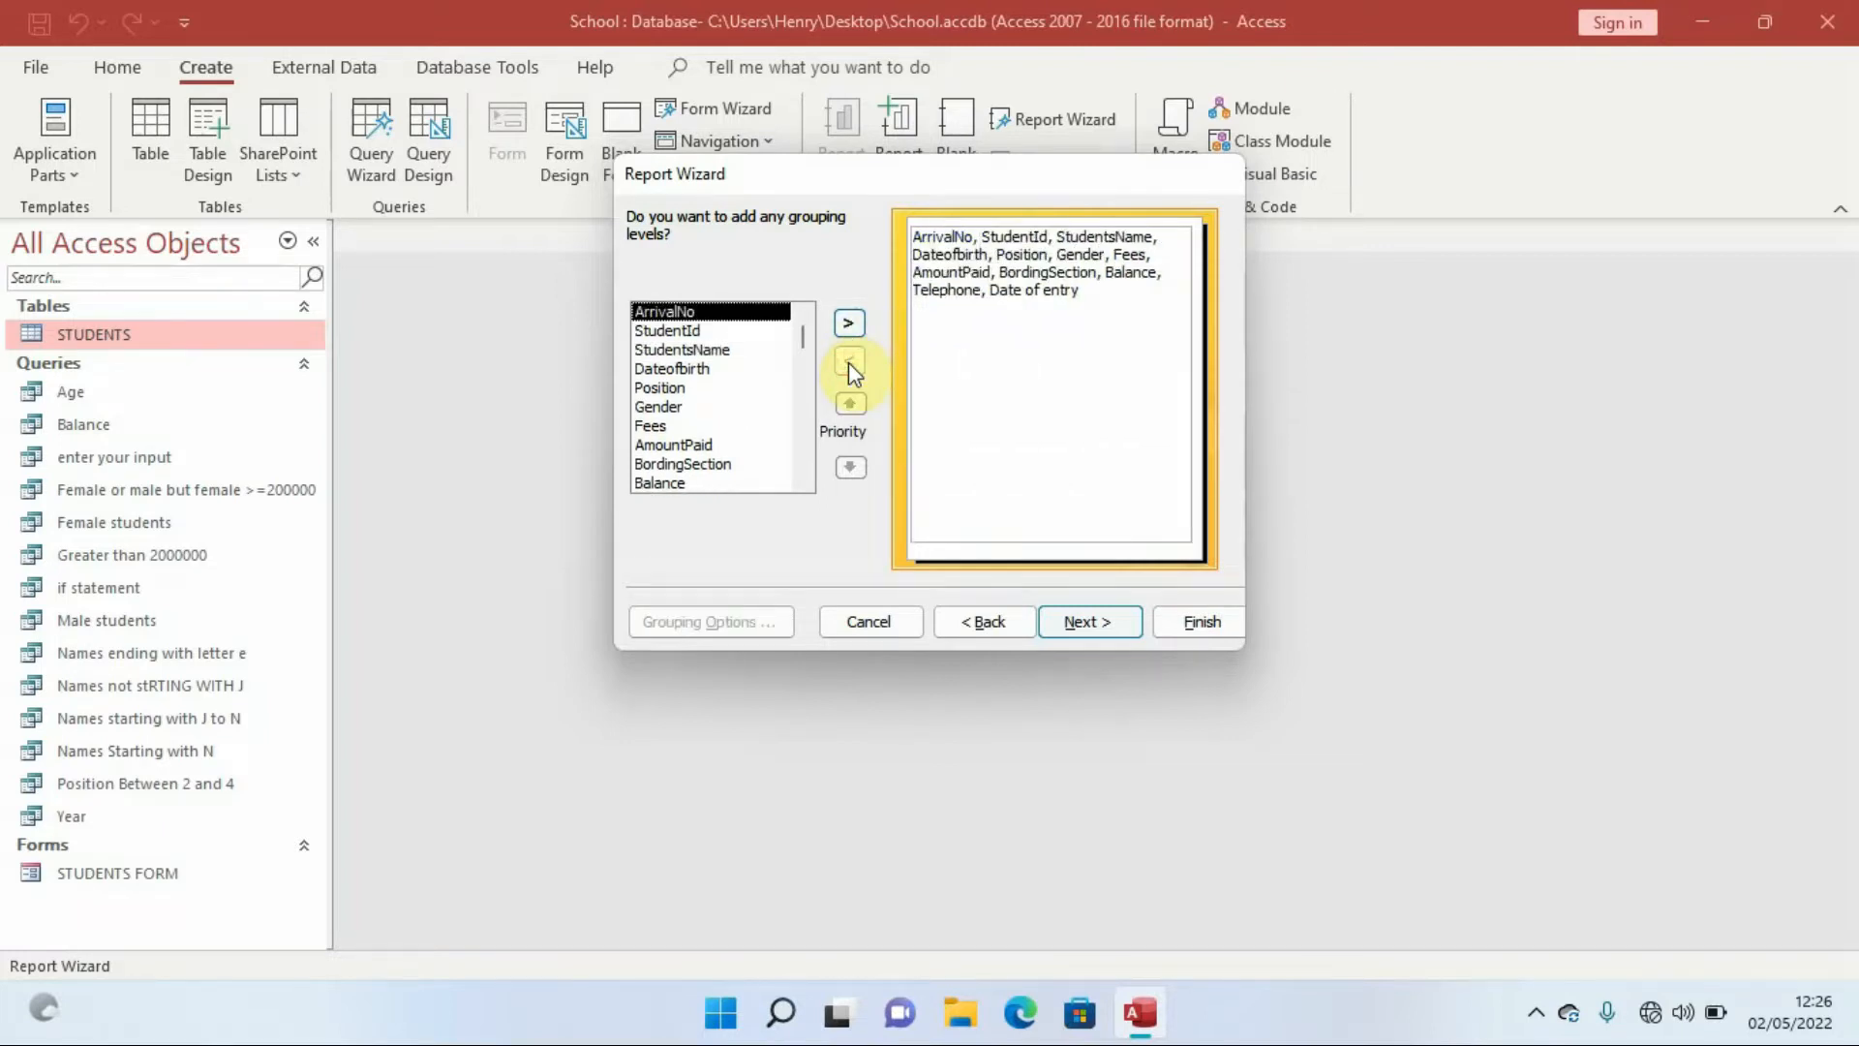
- Continue without grouping levels and sort the records by ArrivalNo ascending, then StudentId descending
{"action": "left_click", "coordinate": [1092, 623]}
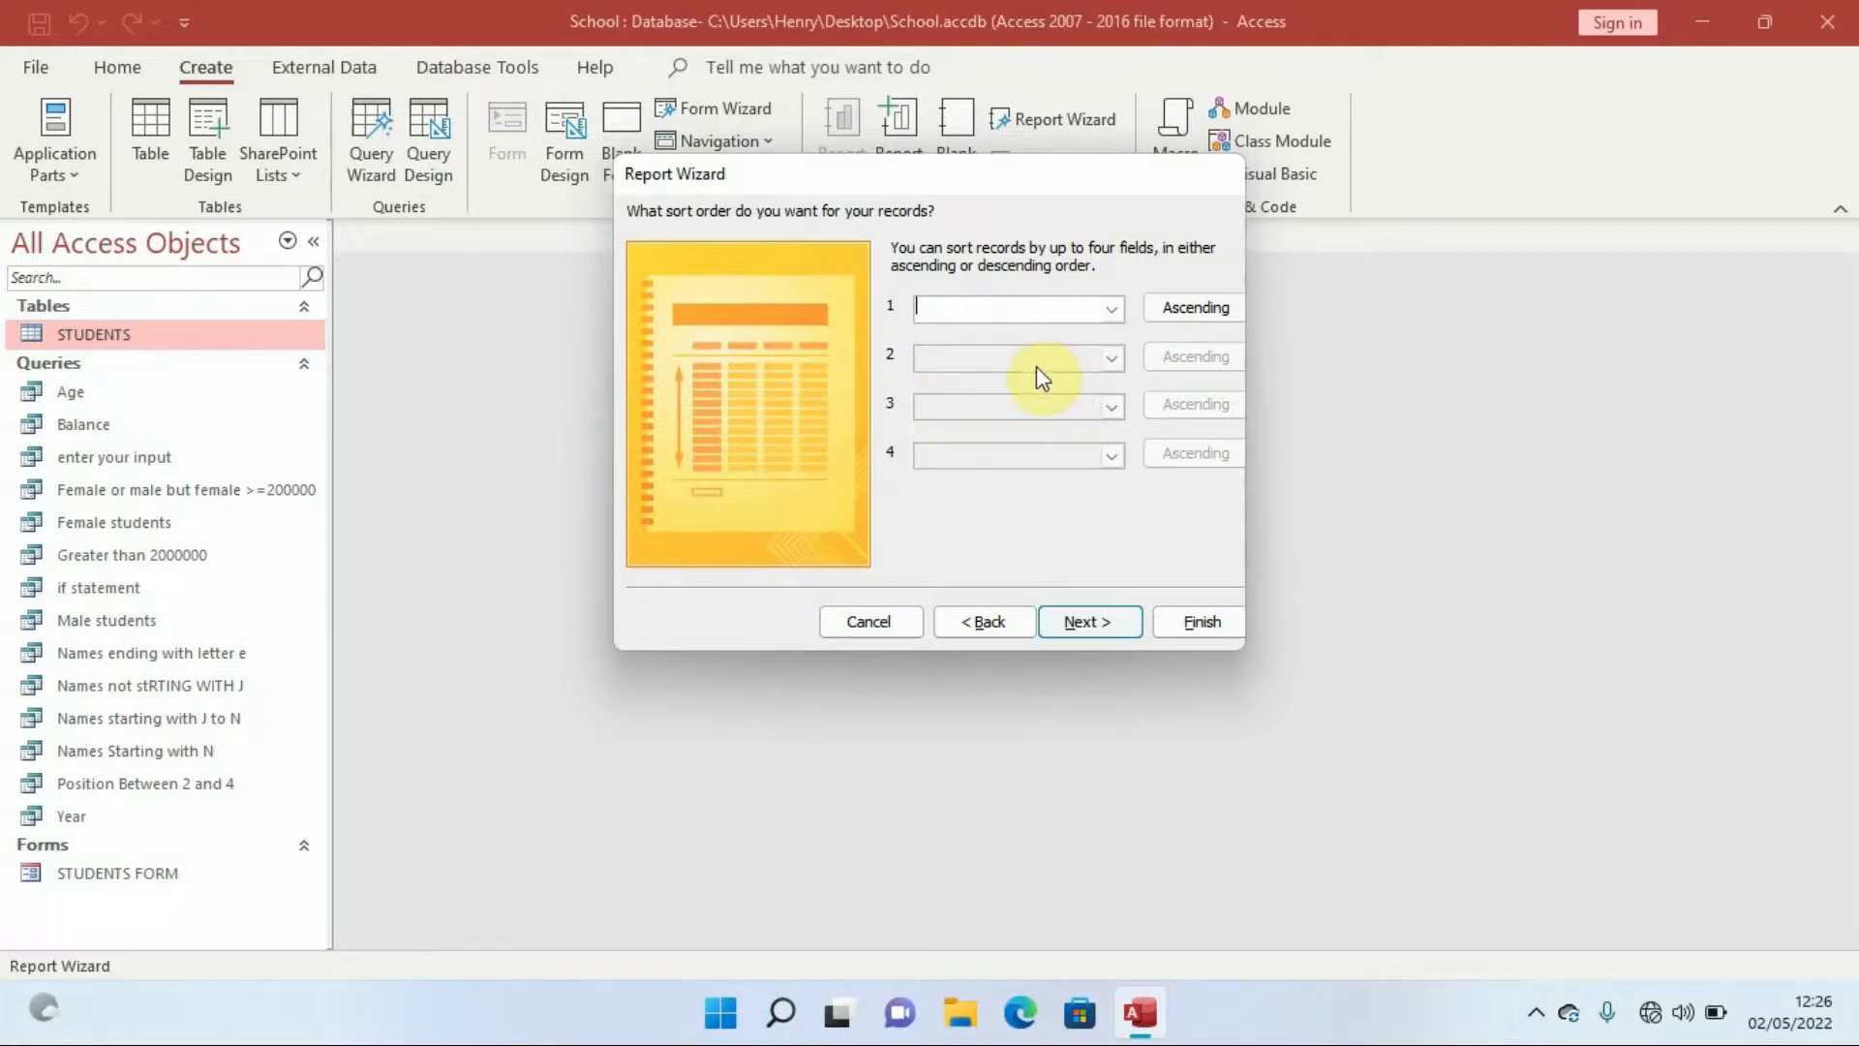
{"action": "left_click", "coordinate": [1114, 312]}
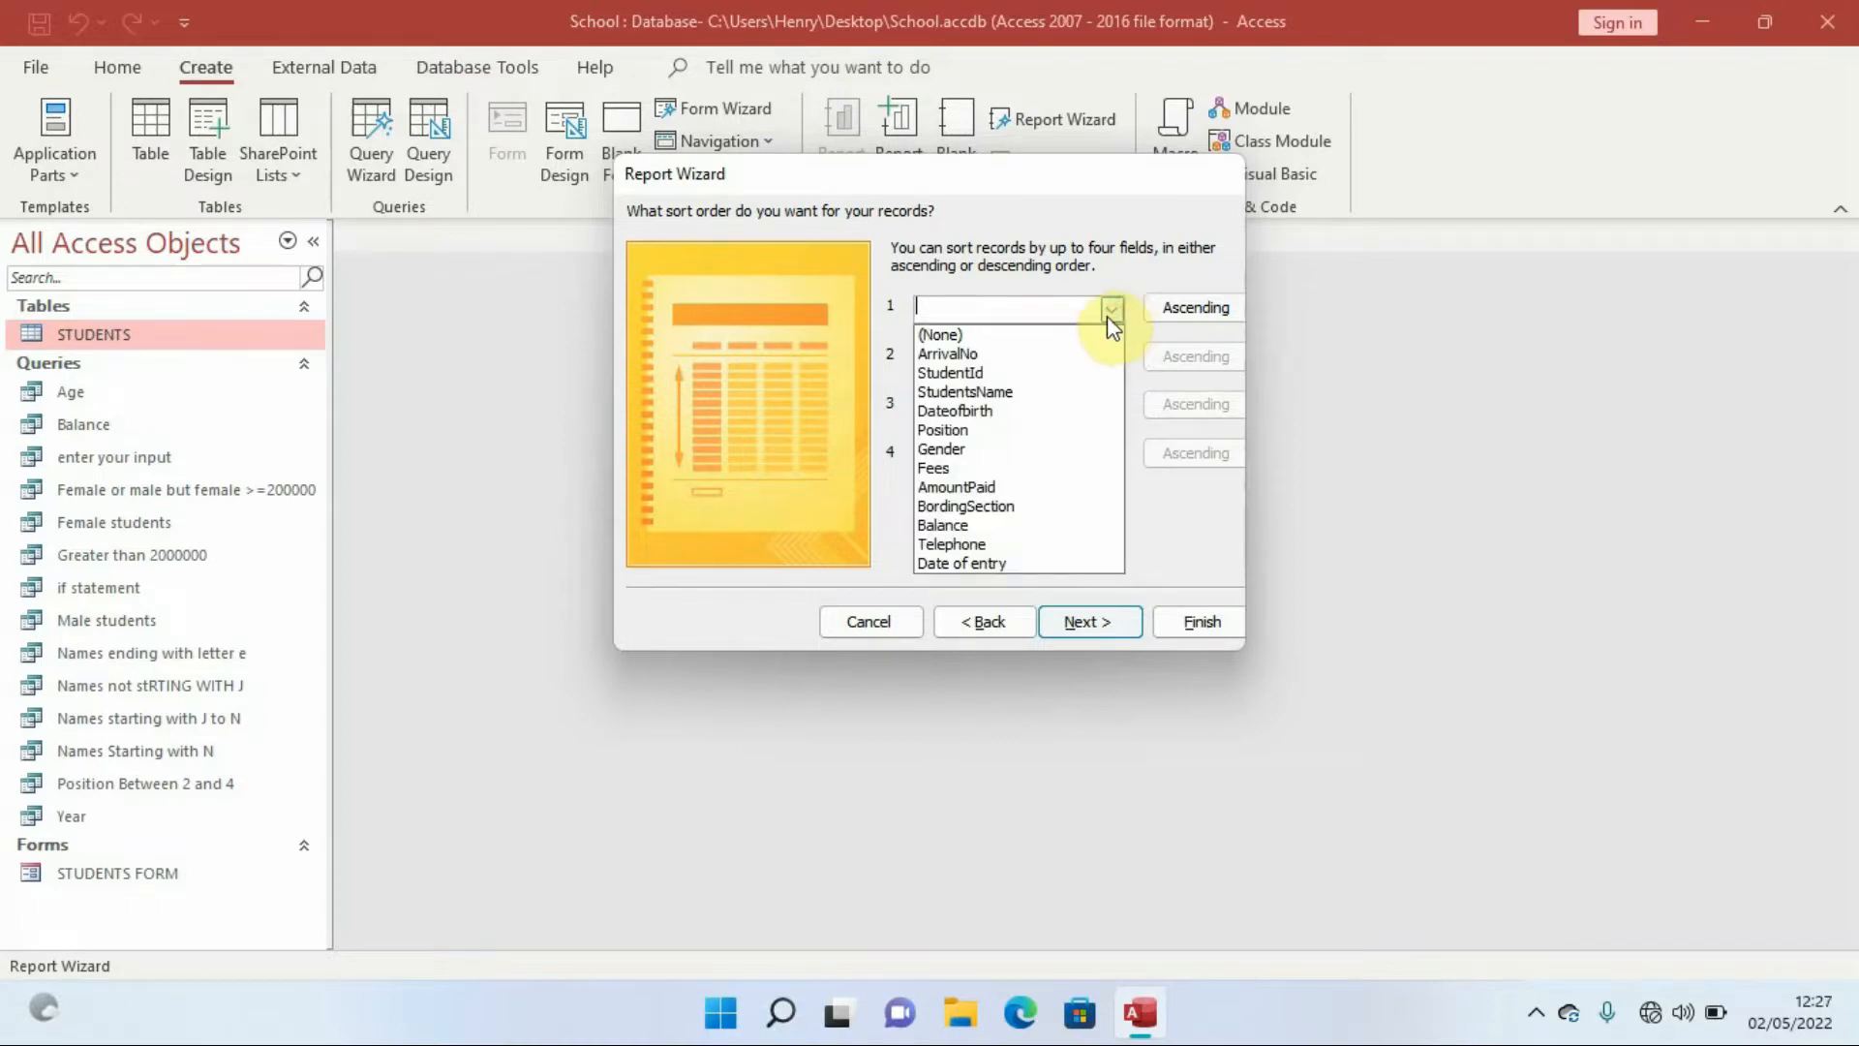
{"action": "left_click", "coordinate": [988, 355]}
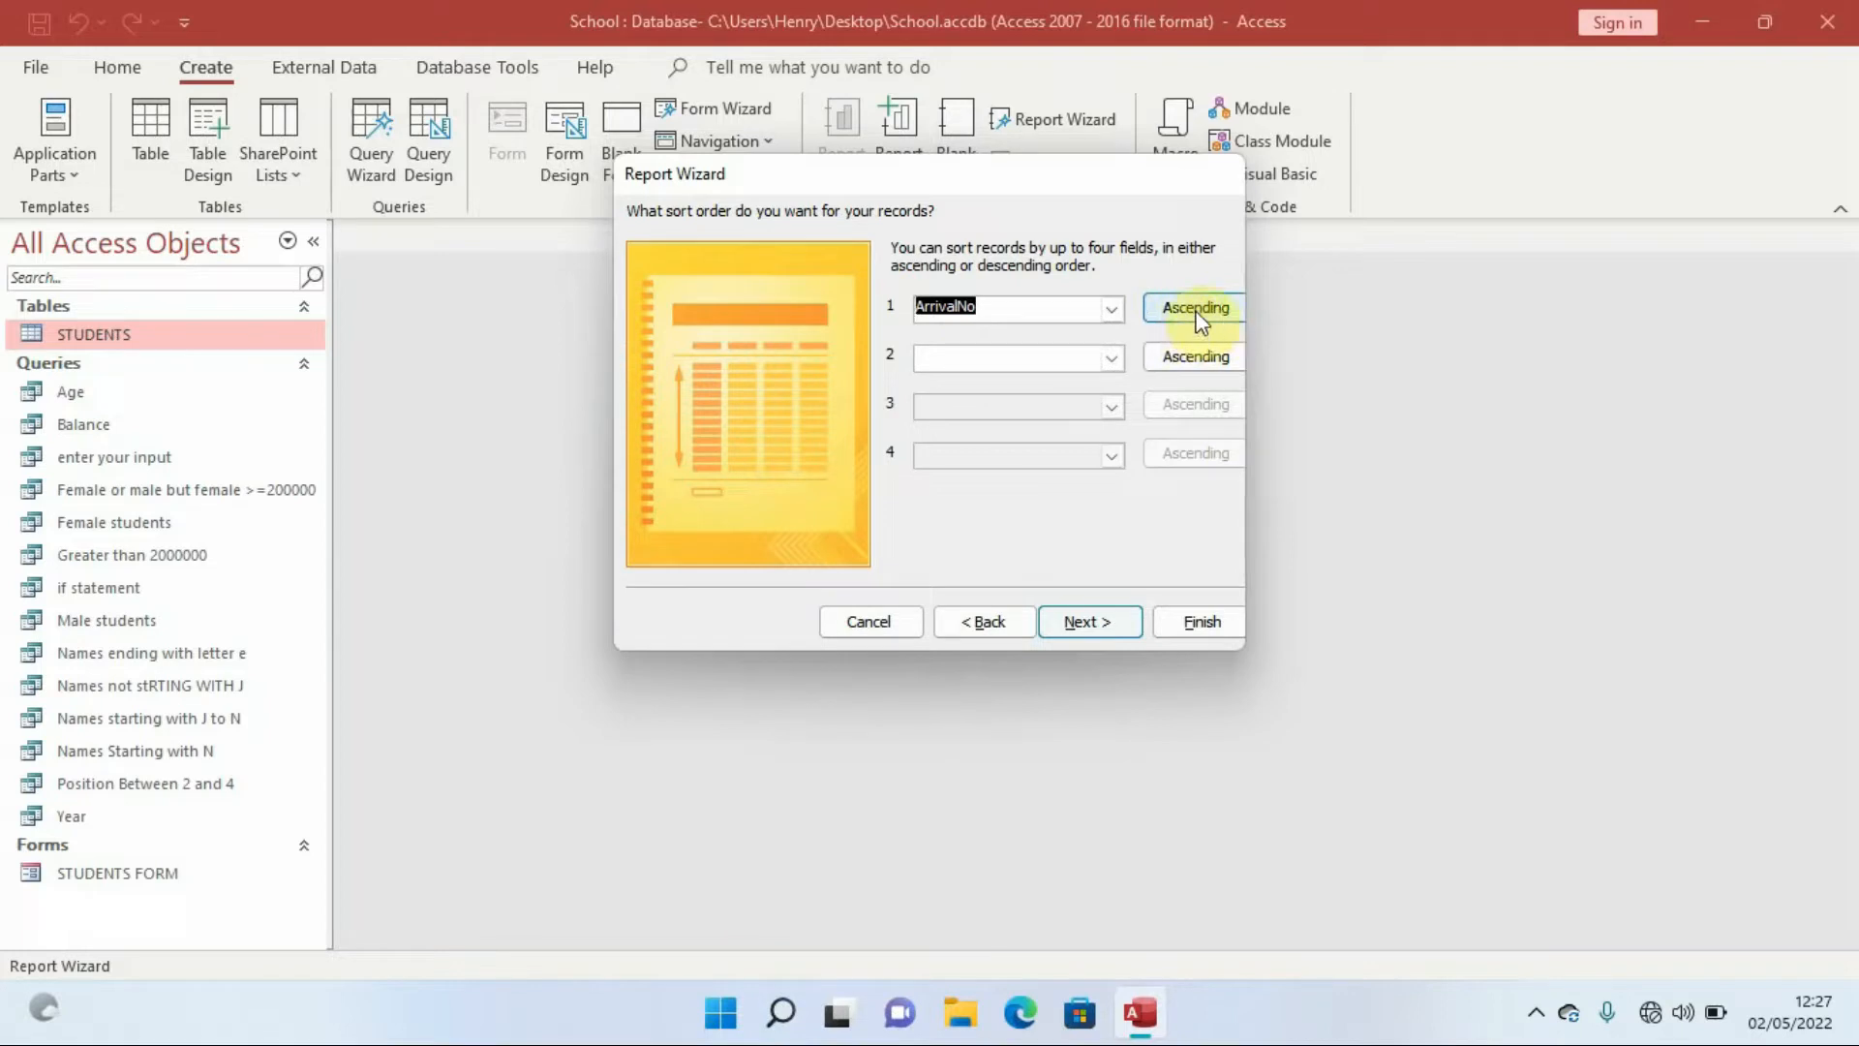
{"action": "left_click", "coordinate": [1110, 358]}
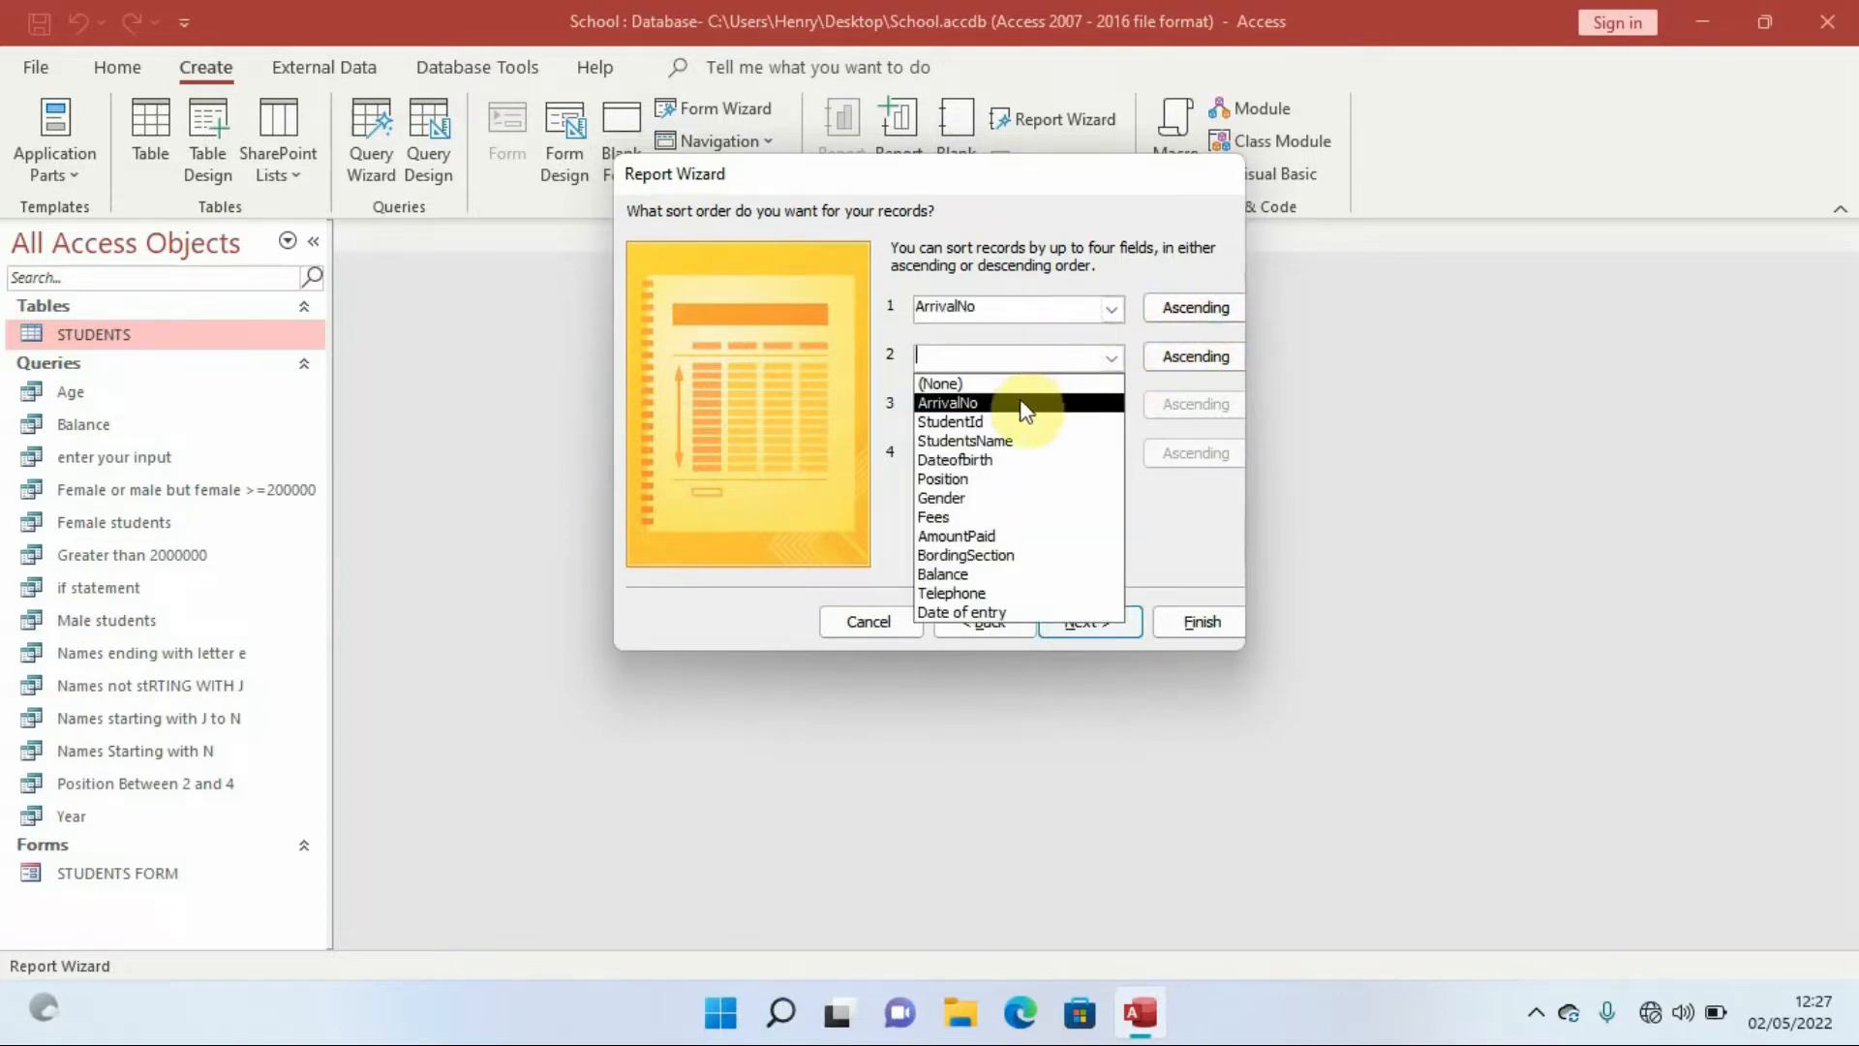
{"action": "left_click", "coordinate": [998, 422]}
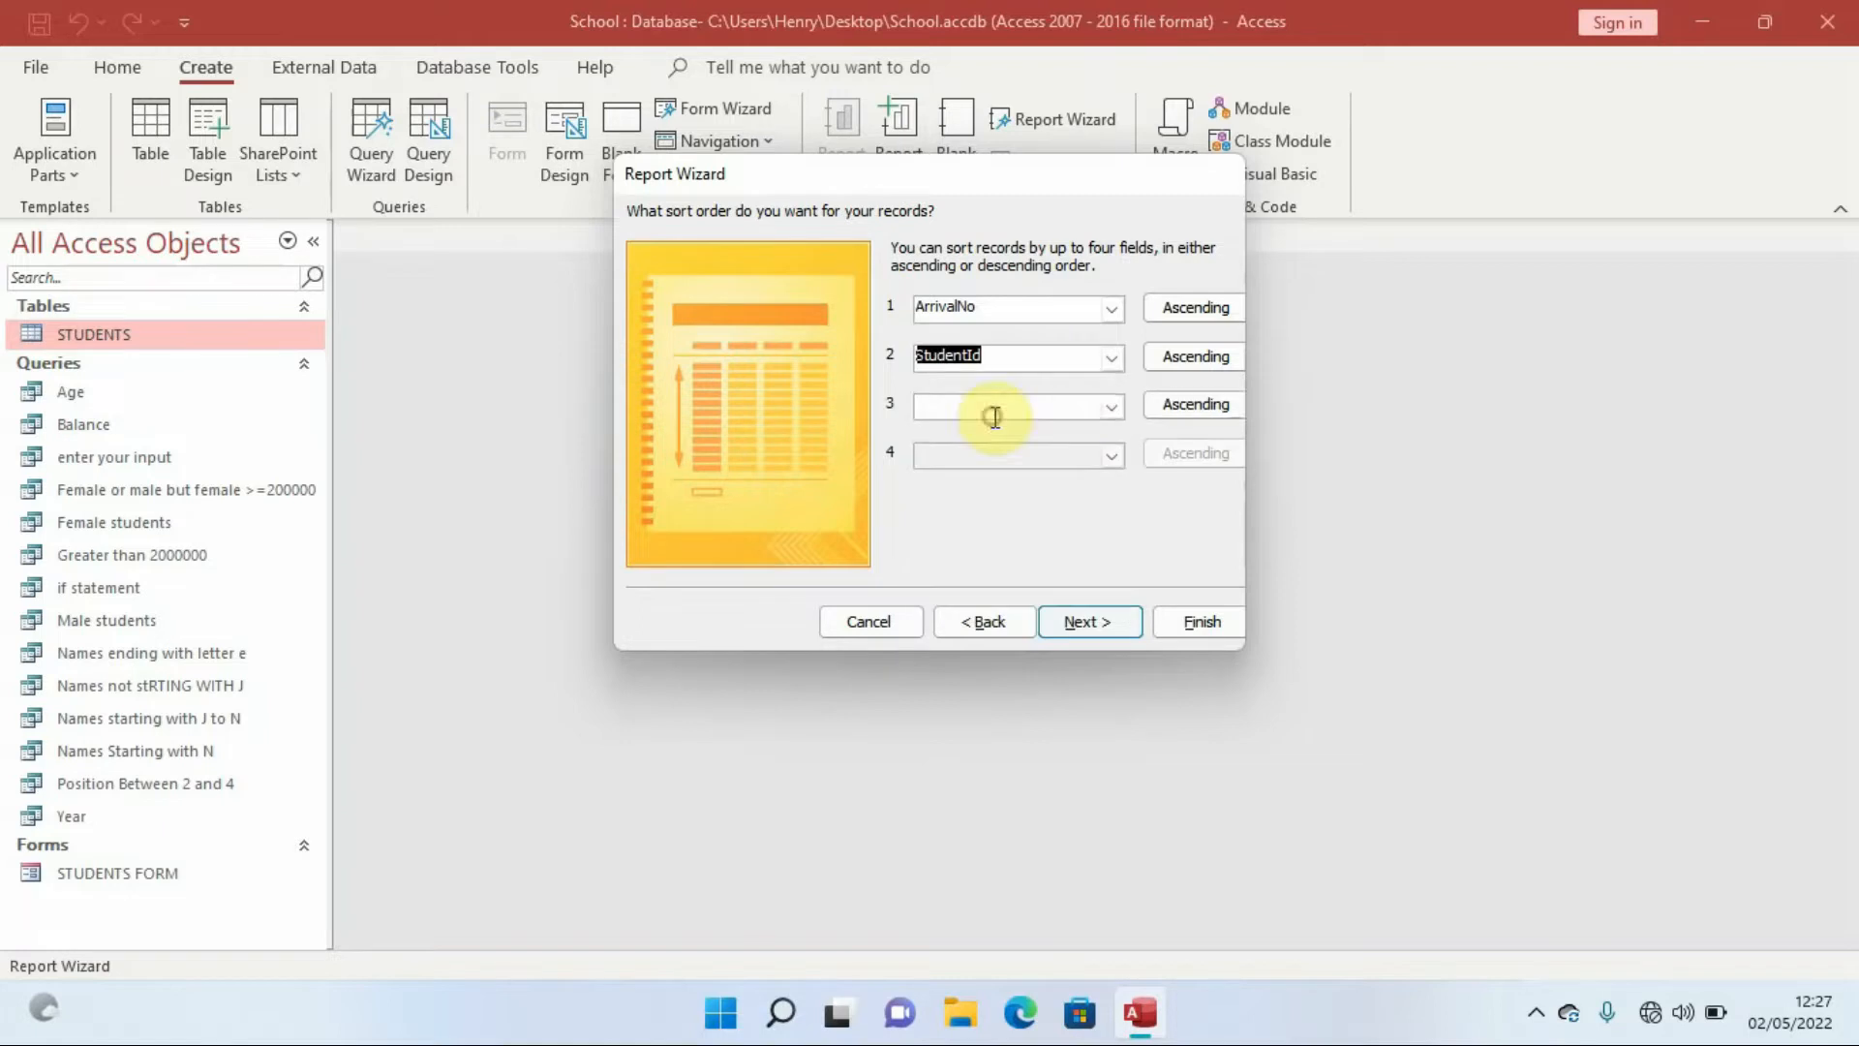
{"action": "left_click", "coordinate": [1187, 359]}
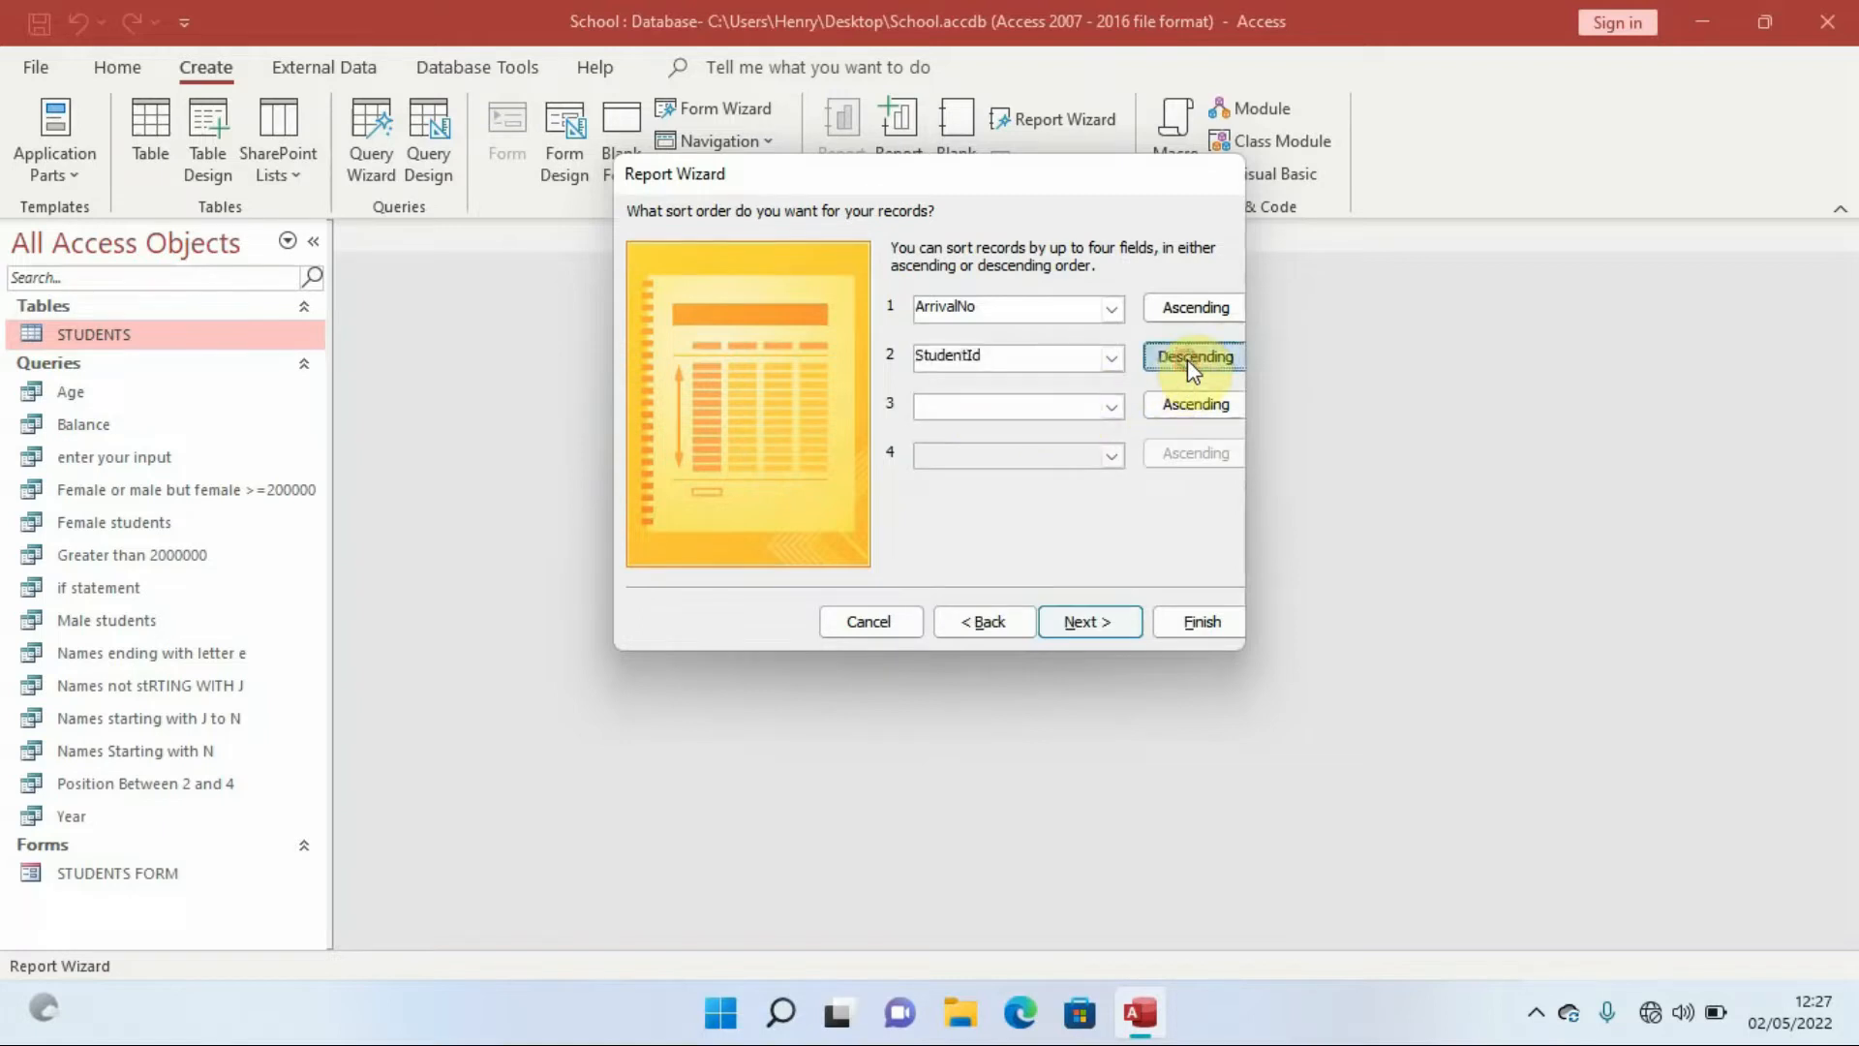
- Remove StudentId from the second sort level of the report
{"action": "left_click", "coordinate": [1110, 410]}
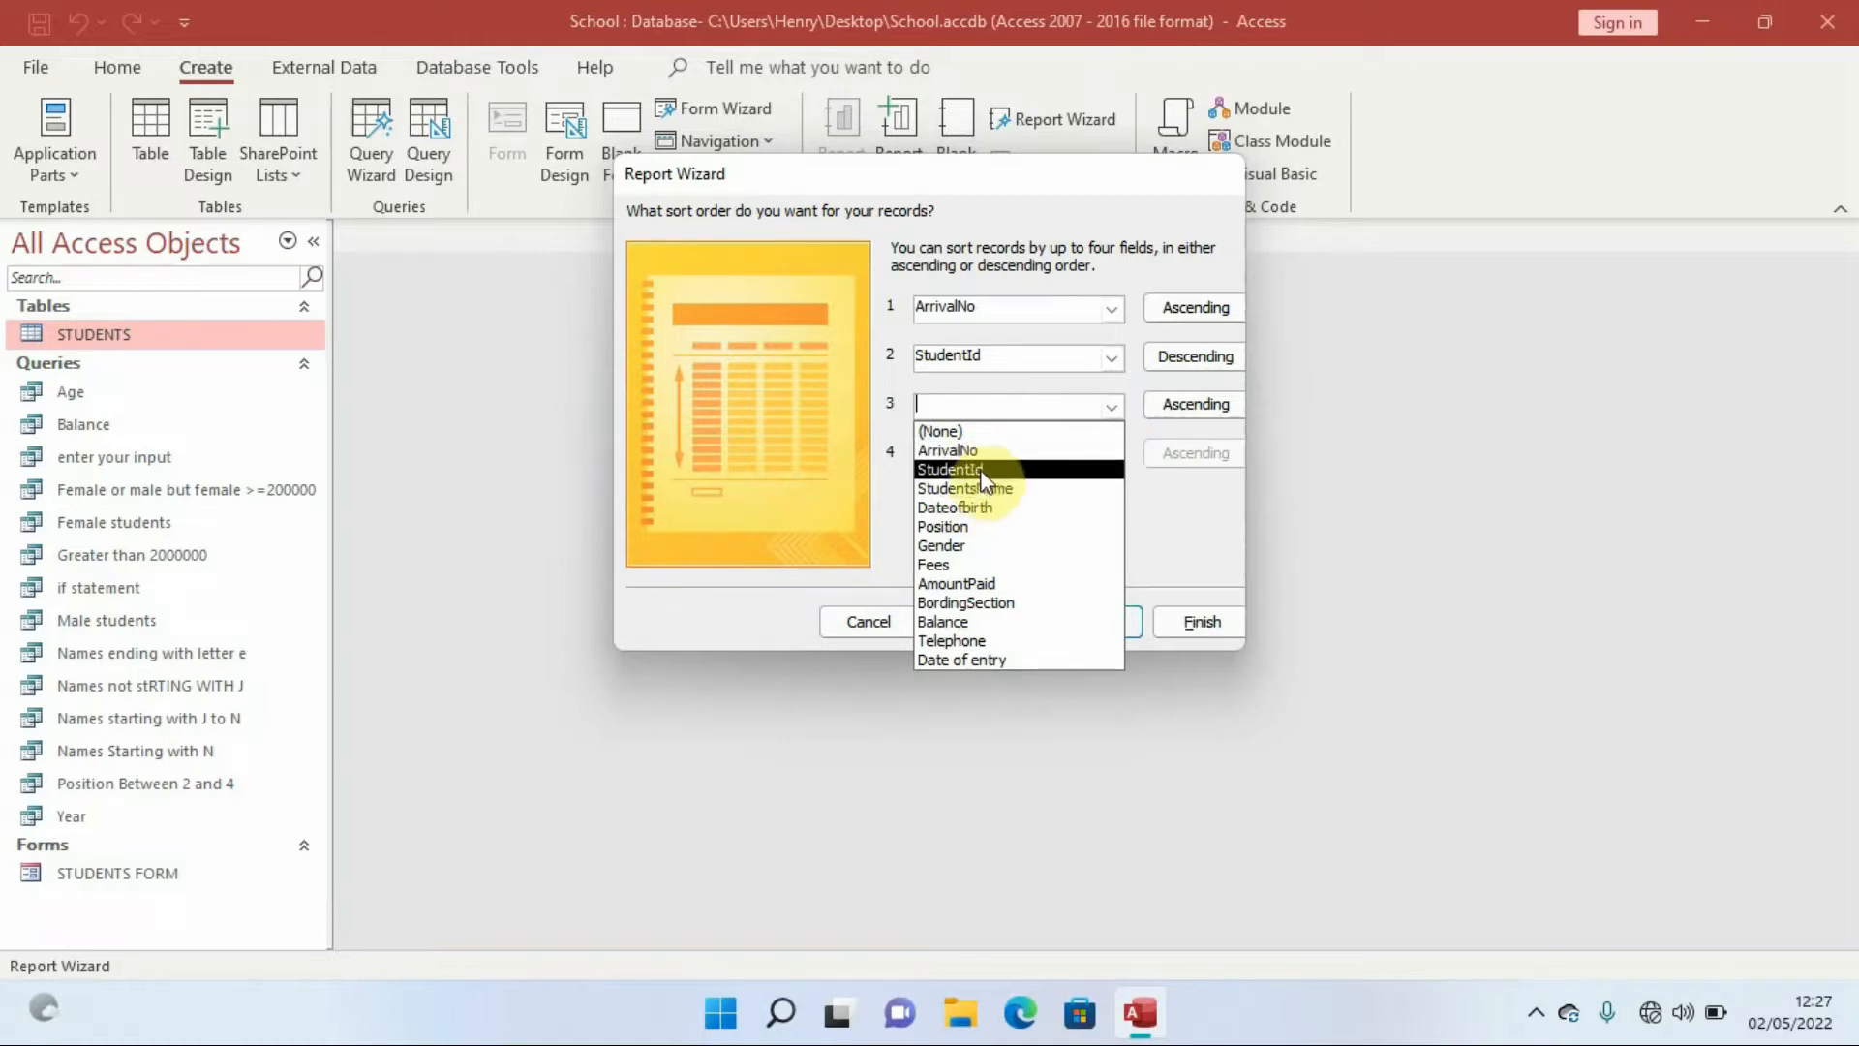
{"action": "left_click", "coordinate": [892, 511]}
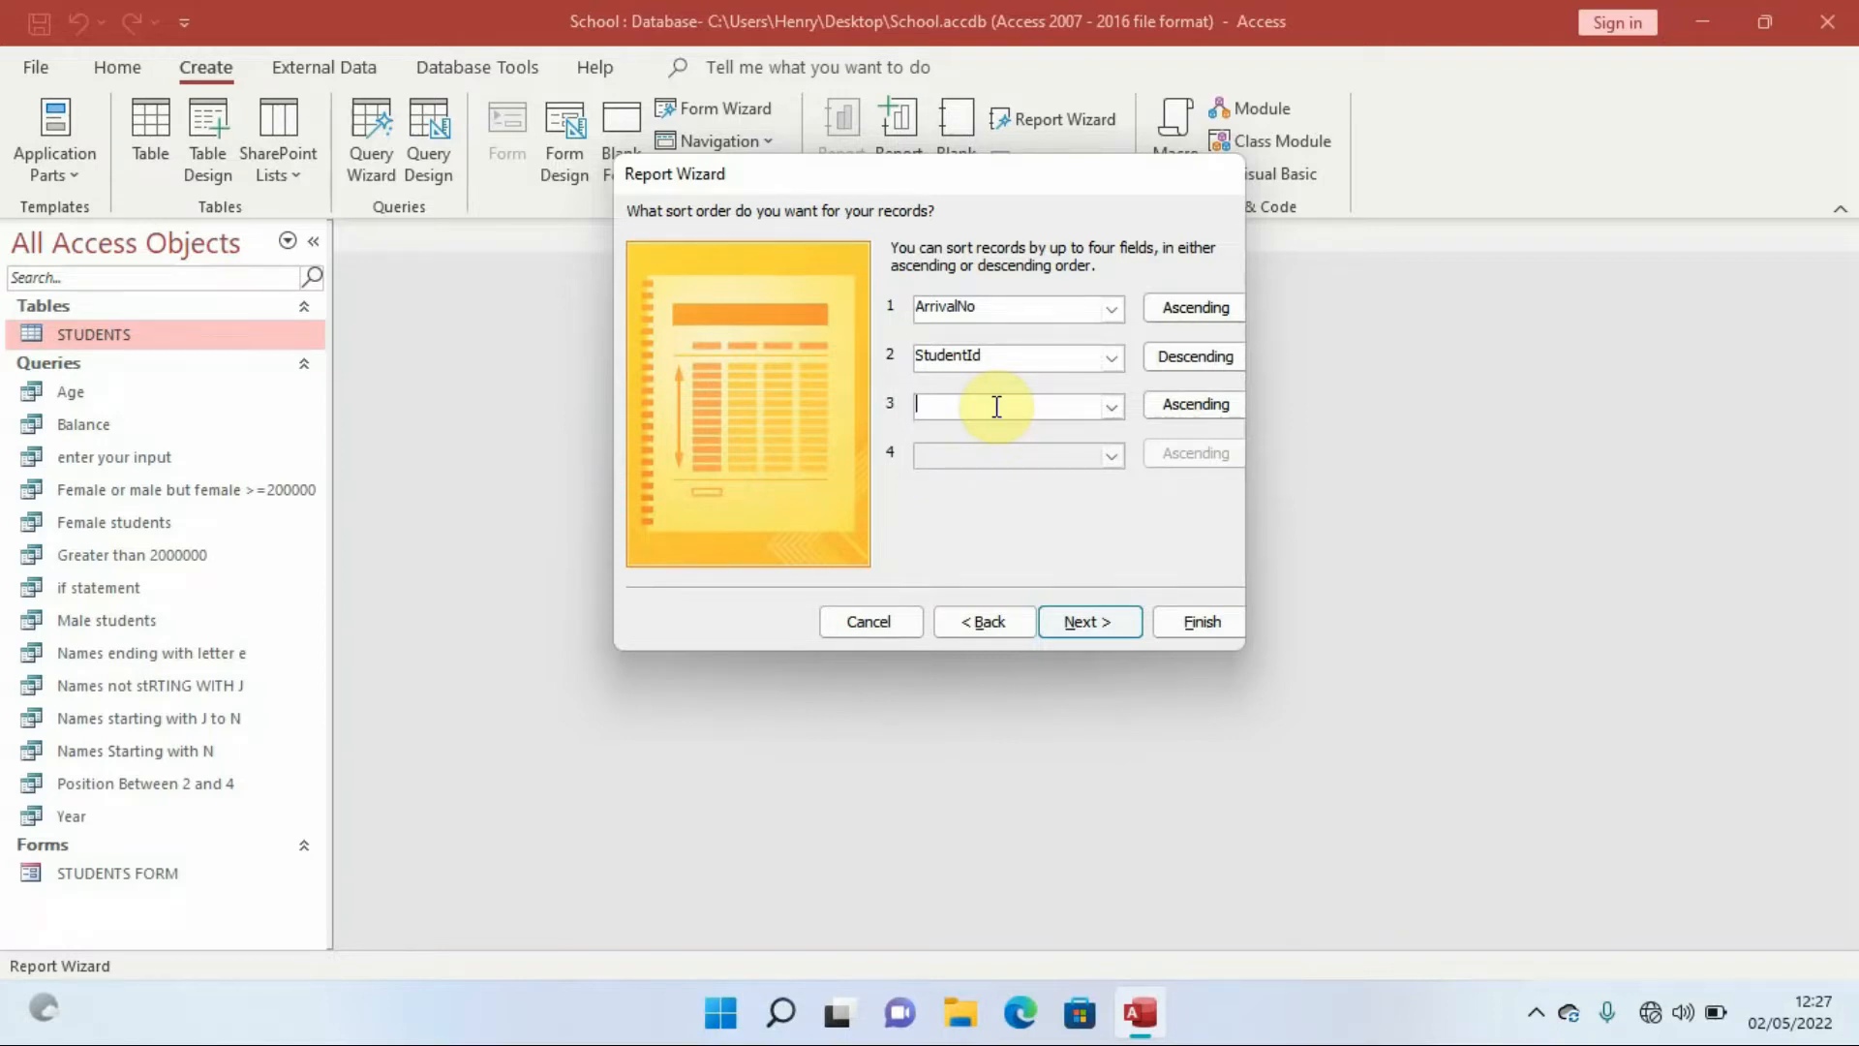
{"action": "left_click", "coordinate": [1110, 358]}
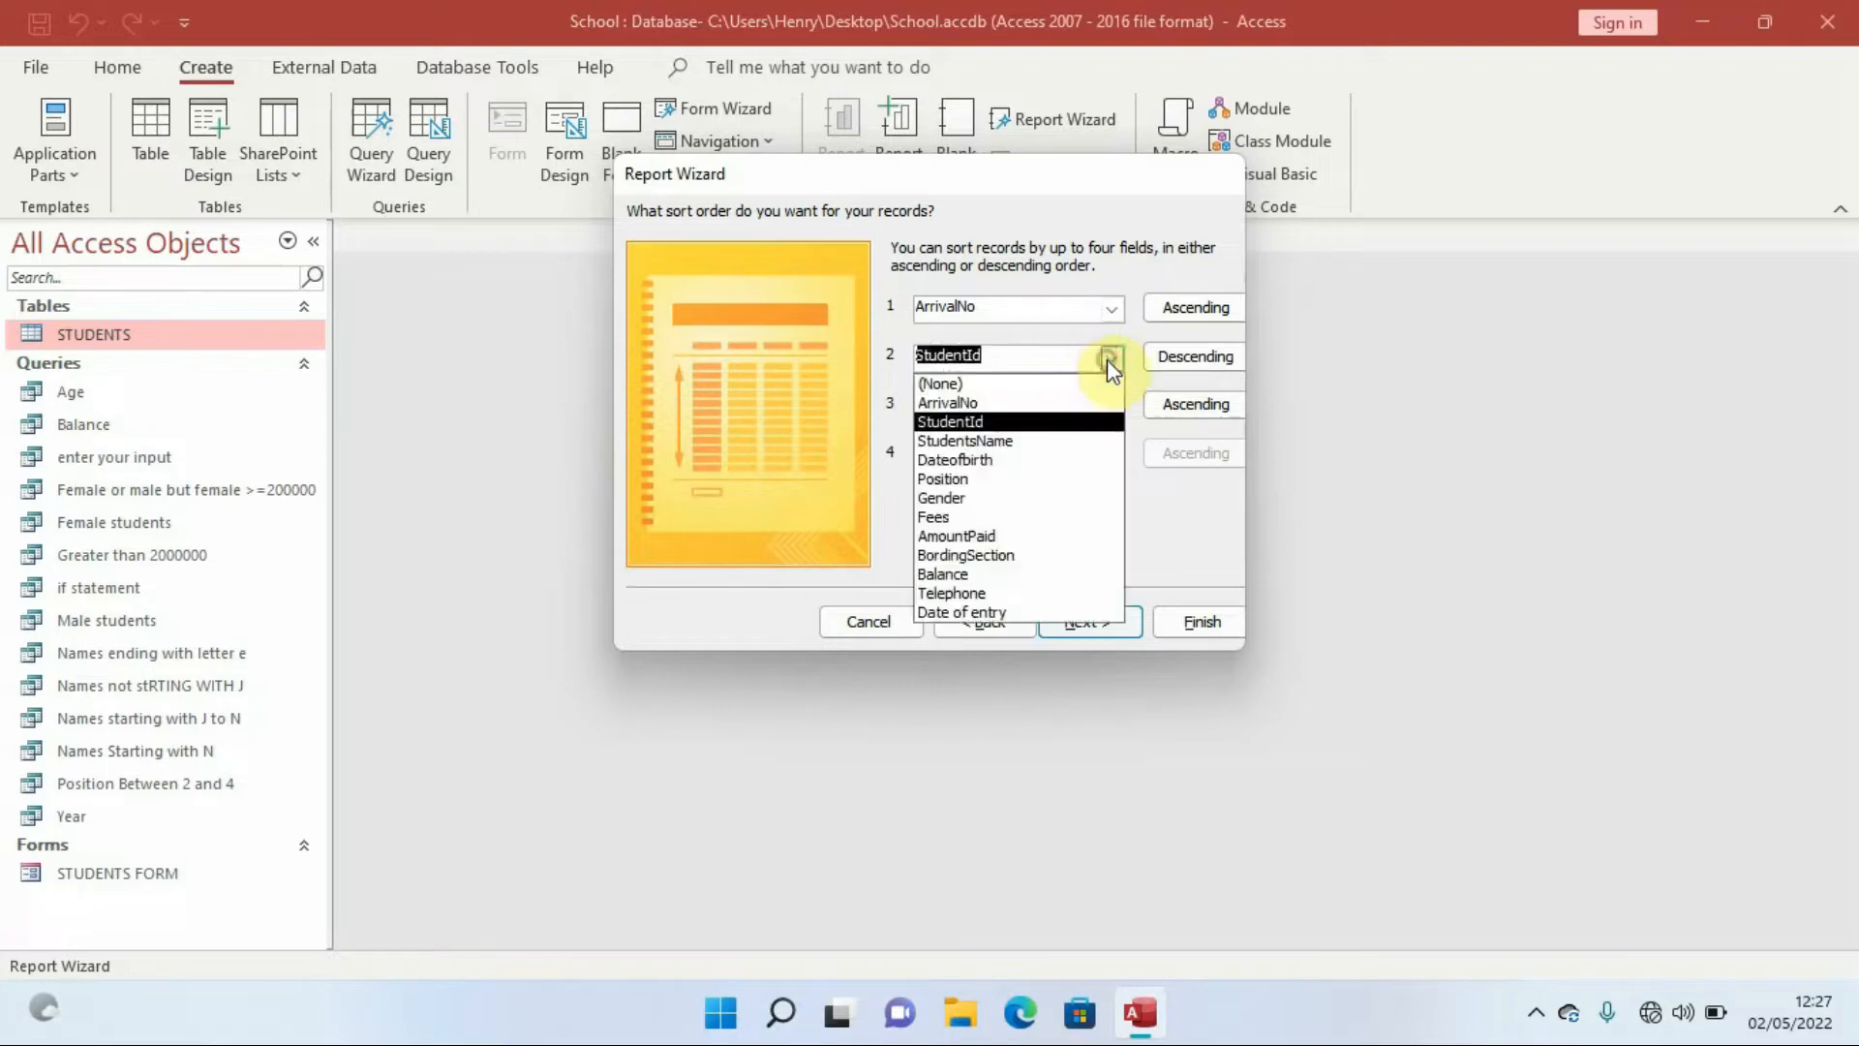
{"action": "left_click", "coordinate": [1007, 385]}
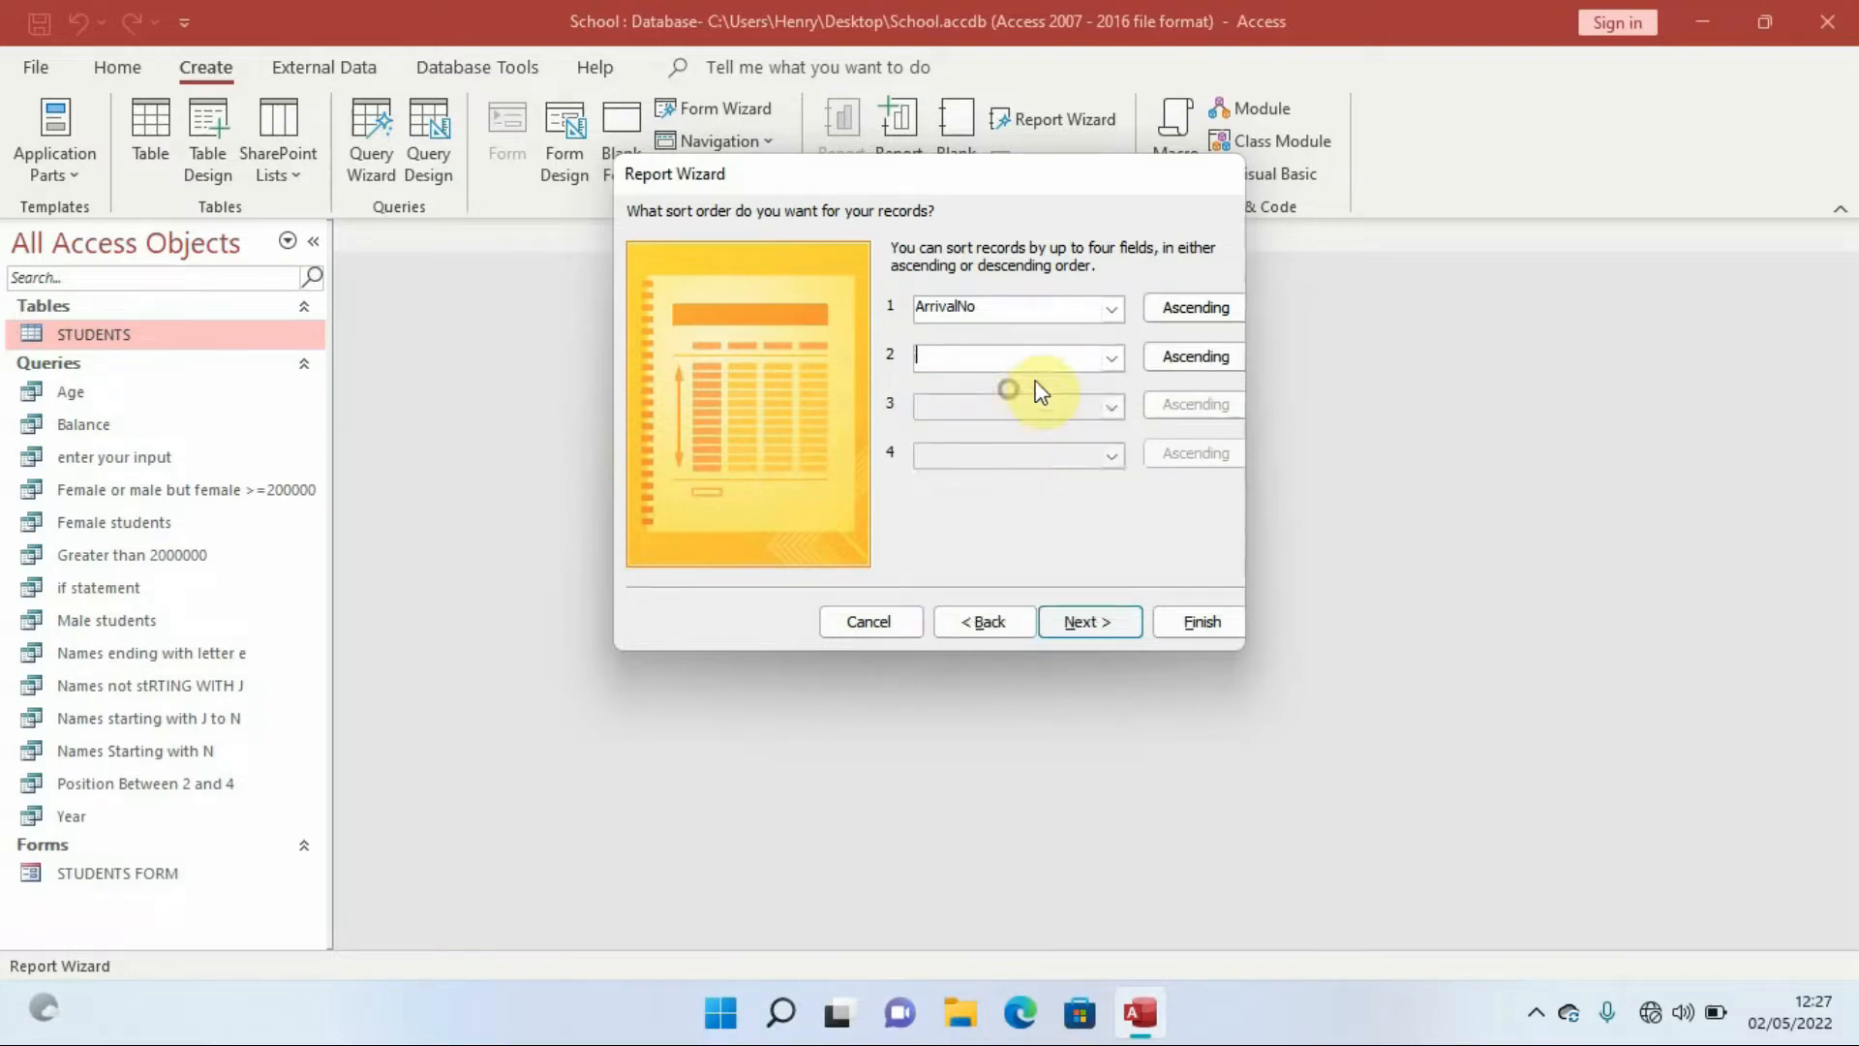
- Try a descending sort on ArrivalNo and clear the first sort level
{"action": "left_click", "coordinate": [1109, 308]}
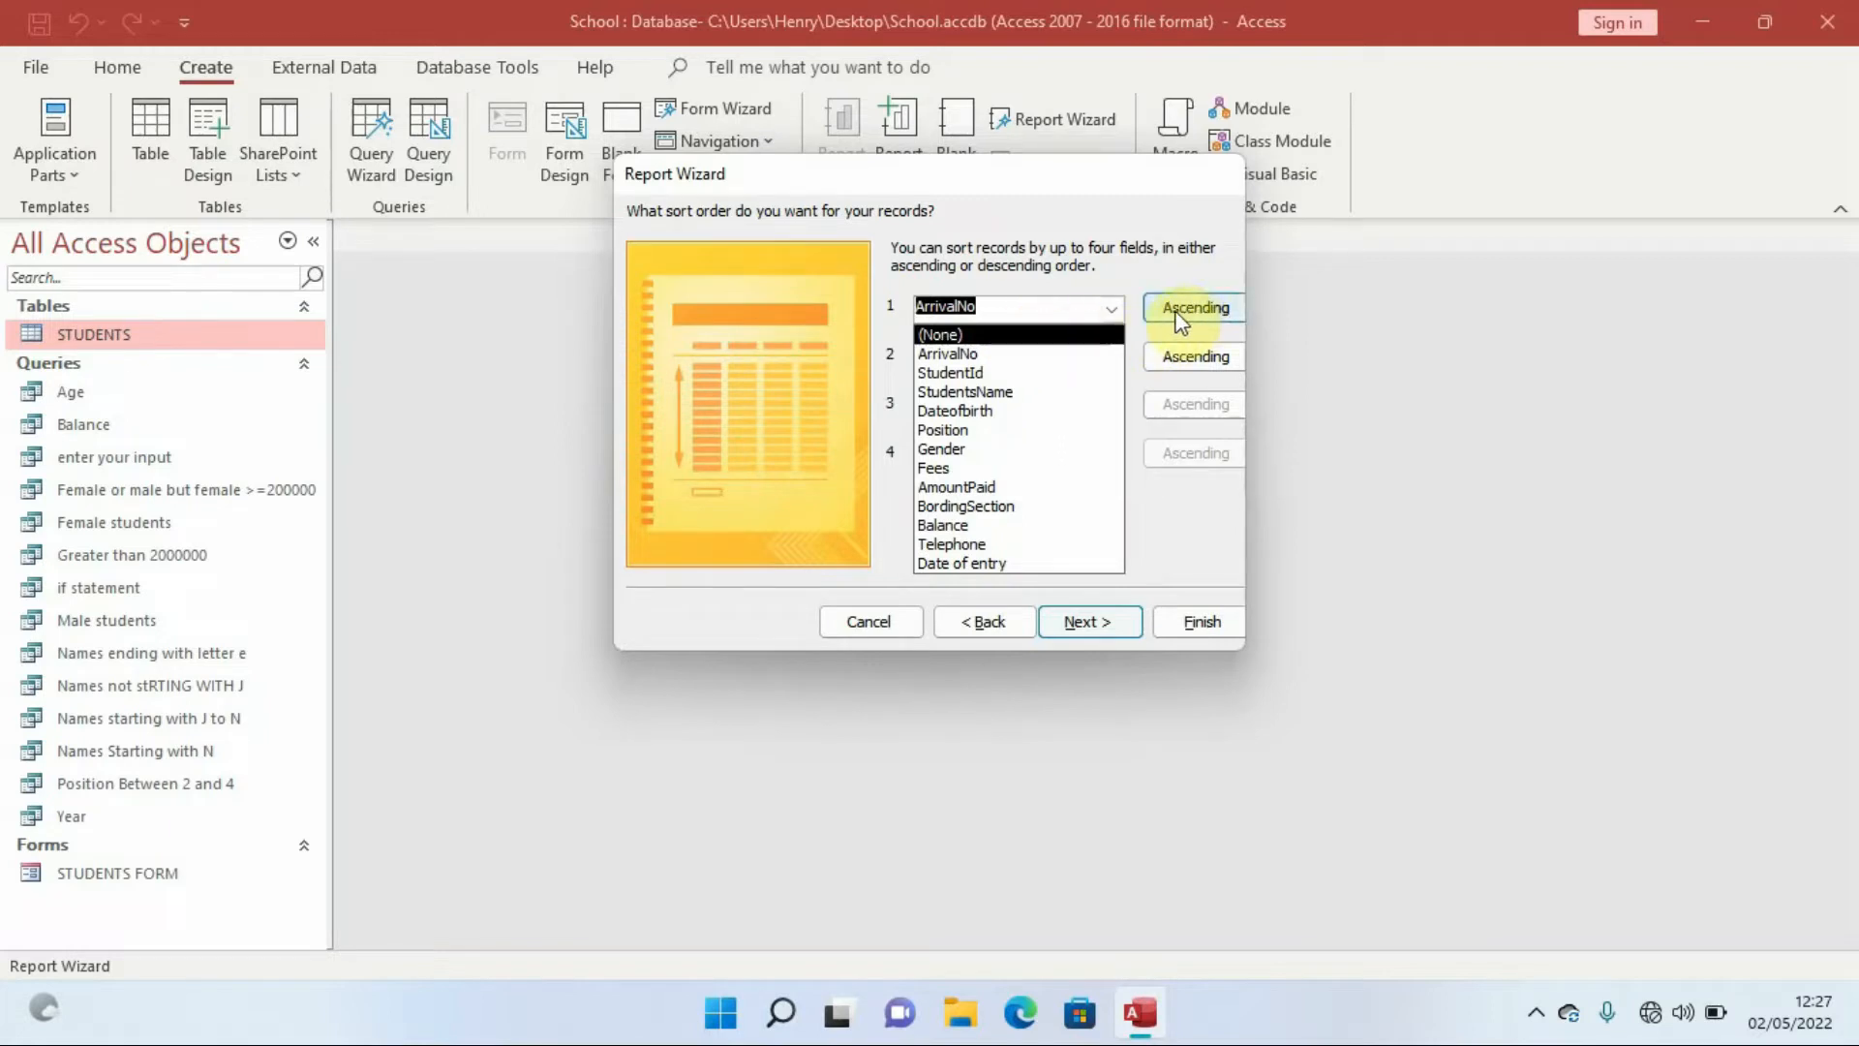
{"action": "left_click", "coordinate": [1020, 353]}
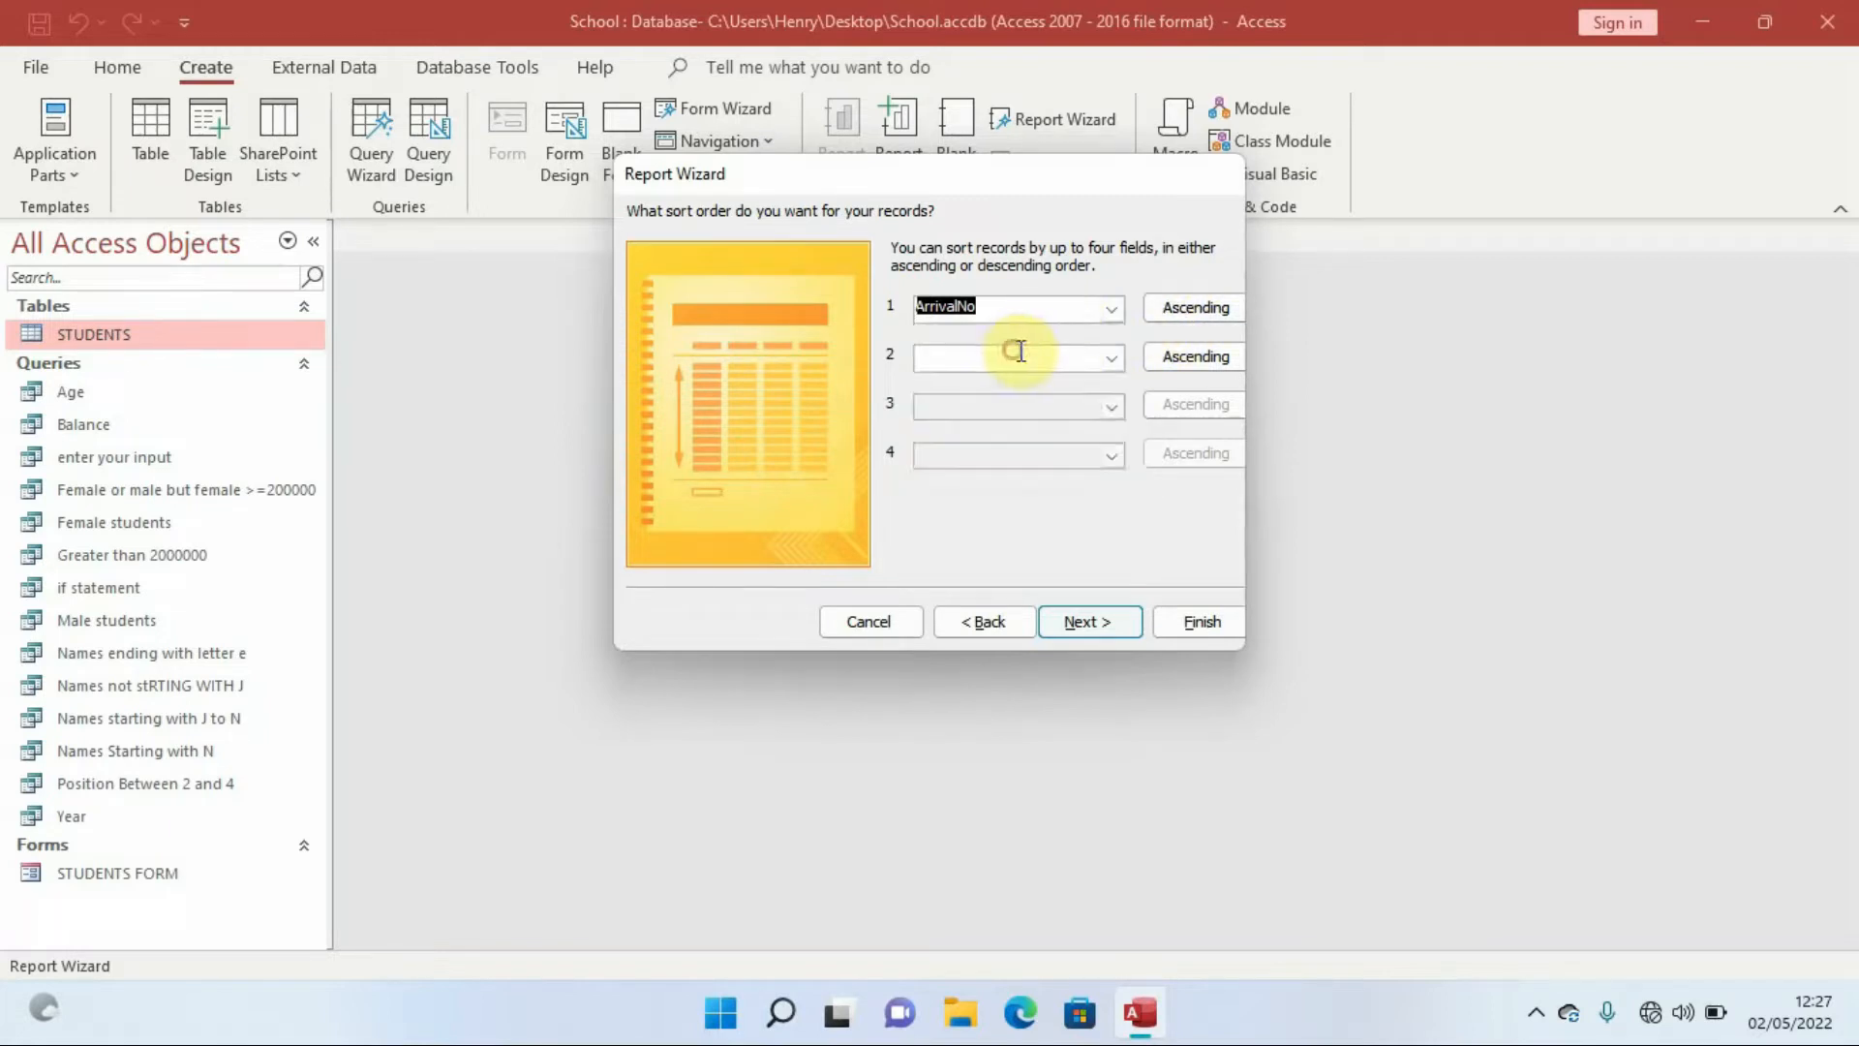
{"action": "left_click", "coordinate": [1191, 312]}
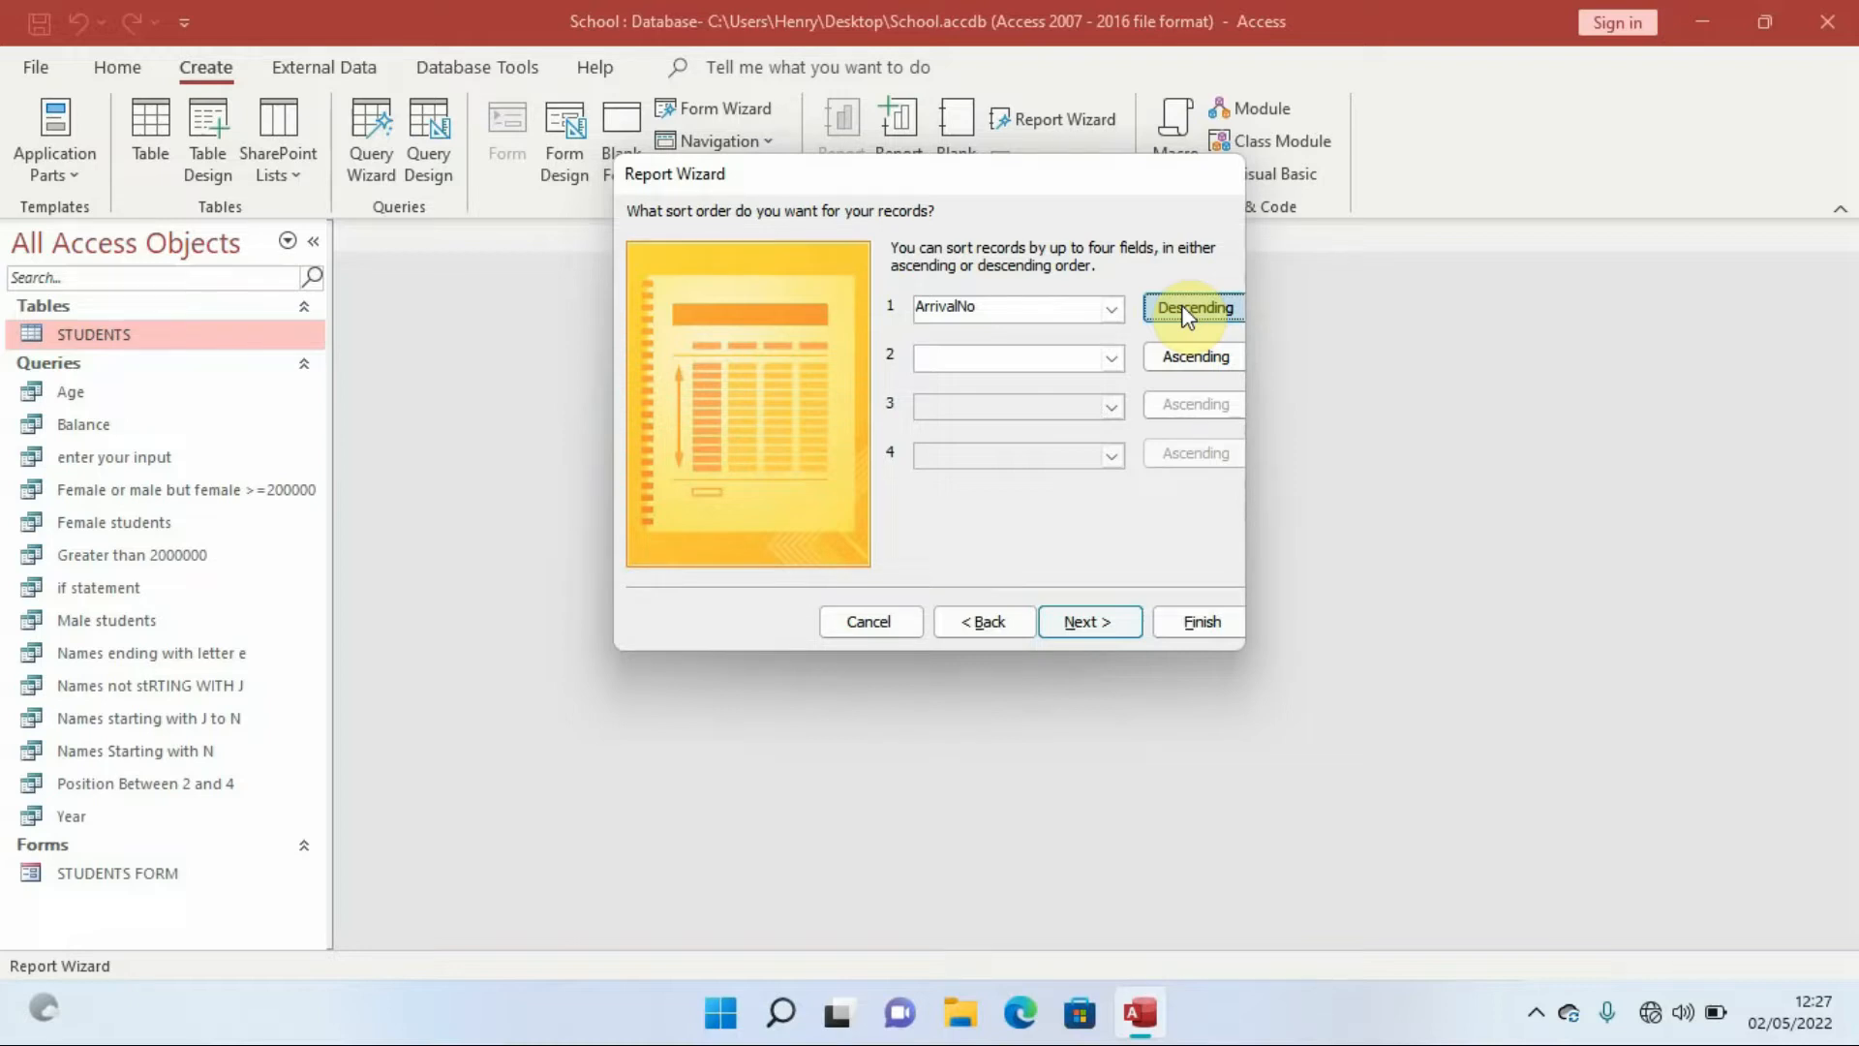
{"action": "left_click", "coordinate": [1112, 310]}
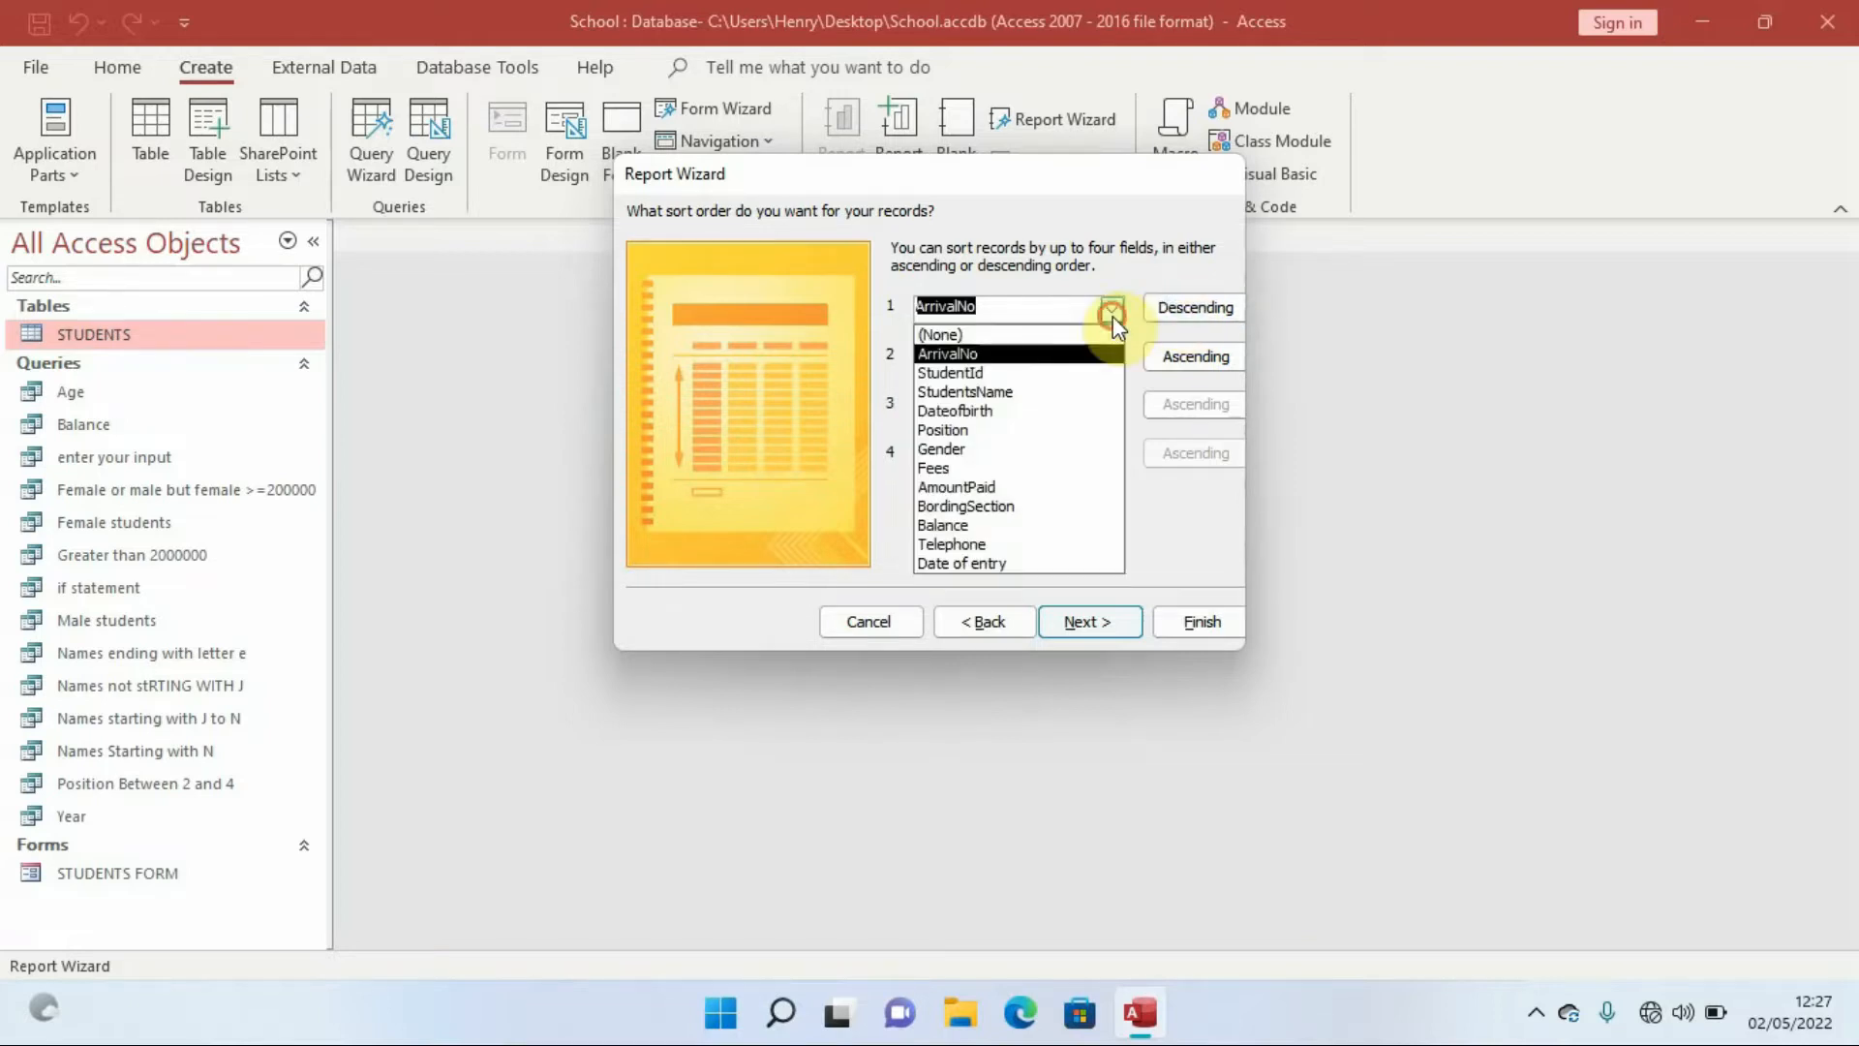
{"action": "left_click", "coordinate": [995, 343]}
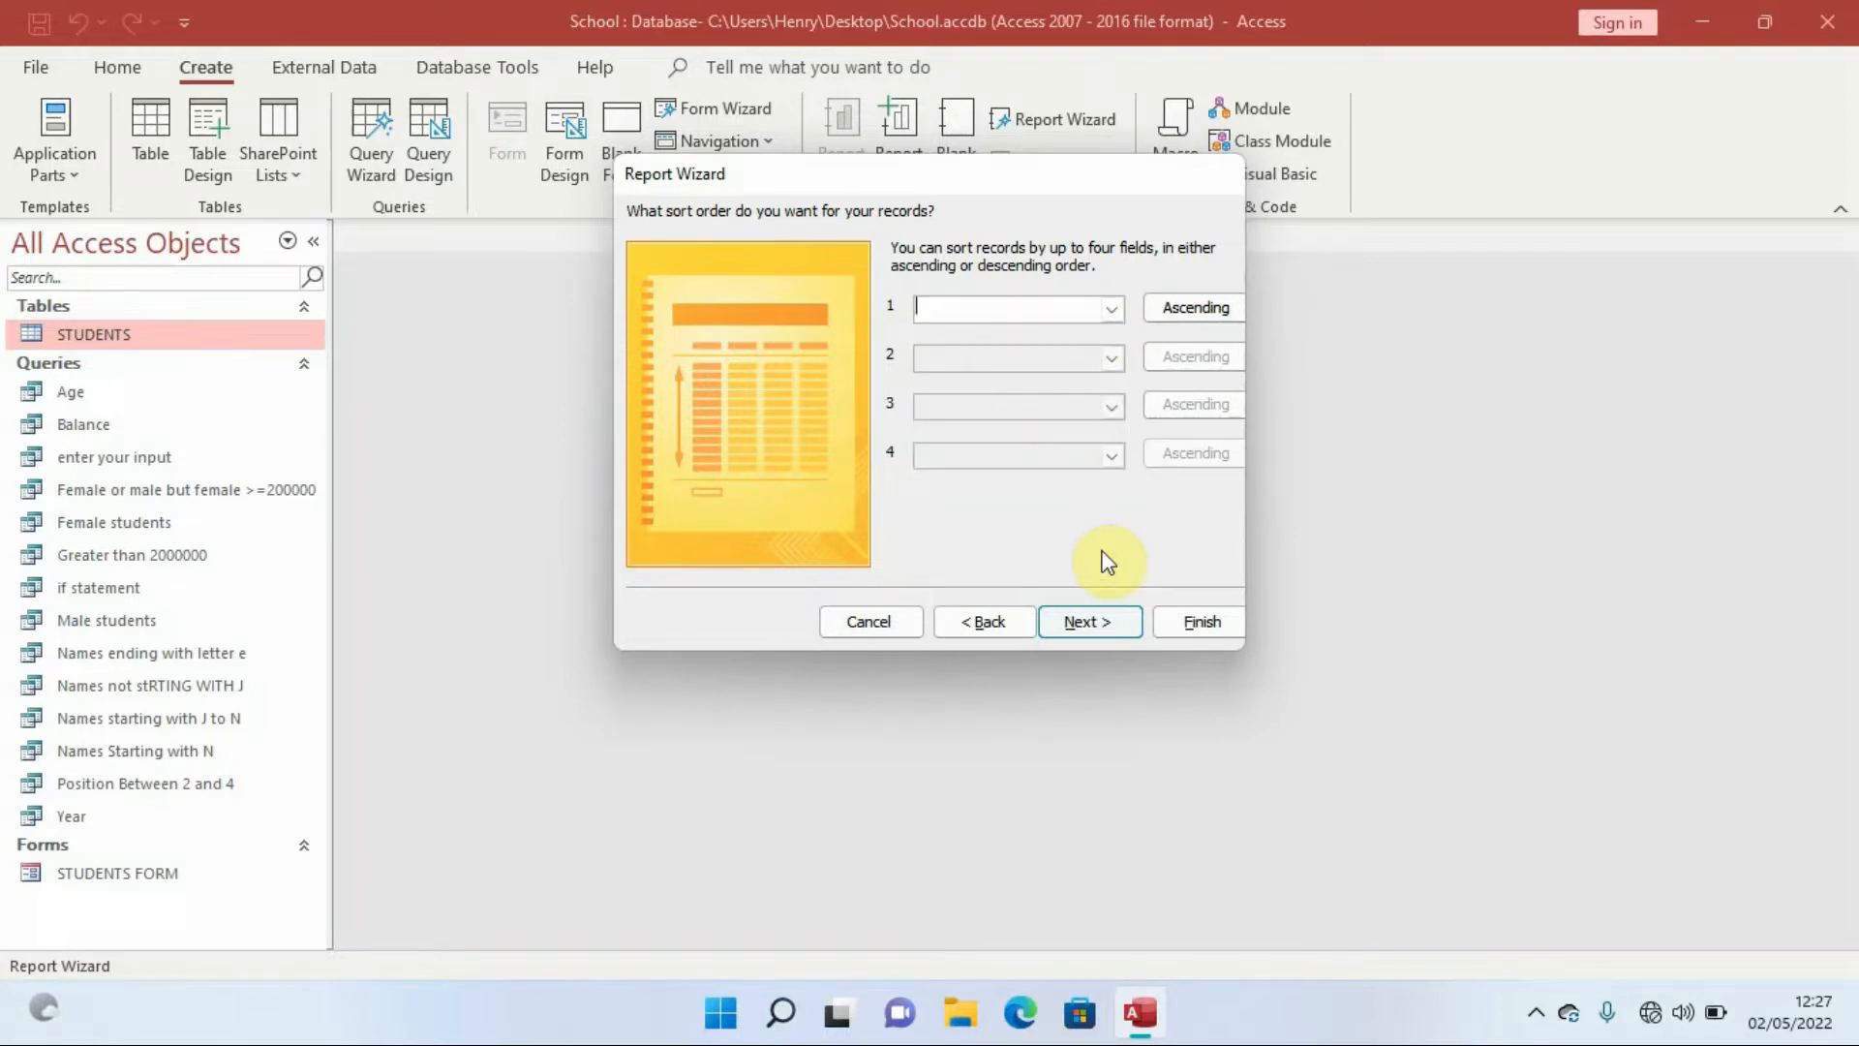
- Sort the records by ArrivalNo ascending and give the tabular report layout a landscape orientation
{"action": "left_click", "coordinate": [1112, 309]}
{"action": "left_click", "coordinate": [983, 348]}
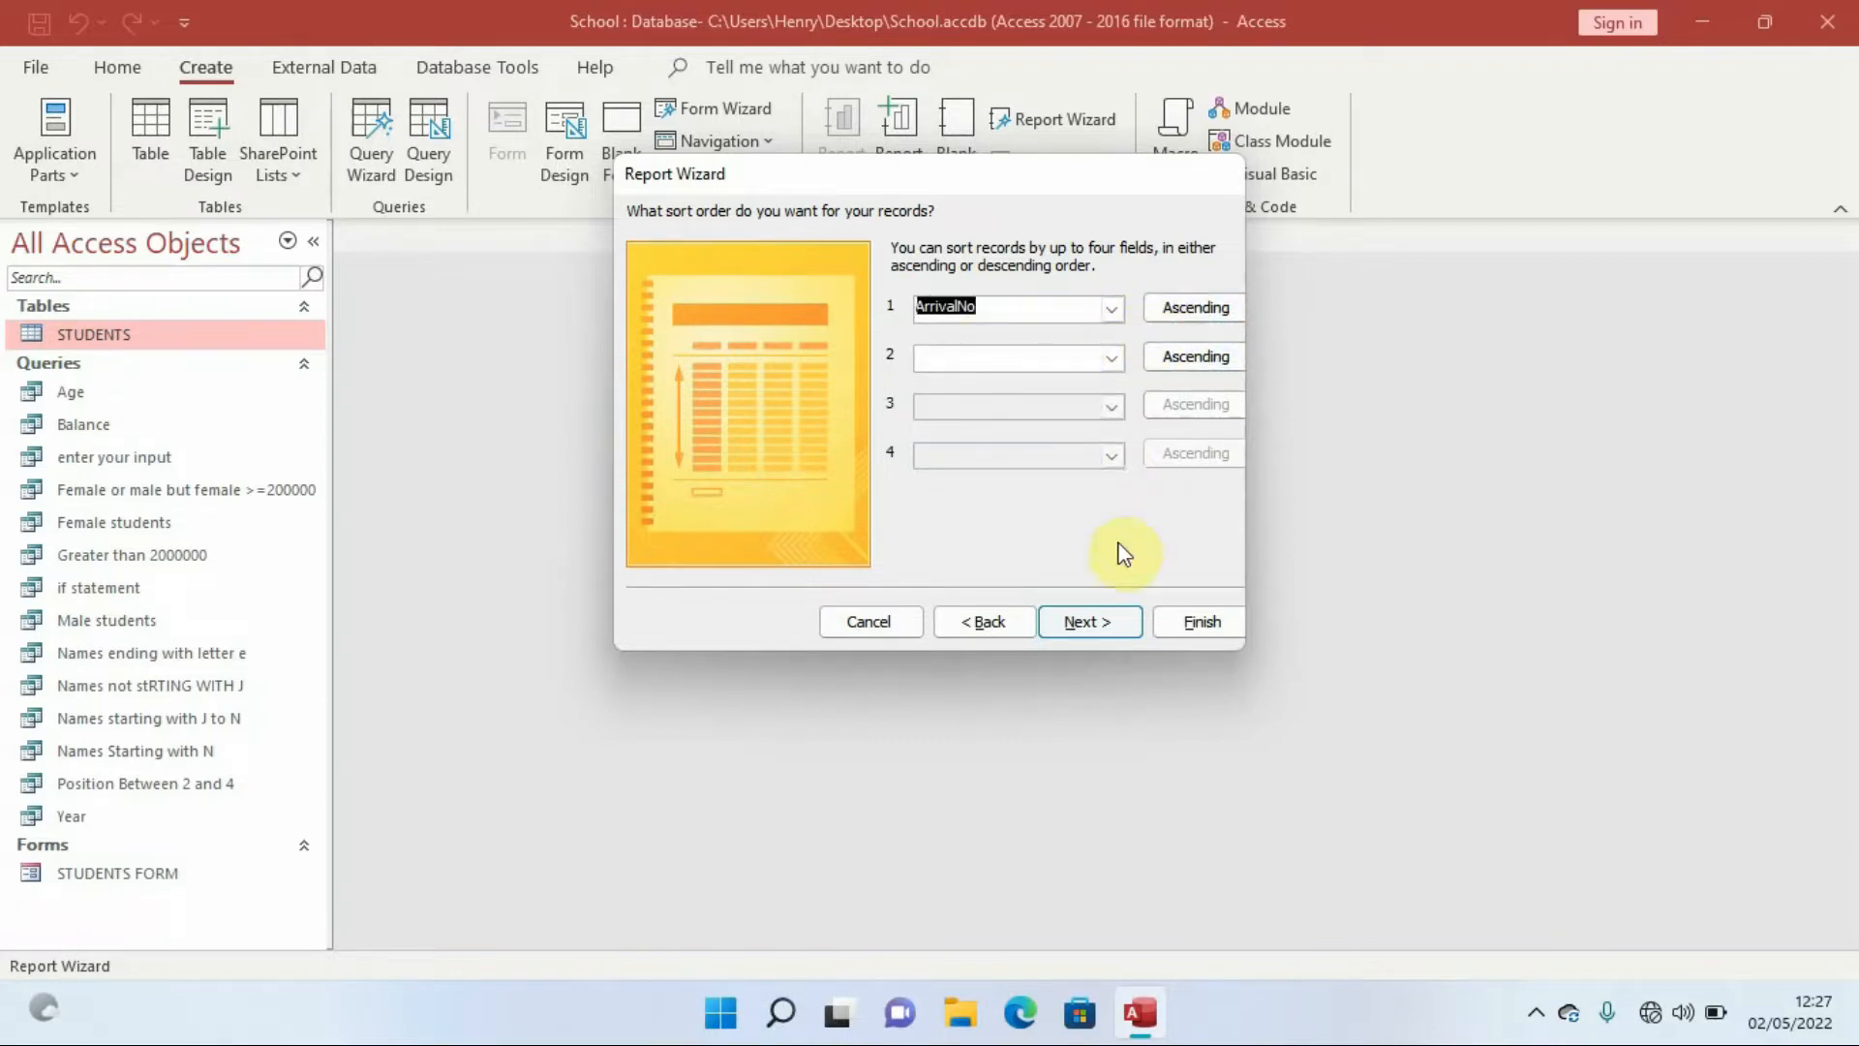
{"action": "left_click", "coordinate": [1094, 625]}
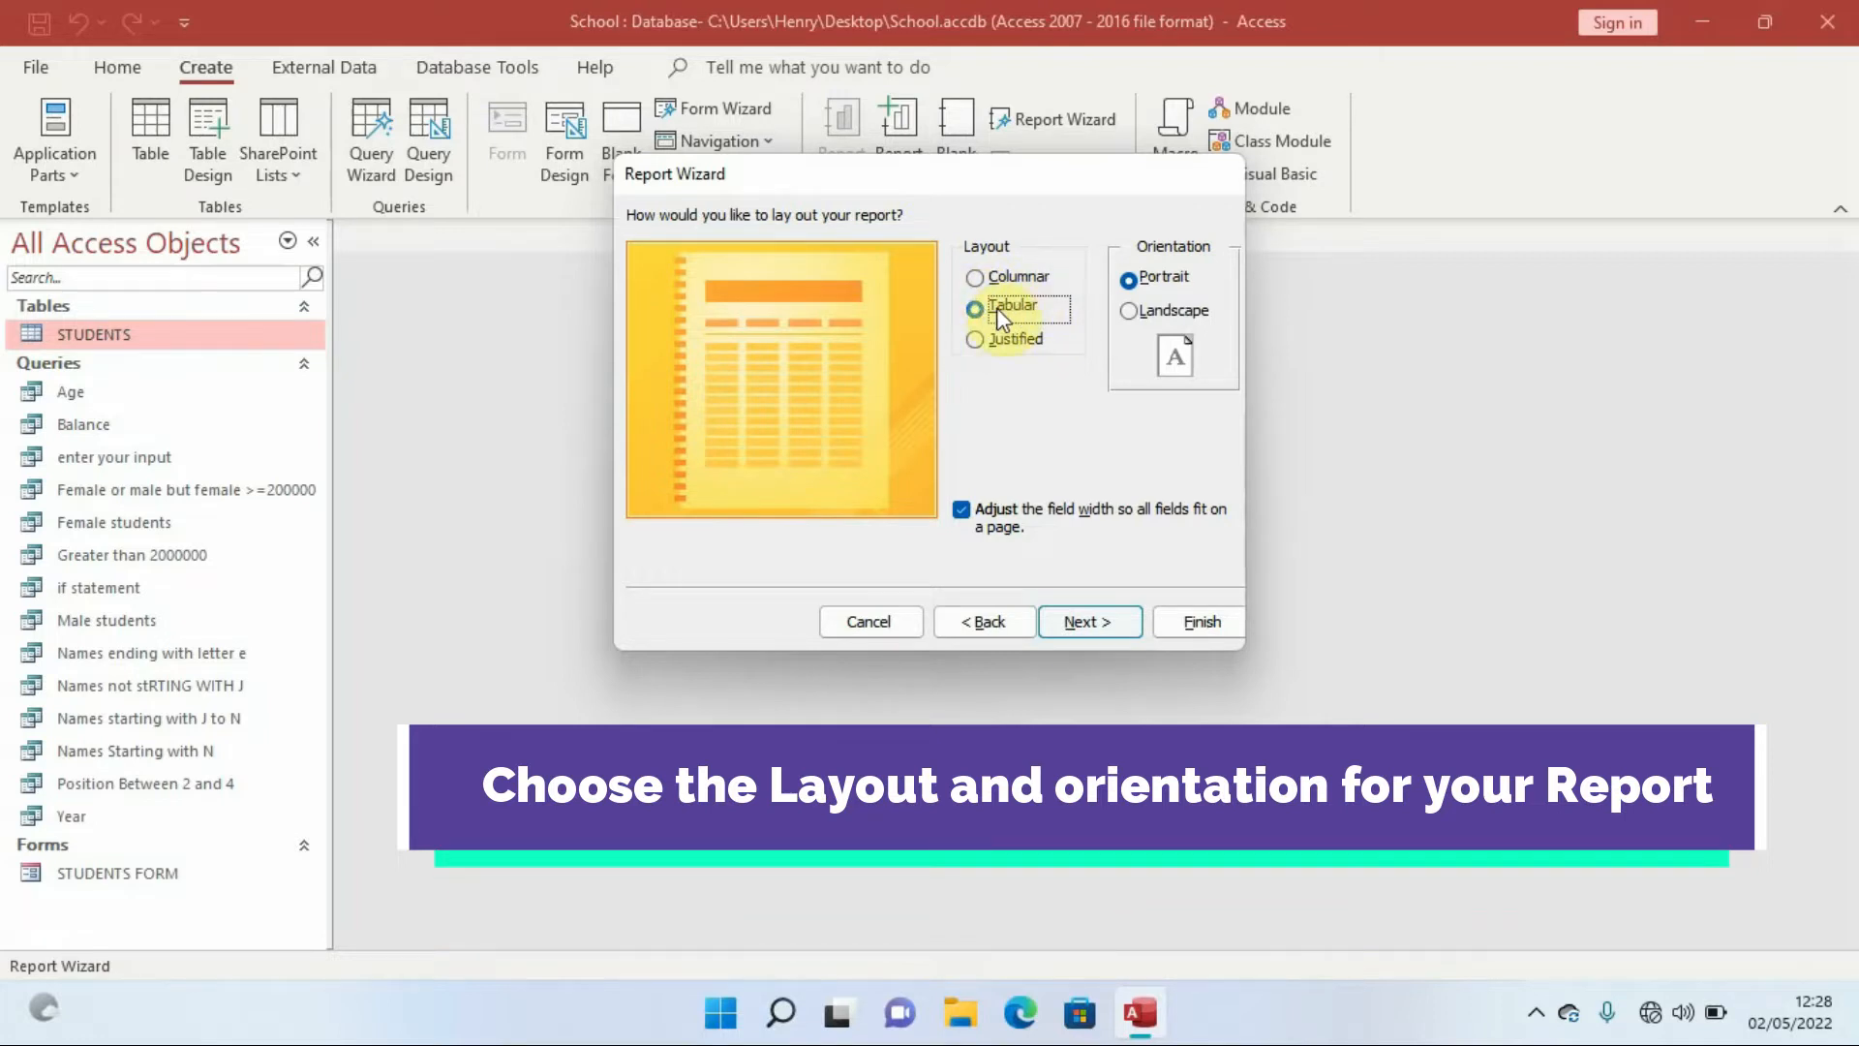
{"action": "left_click", "coordinate": [1129, 314]}
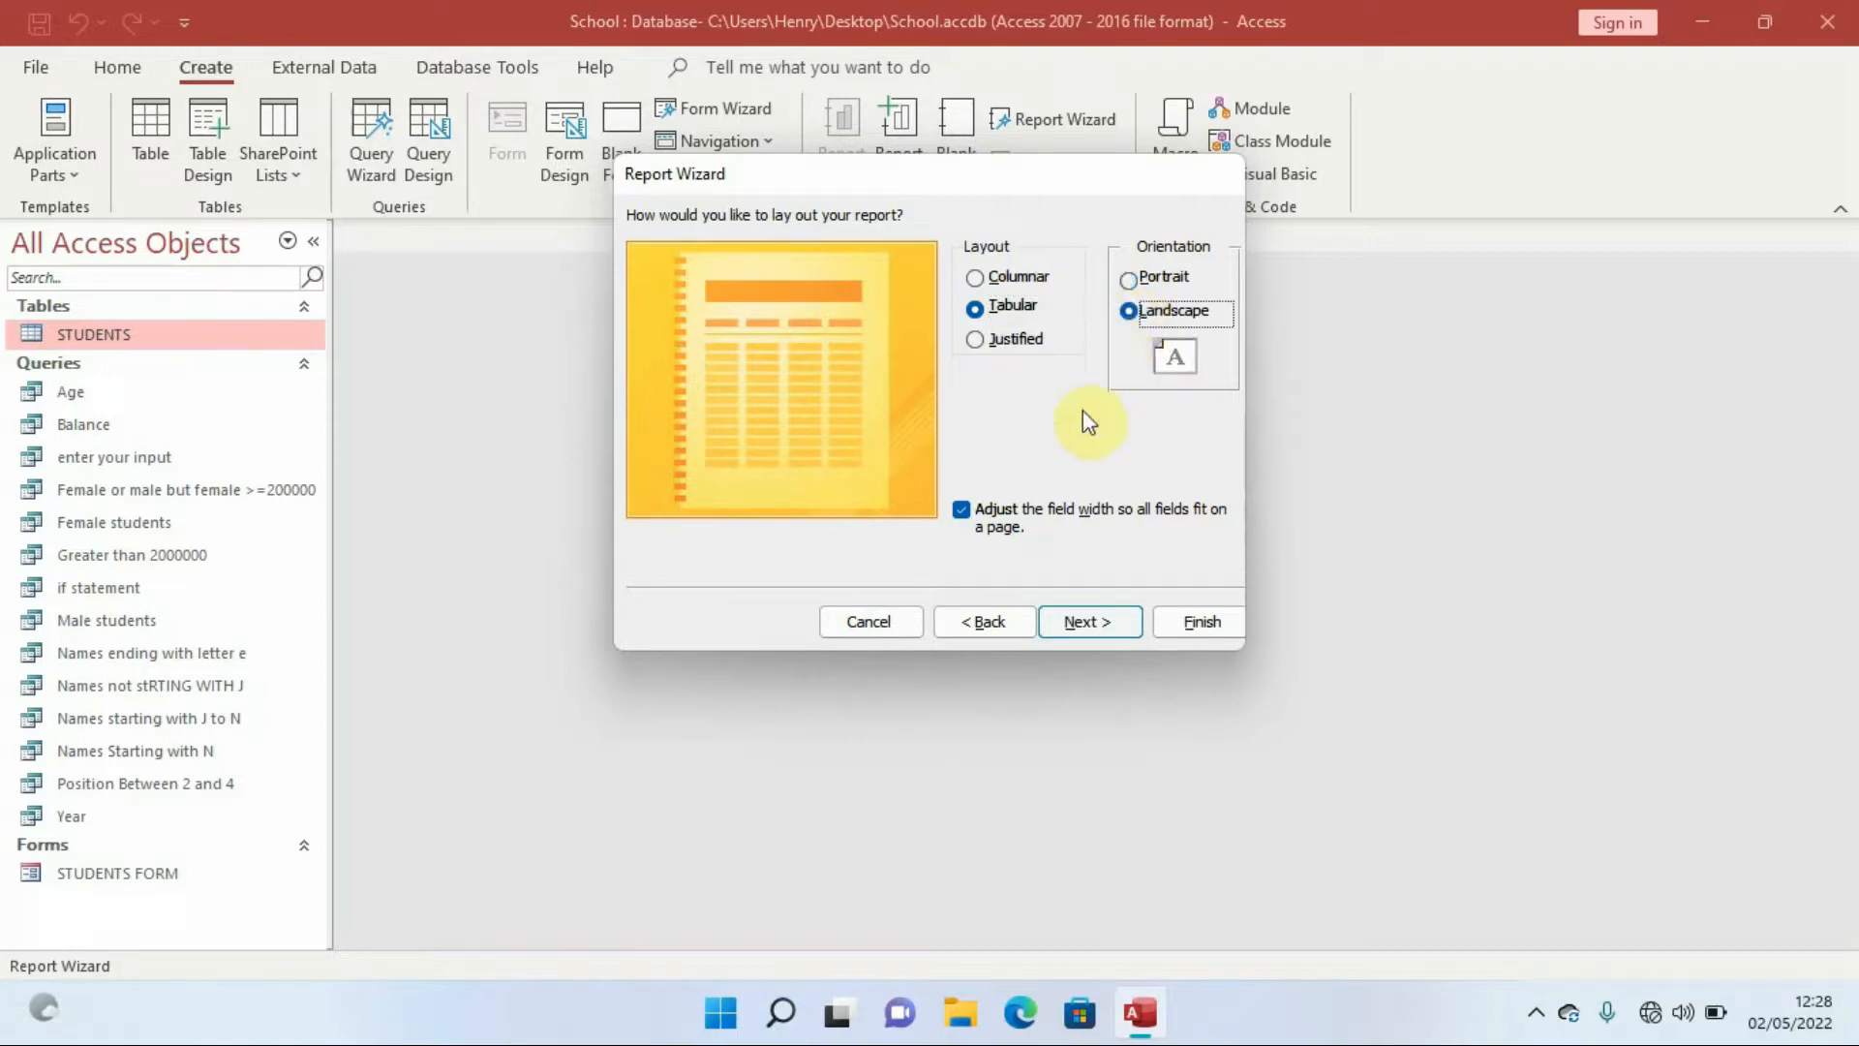
{"action": "left_click", "coordinate": [1087, 621]}
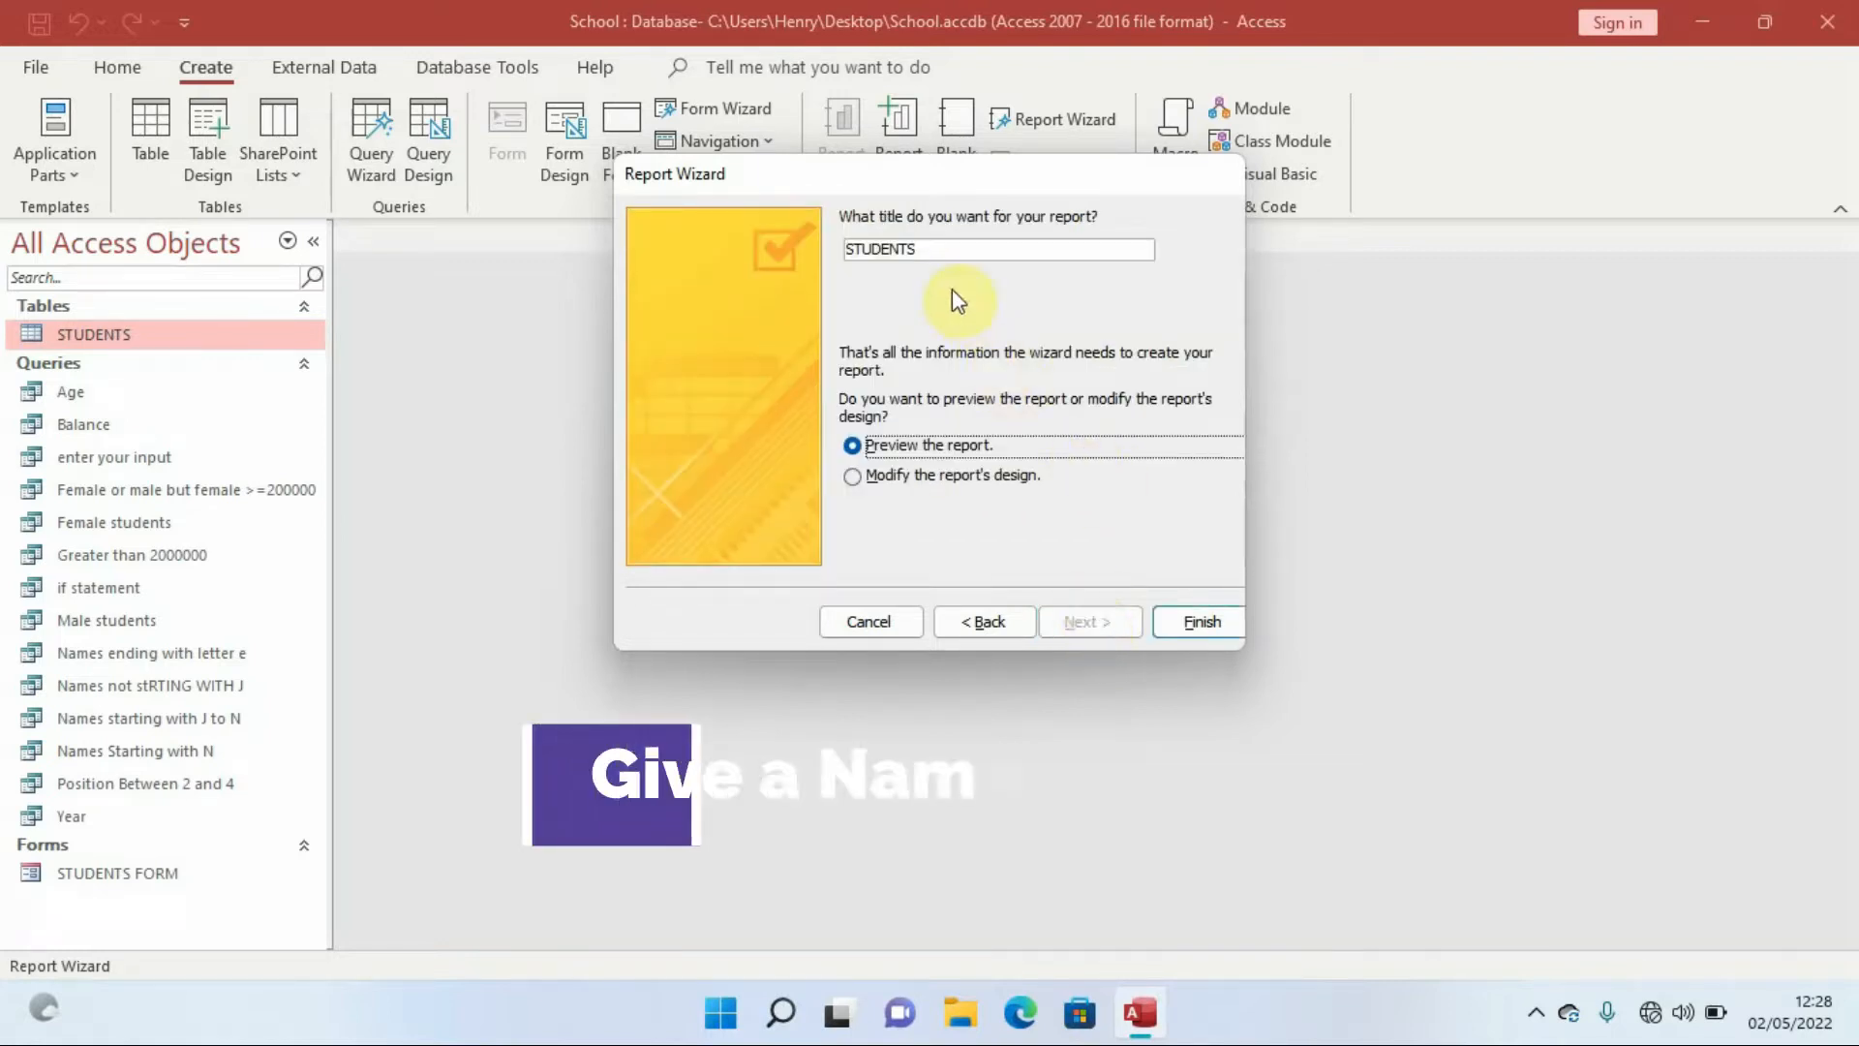
- Title the report STUDENTS REPORT and finish the wizard with a preview of the report
{"action": "left_click", "coordinate": [945, 254]}
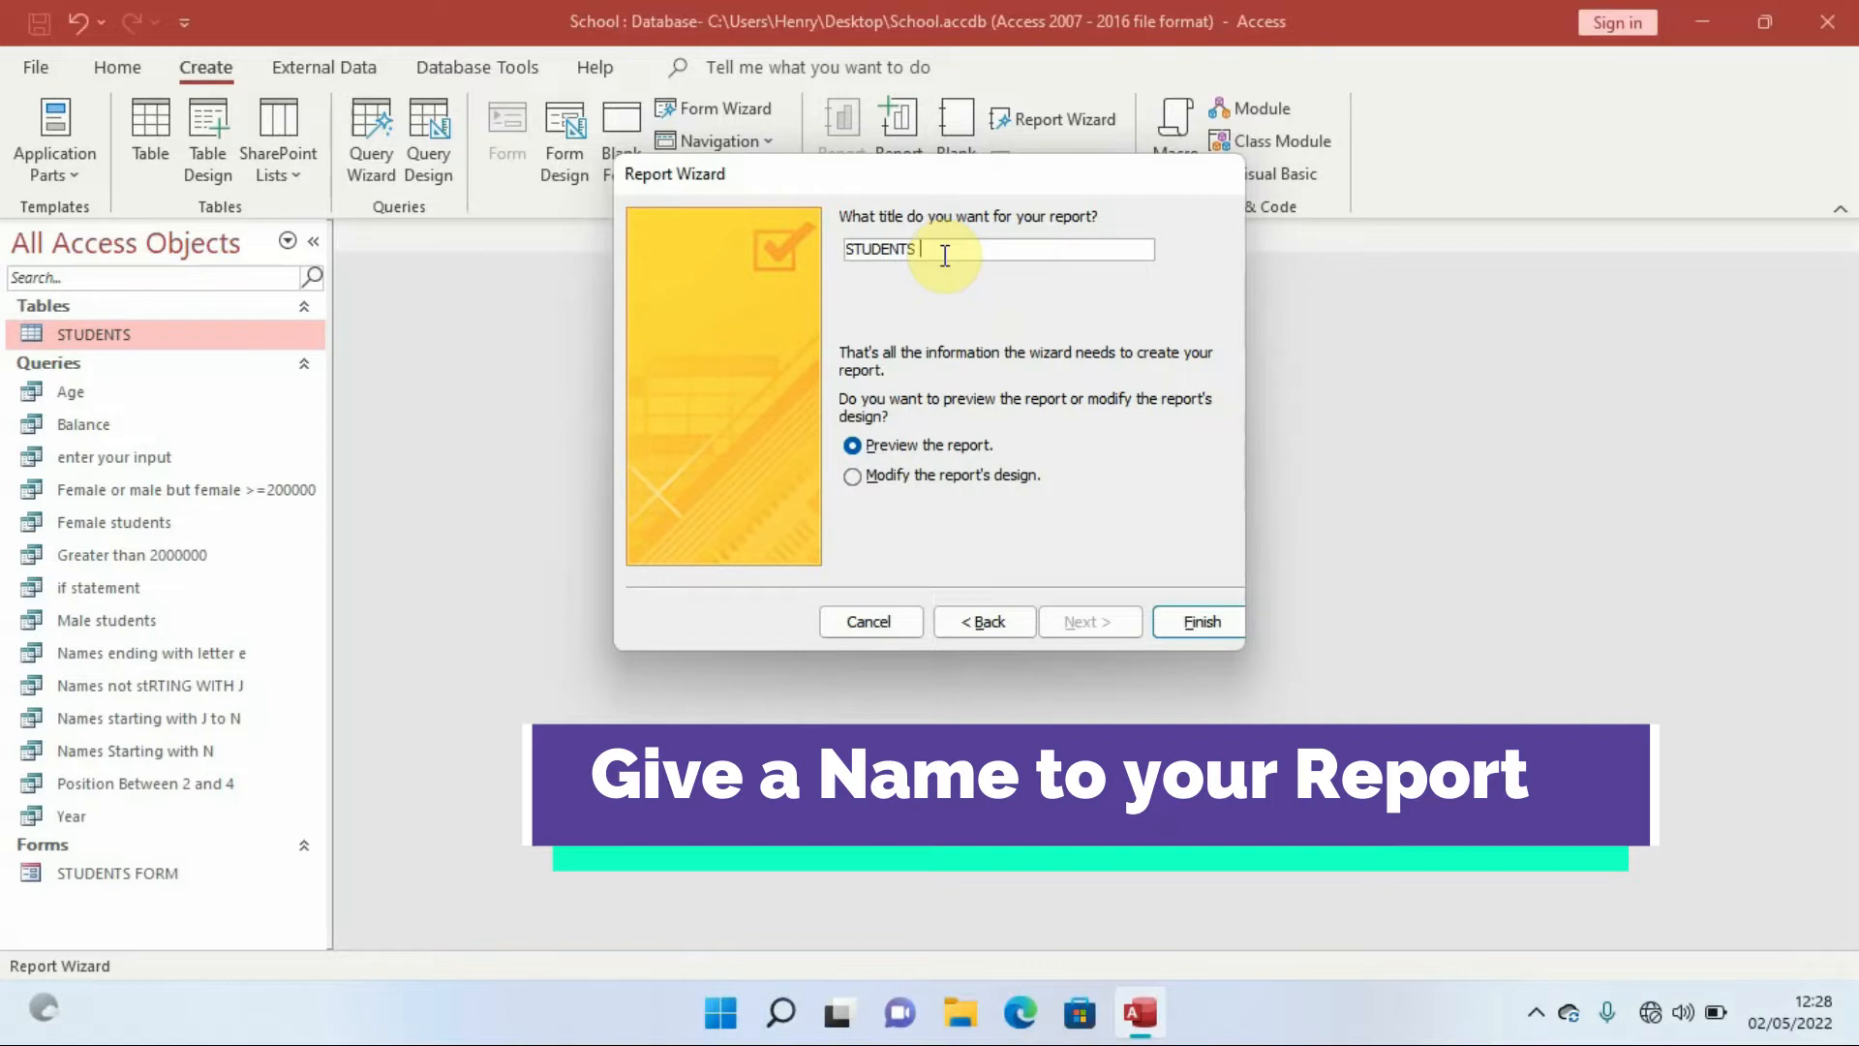
{"action": "key", "text": "Caps_Lock"}
{"action": "type", "text": "REPORT"}
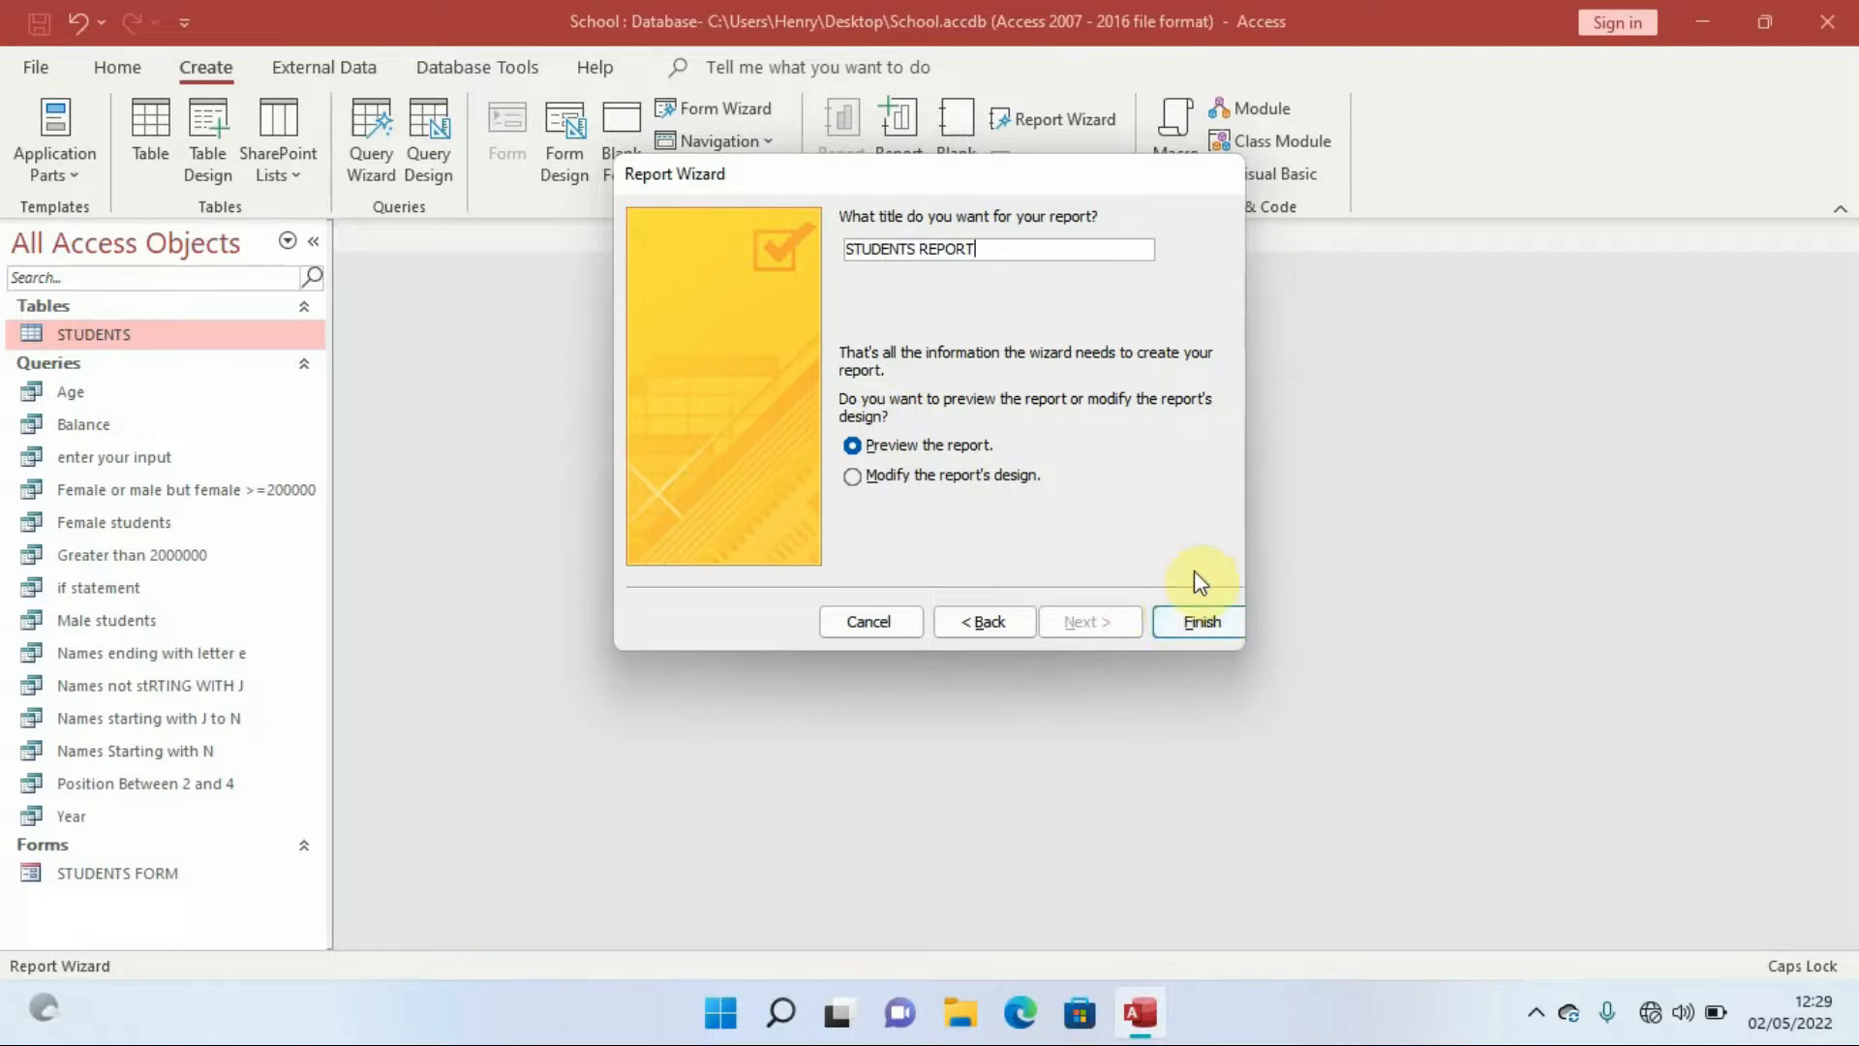
{"action": "left_click", "coordinate": [1200, 629]}
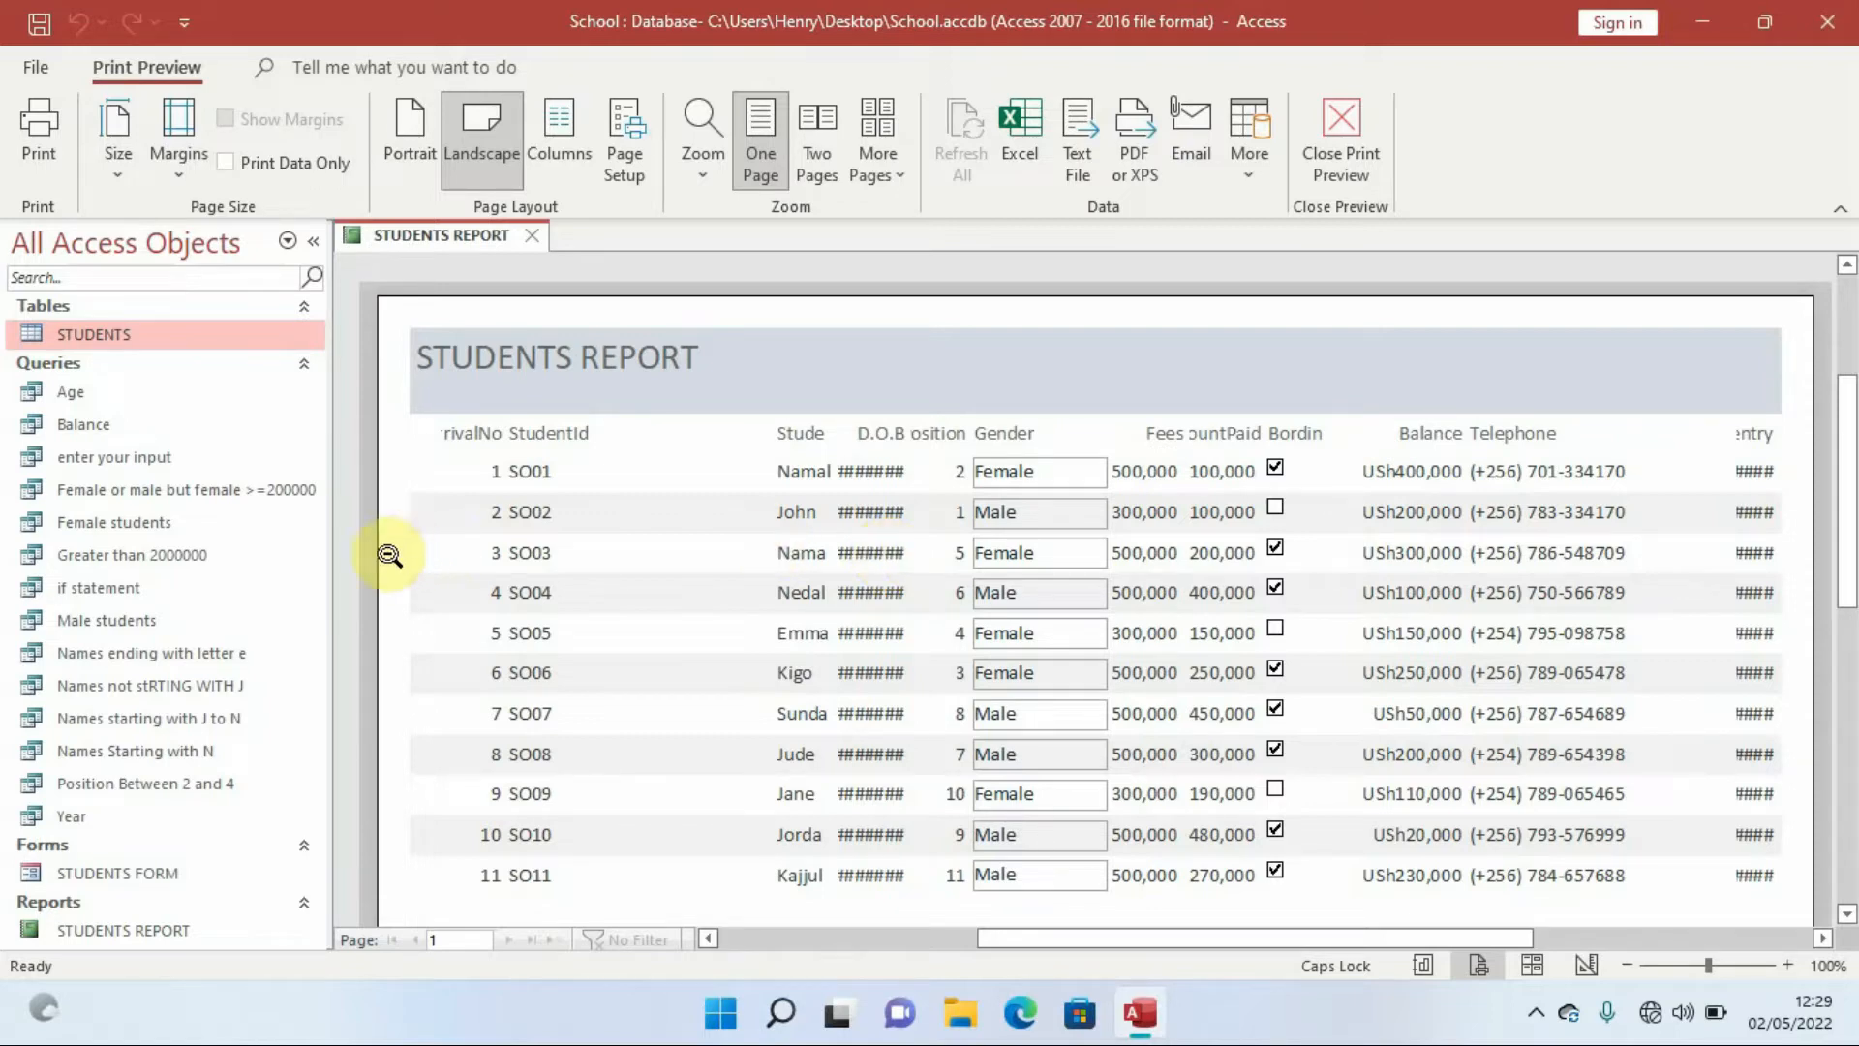
- Switch the report to Layout View and make room for it by narrowing the navigation pane and closing the field list
{"action": "left_click_drag", "start_coordinate": [330, 551], "coordinate": [225, 548]}
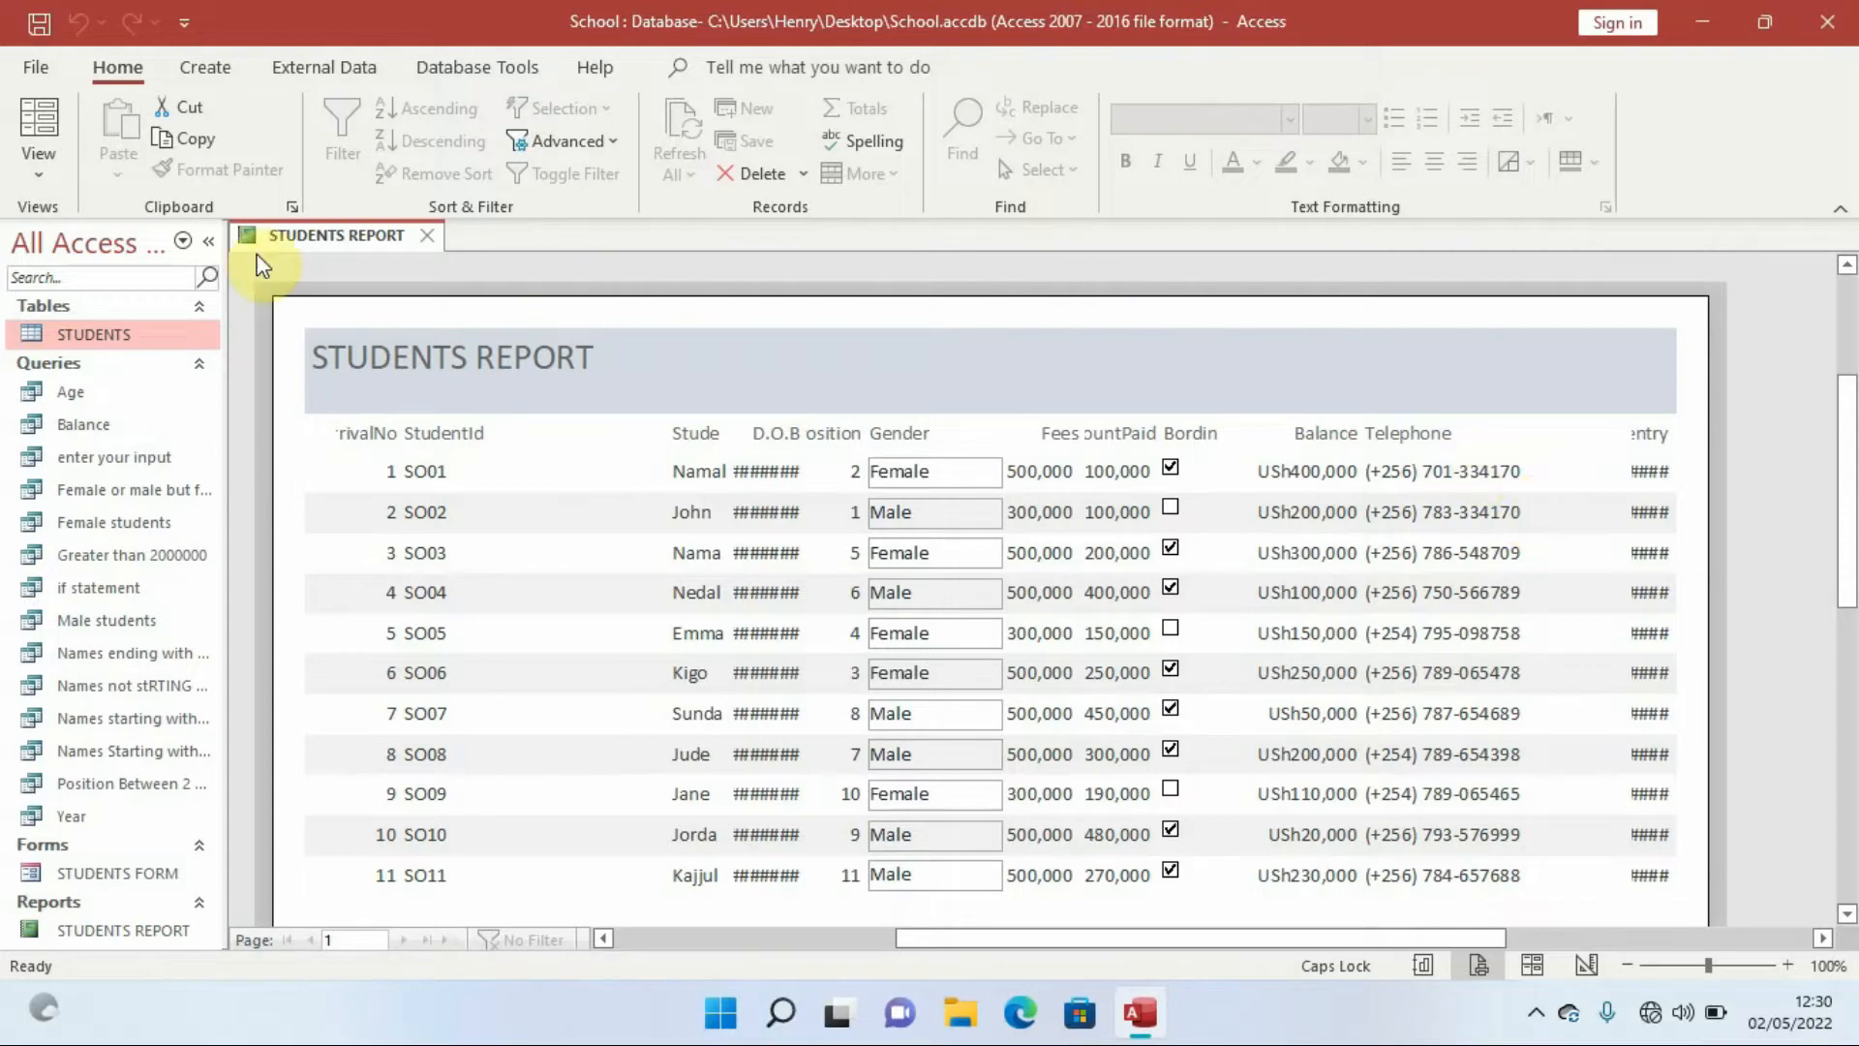
{"action": "left_click", "coordinate": [40, 176]}
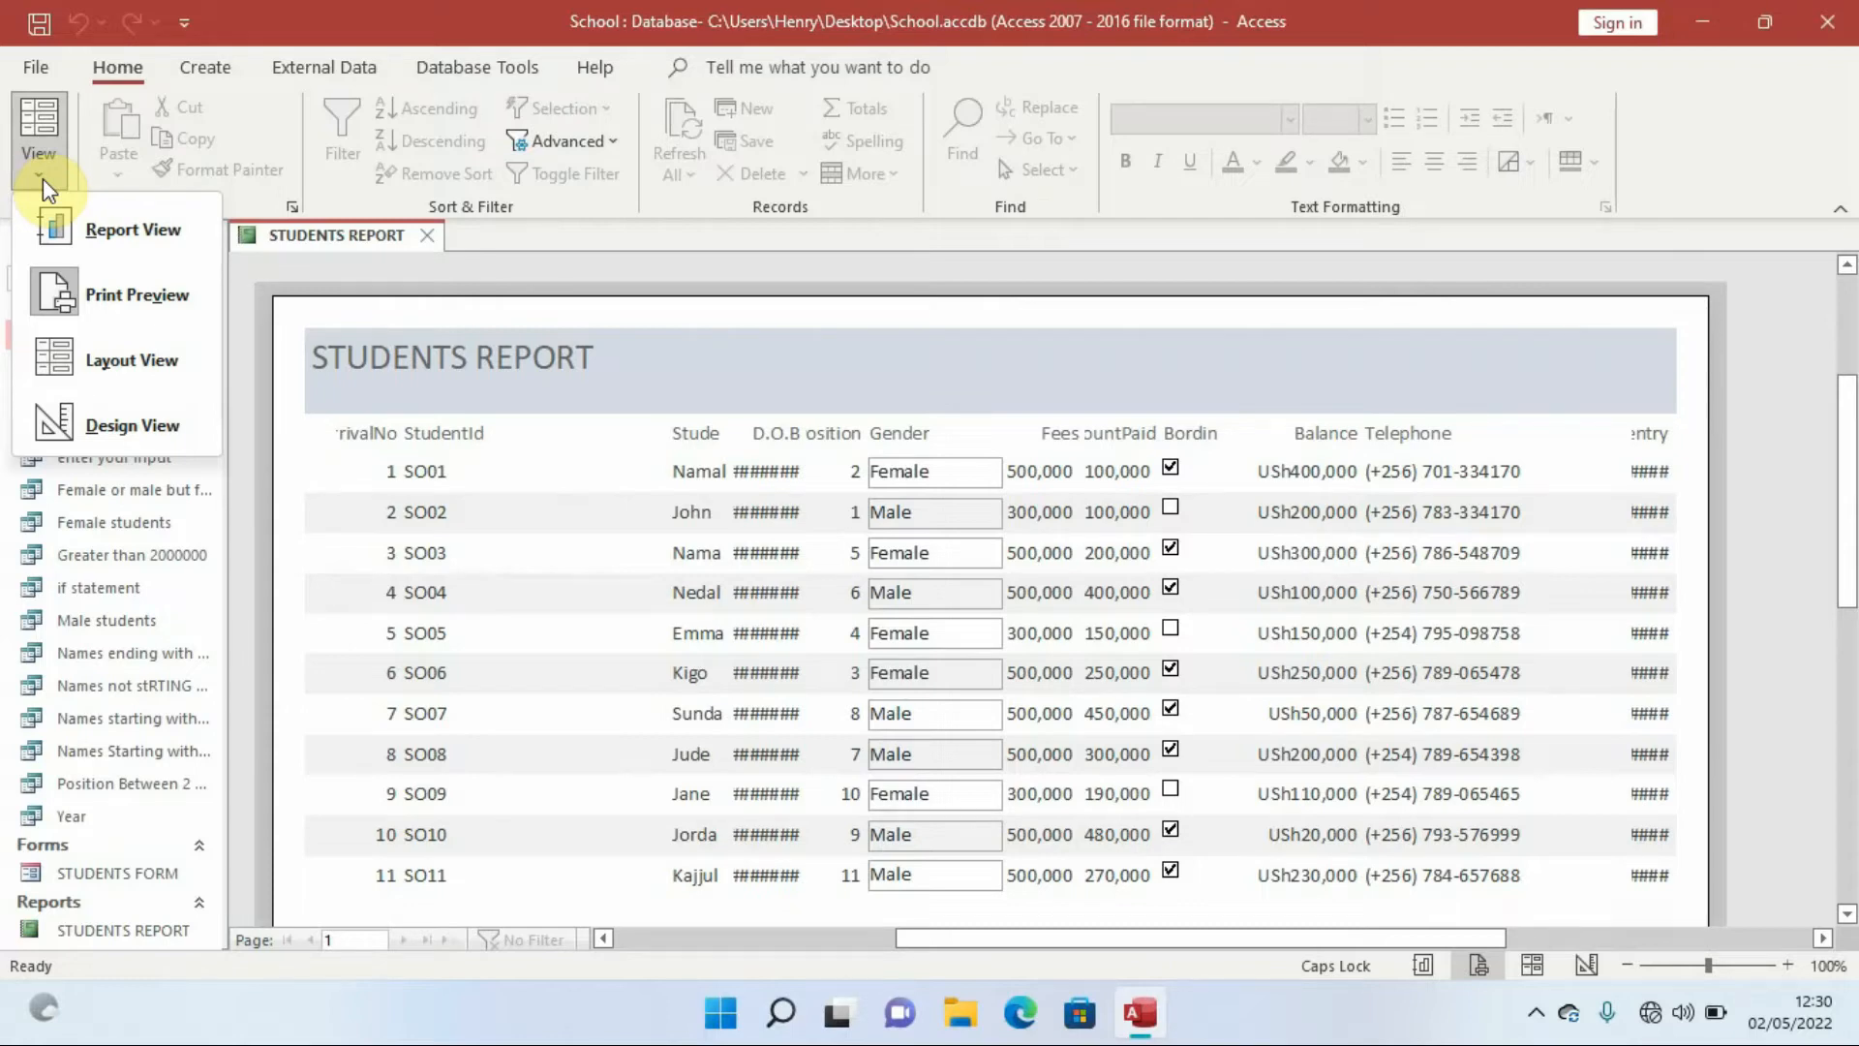
{"action": "left_click", "coordinate": [157, 360]}
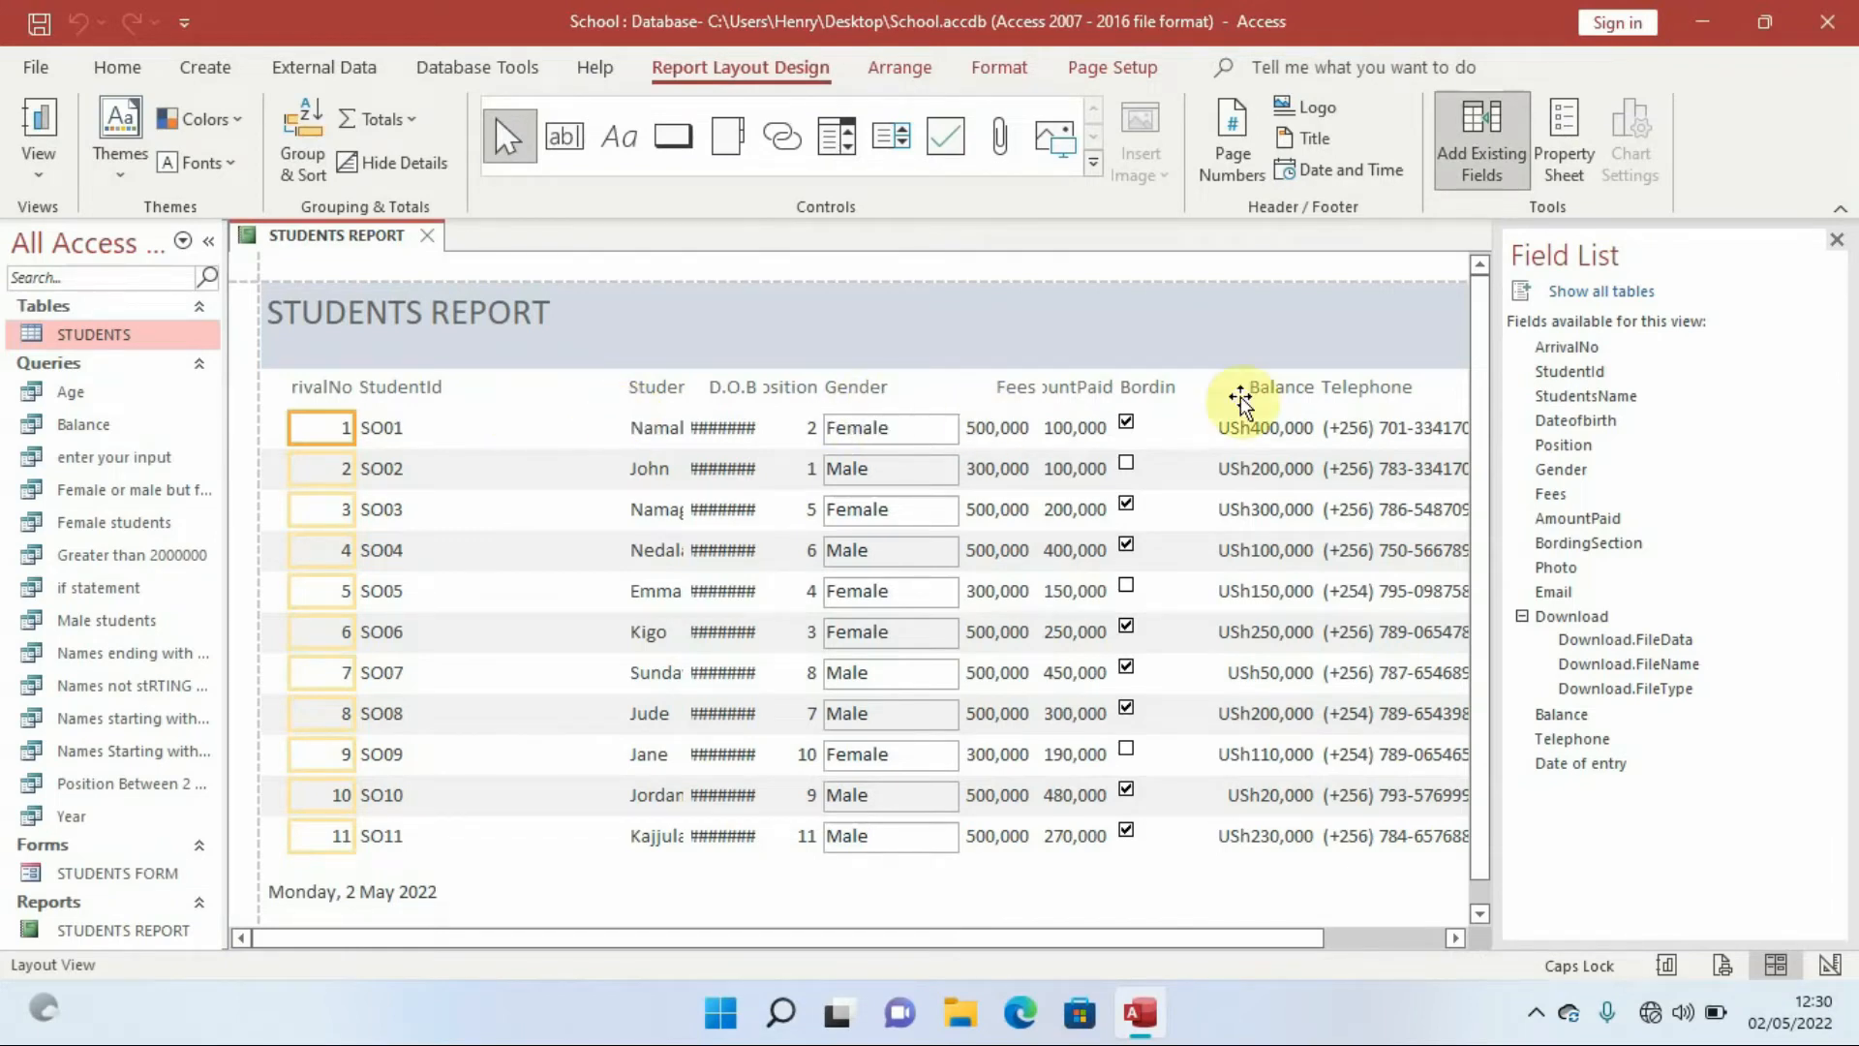
{"action": "left_click", "coordinate": [1837, 241]}
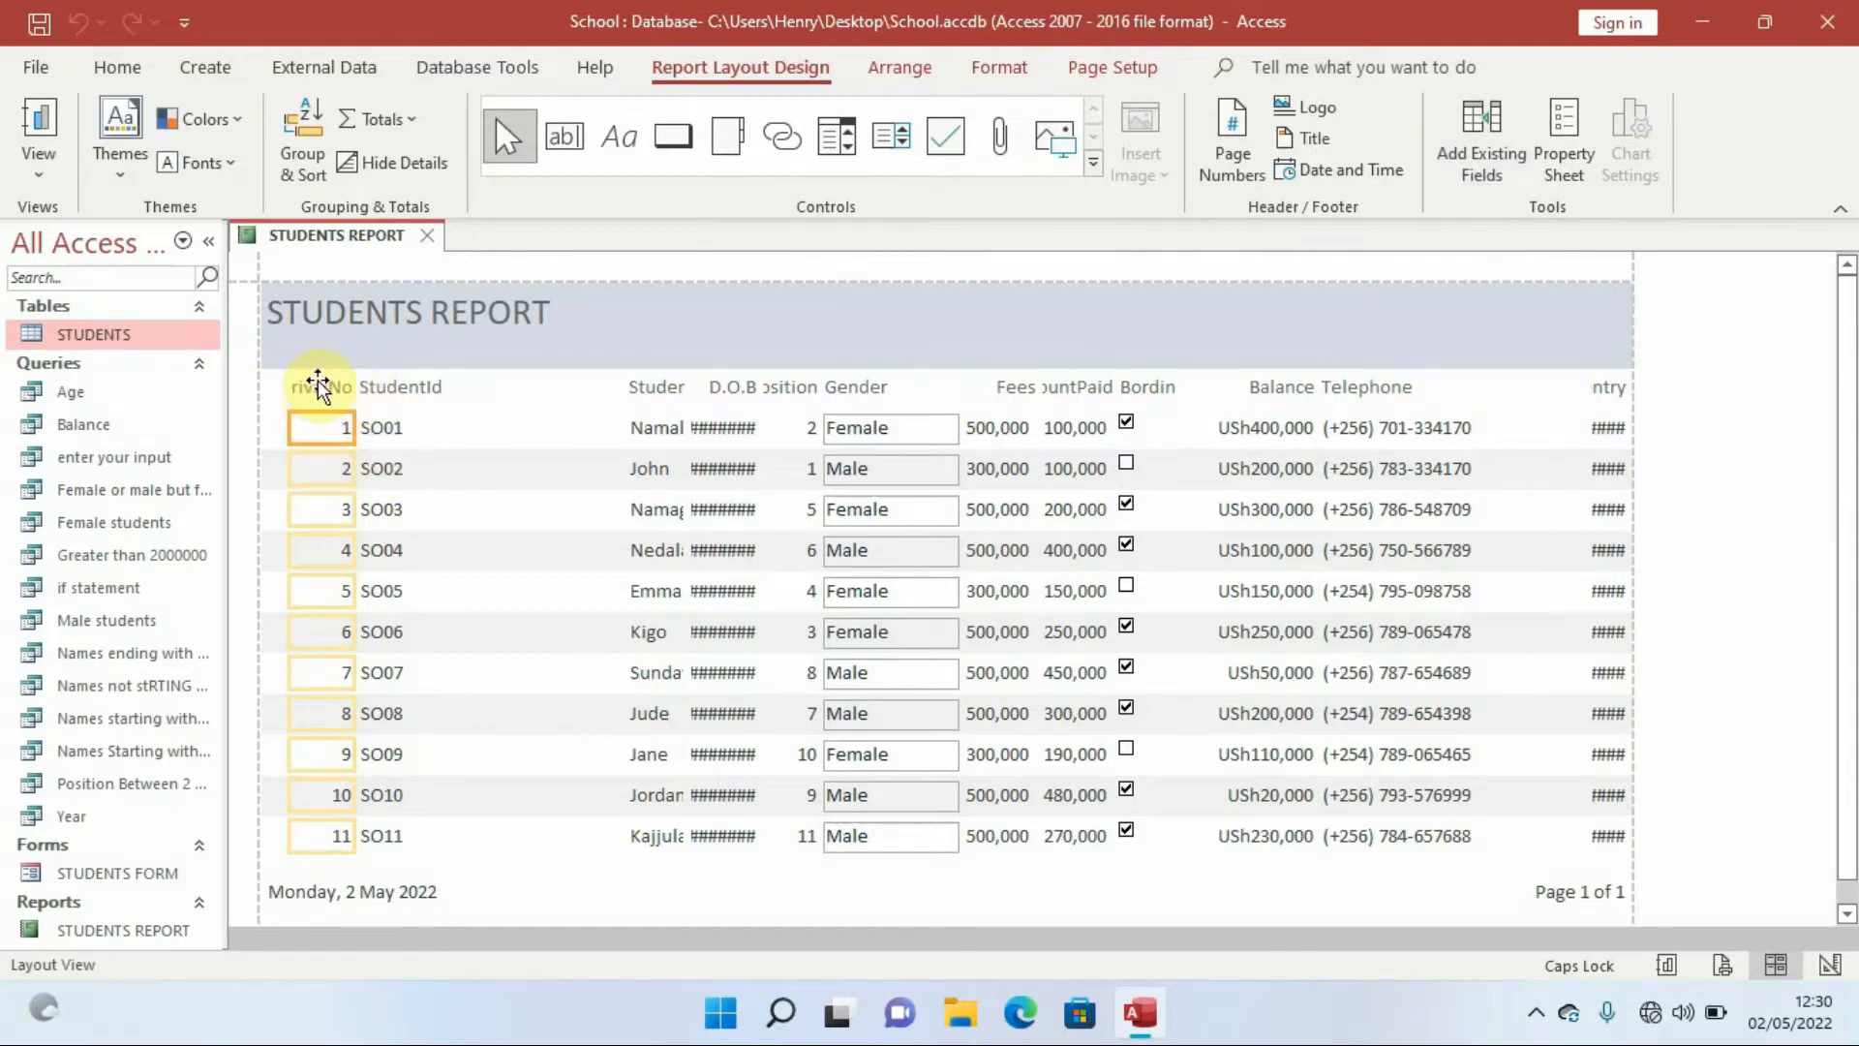
- Extend the ArrivalNo heading toward the page margin so its full name fits, and narrow the ArrivalNo values
{"action": "left_click", "coordinate": [317, 381]}
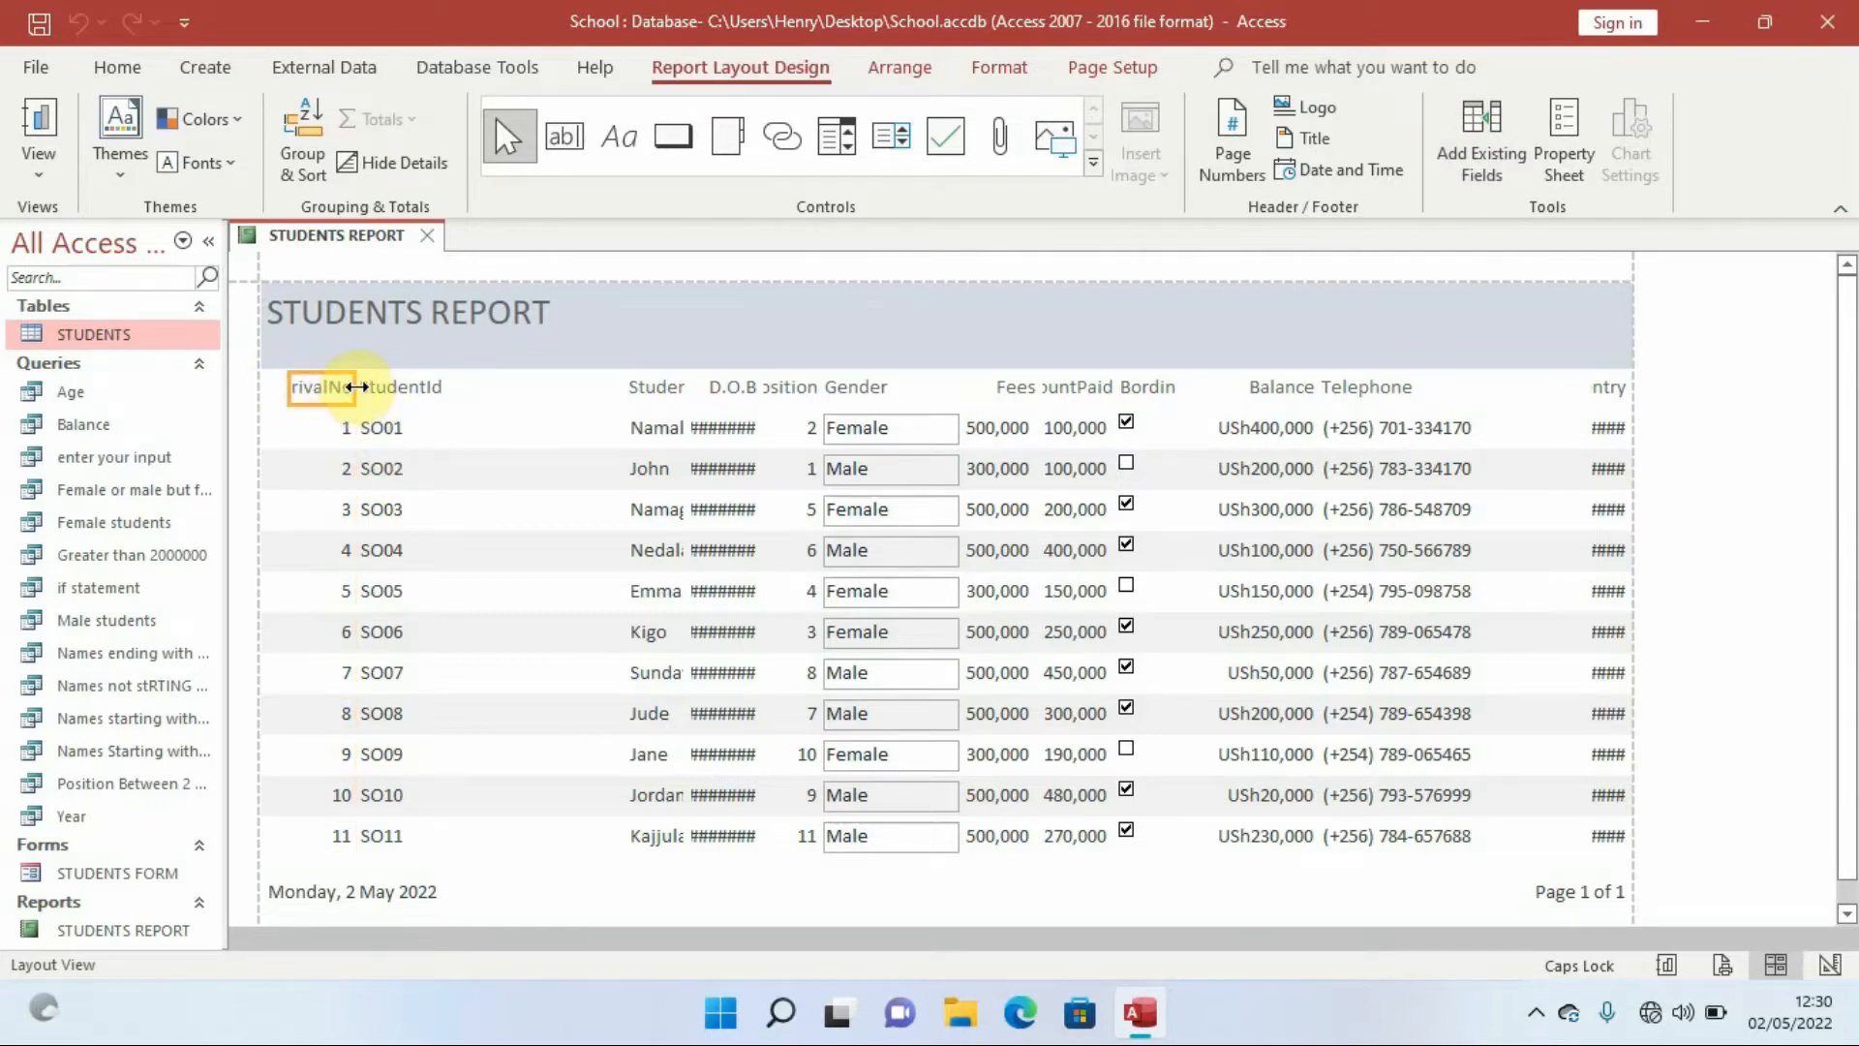
{"action": "left_click_drag", "start_coordinate": [356, 386], "coordinate": [416, 385]}
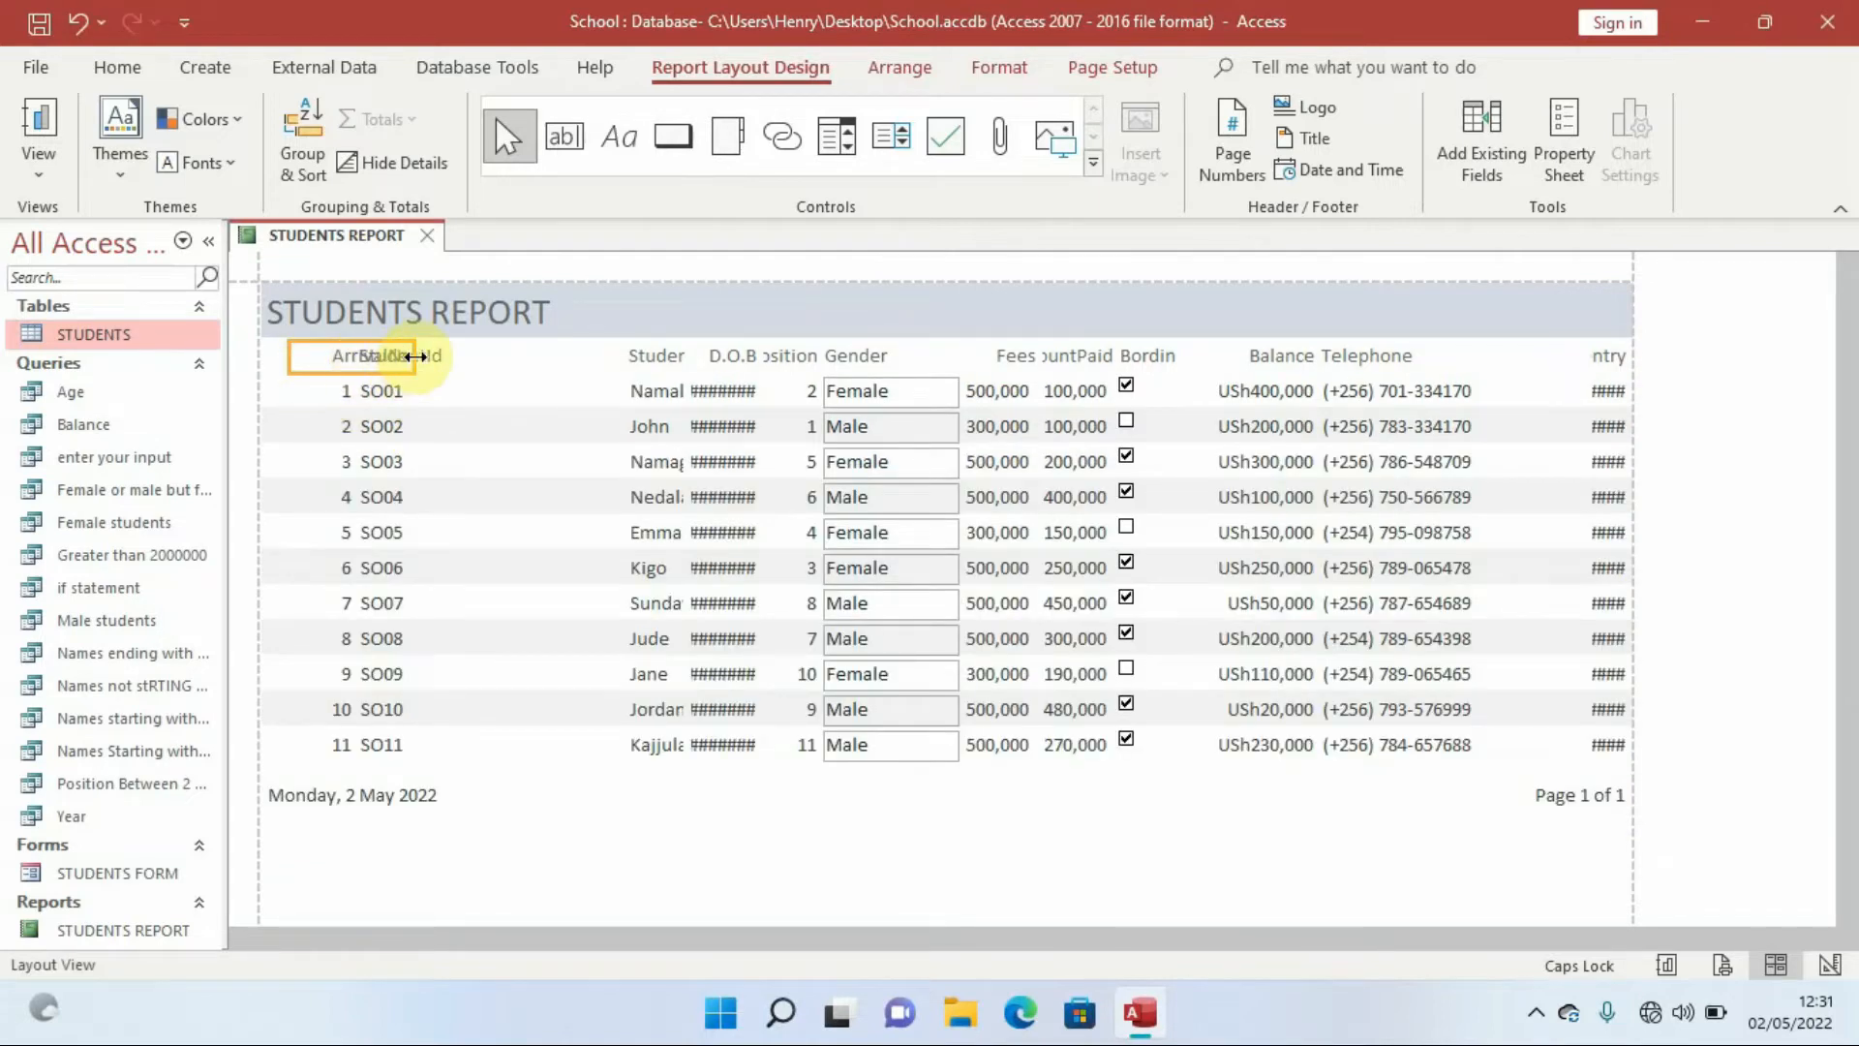
{"action": "left_click_drag", "start_coordinate": [288, 356], "coordinate": [260, 355]}
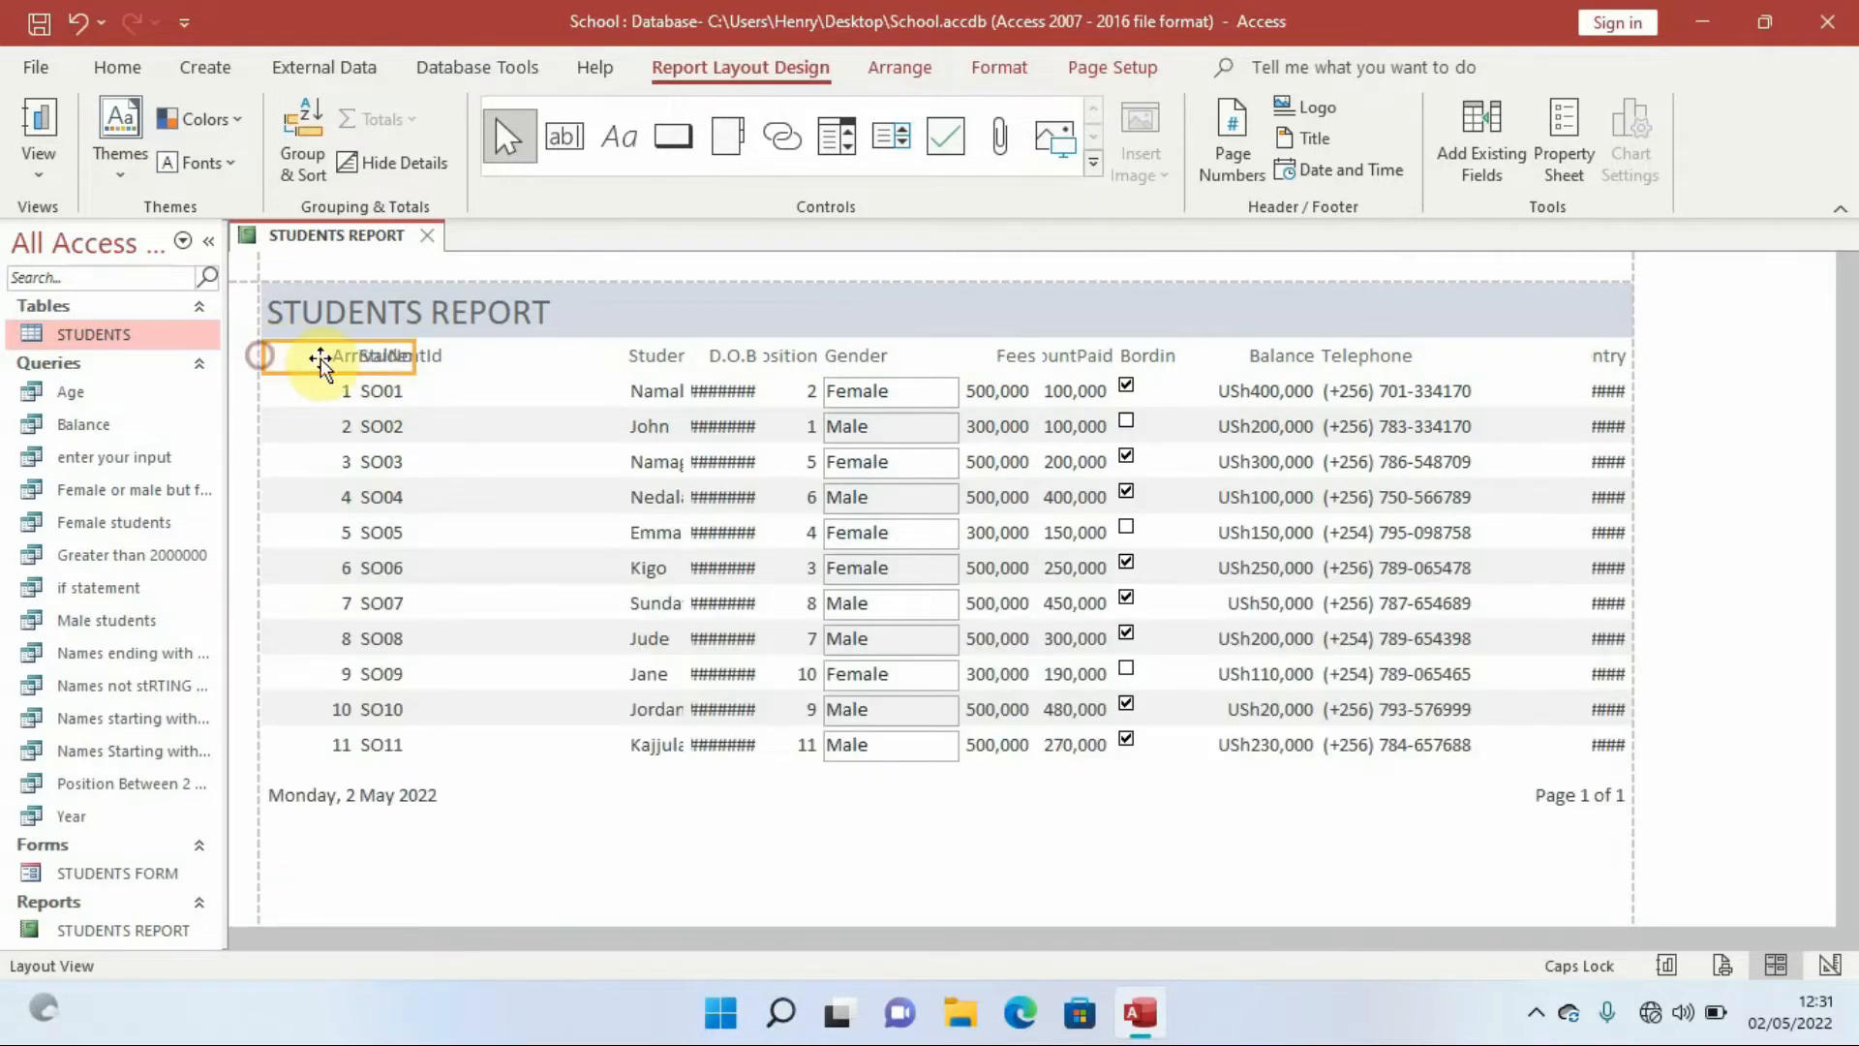
{"action": "left_click_drag", "start_coordinate": [414, 357], "coordinate": [353, 354]}
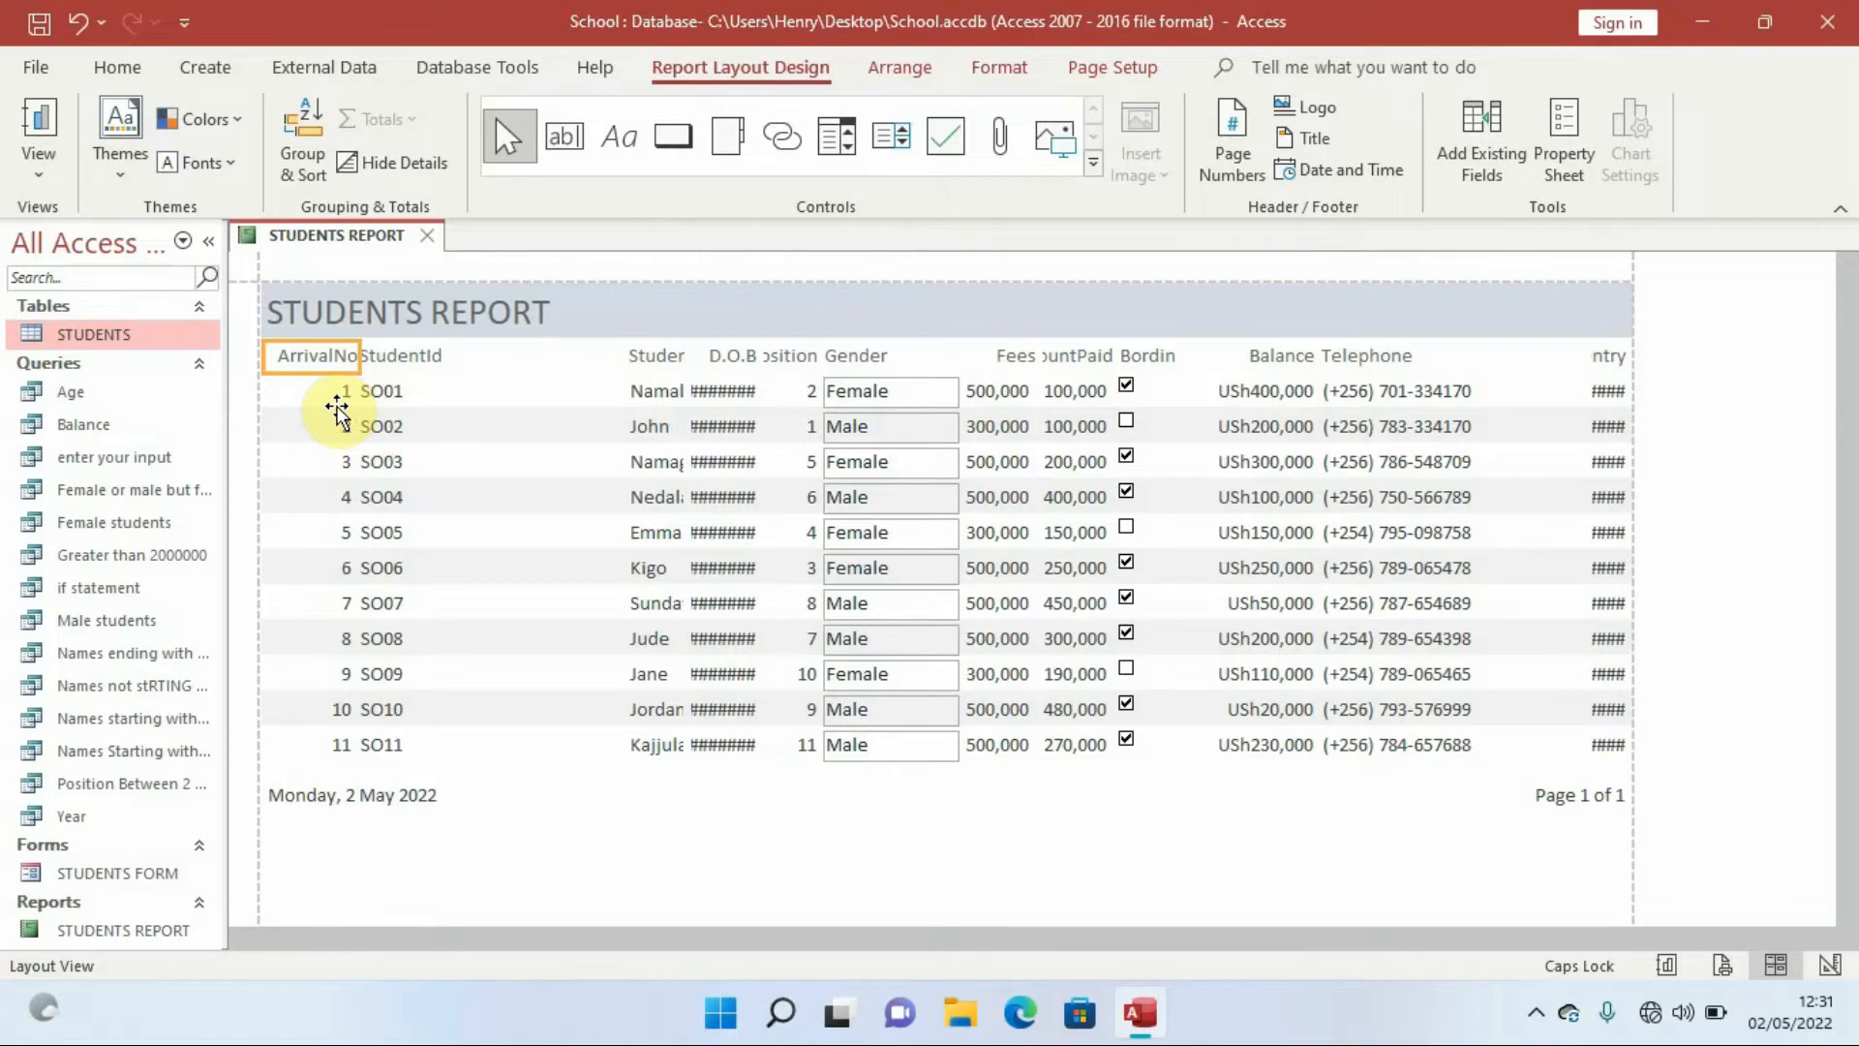
{"action": "left_click", "coordinate": [343, 396]}
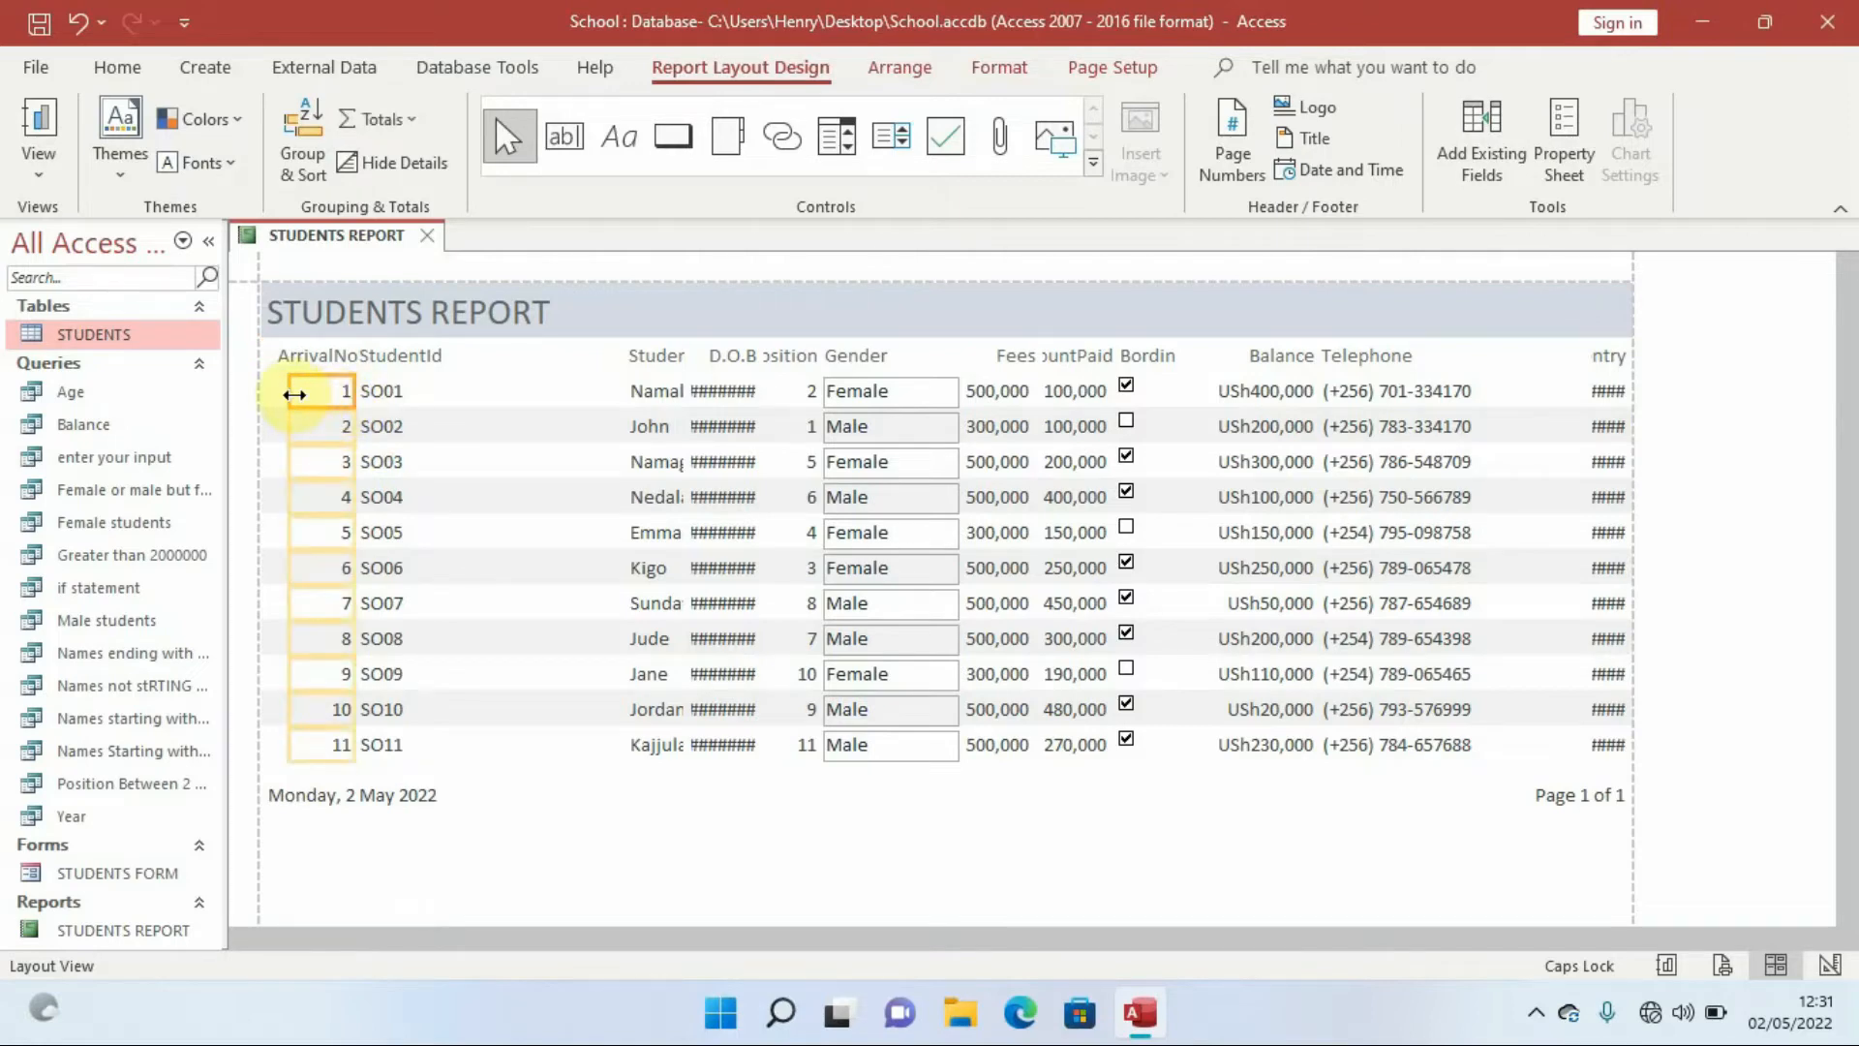
{"action": "mouse_move", "coordinate": [290, 393]}
{"action": "left_mouse_down"}
{"action": "mouse_move", "coordinate": [272, 392]}
{"action": "mouse_move", "coordinate": [319, 393]}
{"action": "left_mouse_up"}
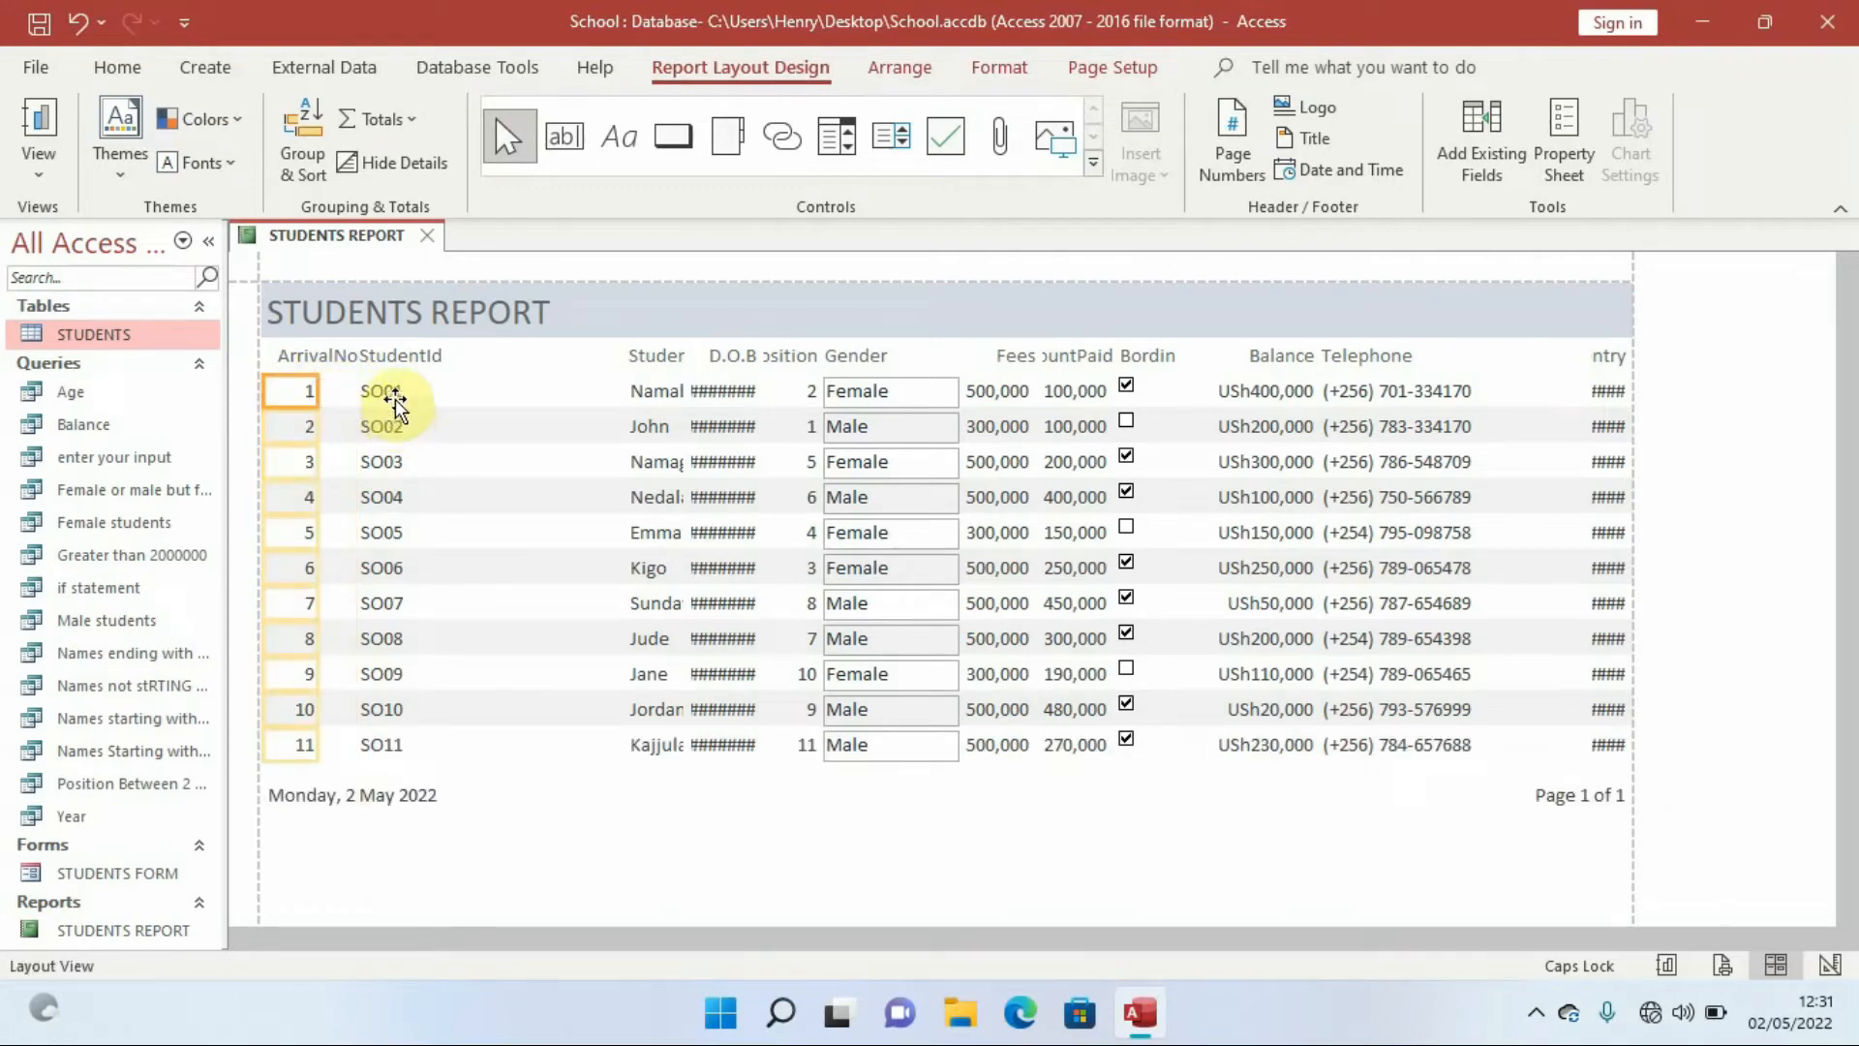
- Narrow the StudentId heading and its column of values to fit their contents
{"action": "left_click", "coordinate": [380, 356]}
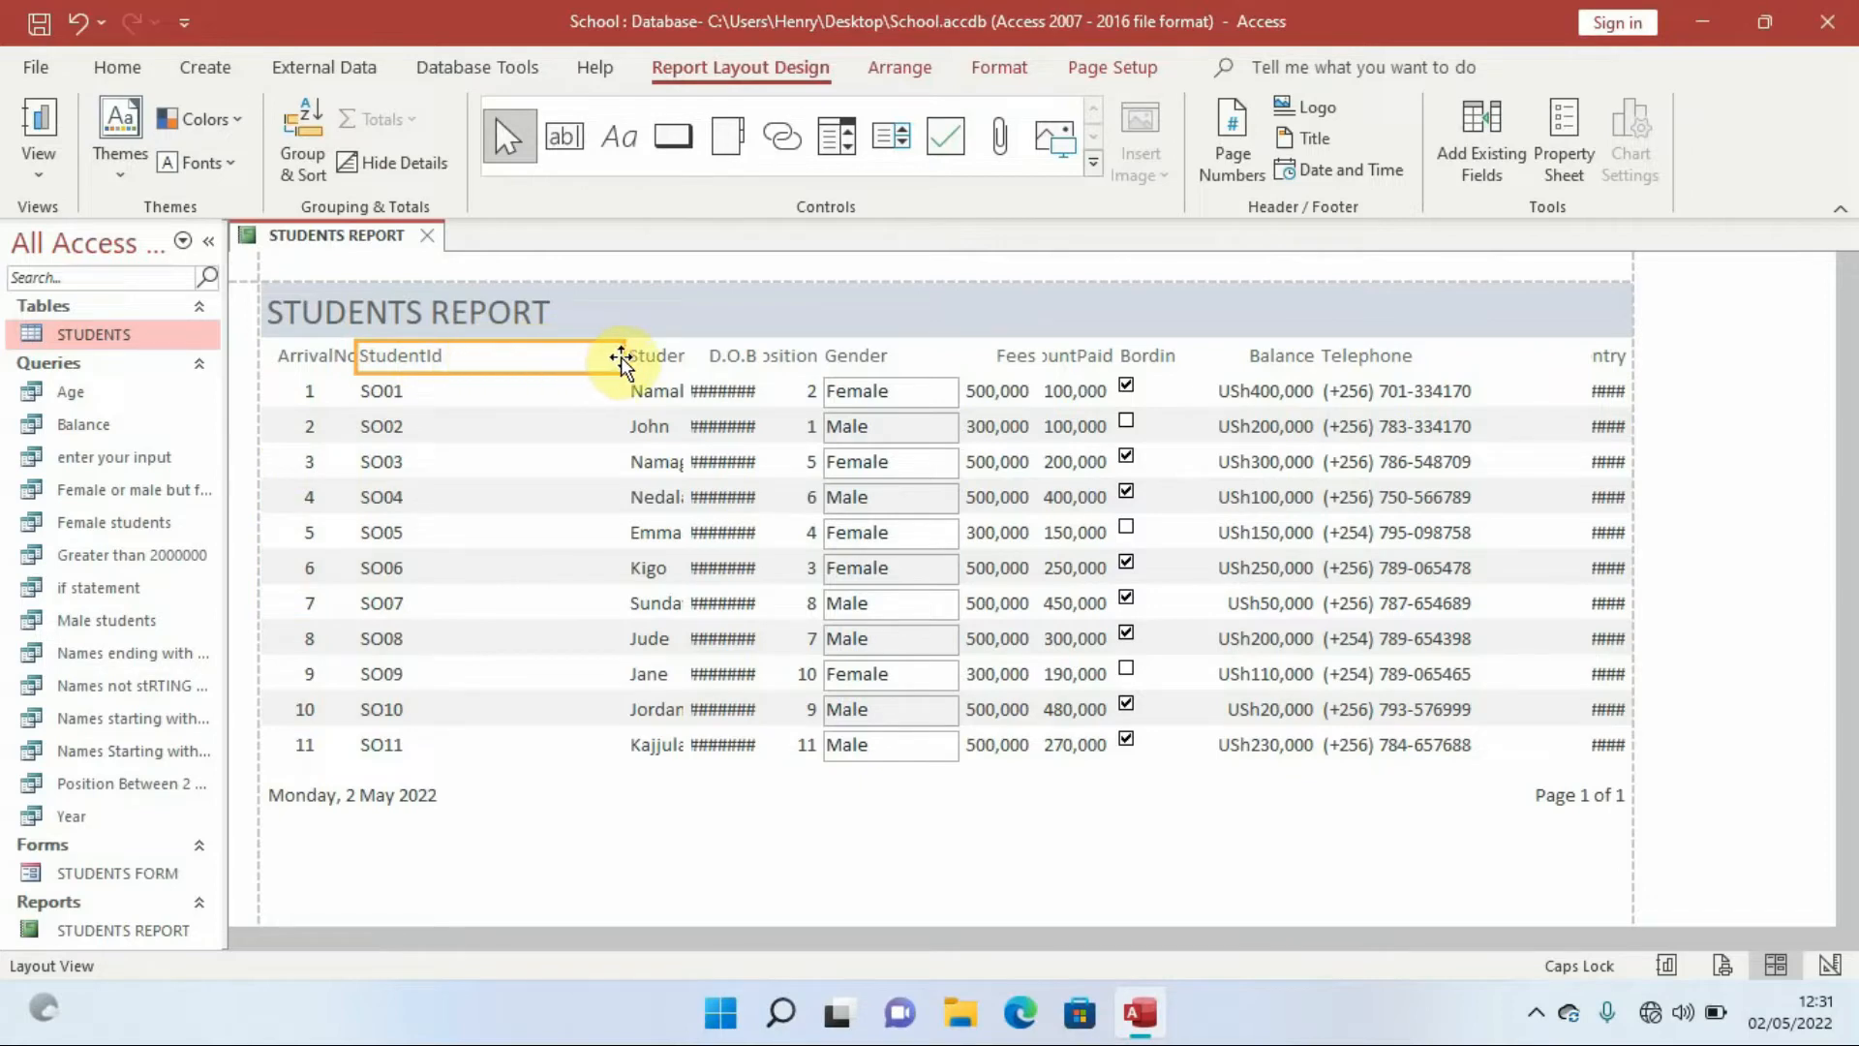
{"action": "left_click_drag", "start_coordinate": [623, 356], "coordinate": [470, 359]}
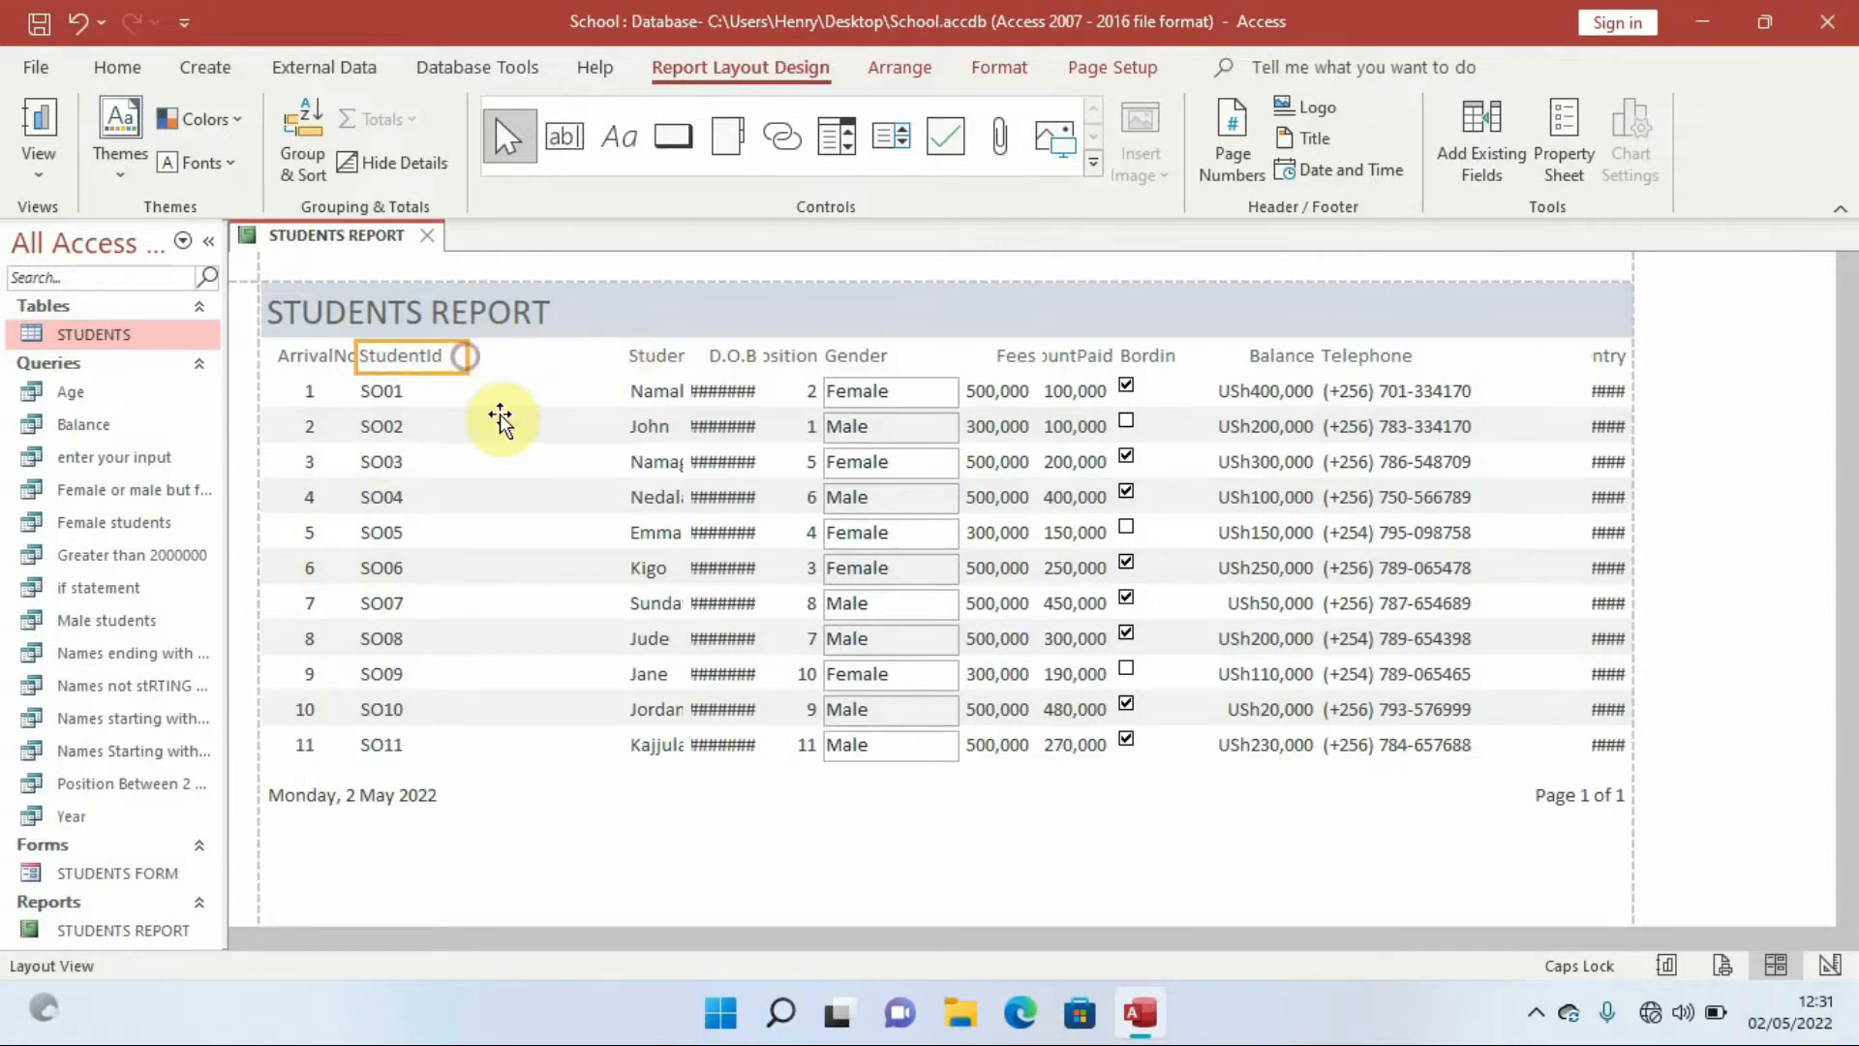
{"action": "left_click", "coordinate": [397, 392]}
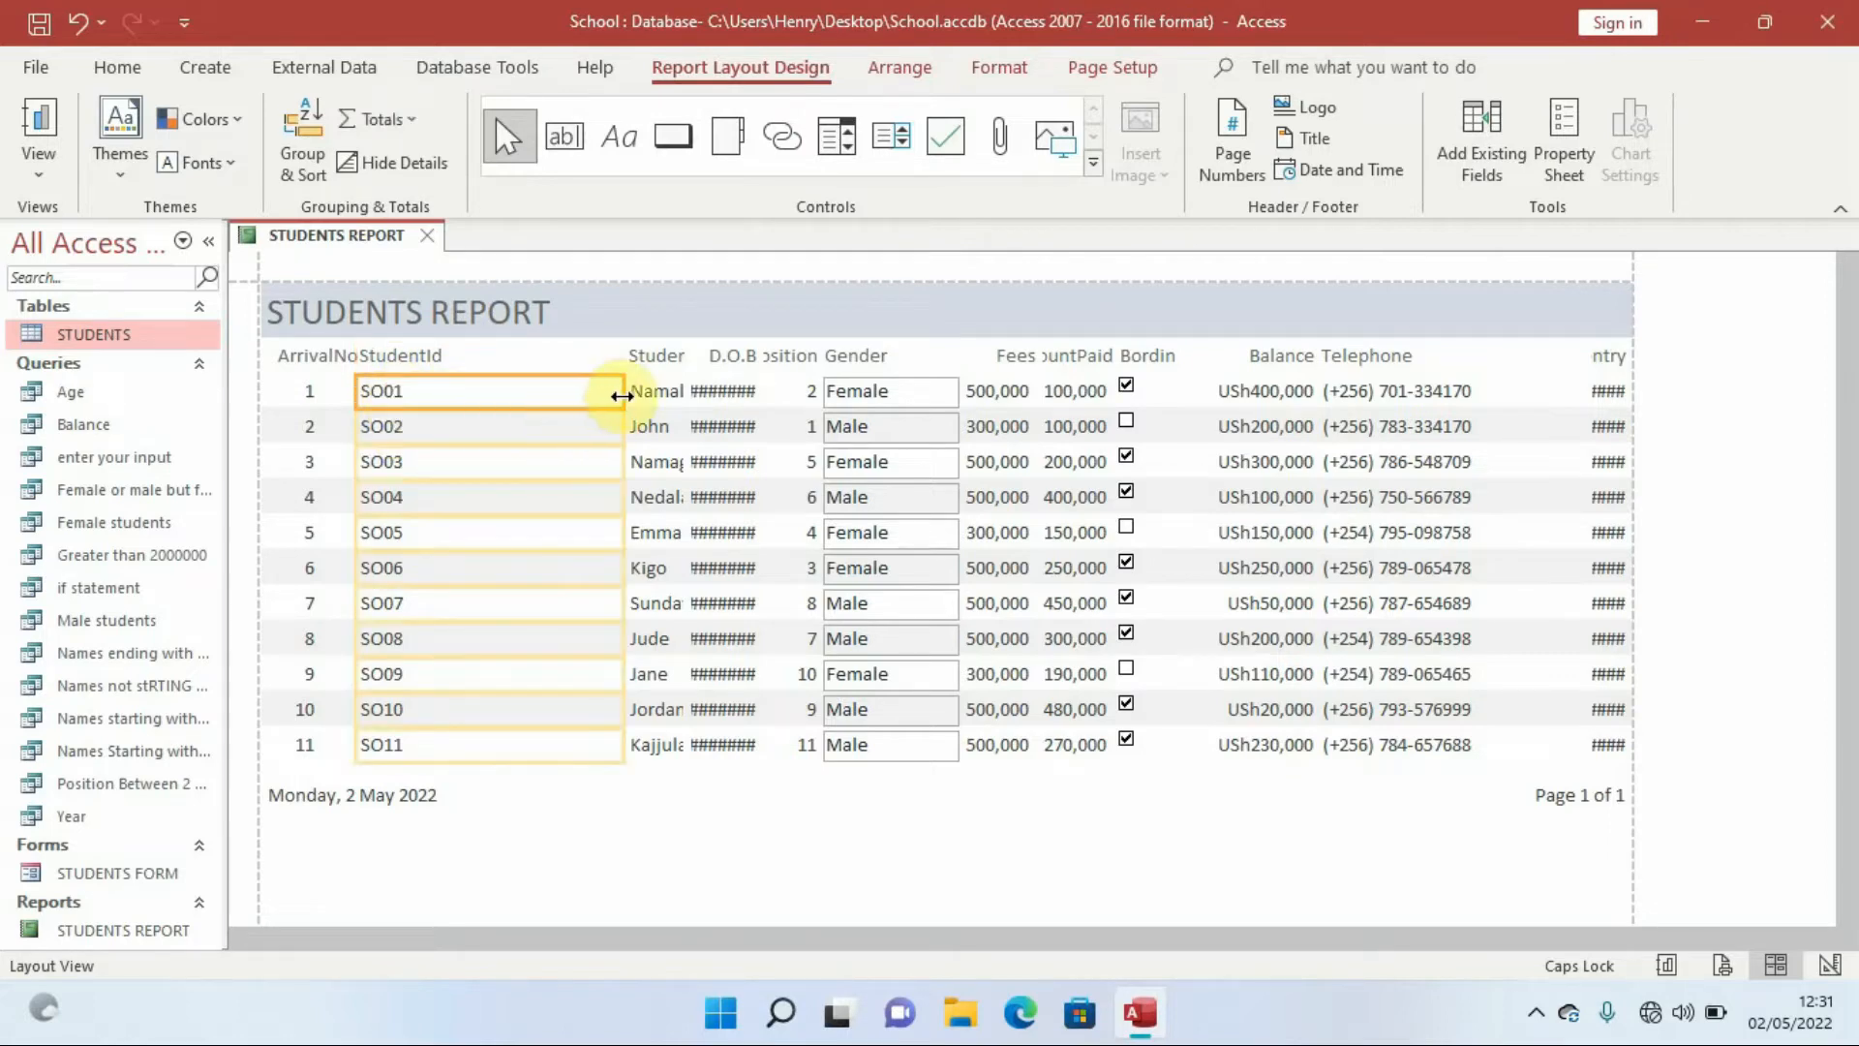
{"action": "left_click_drag", "start_coordinate": [622, 395], "coordinate": [451, 388]}
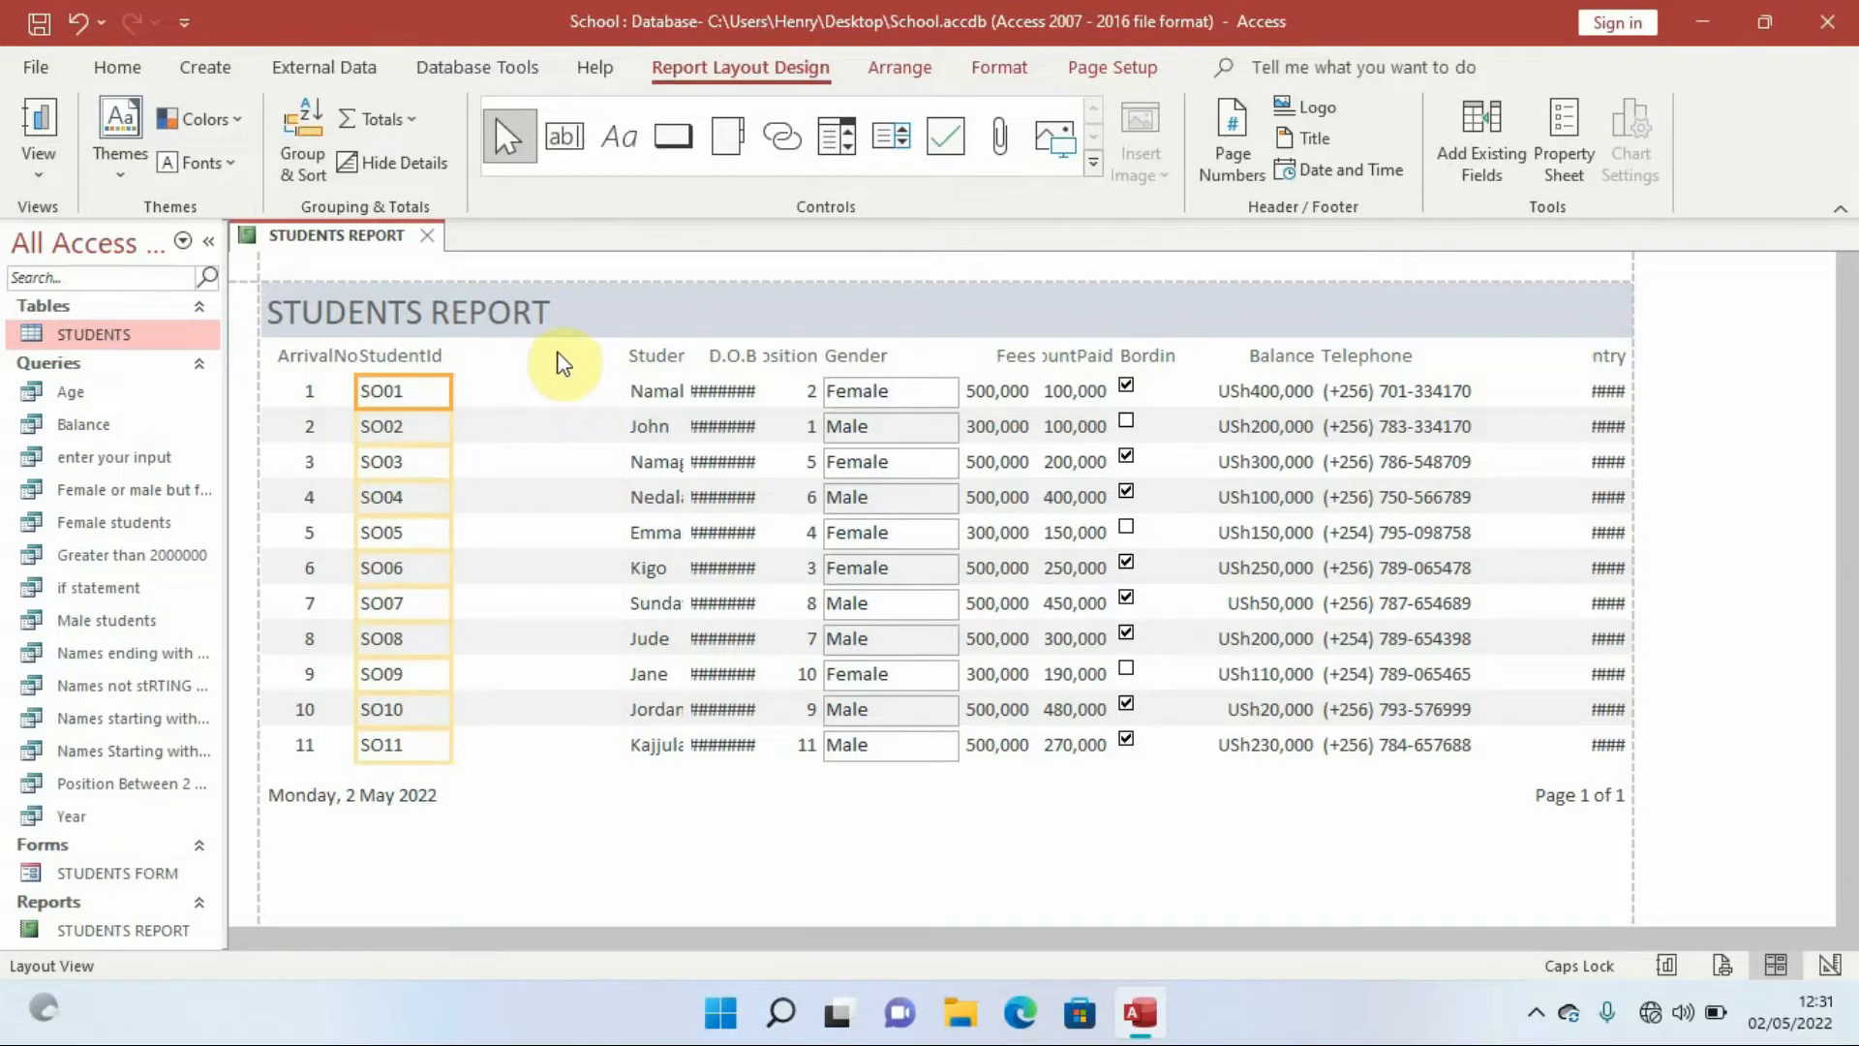
- Extend the StudentsName heading and values toward the StudentId column, and trim the heading's far edge to fit its text
{"action": "left_click", "coordinate": [632, 358]}
{"action": "left_click_drag", "start_coordinate": [630, 357], "coordinate": [470, 355]}
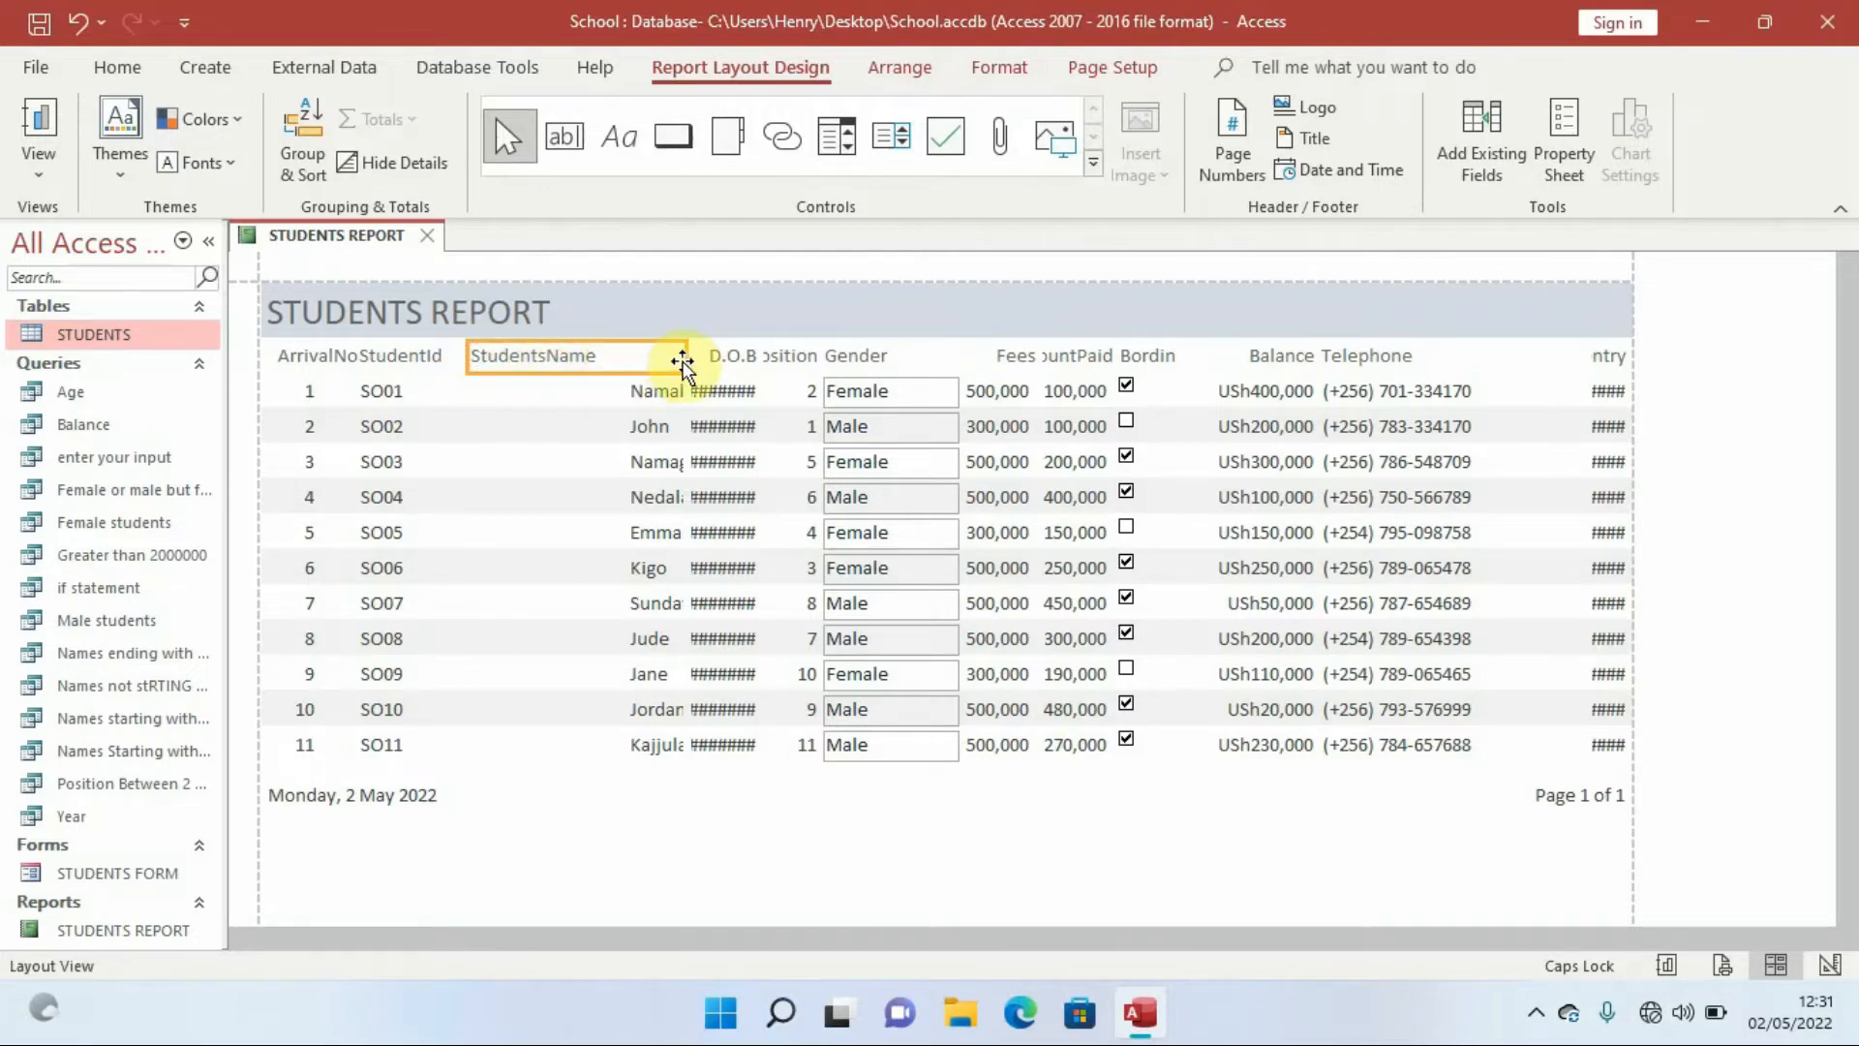
{"action": "left_click_drag", "start_coordinate": [684, 358], "coordinate": [618, 356]}
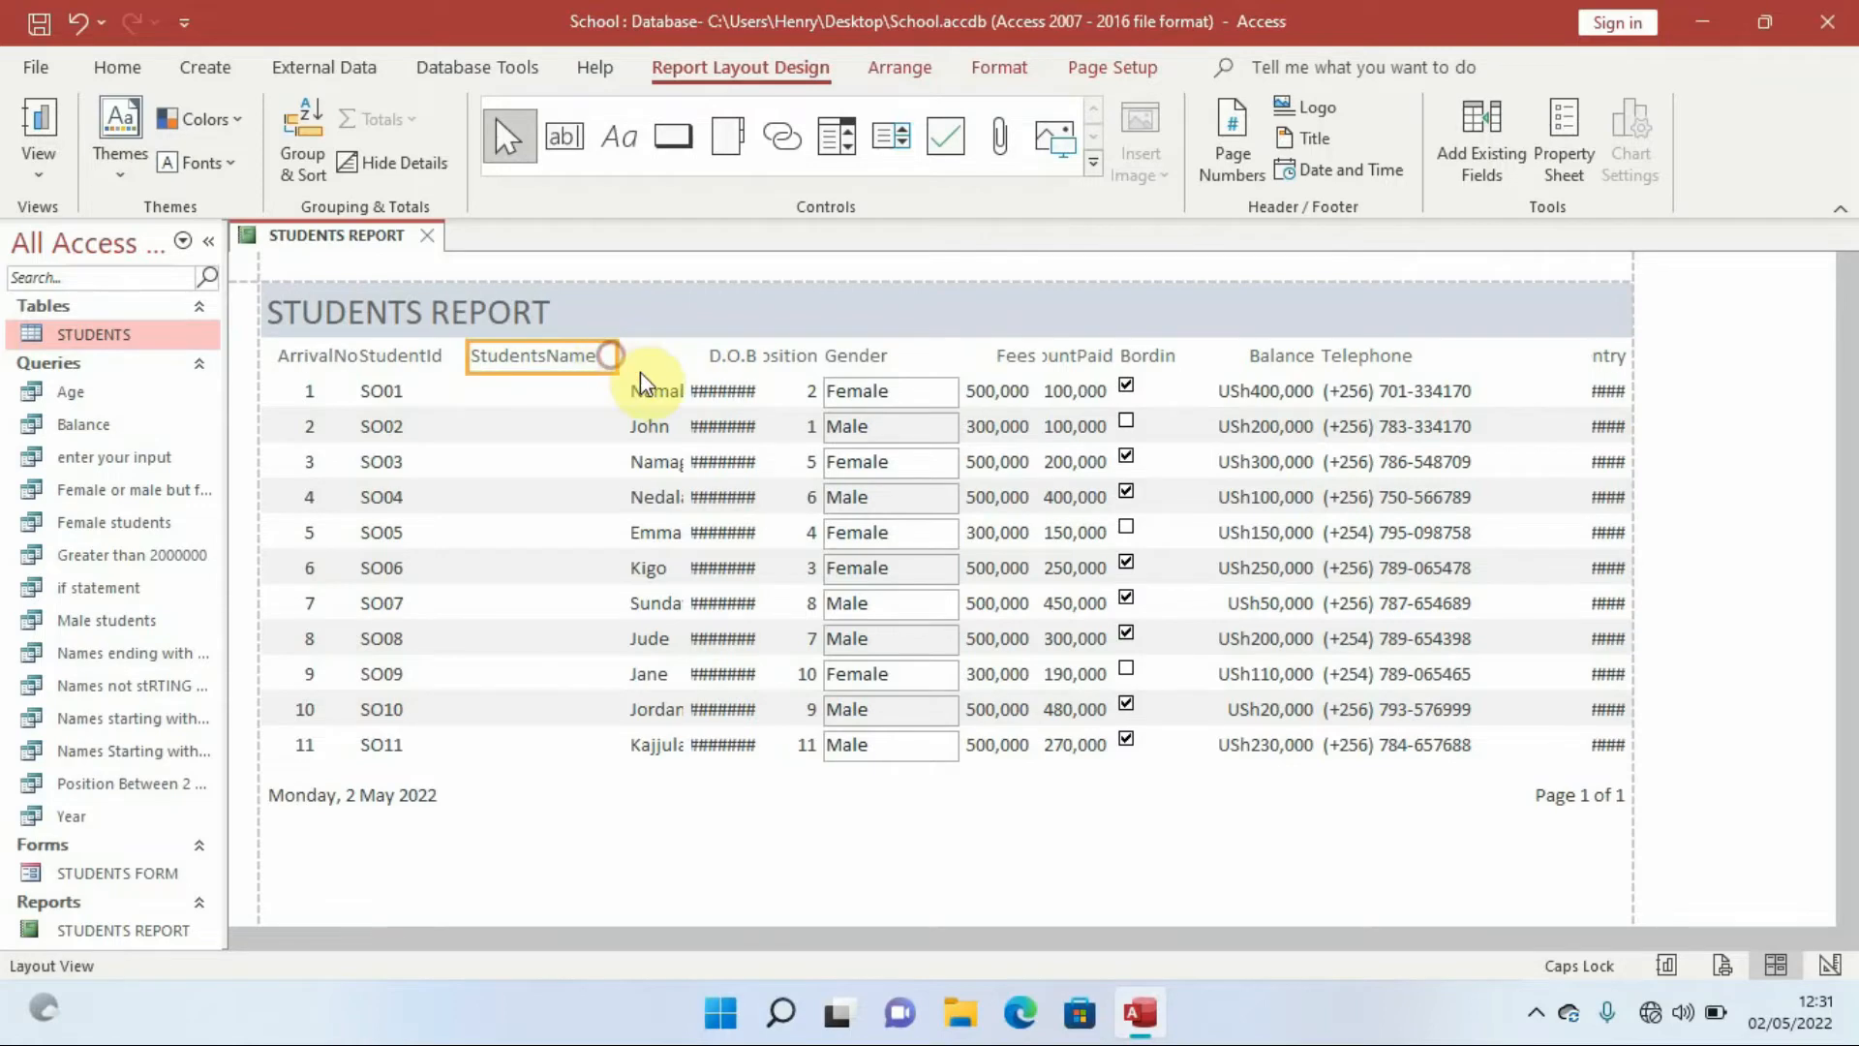
{"action": "left_click", "coordinate": [612, 397]}
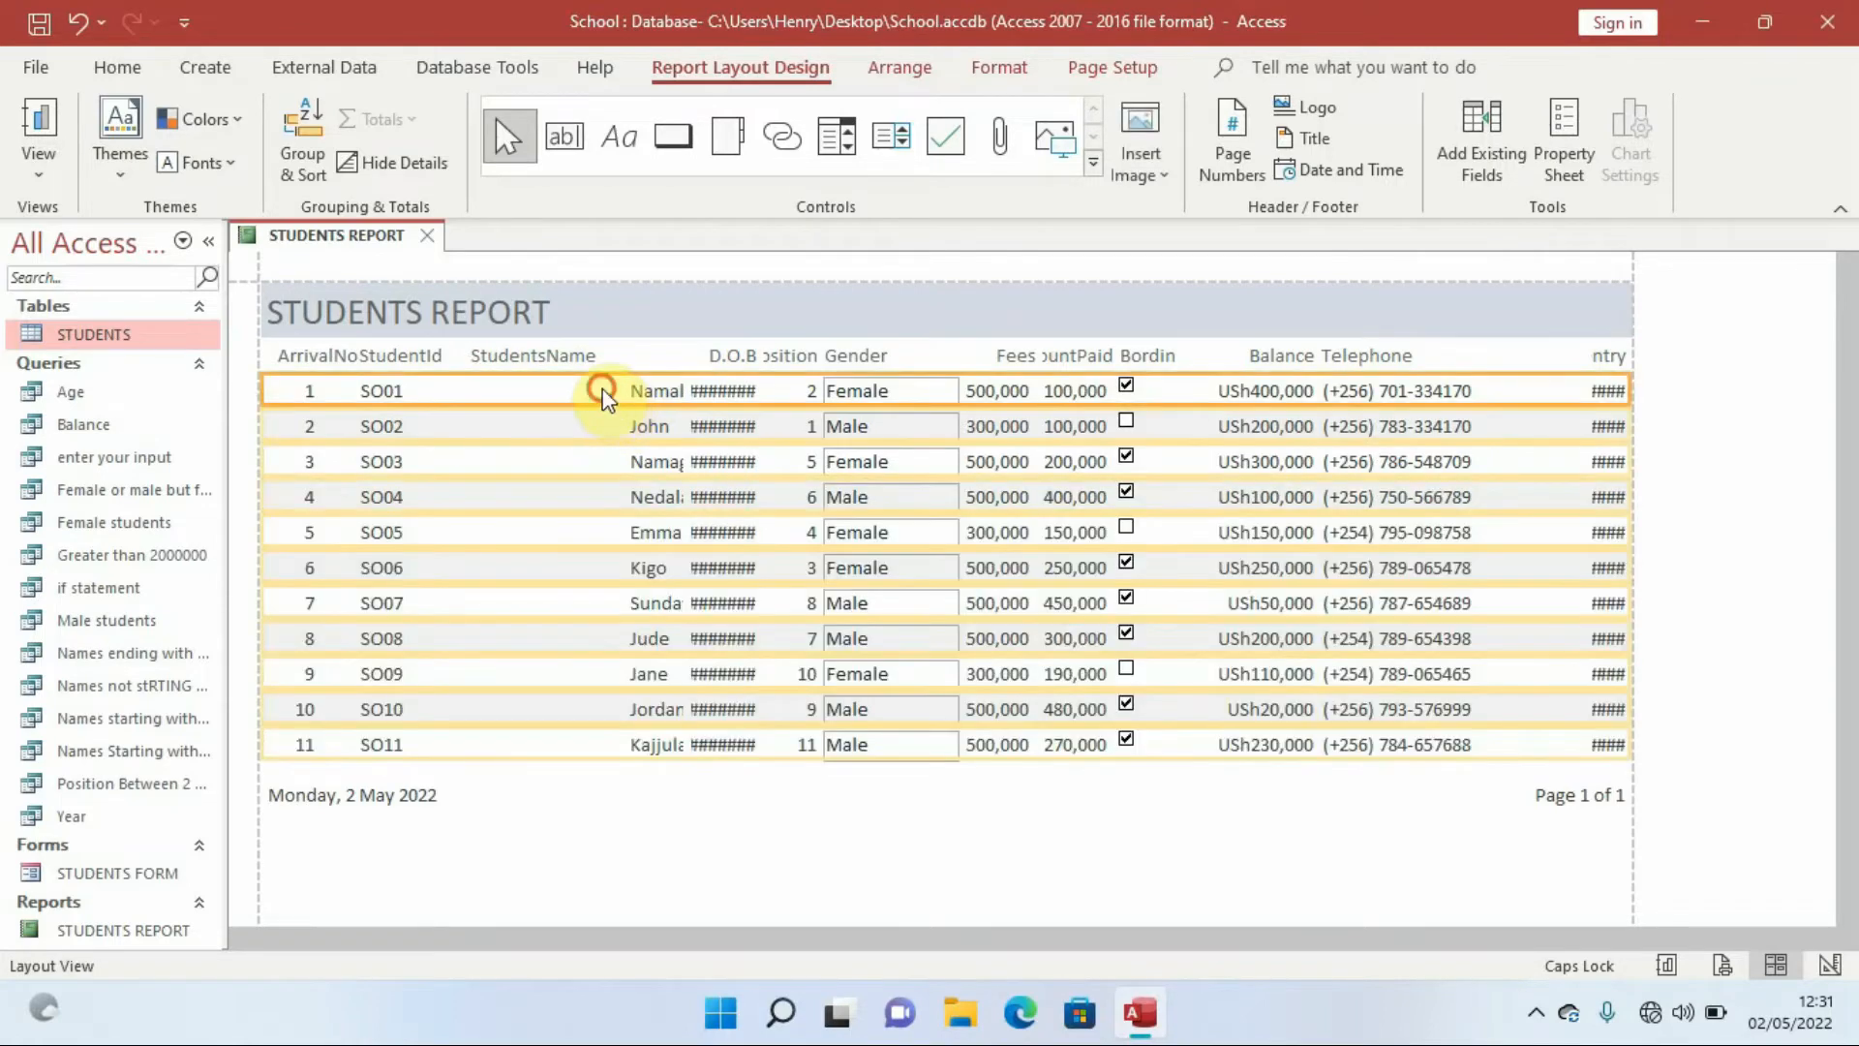
{"action": "left_click", "coordinate": [579, 356]}
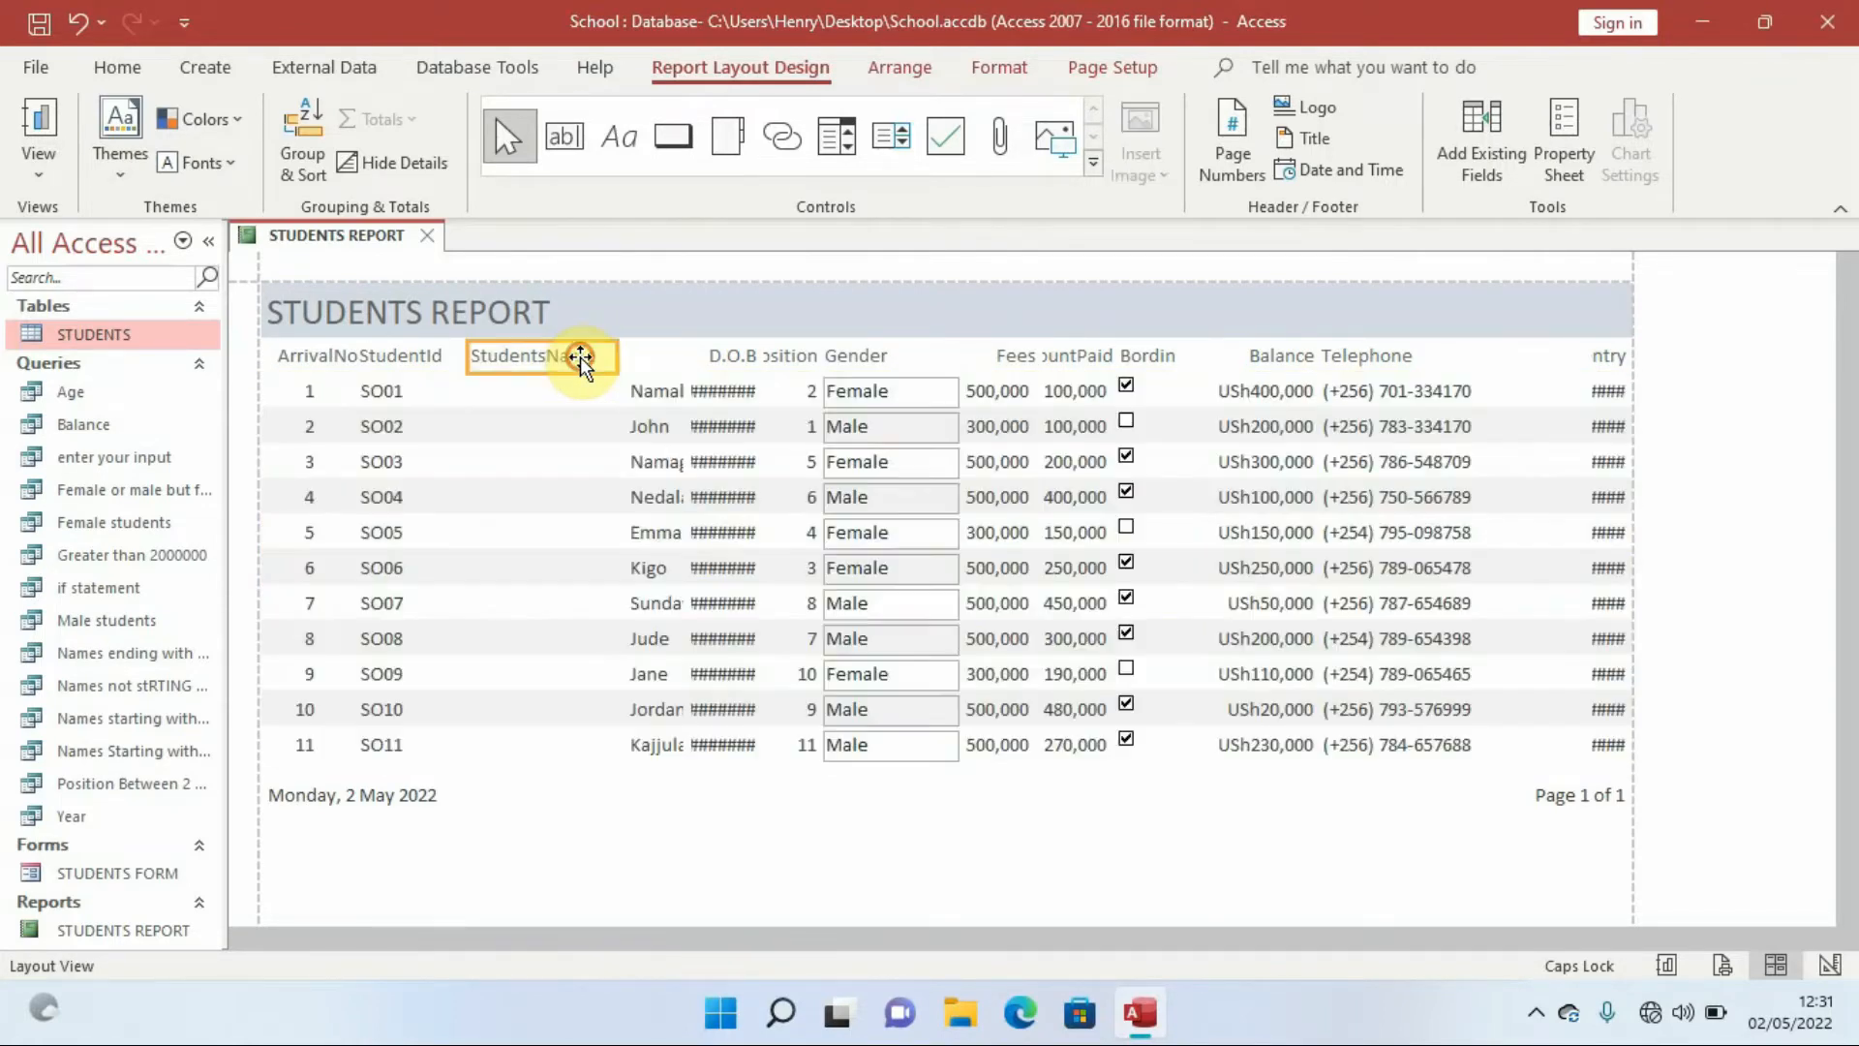
{"action": "left_click", "coordinate": [643, 391]}
{"action": "left_click_drag", "start_coordinate": [628, 391], "coordinate": [451, 392]}
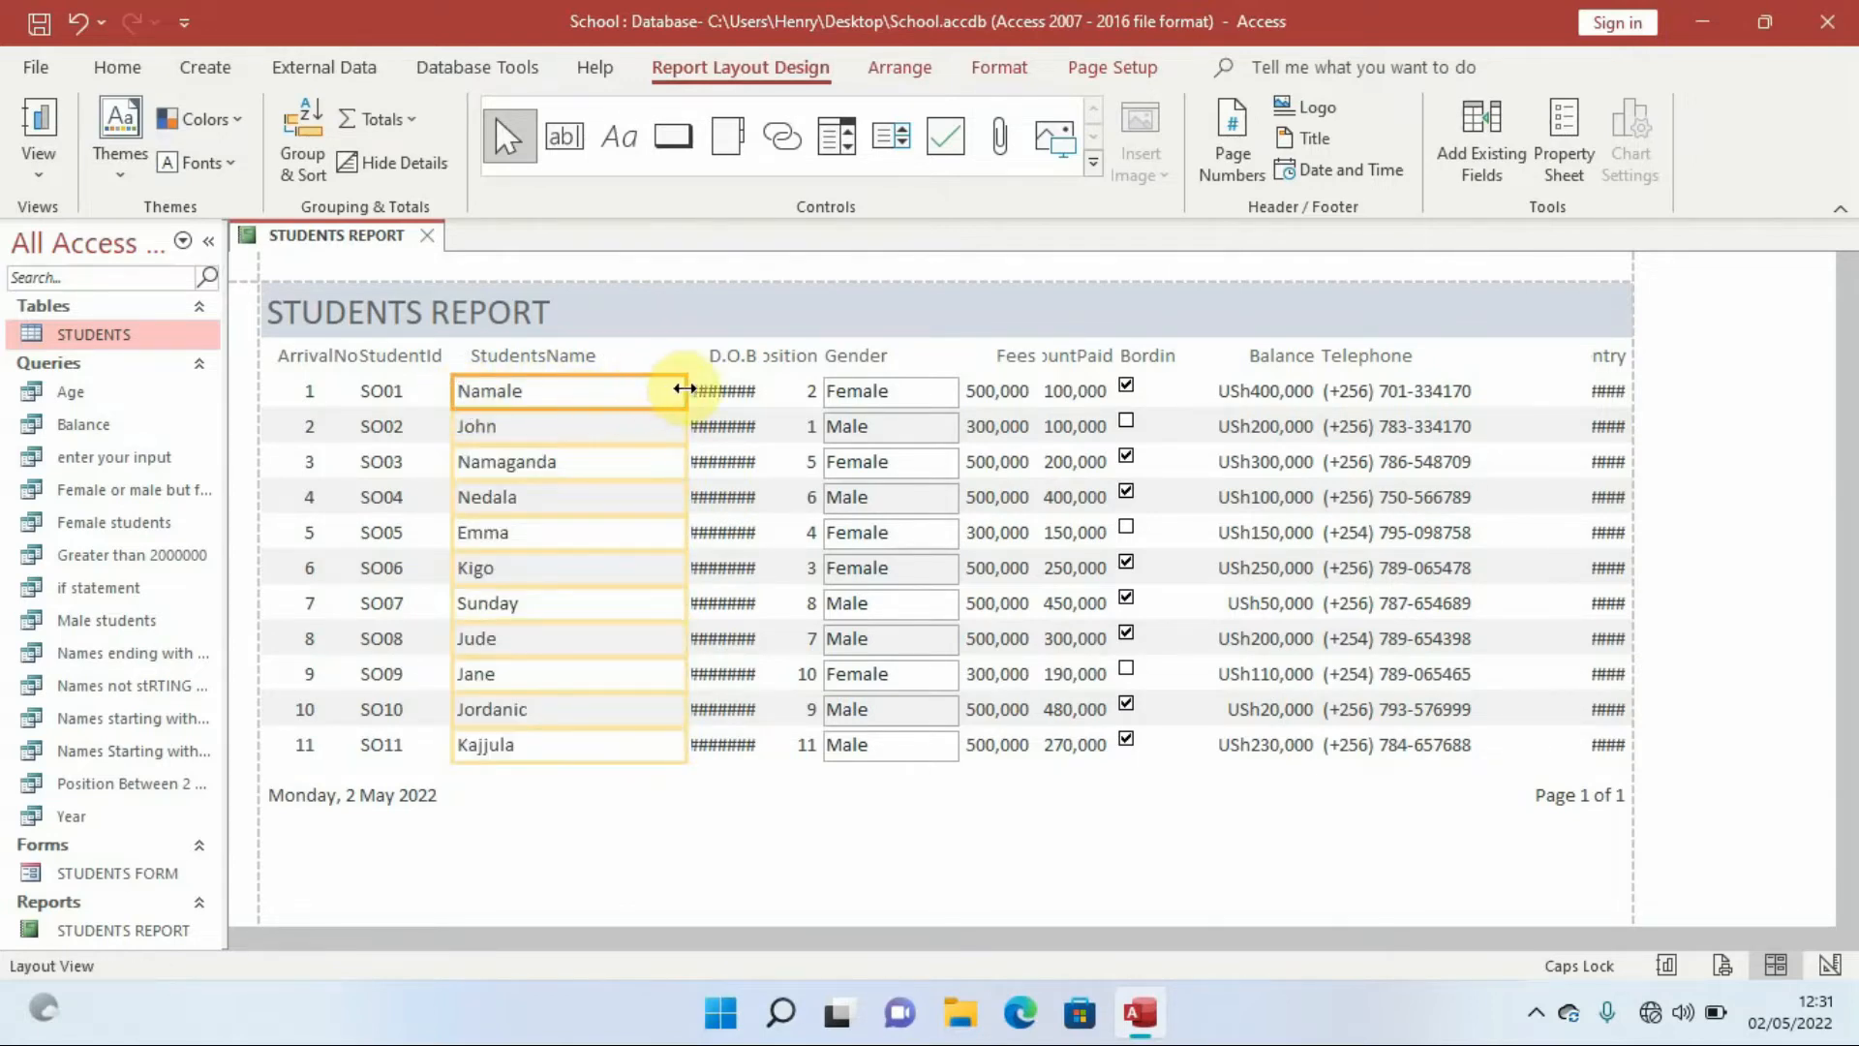
- Narrow the StudentsName values to fit the names, and extend the D.O.B heading and values toward them so the dates fit
{"action": "left_click_drag", "start_coordinate": [682, 387], "coordinate": [596, 388]}
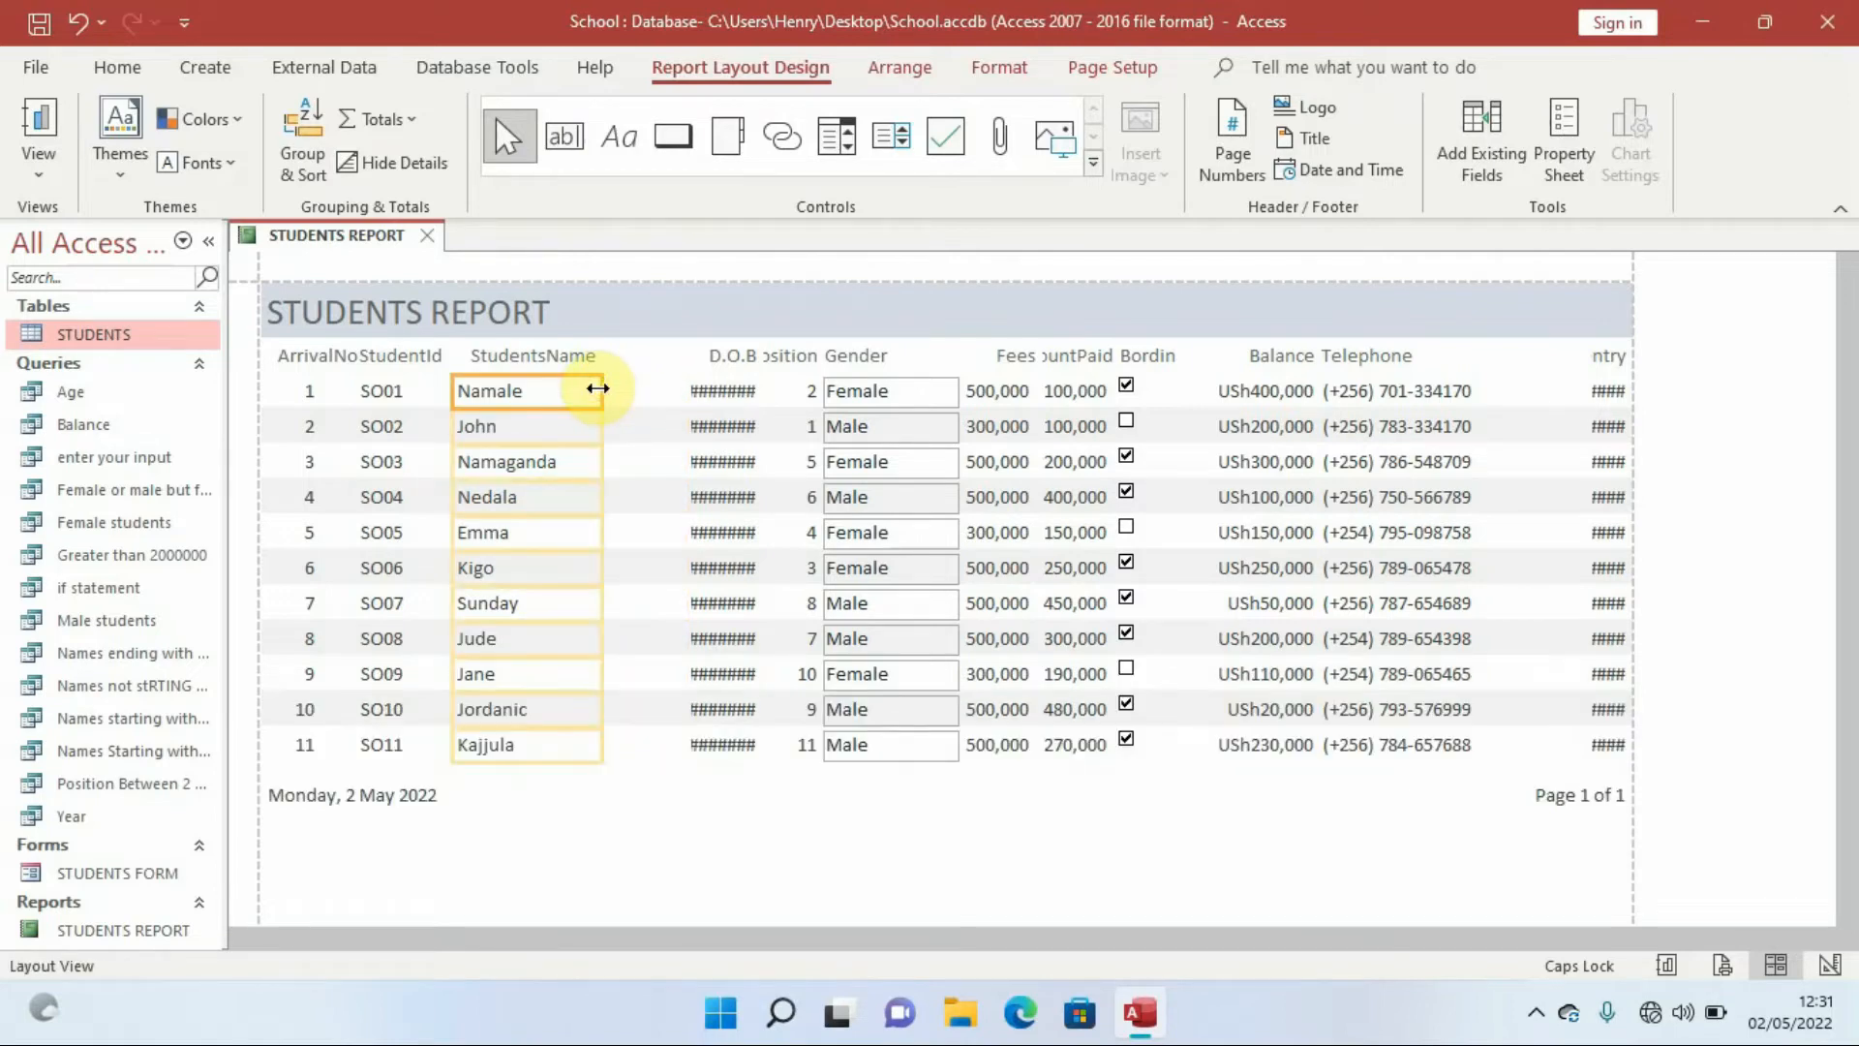
{"action": "left_click", "coordinate": [727, 359]}
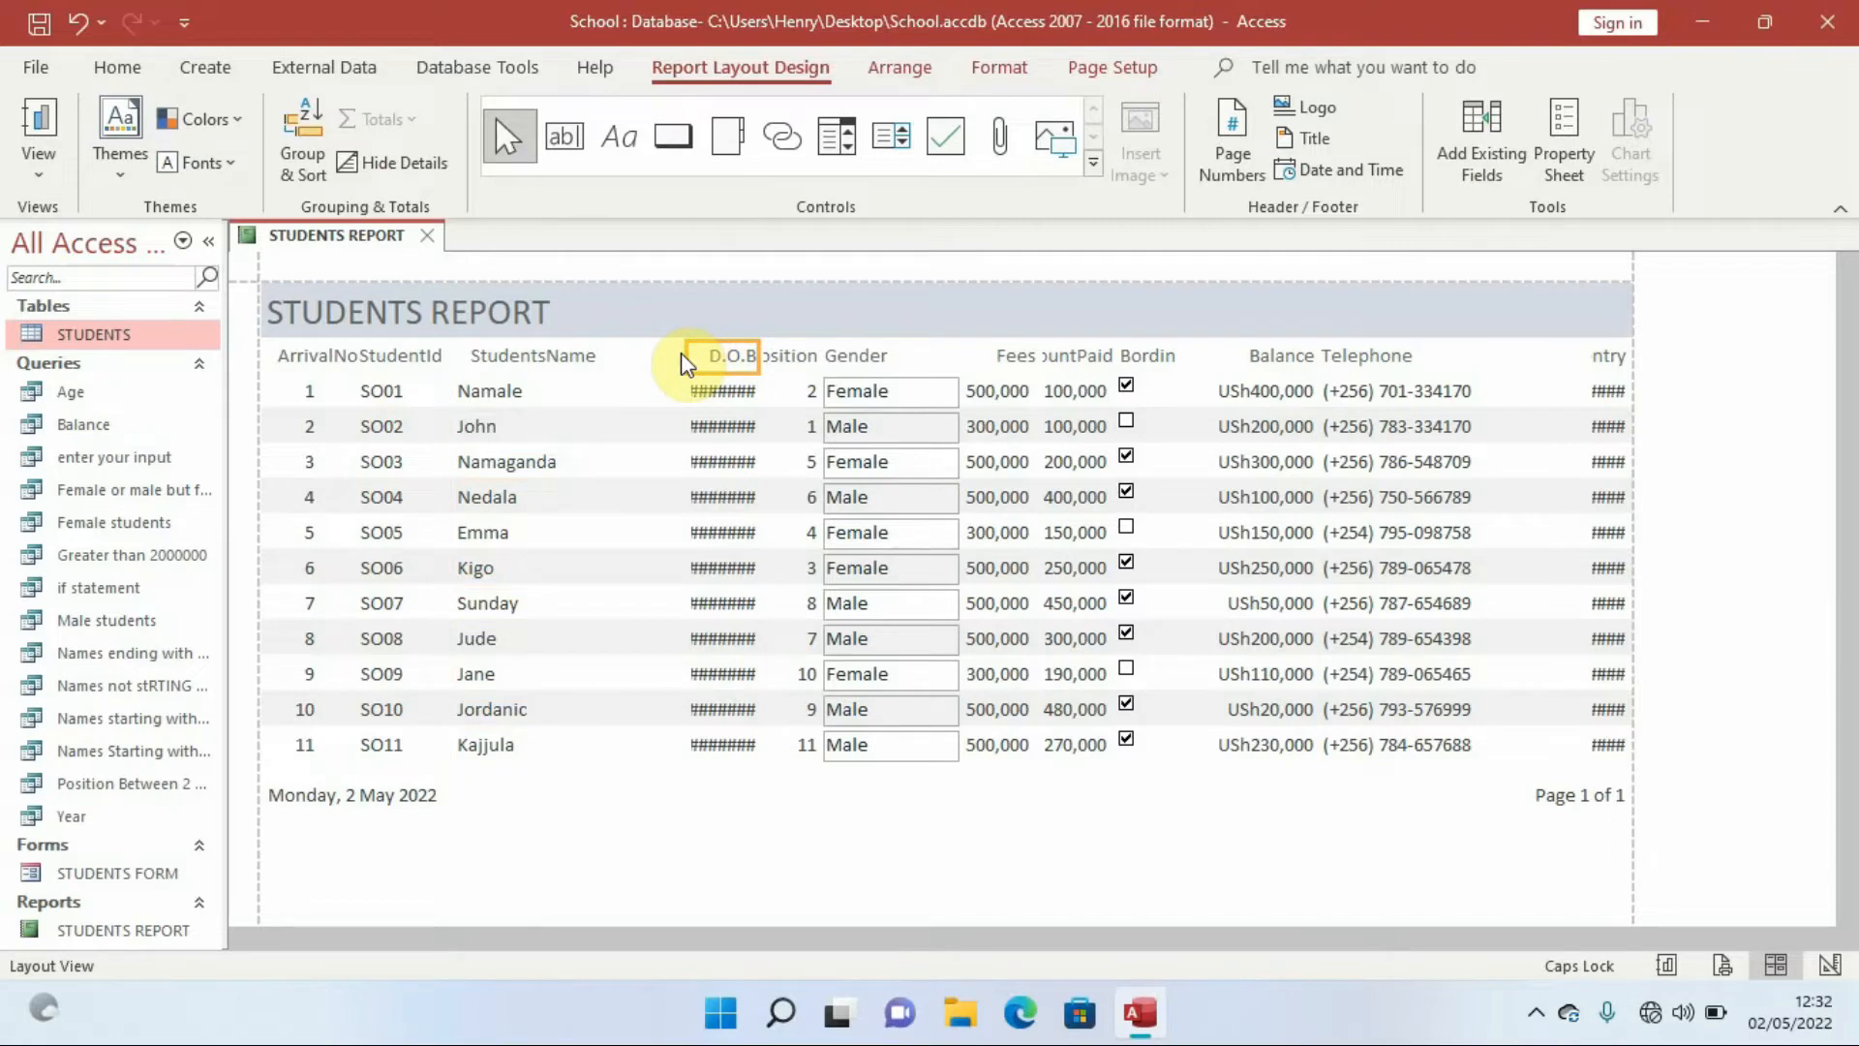
{"action": "left_click_drag", "start_coordinate": [685, 357], "coordinate": [623, 392]}
{"action": "left_click", "coordinate": [713, 391]}
{"action": "left_click", "coordinate": [717, 357]}
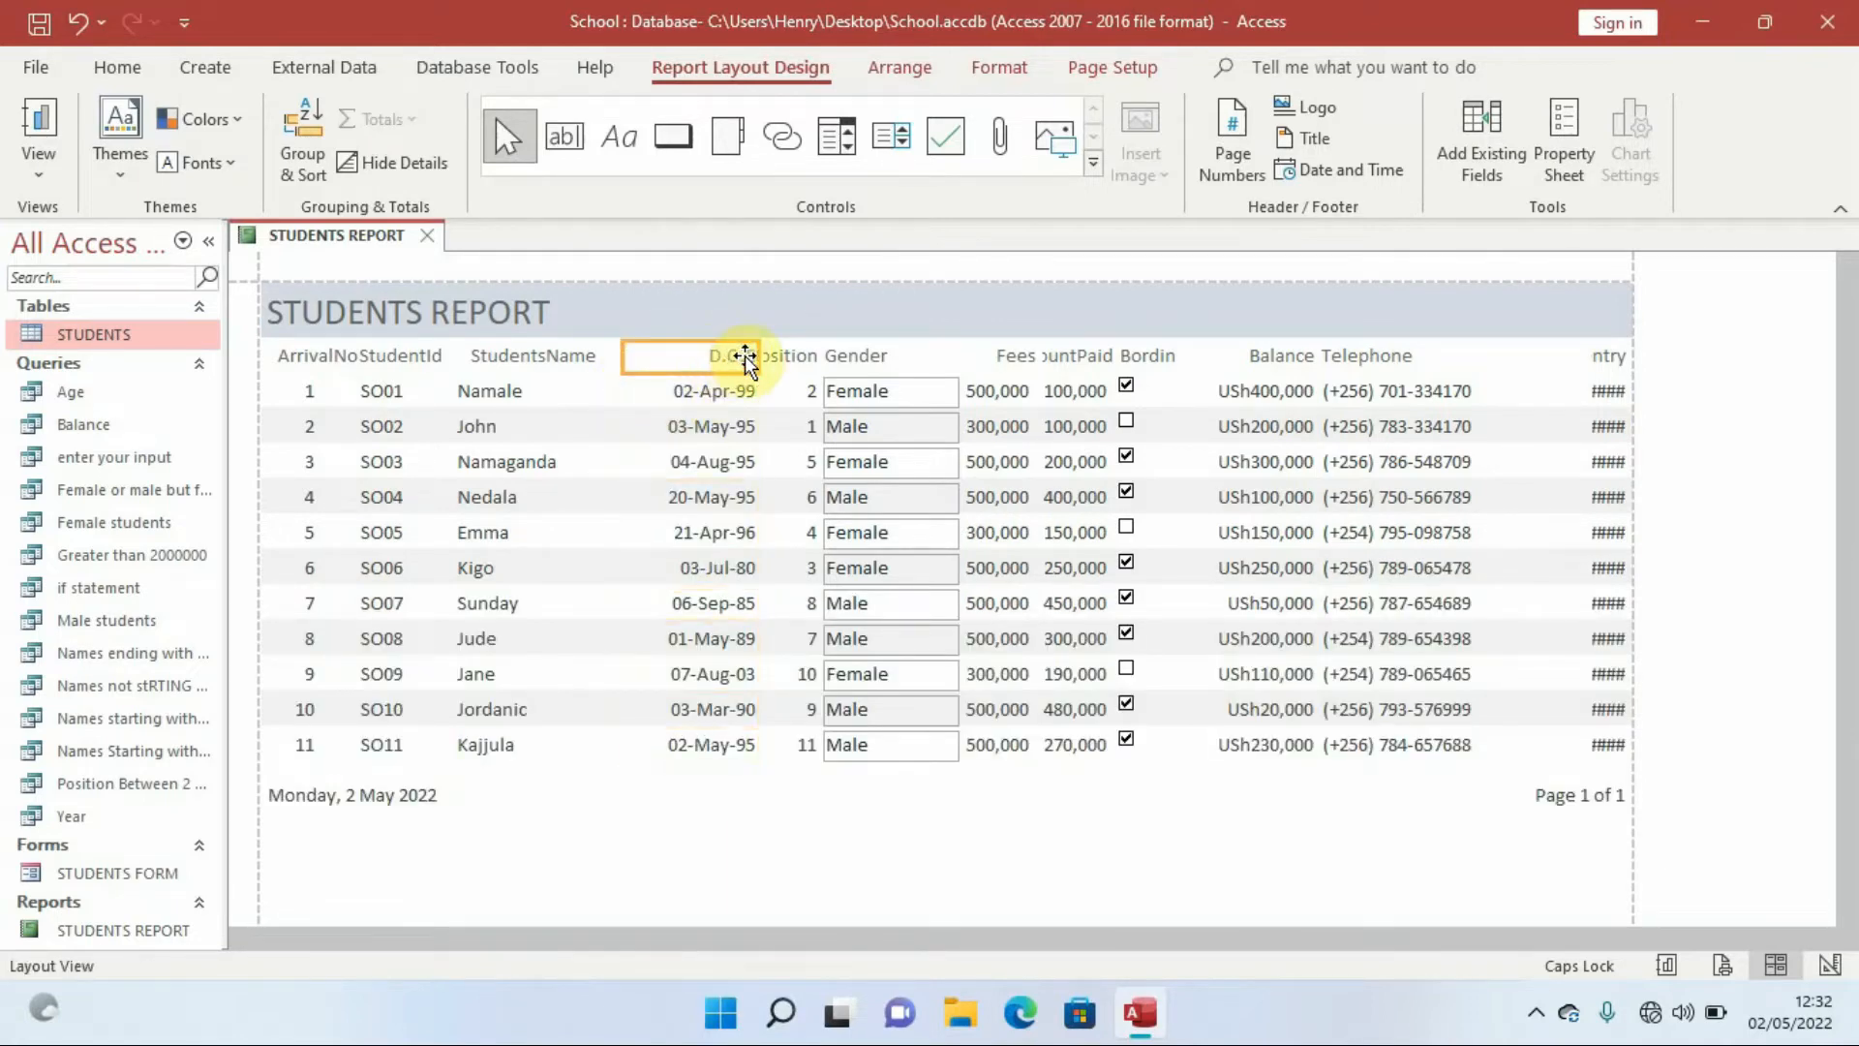
- Trim the far edge of the D.O.B heading and values beside the Position column, and extend the dates slightly toward StudentsName
{"action": "left_click_drag", "start_coordinate": [755, 356], "coordinate": [728, 357]}
{"action": "left_click", "coordinate": [700, 409]}
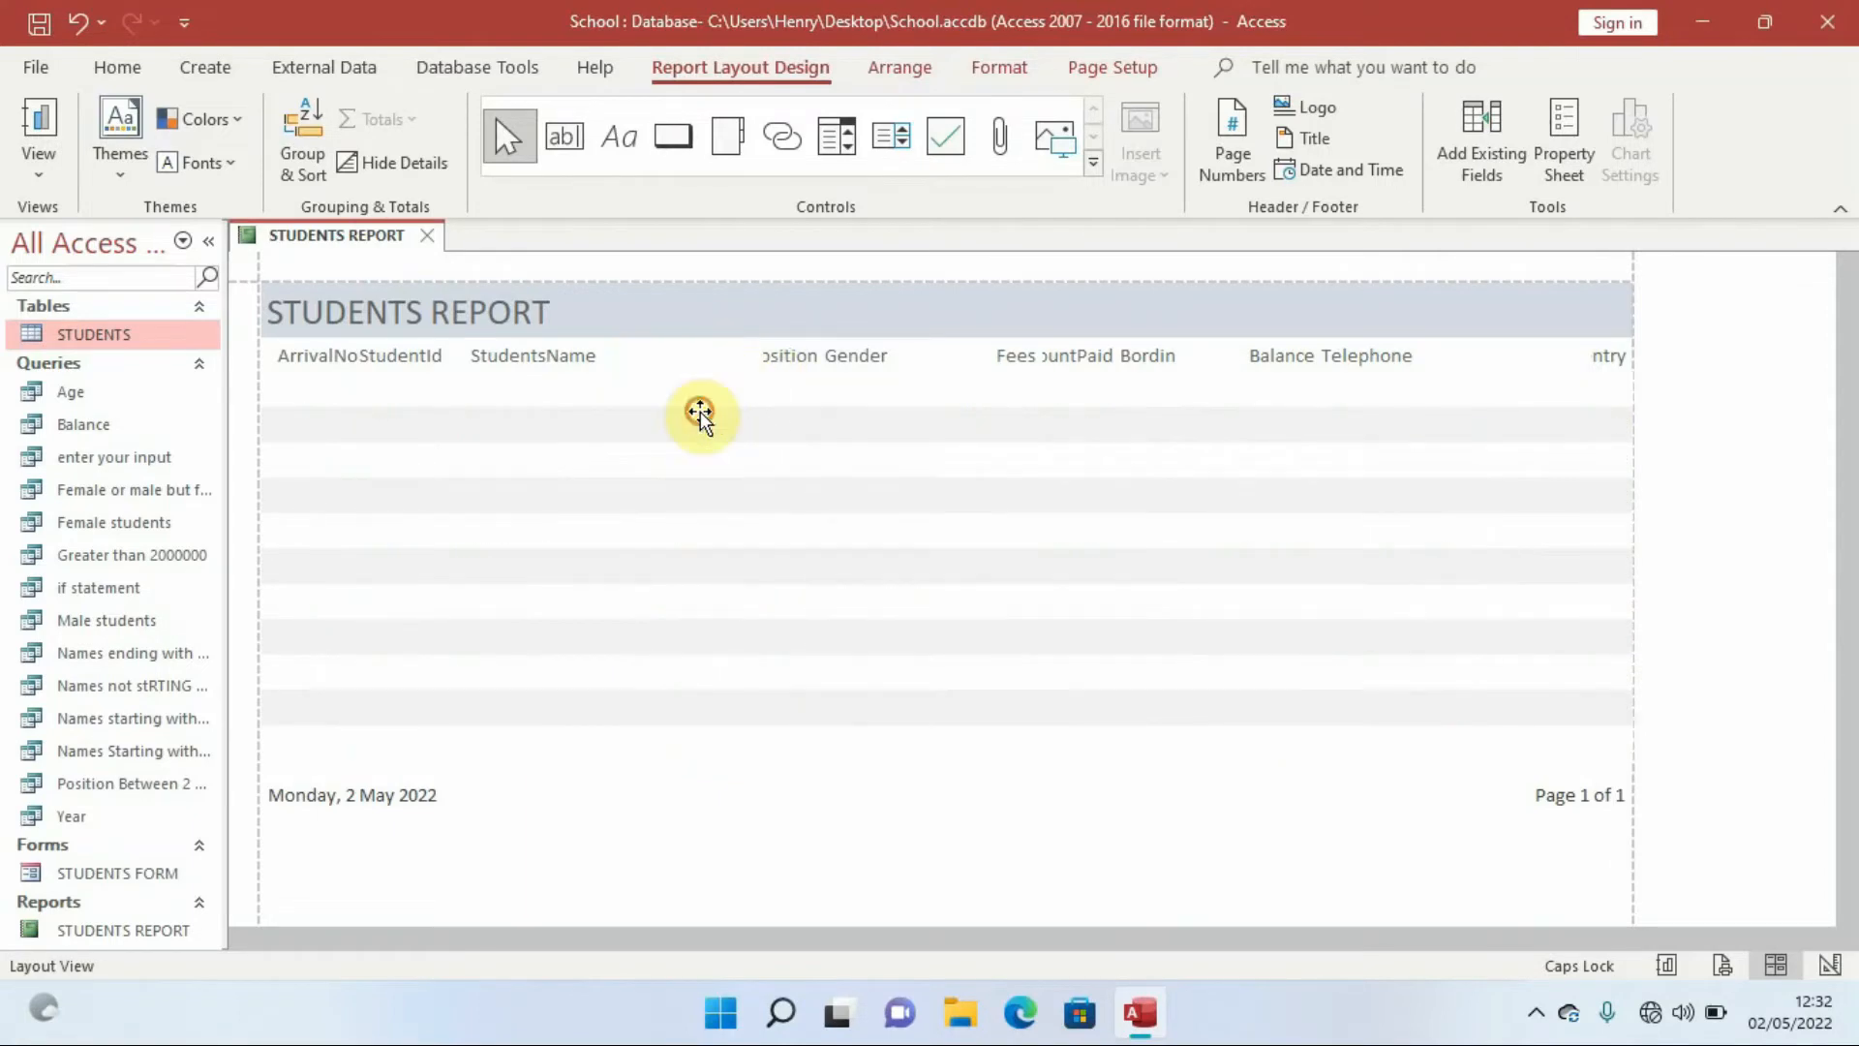
{"action": "left_click", "coordinate": [708, 356]}
{"action": "left_click", "coordinate": [710, 390]}
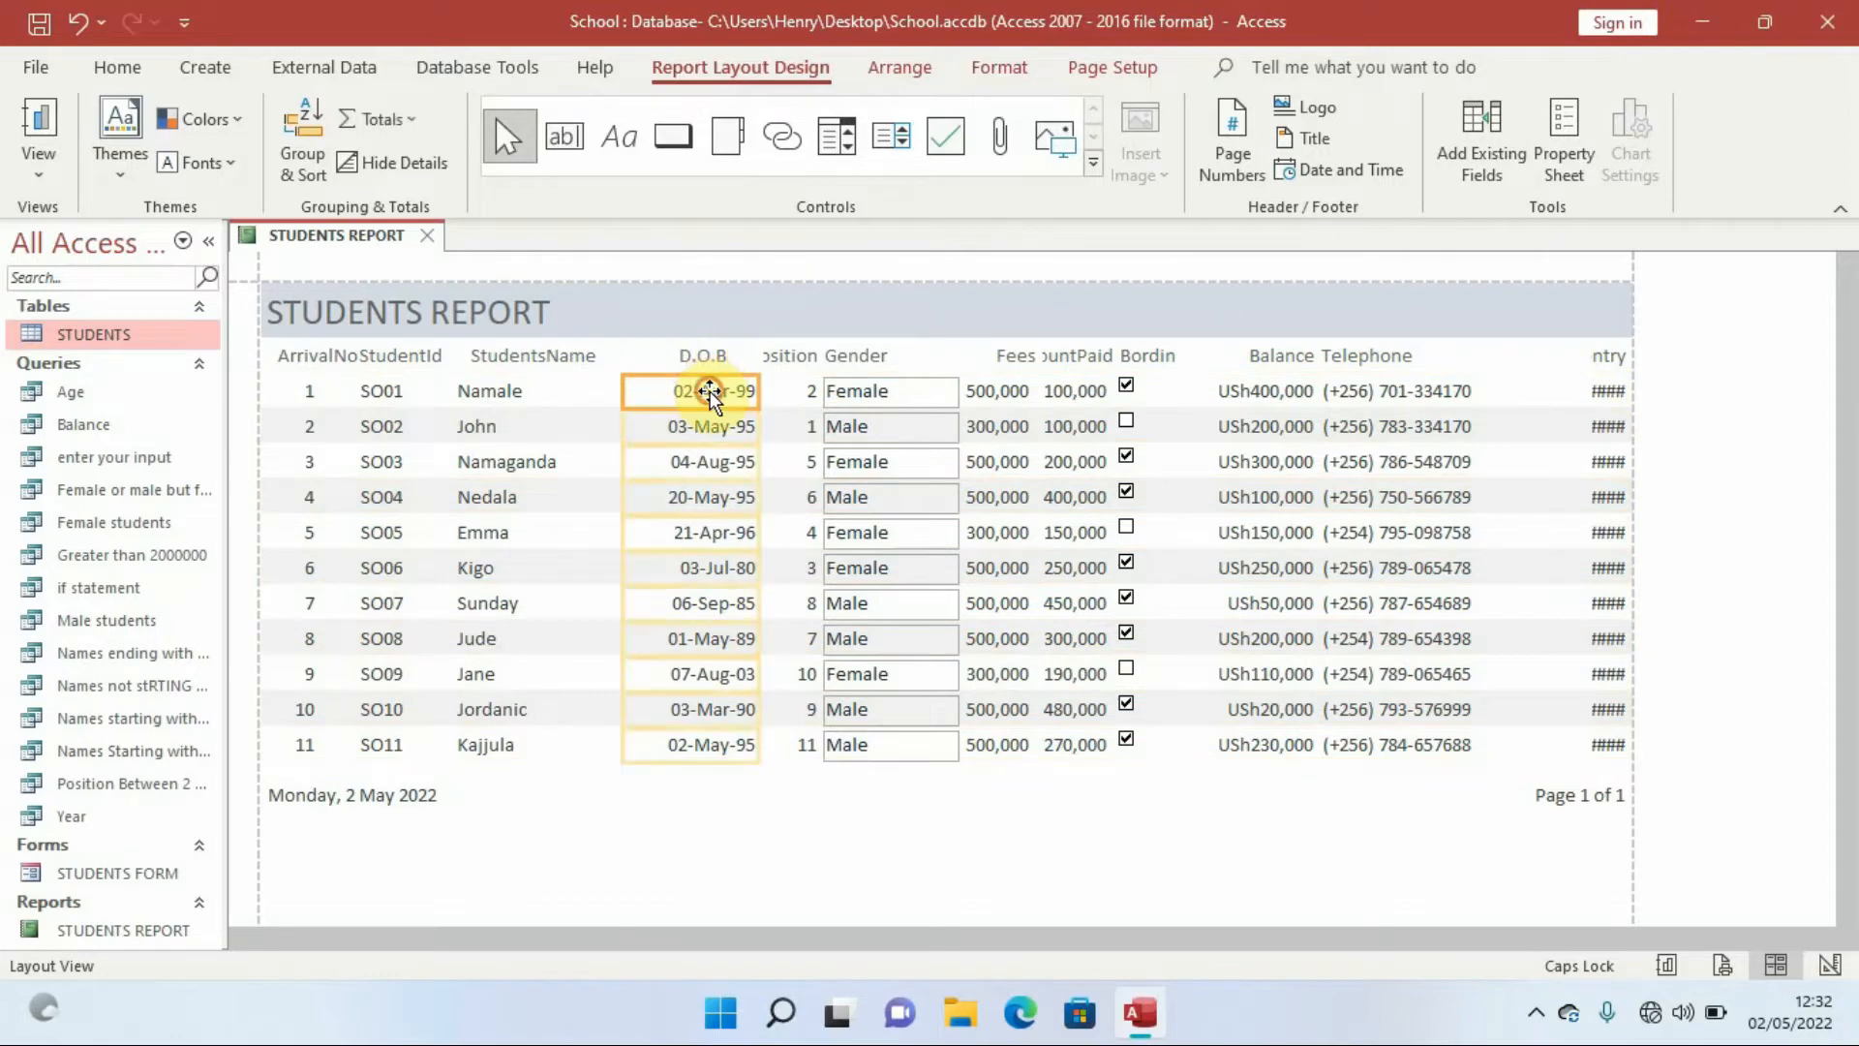
{"action": "left_click_drag", "start_coordinate": [623, 397], "coordinate": [607, 395]}
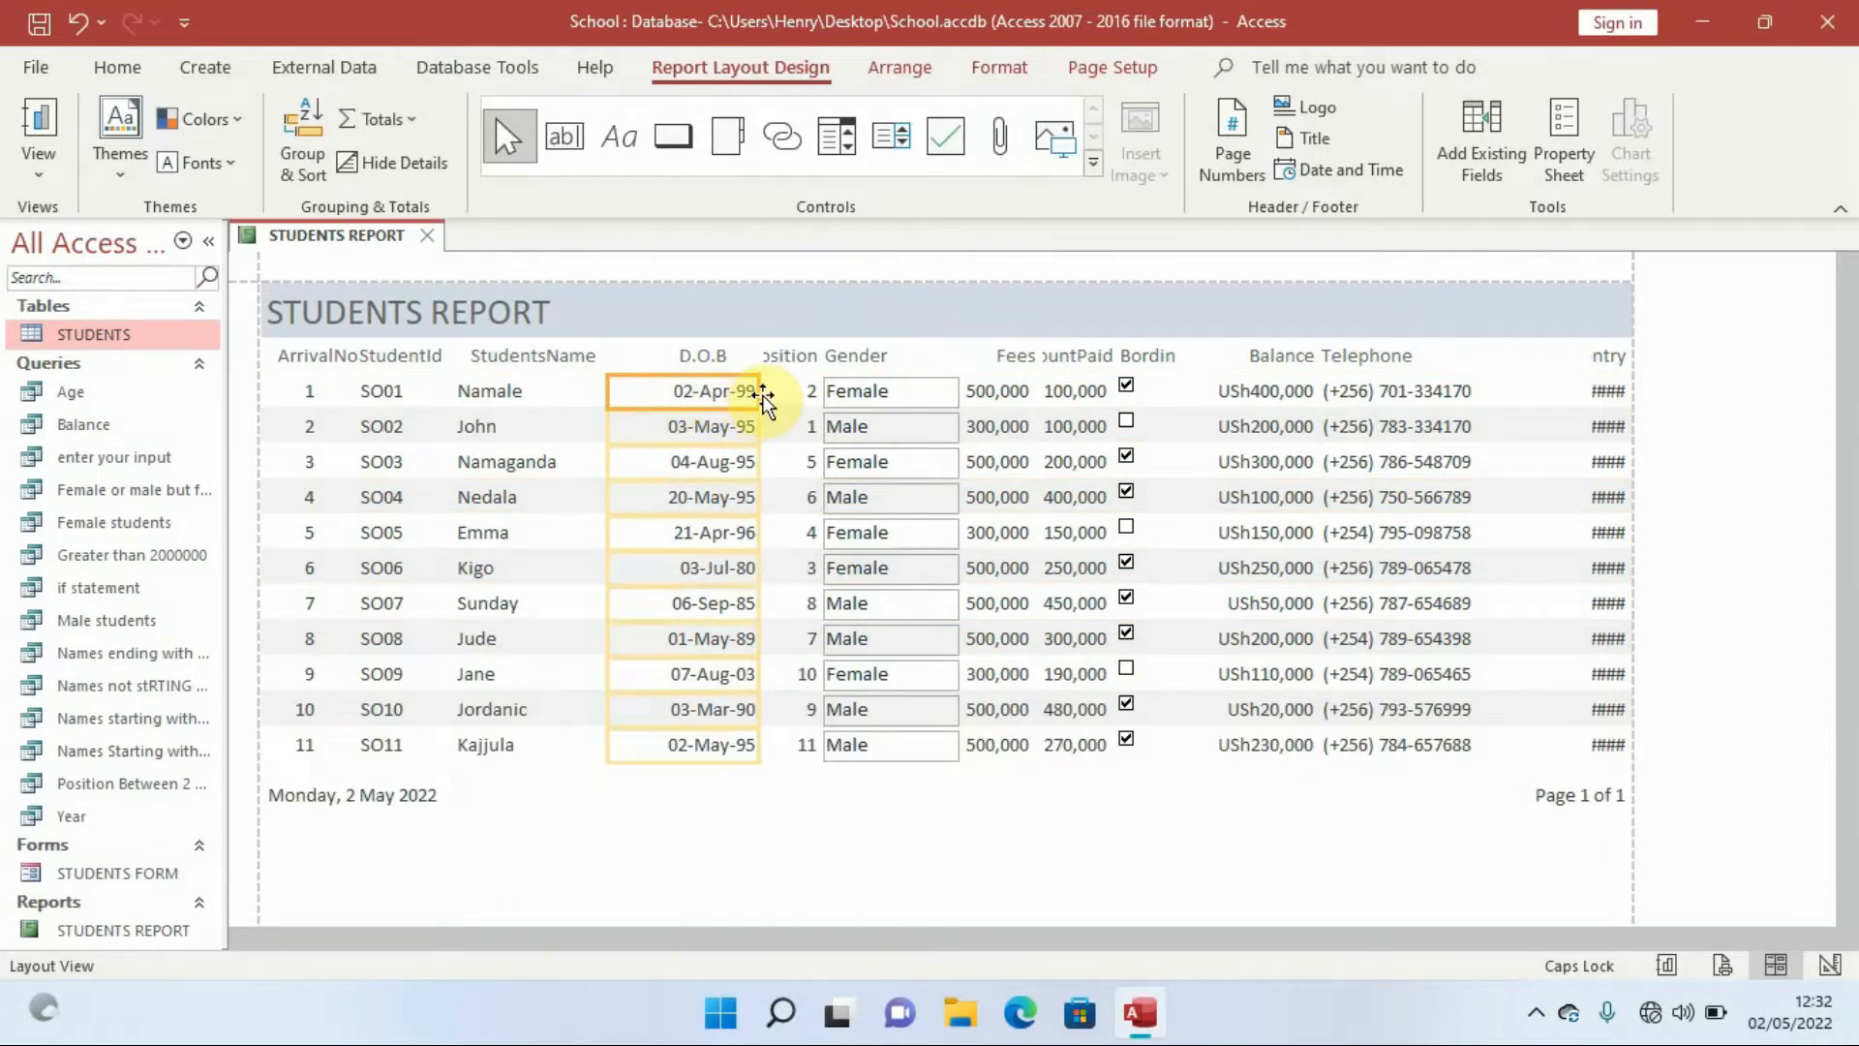
{"action": "left_click_drag", "start_coordinate": [757, 394], "coordinate": [720, 395]}
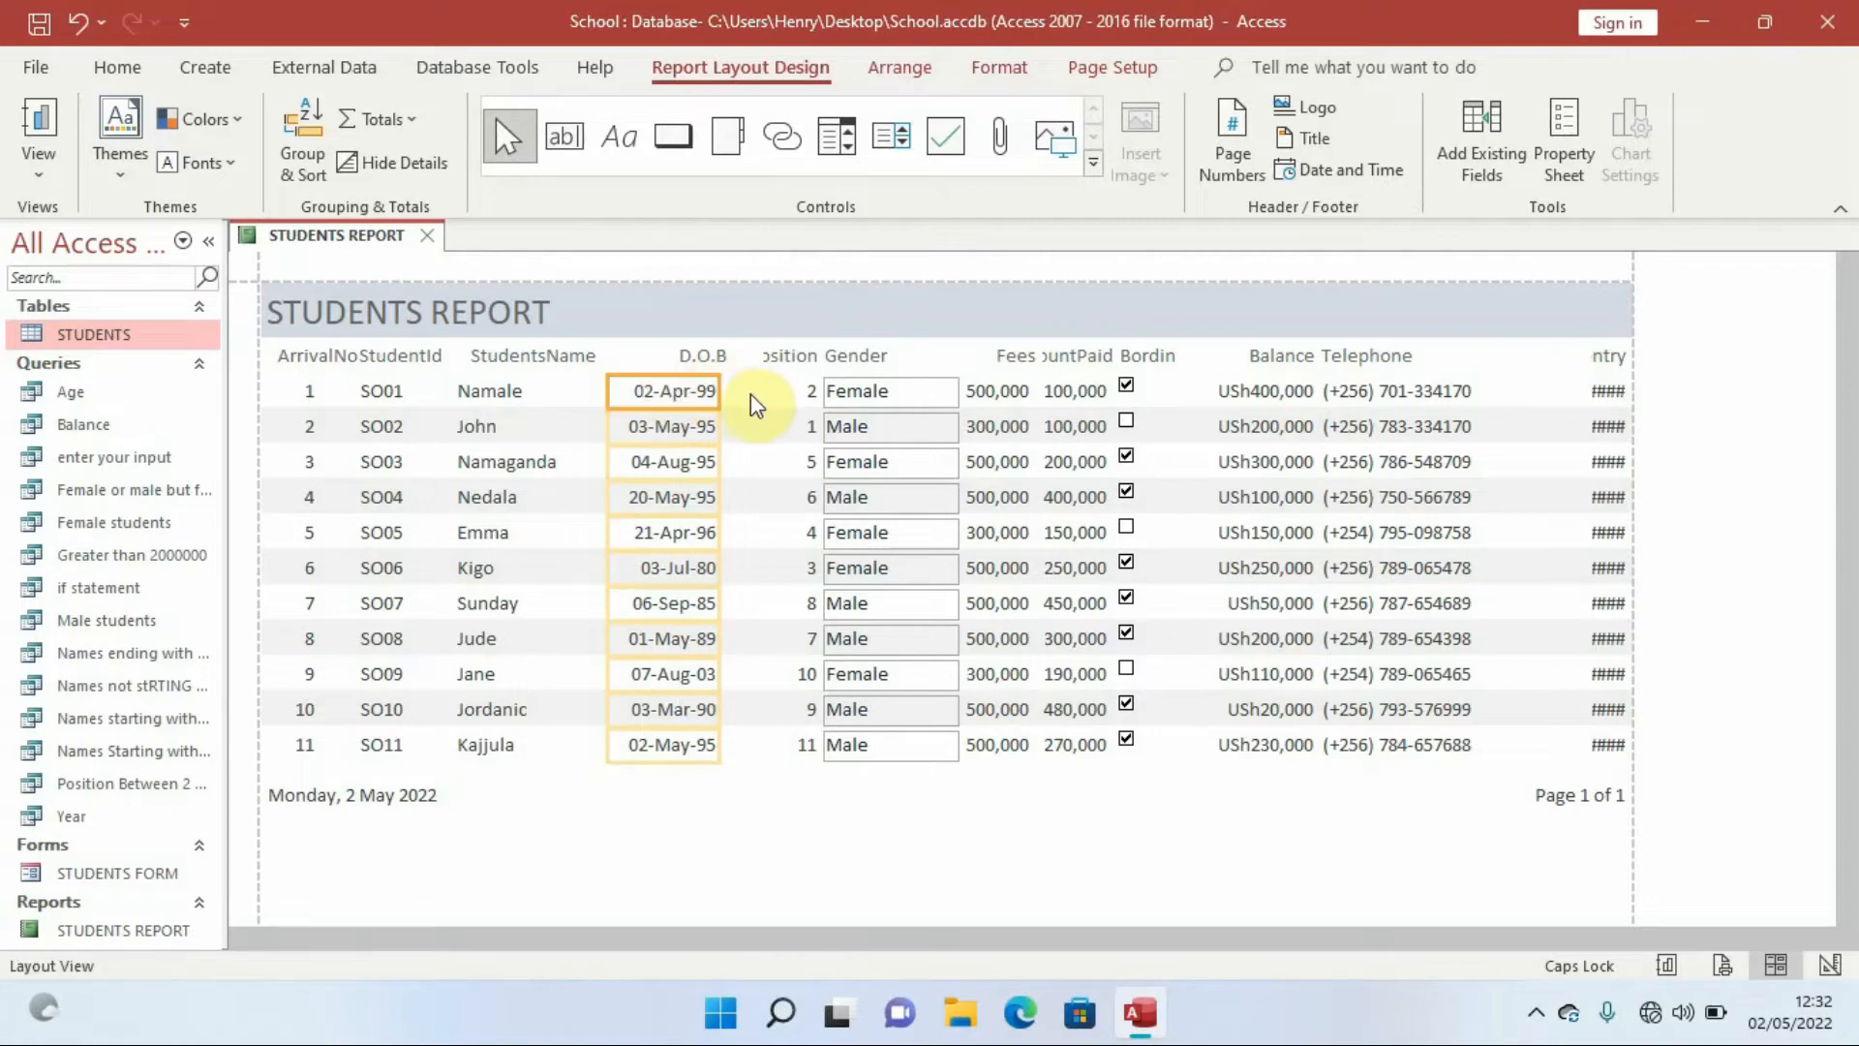
- Extend the Position heading and values toward the D.O.B column to fit the full name, and trim the values' far edge
{"action": "left_click", "coordinate": [775, 357]}
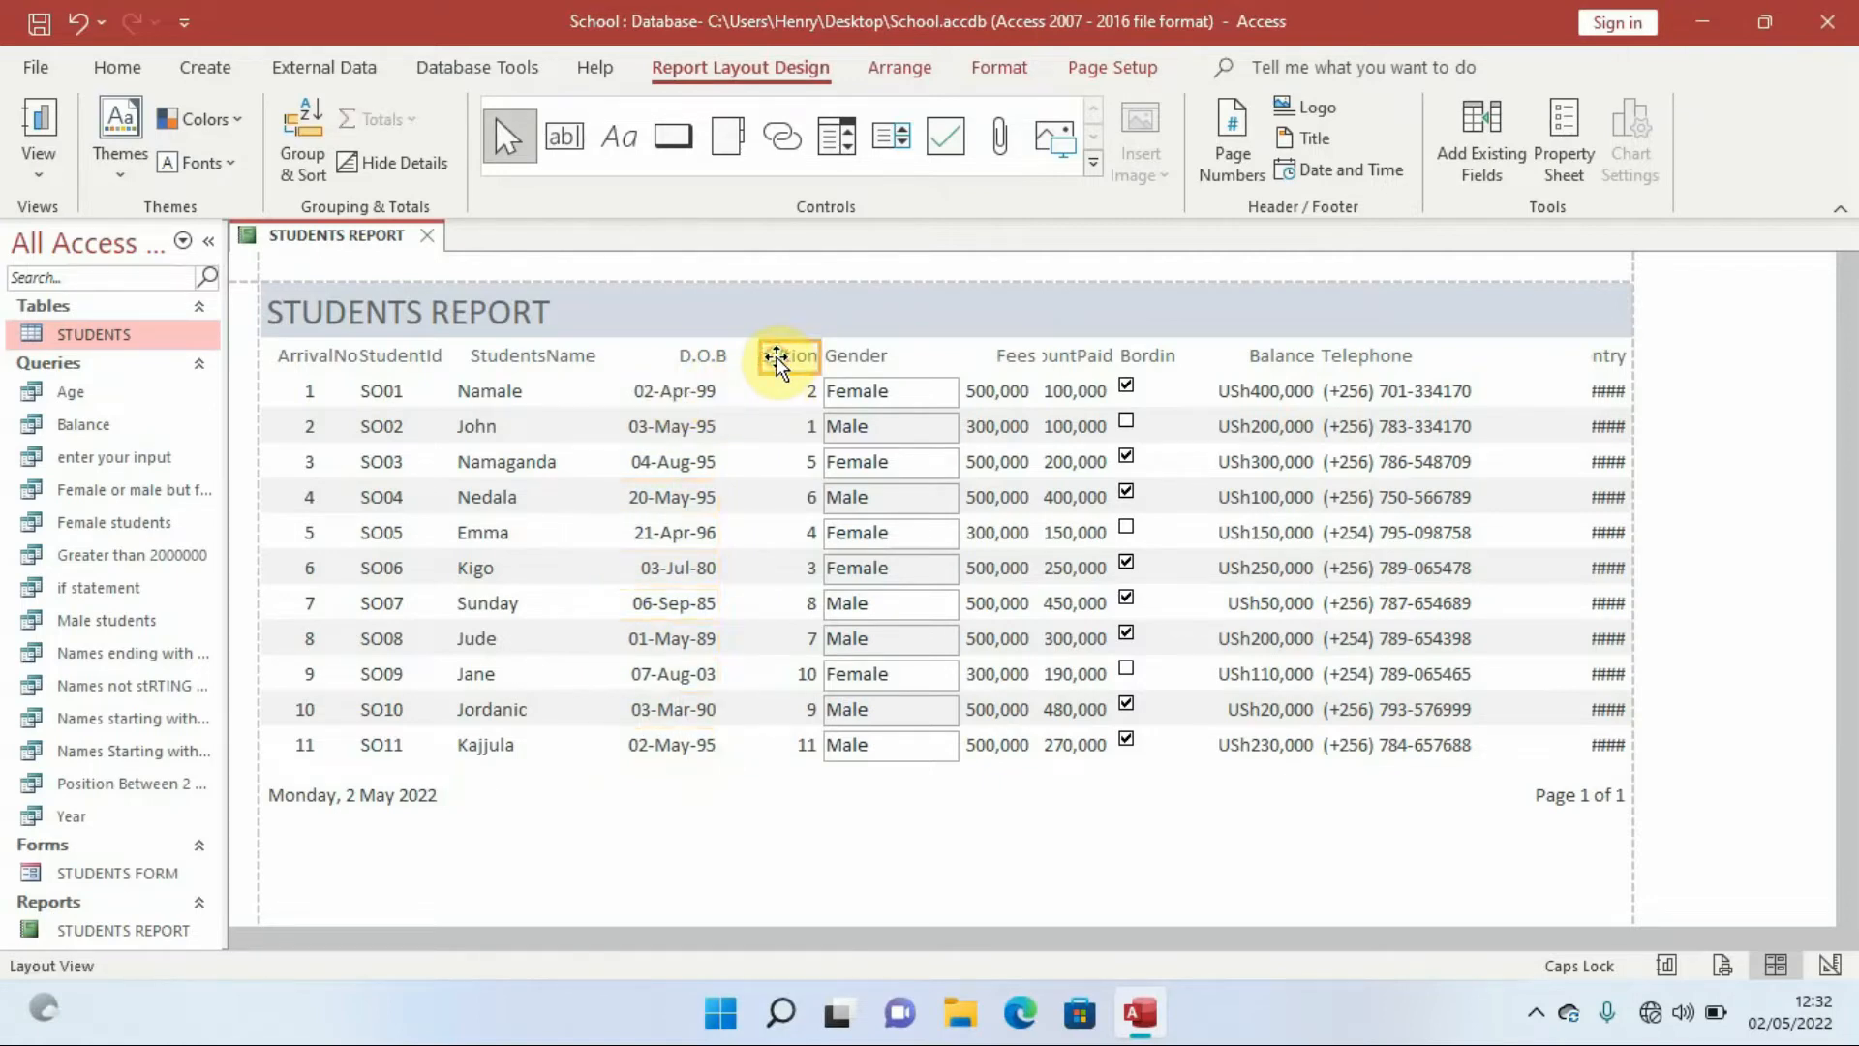
{"action": "left_click", "coordinate": [757, 357]}
{"action": "left_click_drag", "start_coordinate": [739, 357], "coordinate": [739, 357]}
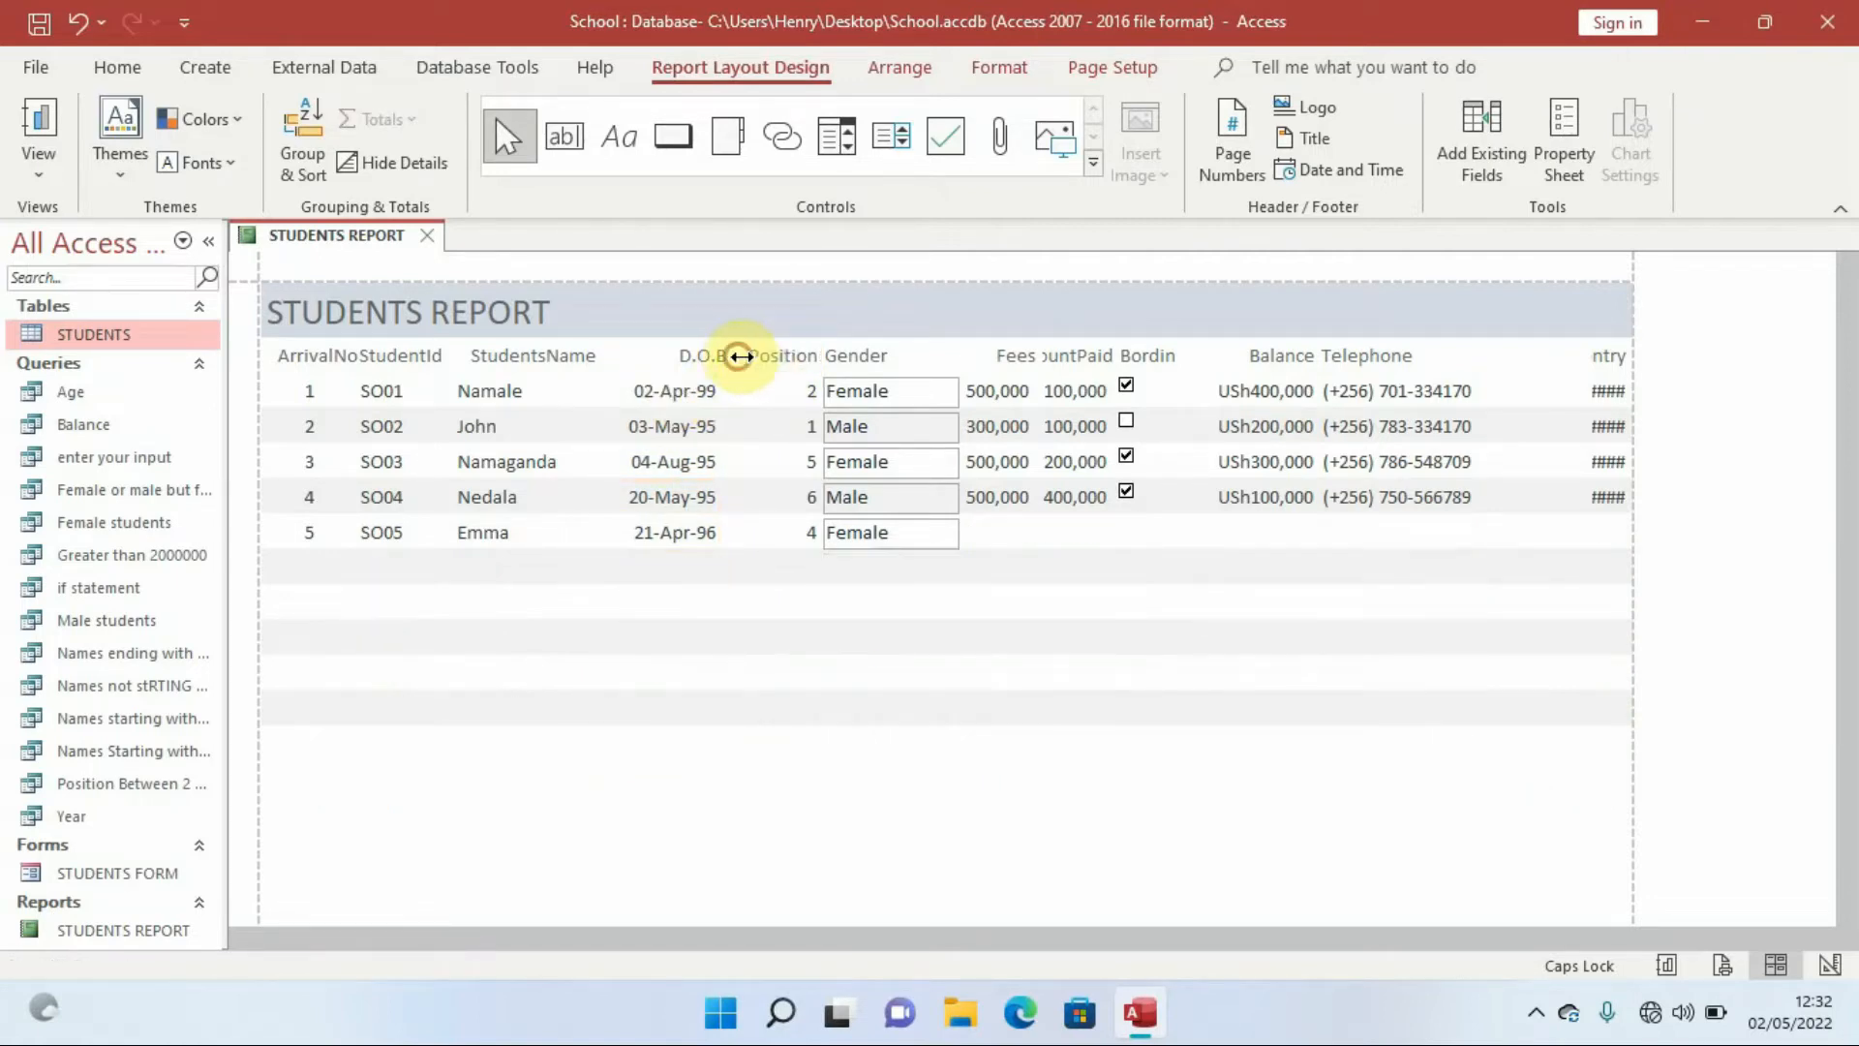
{"action": "left_click", "coordinate": [808, 394]}
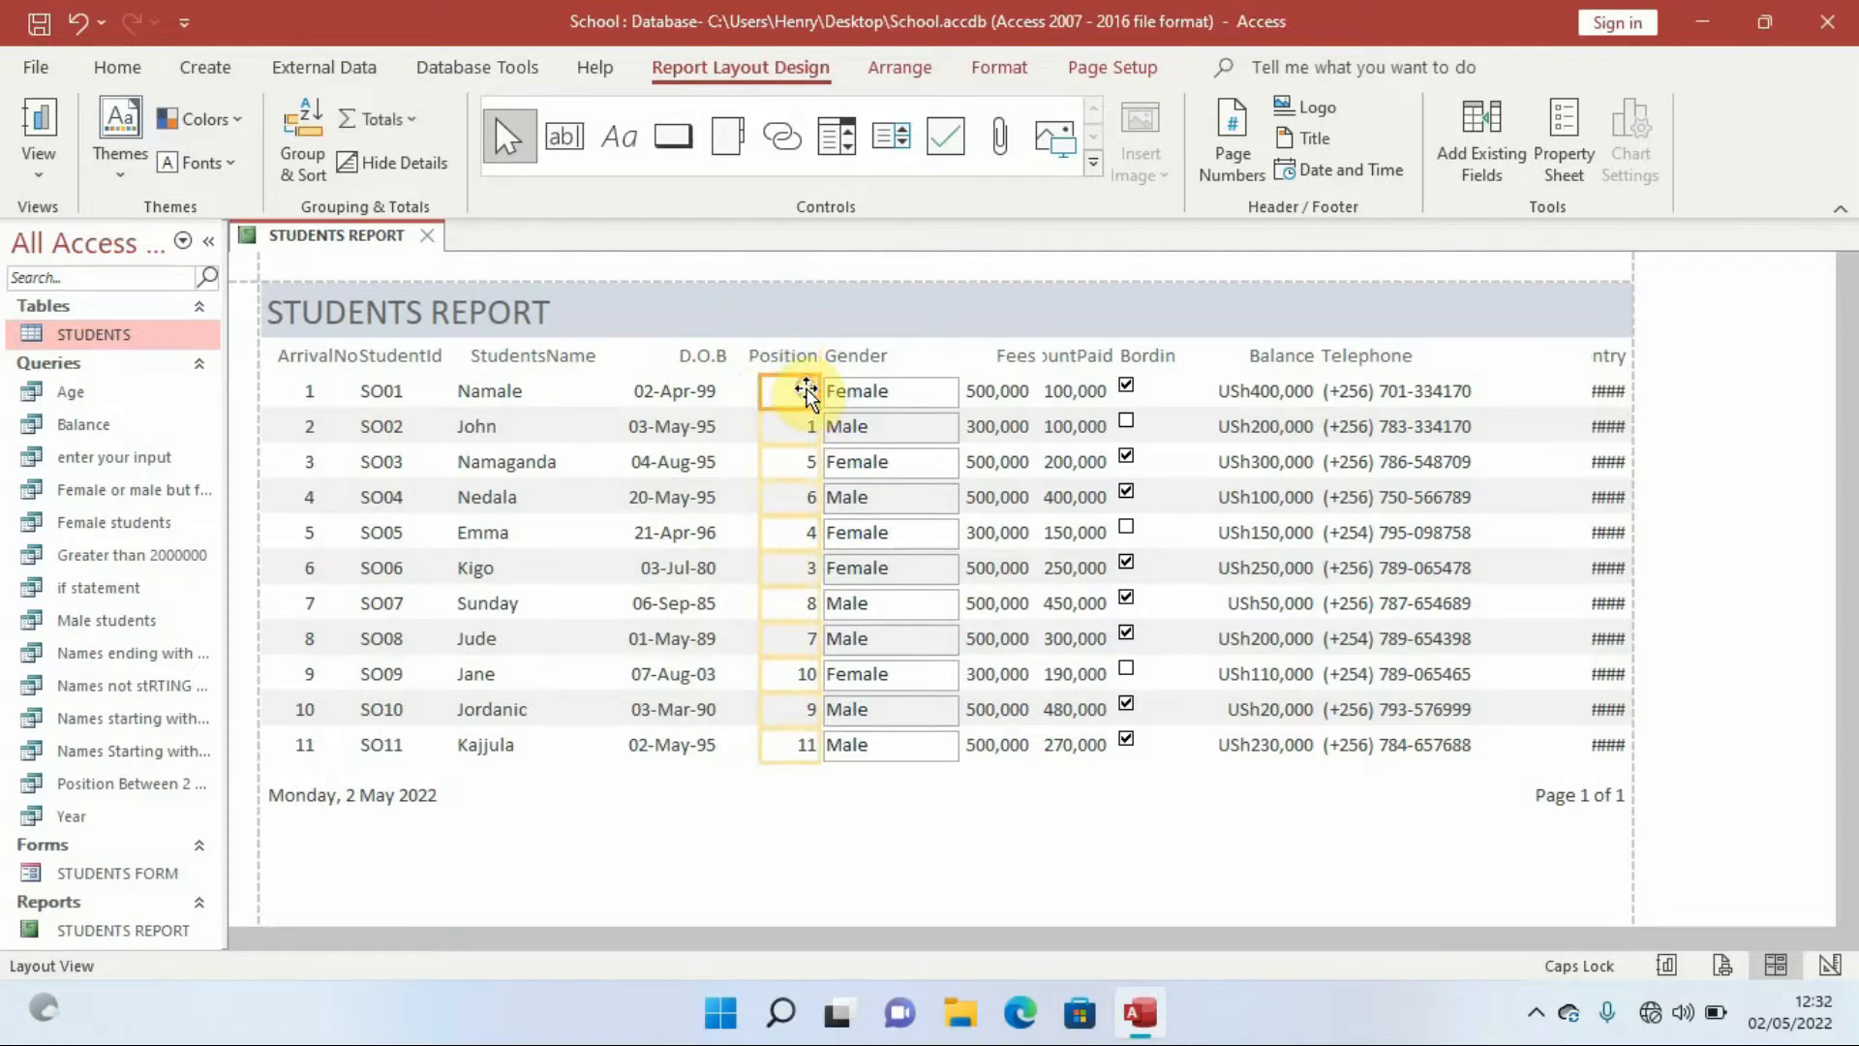
{"action": "left_click_drag", "start_coordinate": [761, 401], "coordinate": [809, 391]}
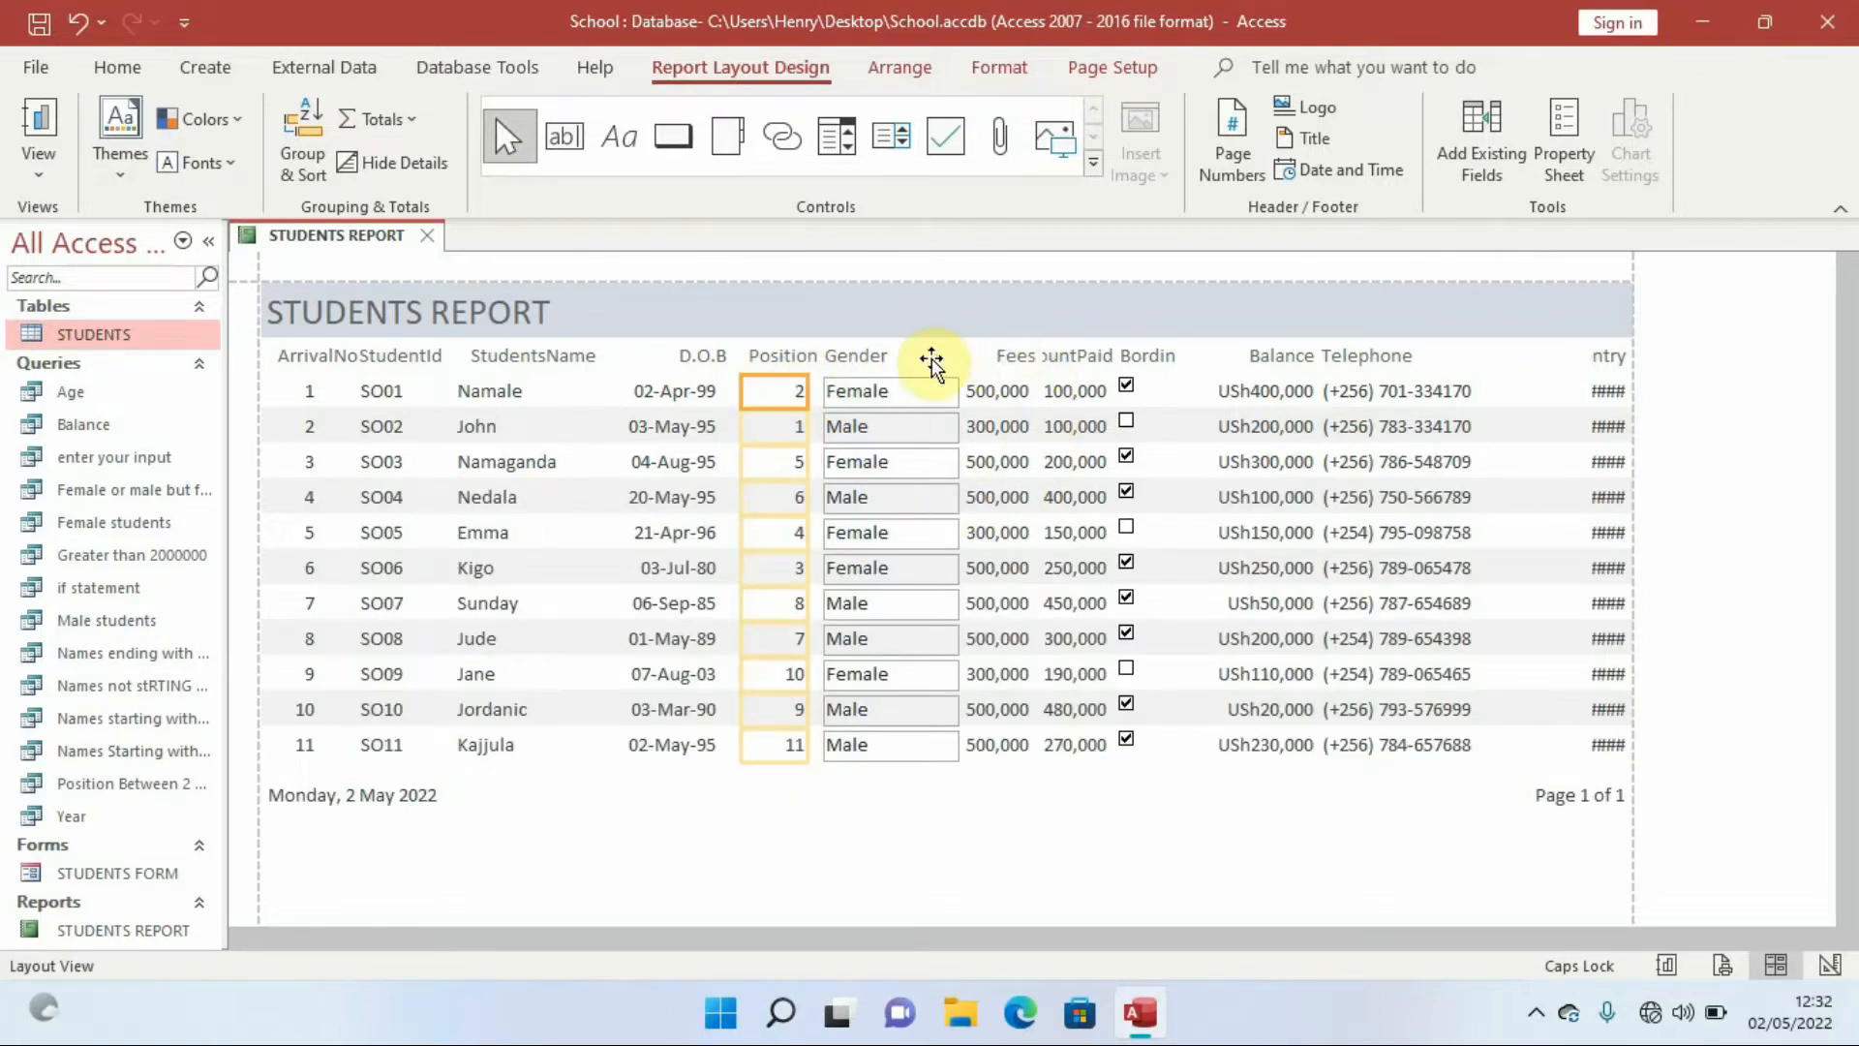
{"action": "left_click", "coordinate": [1012, 356]}
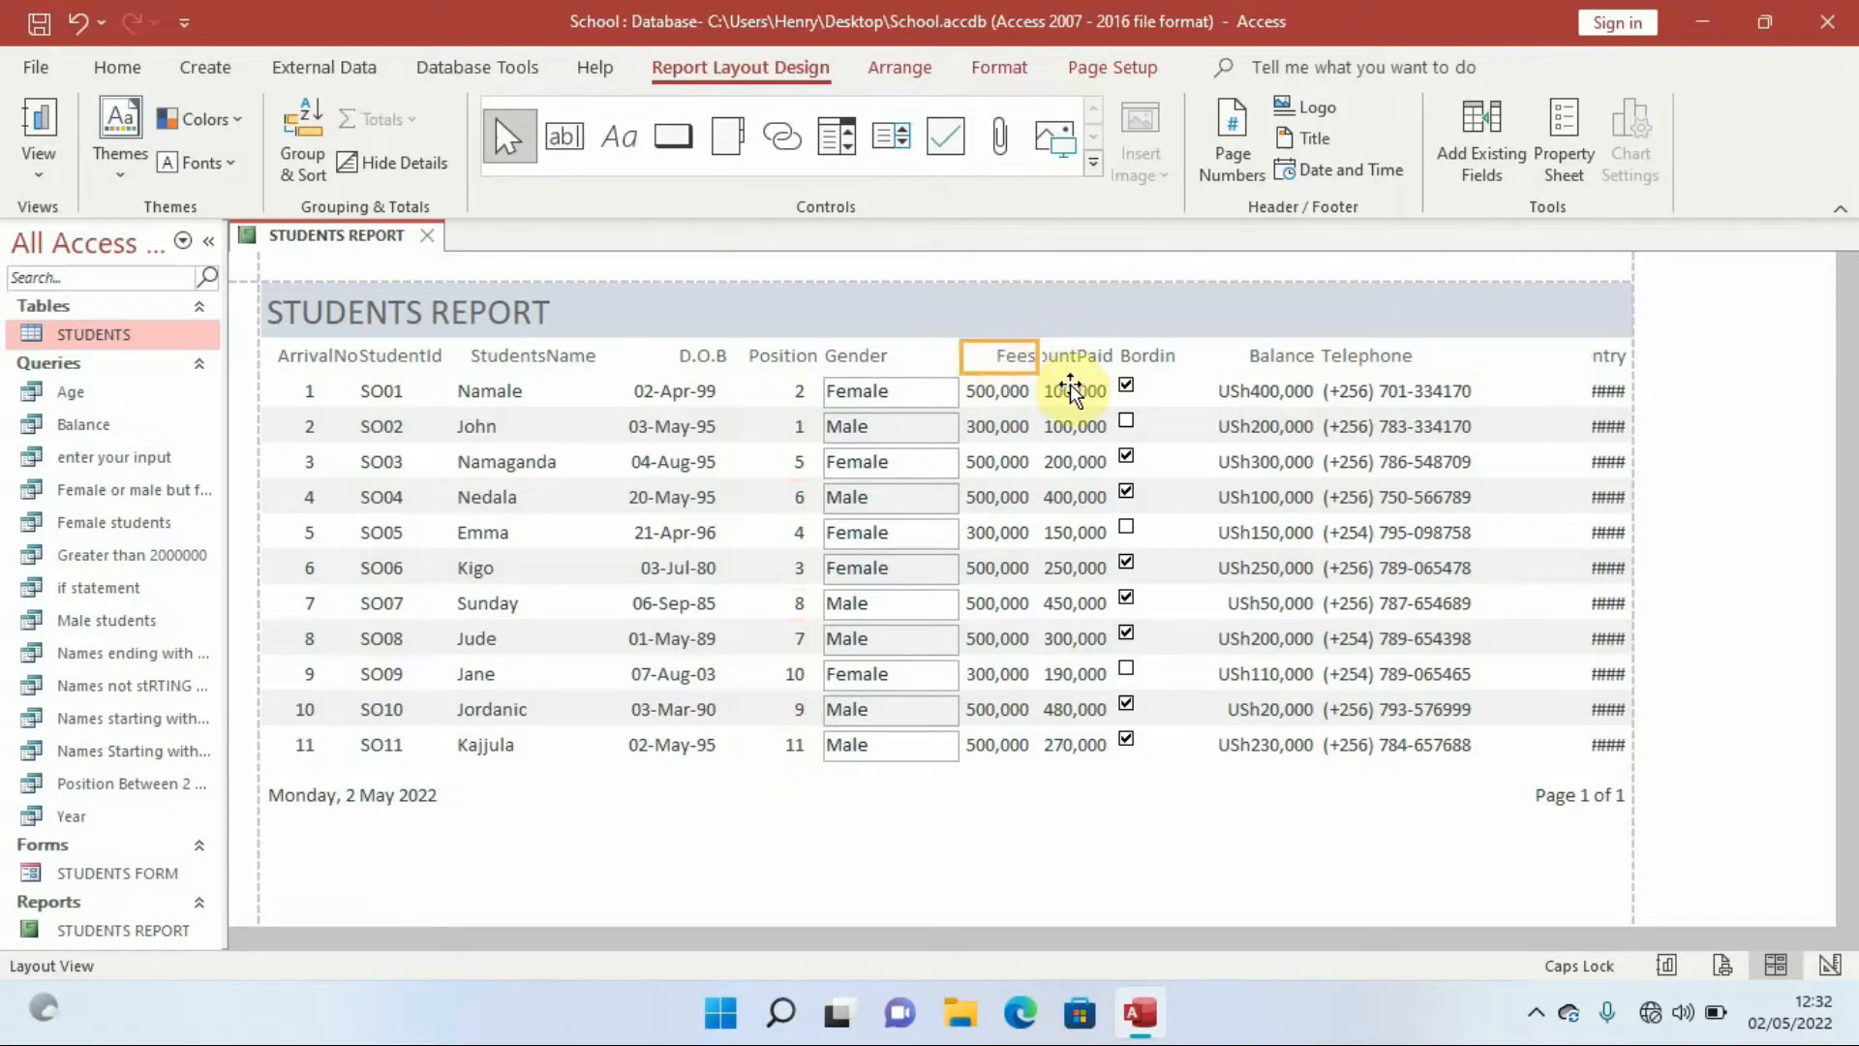
{"action": "left_click", "coordinate": [1061, 354]}
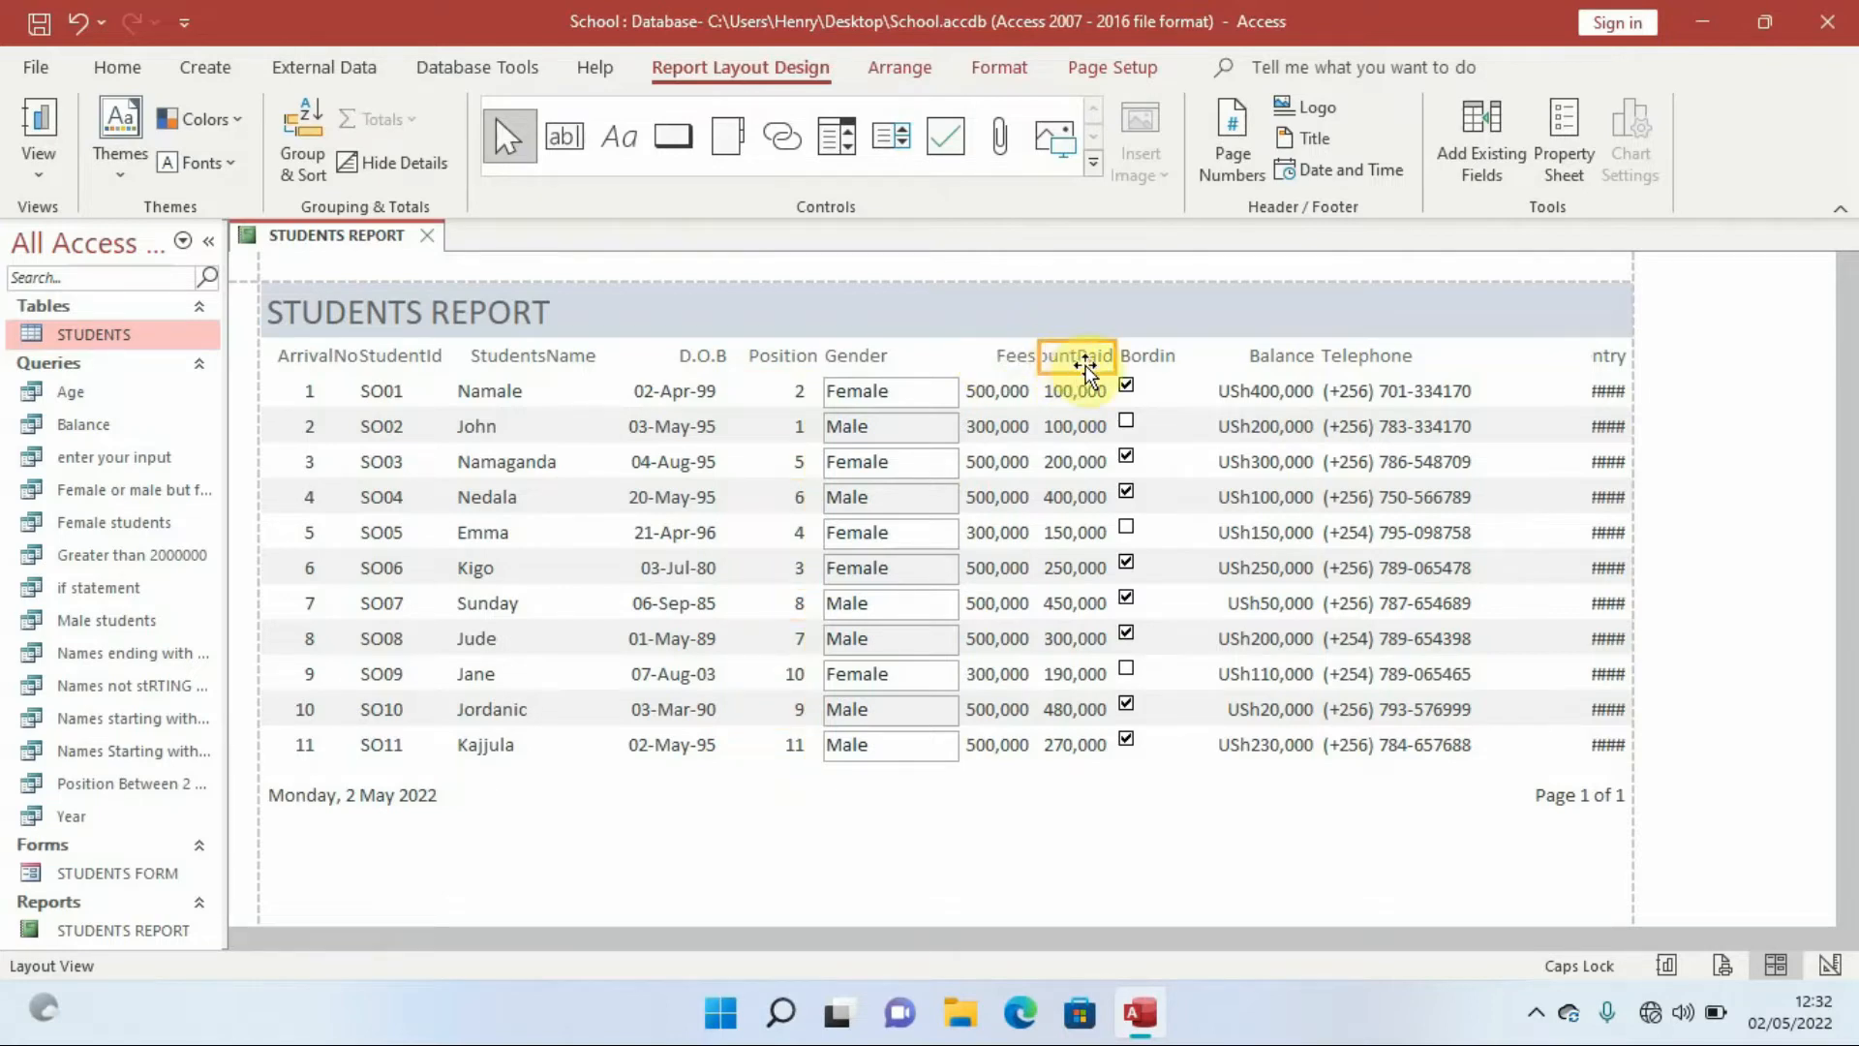
{"action": "left_click", "coordinate": [1142, 361]}
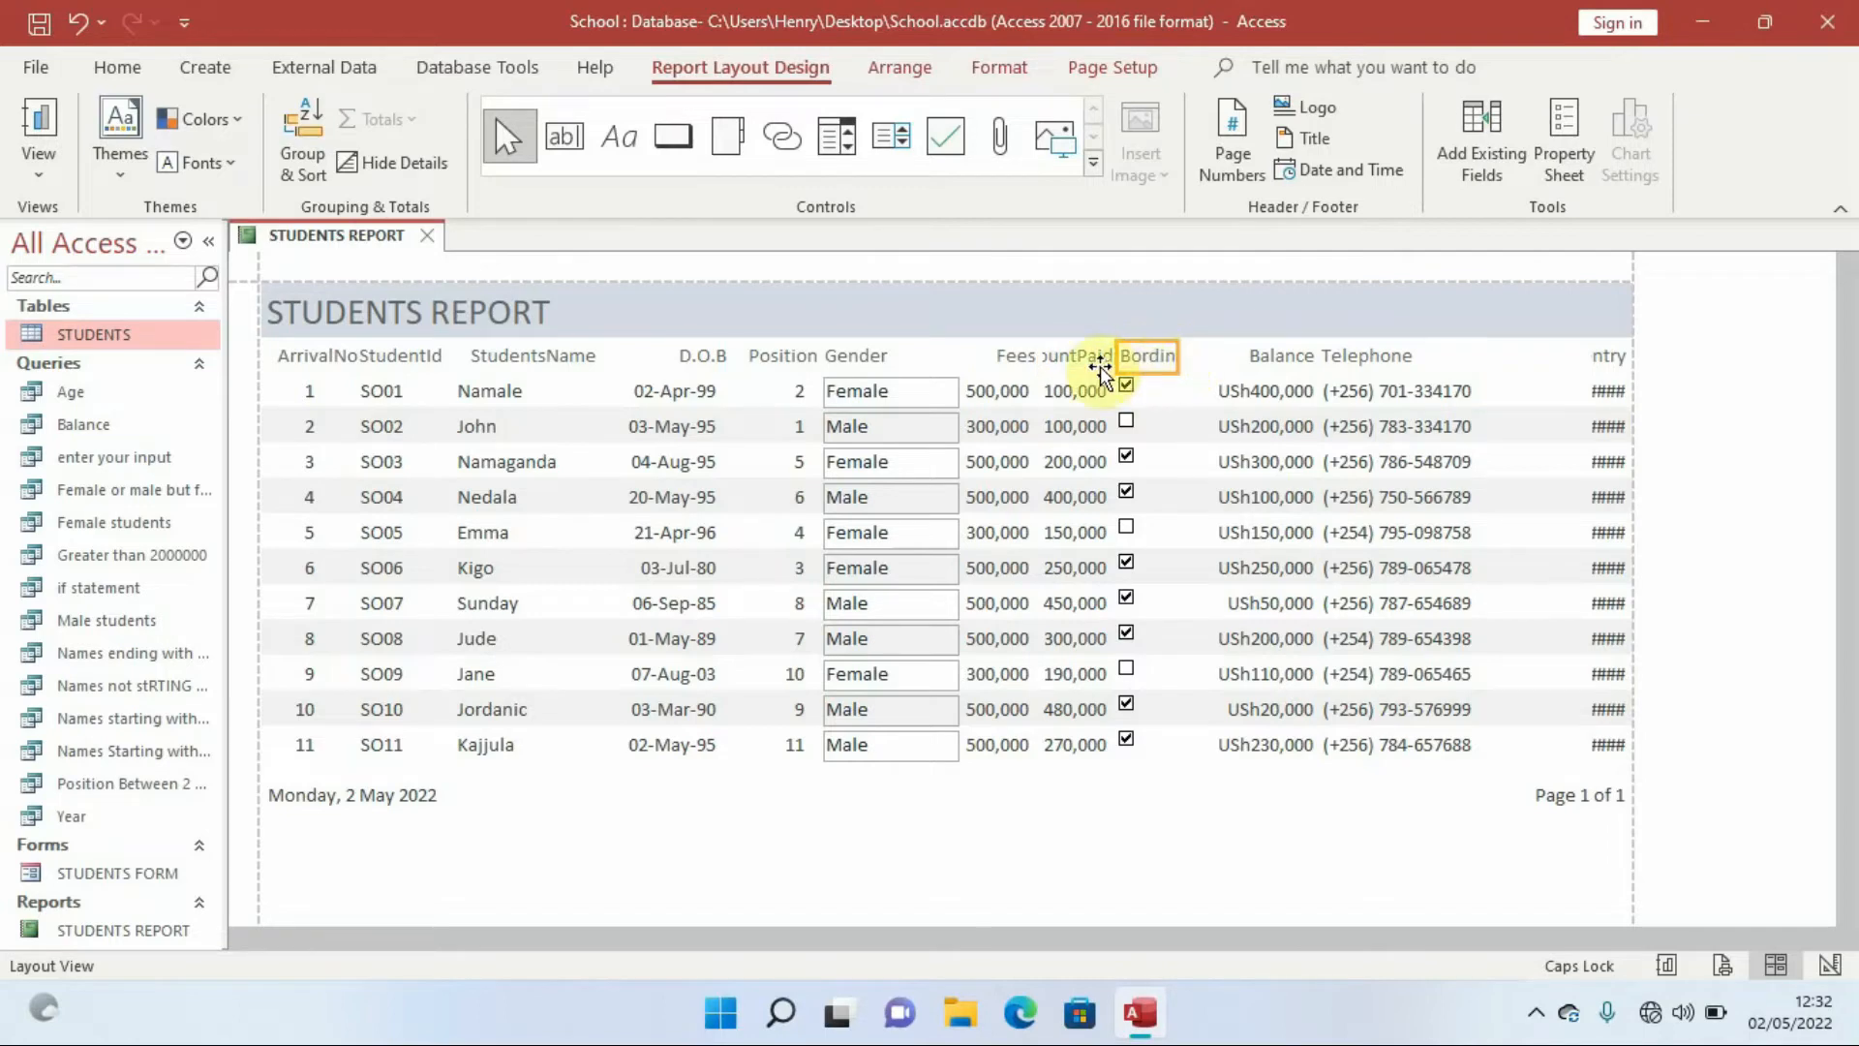
- Narrow the Gender heading and its column of values to fit their contents, freeing space beside the Fees column
{"action": "left_click", "coordinate": [898, 374]}
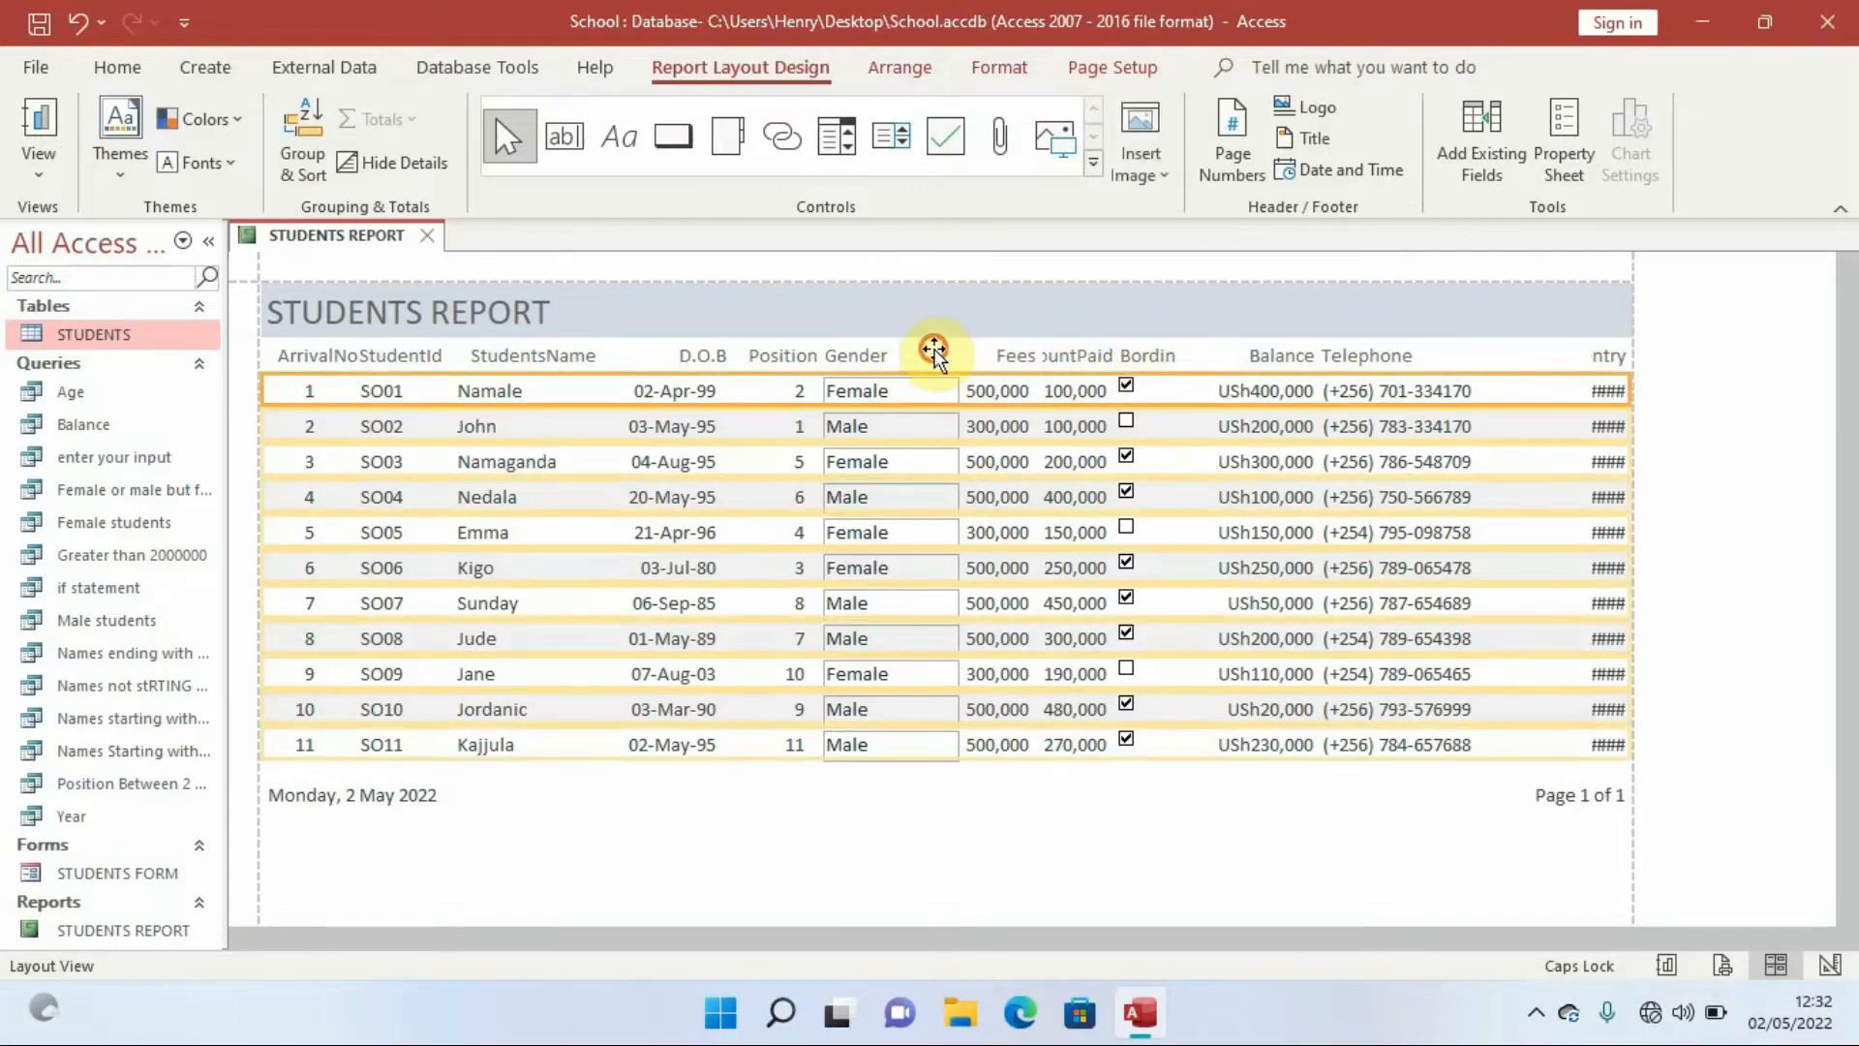
{"action": "left_click", "coordinate": [949, 353]}
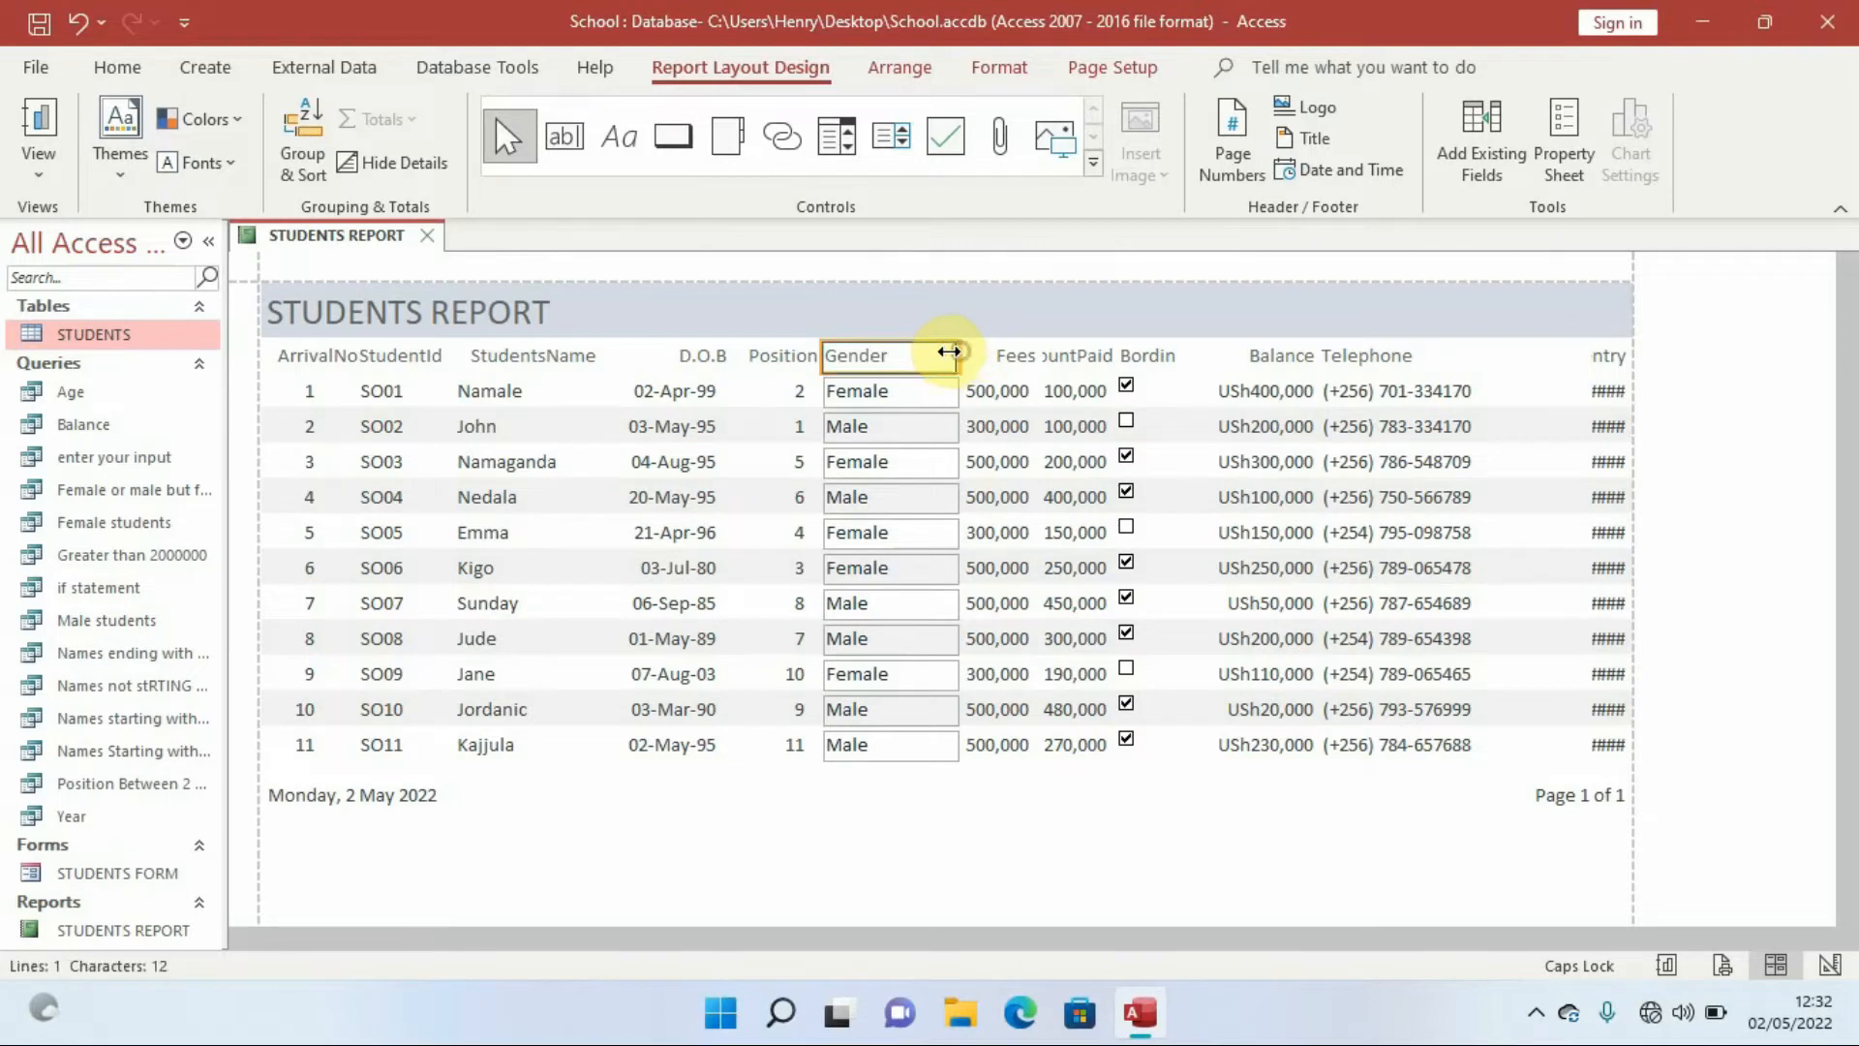
{"action": "mouse_move", "coordinate": [906, 357]}
{"action": "left_mouse_down"}
{"action": "mouse_move", "coordinate": [957, 391]}
{"action": "mouse_move", "coordinate": [913, 387]}
{"action": "left_mouse_up"}
{"action": "left_click", "coordinate": [951, 391]}
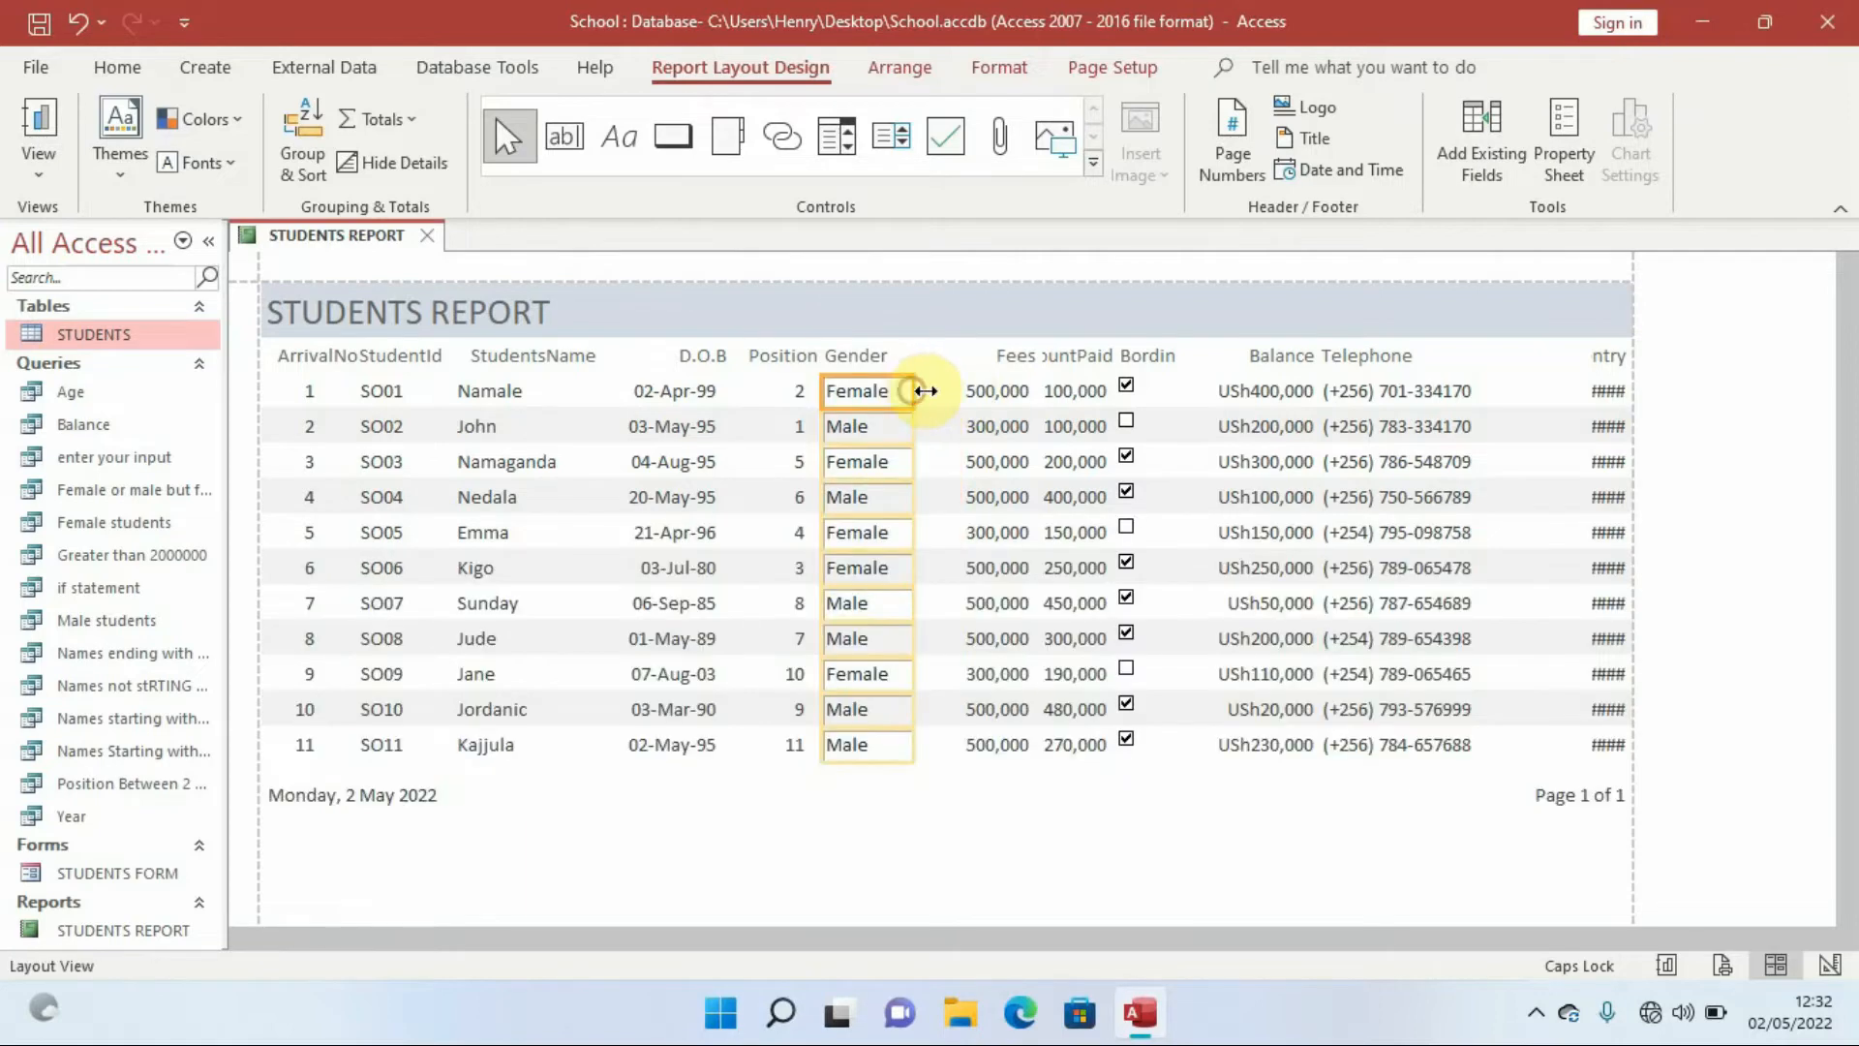
- Shift the Fees heading and values toward the Gender column, and widen the AmountPaid heading to fit its full name
{"action": "left_click", "coordinate": [973, 360]}
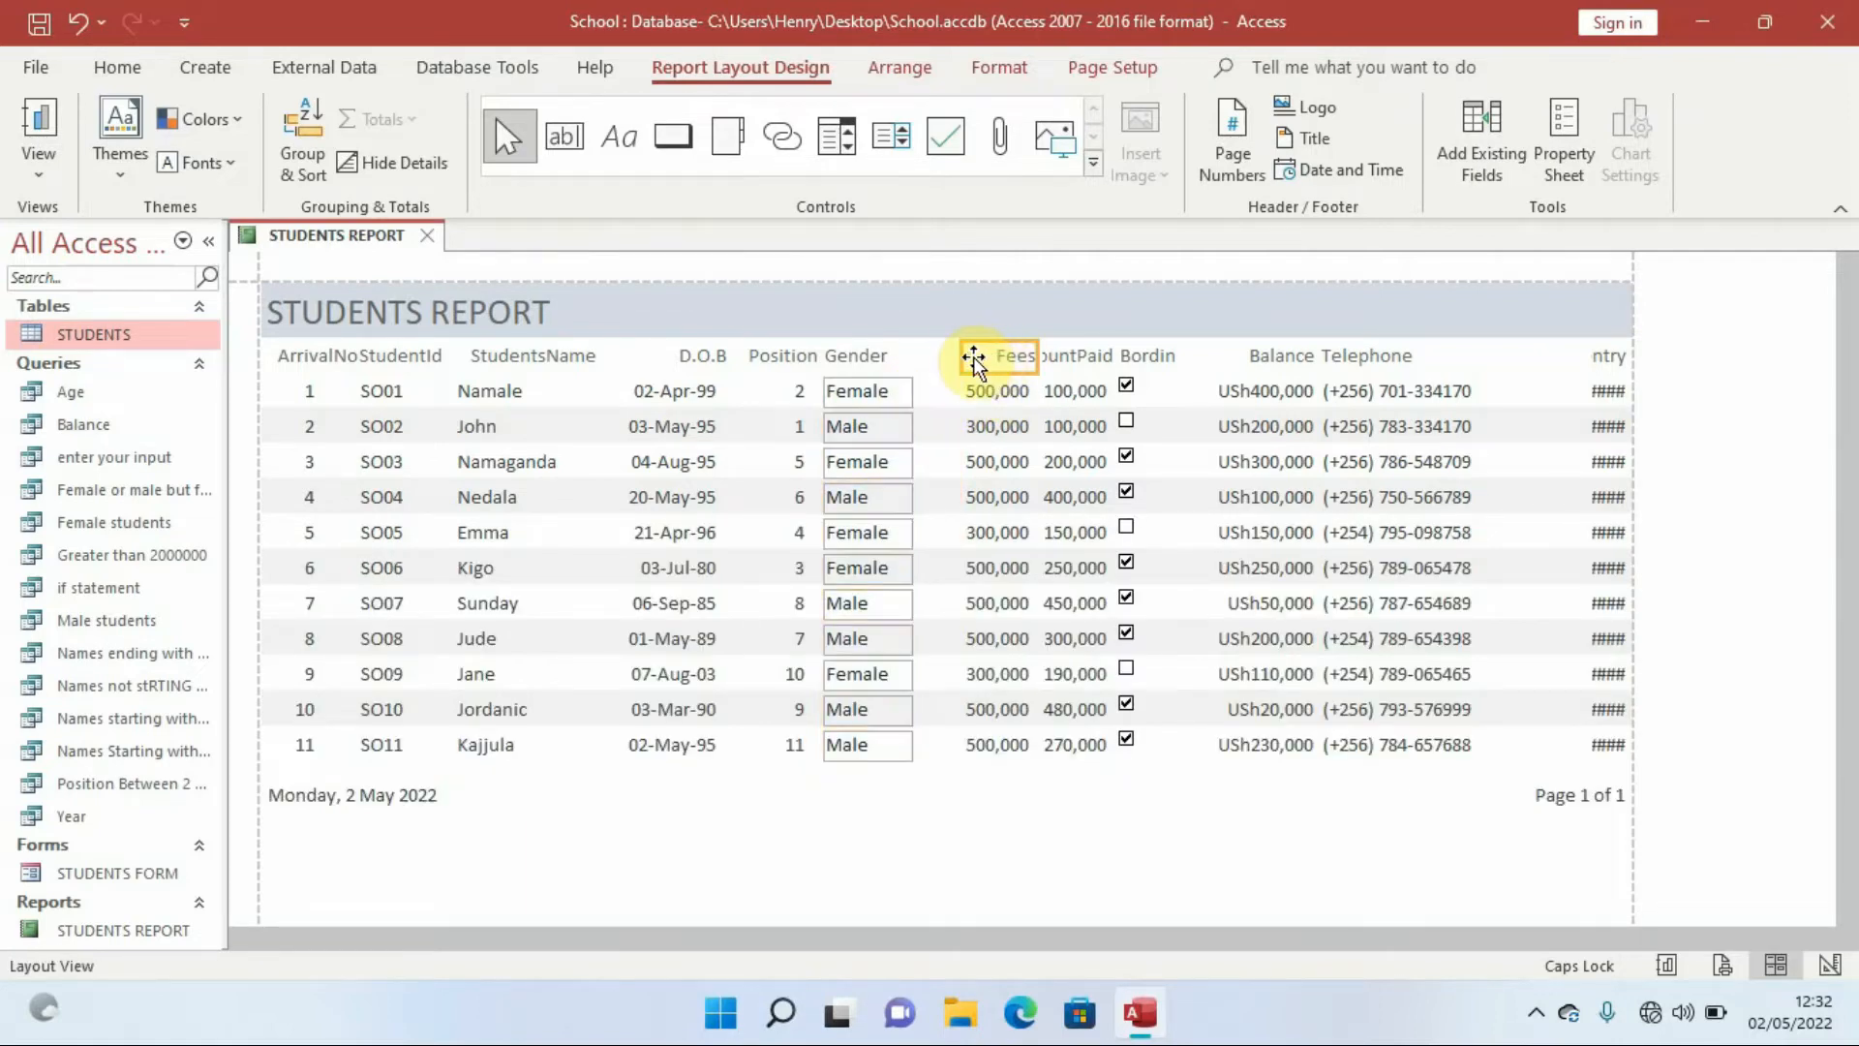
{"action": "left_click_drag", "start_coordinate": [965, 355], "coordinate": [923, 388]}
{"action": "left_click", "coordinate": [1007, 392]}
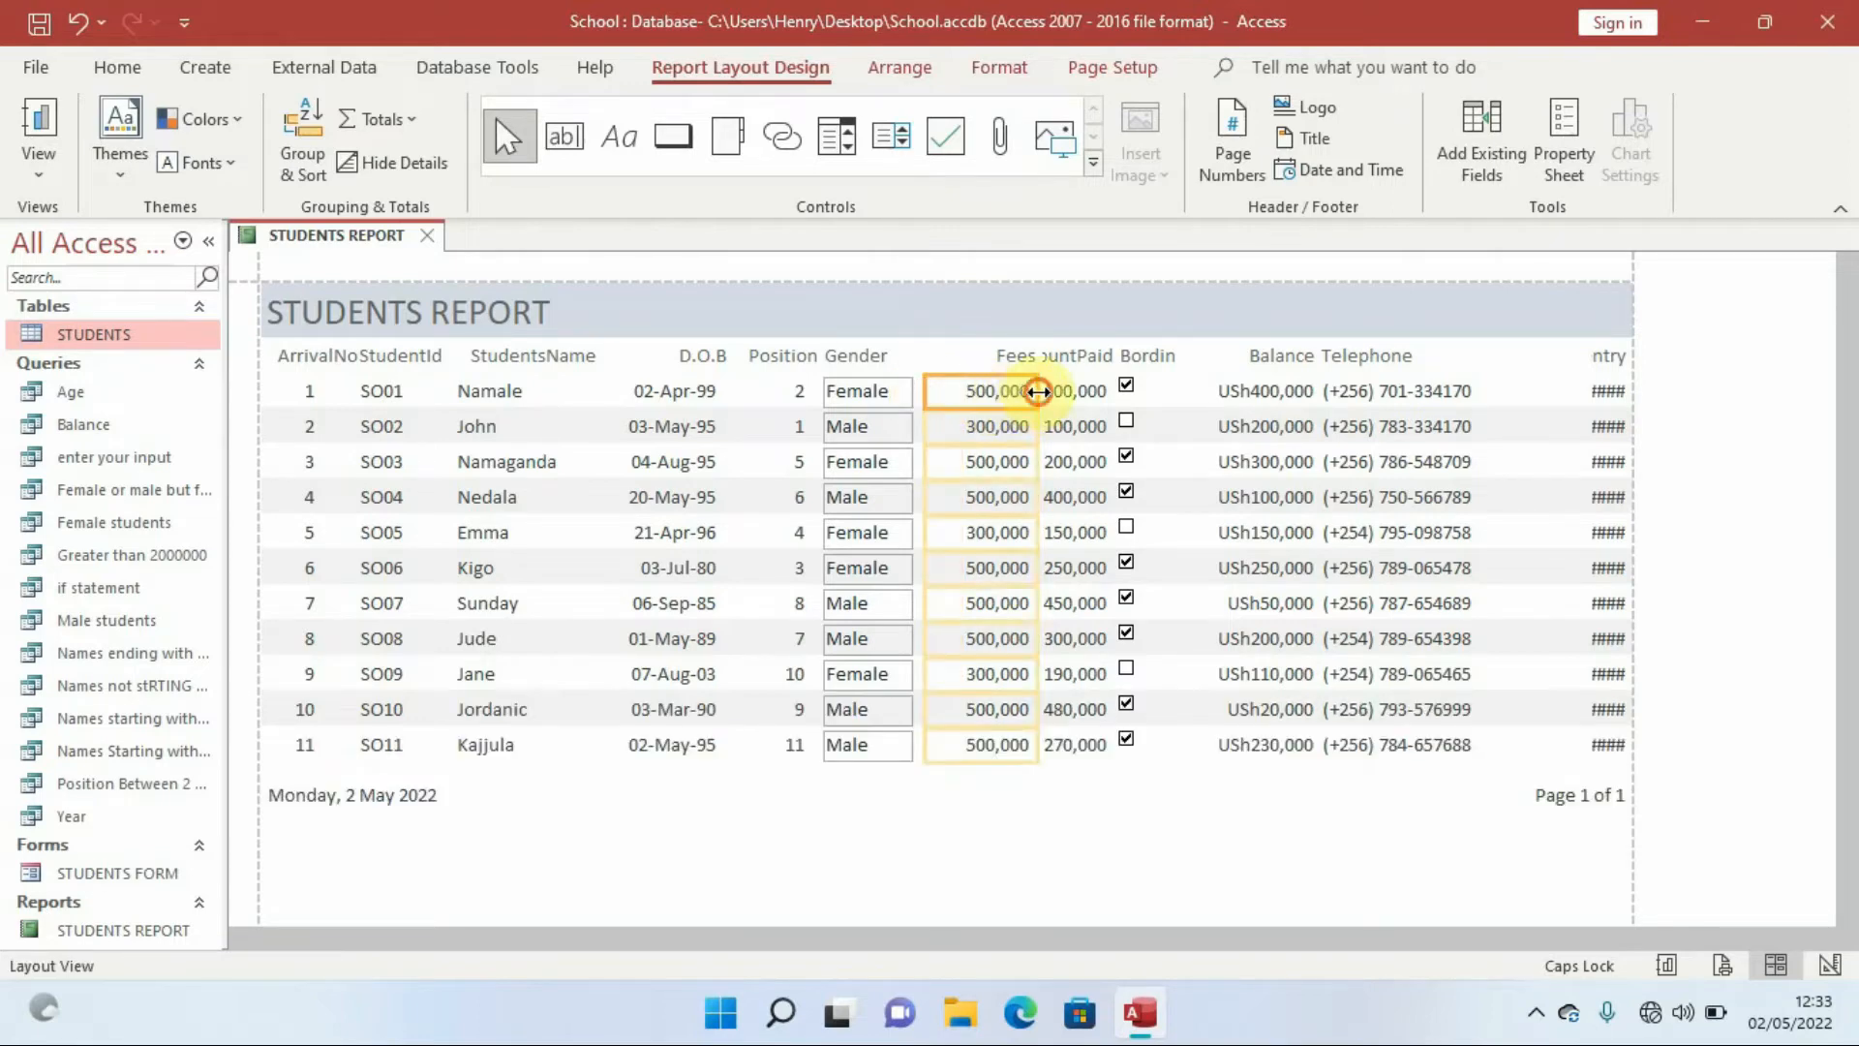
{"action": "left_click_drag", "start_coordinate": [1037, 391], "coordinate": [1013, 391]}
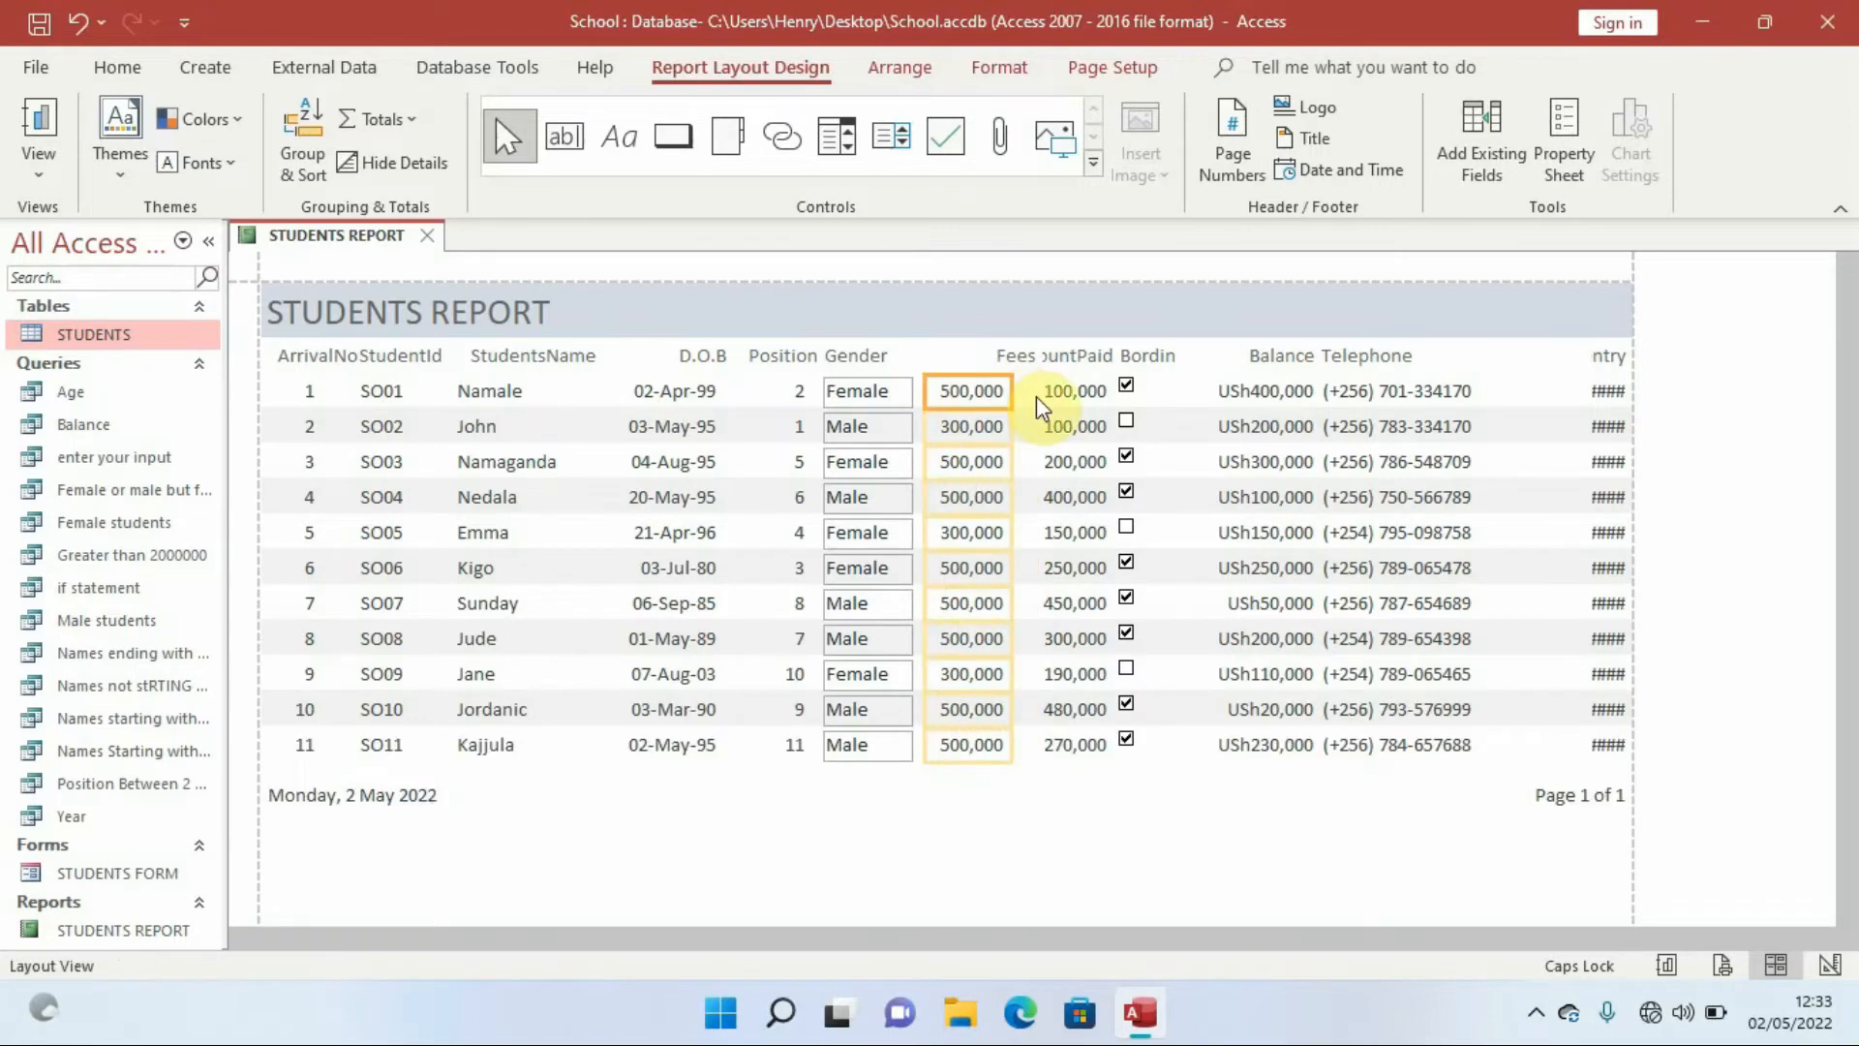
{"action": "left_click", "coordinate": [988, 362]}
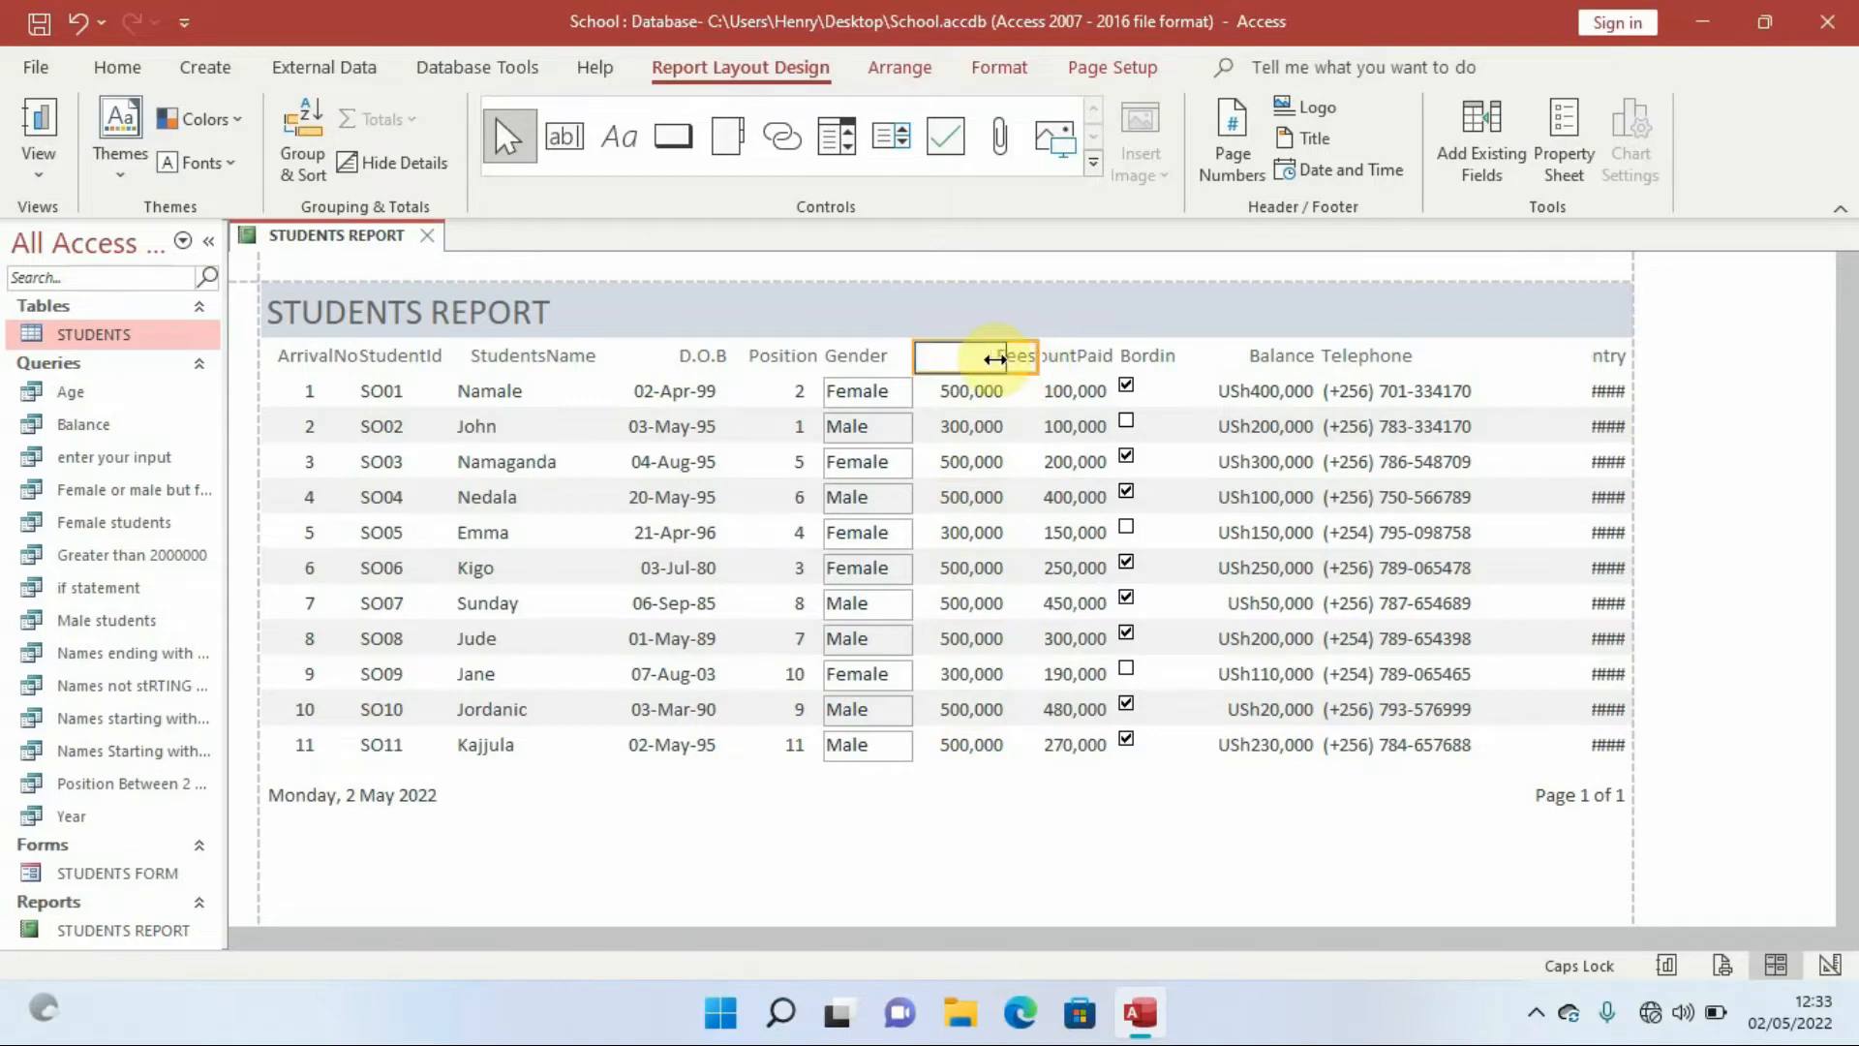
{"action": "left_click_drag", "start_coordinate": [994, 359], "coordinate": [1005, 358]}
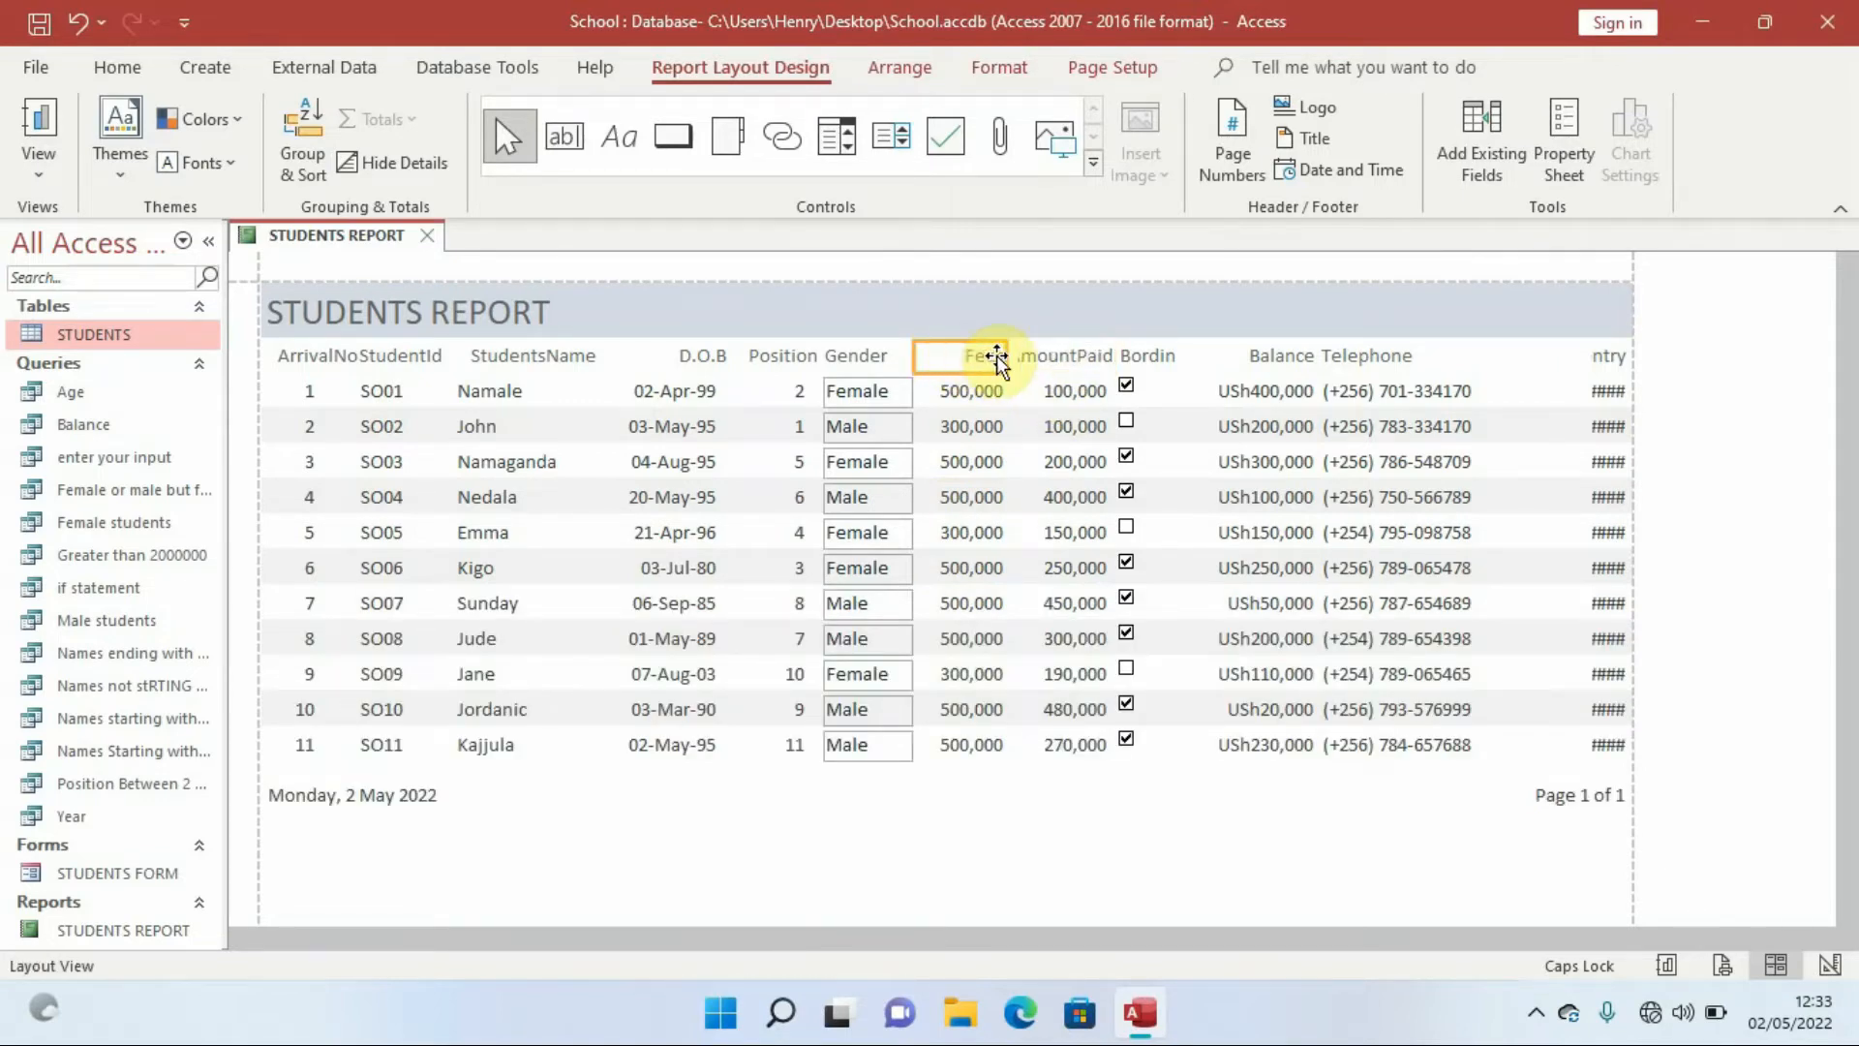
{"action": "left_click_drag", "start_coordinate": [1004, 357], "coordinate": [987, 359]}
{"action": "left_click", "coordinate": [1023, 361]}
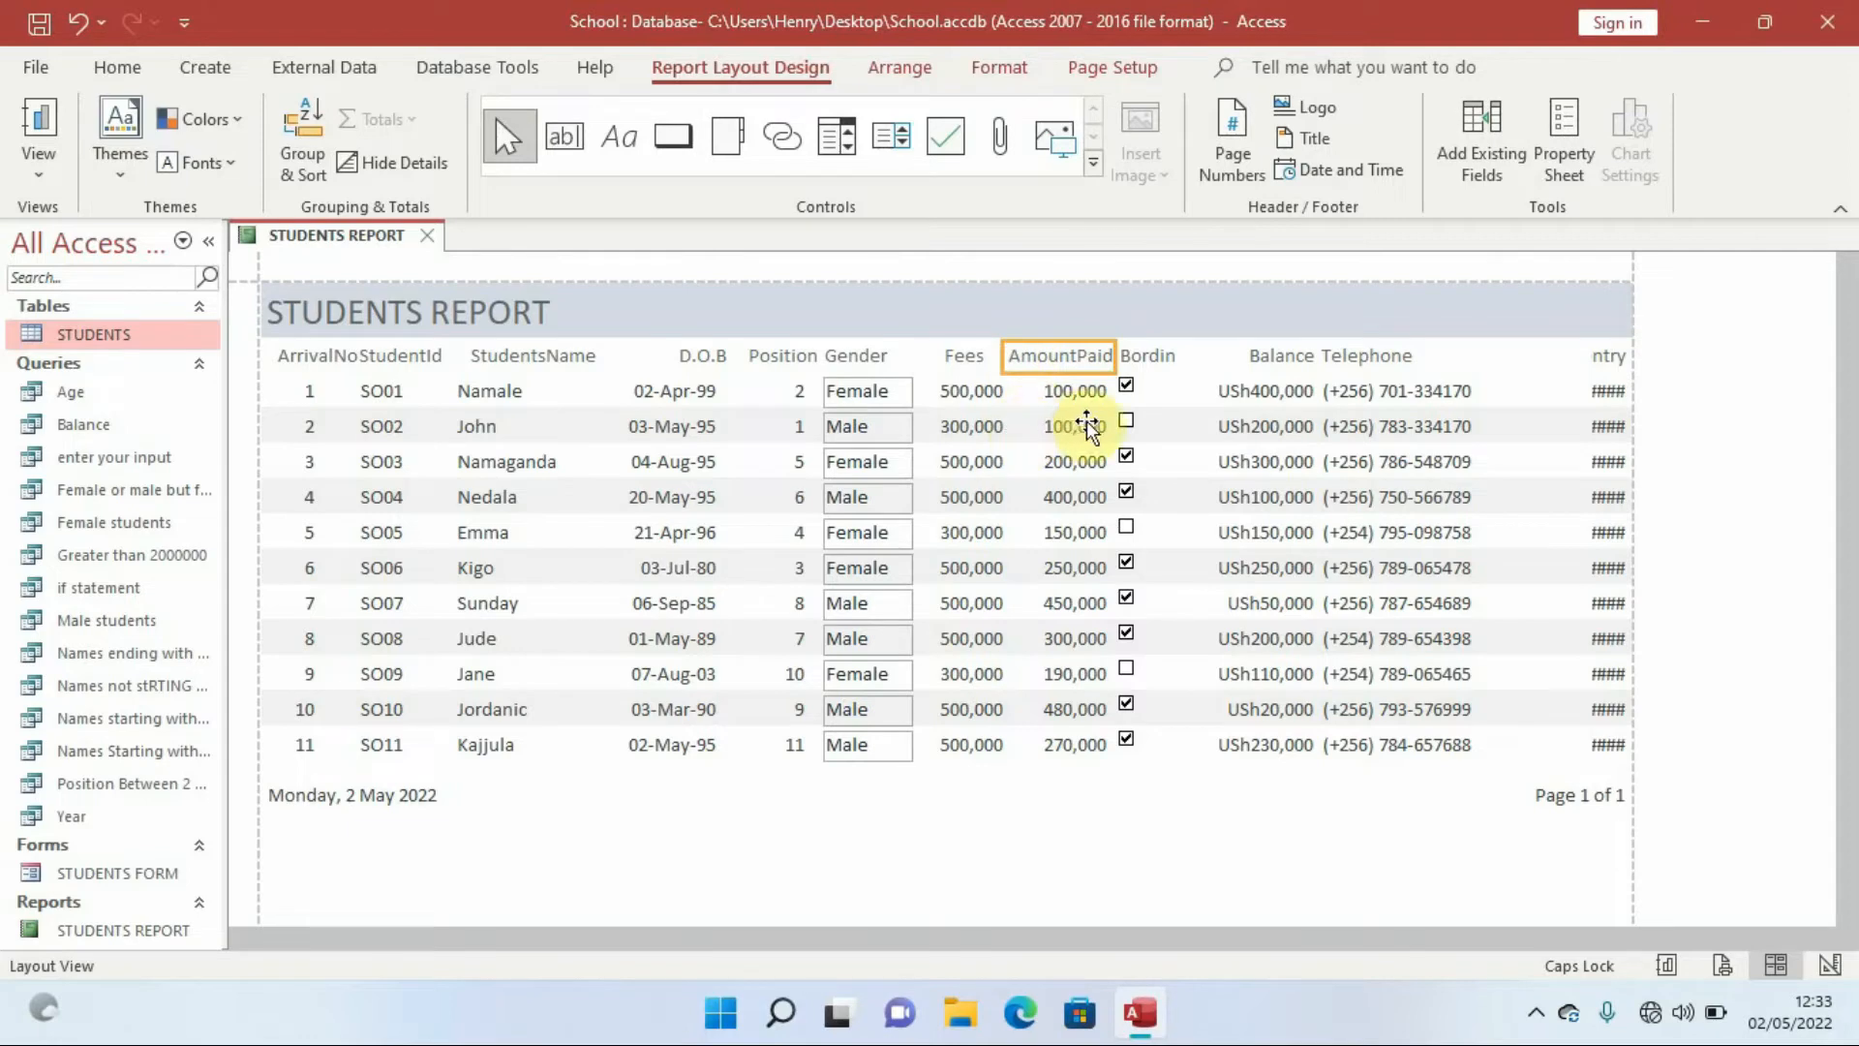
- Widen the boarding section heading toward the Balance column, and trim the near edge of the Balance heading so they do not overlap
{"action": "left_click", "coordinate": [1159, 356]}
{"action": "left_click", "coordinate": [1176, 355]}
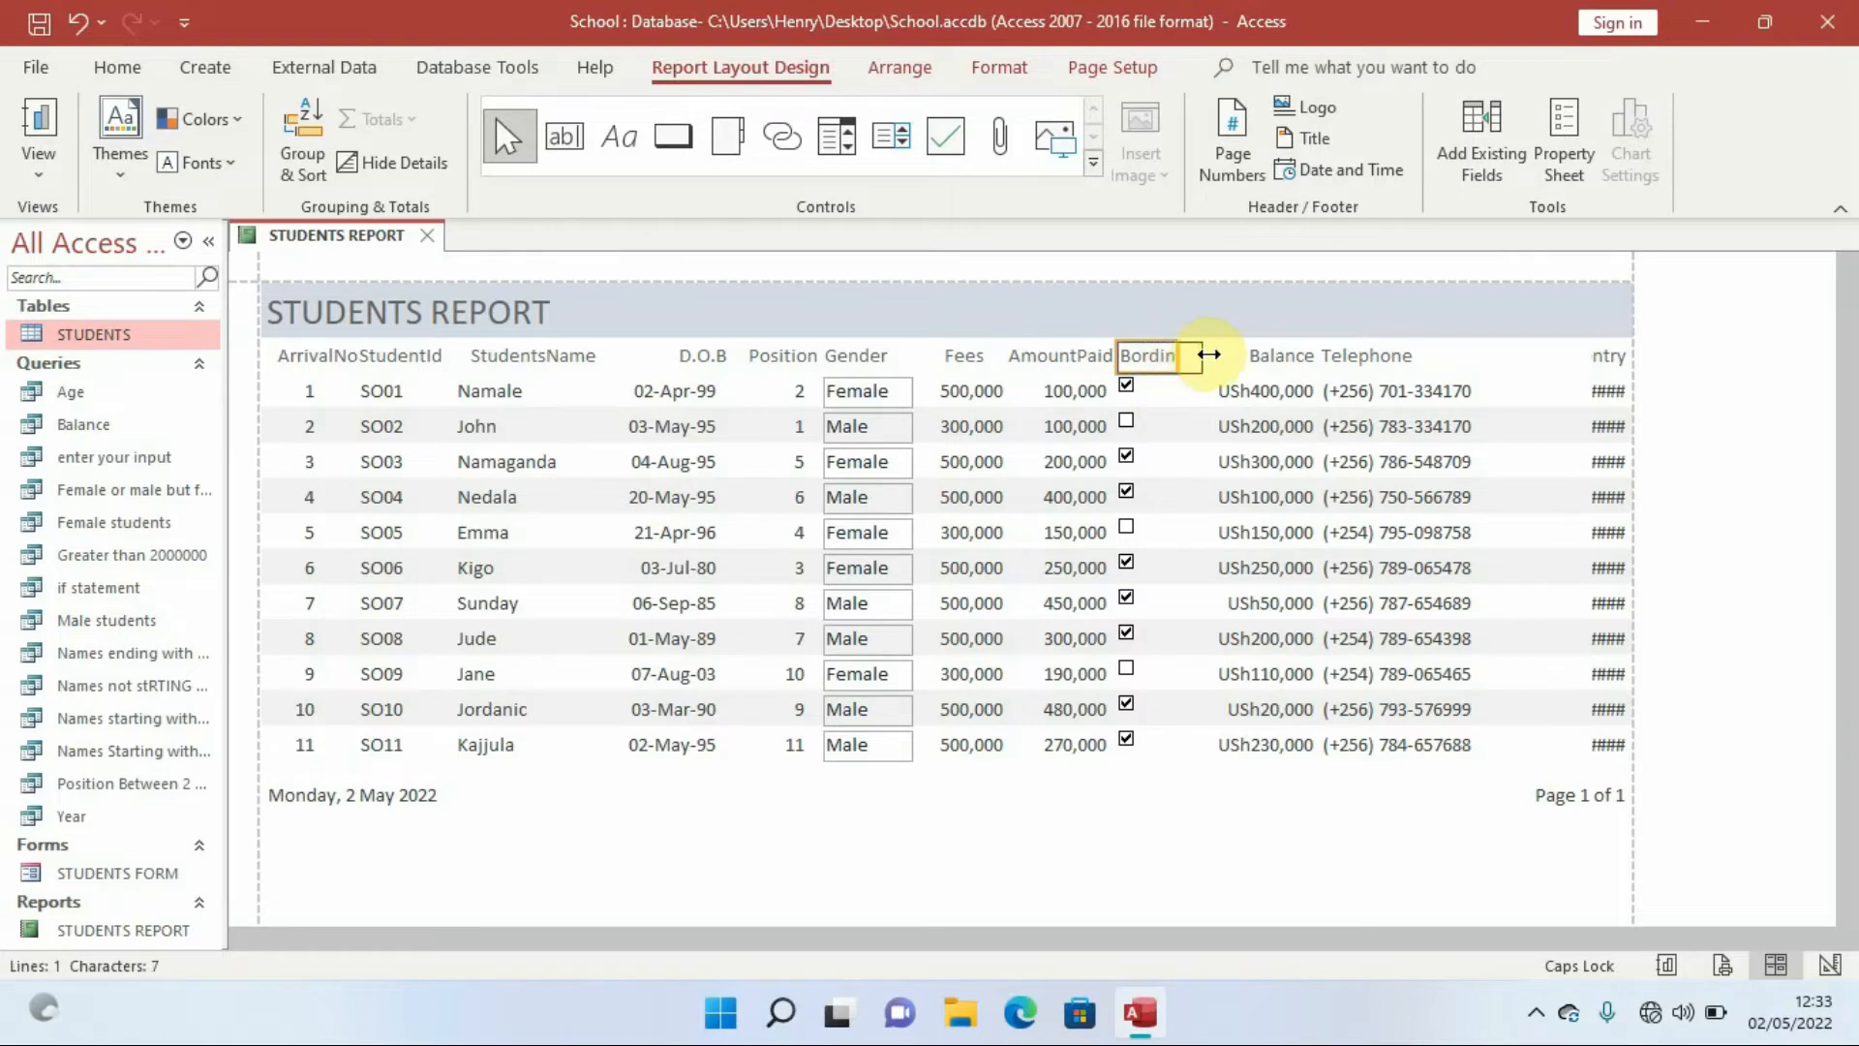
{"action": "left_click", "coordinate": [1218, 354]}
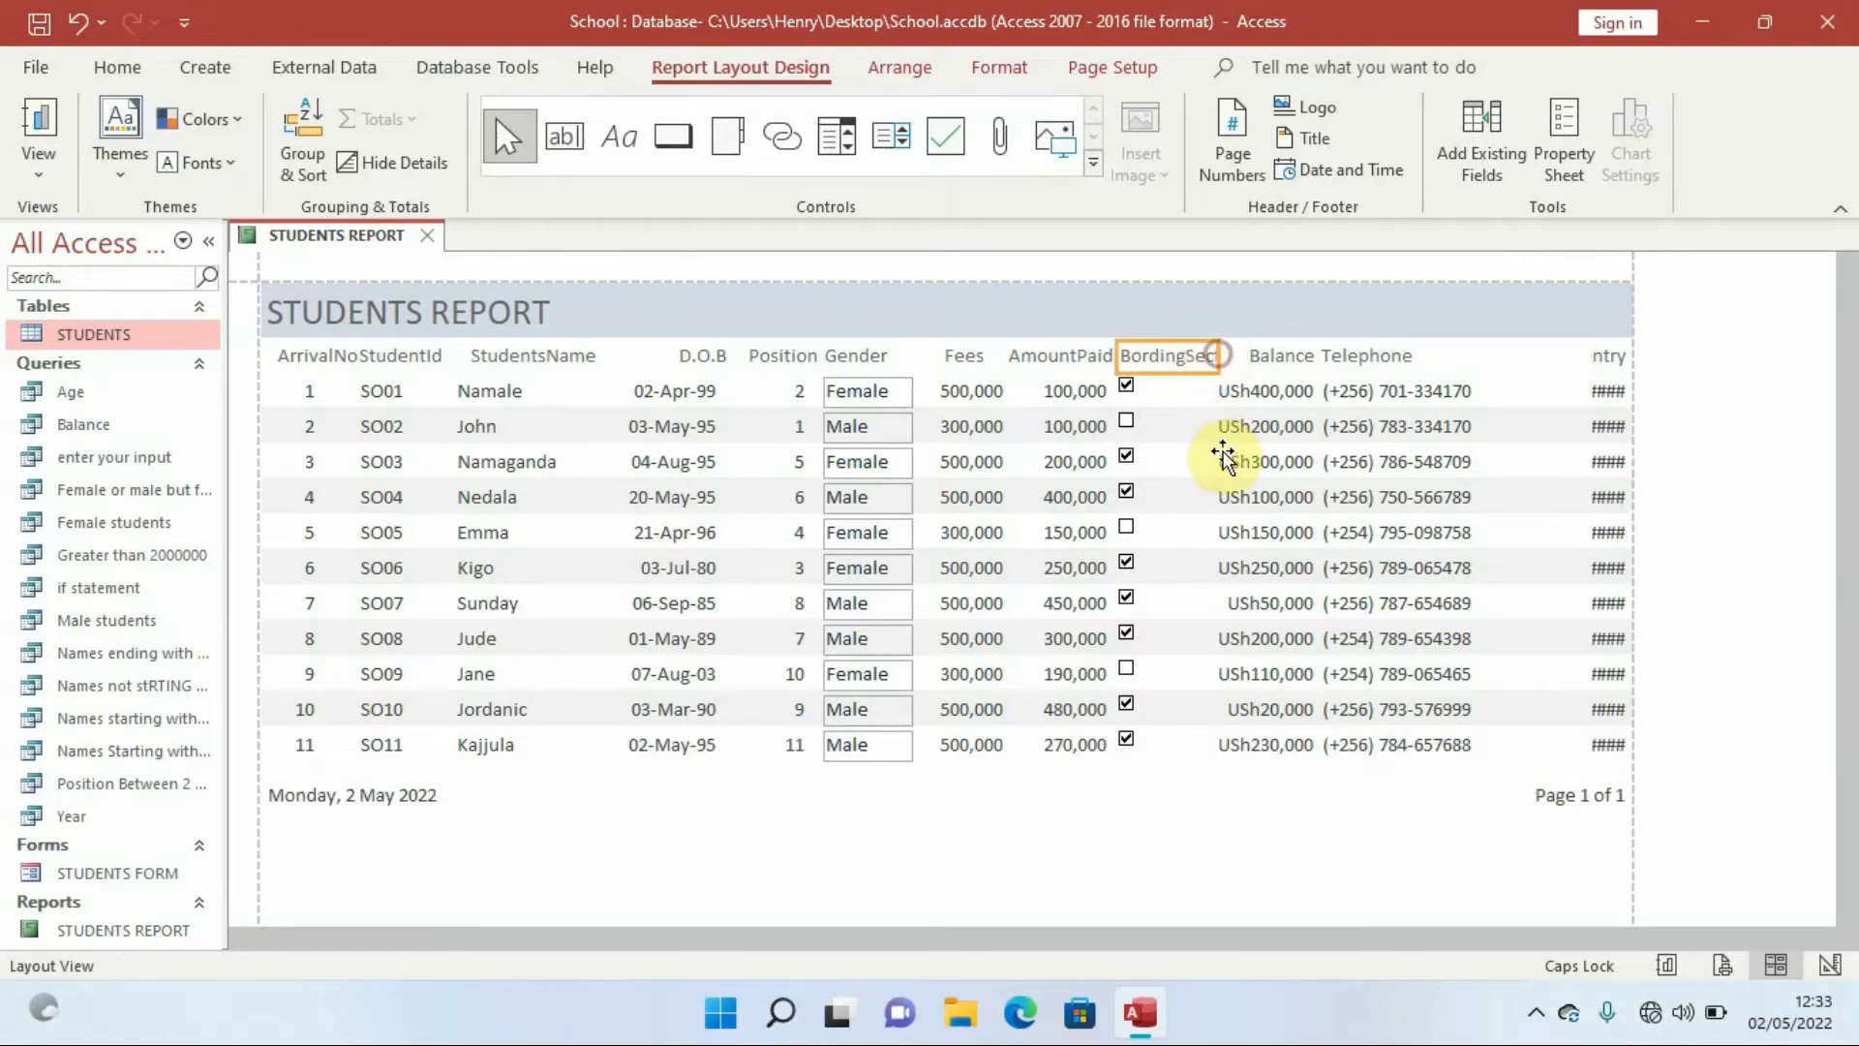
{"action": "left_click", "coordinate": [1220, 353]}
{"action": "left_click", "coordinate": [1226, 353]}
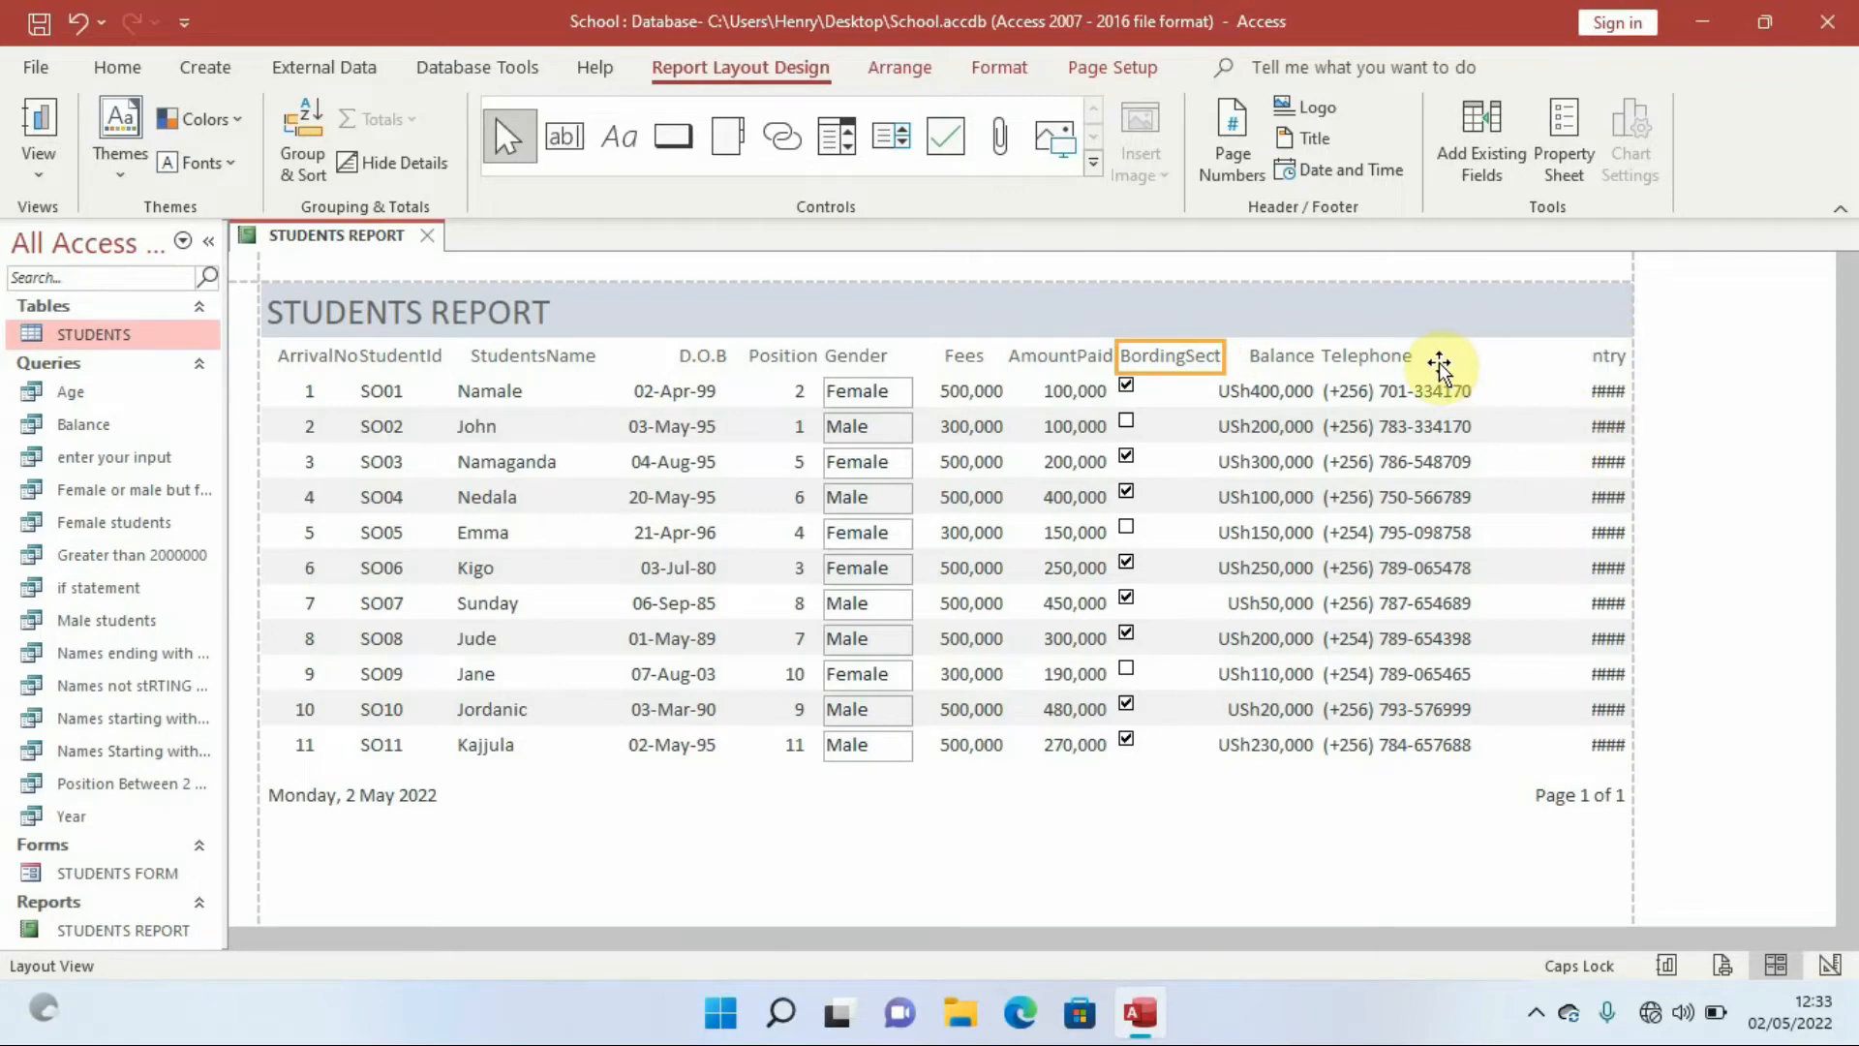
{"action": "left_click", "coordinate": [1258, 360]}
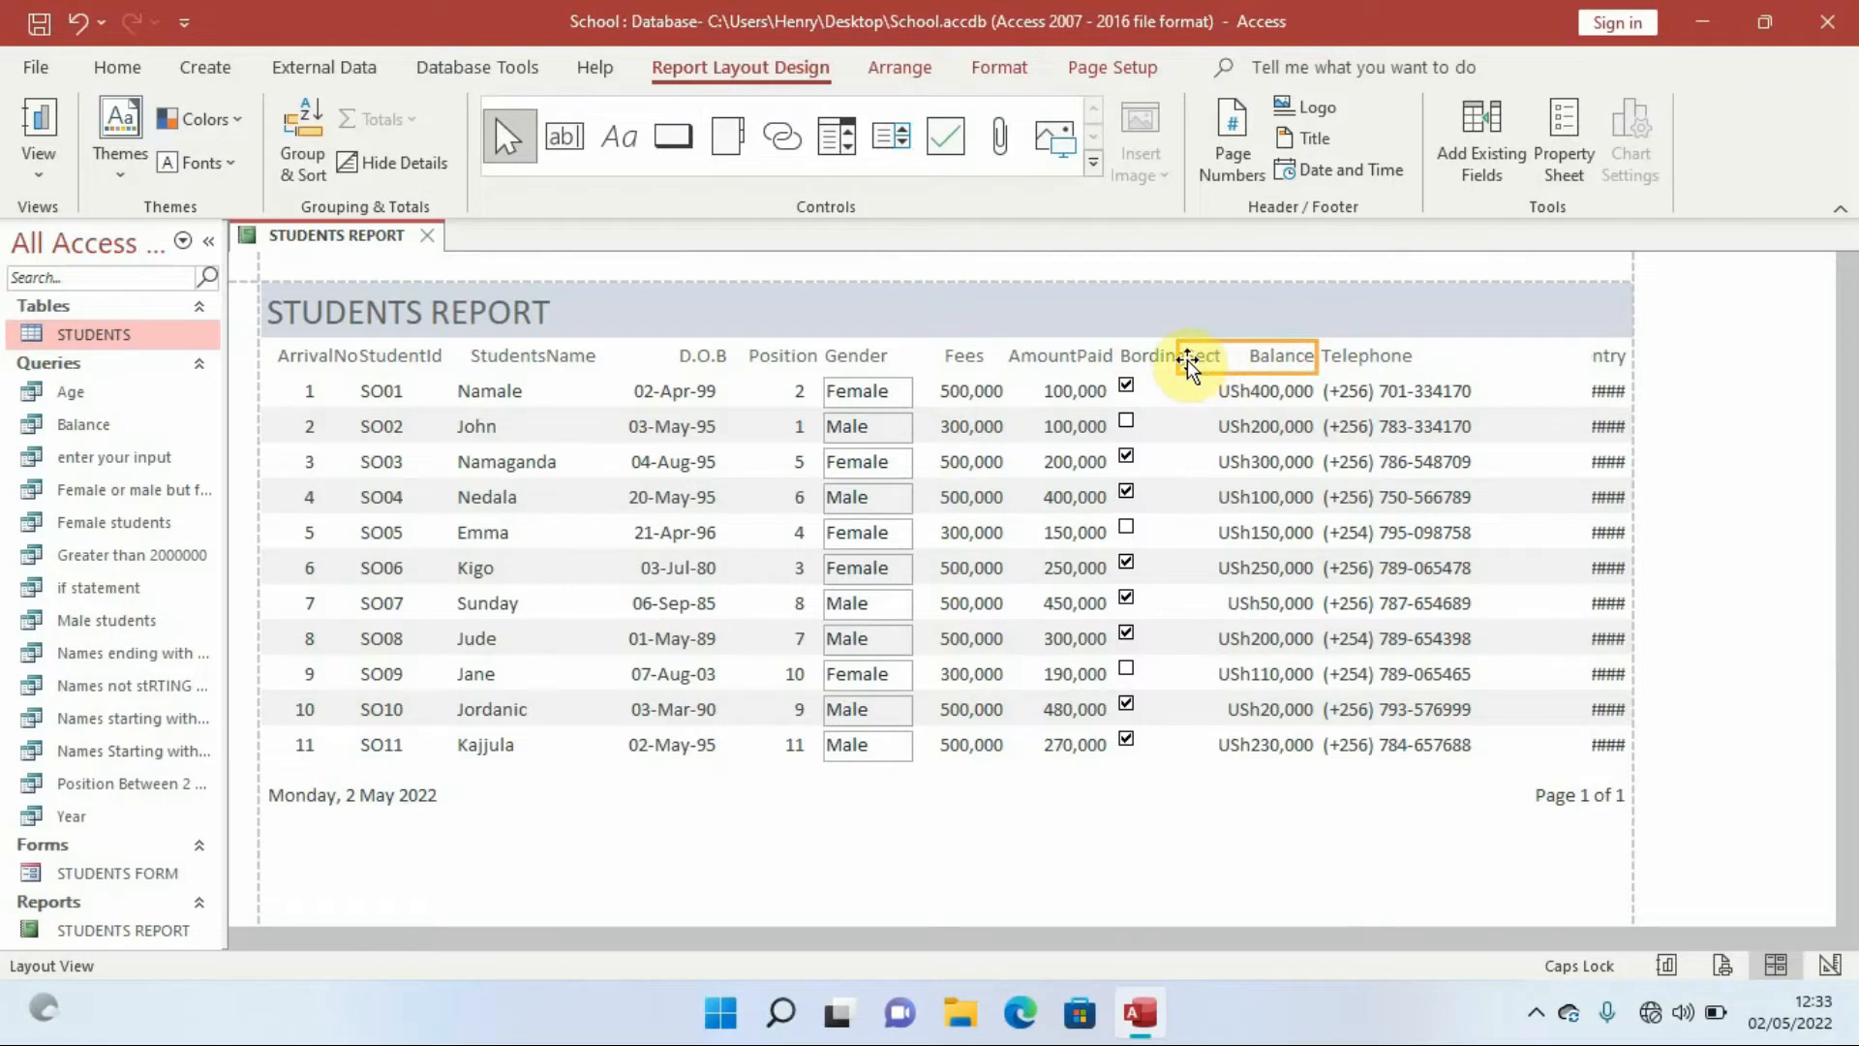
{"action": "left_click_drag", "start_coordinate": [1180, 357], "coordinate": [1235, 357]}
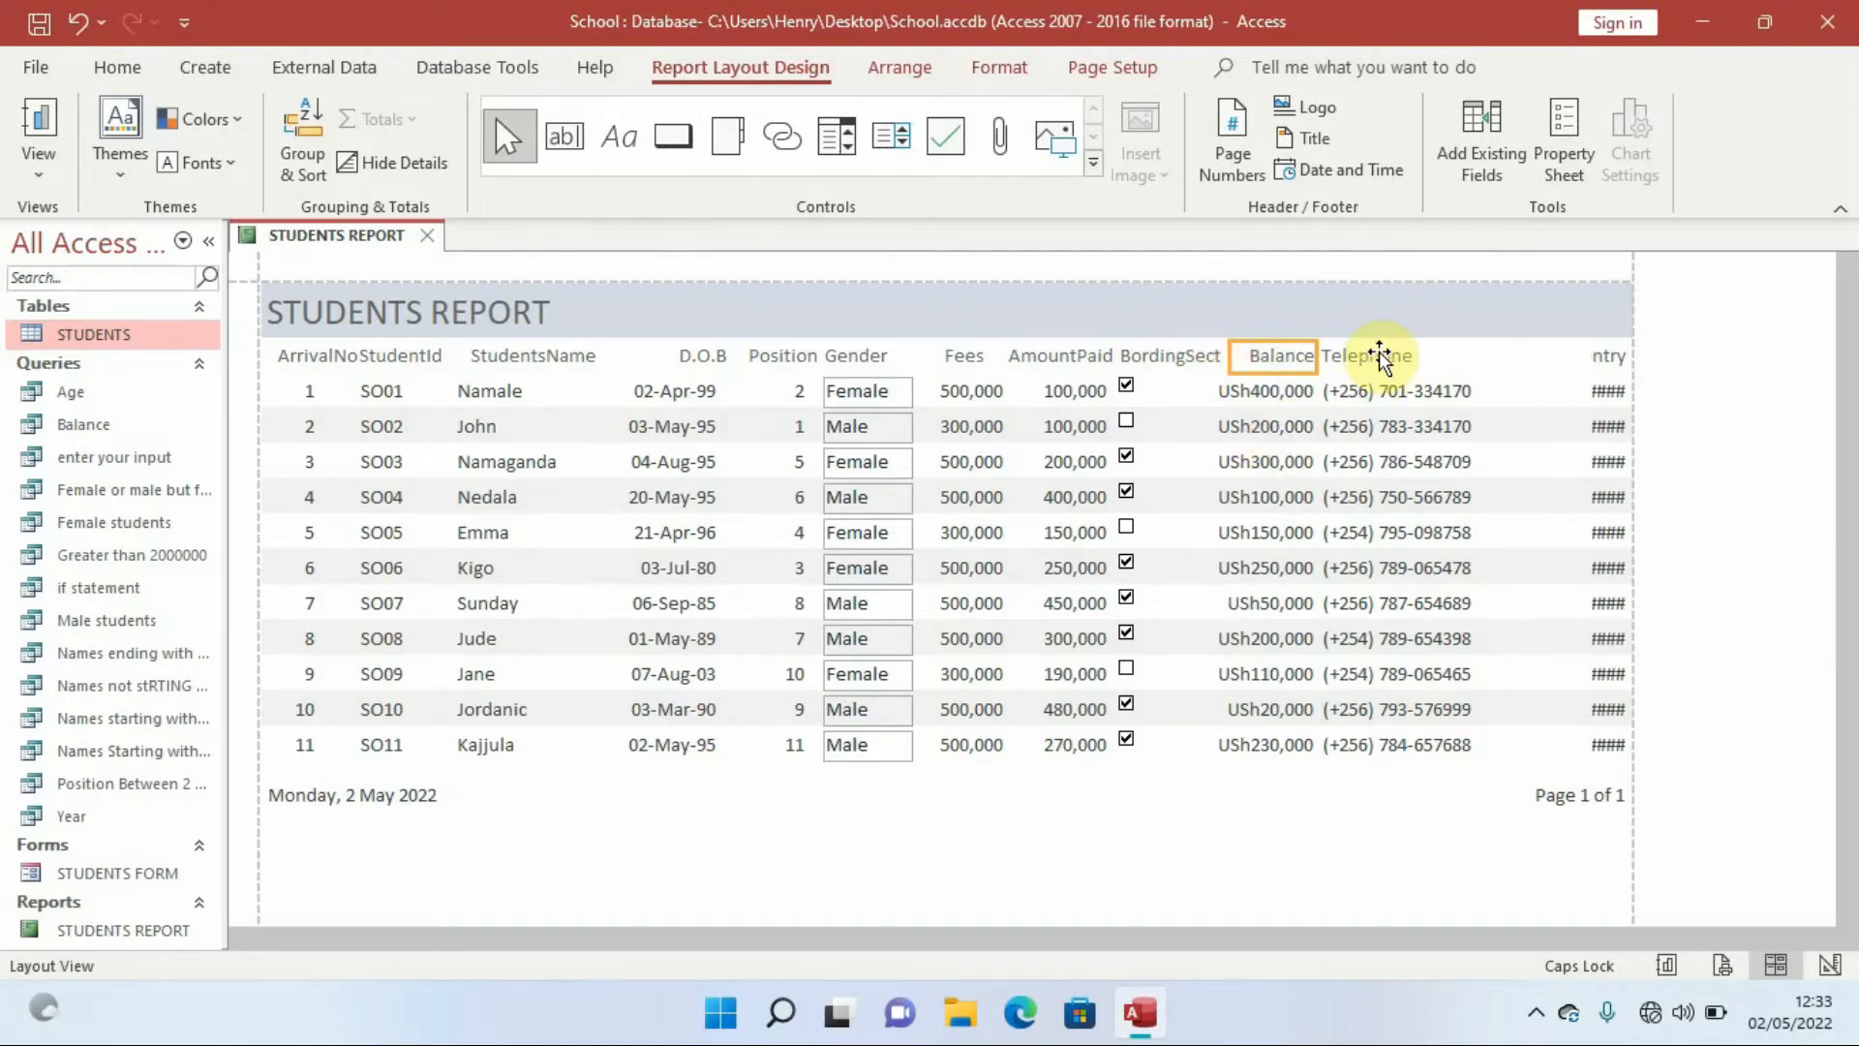
- Narrow the Telephone heading and its column of values to fit the phone numbers
{"action": "left_click", "coordinate": [1366, 358]}
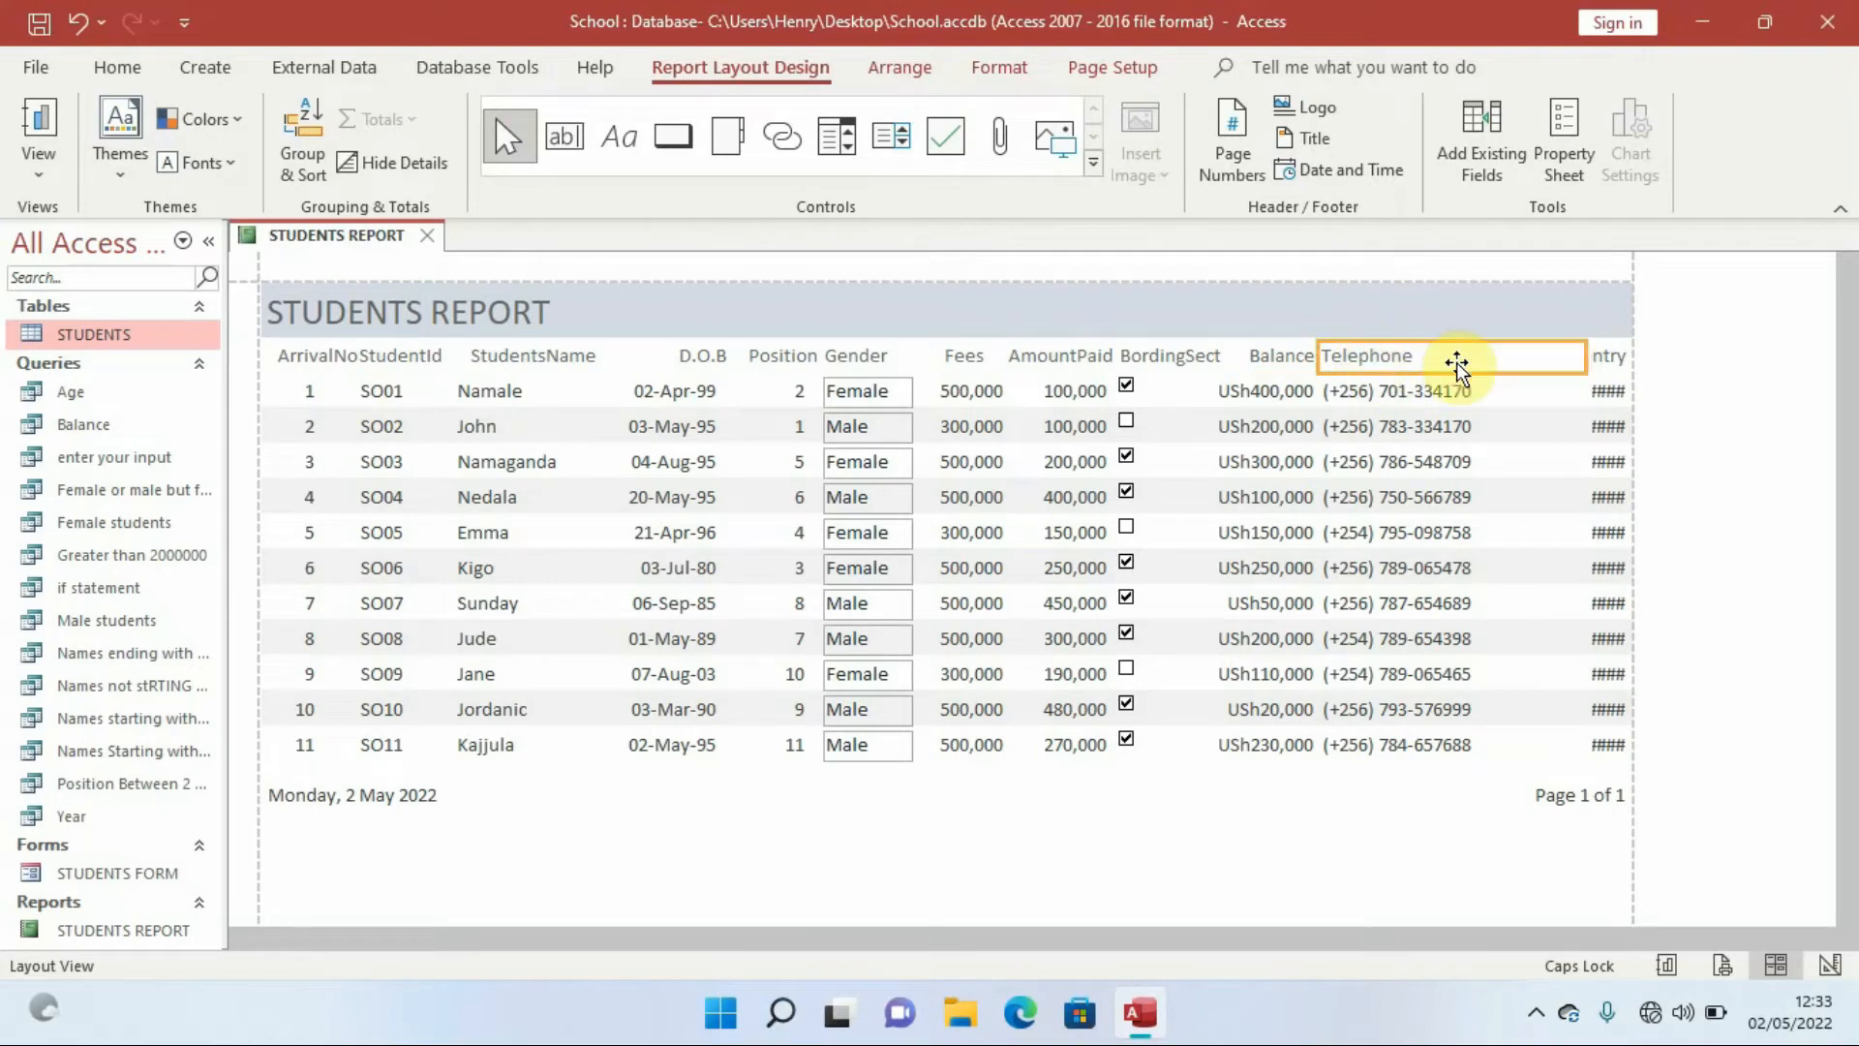
{"action": "left_click_drag", "start_coordinate": [1589, 357], "coordinate": [1485, 357]}
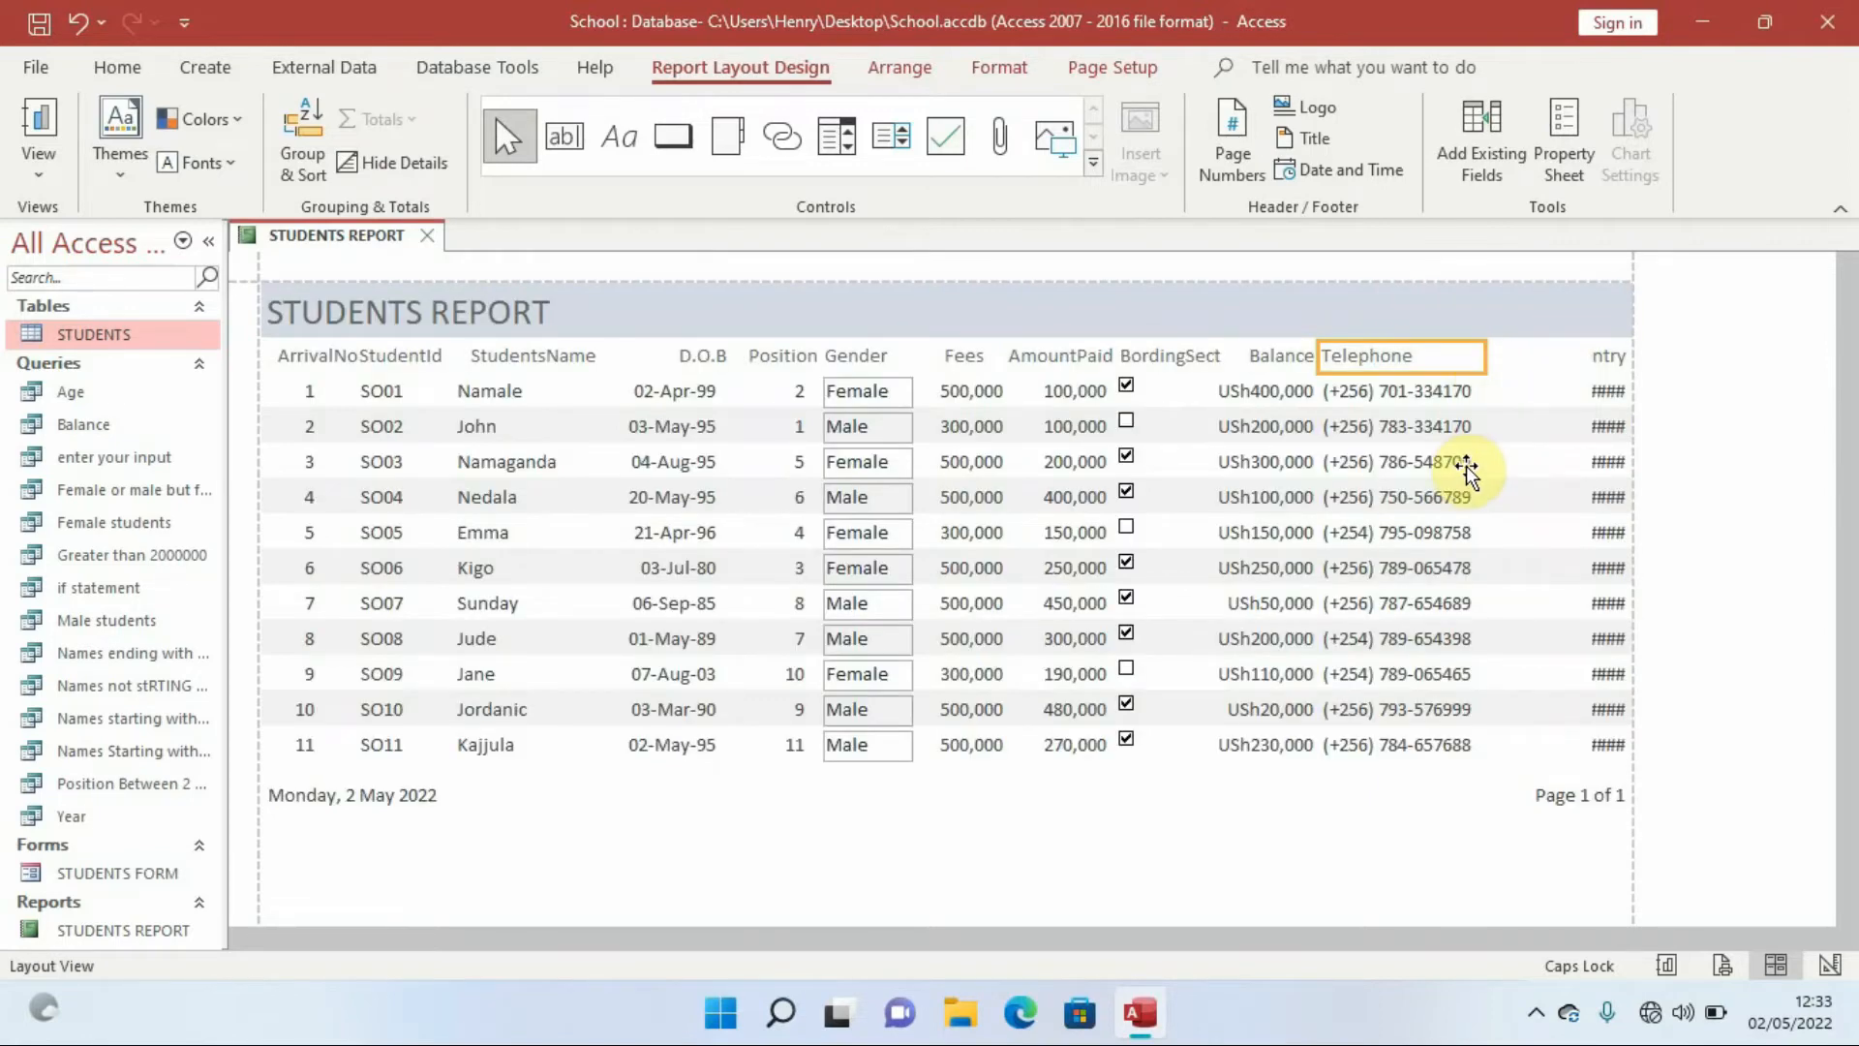
{"action": "left_click", "coordinate": [1424, 394]}
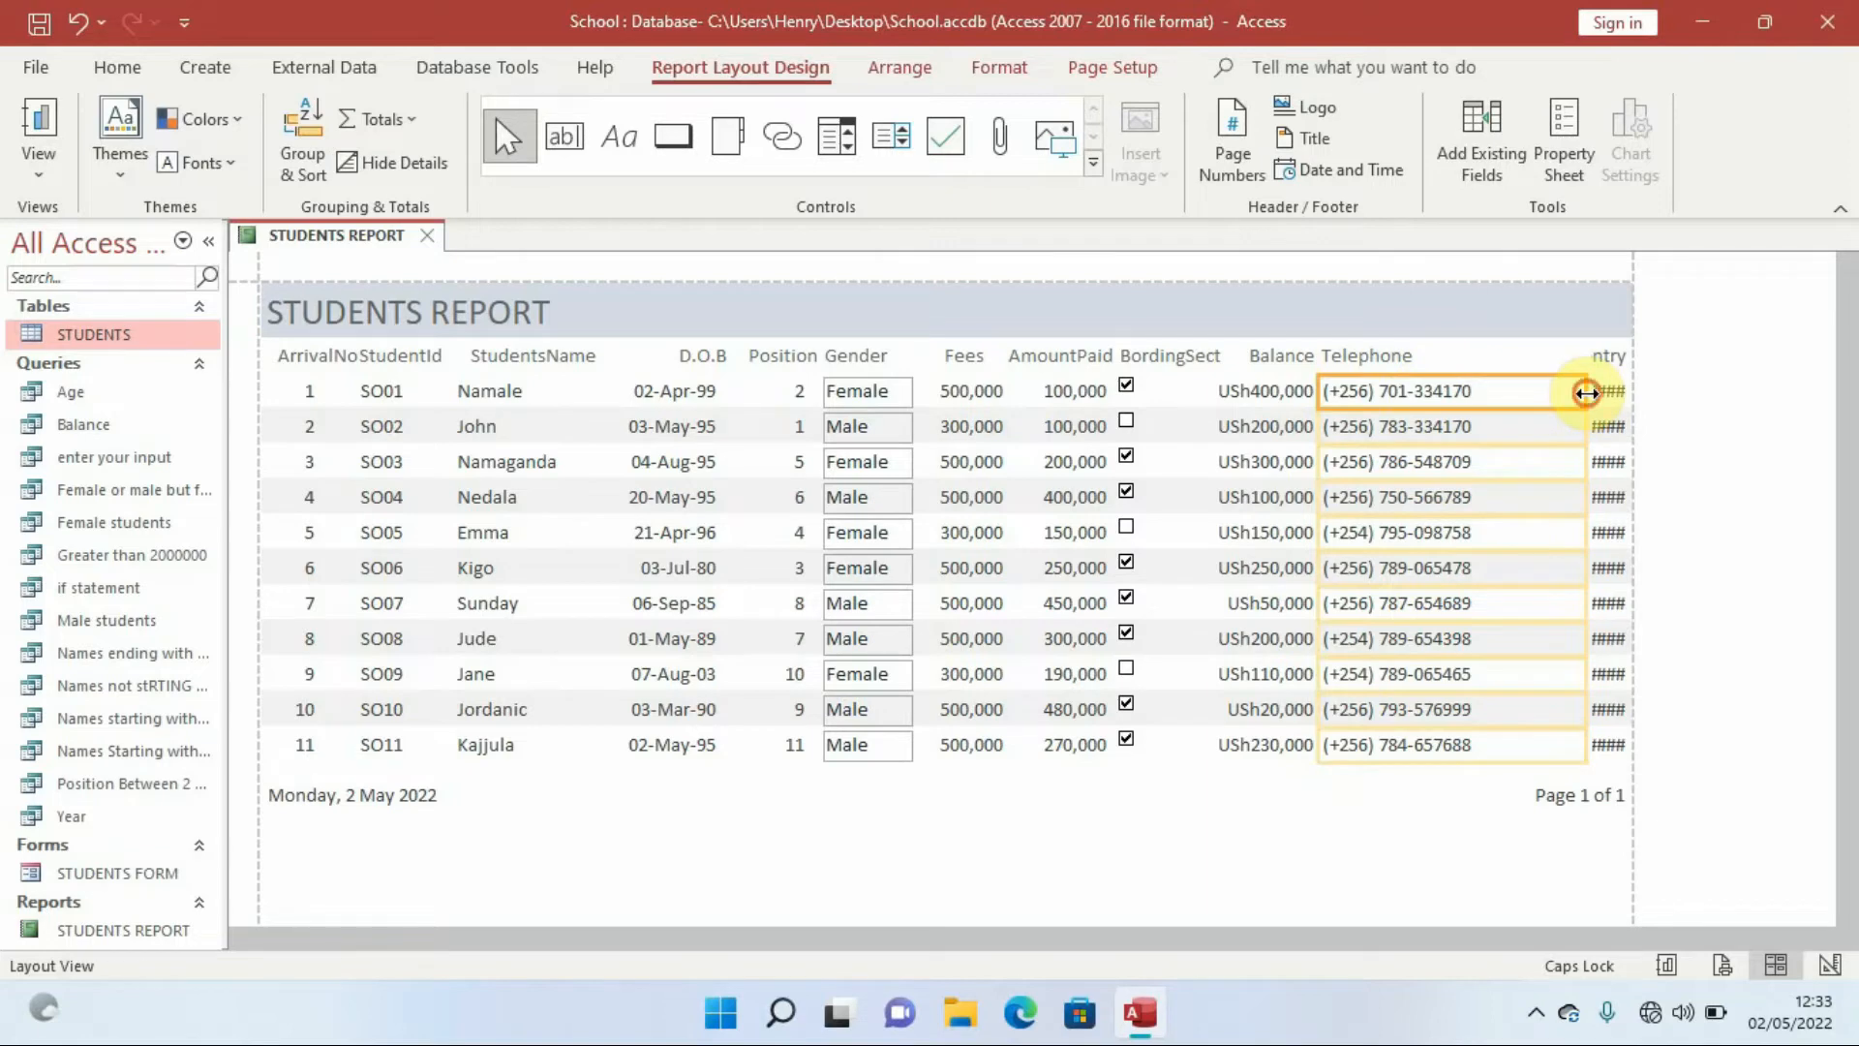
{"action": "left_click_drag", "start_coordinate": [1586, 391], "coordinate": [1487, 395]}
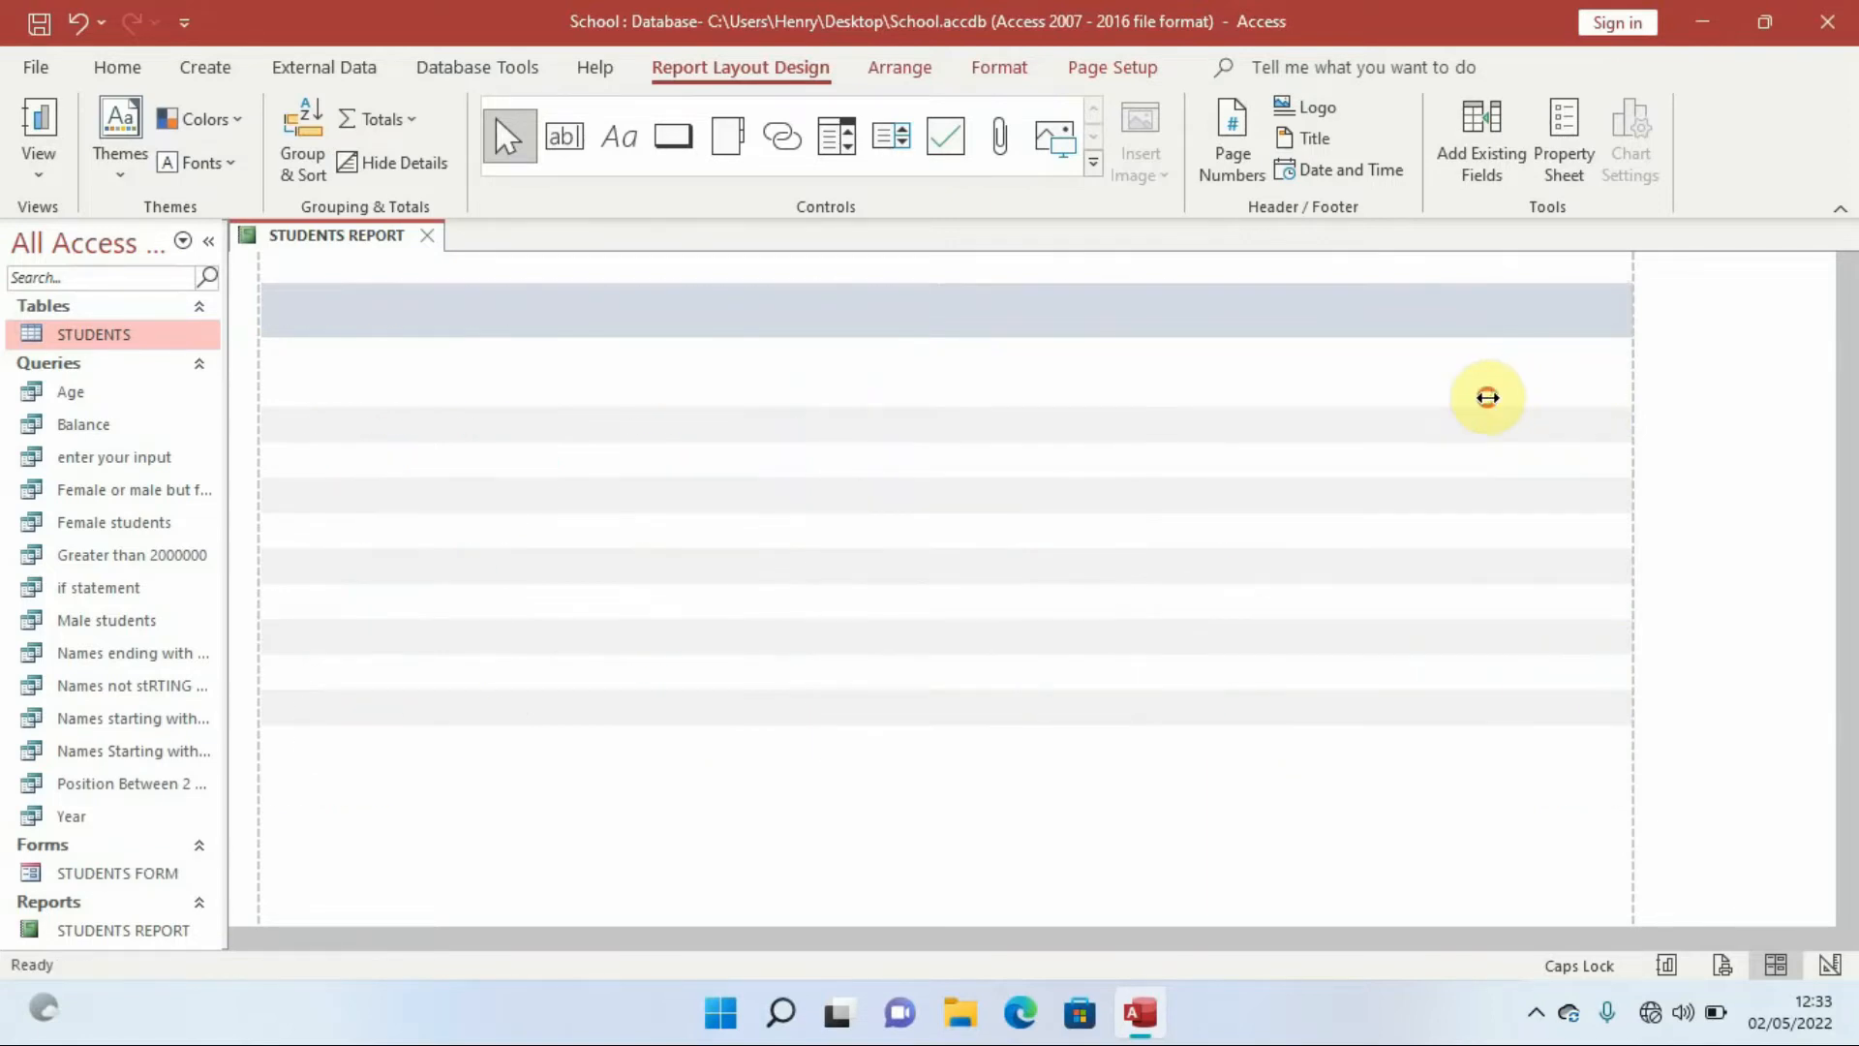
- Extend the Date of entry heading and values toward the Telephone column so the full name and dates fit
{"action": "left_click", "coordinate": [1603, 357]}
{"action": "left_click_drag", "start_coordinate": [1588, 358], "coordinate": [1486, 356]}
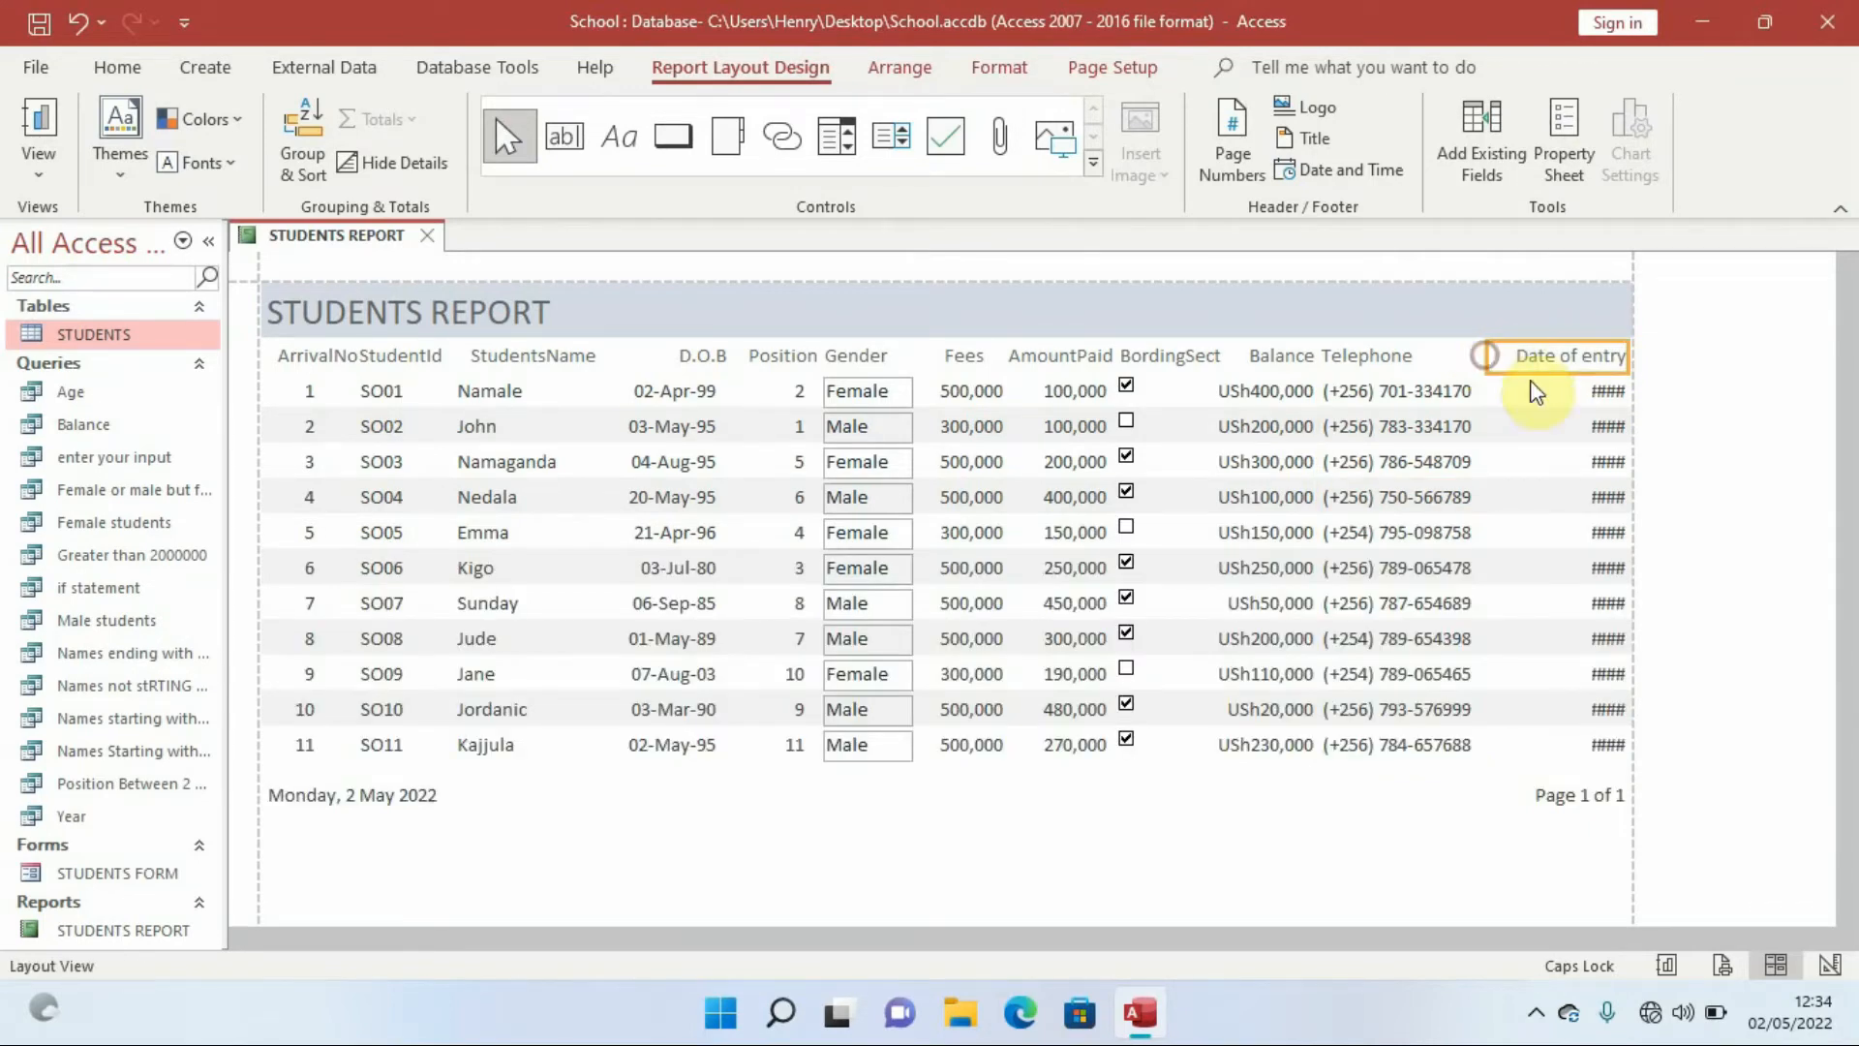
{"action": "left_click", "coordinate": [1596, 393]}
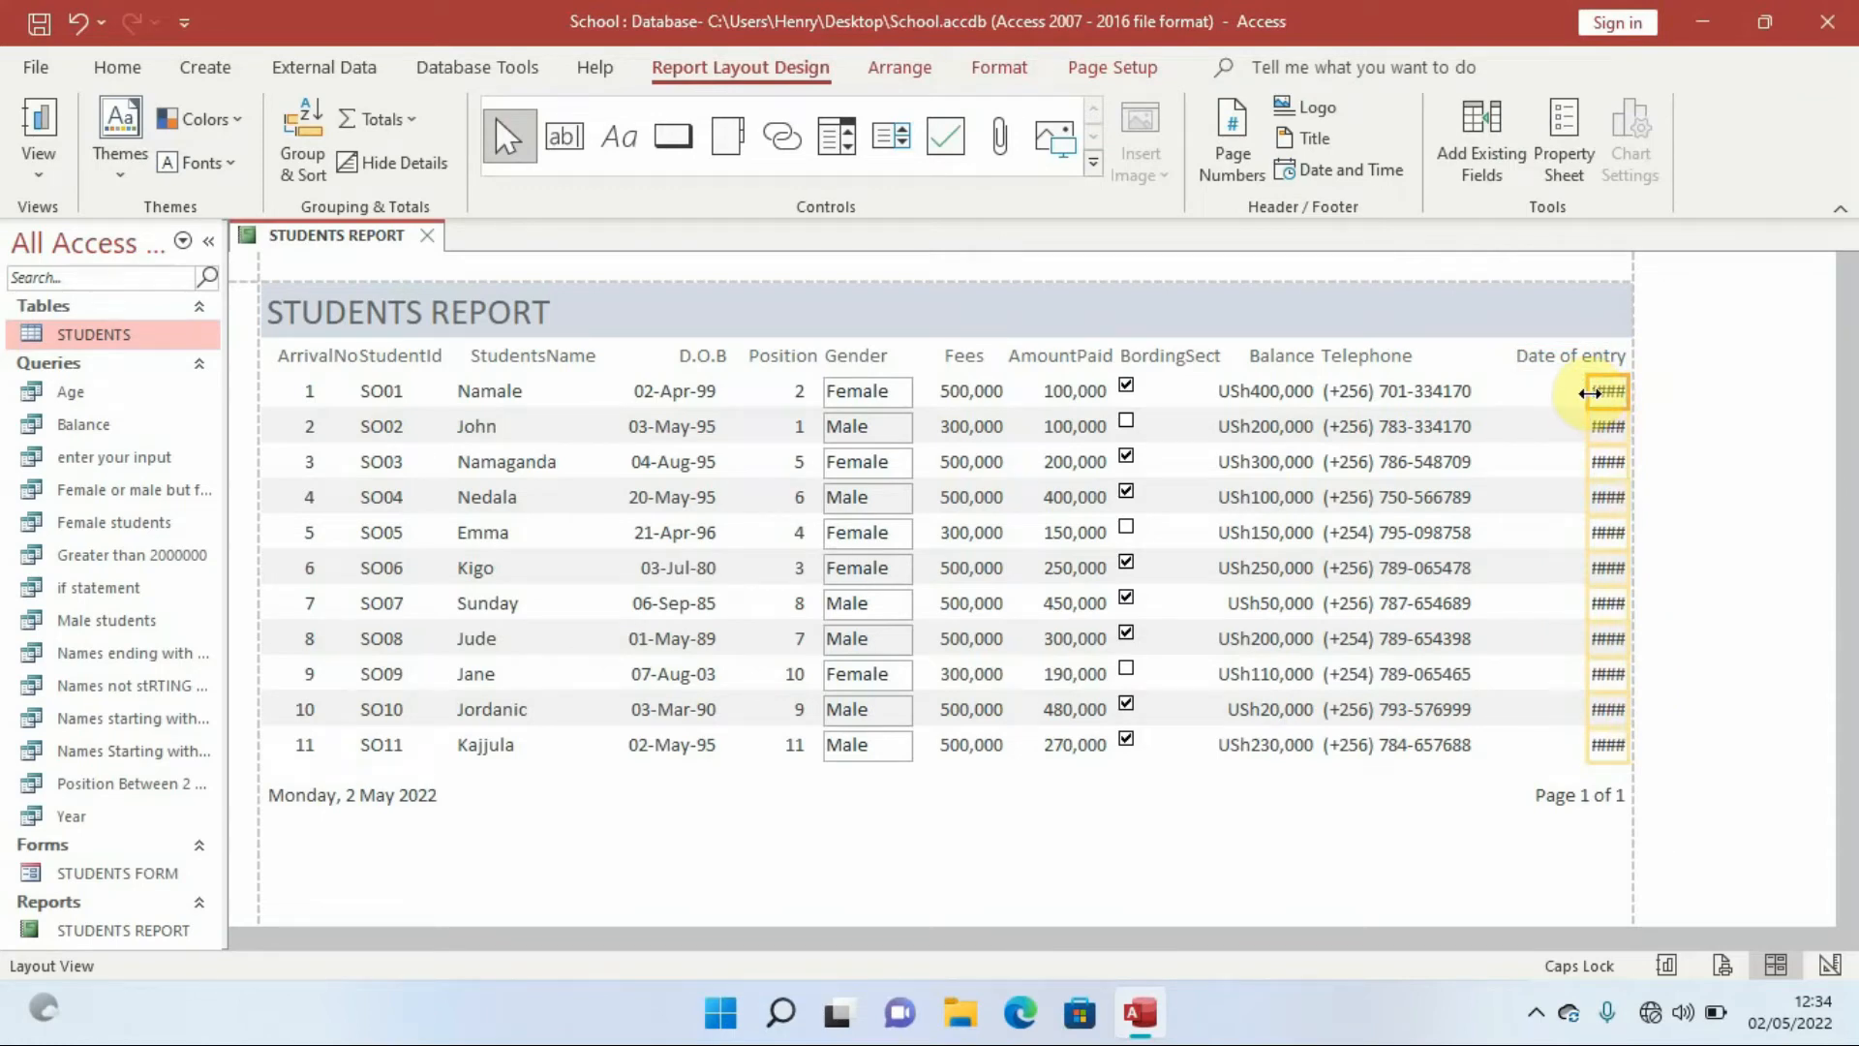
{"action": "left_click_drag", "start_coordinate": [1590, 393], "coordinate": [1493, 393]}
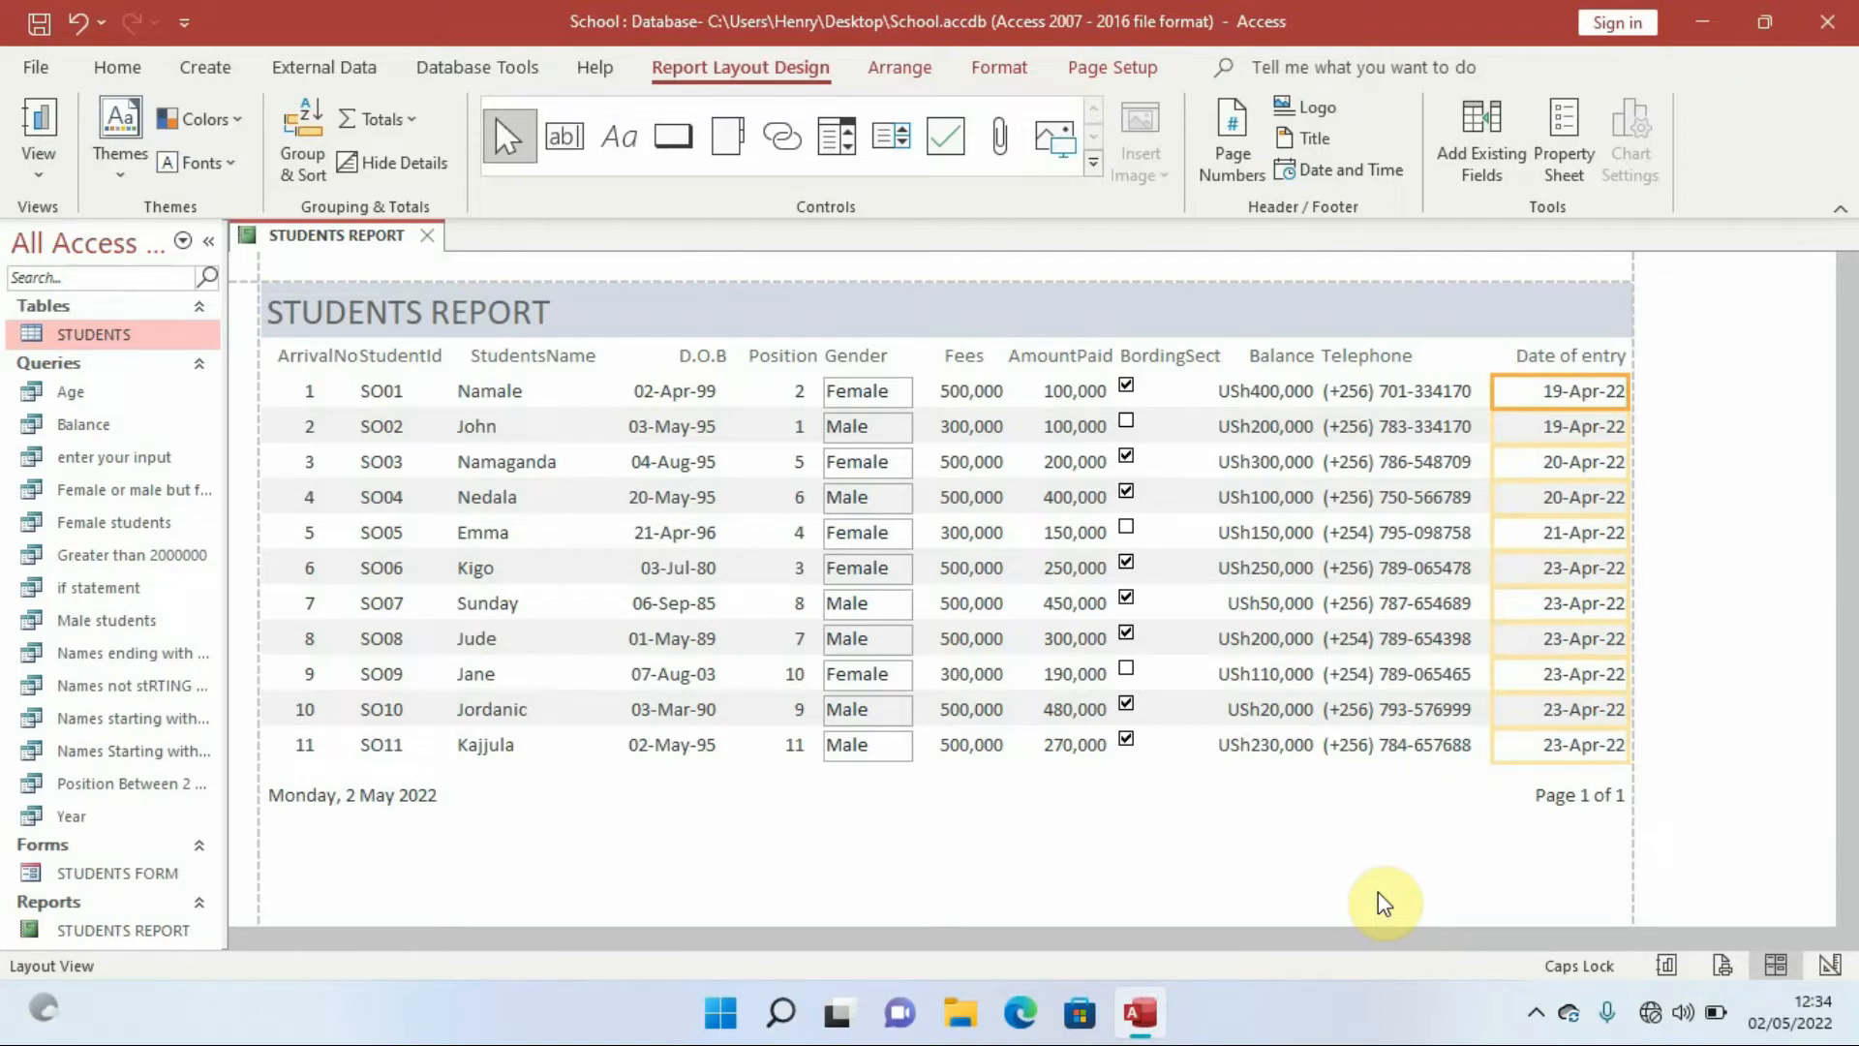
- Open the report in Design View and insert makindye.jpg from the Desktop folder ereg as its logo
{"action": "left_click", "coordinate": [41, 176]}
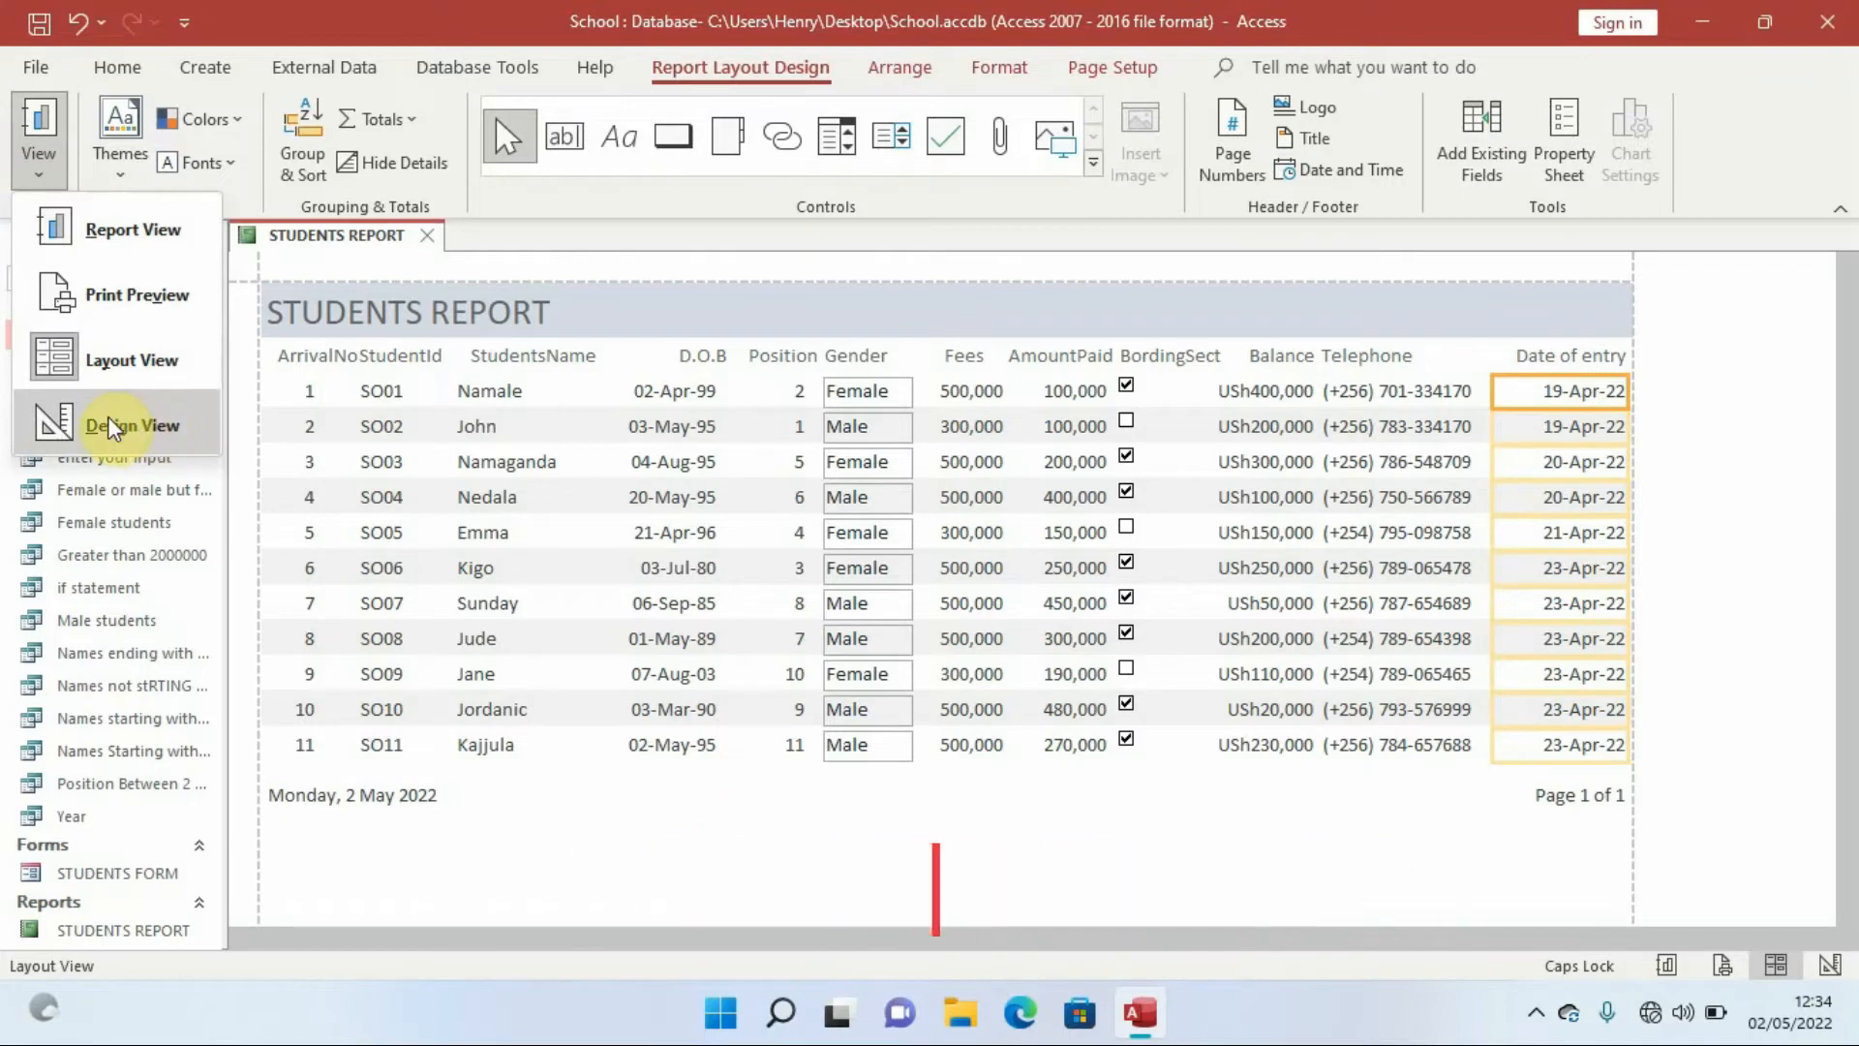
{"action": "left_click", "coordinate": [133, 425]}
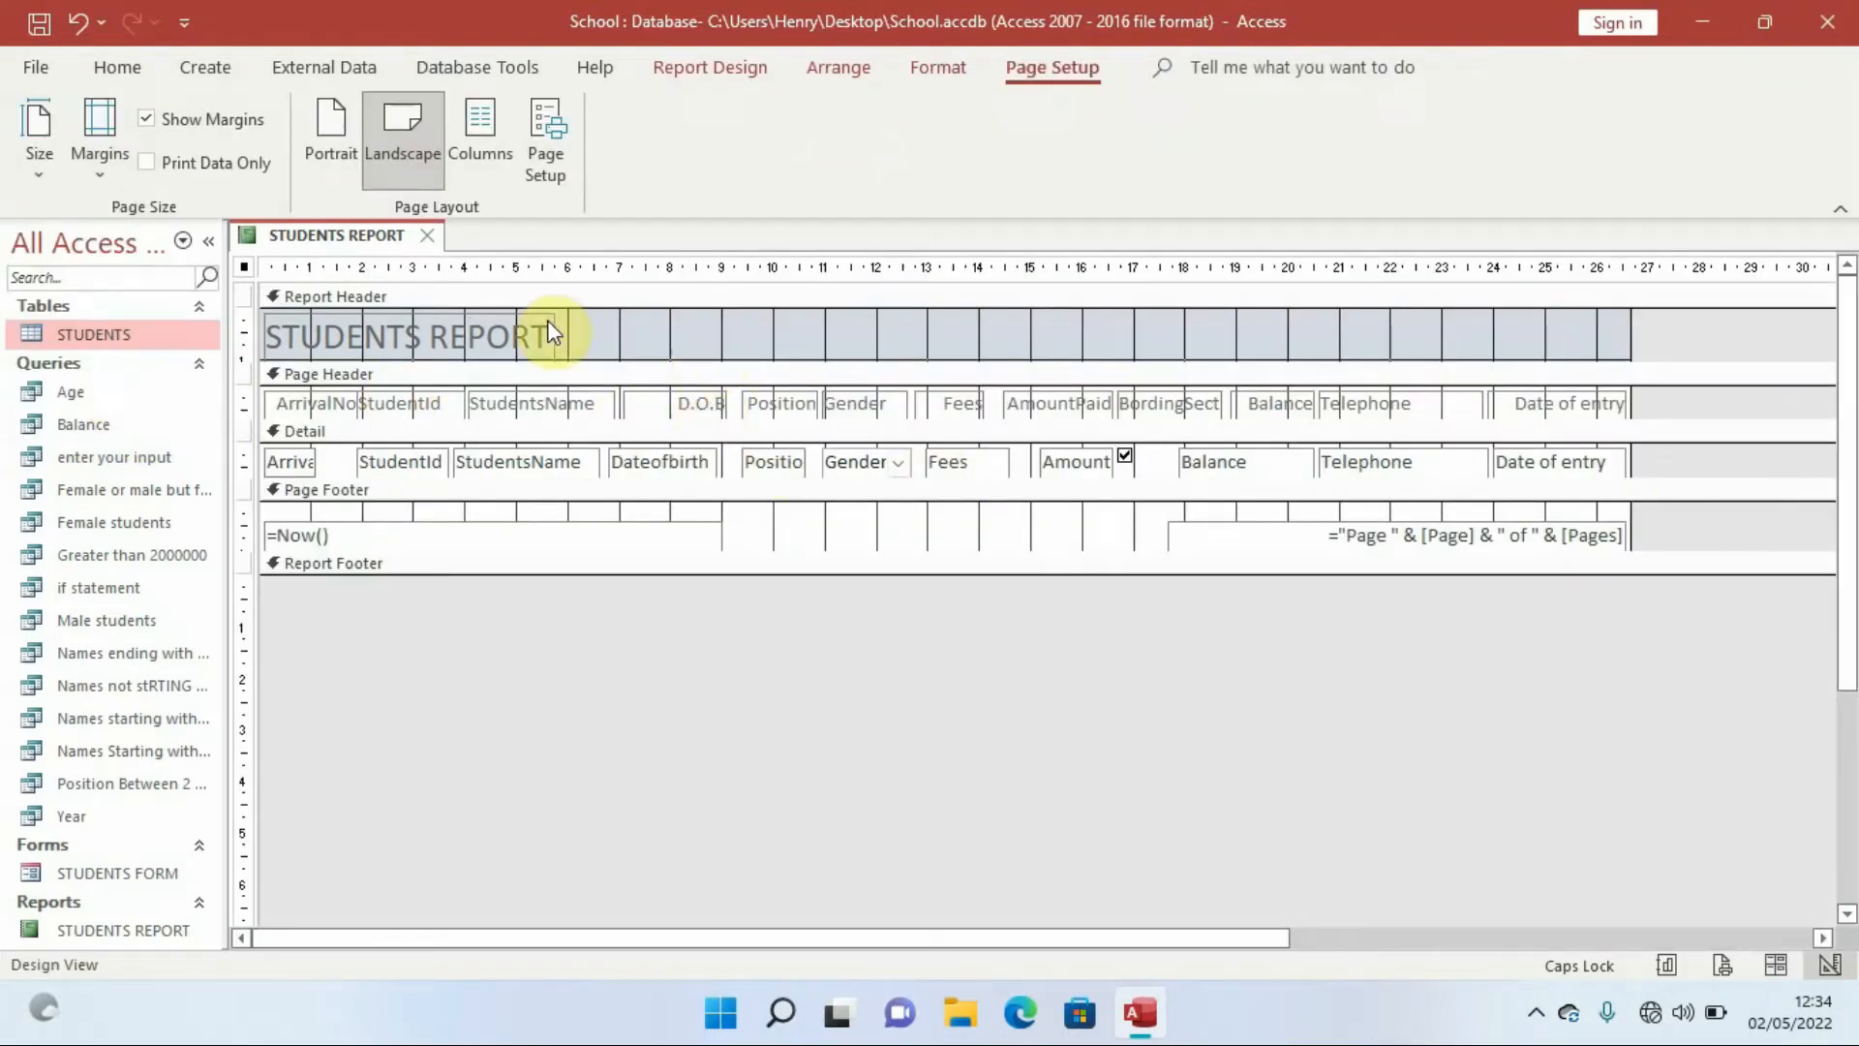
{"action": "left_click", "coordinate": [667, 337]}
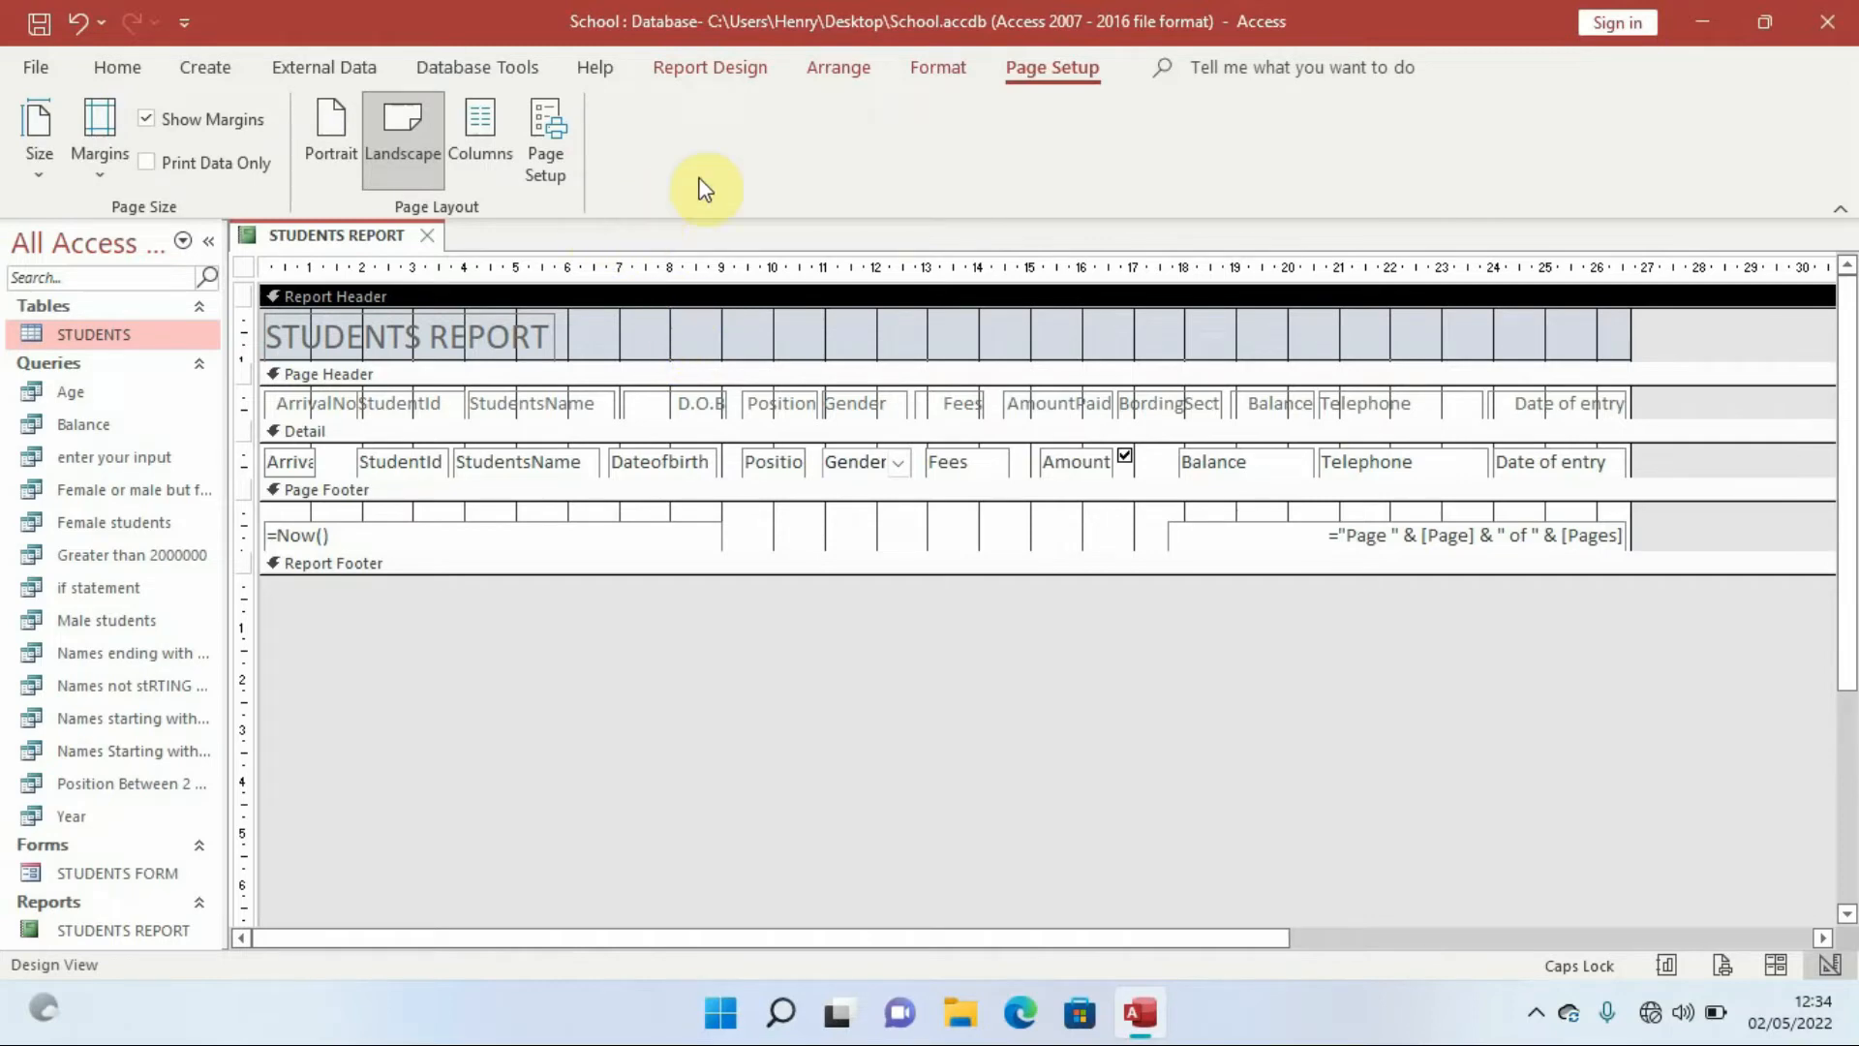
{"action": "left_click", "coordinate": [714, 68]}
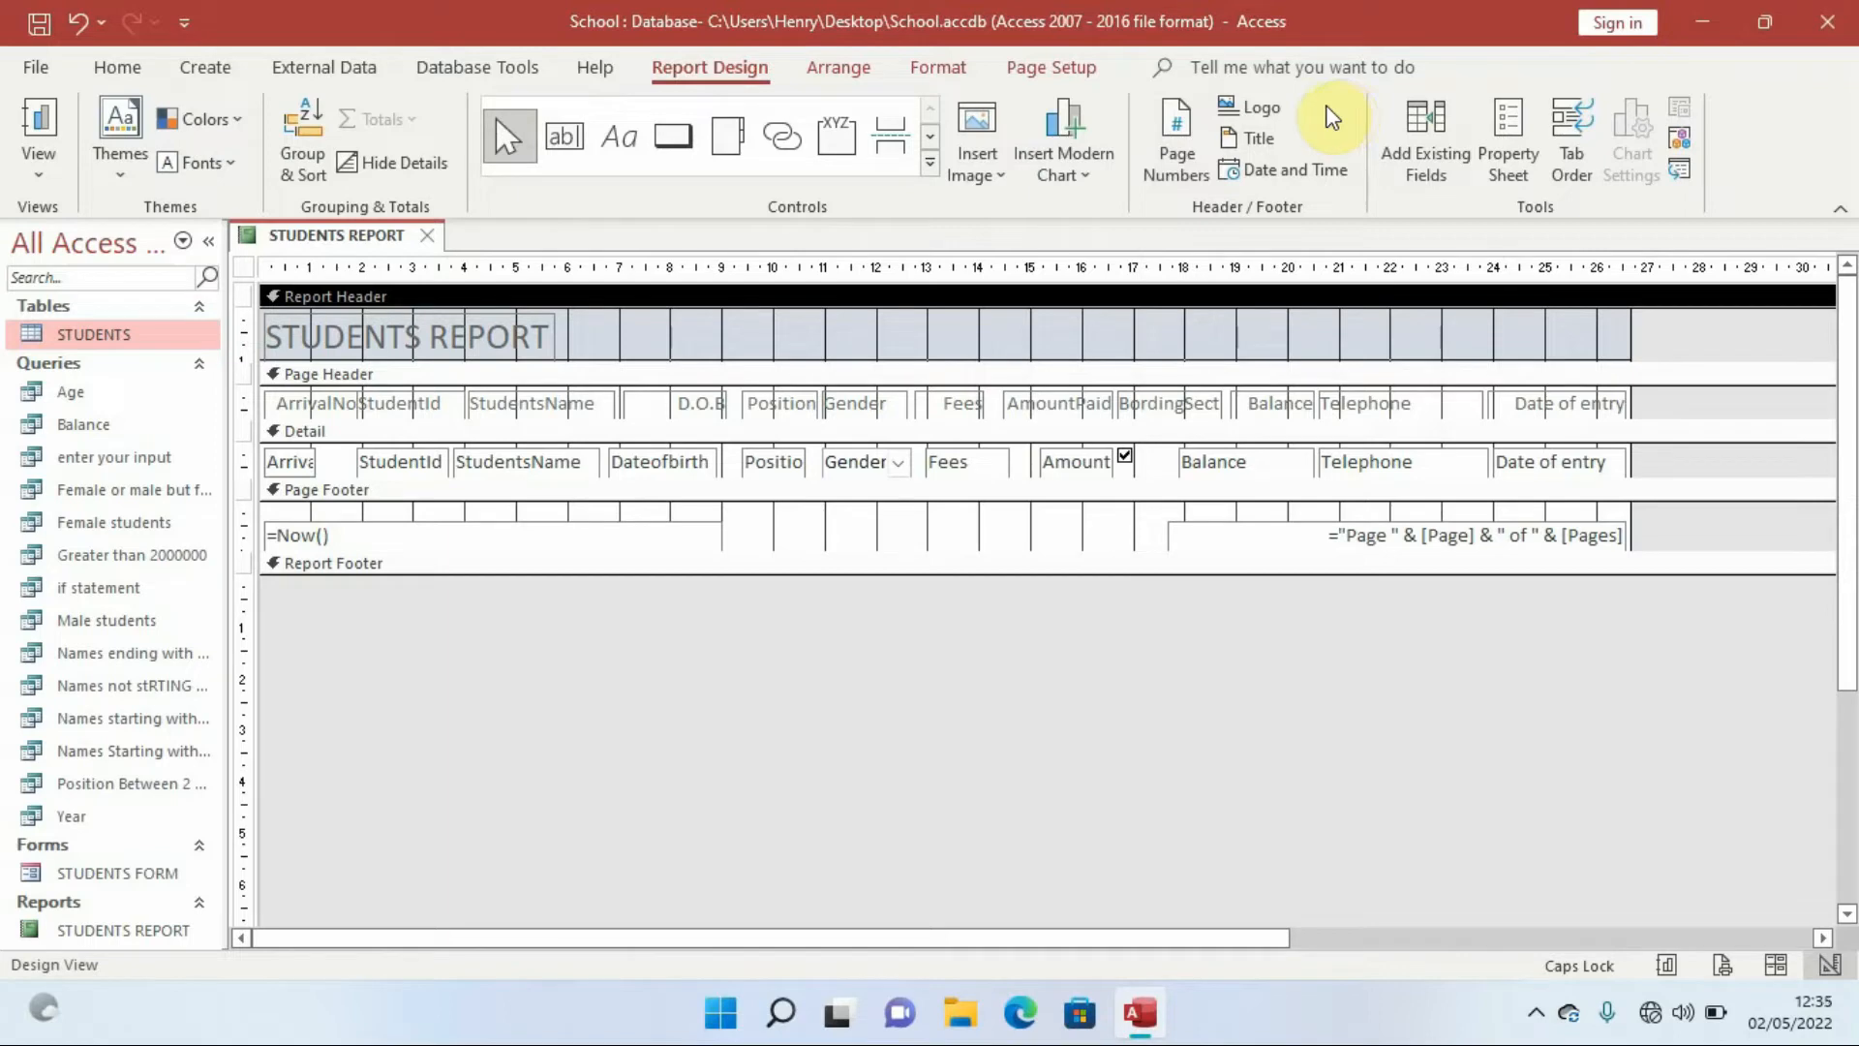
{"action": "left_click", "coordinate": [1251, 113]}
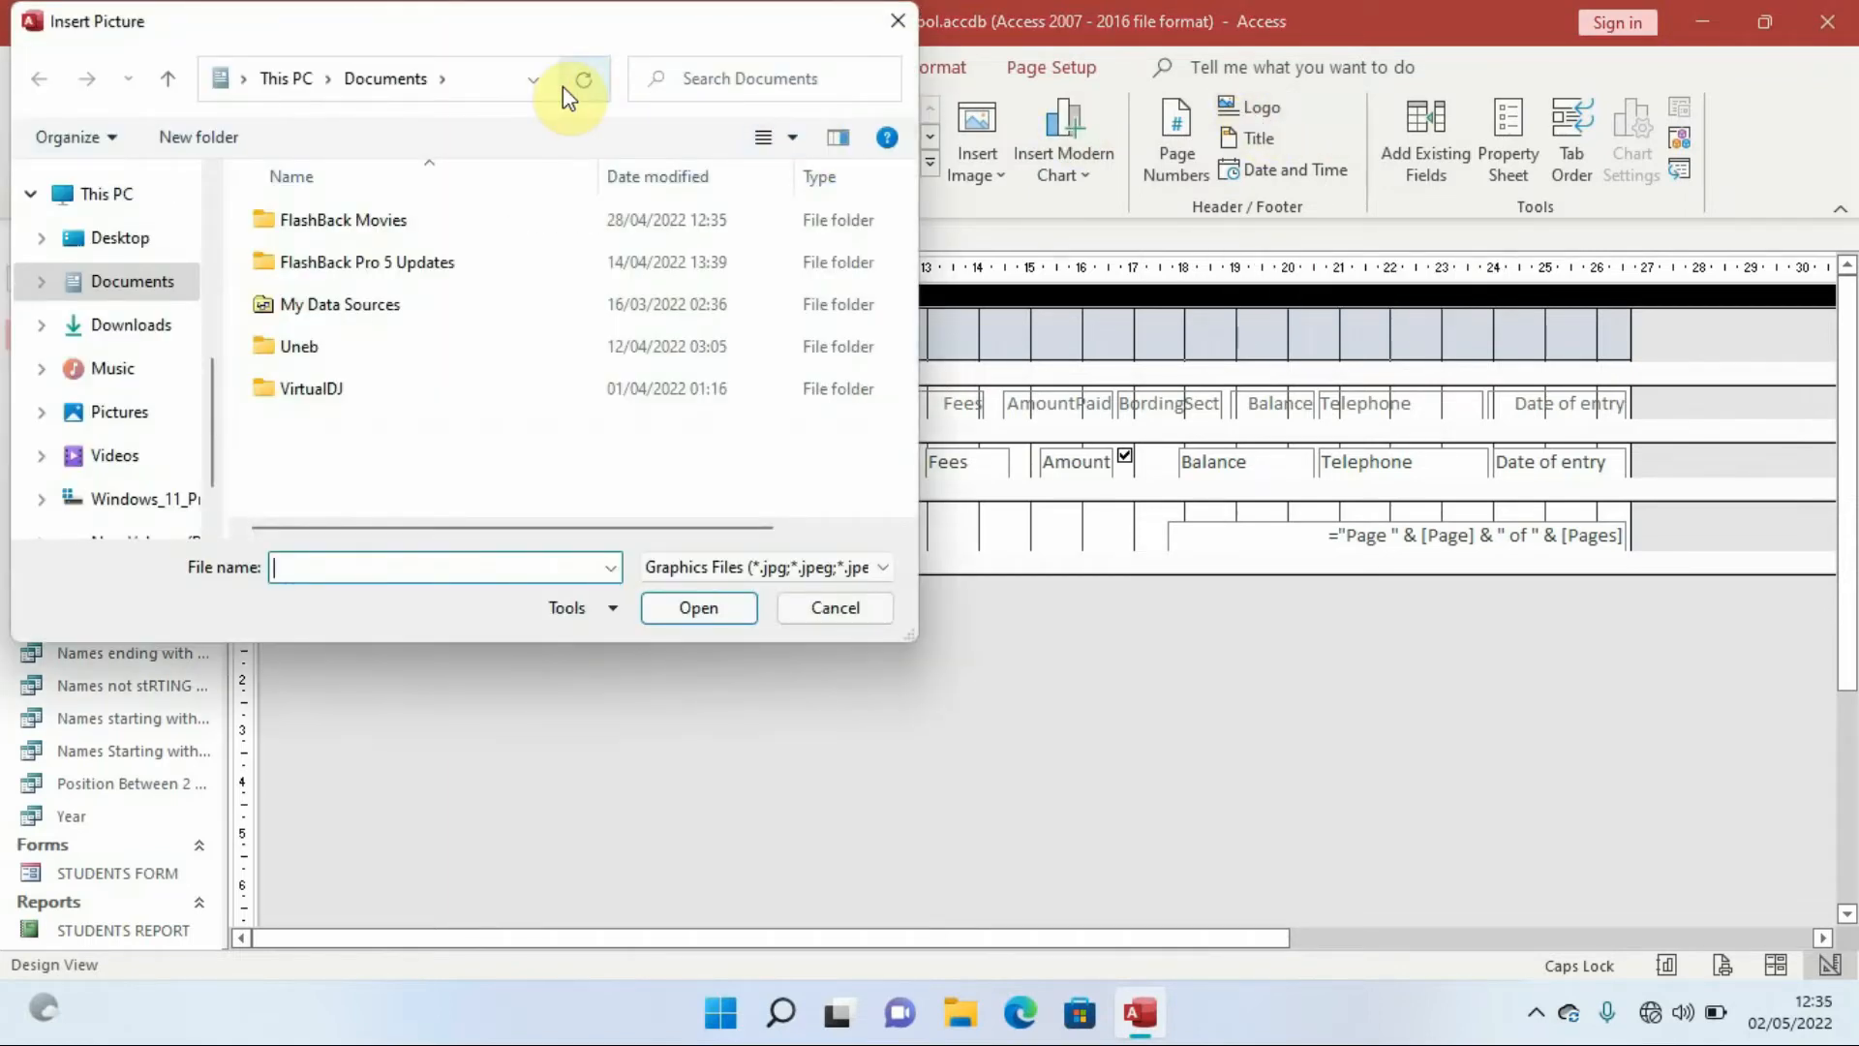
{"action": "left_click", "coordinate": [122, 238]}
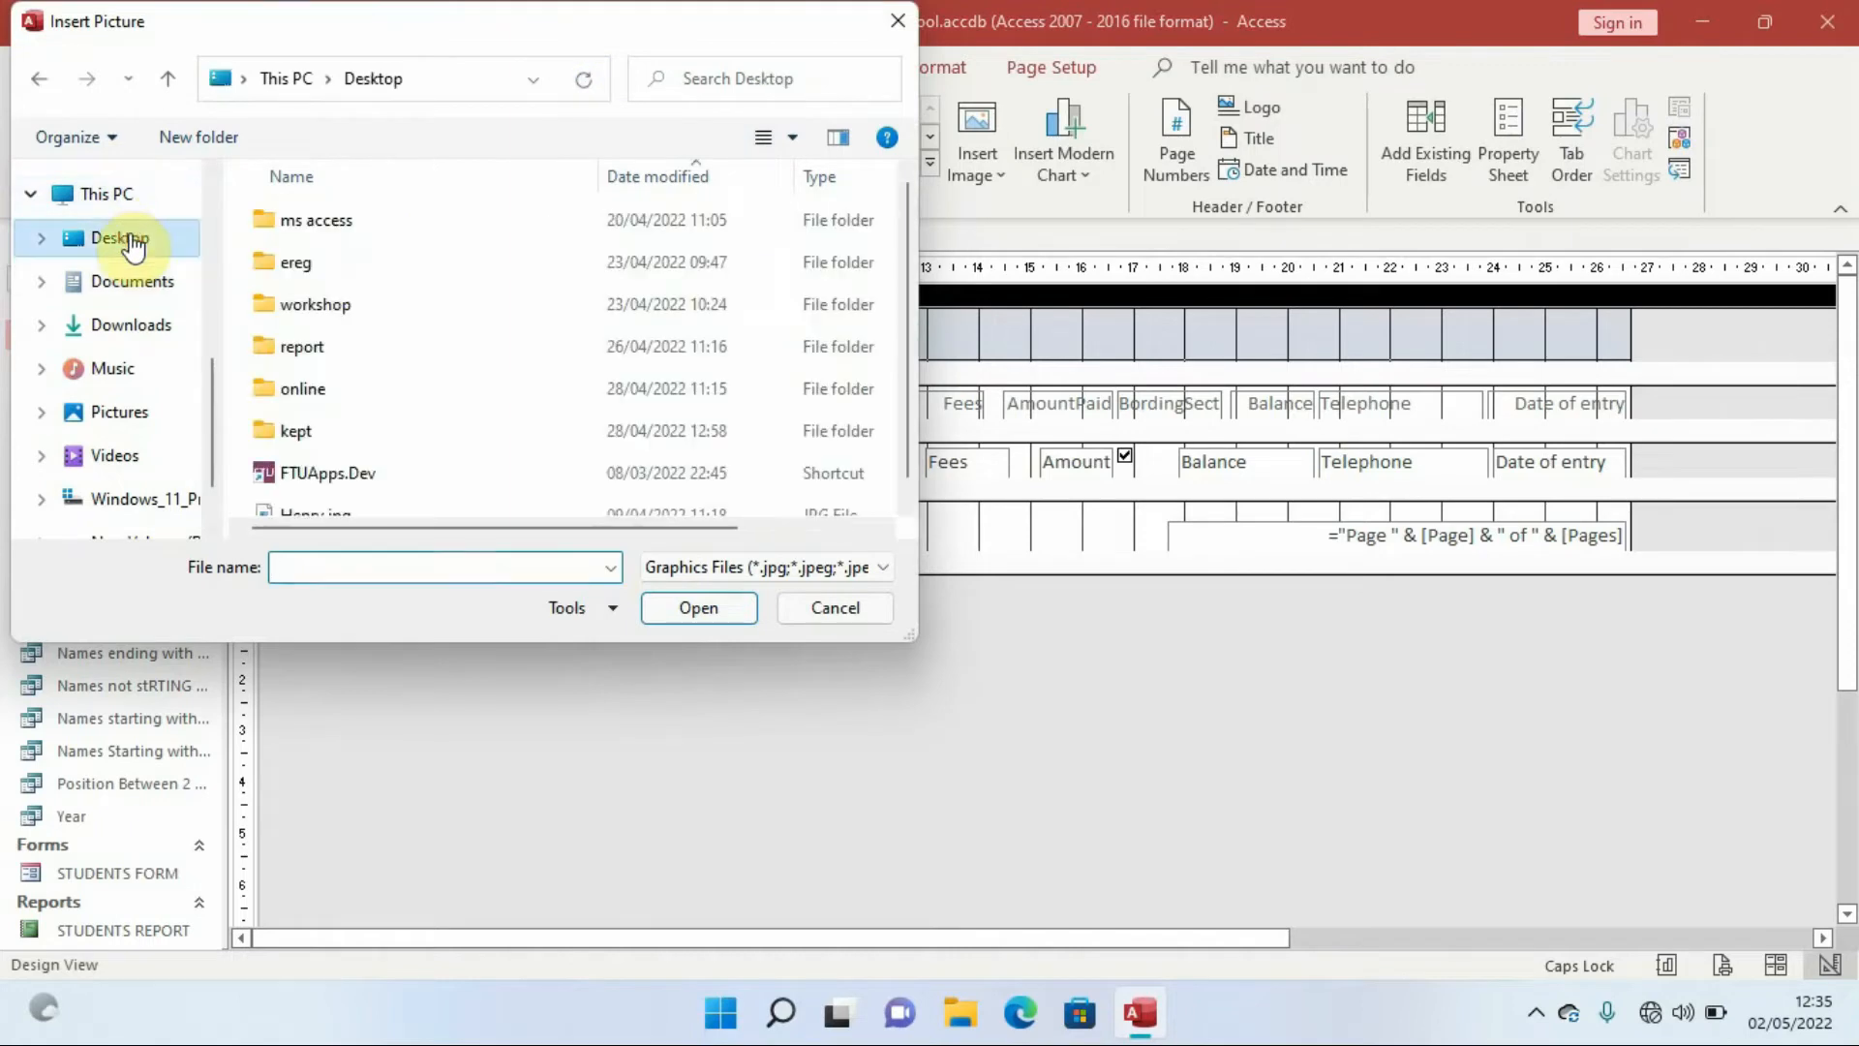
{"action": "double_click", "coordinate": [333, 262]}
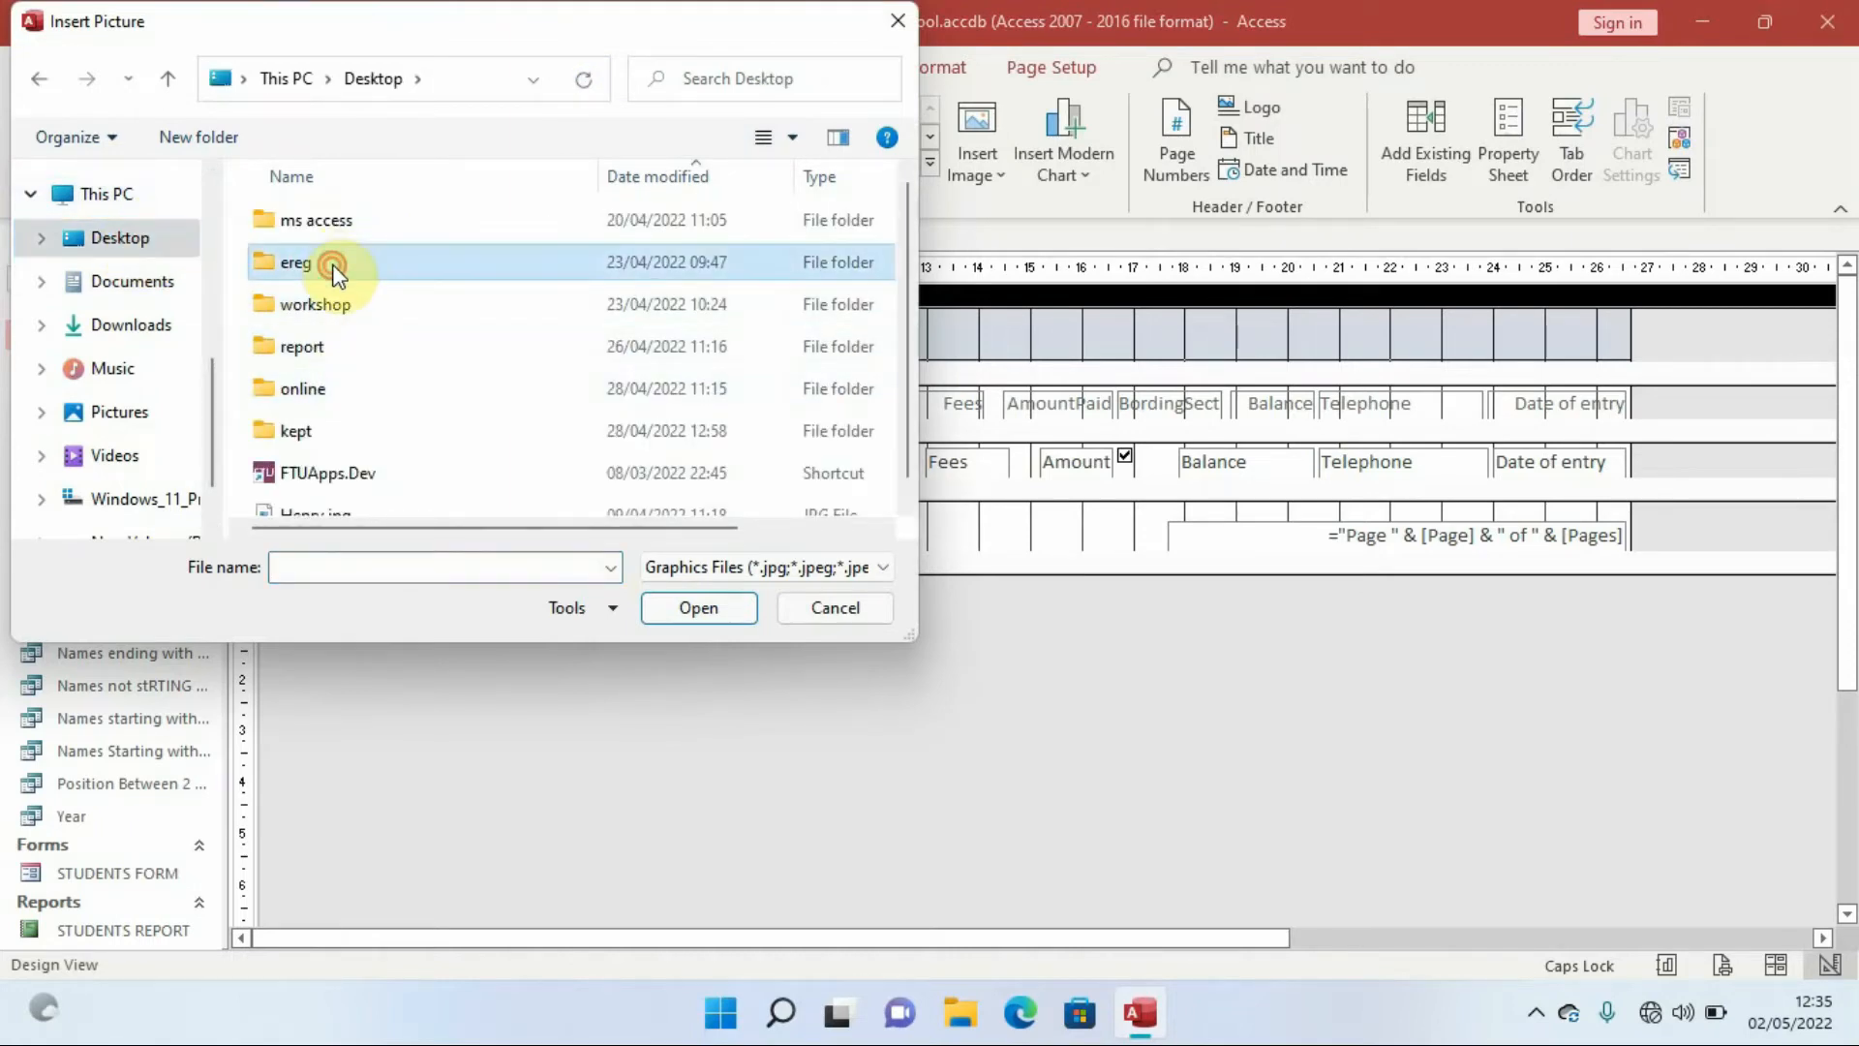
{"action": "left_click", "coordinate": [333, 263]}
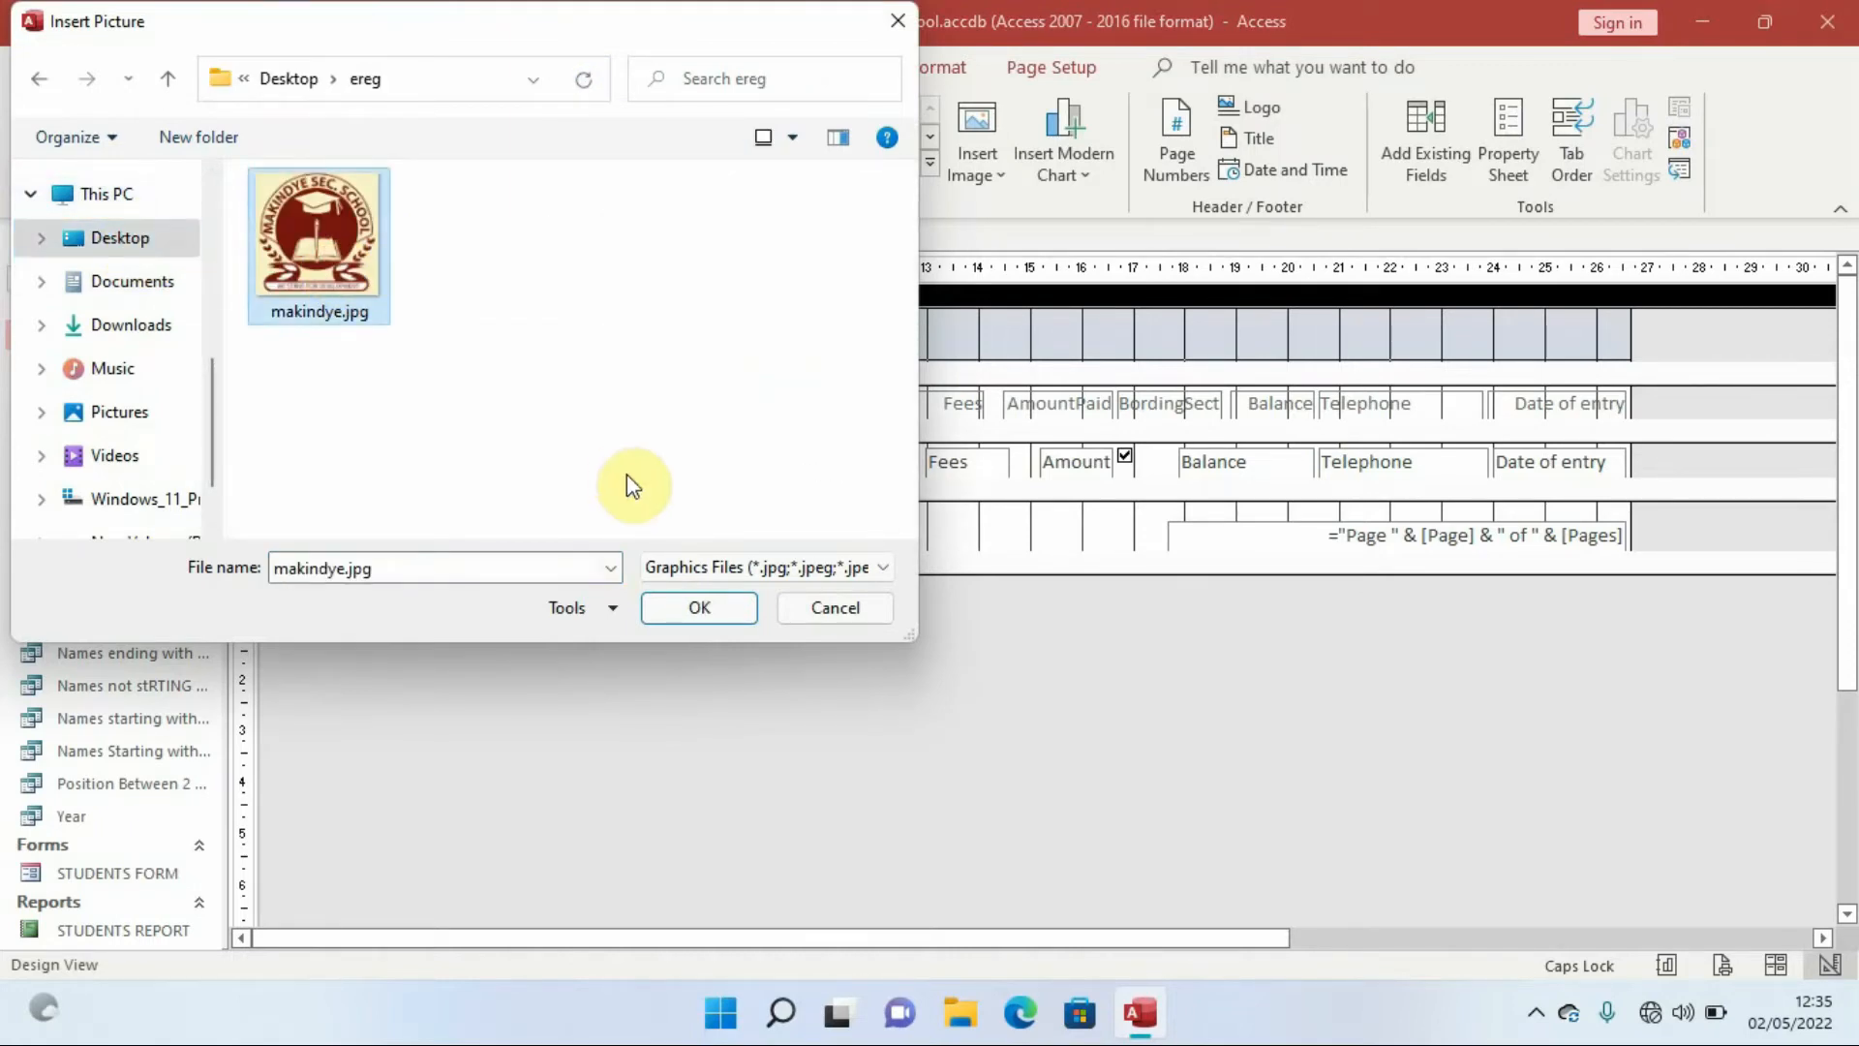
{"action": "left_click", "coordinate": [697, 607]}
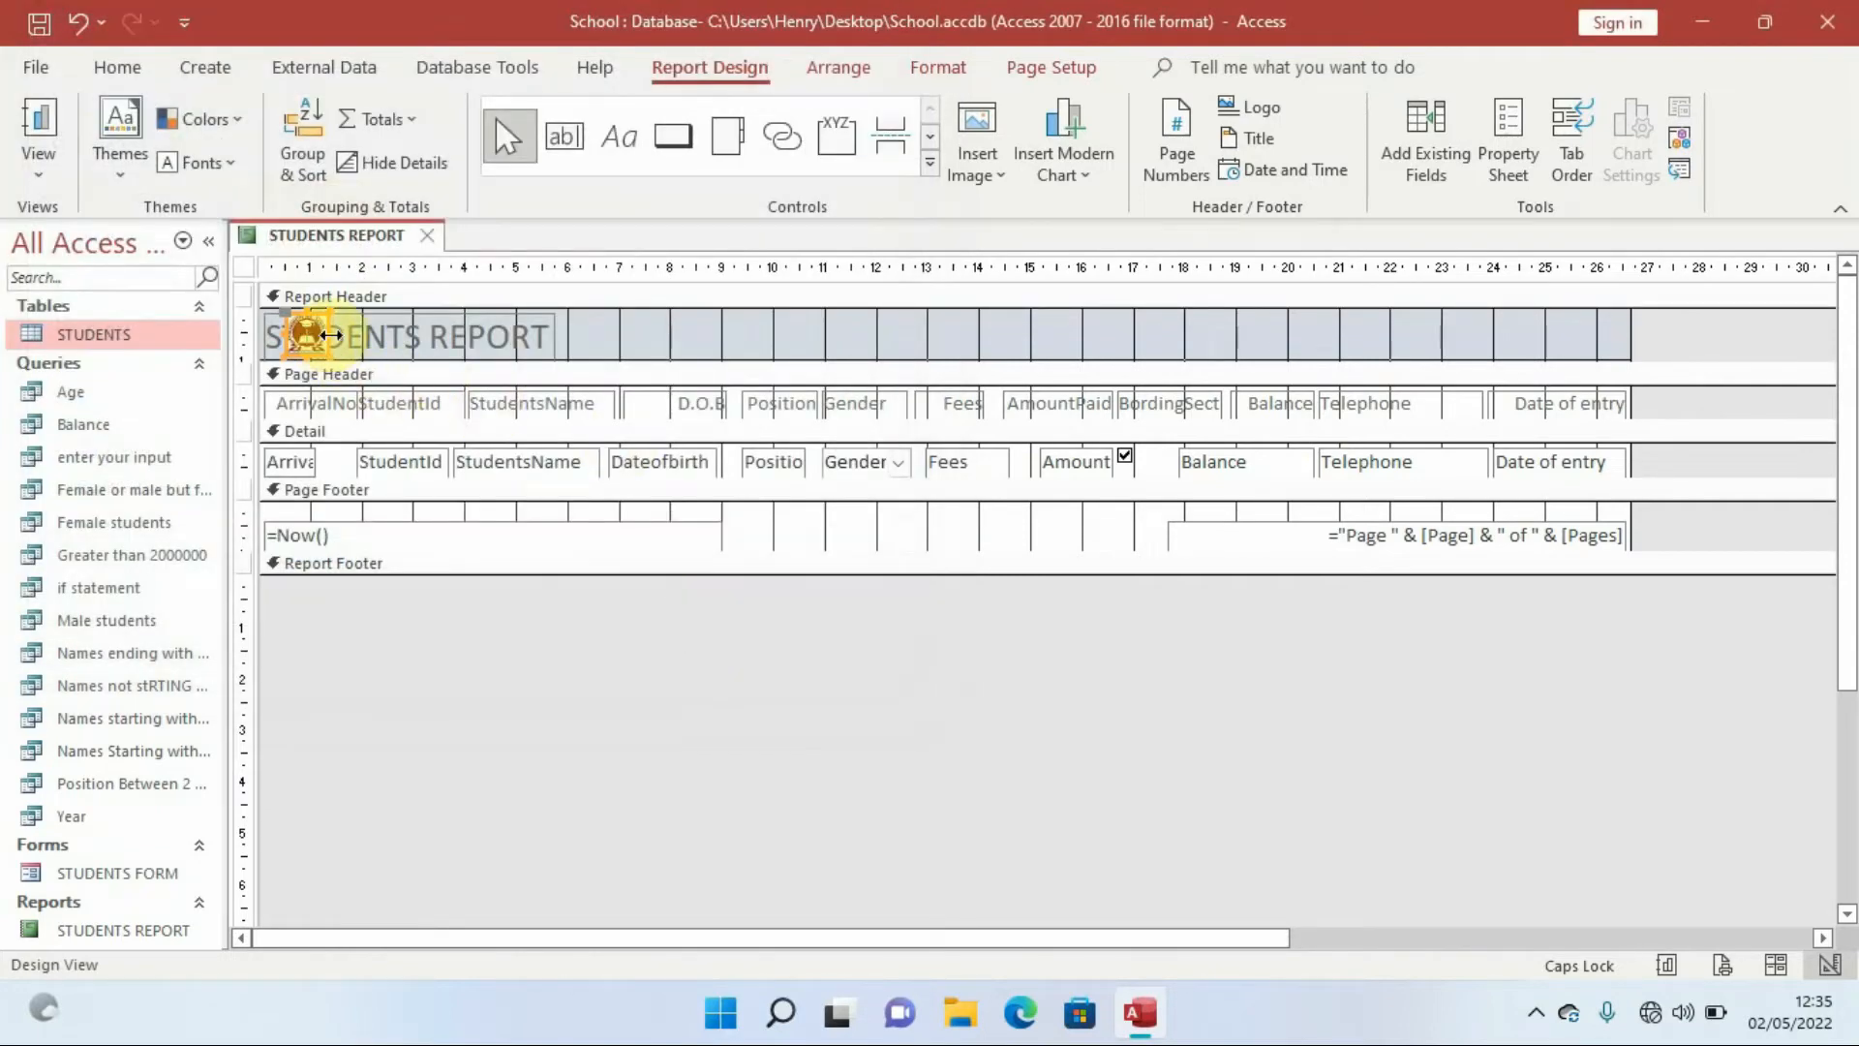
- Move the STUDENTS REPORT title to start near the 10 cm ruler mark, and shift the logo to about the 1 cm mark
{"action": "left_click", "coordinate": [478, 329]}
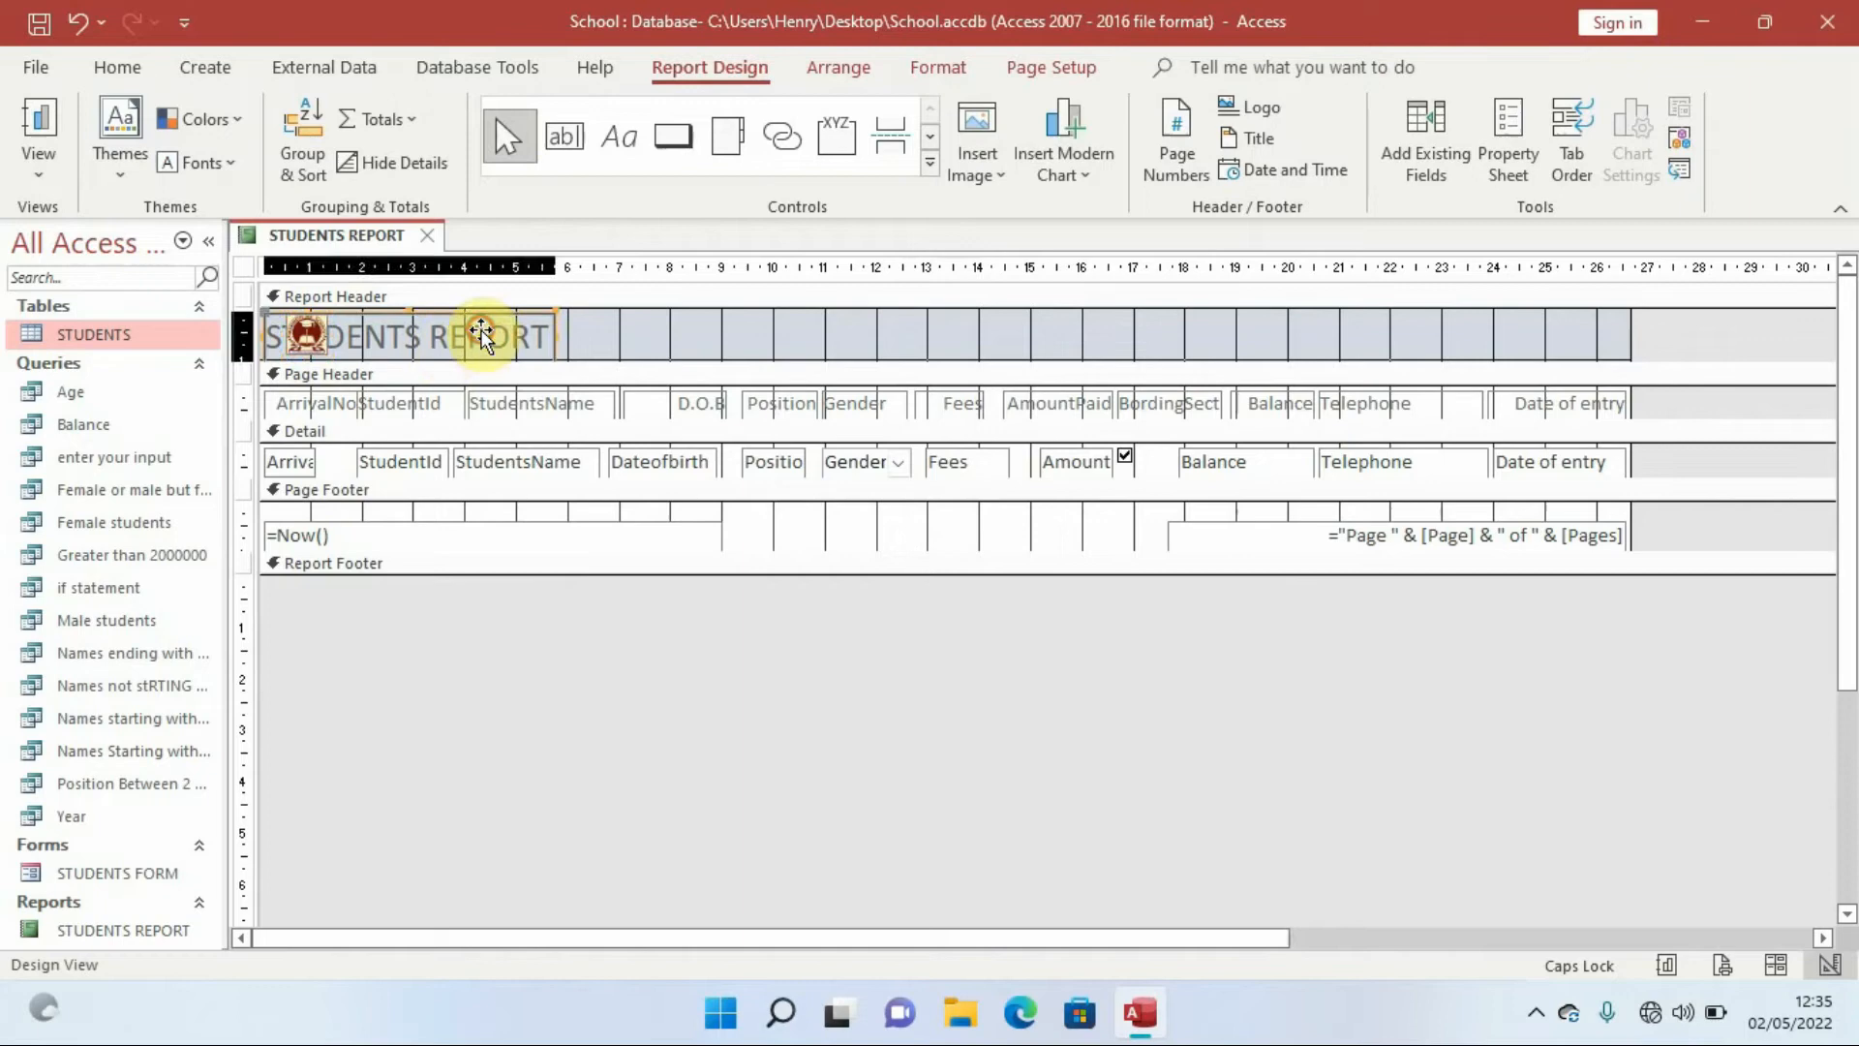
{"action": "left_click", "coordinate": [553, 330]}
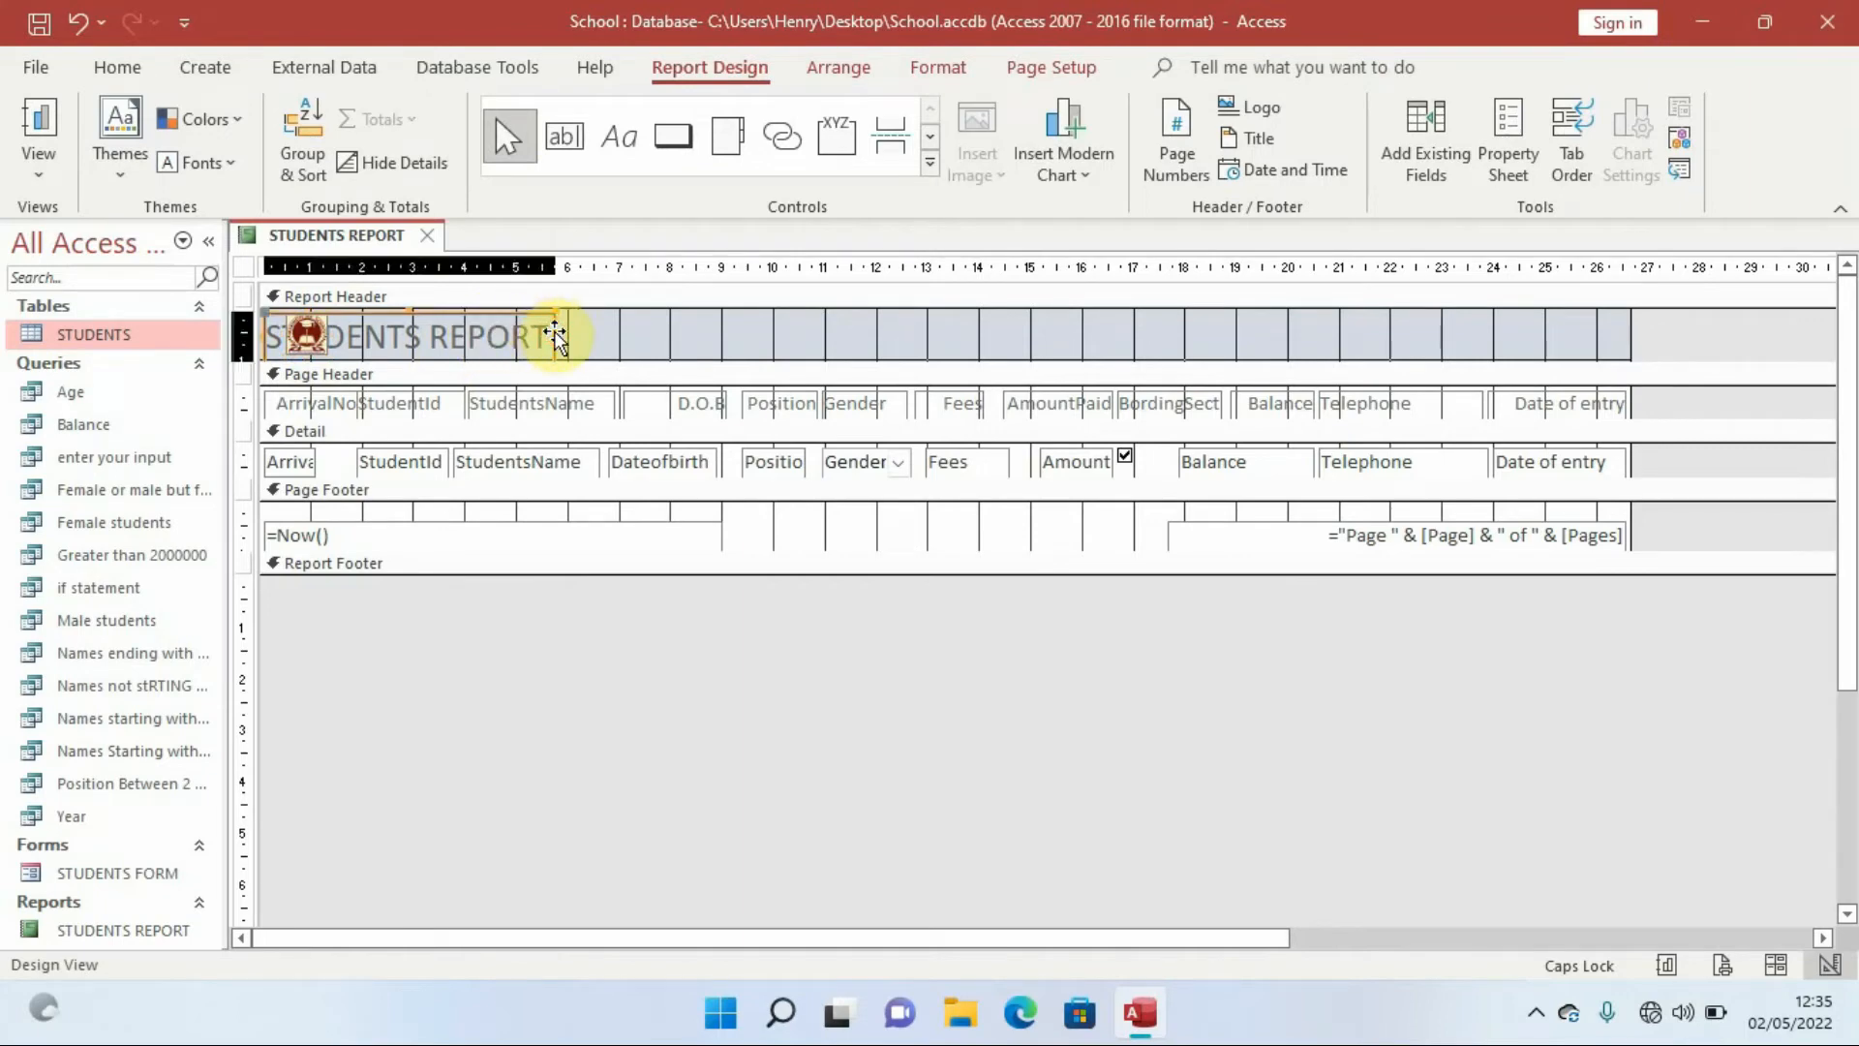
{"action": "left_click_drag", "start_coordinate": [553, 330], "coordinate": [1052, 330]}
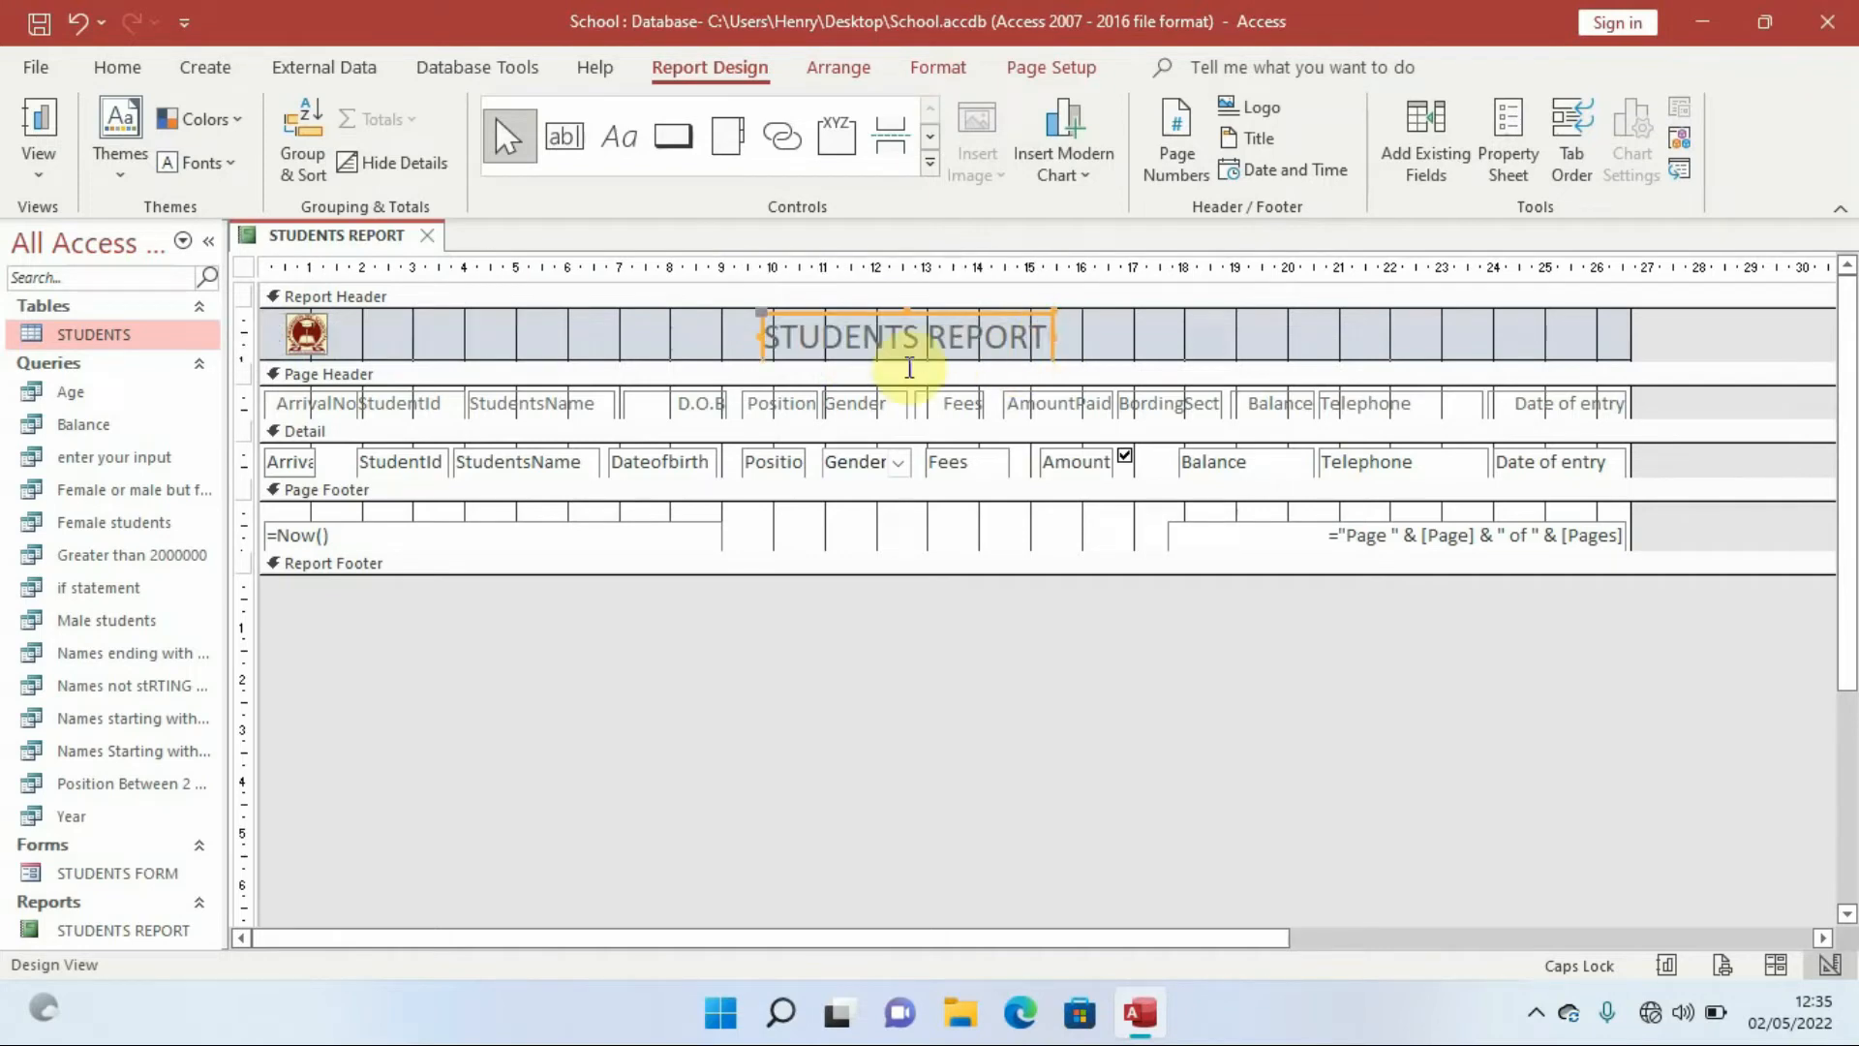
{"action": "left_click", "coordinate": [314, 334]}
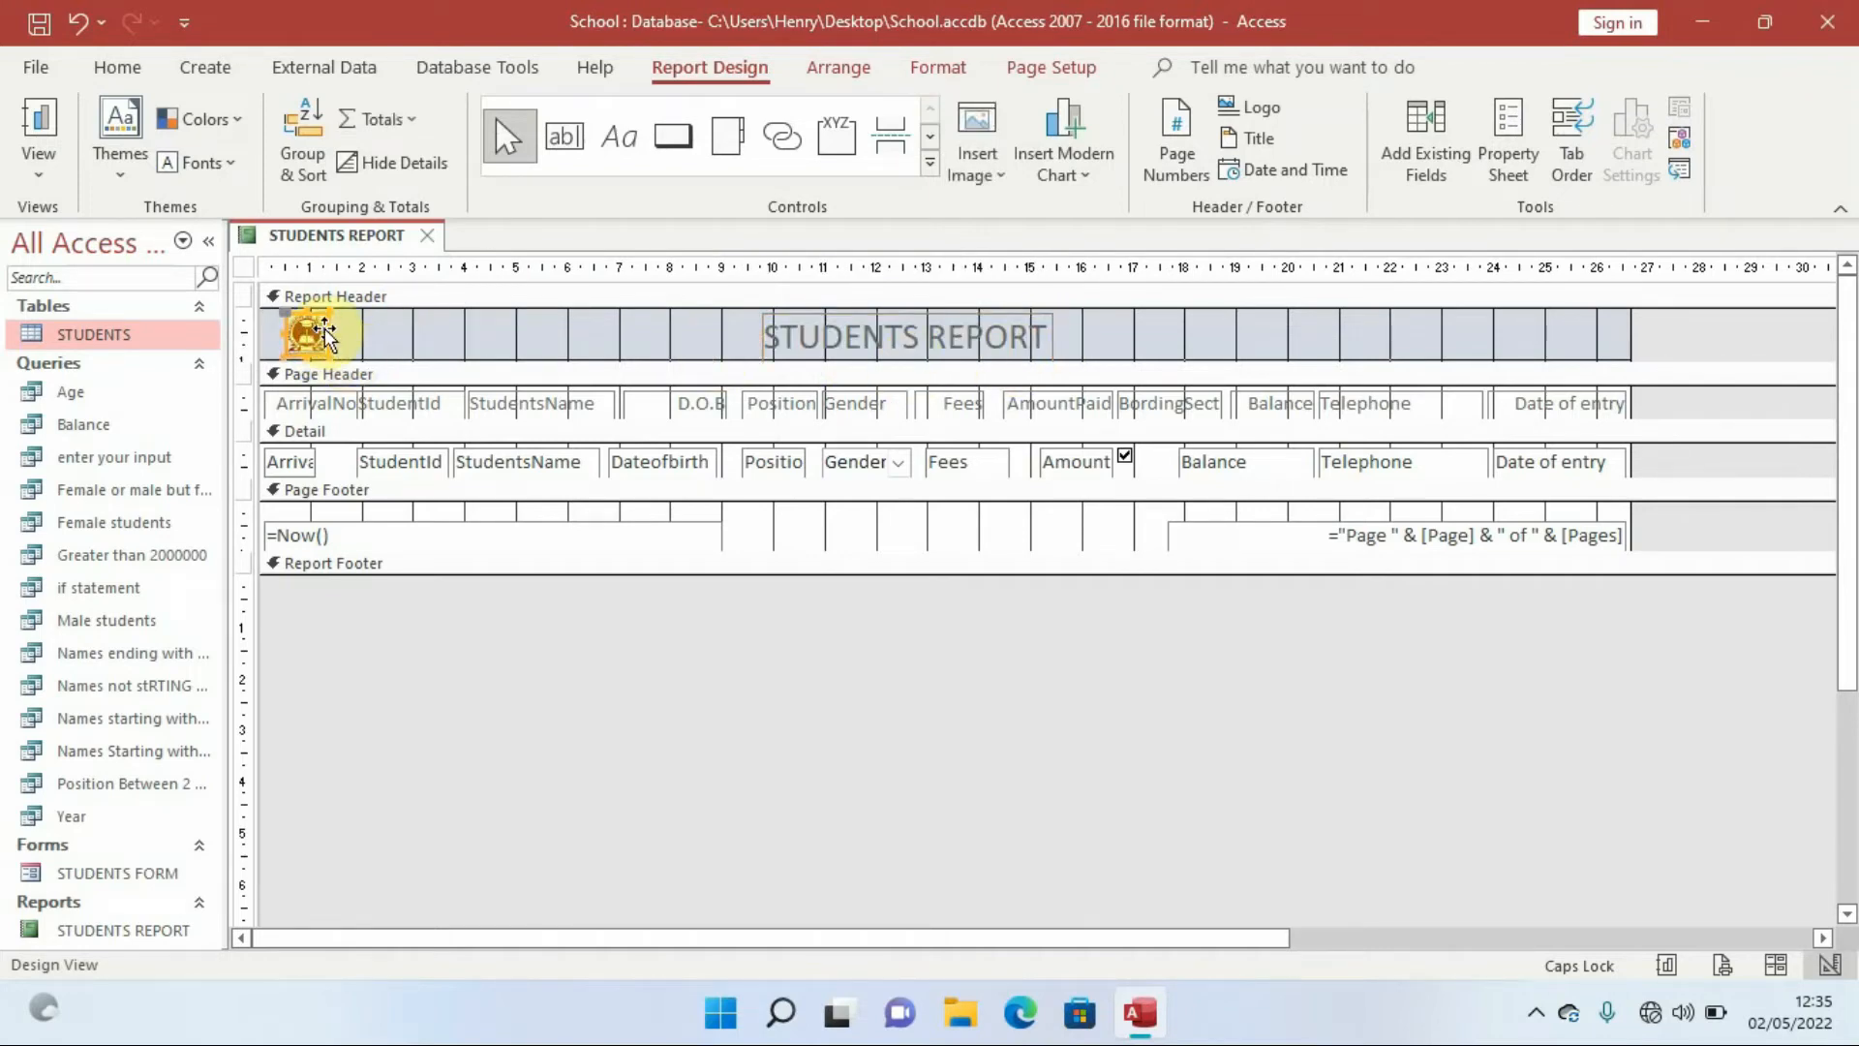
{"action": "left_click_drag", "start_coordinate": [324, 331], "coordinate": [351, 331]}
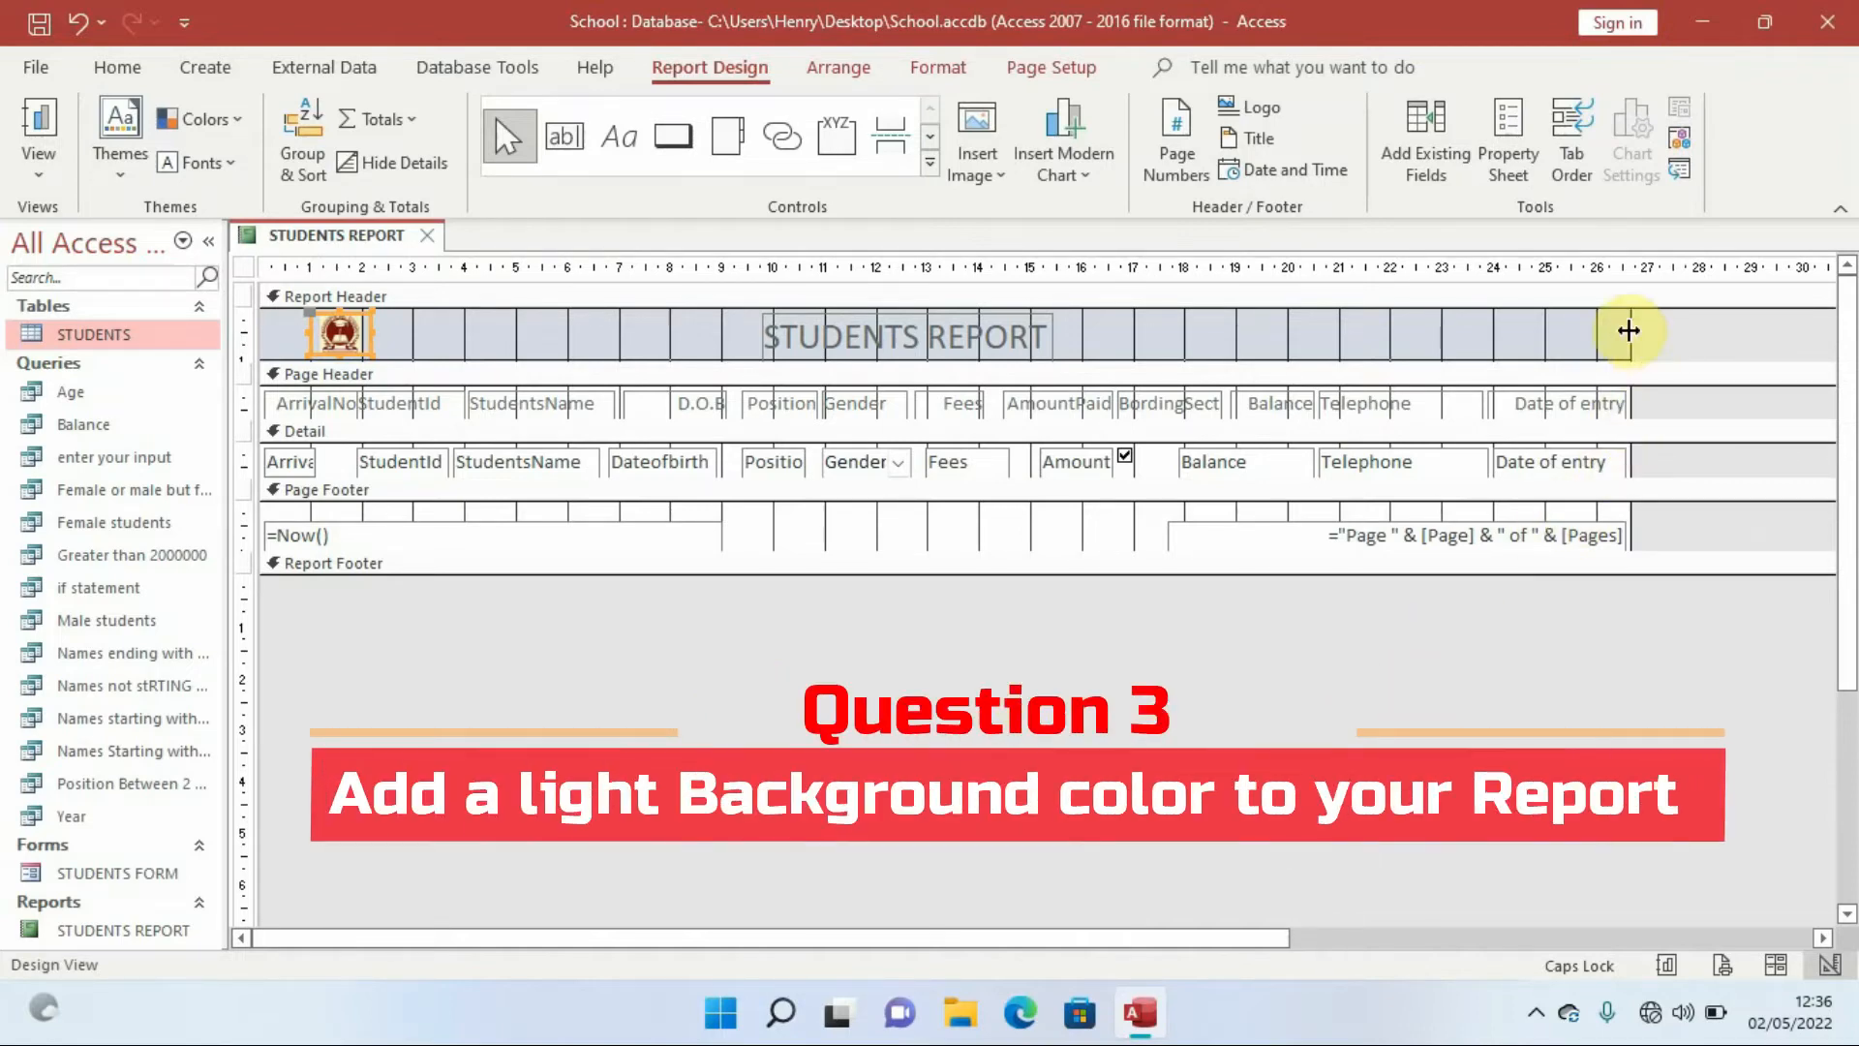
- Widen the report to about 29.4 cm and give the page header a light aqua background, checking it in Report View
{"action": "left_click_drag", "start_coordinate": [1629, 330], "coordinate": [1771, 328]}
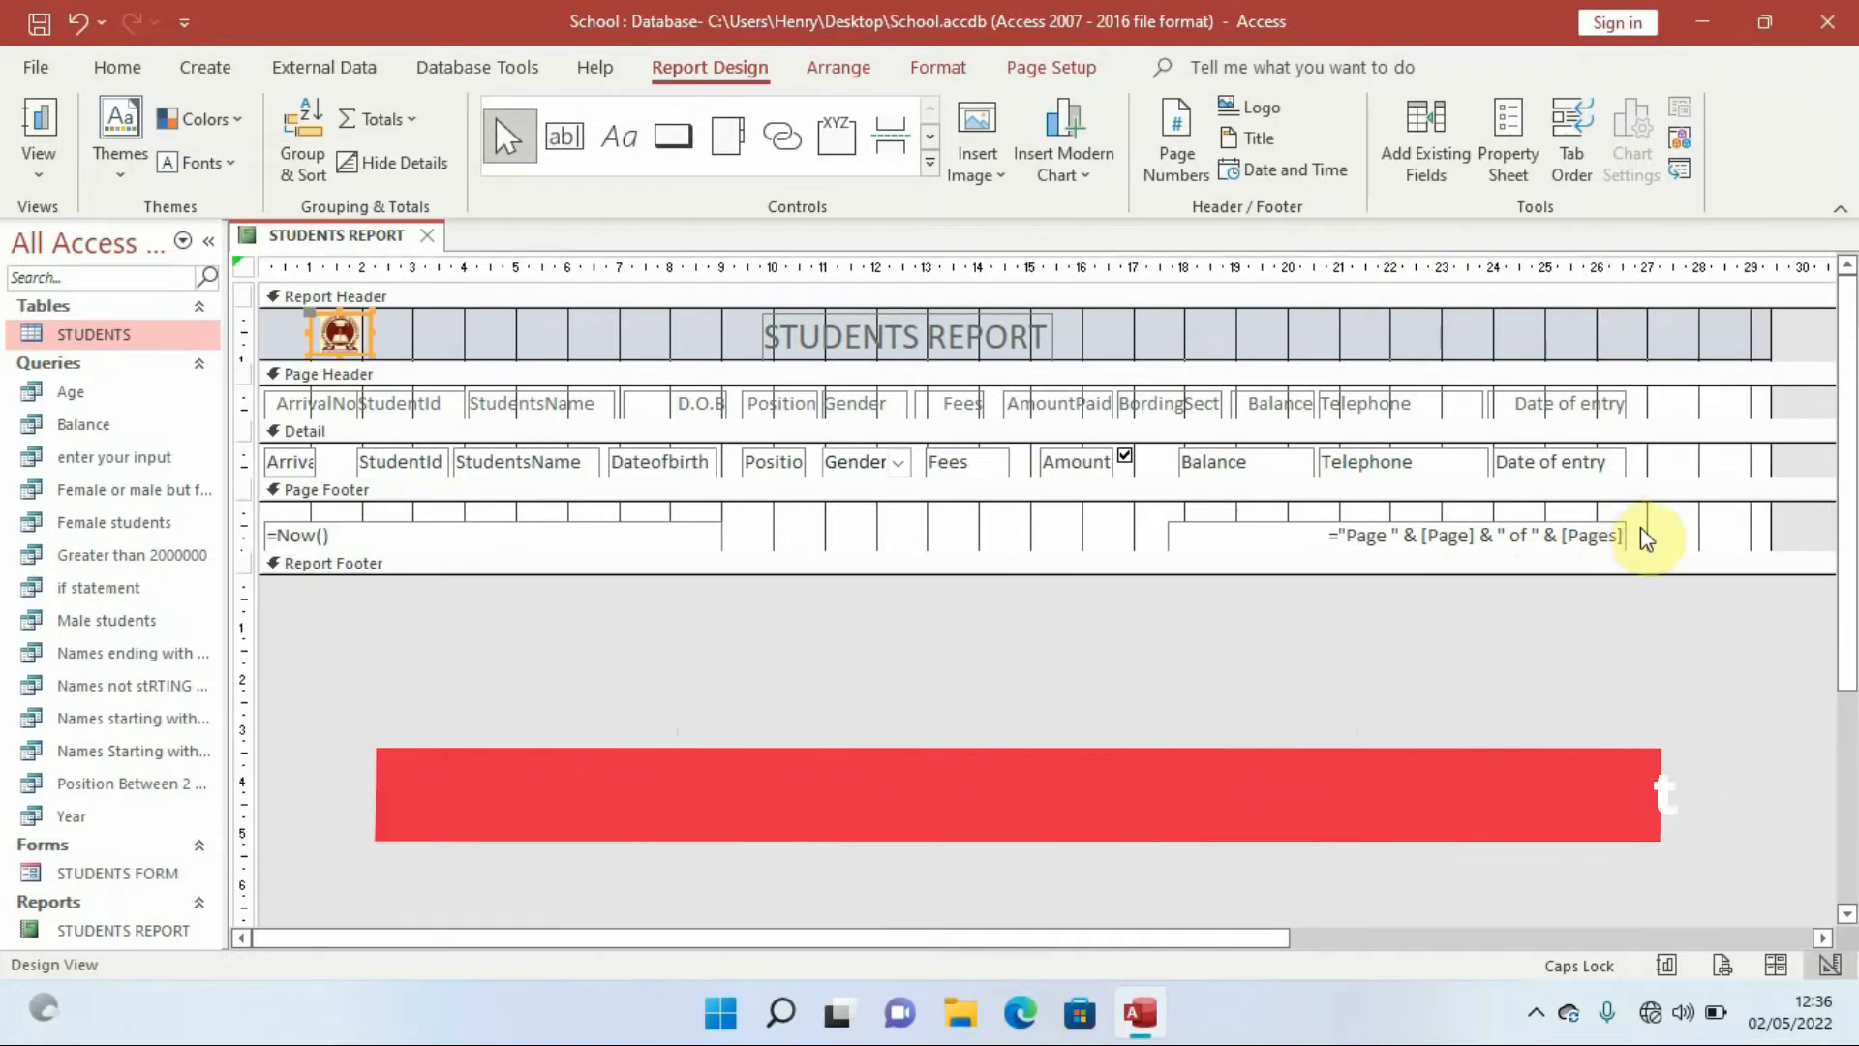
{"action": "right_click", "coordinate": [1695, 414]}
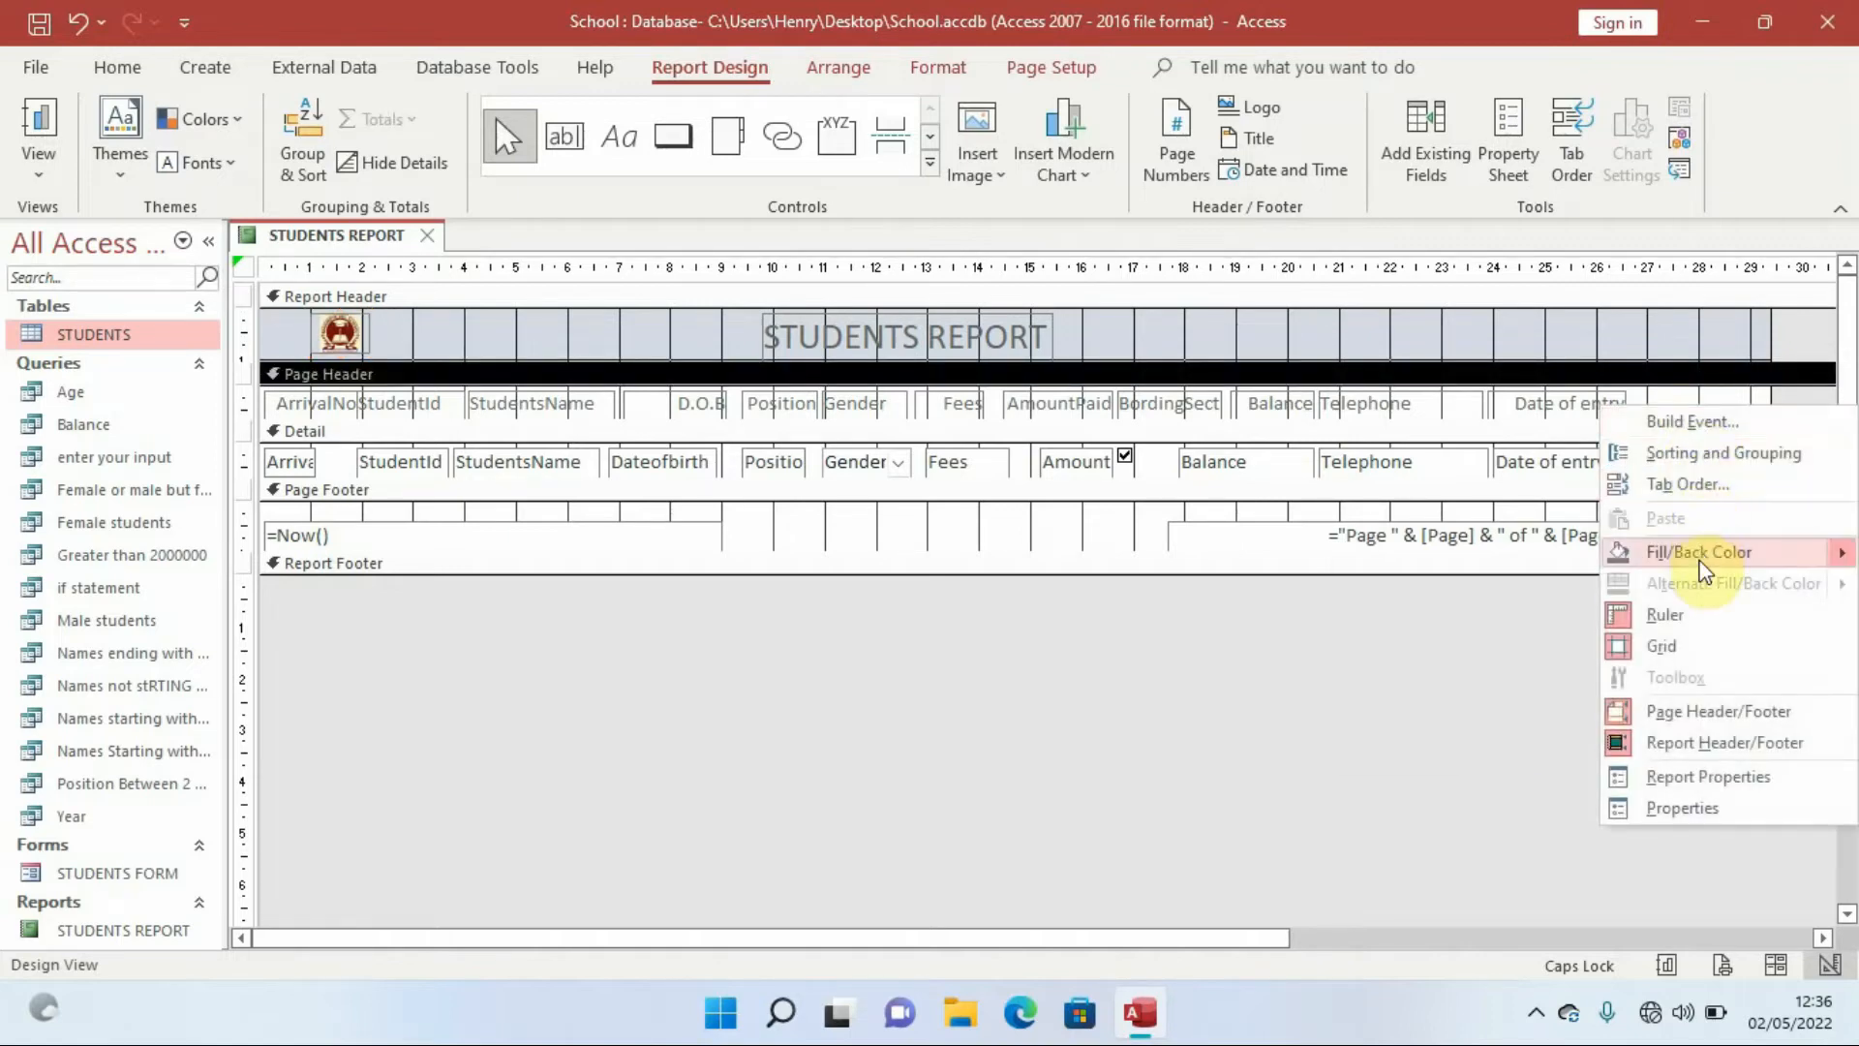
{"action": "mouse_move", "coordinate": [1705, 571]}
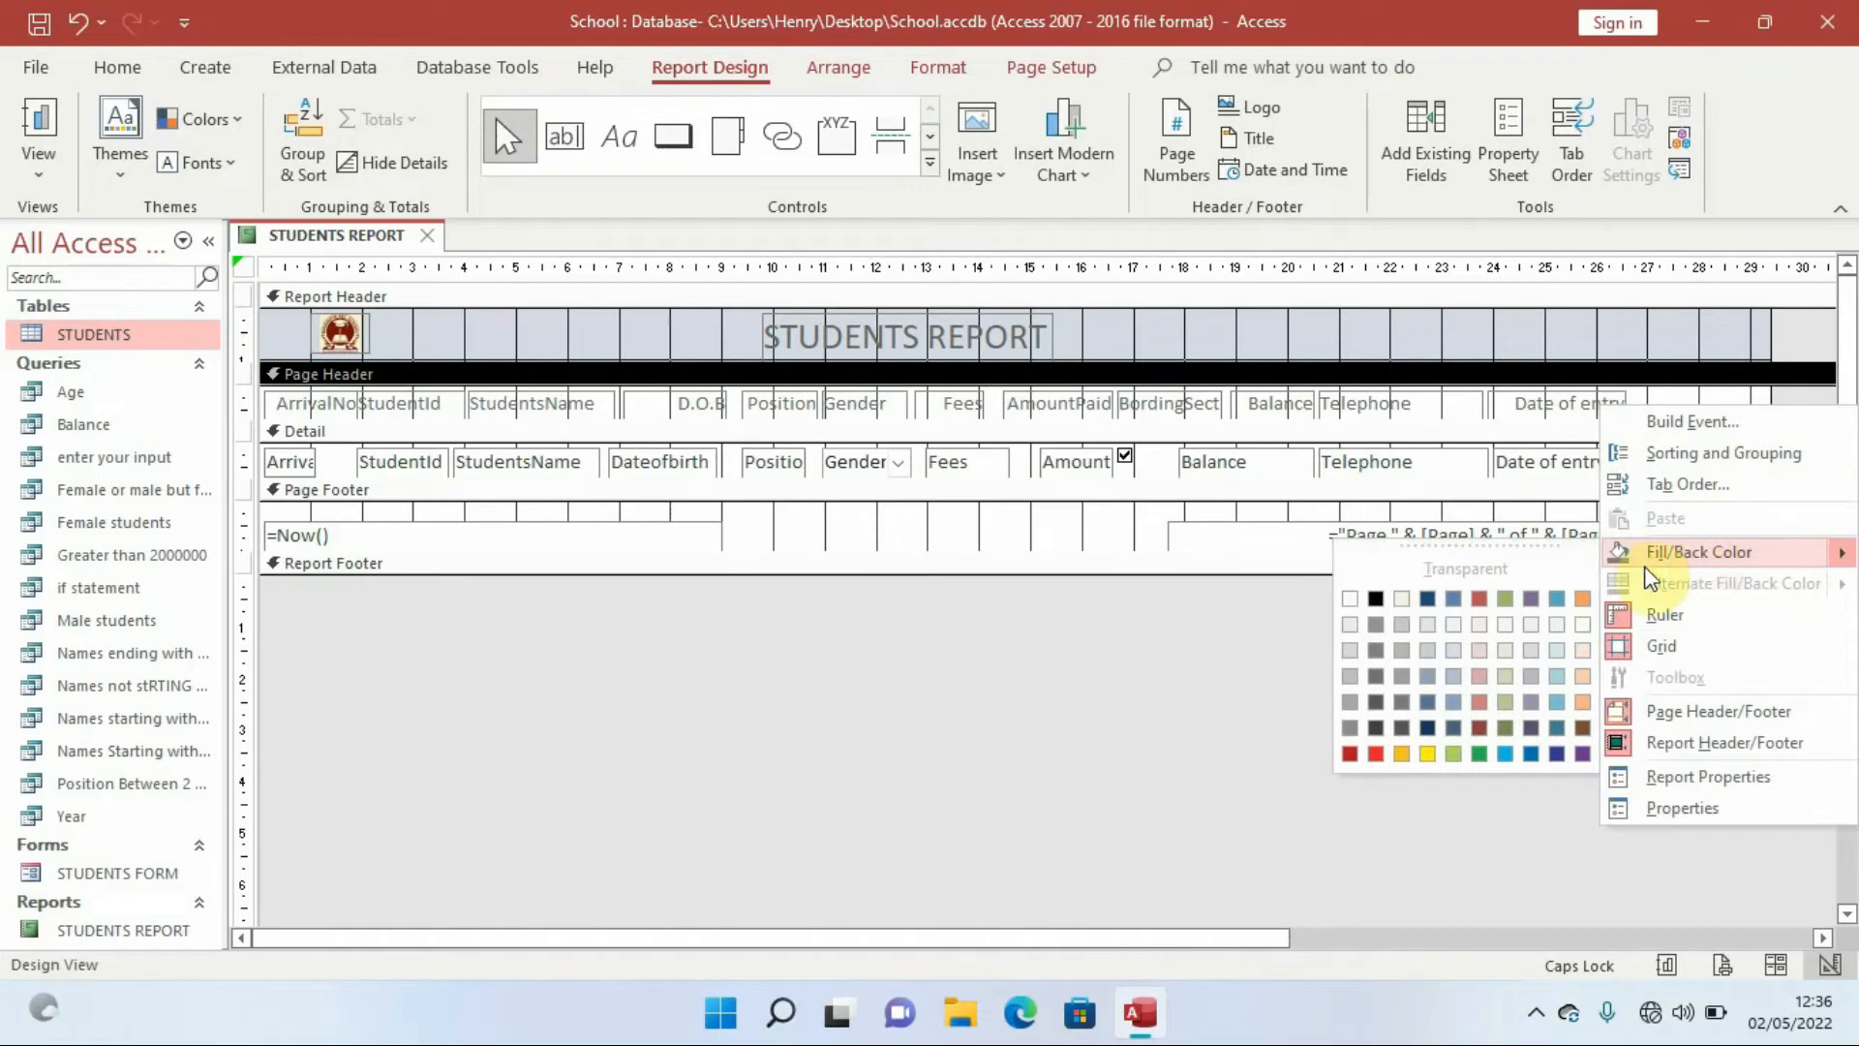
{"action": "left_click", "coordinate": [1557, 675]}
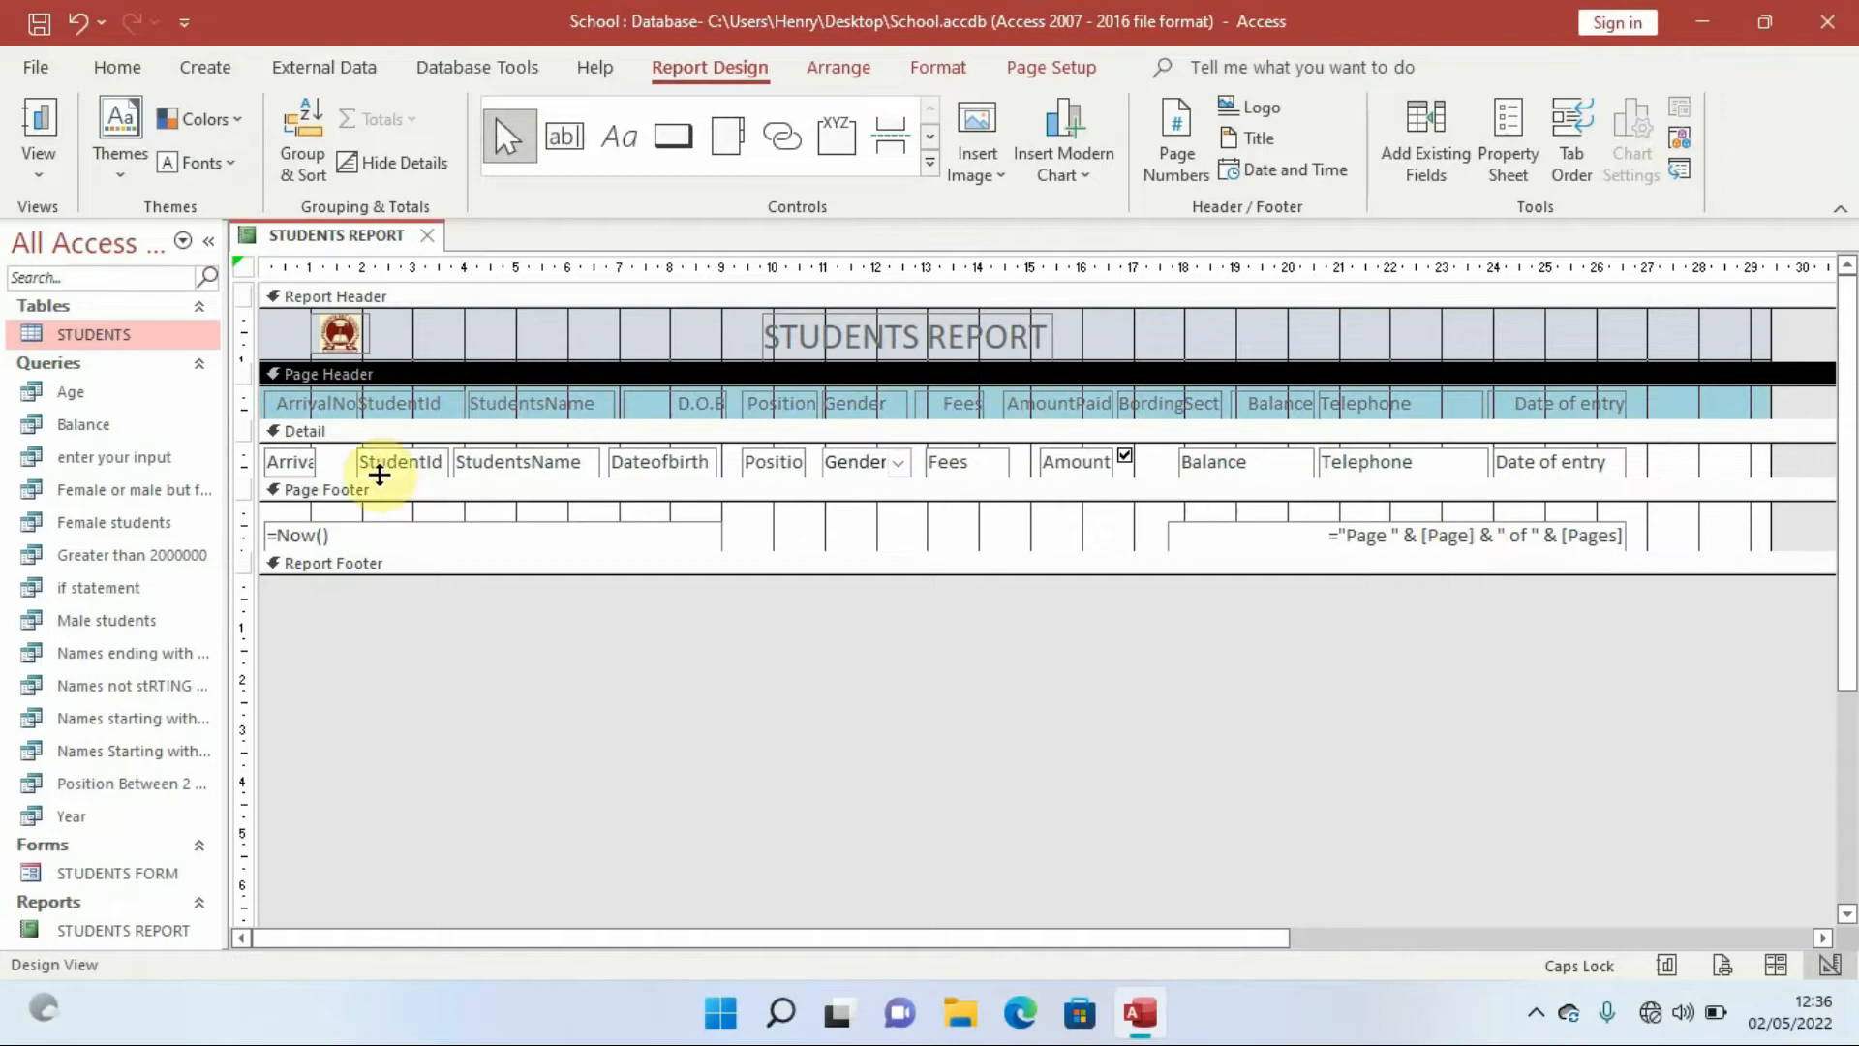
{"action": "left_click", "coordinate": [37, 177]}
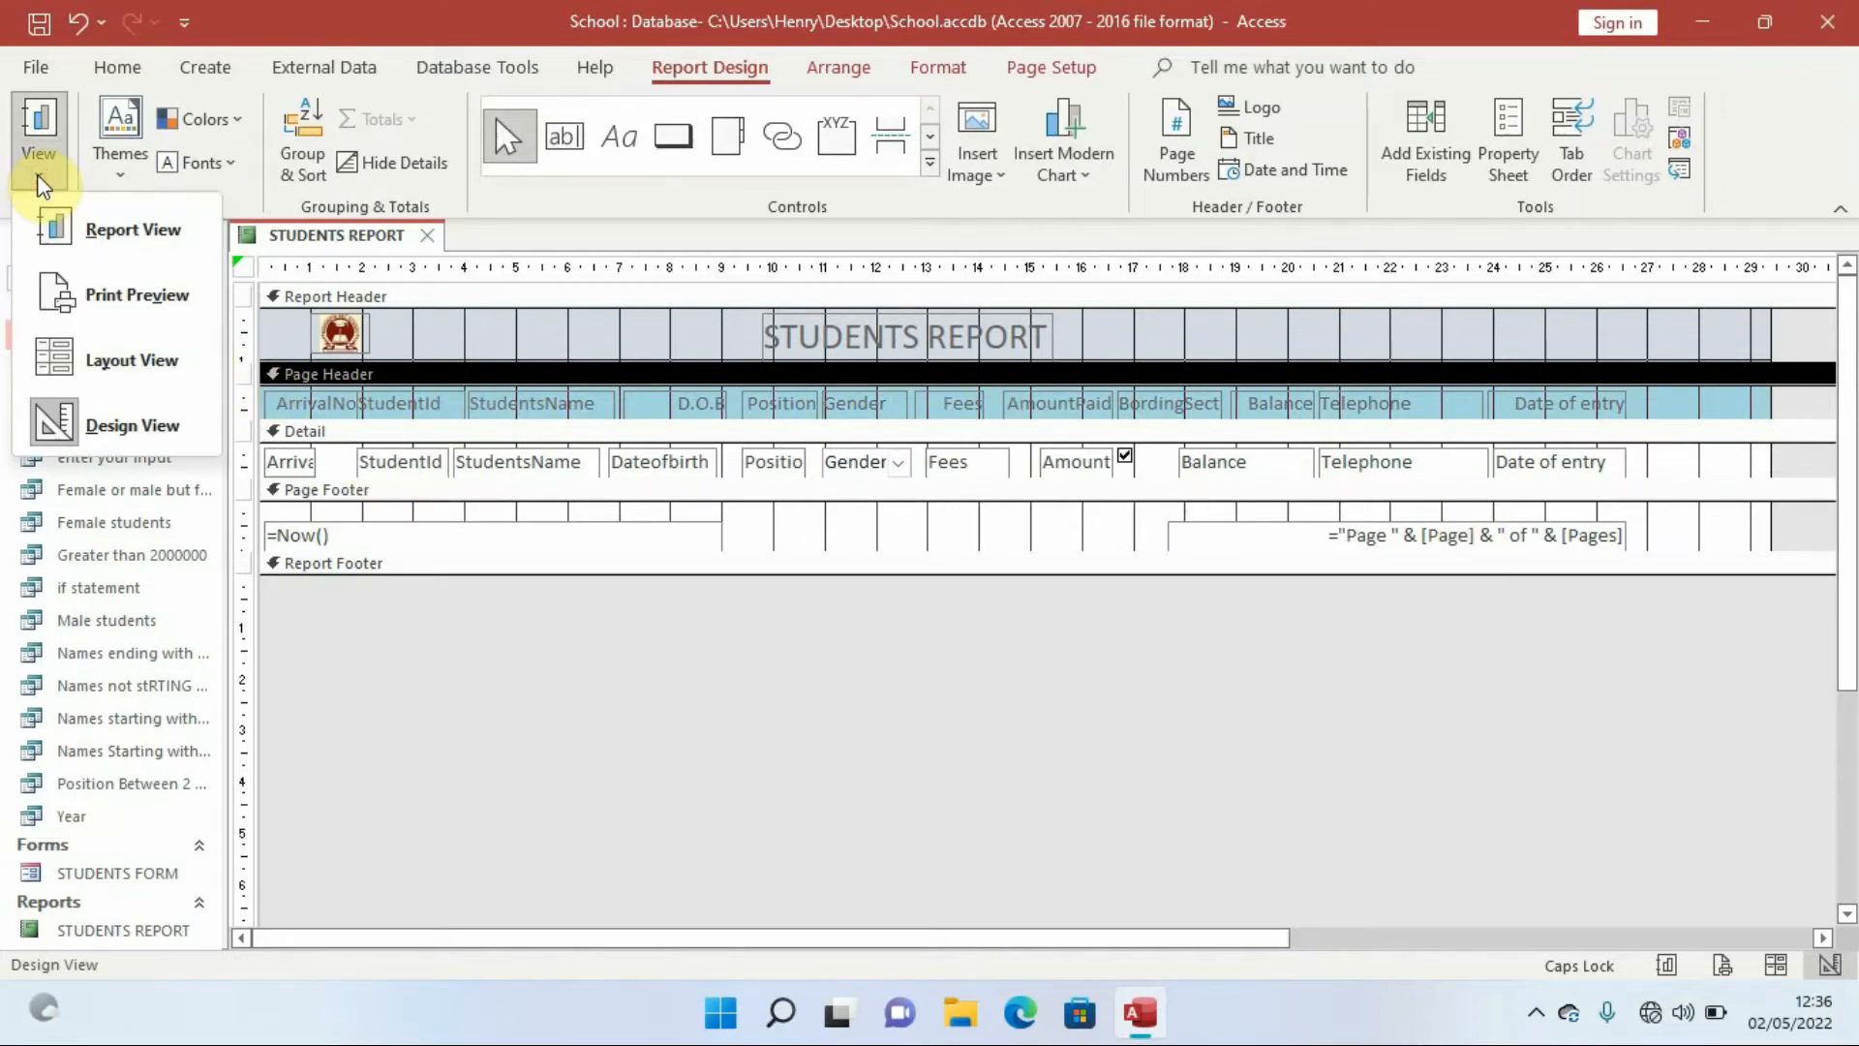
{"action": "left_click", "coordinate": [139, 226]}
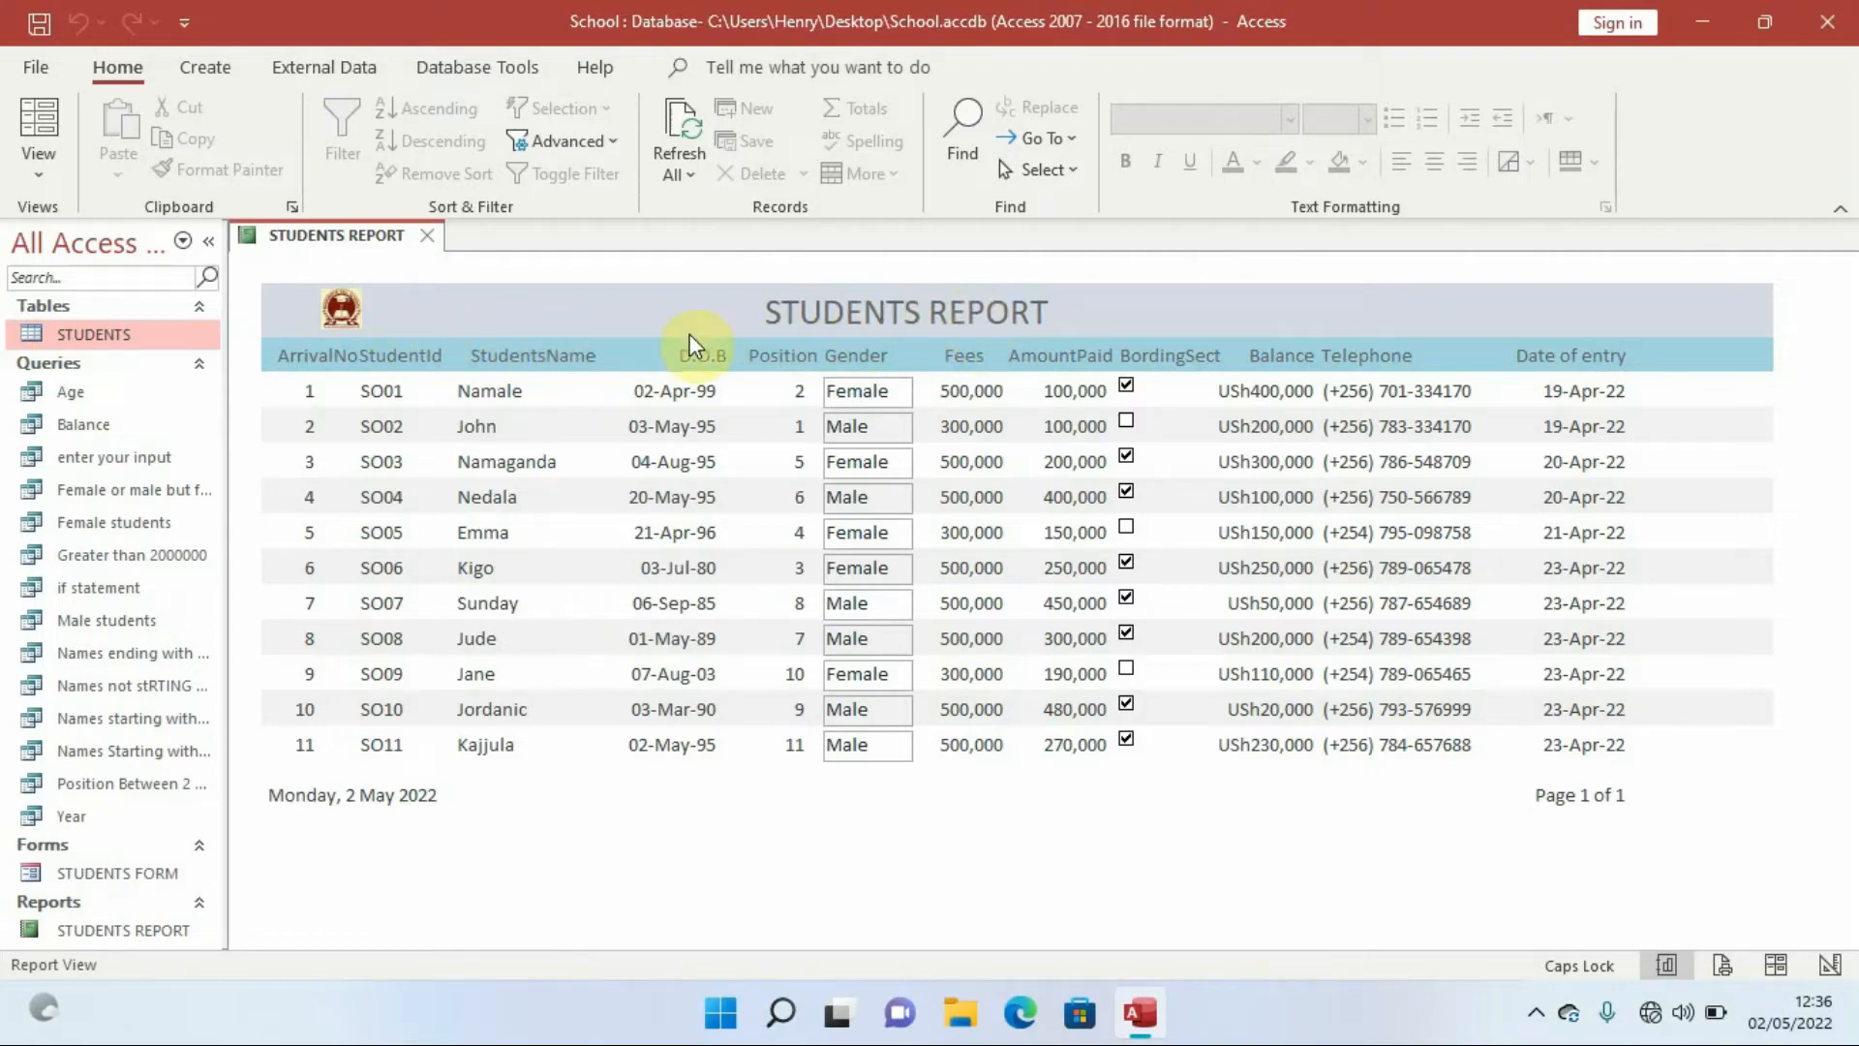
- Give the detail section an orange background in Design View, and check the report in Report View
{"action": "left_click", "coordinate": [39, 170]}
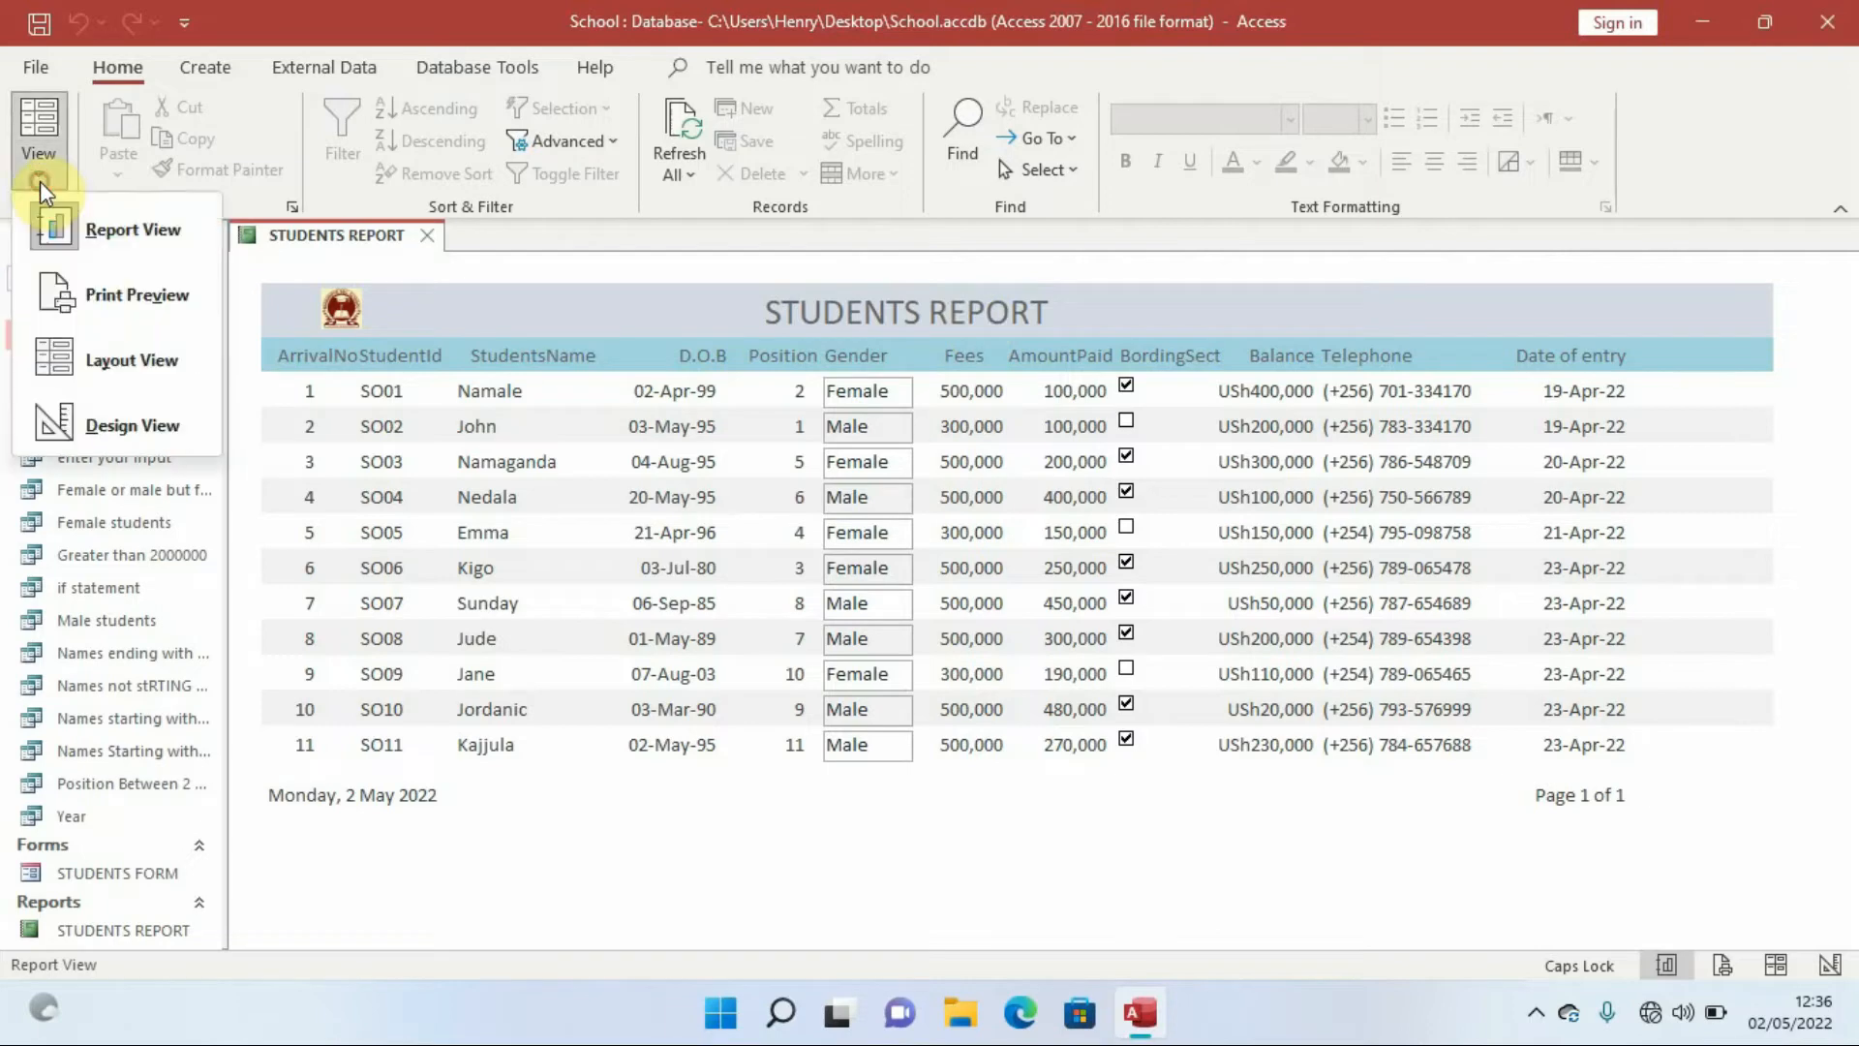
{"action": "left_click", "coordinate": [131, 425]}
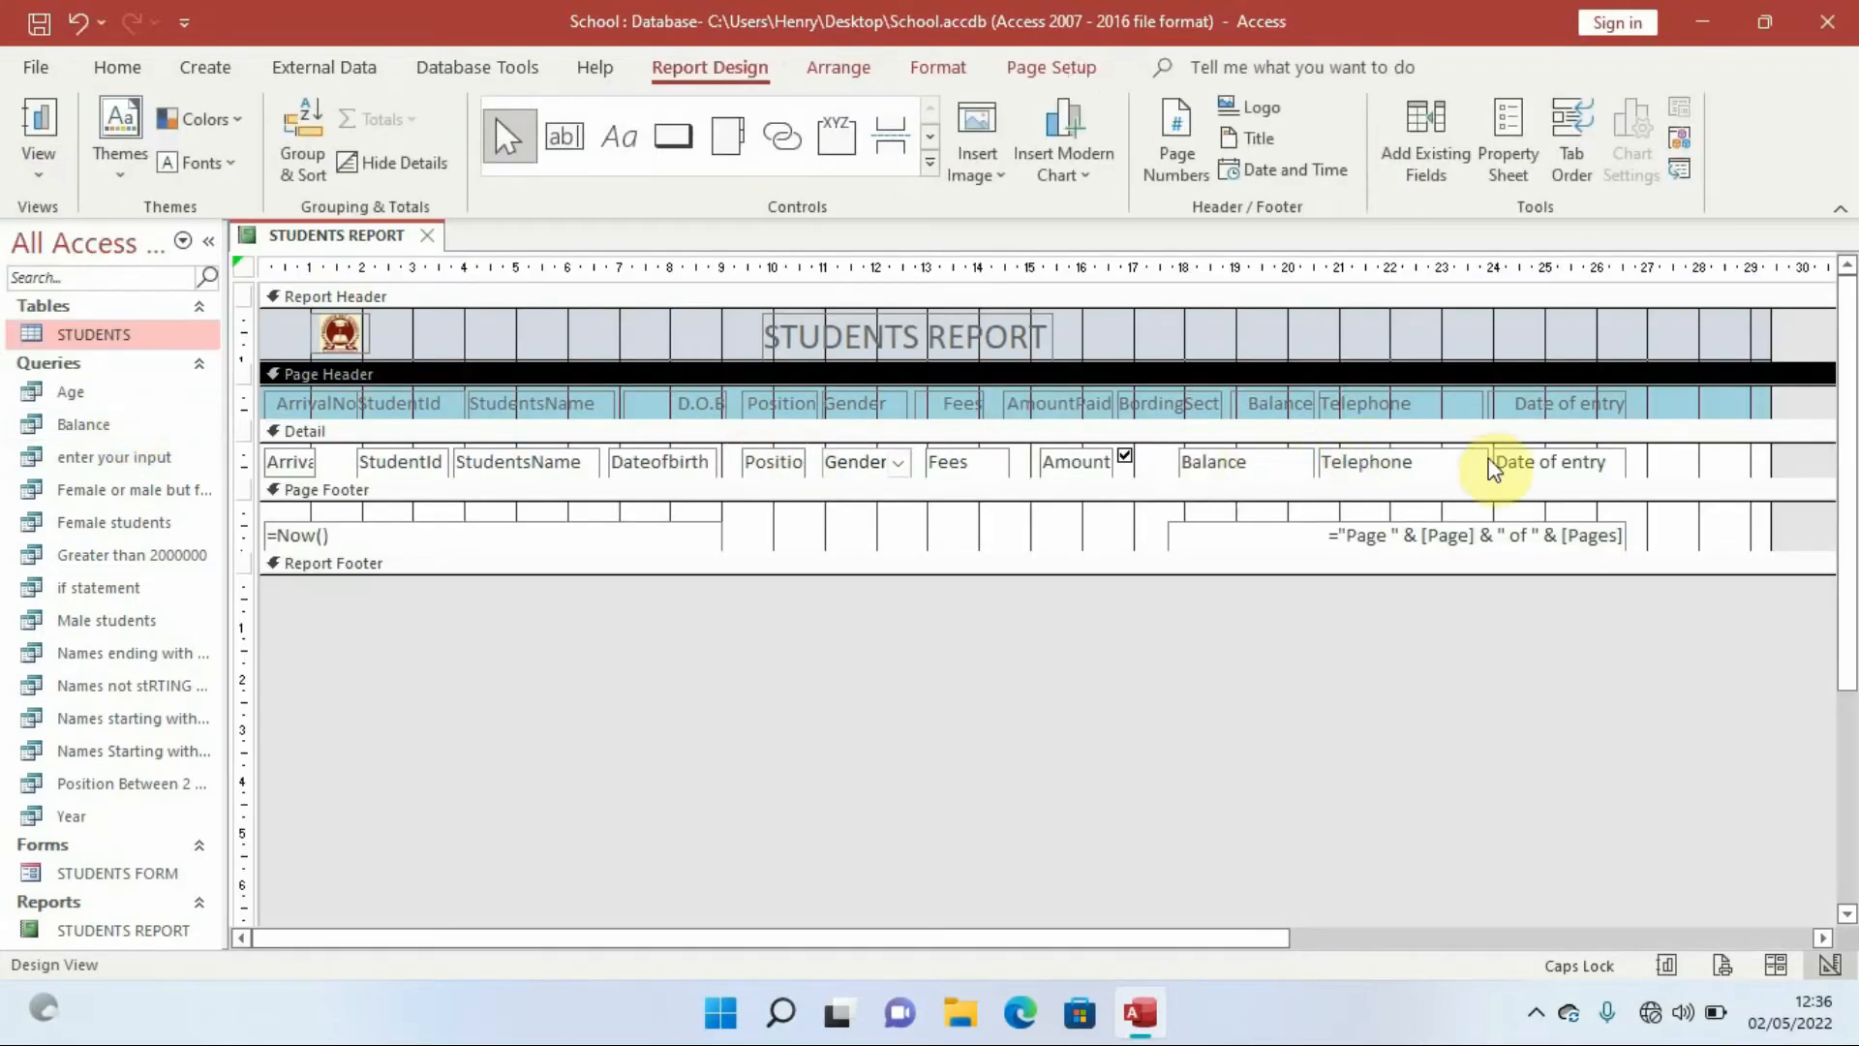
{"action": "left_click", "coordinate": [1685, 466]}
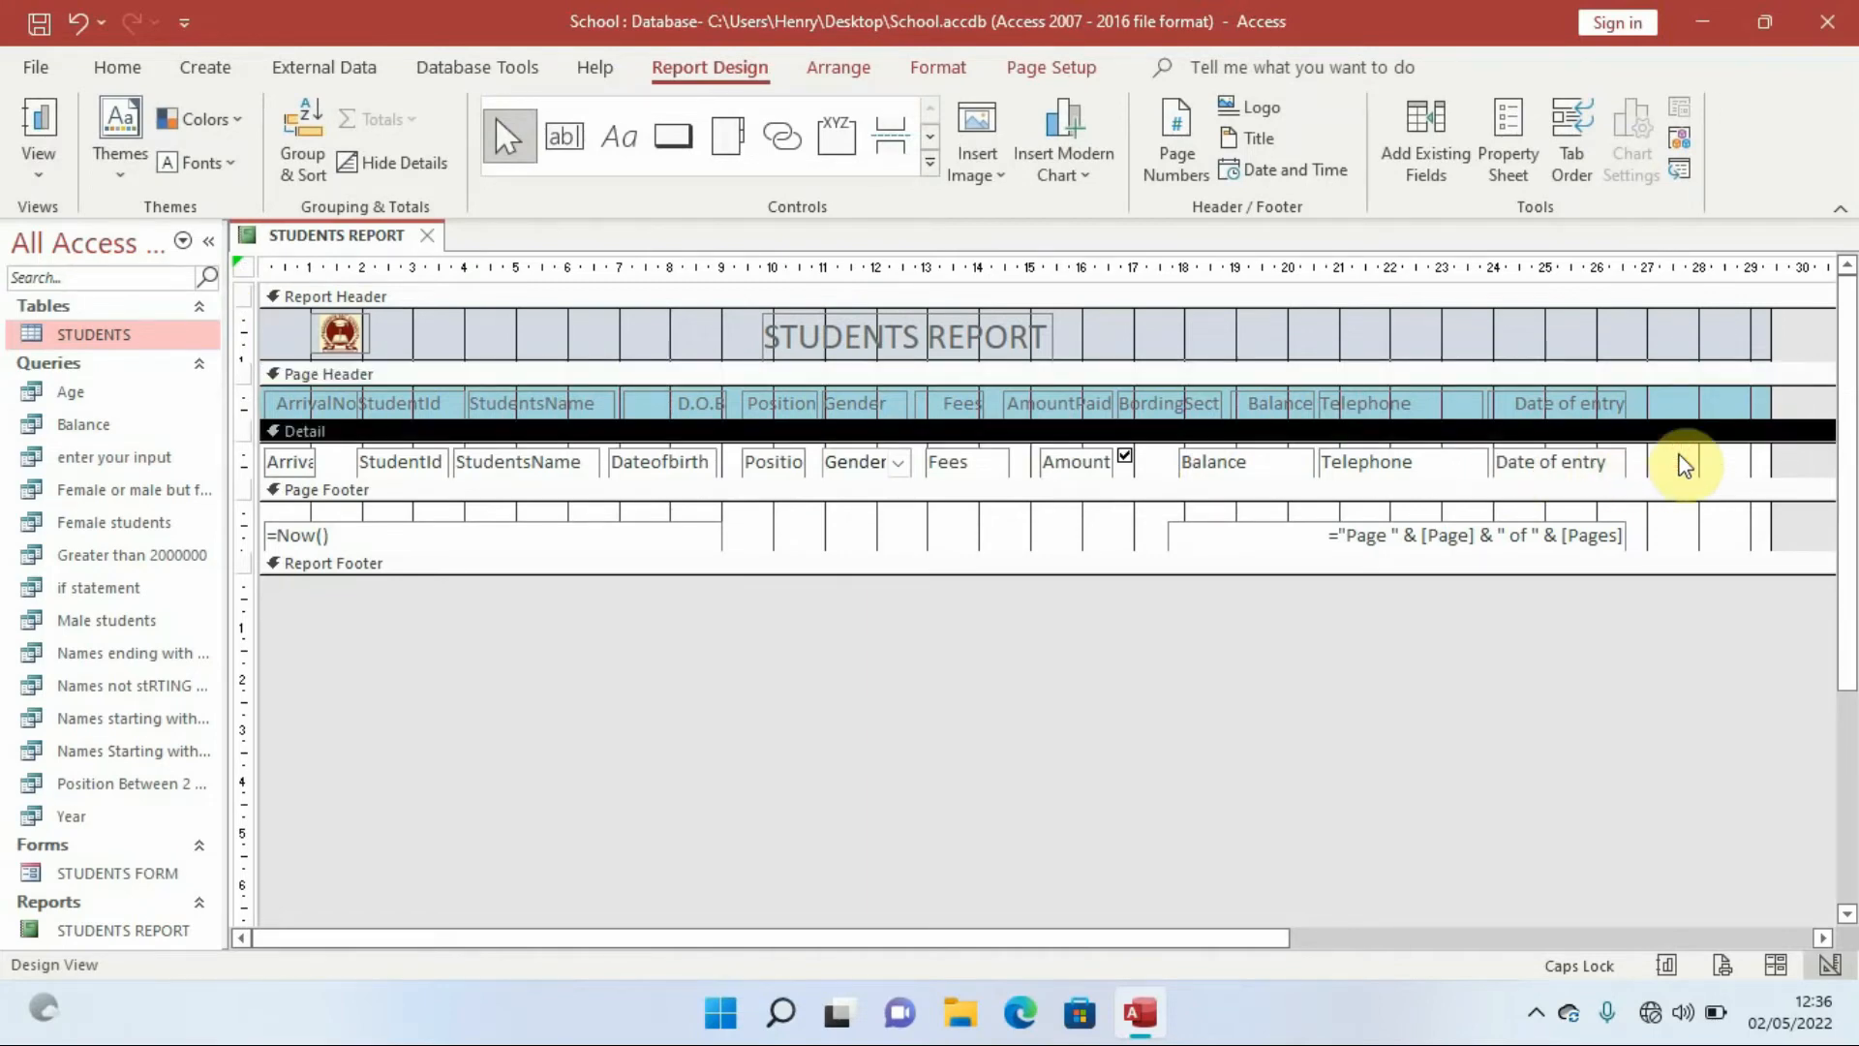
{"action": "right_click", "coordinate": [1685, 466]}
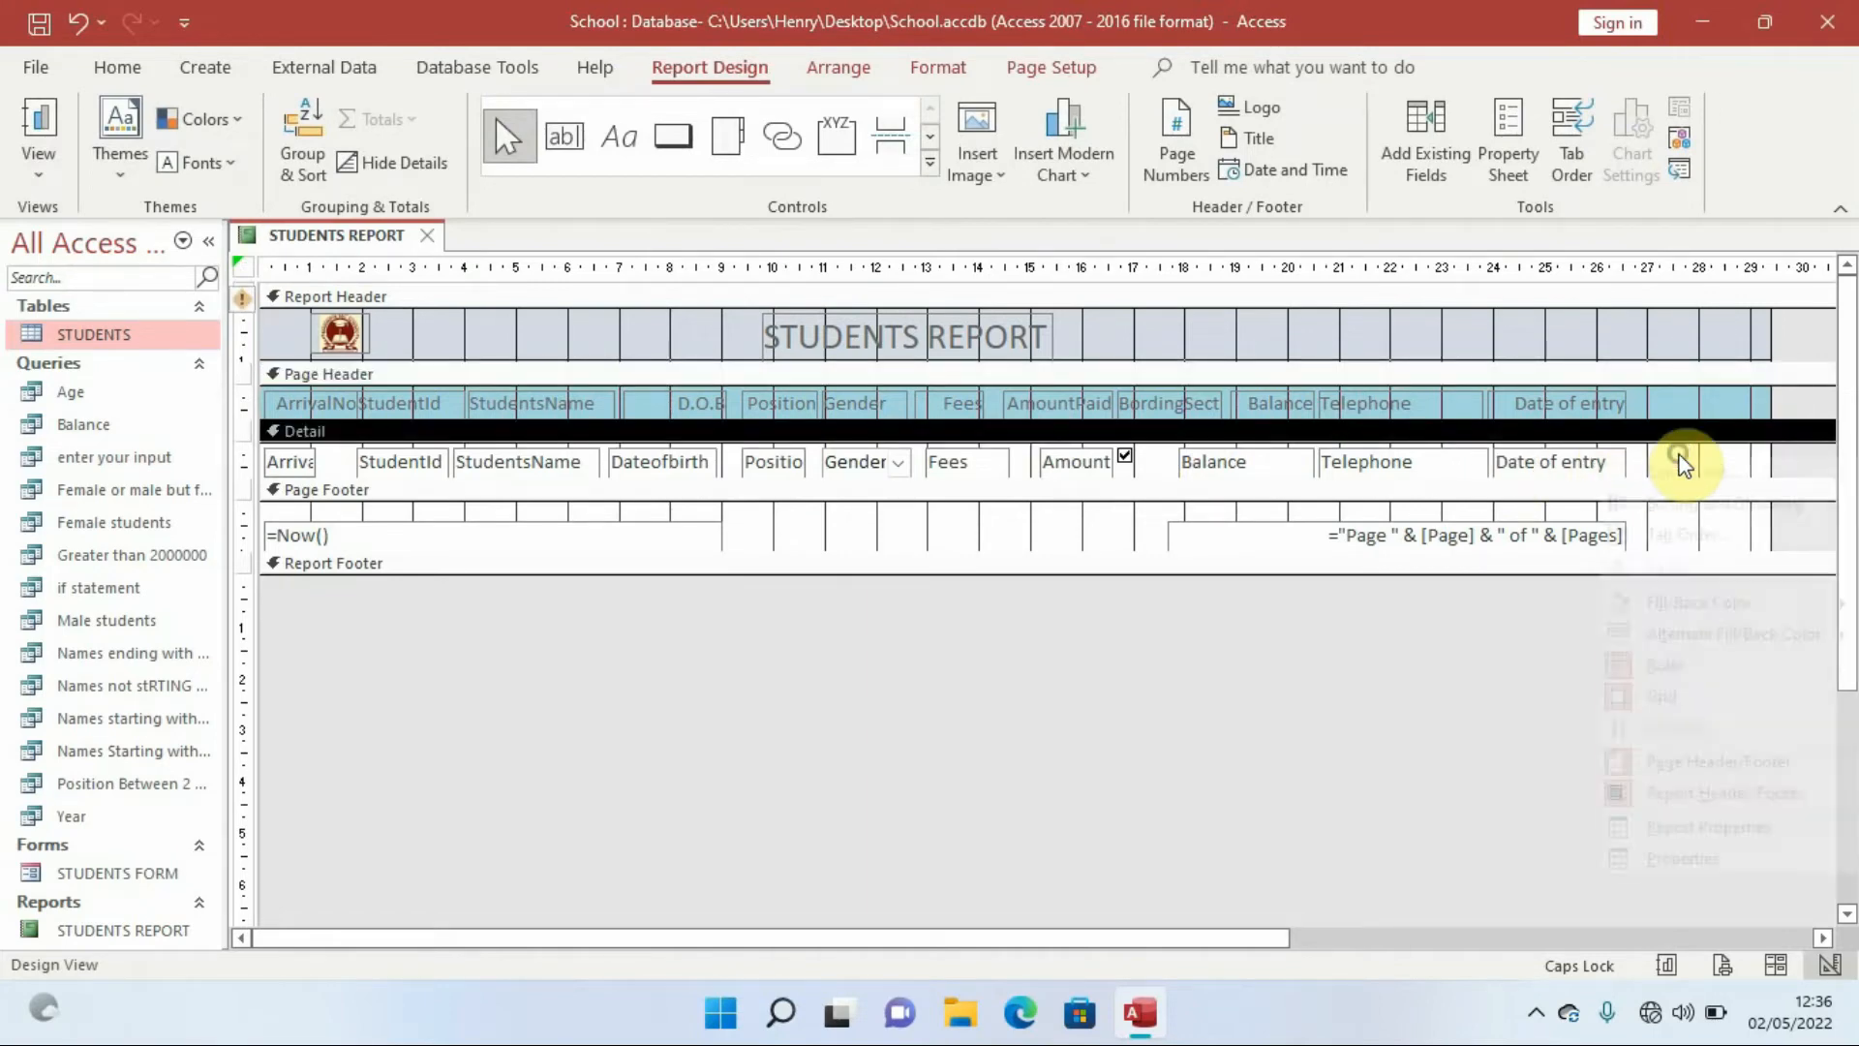
{"action": "mouse_move", "coordinate": [1724, 600]}
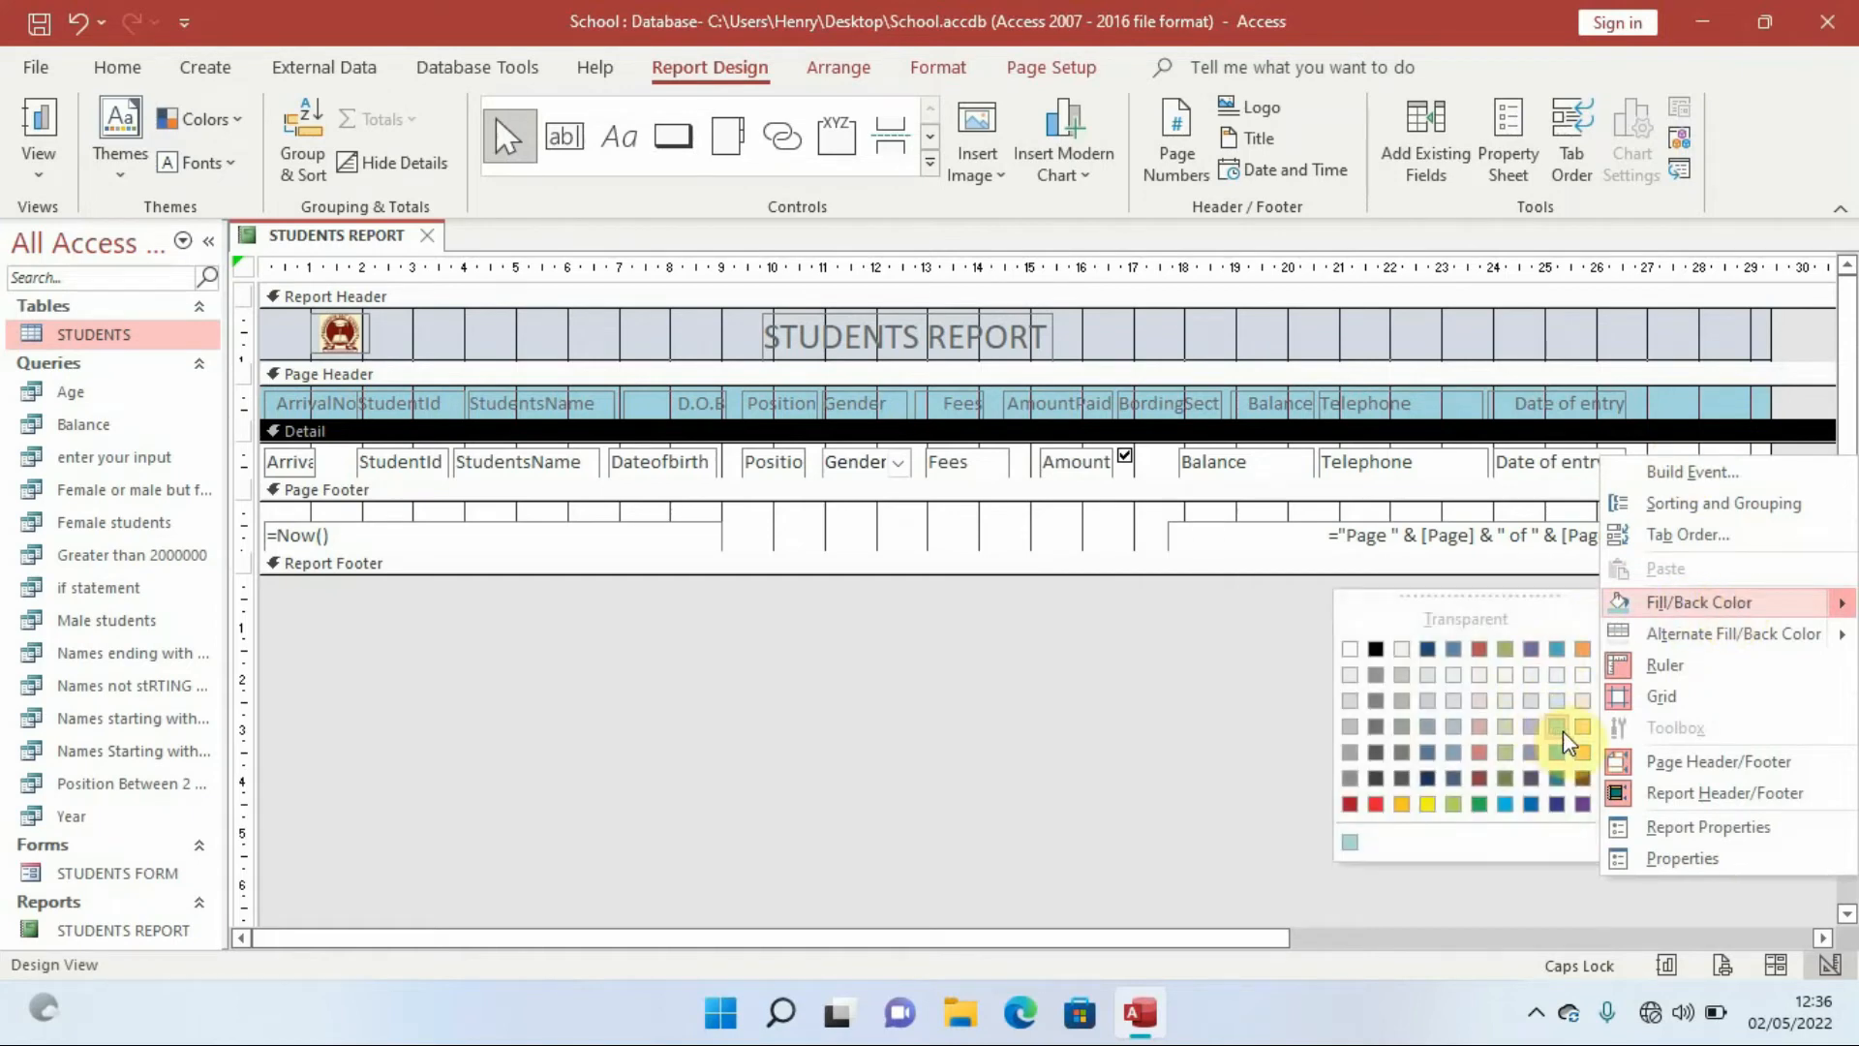
{"action": "left_click", "coordinate": [1578, 757]}
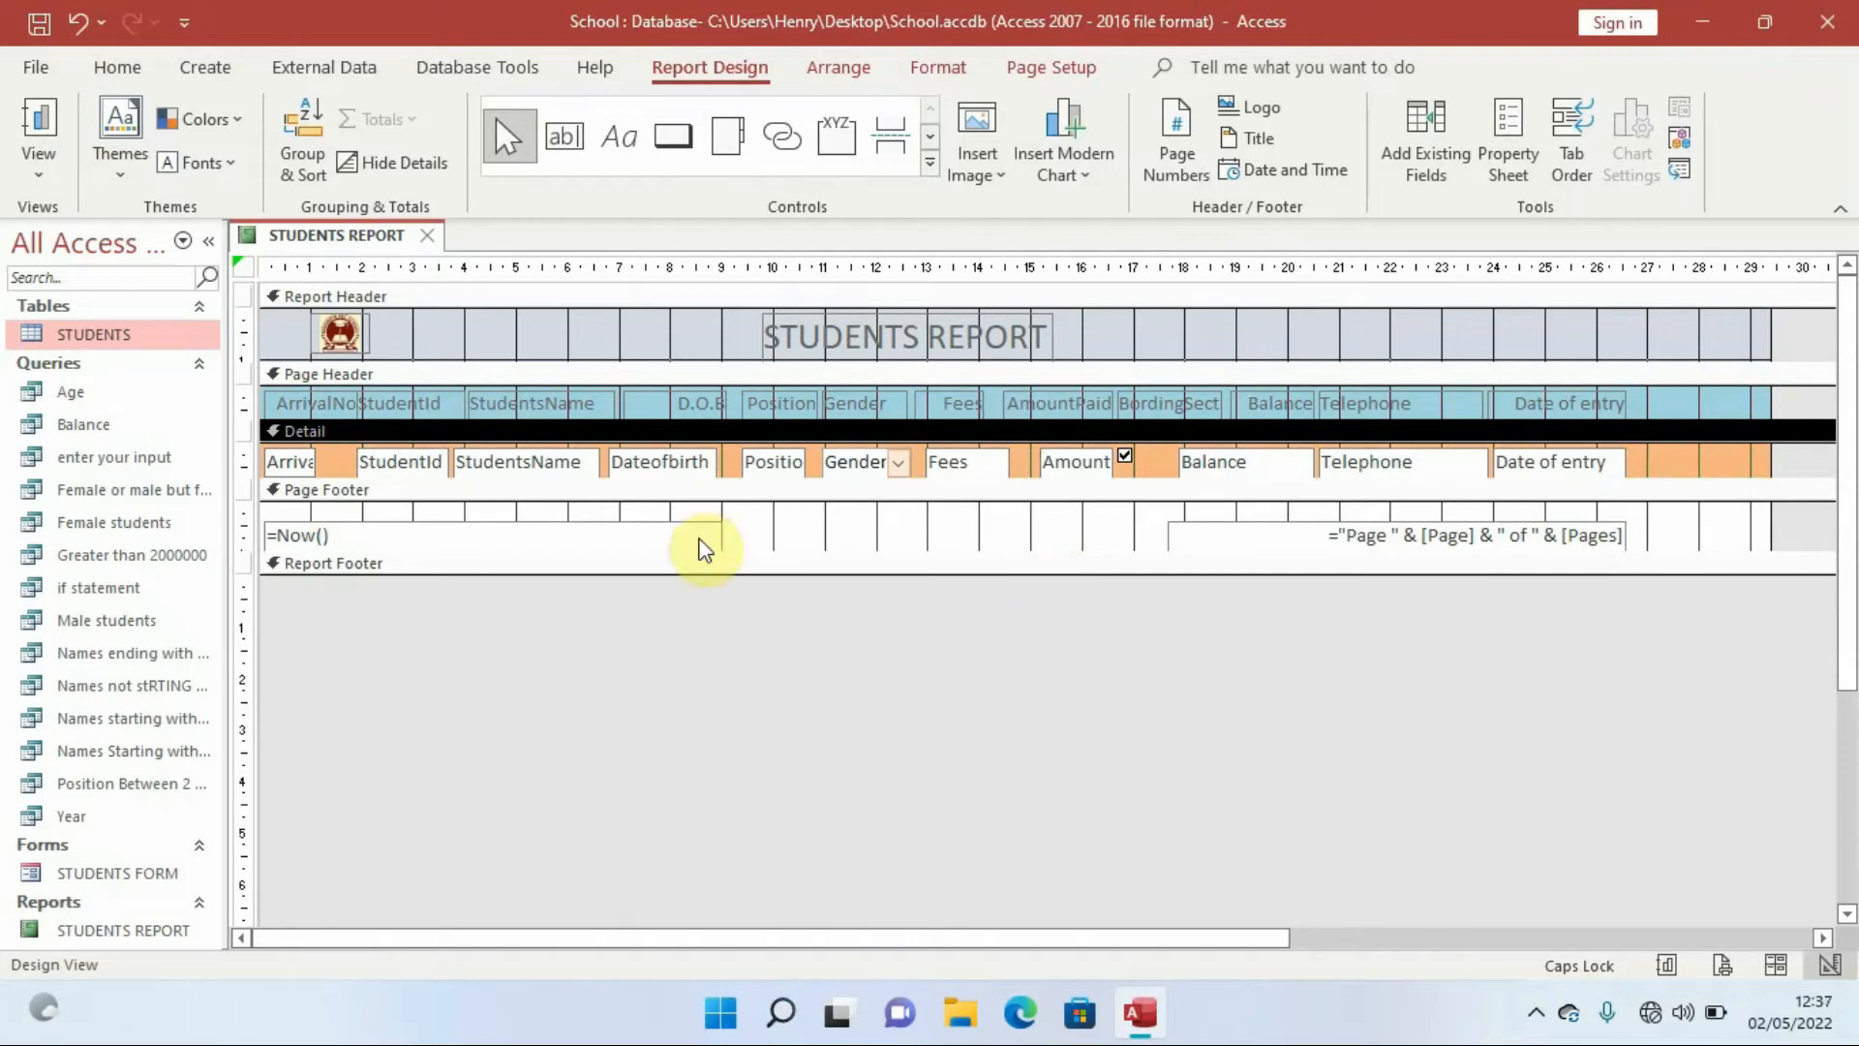
{"action": "left_click", "coordinate": [50, 172]}
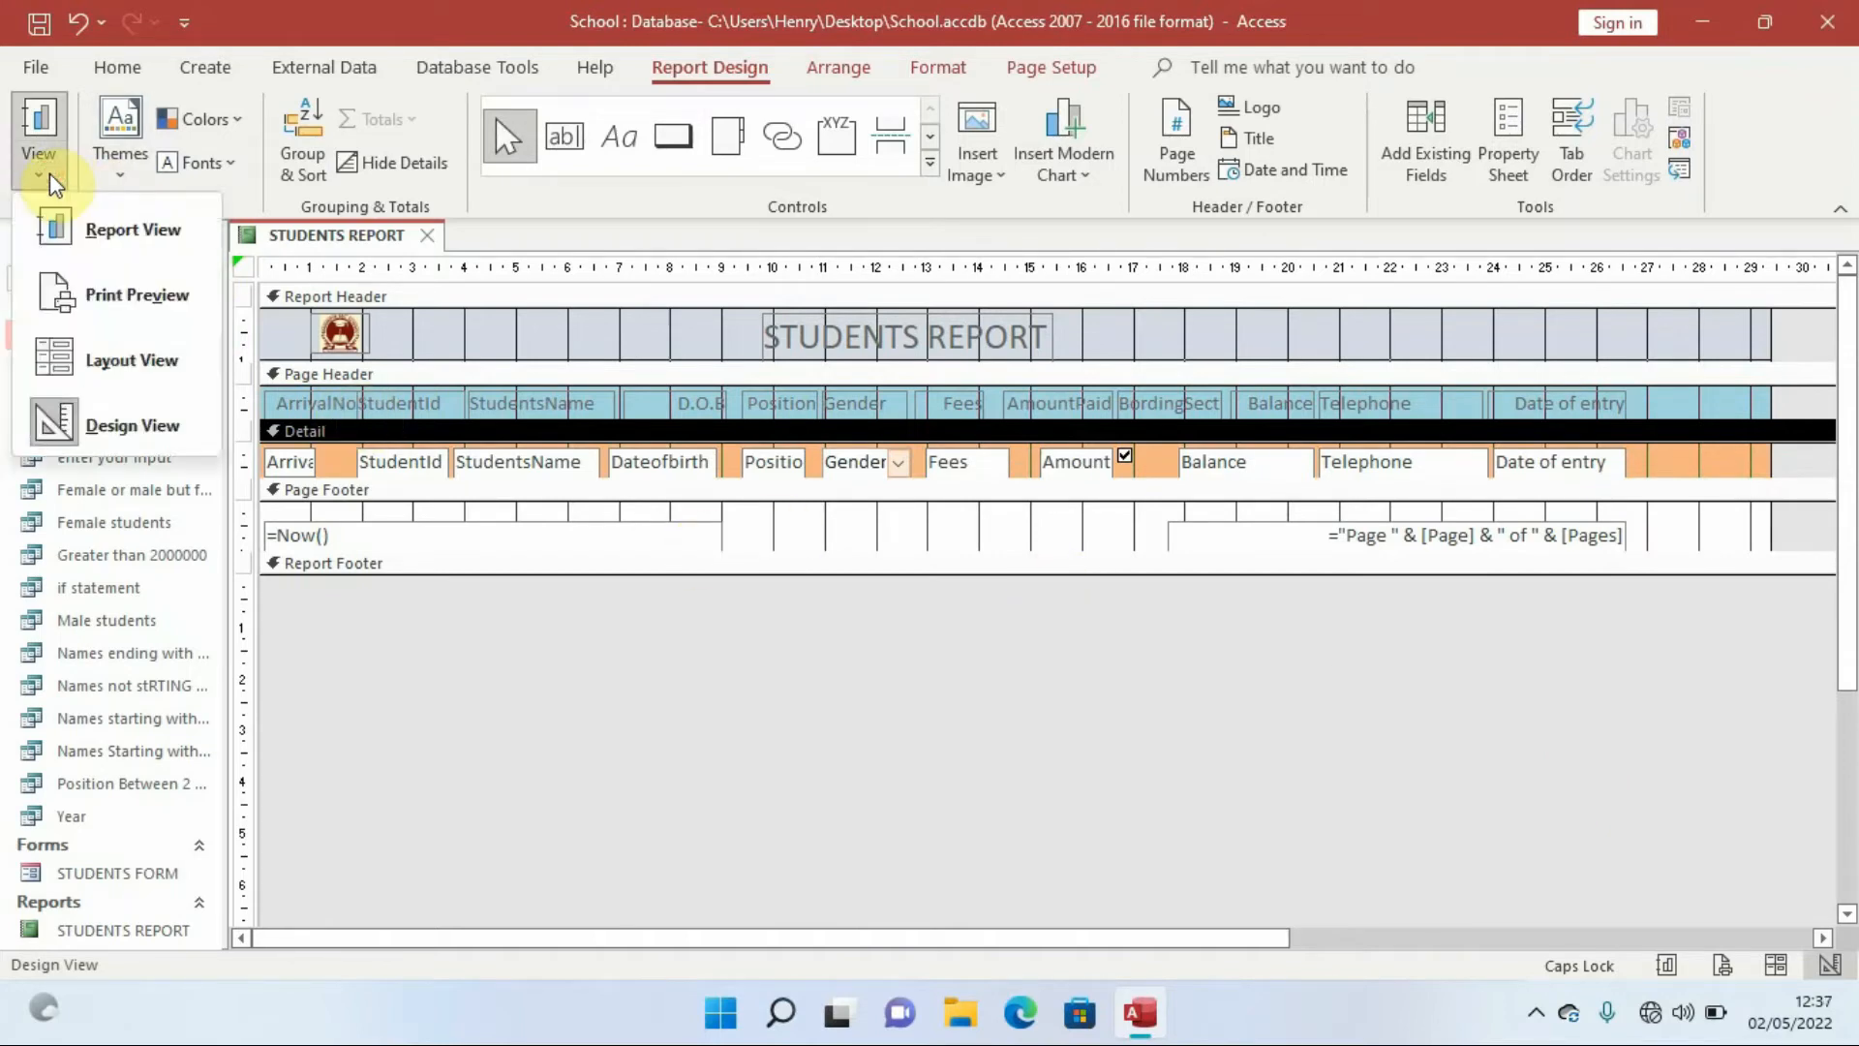
{"action": "left_click", "coordinate": [97, 227]}
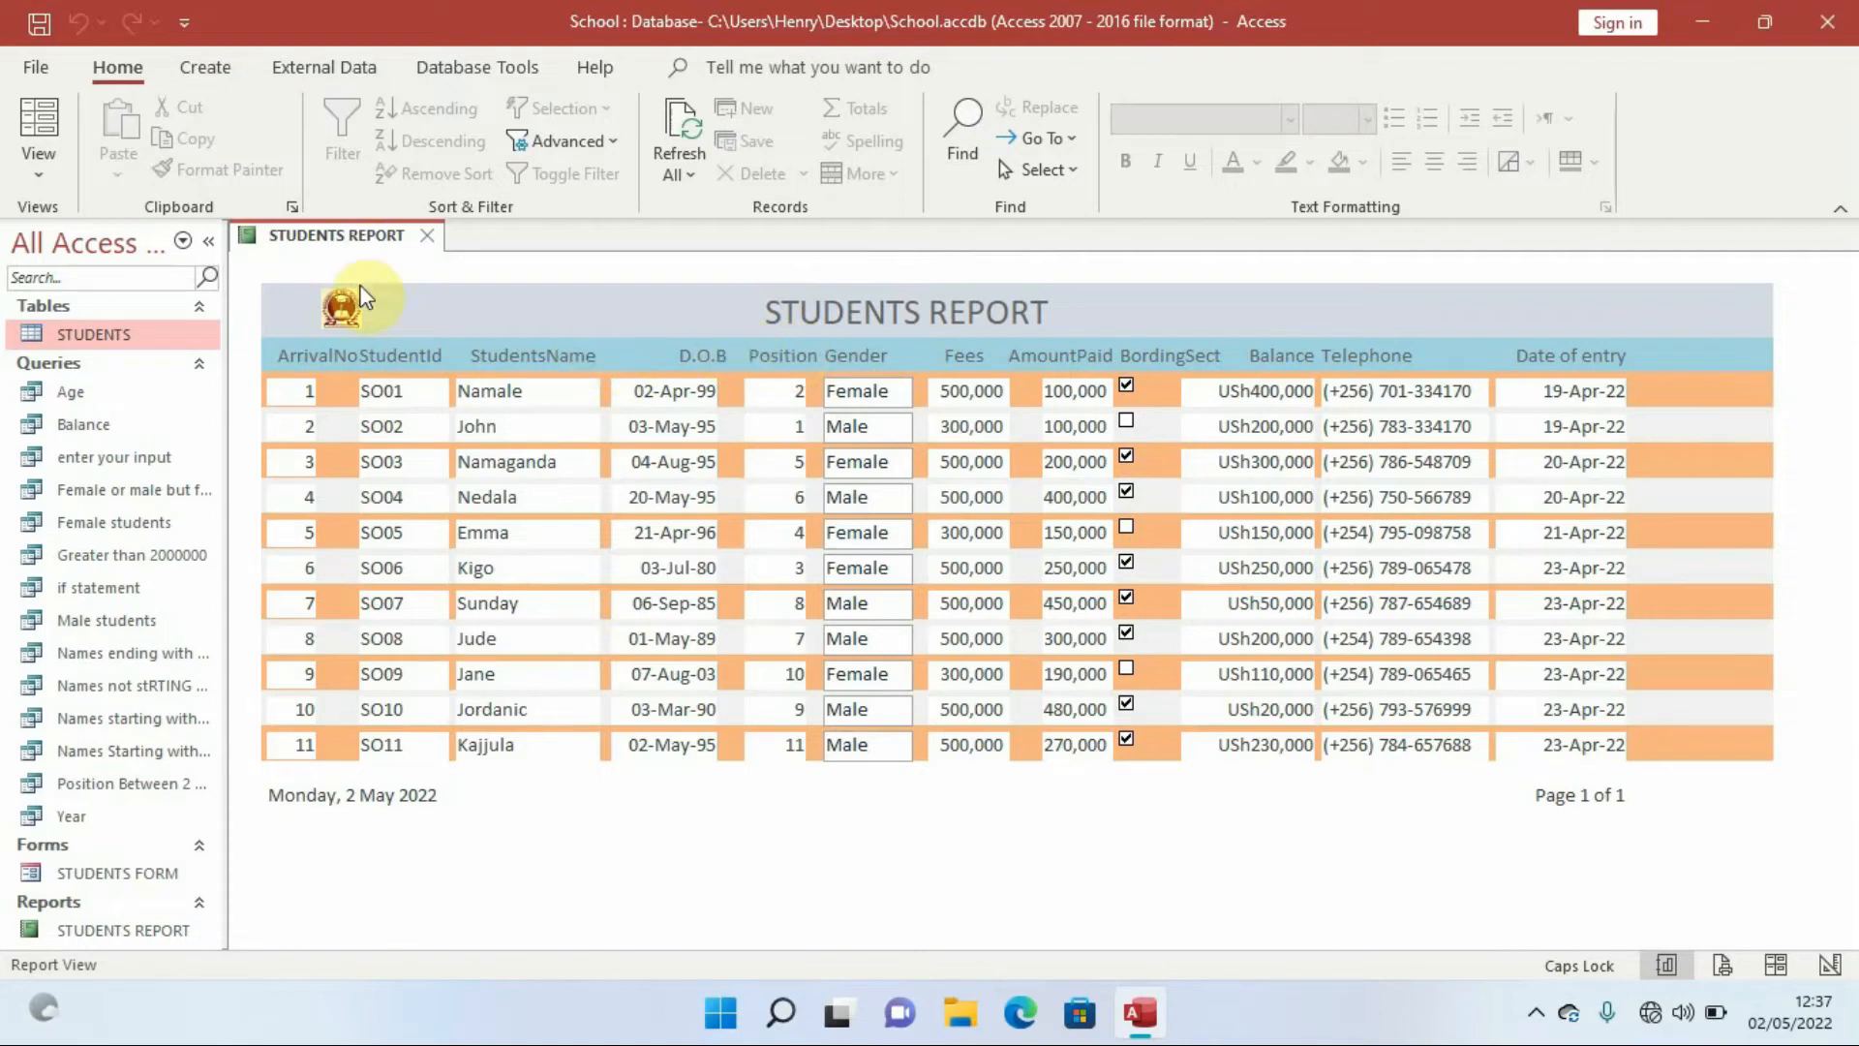
- Return to Design View and add a label reading 002 between the logo and the title in the report header
{"action": "left_click", "coordinate": [38, 171]}
{"action": "left_click", "coordinate": [131, 424]}
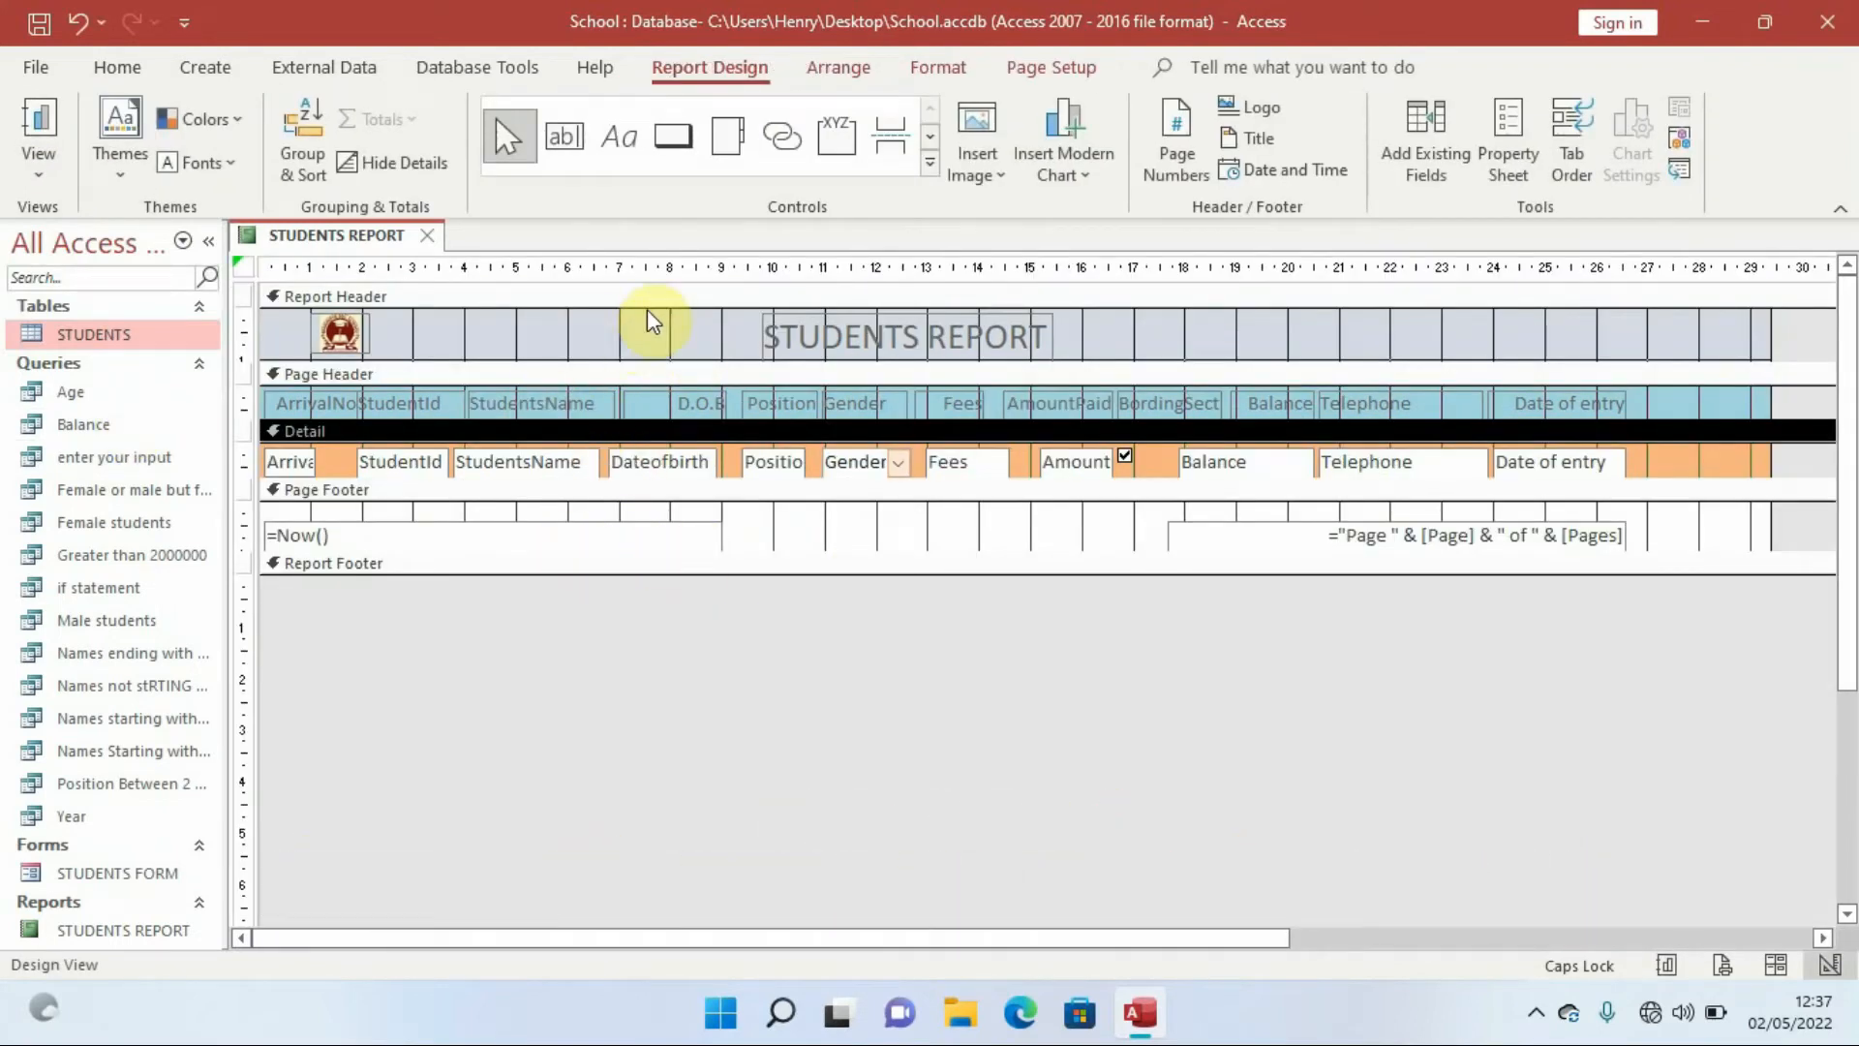
{"action": "left_click", "coordinate": [606, 143]}
{"action": "left_click_drag", "start_coordinate": [523, 323], "coordinate": [639, 348]}
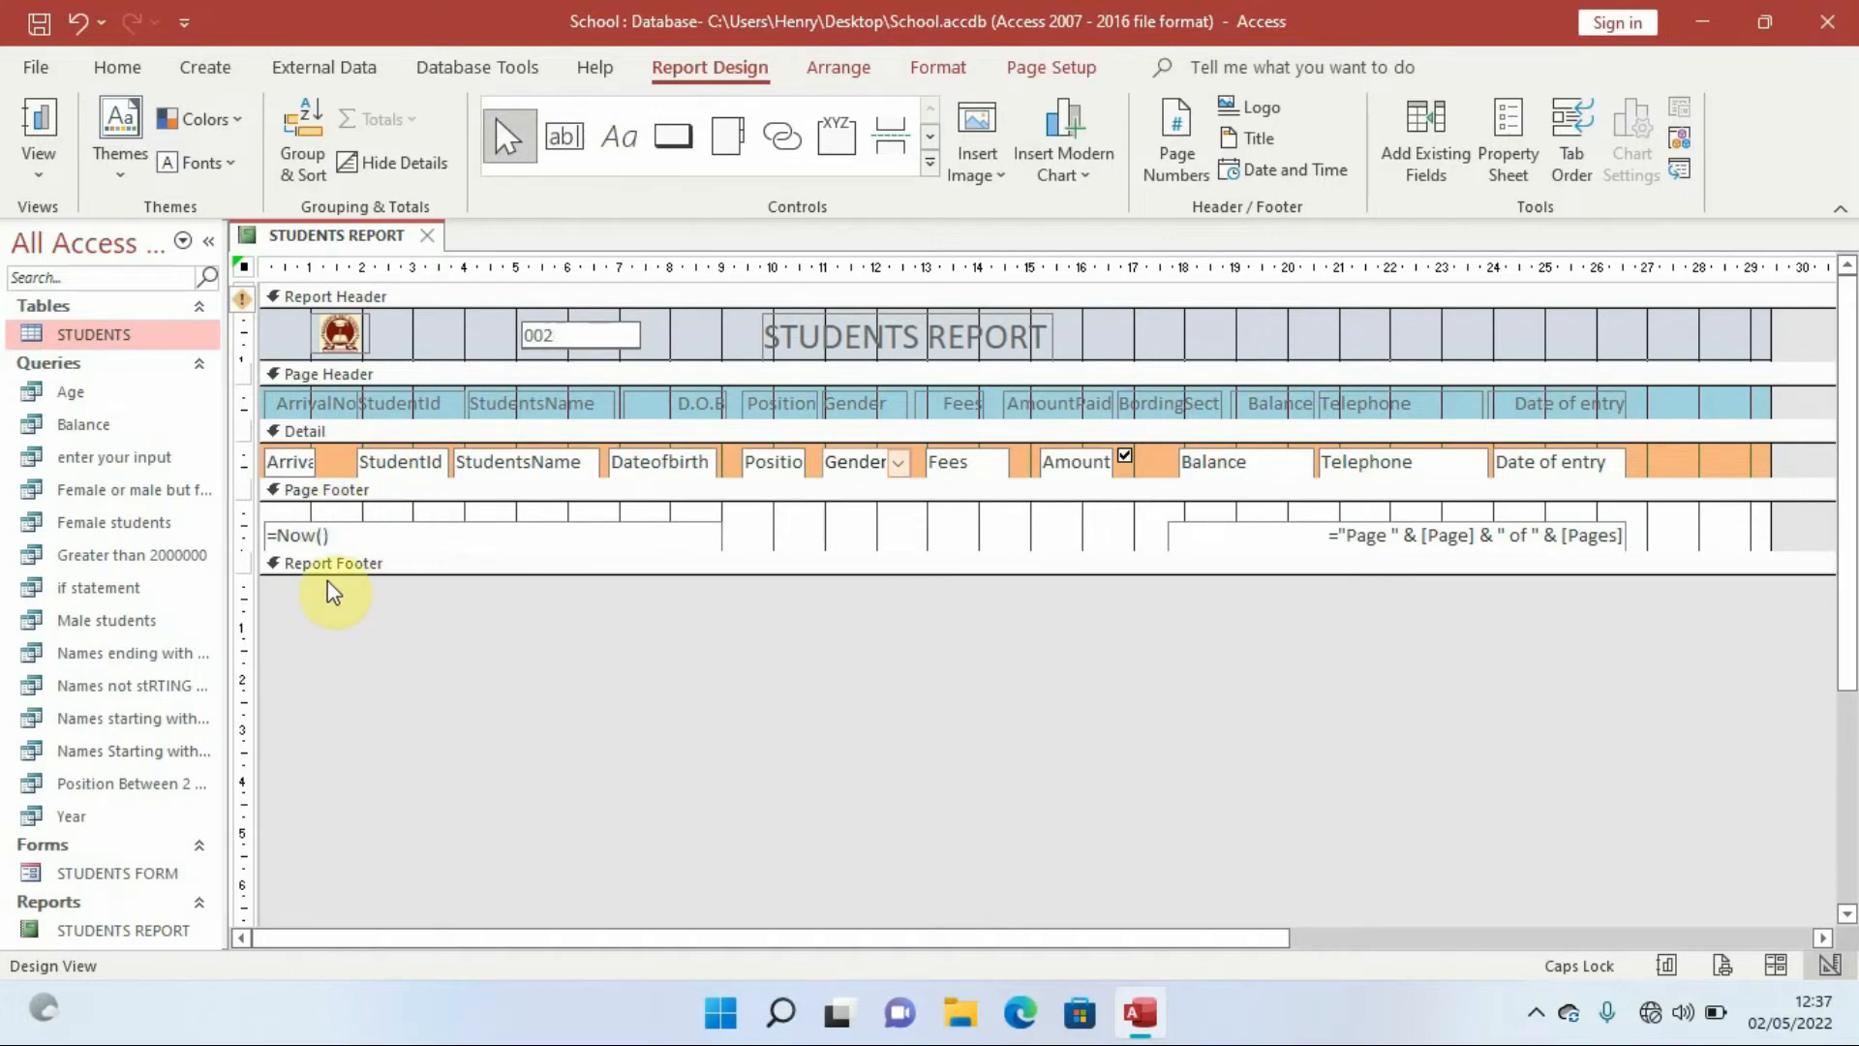
- Expand the report footer to about 1.8 cm high and add a label in it with the author's name and phone number
{"action": "left_click_drag", "start_coordinate": [427, 574], "coordinate": [427, 667]}
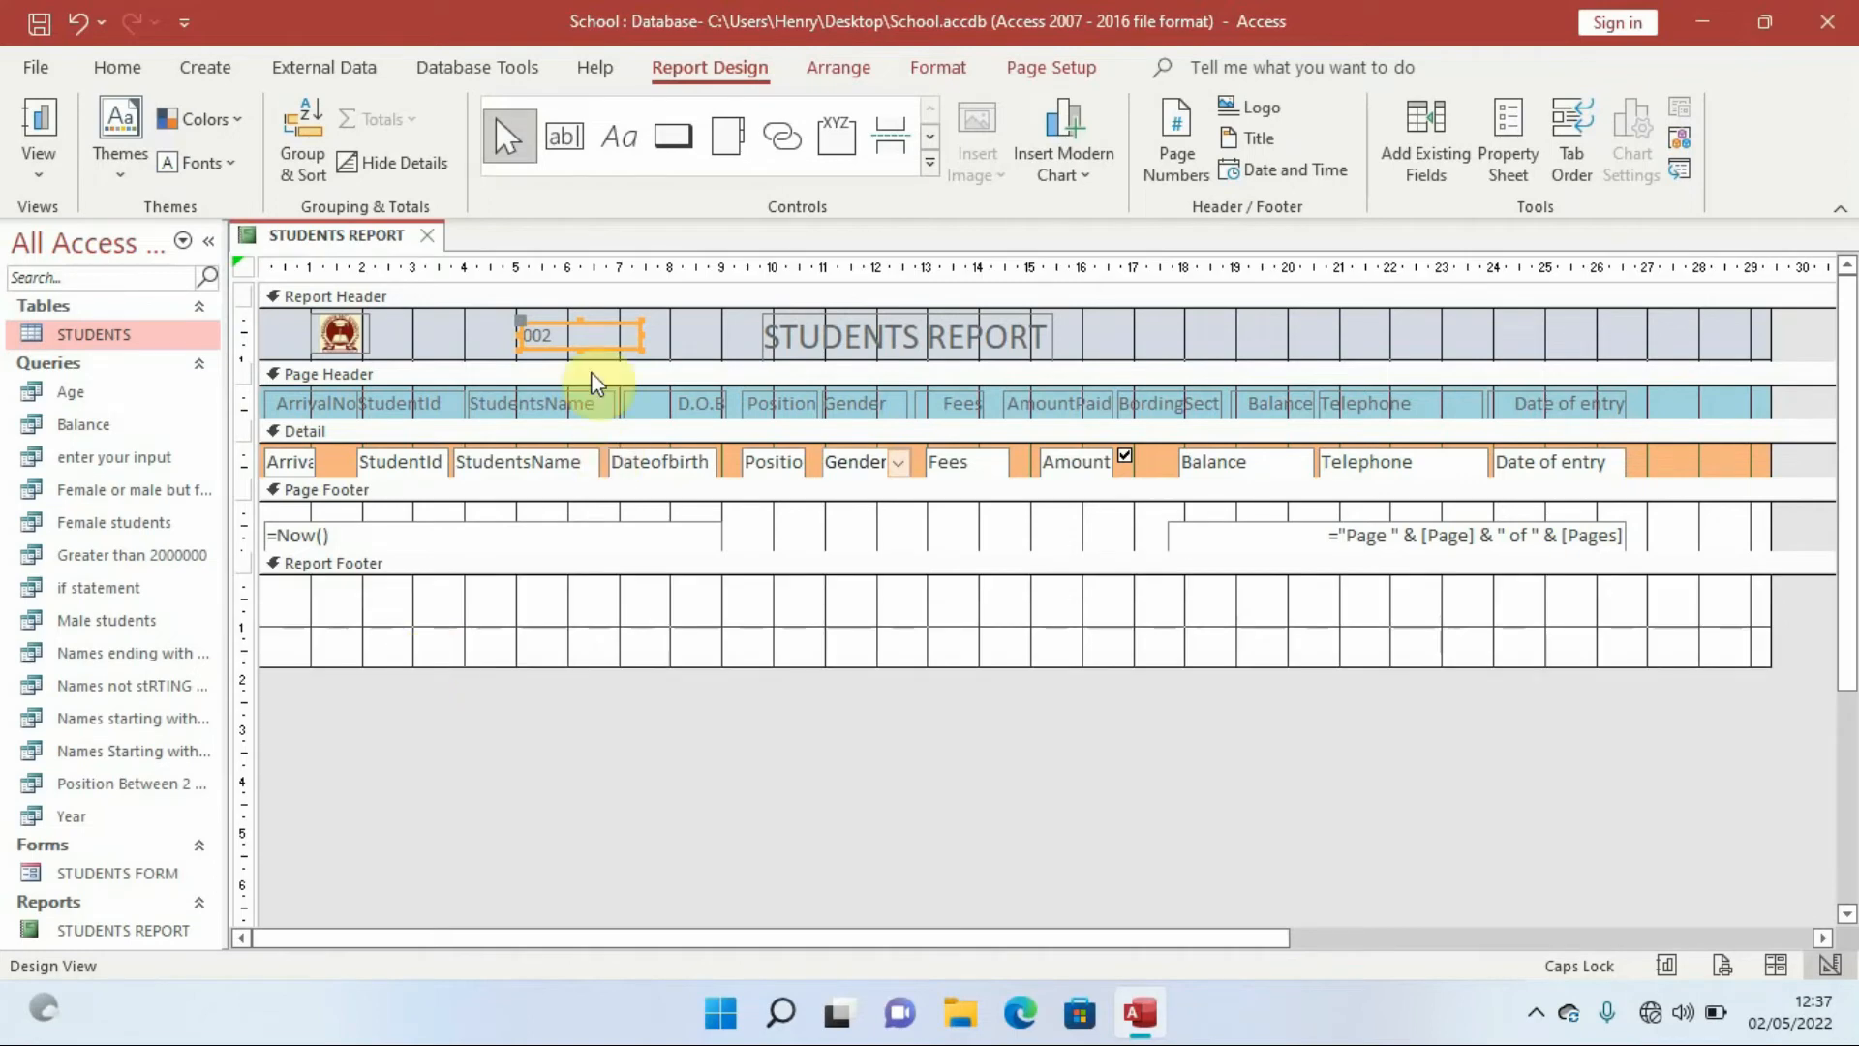
{"action": "left_click", "coordinate": [617, 136]}
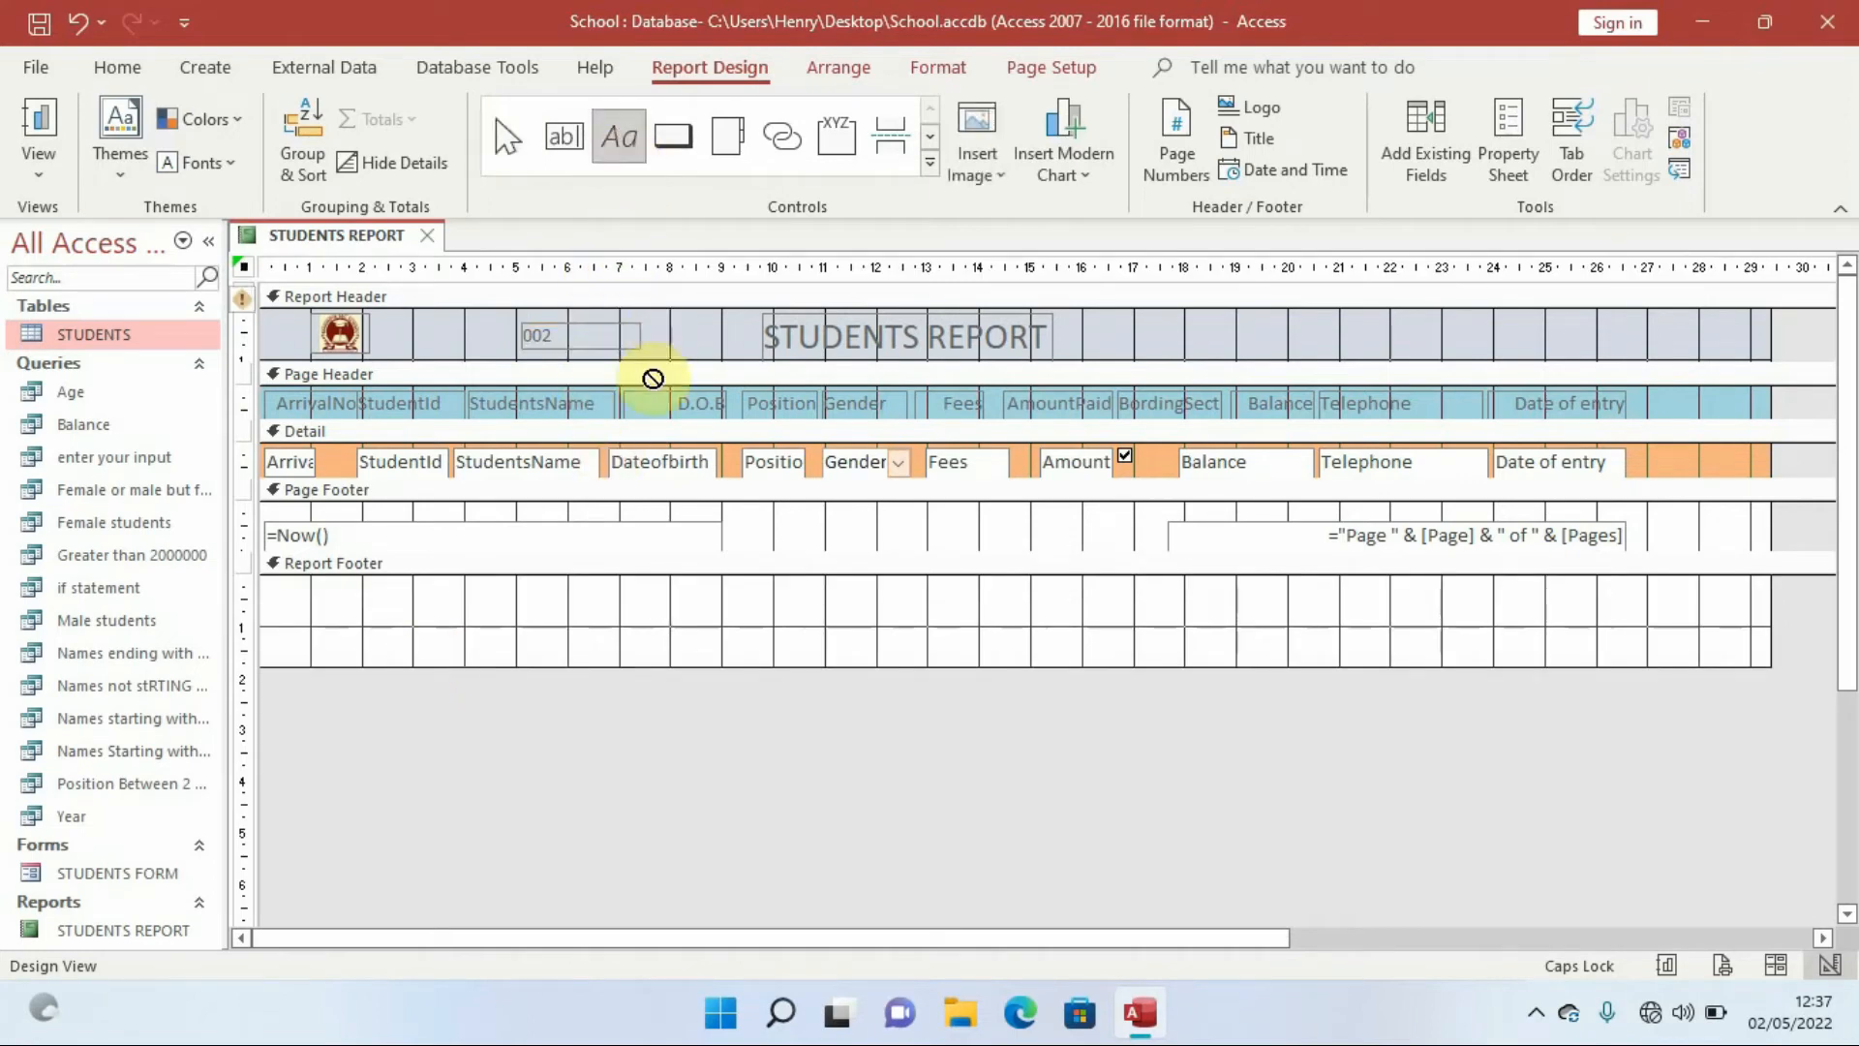
{"action": "left_click_drag", "start_coordinate": [526, 641], "coordinate": [810, 600]}
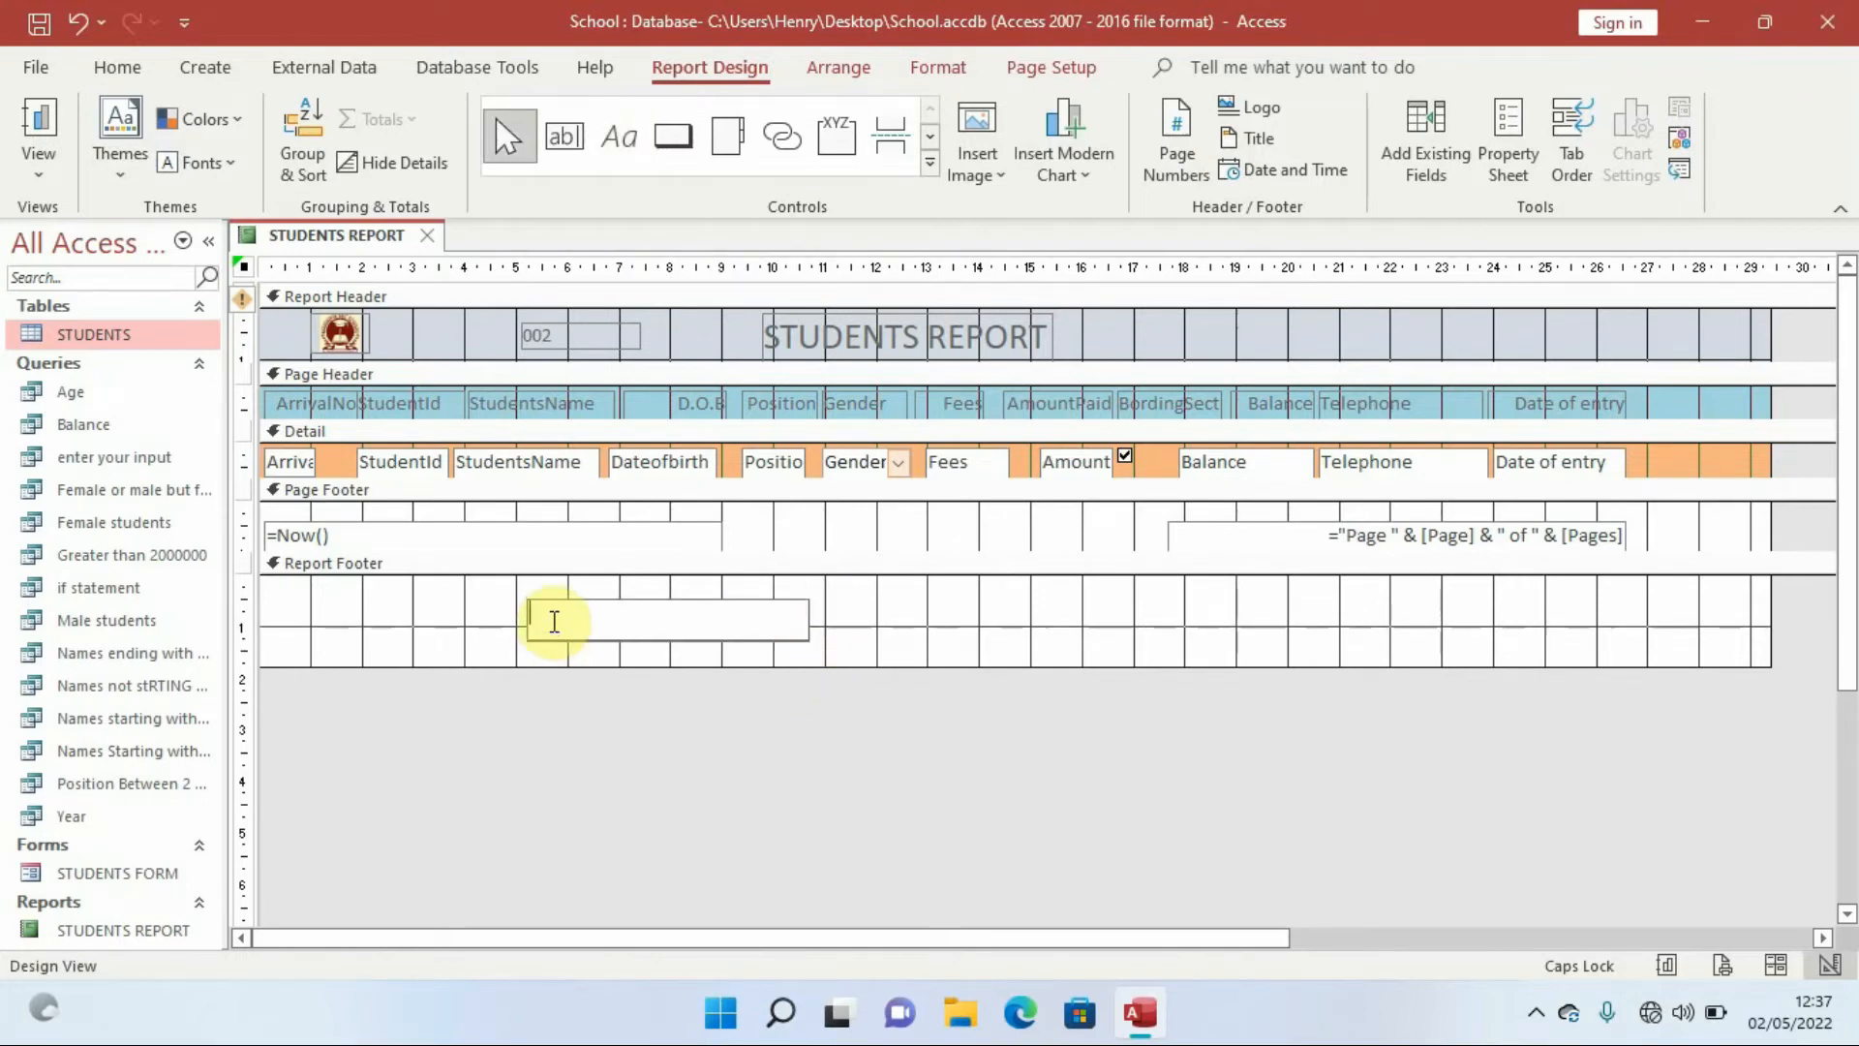
{"action": "type", "text": "h"}
{"action": "key", "text": "Caps_Lock"}
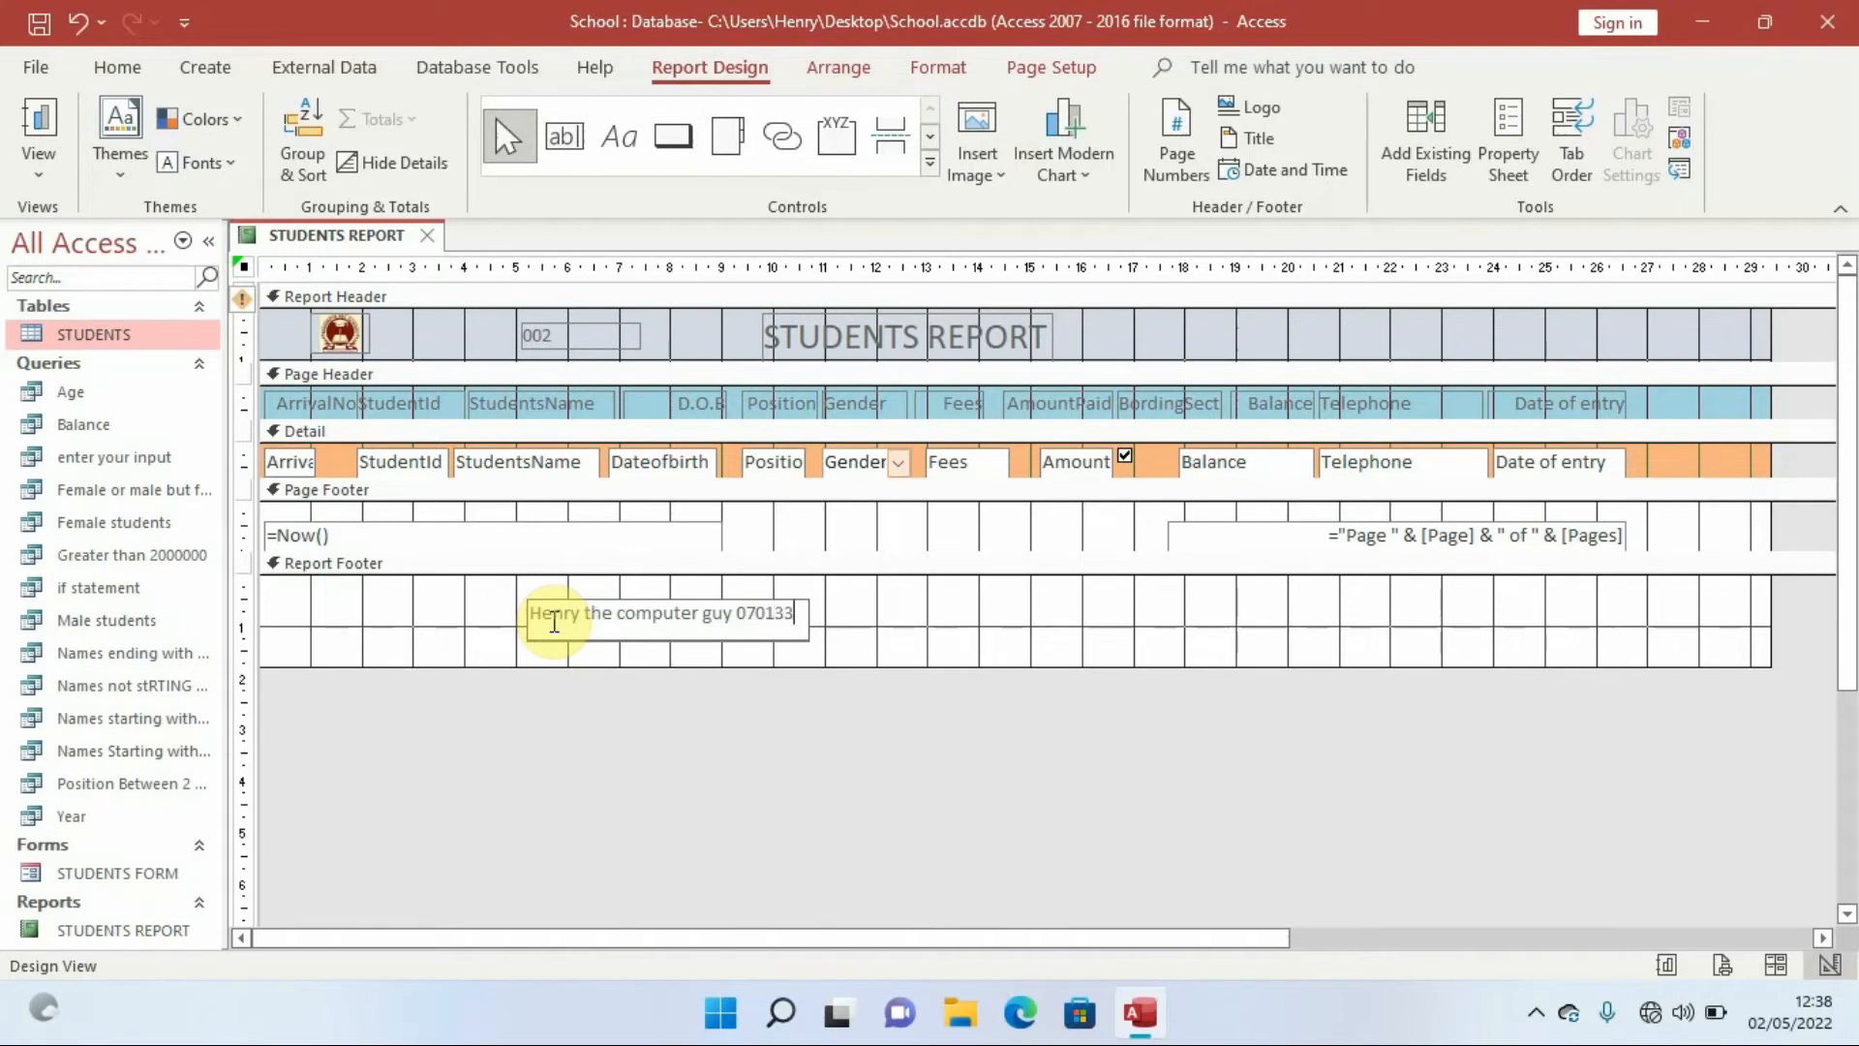
{"action": "type", "text": "4170"}
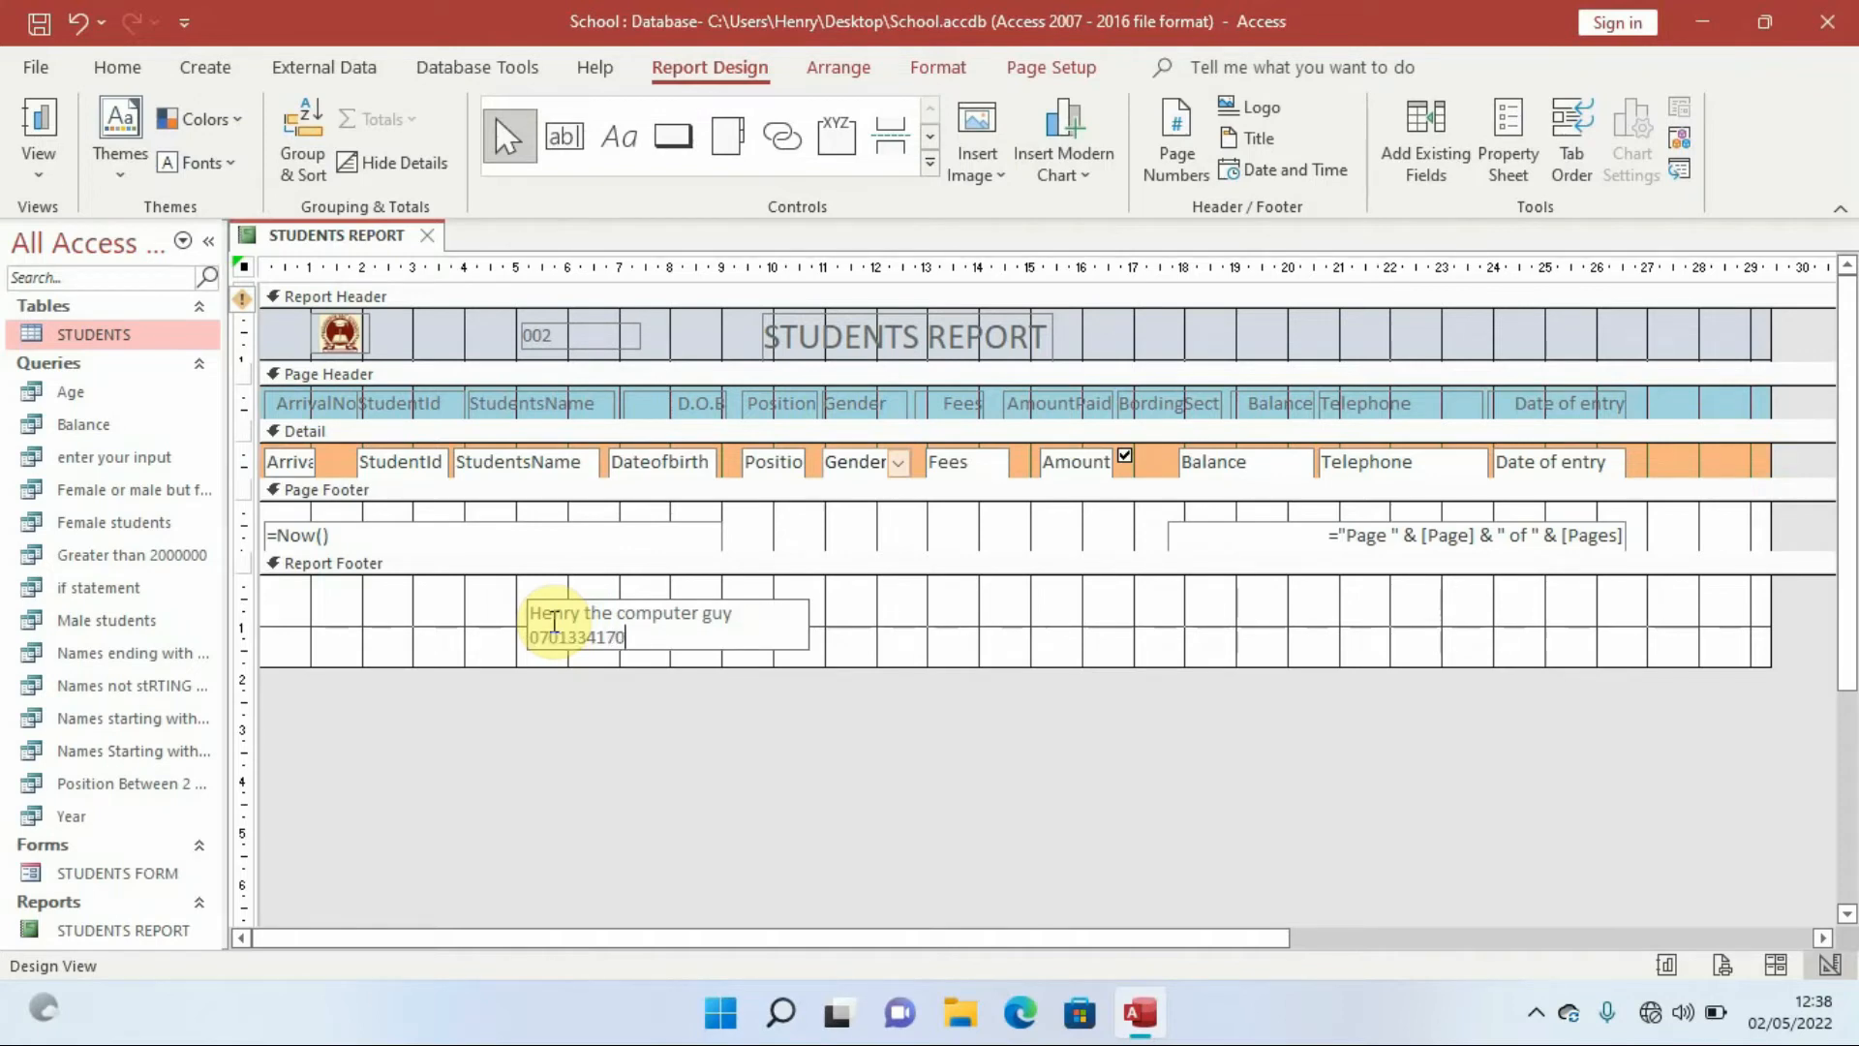
- Widen the author label in the report footer to about 6.6 cm so its text fits one line, and check it in Report View
{"action": "left_click", "coordinate": [806, 619]}
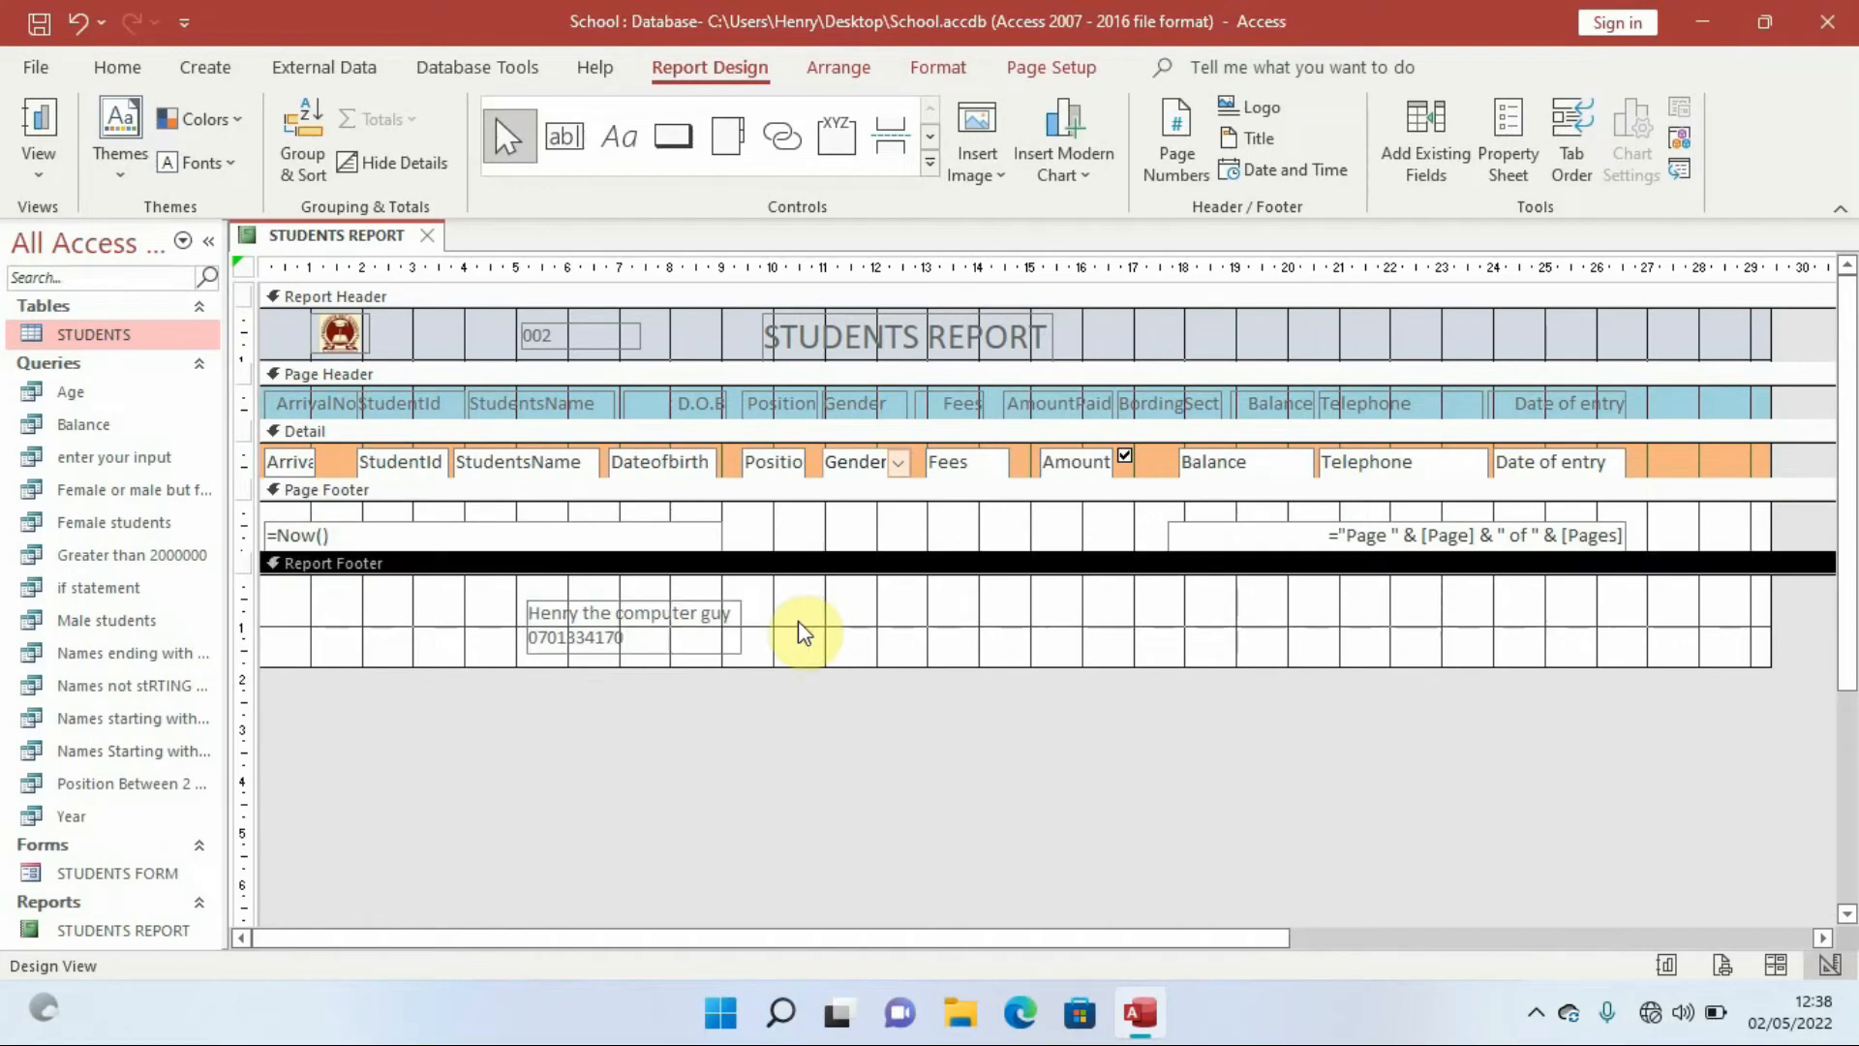
{"action": "left_click", "coordinate": [734, 622]}
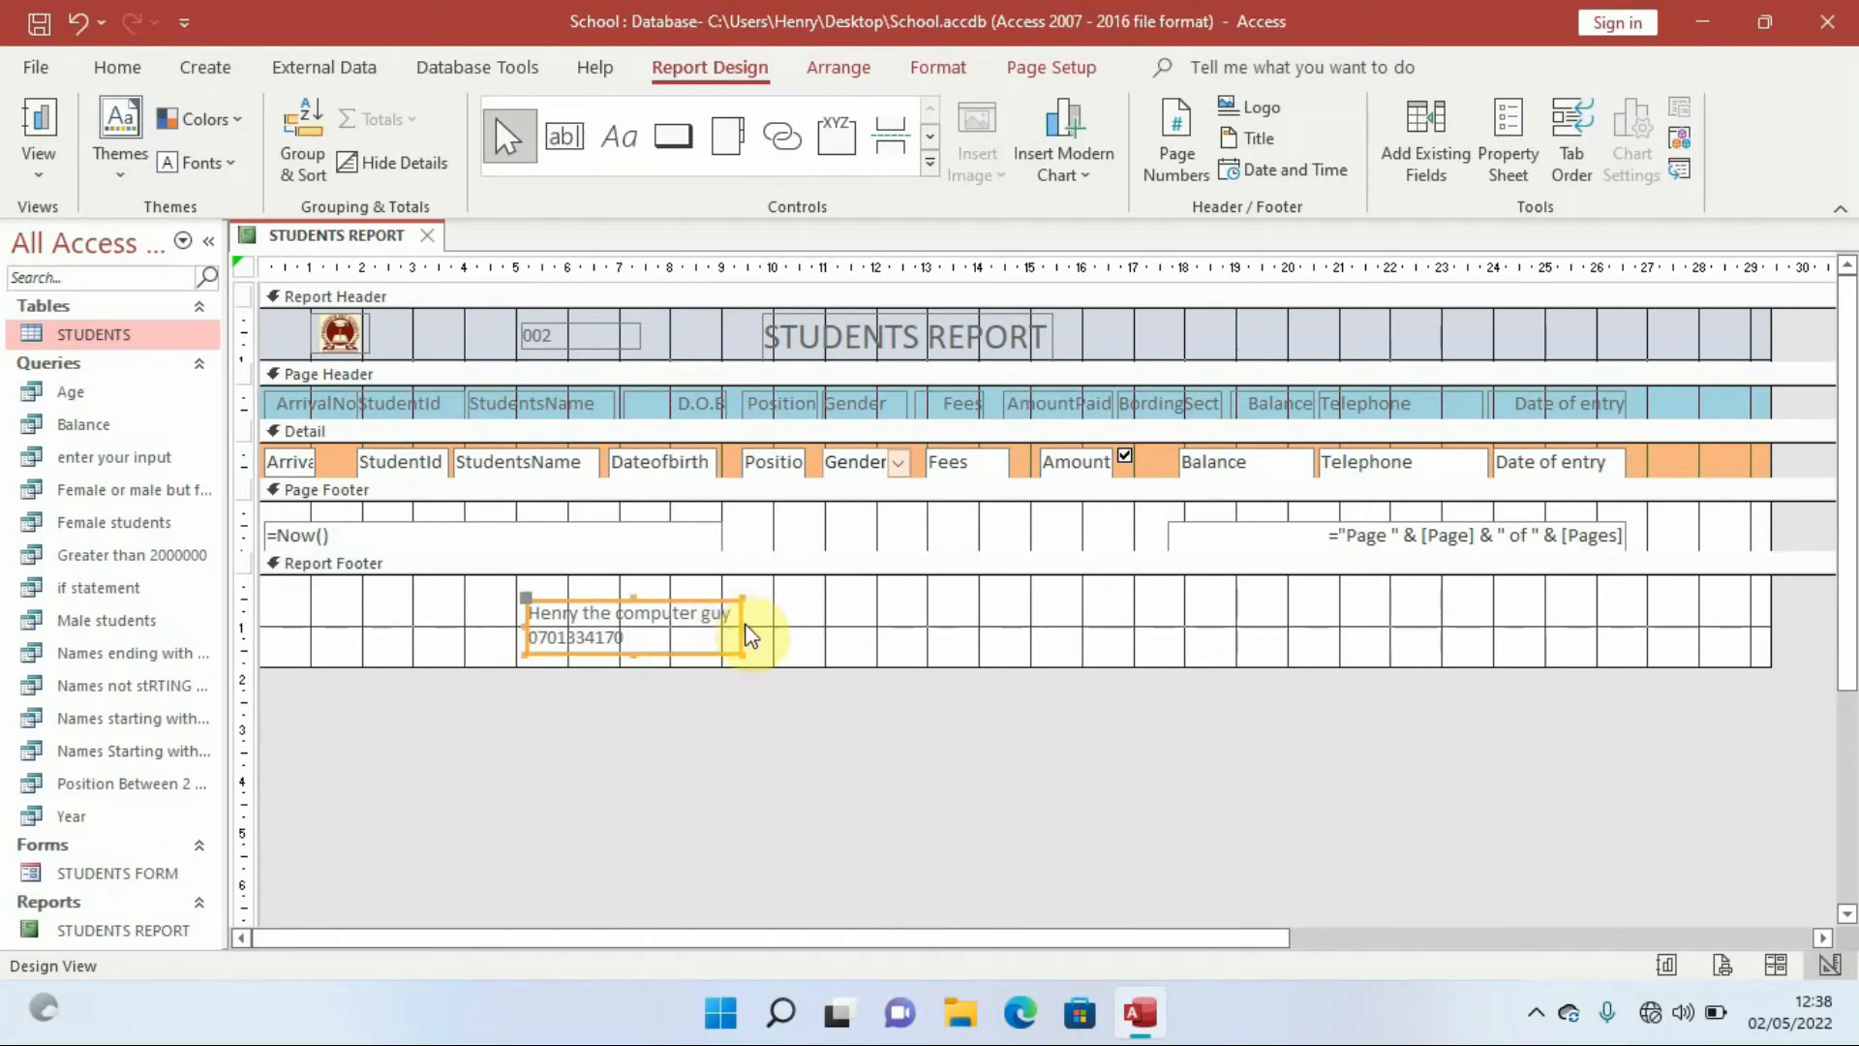
{"action": "left_click_drag", "start_coordinate": [742, 625], "coordinate": [857, 614]}
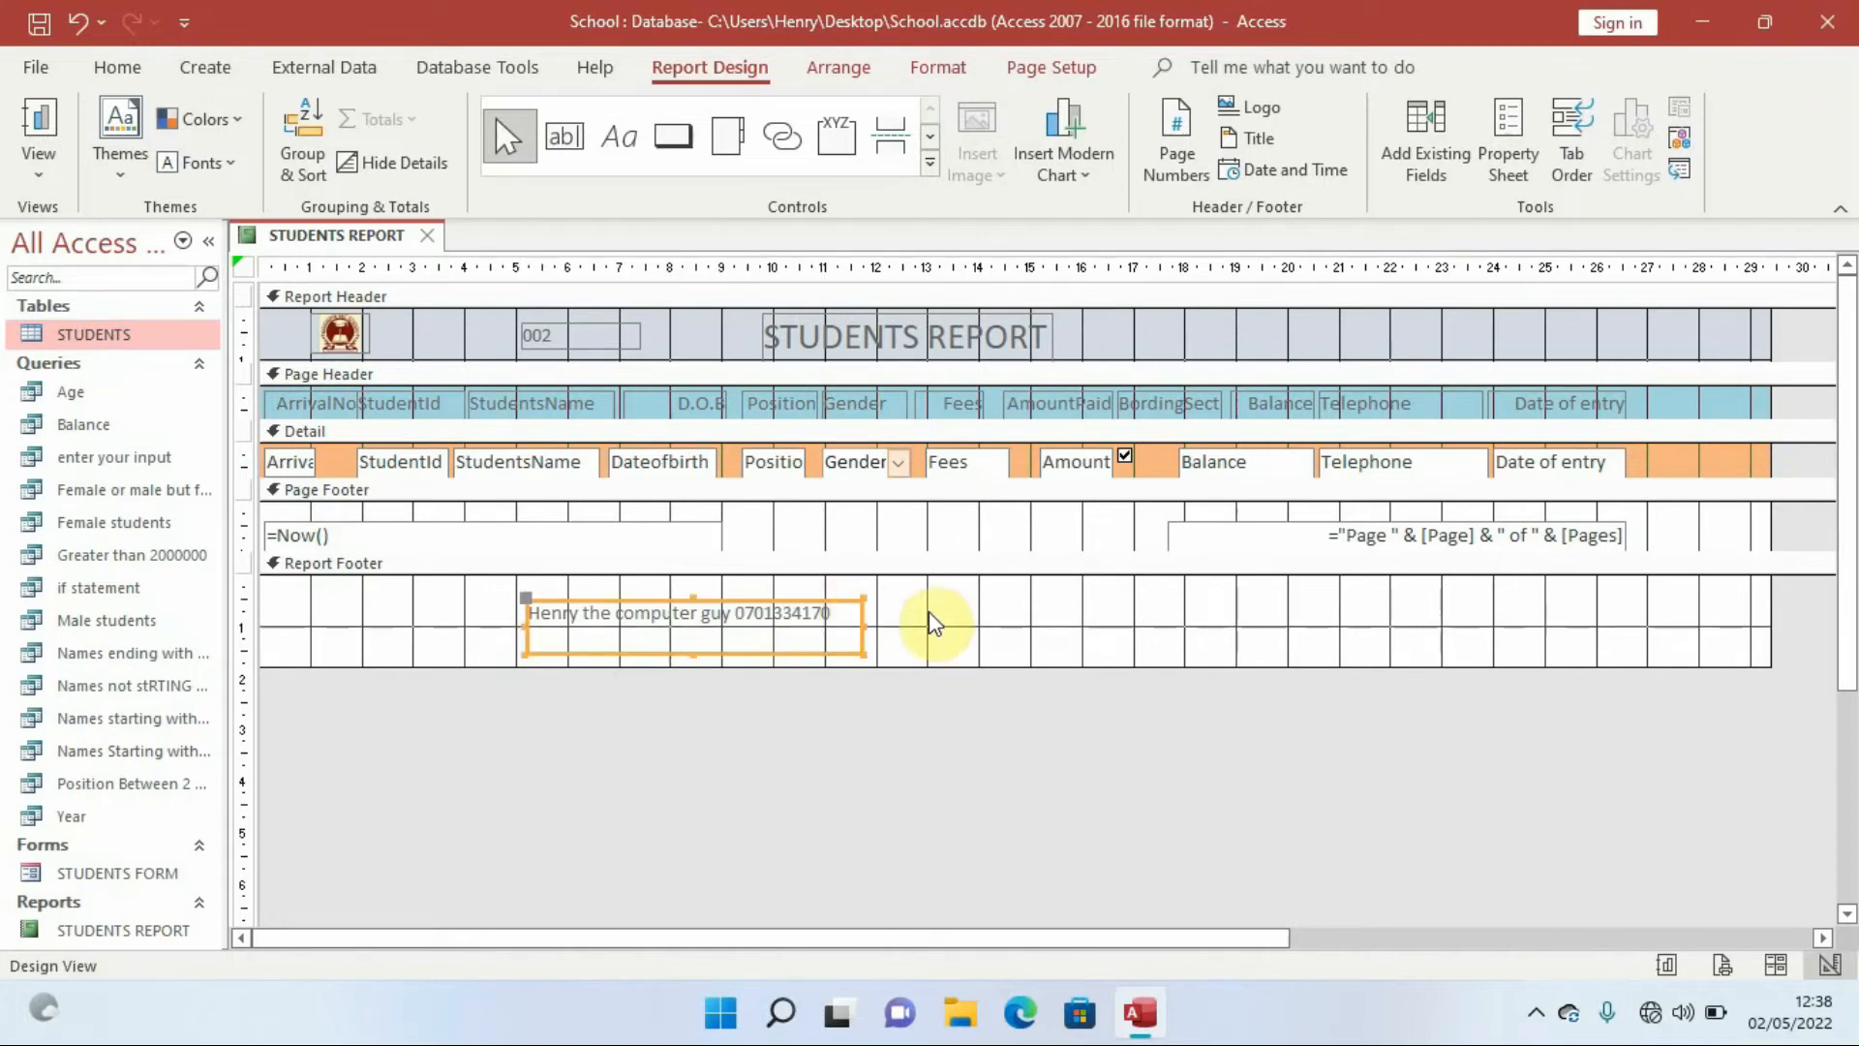
{"action": "left_click", "coordinate": [38, 174]}
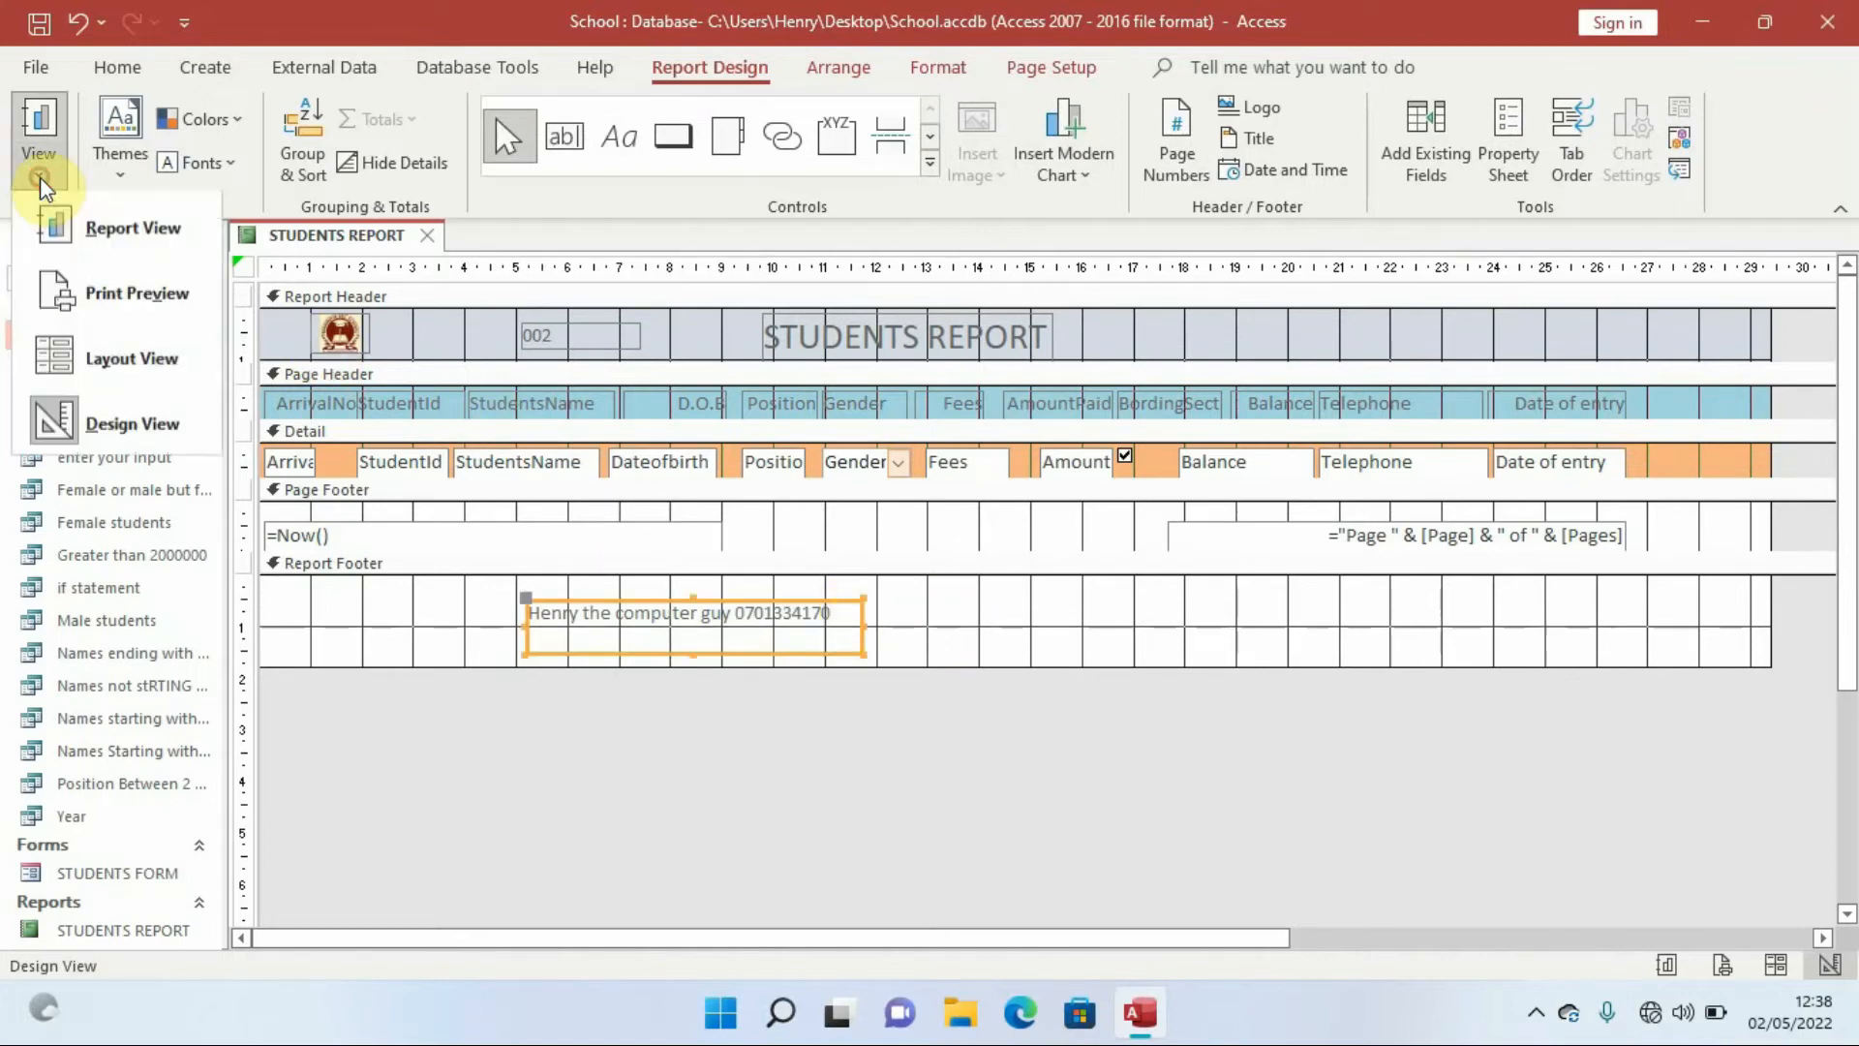
{"action": "left_click", "coordinate": [120, 228]}
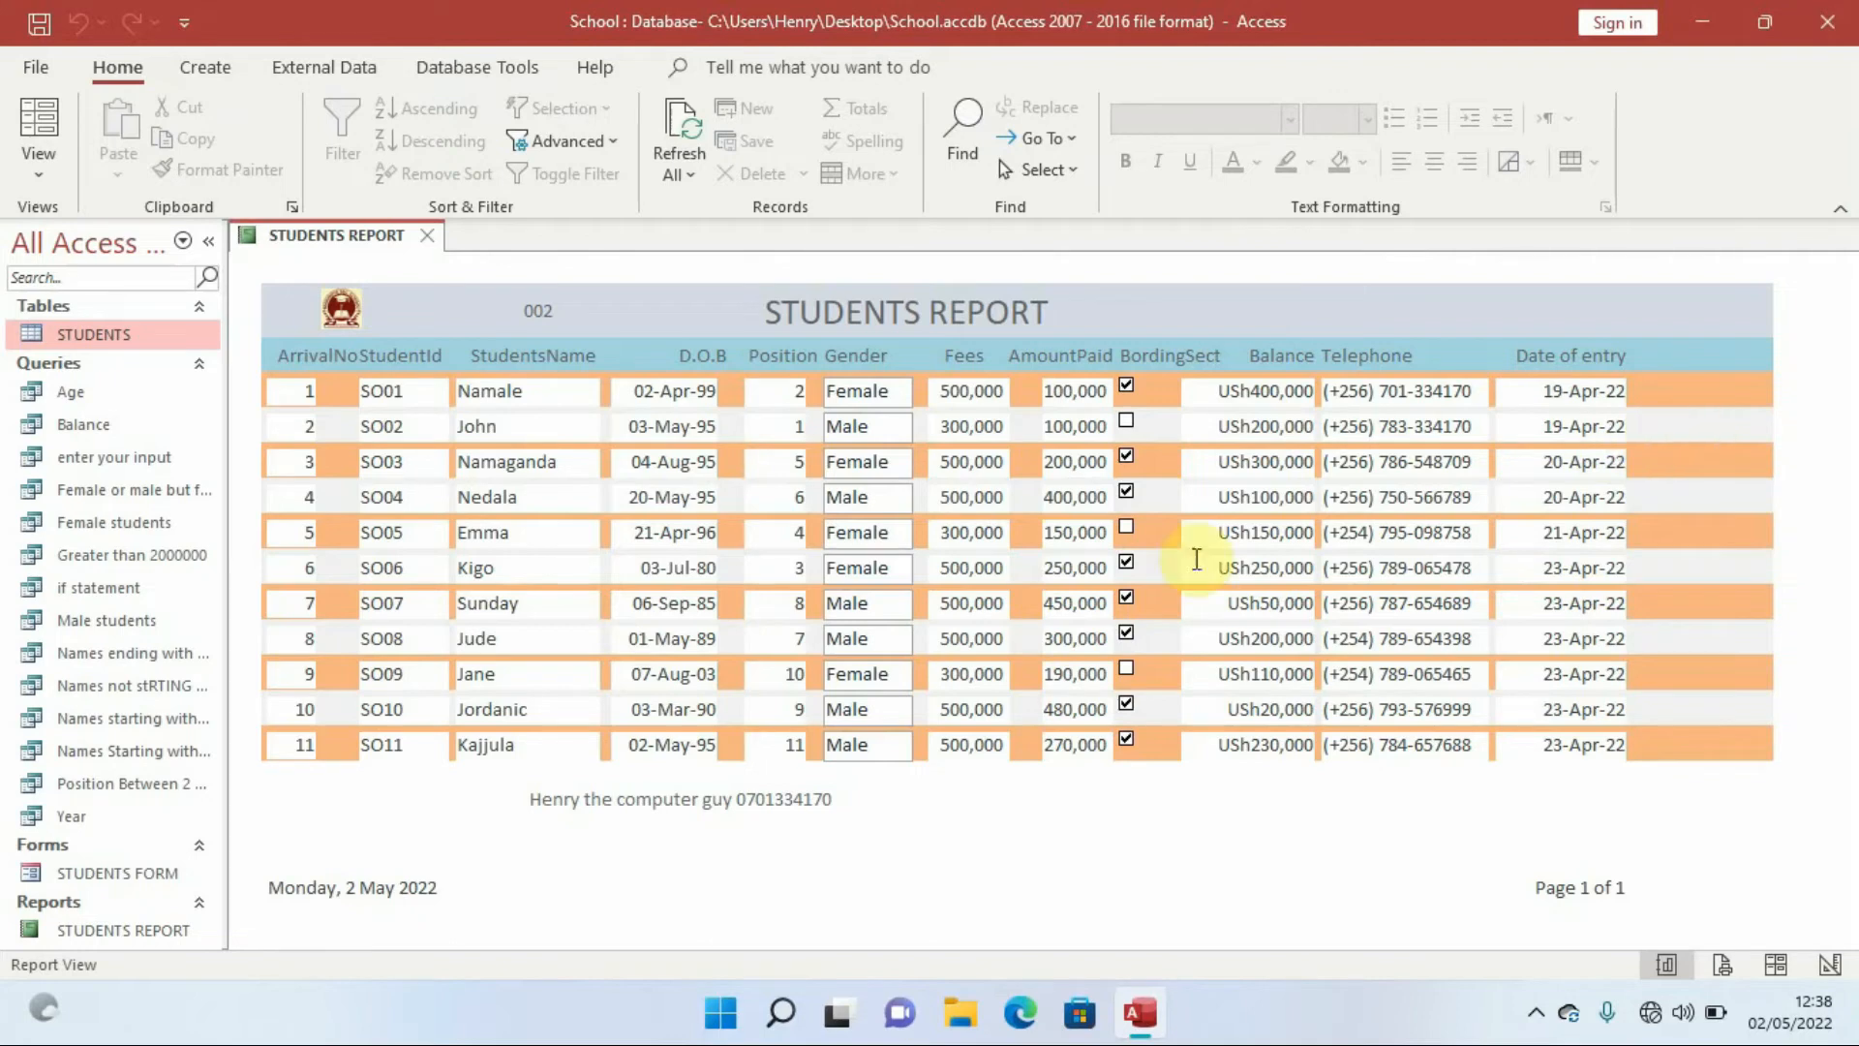
- Return to Design View and widen the report to about 30.2 cm
{"action": "left_click", "coordinate": [38, 172]}
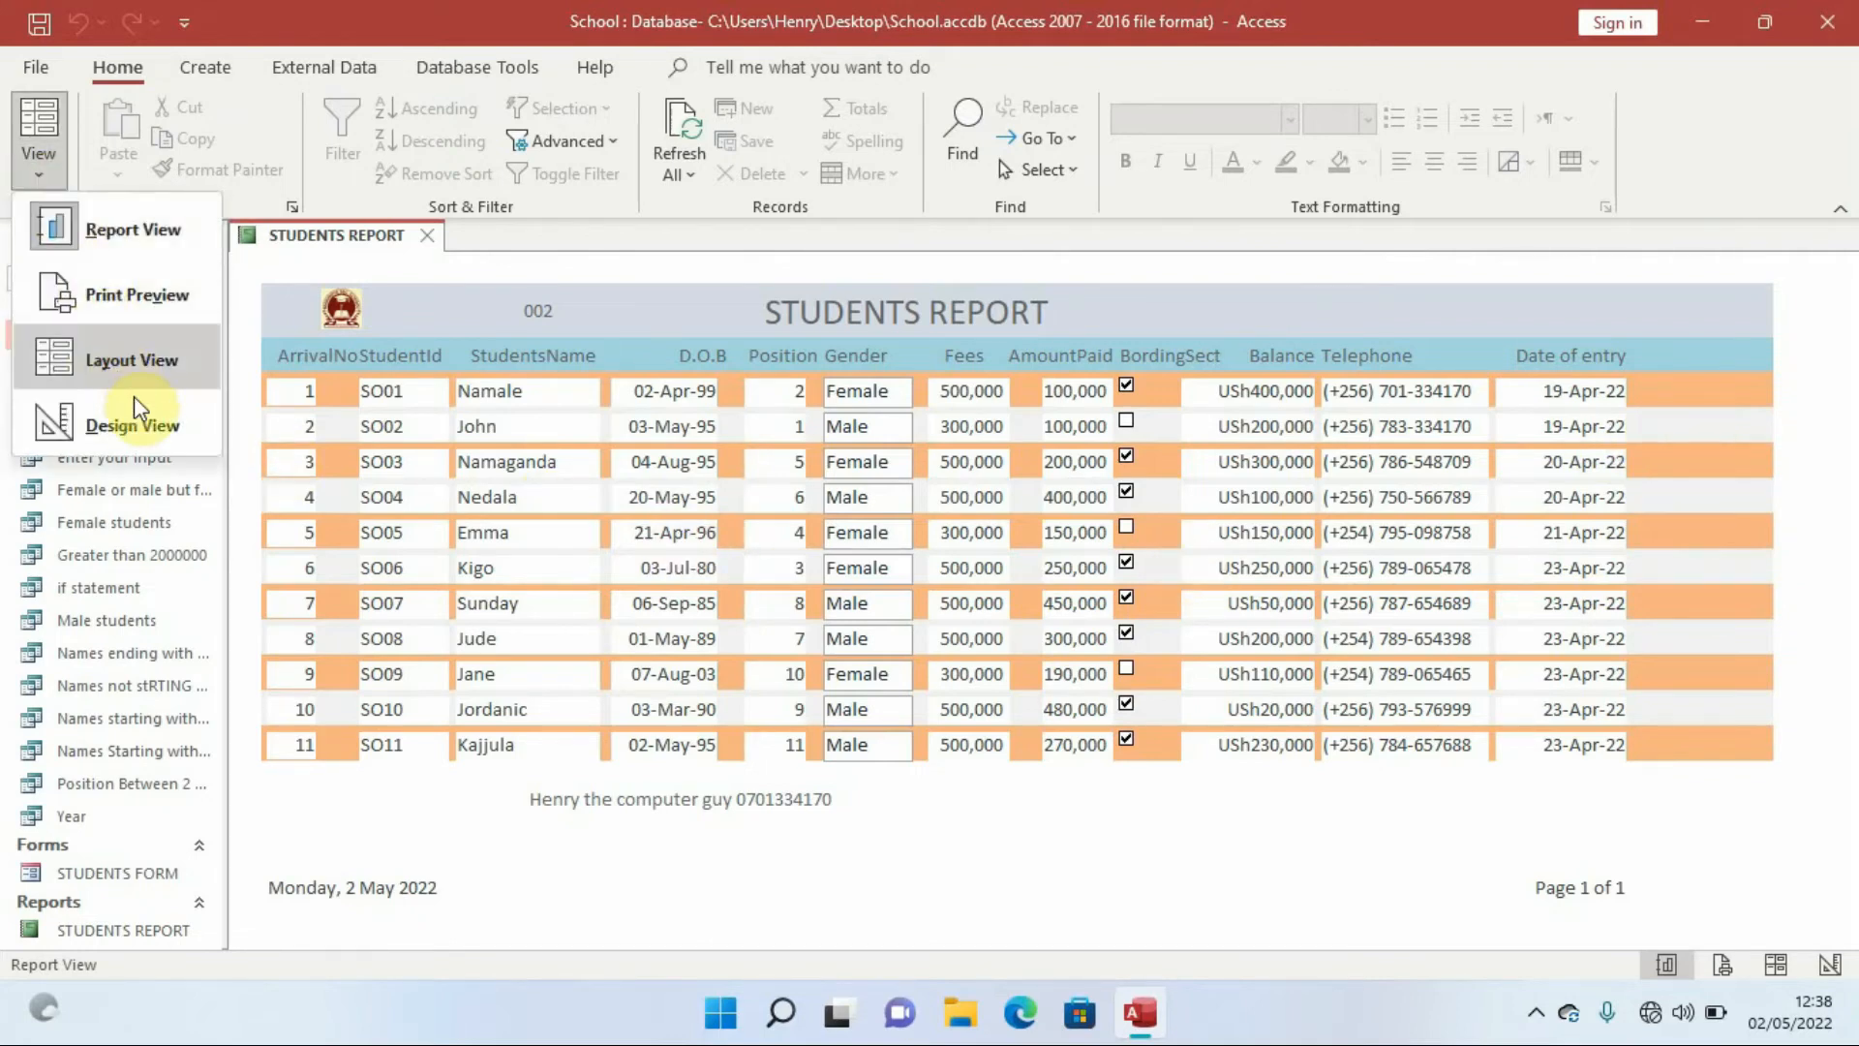
{"action": "left_click", "coordinate": [130, 420]}
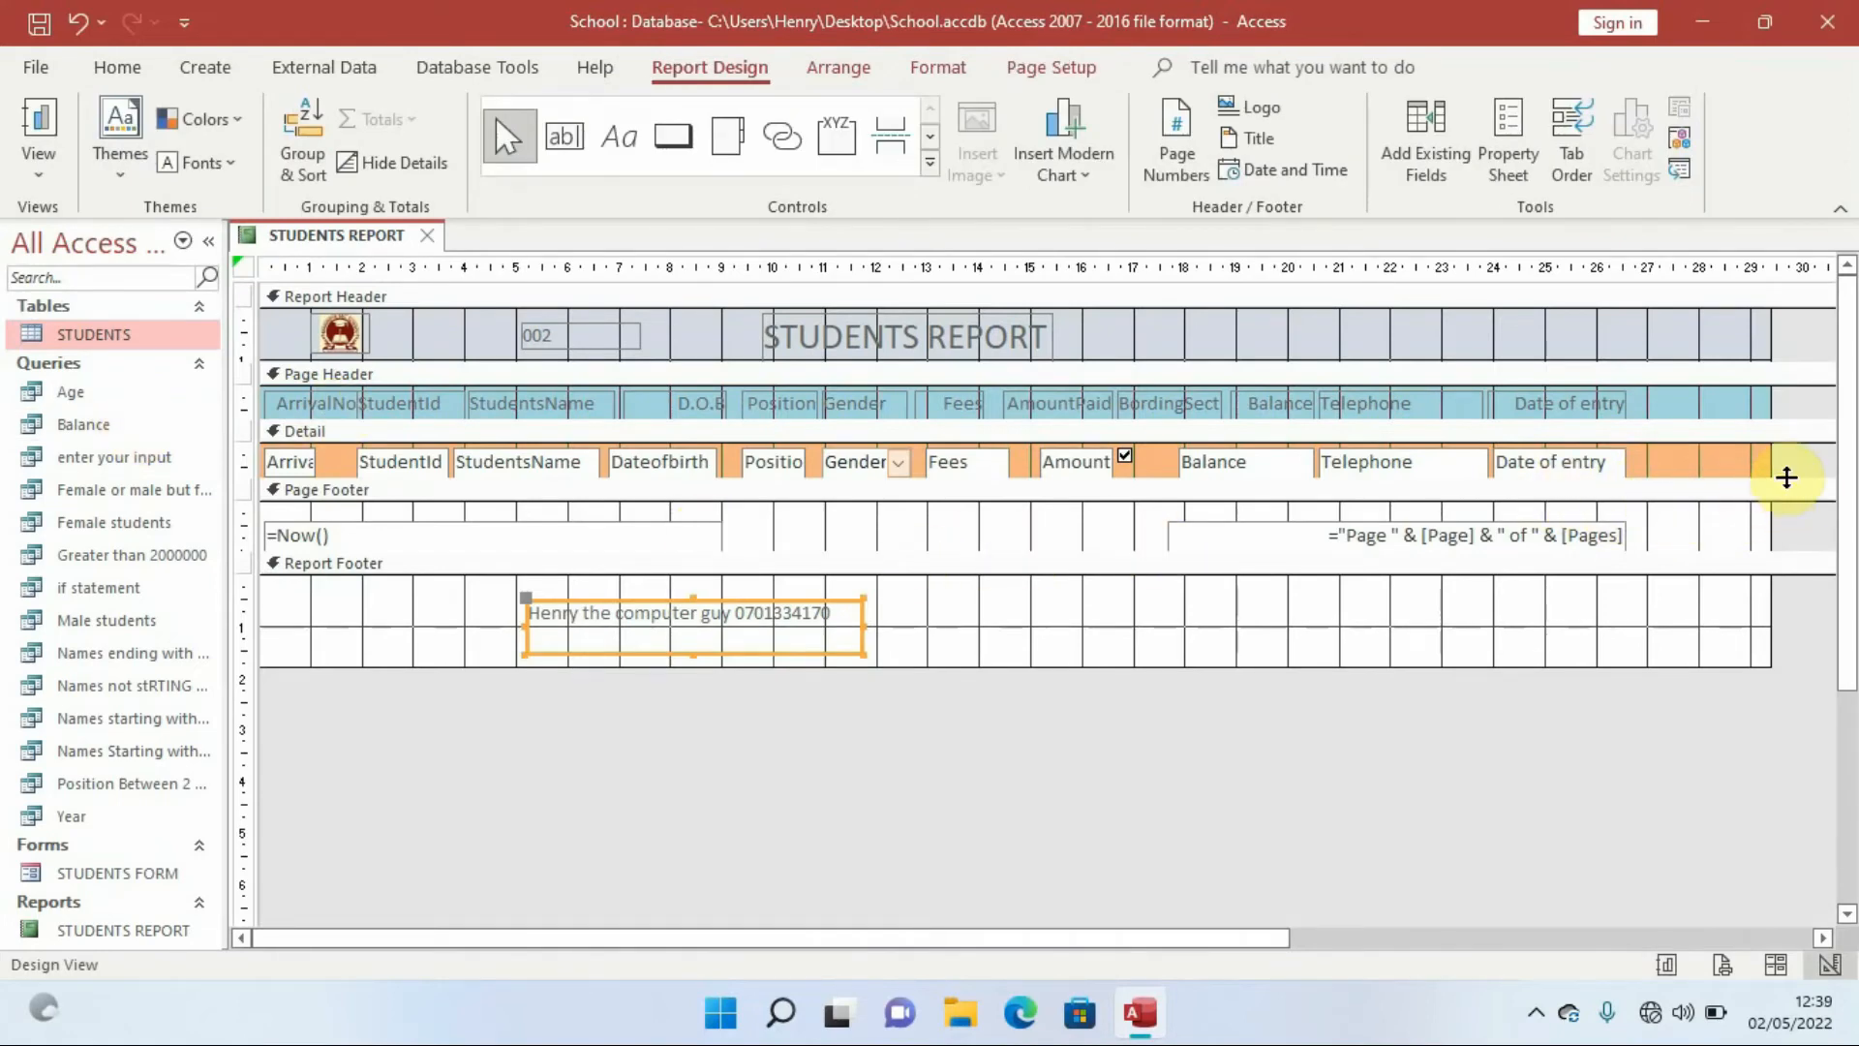
{"action": "left_click_drag", "start_coordinate": [1775, 455], "coordinate": [1812, 455]}
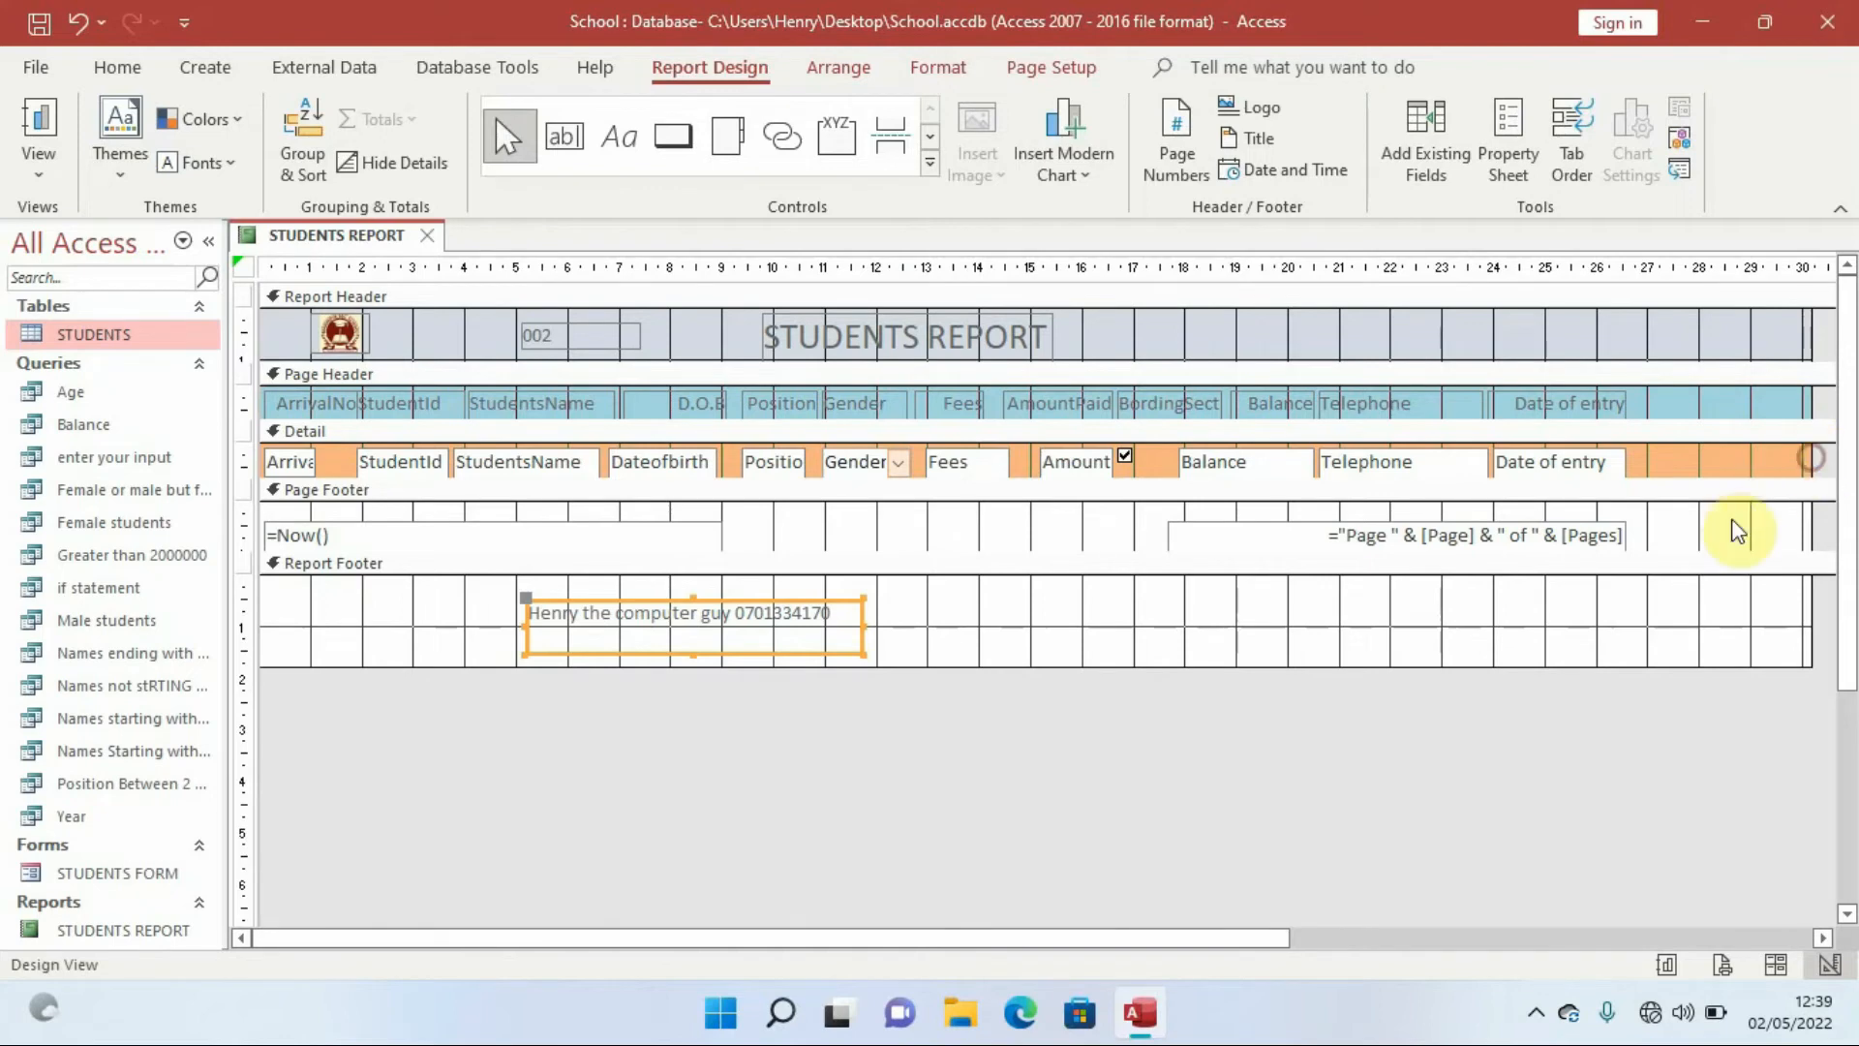
- Duplicate the Date of entry label in the page header and place the copy just after the original, at about 27 cm
{"action": "left_click", "coordinate": [1522, 389]}
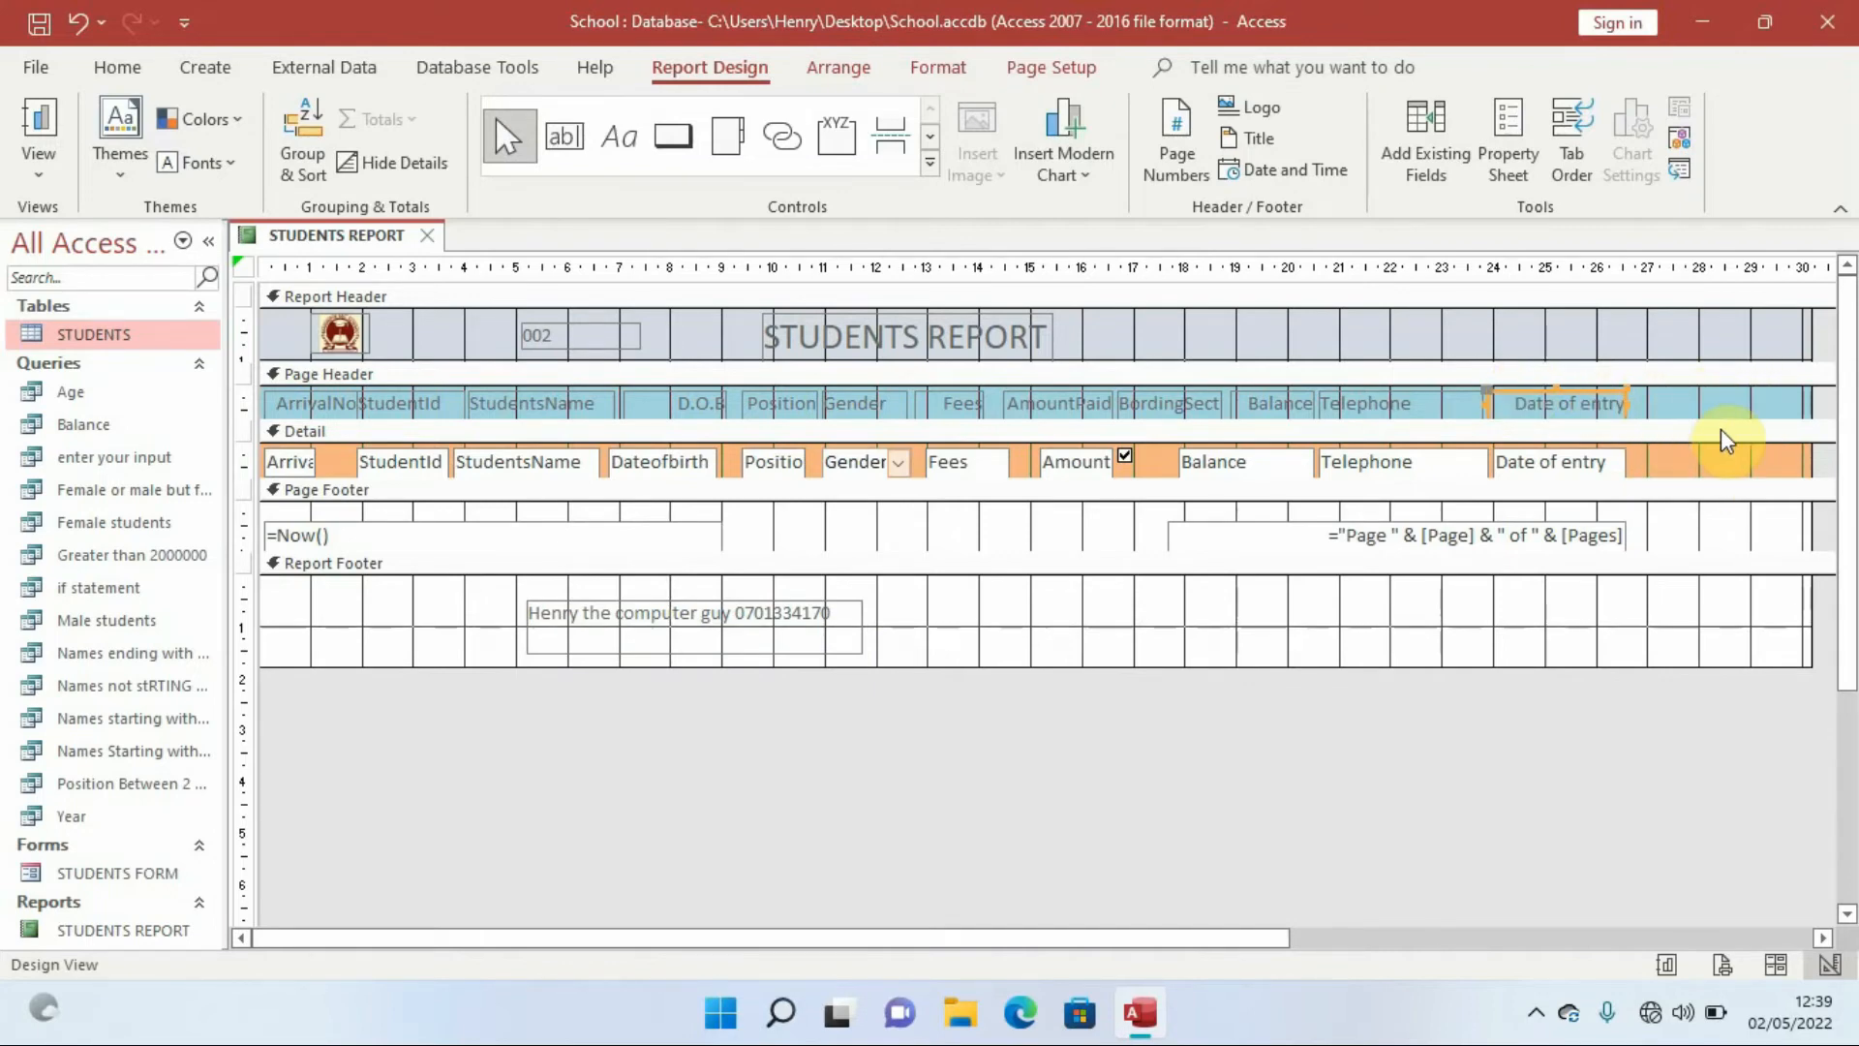
{"action": "right_click", "coordinate": [1527, 392]}
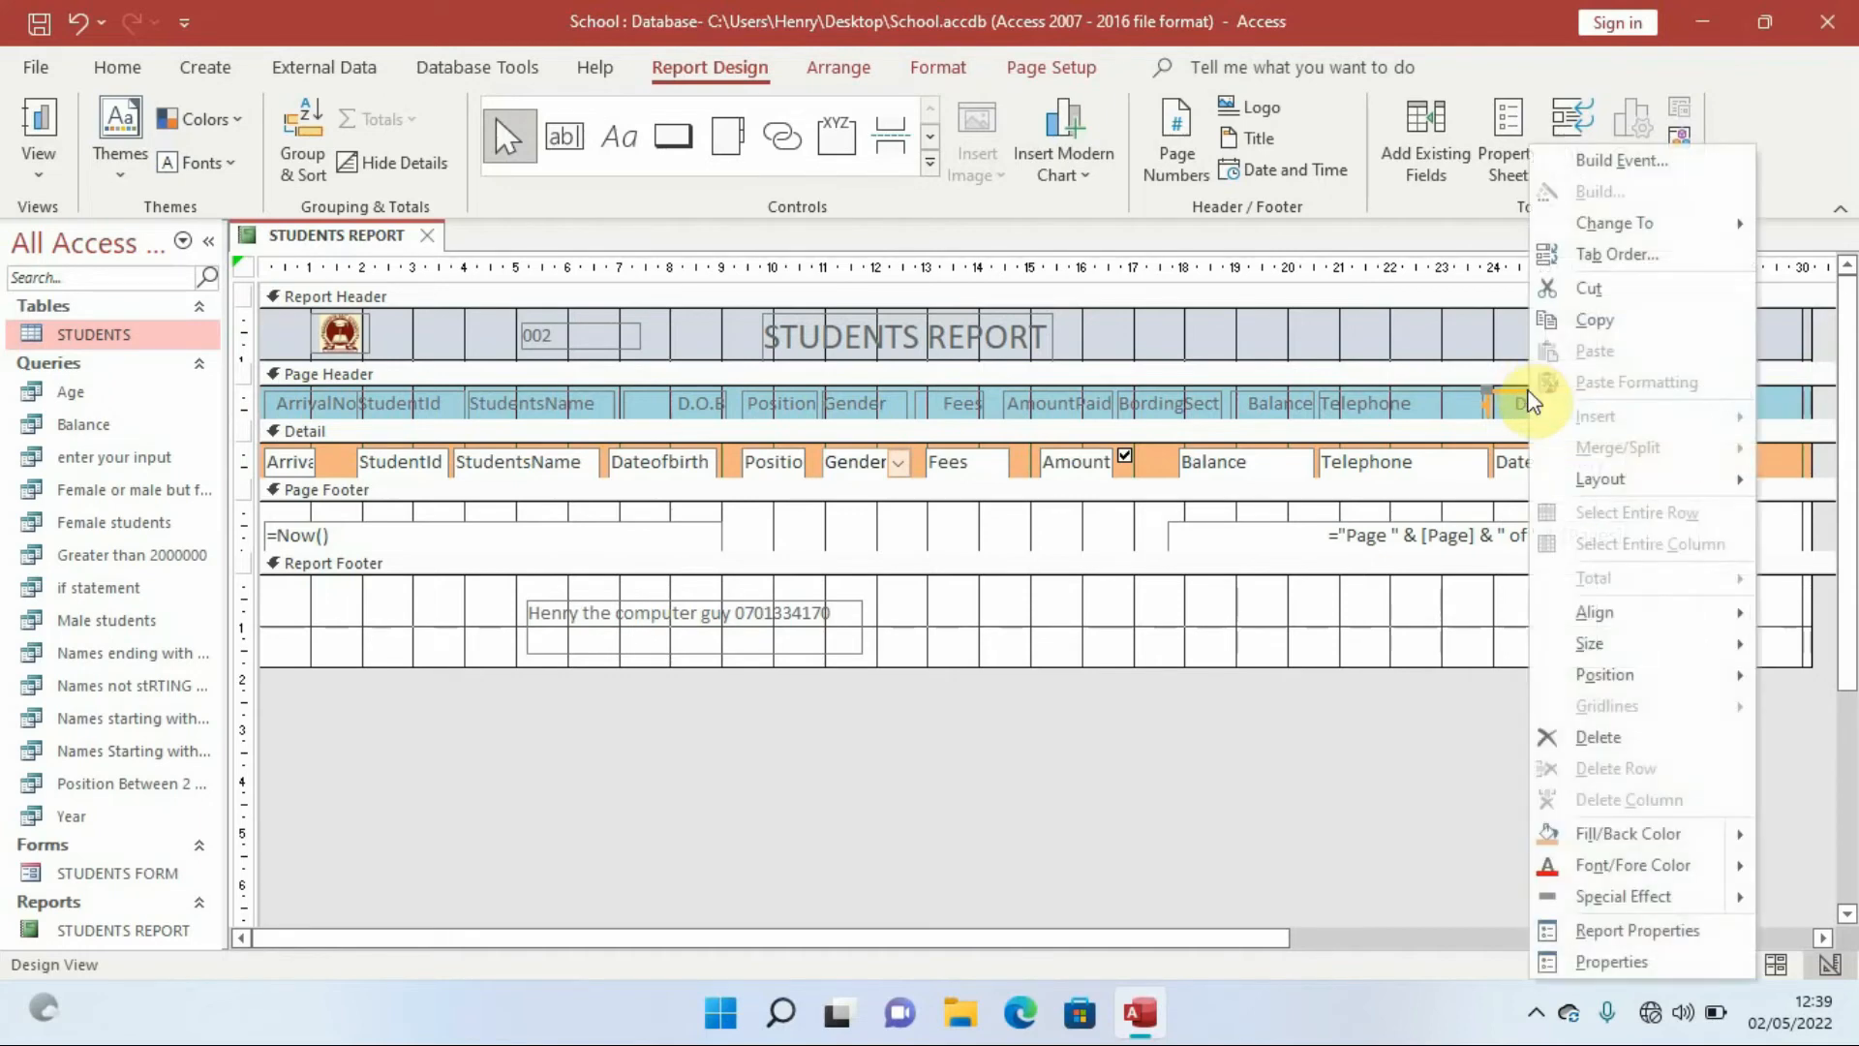
{"action": "left_click", "coordinate": [1596, 319]}
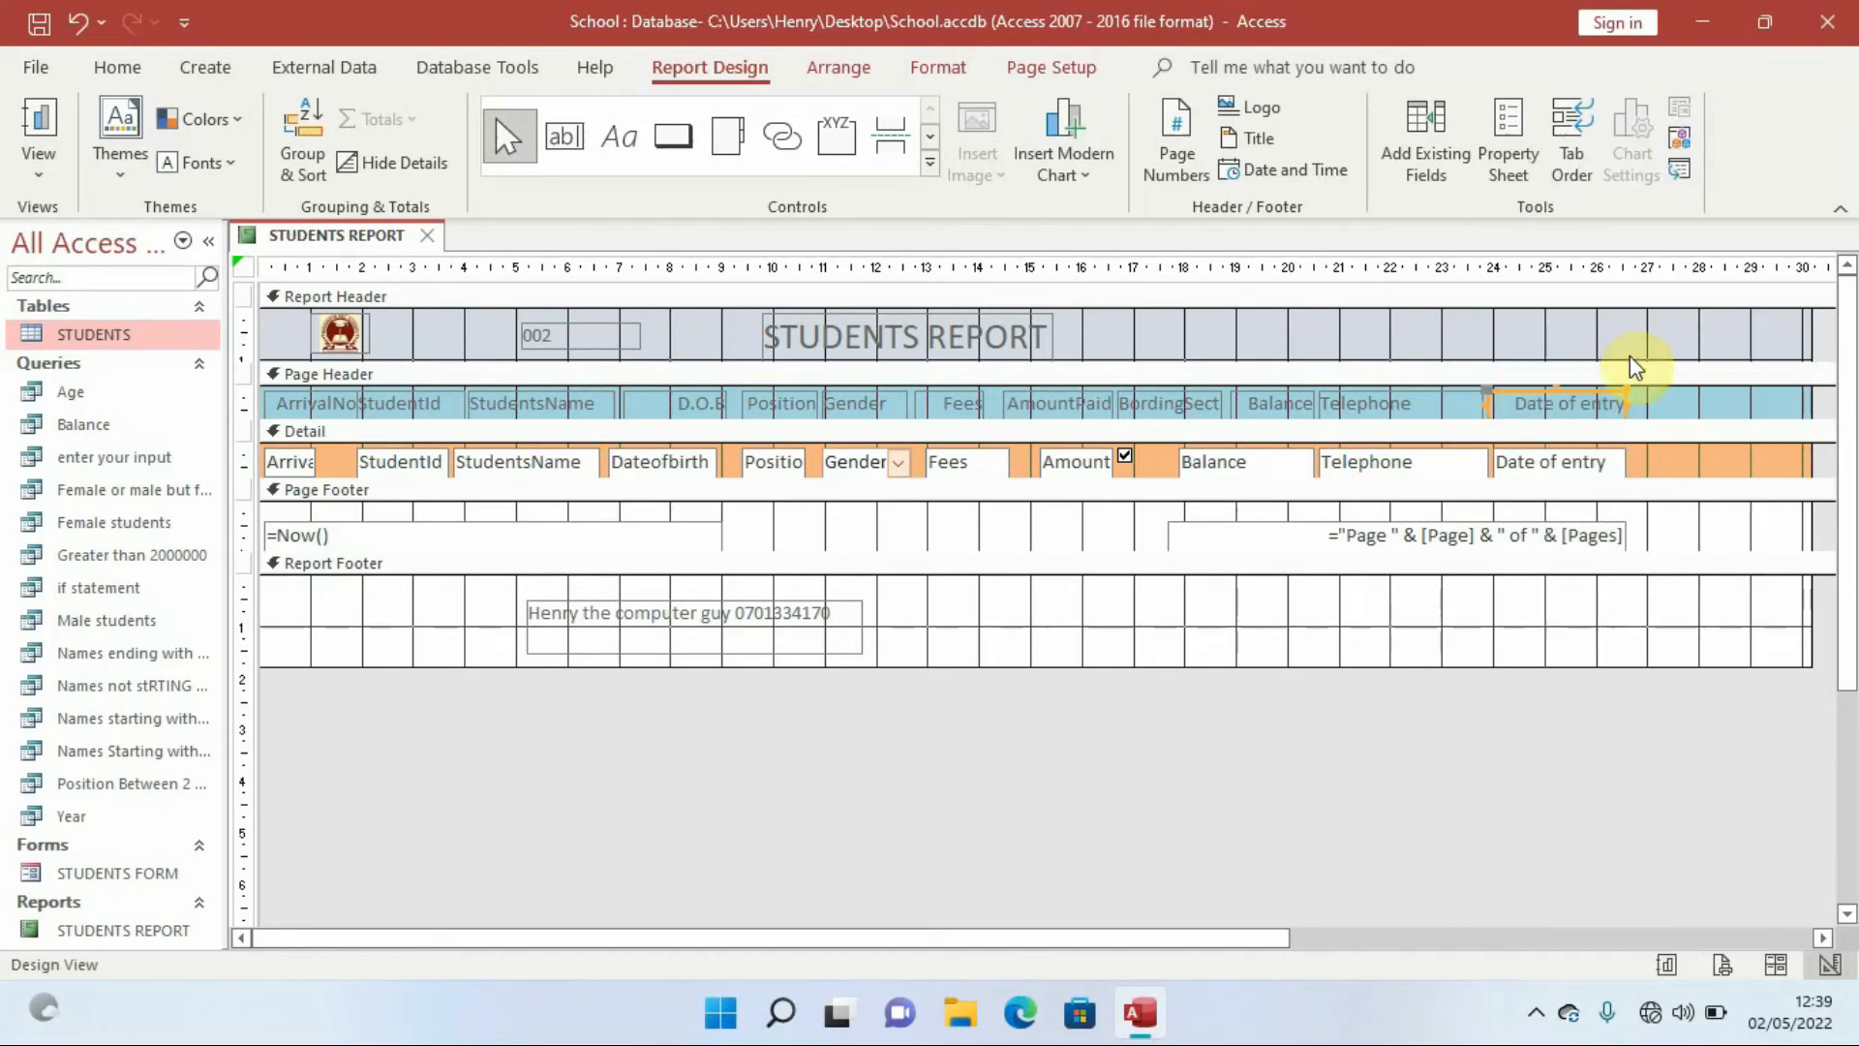
{"action": "left_click", "coordinate": [1697, 400]}
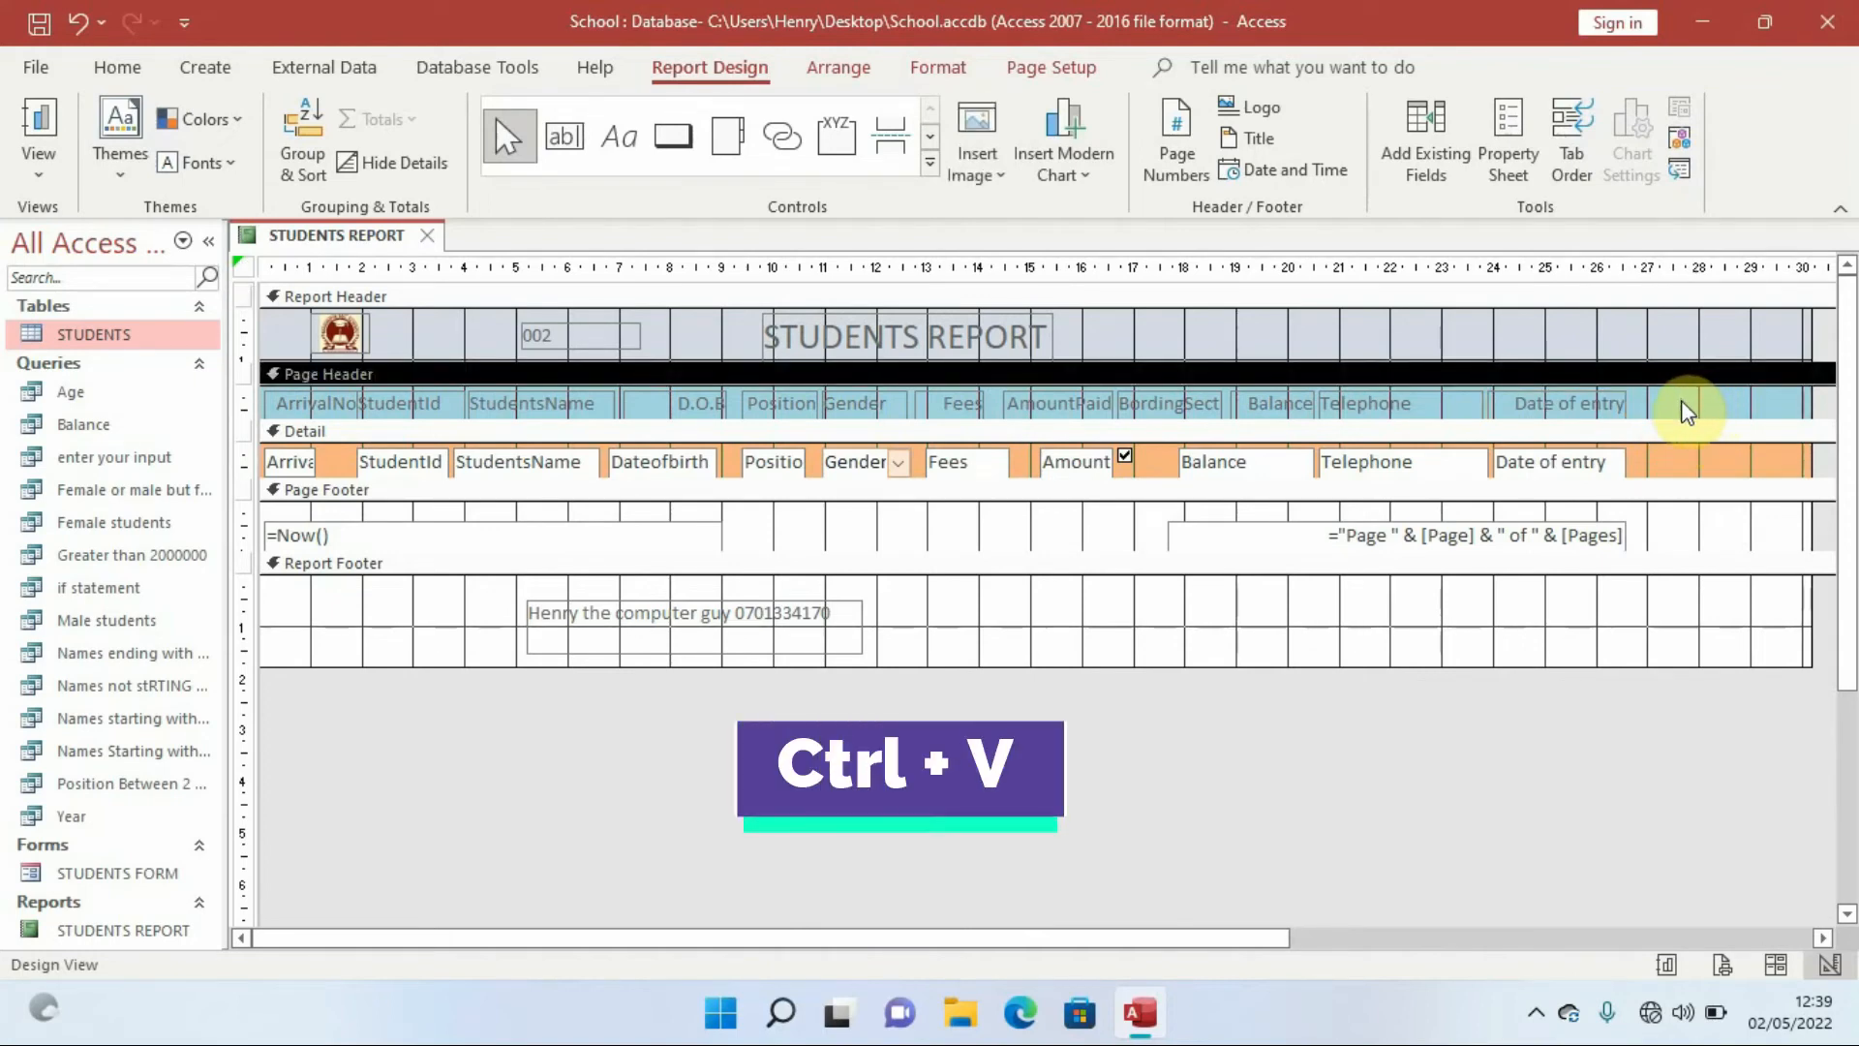
{"action": "key", "text": "ctrl+v"}
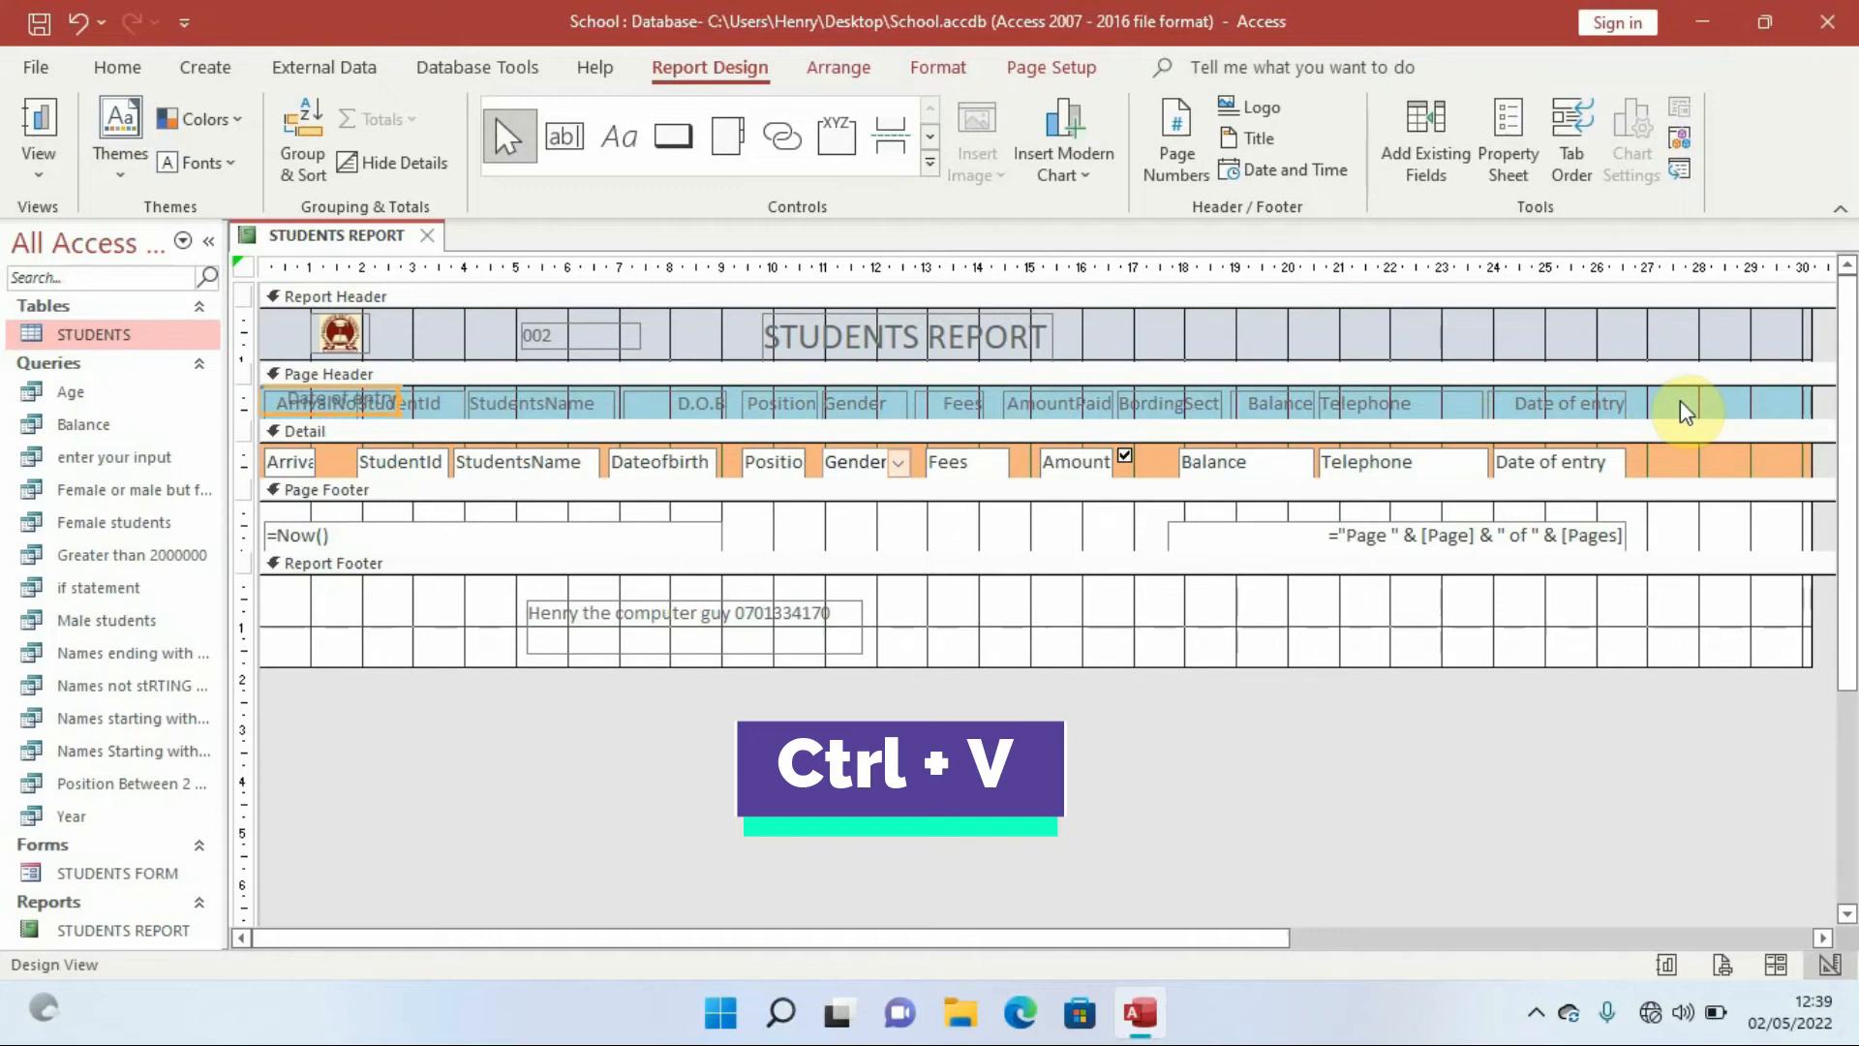
{"action": "left_click", "coordinate": [390, 403]}
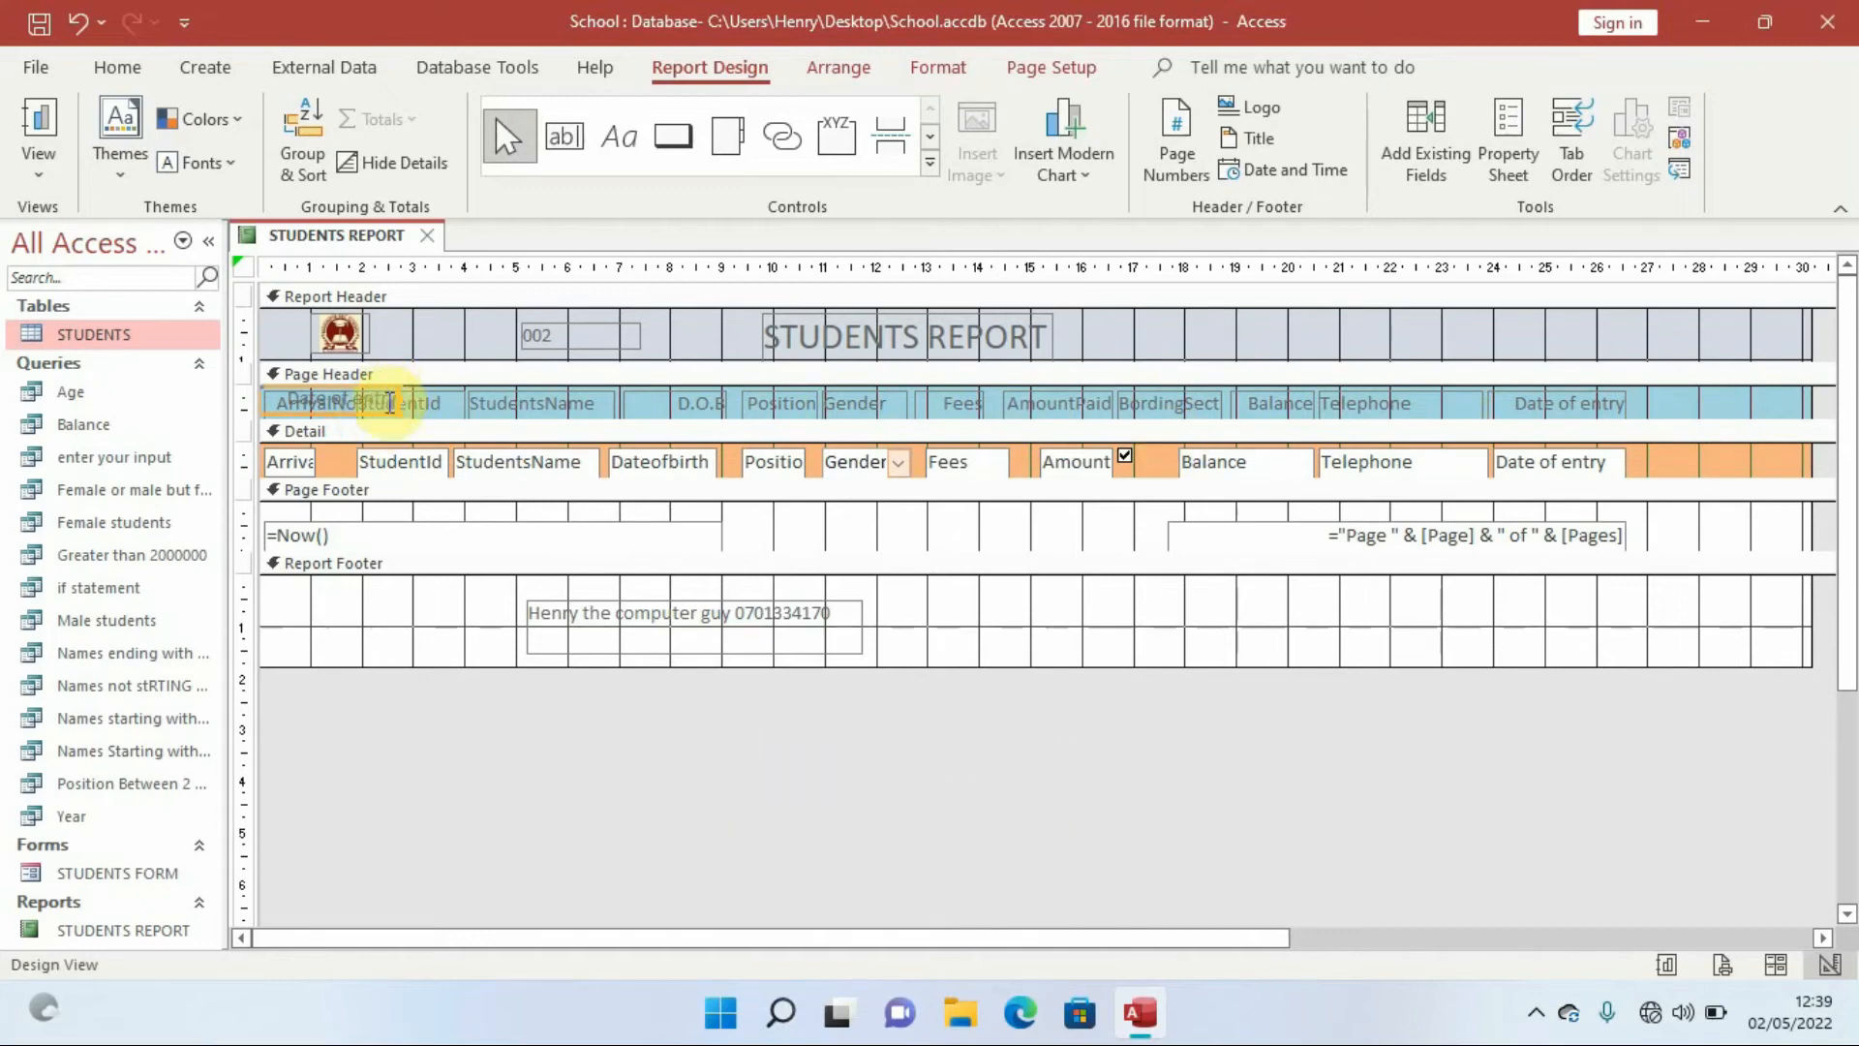
{"action": "mouse_move", "coordinate": [397, 407]}
{"action": "left_mouse_down"}
{"action": "mouse_move", "coordinate": [540, 432]}
{"action": "mouse_move", "coordinate": [1788, 402]}
{"action": "left_mouse_up"}
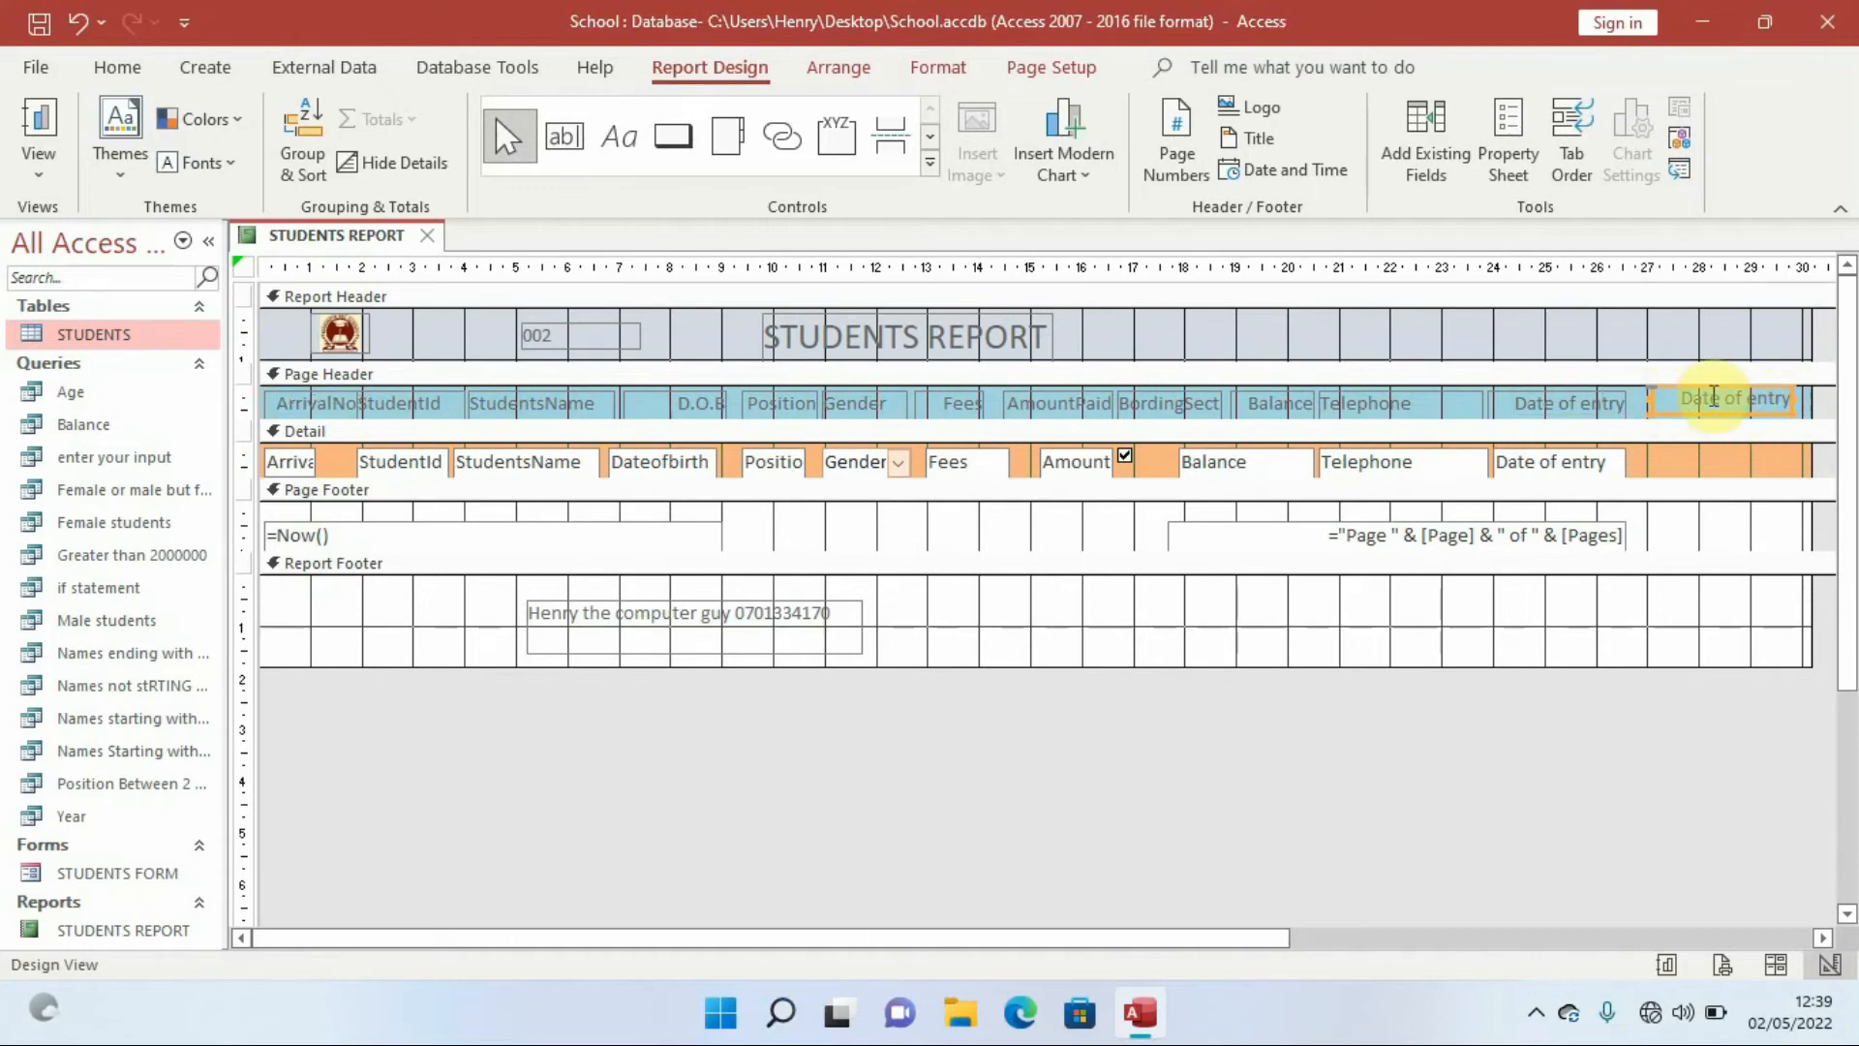
- Change the text of the copied page header label to trial Balance
{"action": "left_click", "coordinate": [1786, 398]}
{"action": "key", "text": "BackSpace"}
{"action": "key", "text": "BackSpace"}
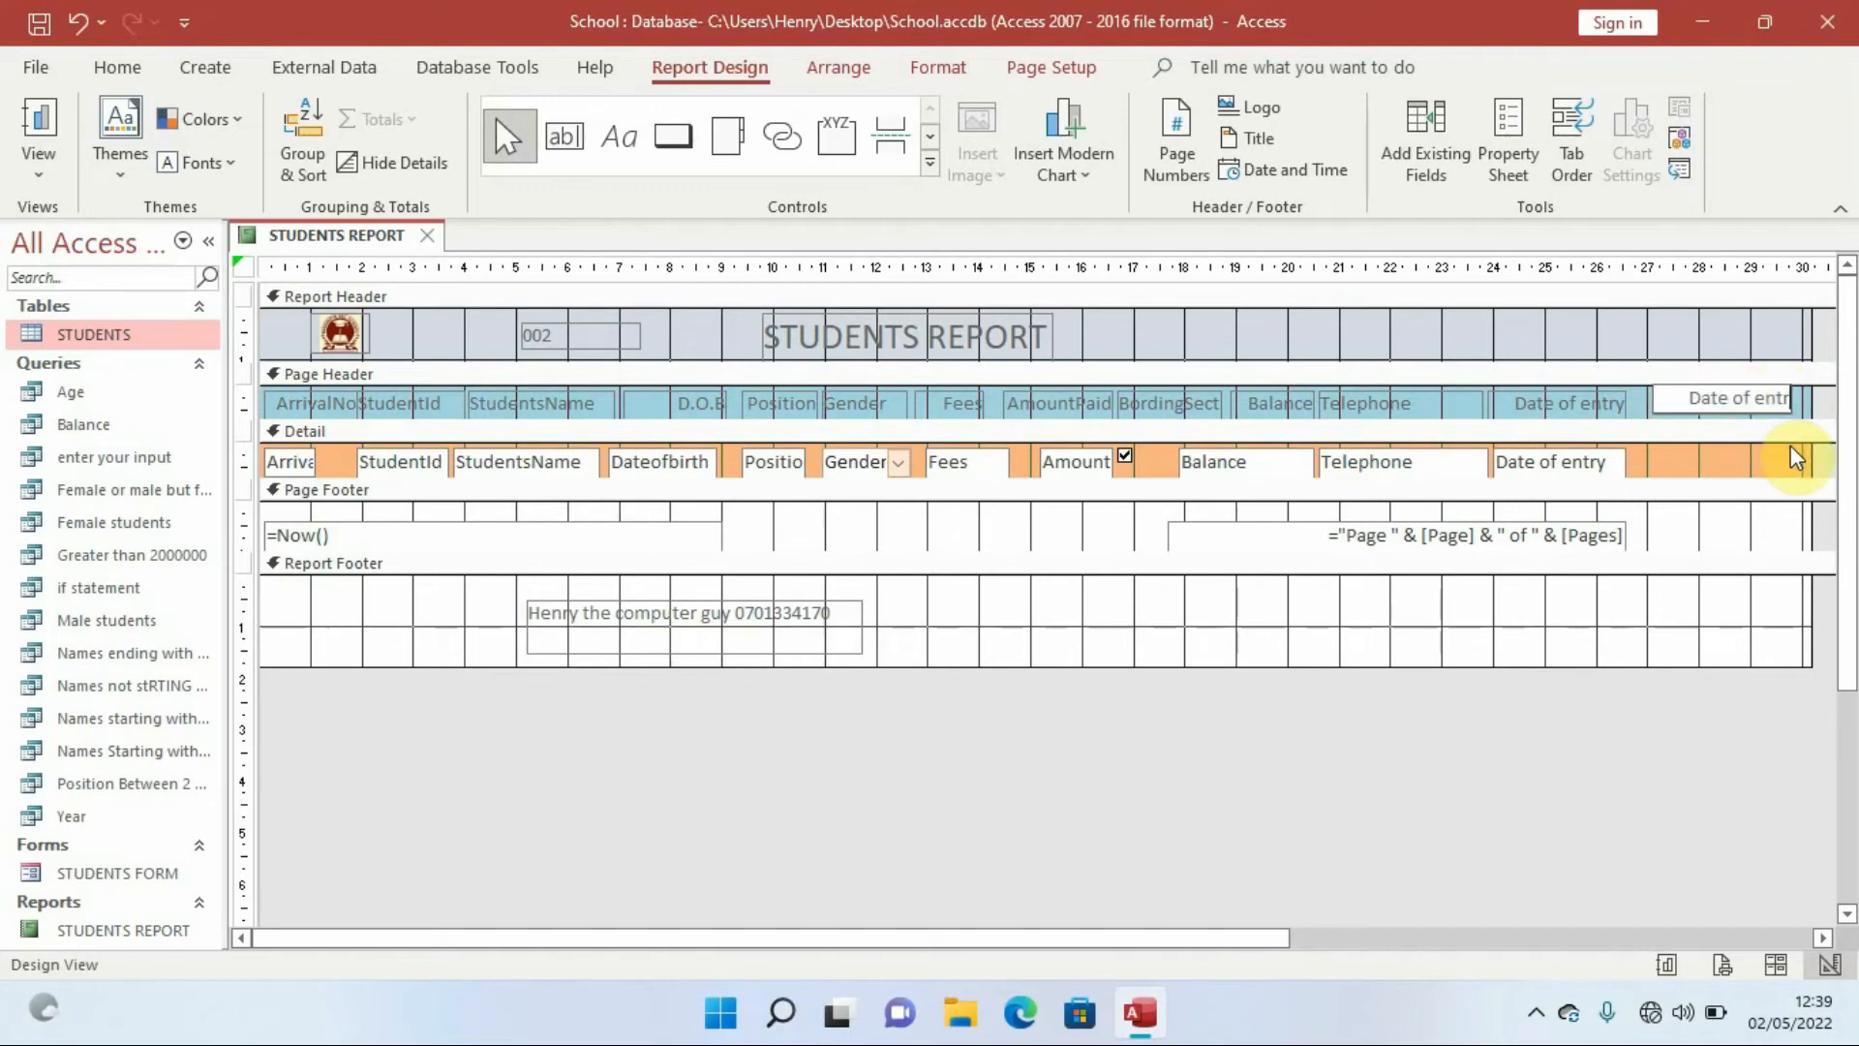
{"action": "key", "text": "BackSpace"}
{"action": "key", "text": "BackSpace"}
{"action": "key", "text": "BackSpace"}
{"action": "key", "text": "BackSpace"}
{"action": "key", "text": "BackSpace"}
{"action": "key", "text": "BackSpace"}
{"action": "key", "text": "BackSpace"}
{"action": "key", "text": "BackSpace"}
{"action": "key", "text": "BackSpace"}
{"action": "key", "text": "BackSpace"}
{"action": "key", "text": "BackSpace"}
{"action": "type", "text": "trial Balance"}
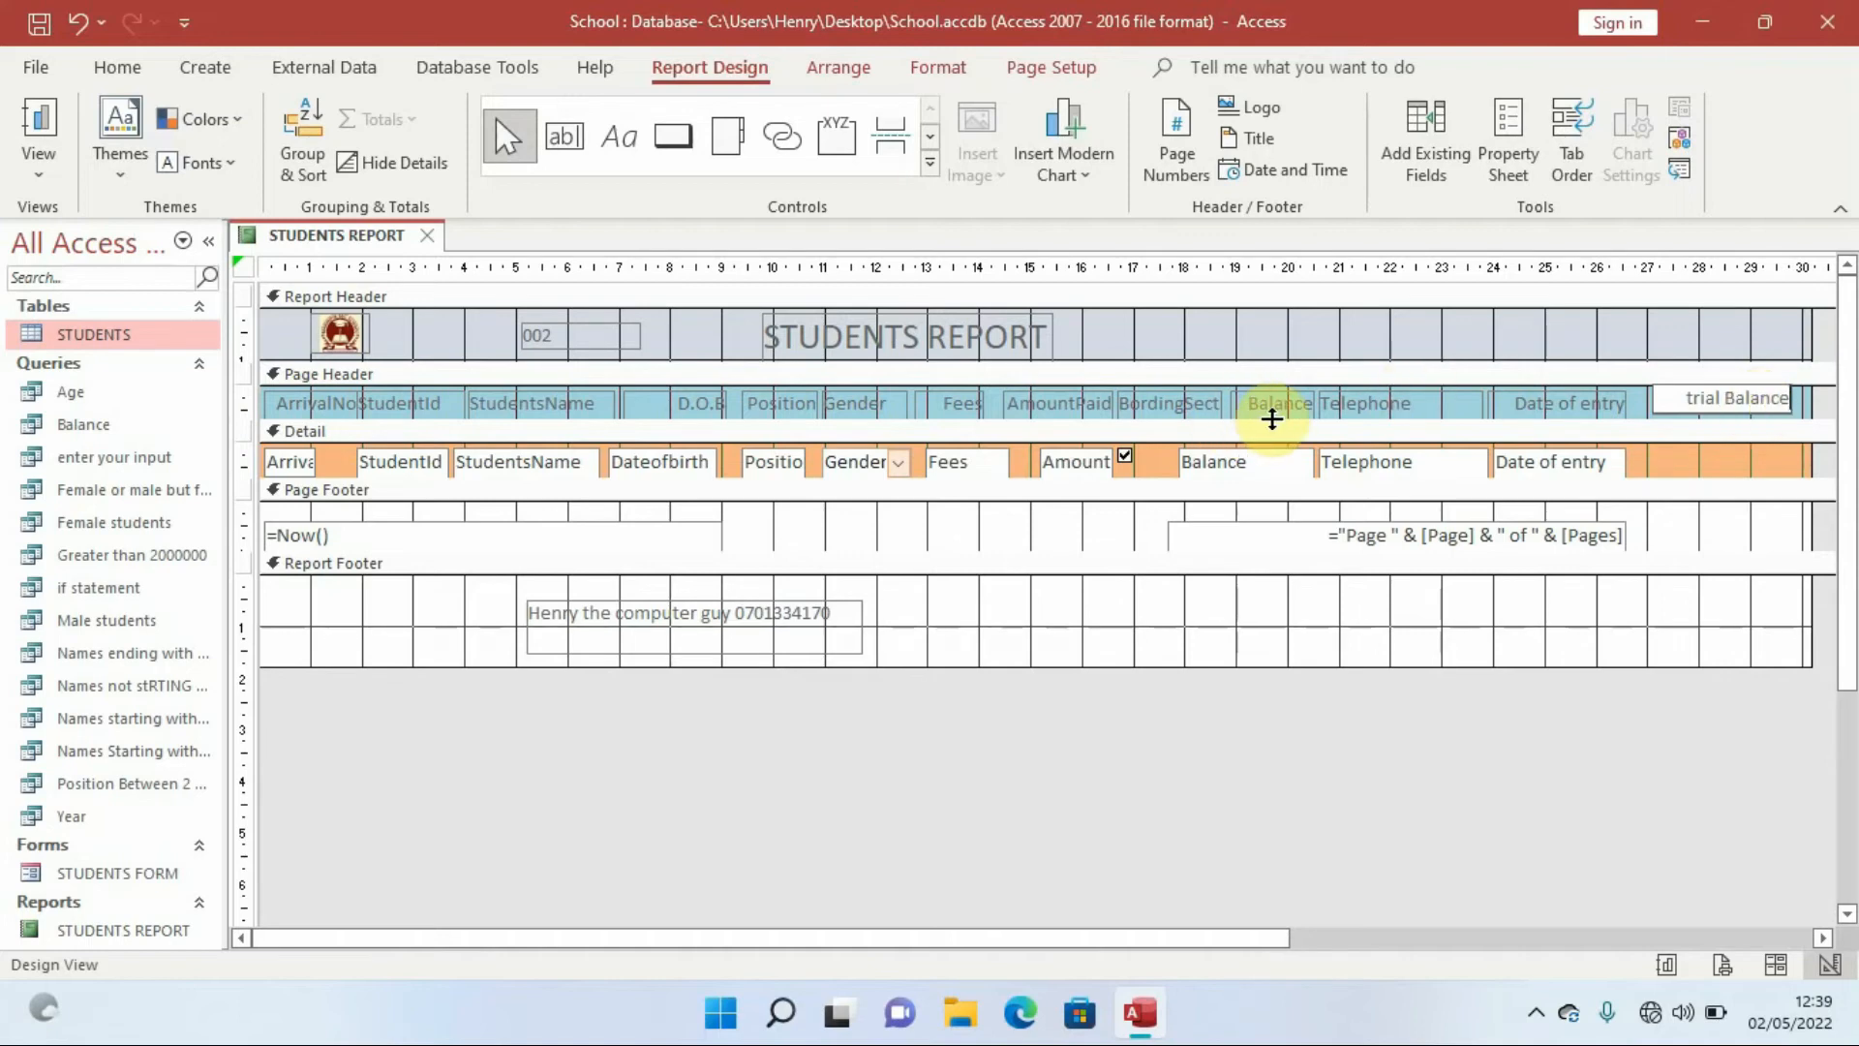
- Duplicate the Date of entry text box in the detail section and place the copy beneath the trial Balance label
{"action": "left_click", "coordinate": [1619, 462]}
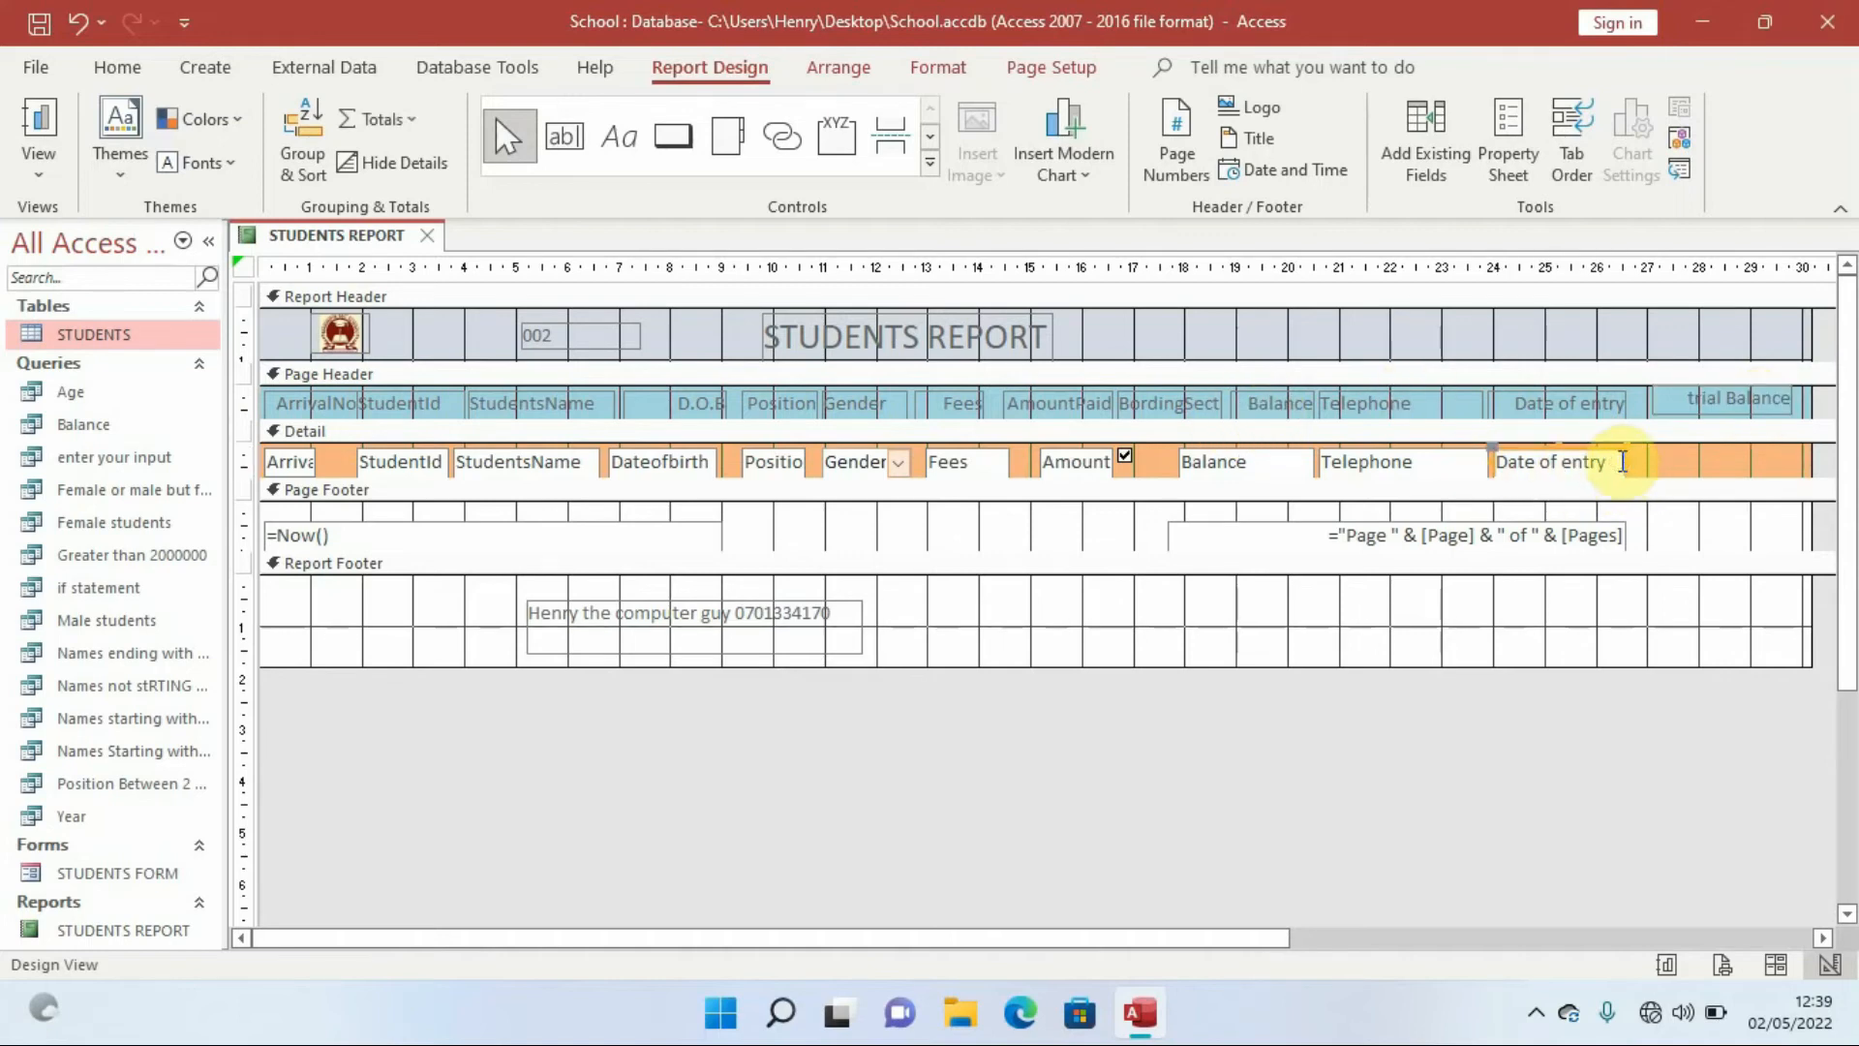
{"action": "right_click", "coordinate": [1604, 451]}
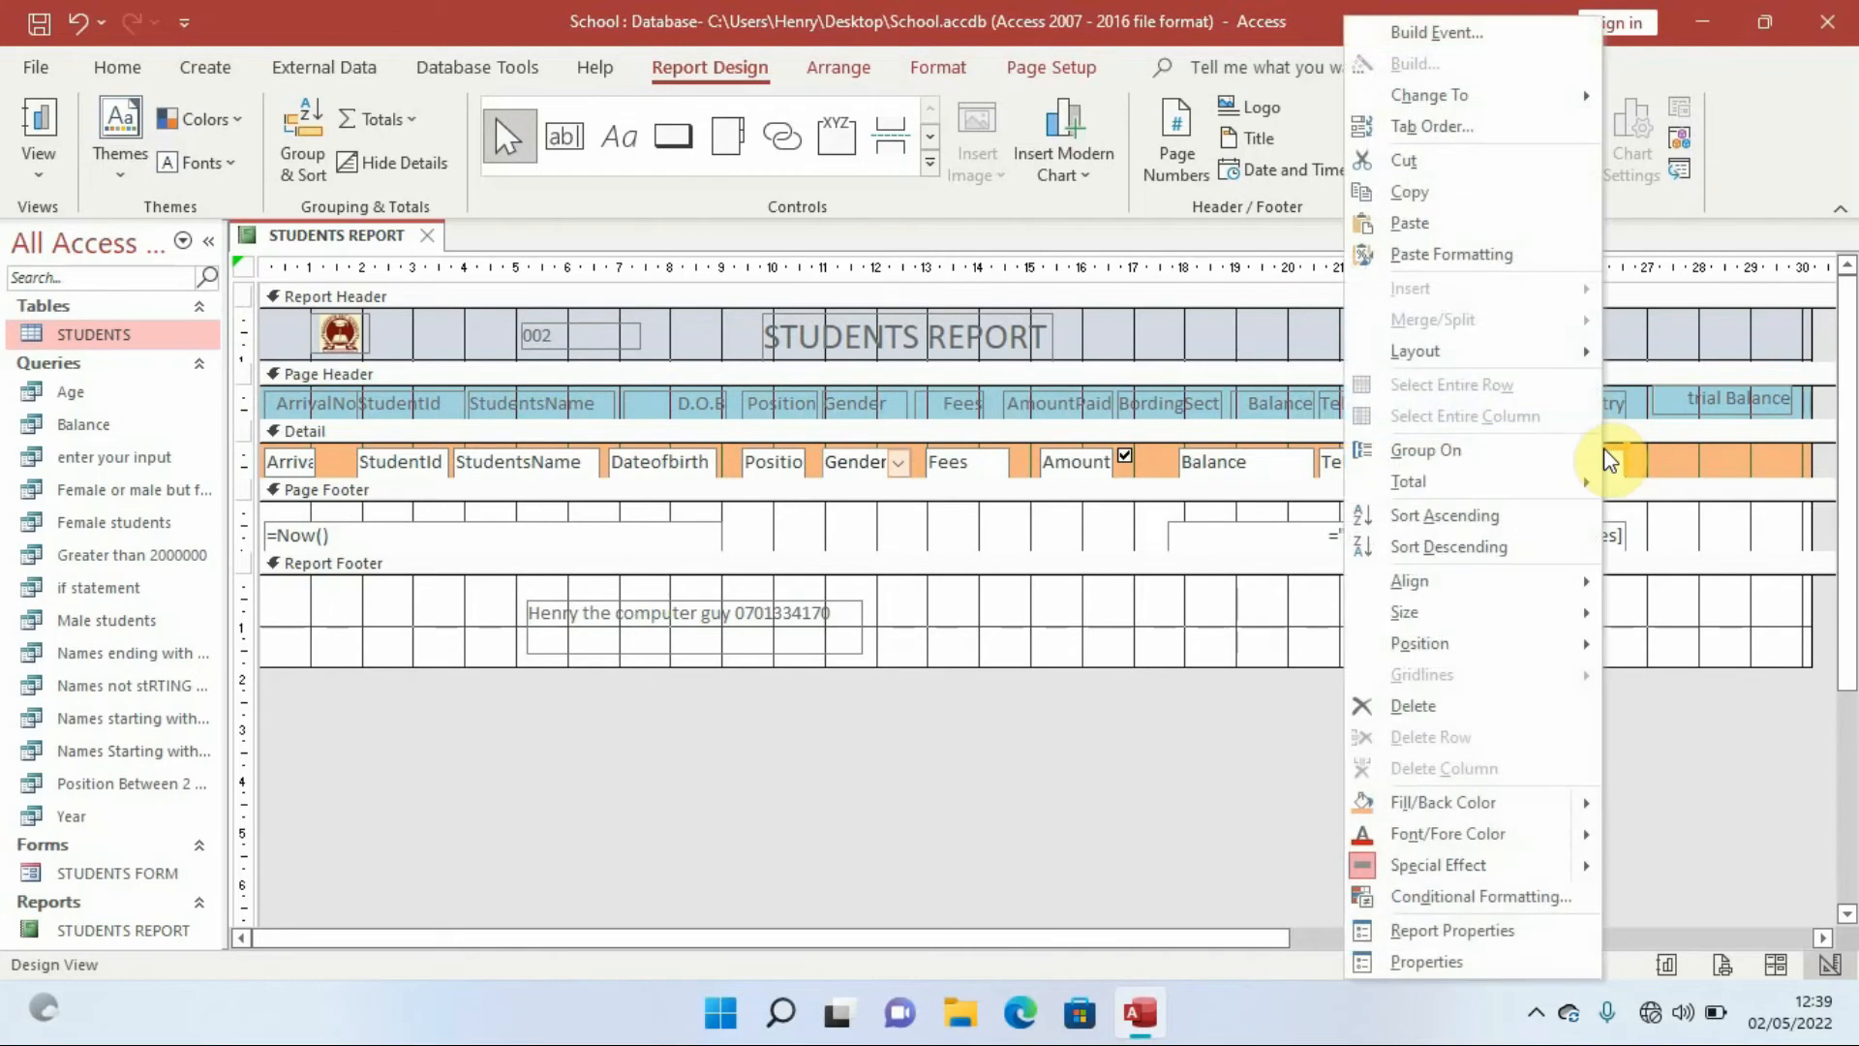
{"action": "left_click", "coordinate": [1426, 217]}
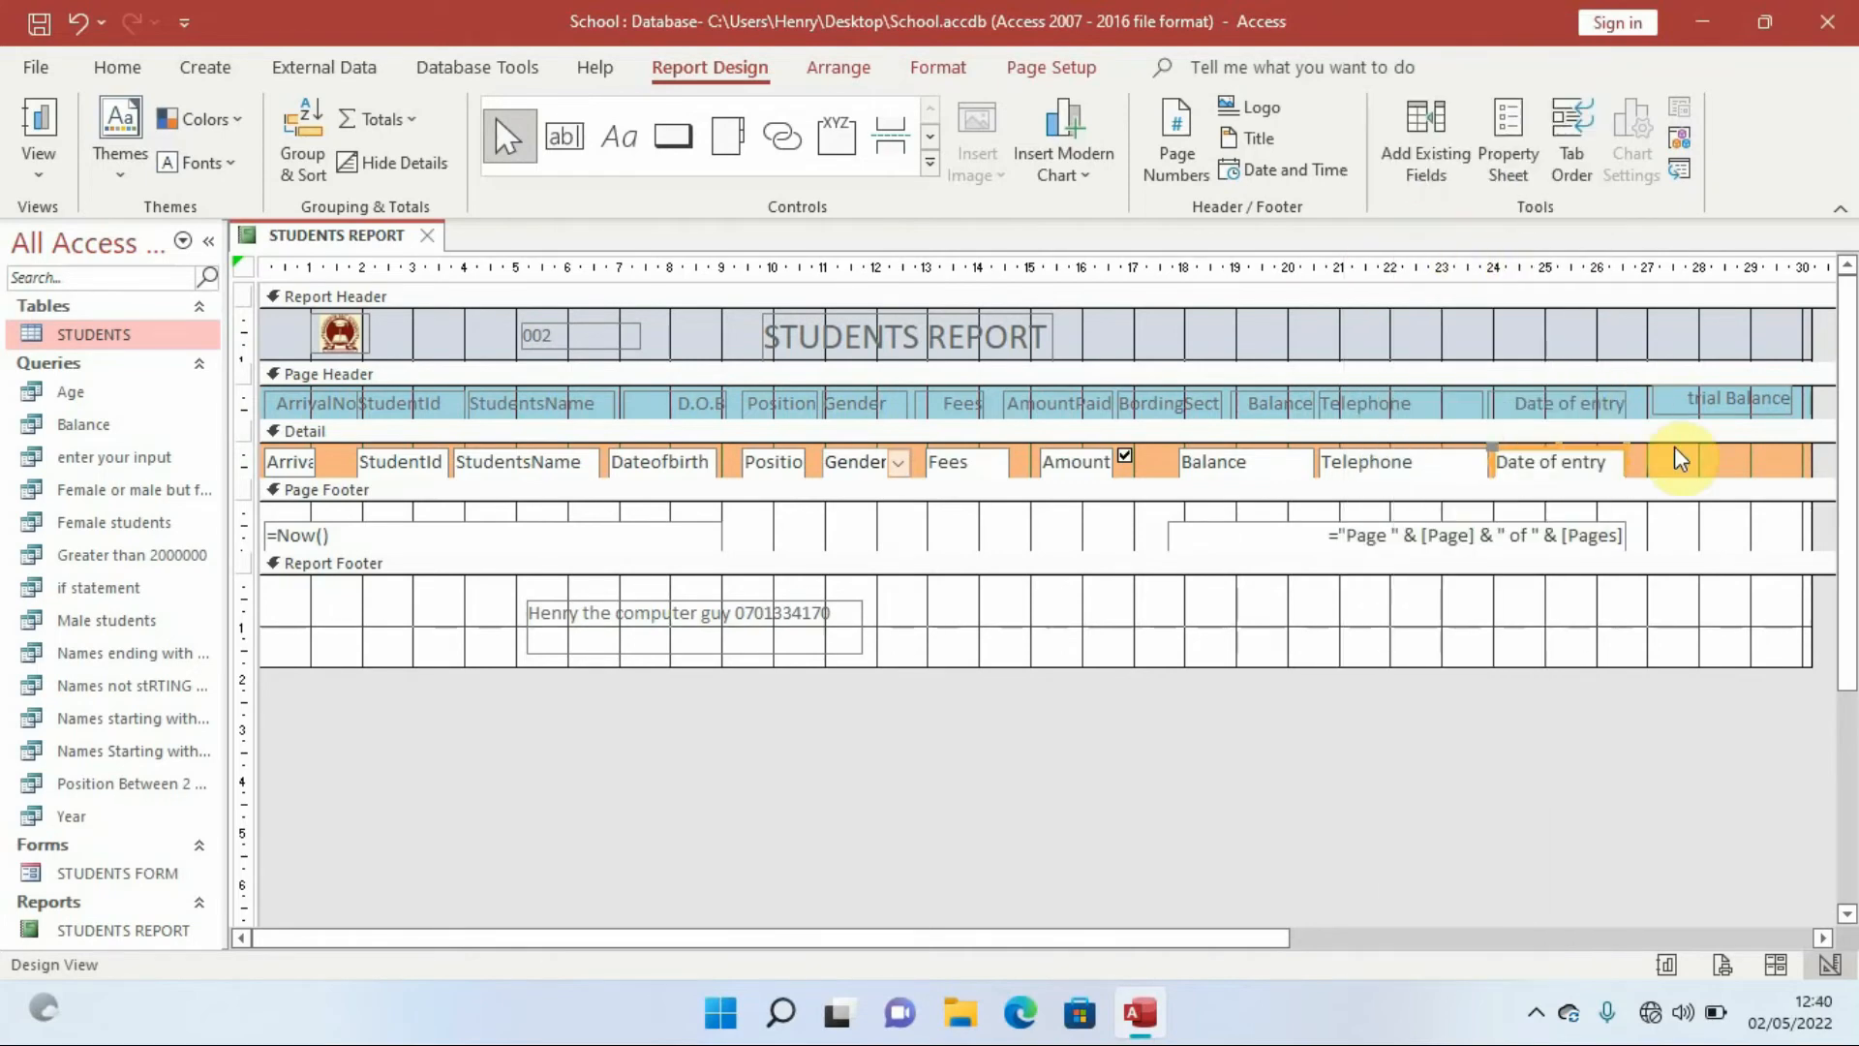
{"action": "left_click", "coordinate": [1696, 468]}
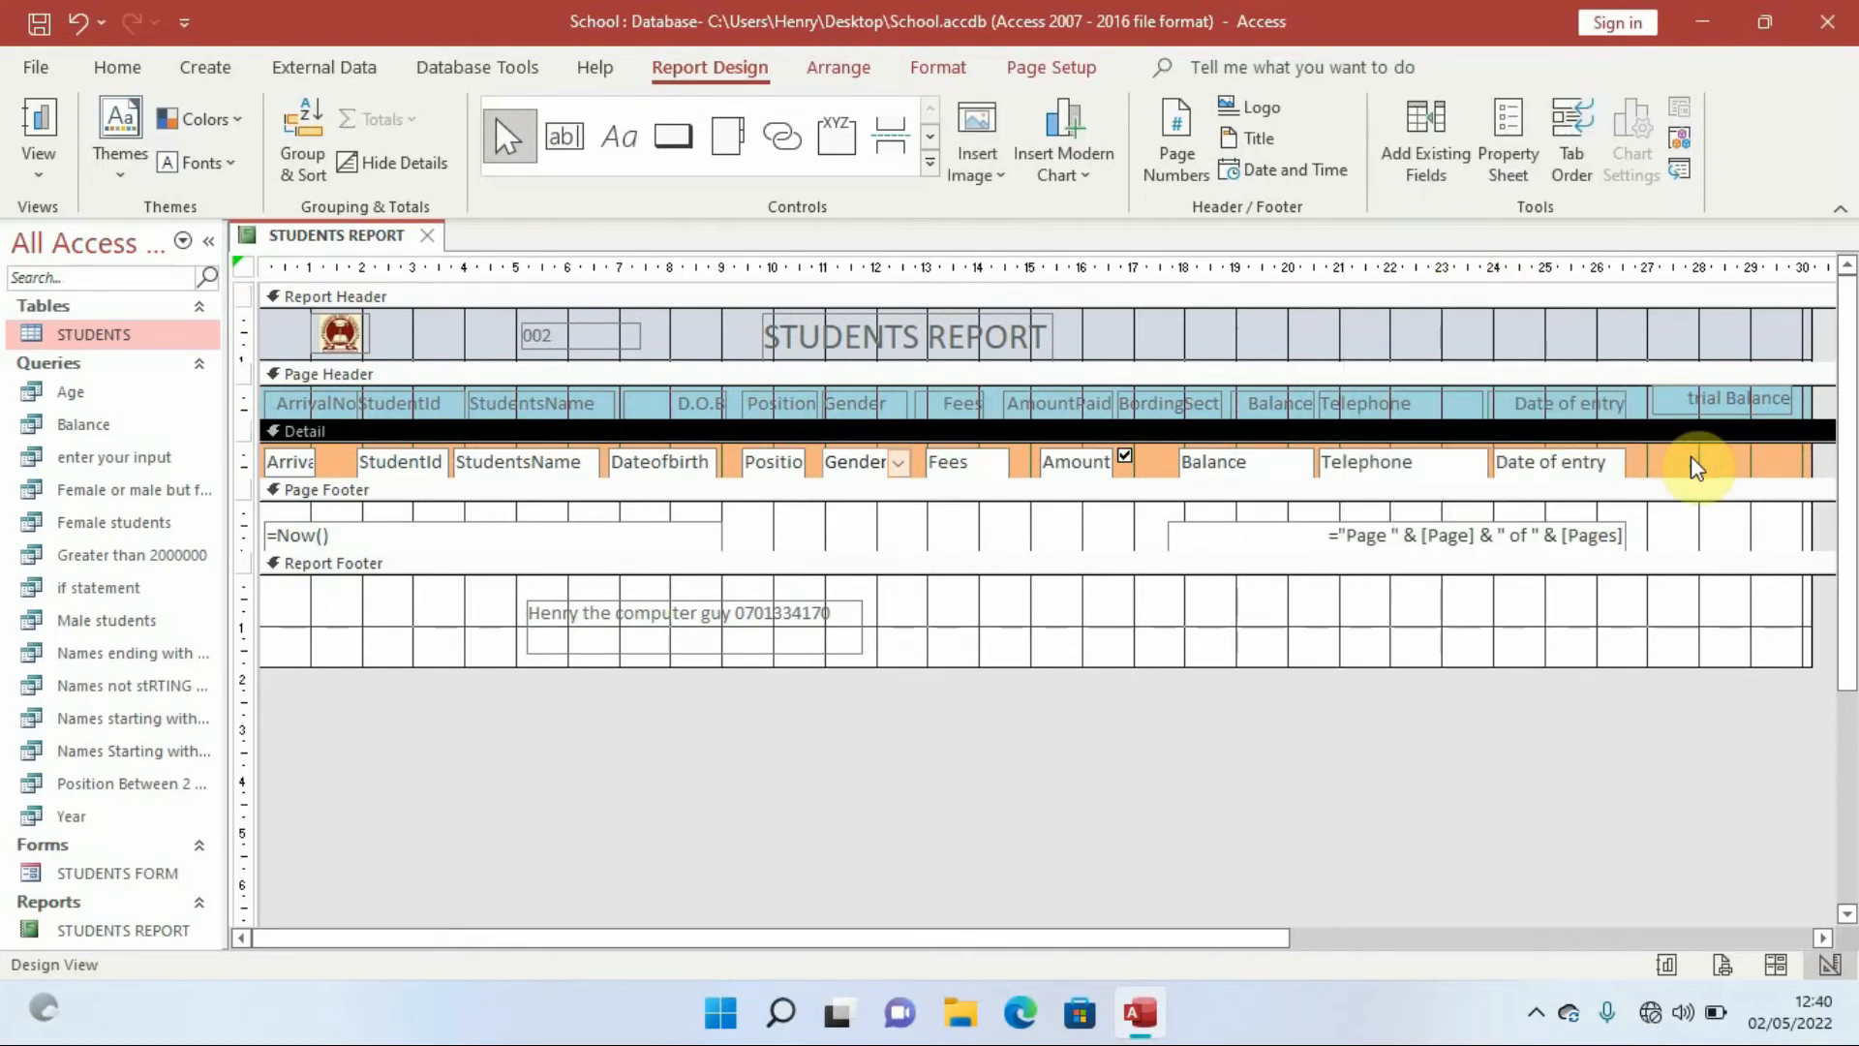
{"action": "key", "text": "ctrl+v"}
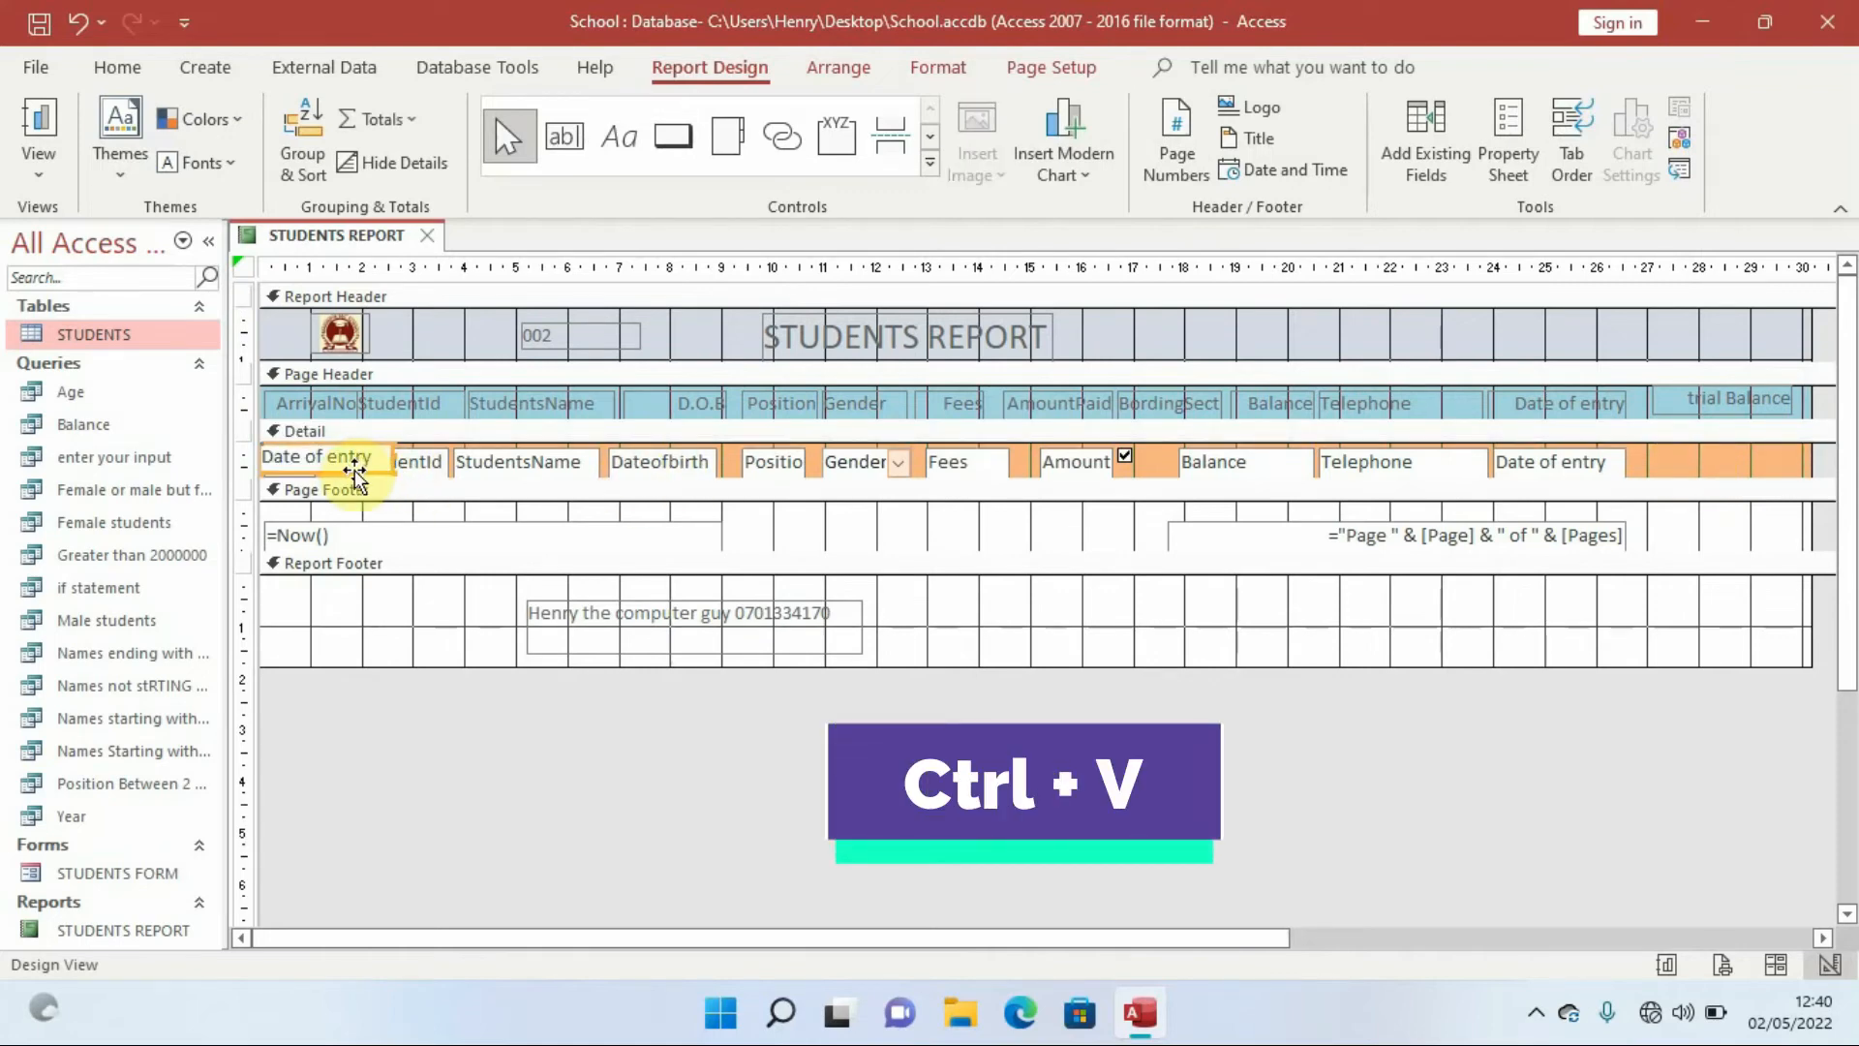
{"action": "left_click_drag", "start_coordinate": [357, 468], "coordinate": [1748, 465]}
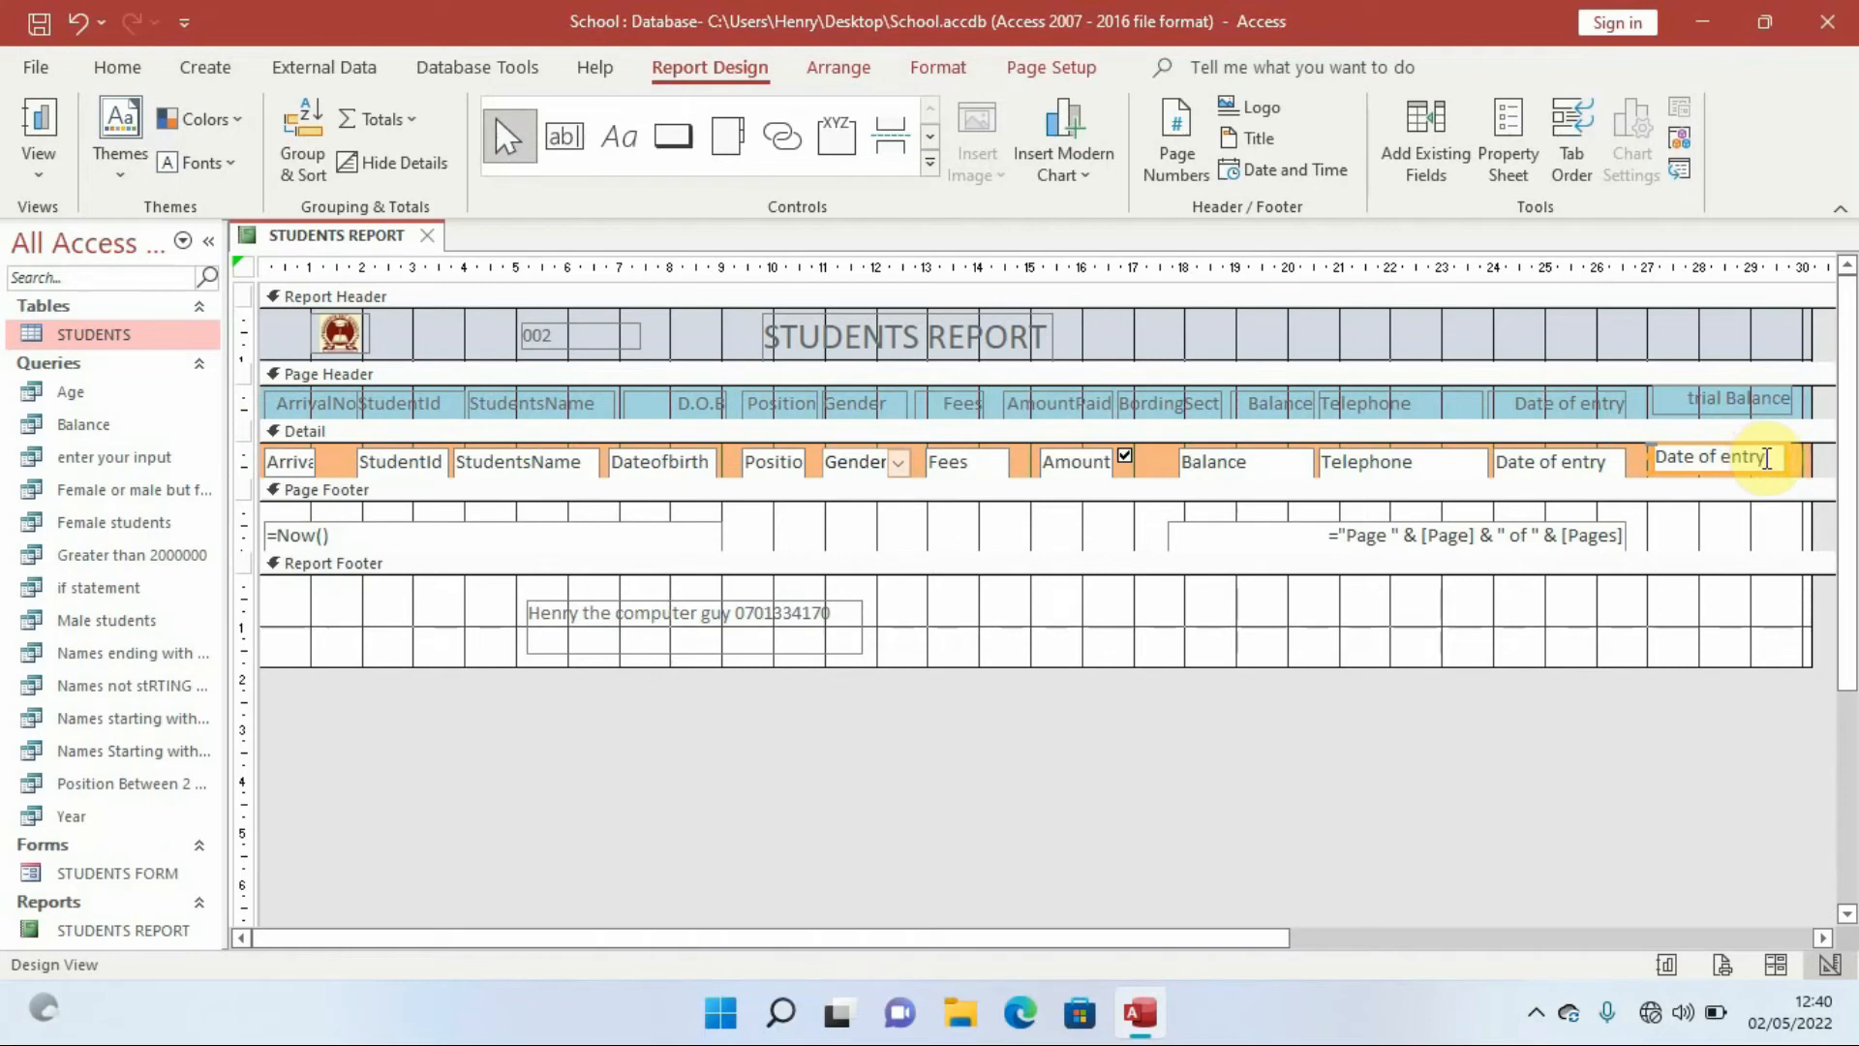
- Replace the copied detail text box's content with the expression =[Fees]-[AmountPaid]
{"action": "left_click", "coordinate": [1767, 458]}
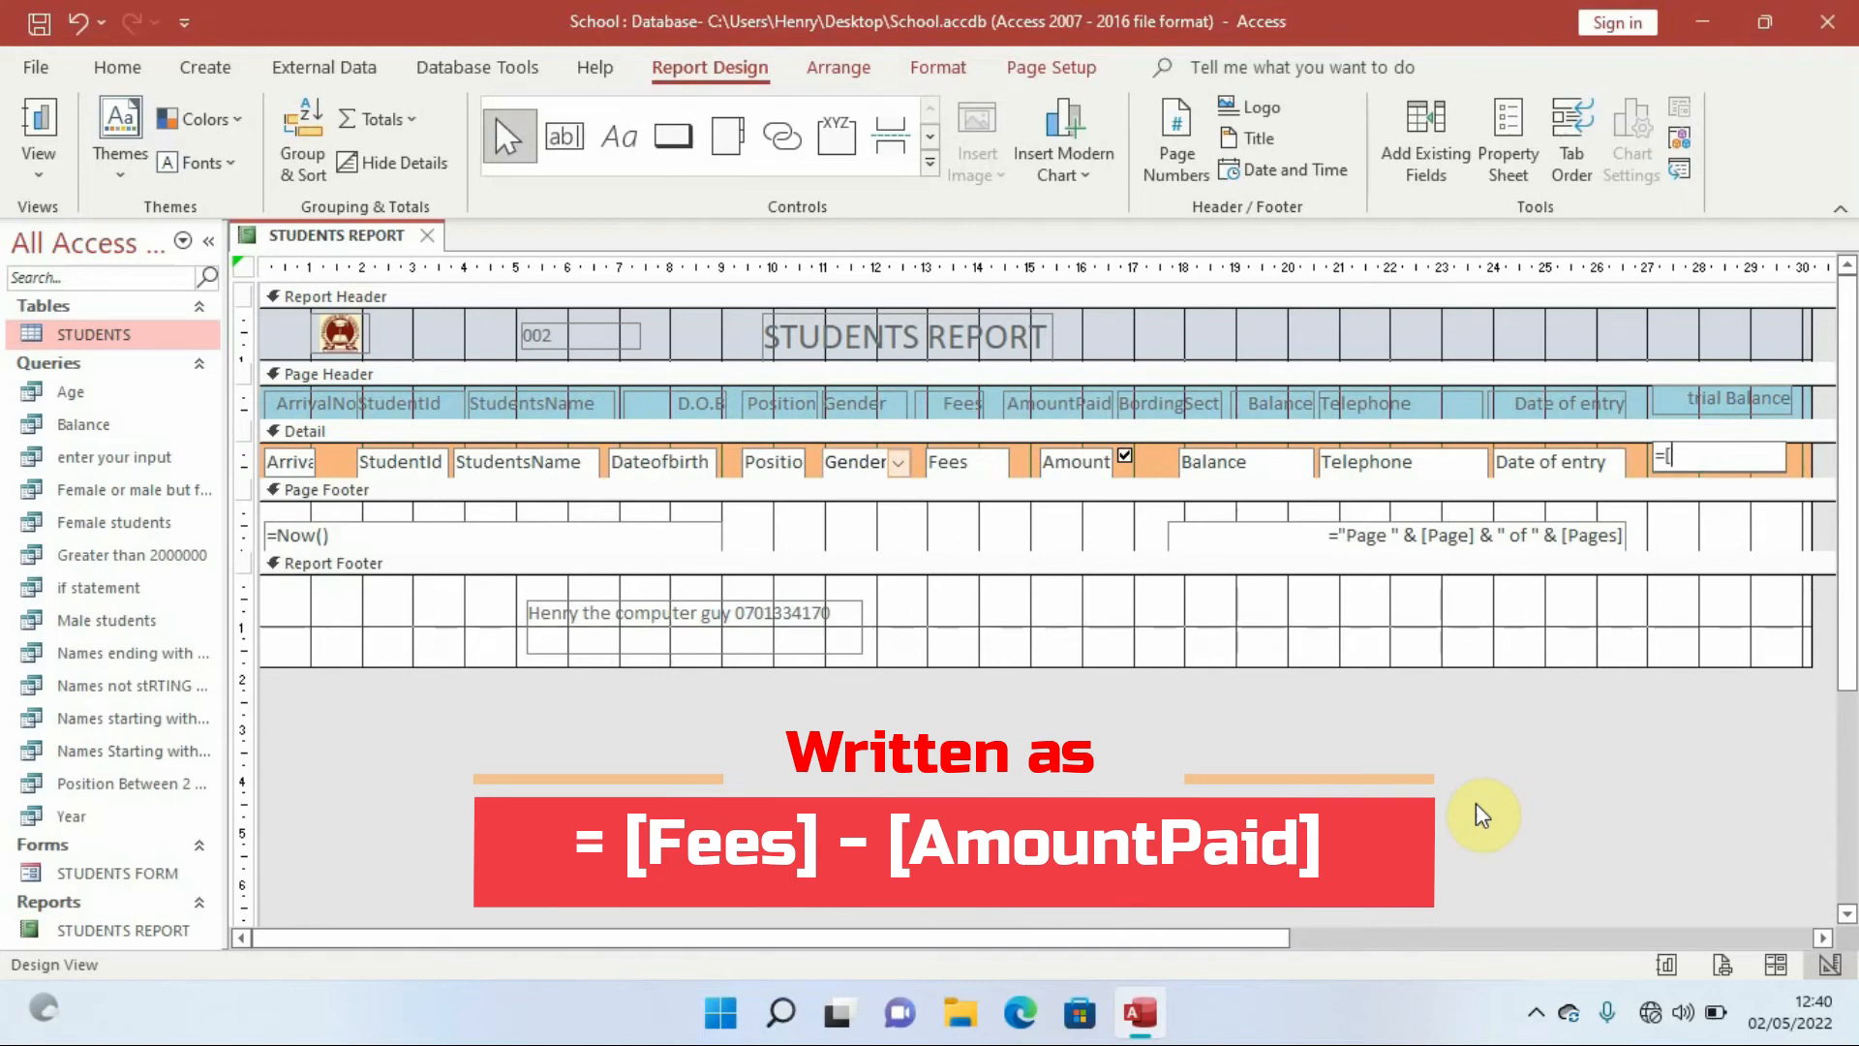
{"action": "type", "text": "Fees"}
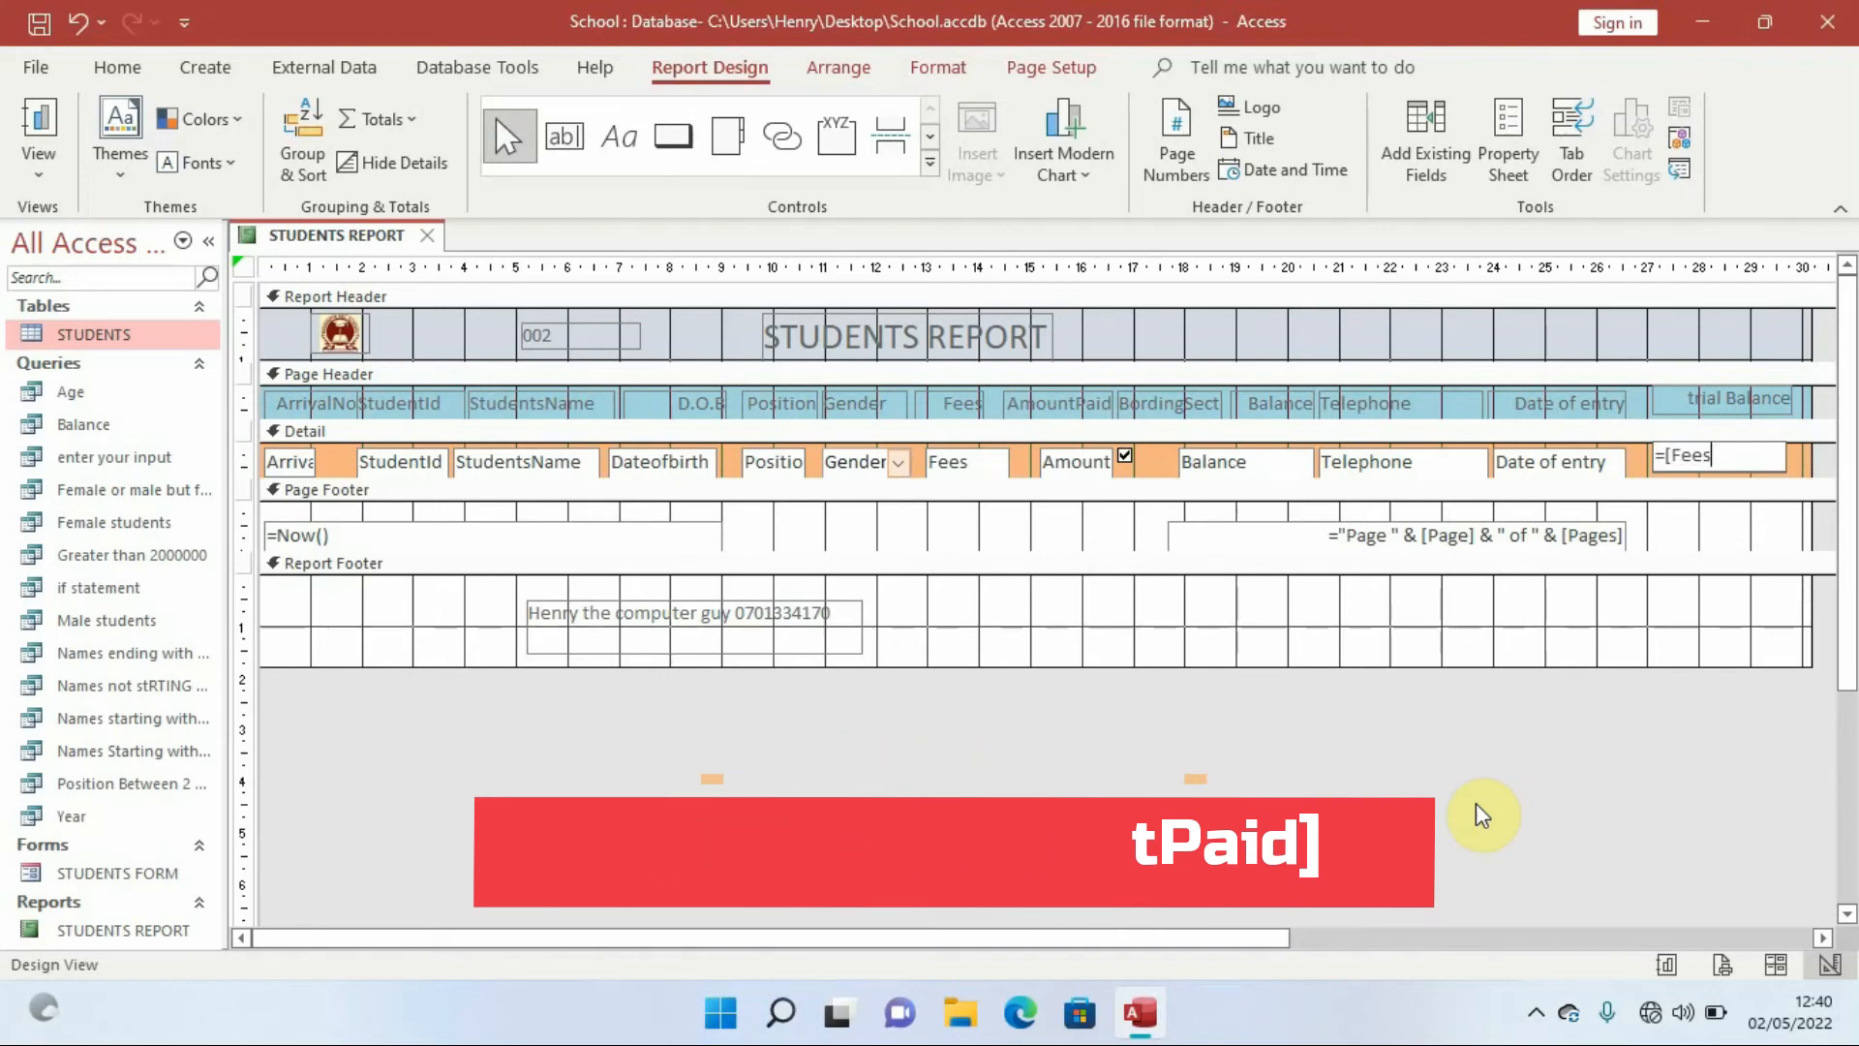
{"action": "type", "text": "]"}
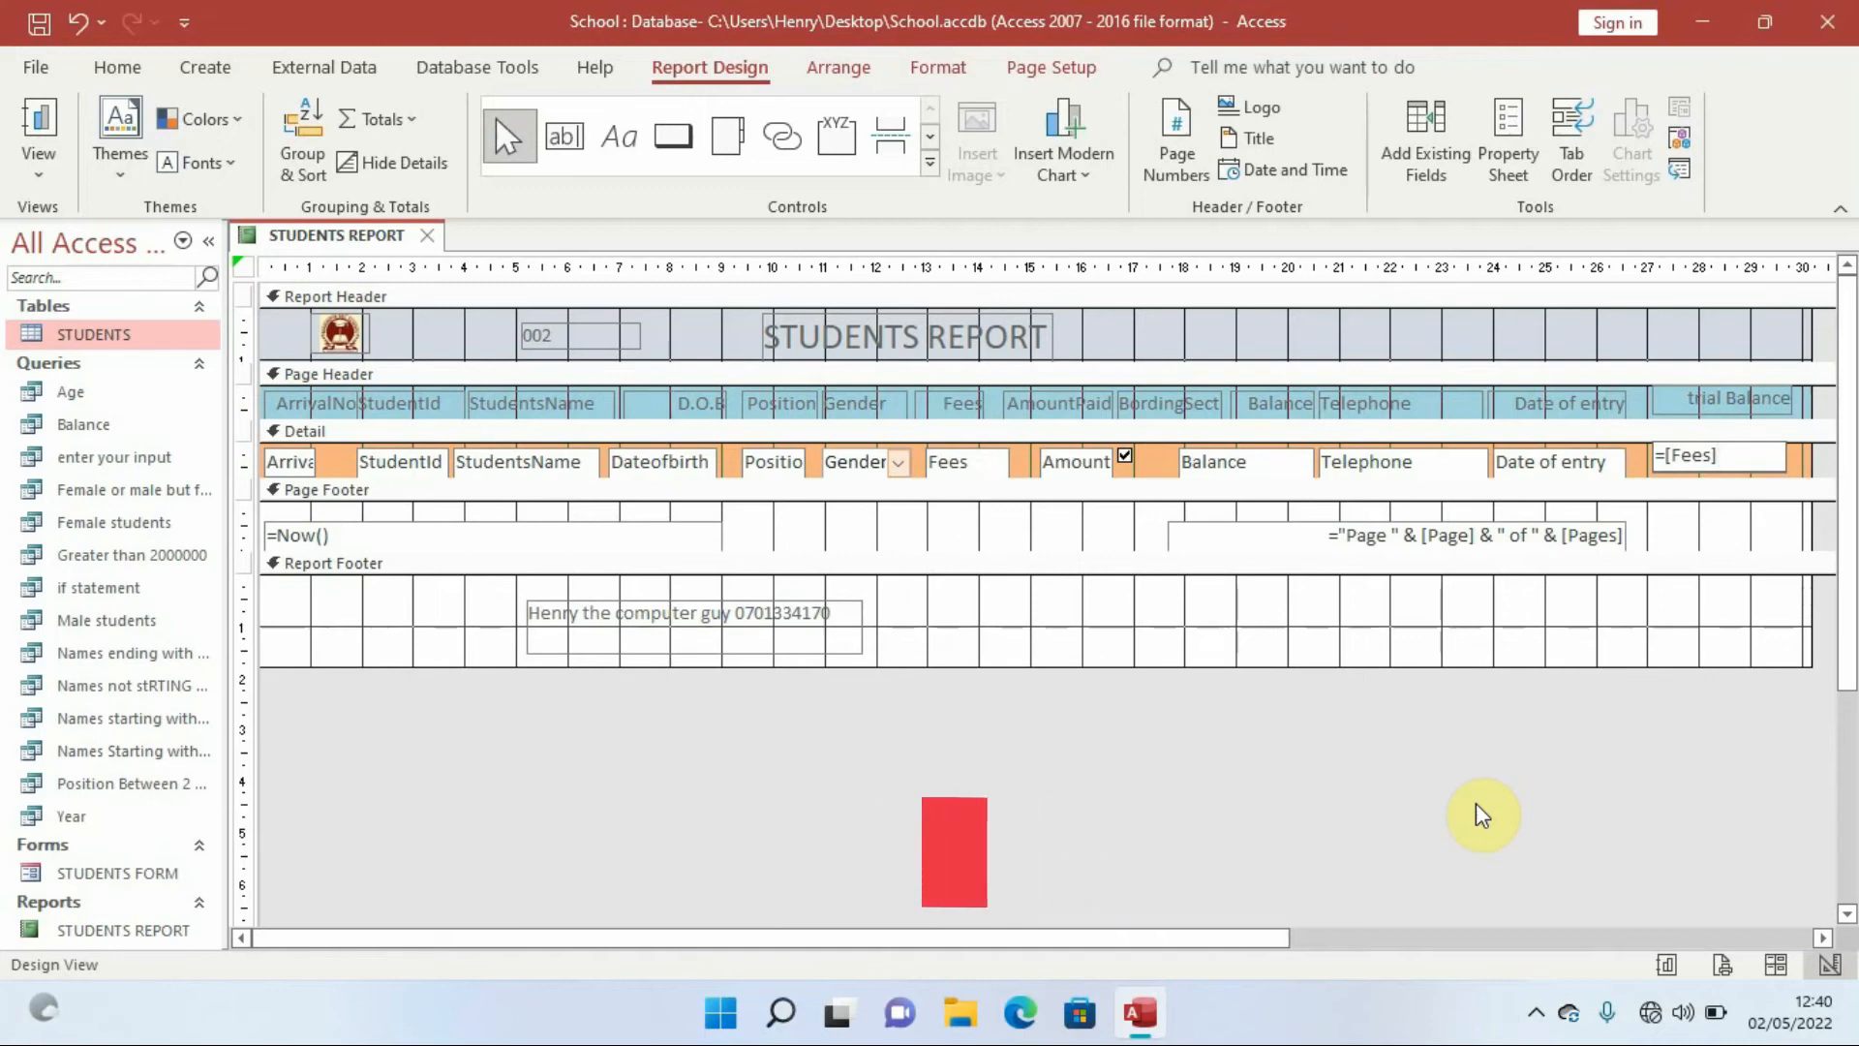
{"action": "type", "text": "-"}
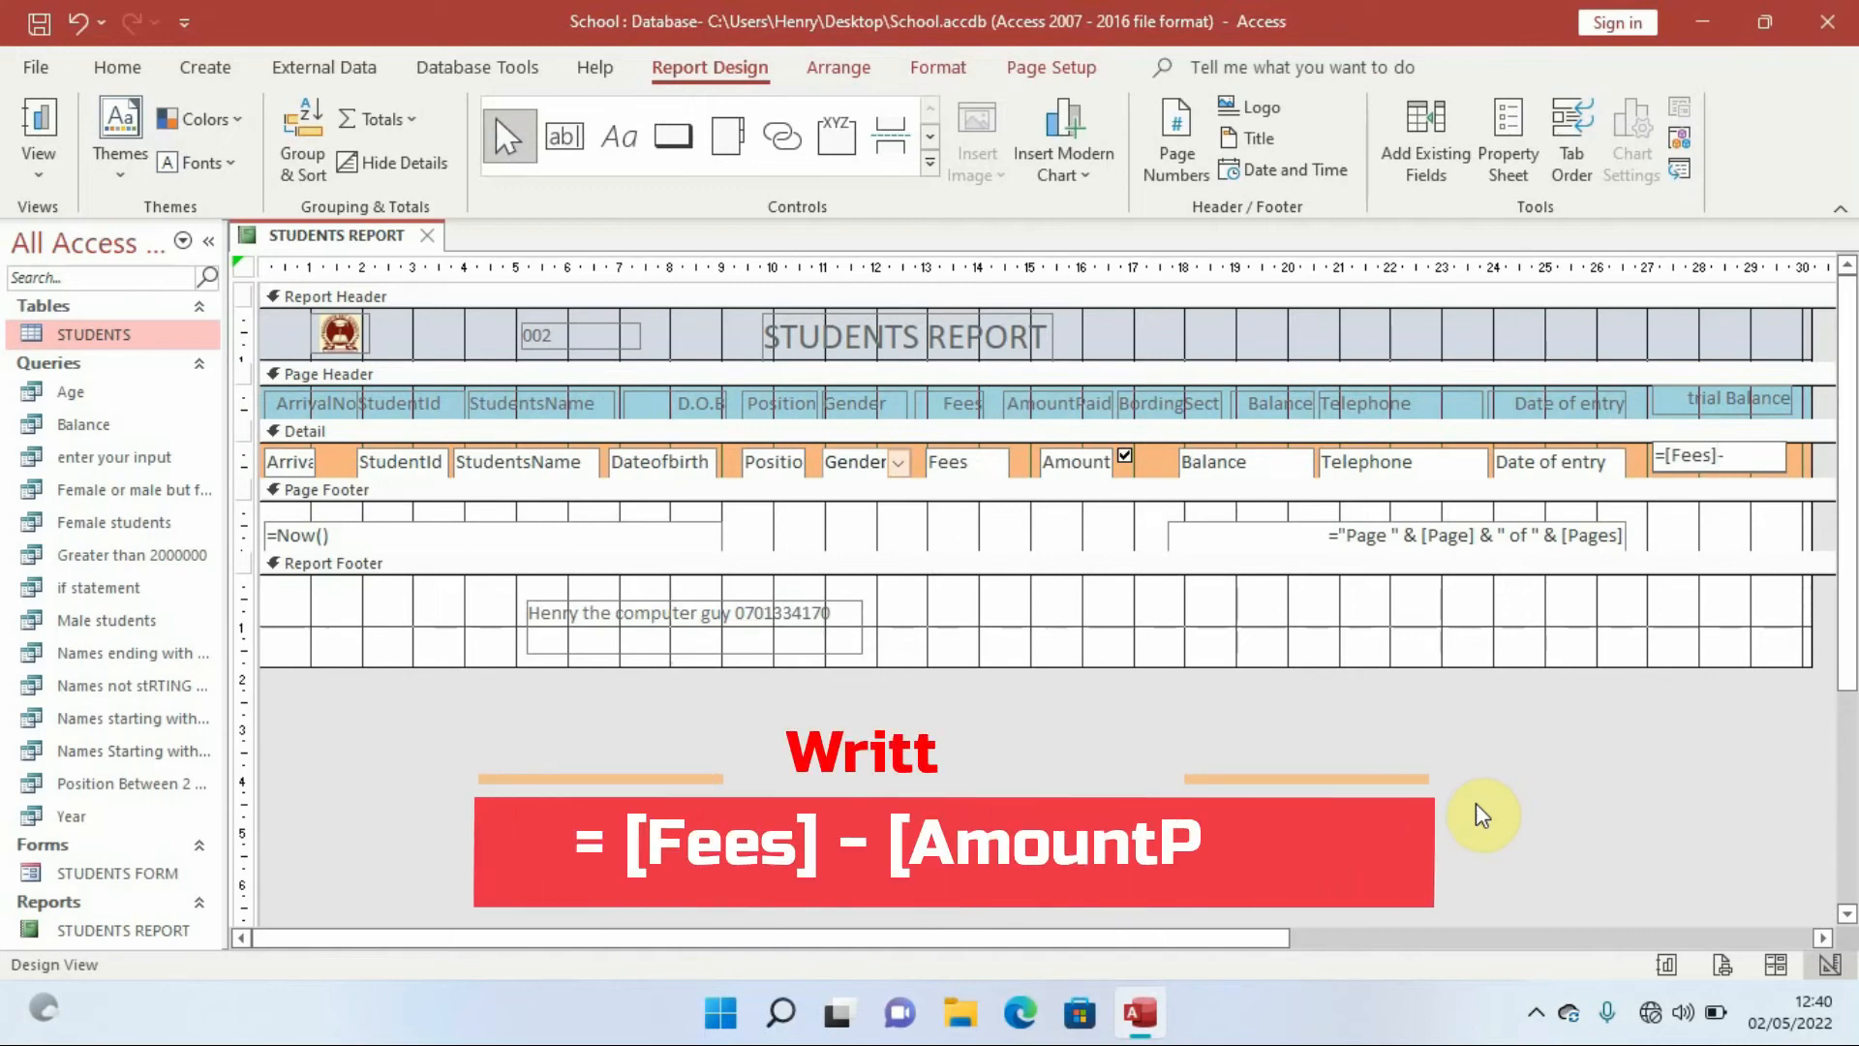
{"action": "type", "text": "["}
{"action": "key", "text": "Caps_Lock"}
{"action": "type", "text": "A"}
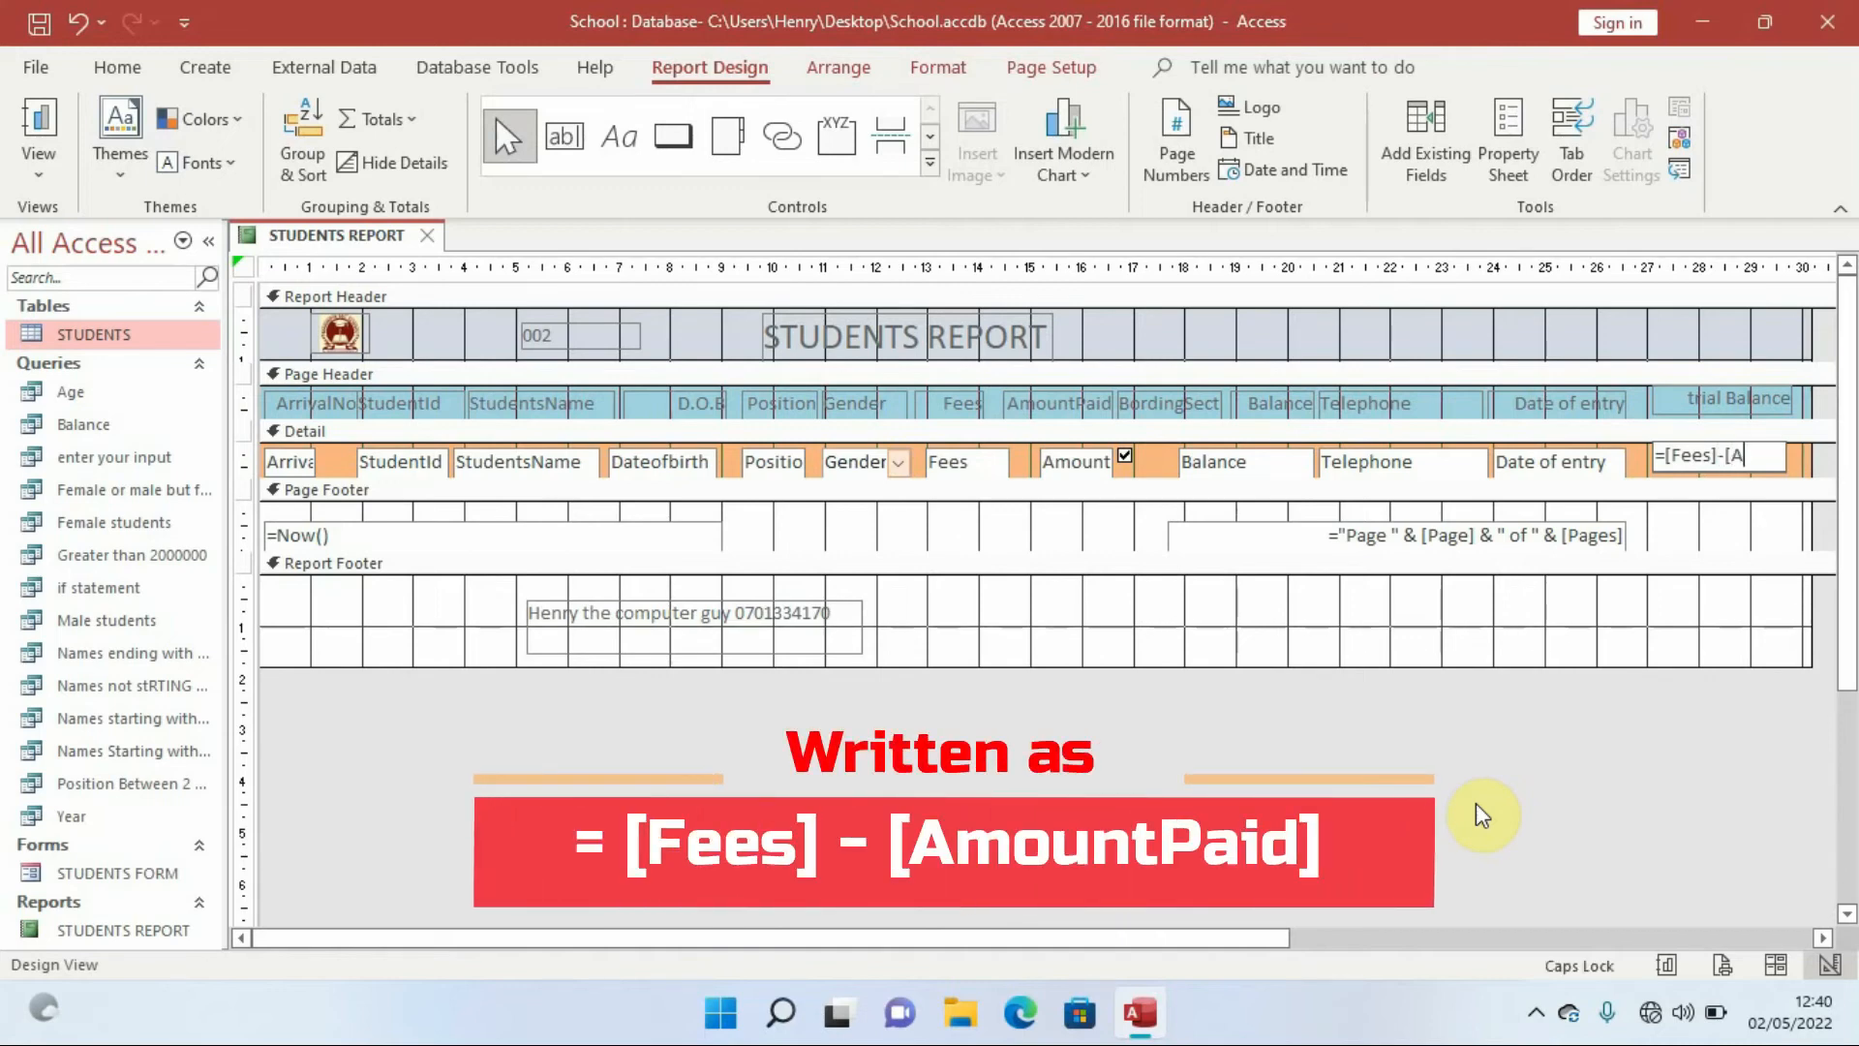
{"action": "key", "text": "Caps_Lock"}
{"action": "type", "text": "mount"}
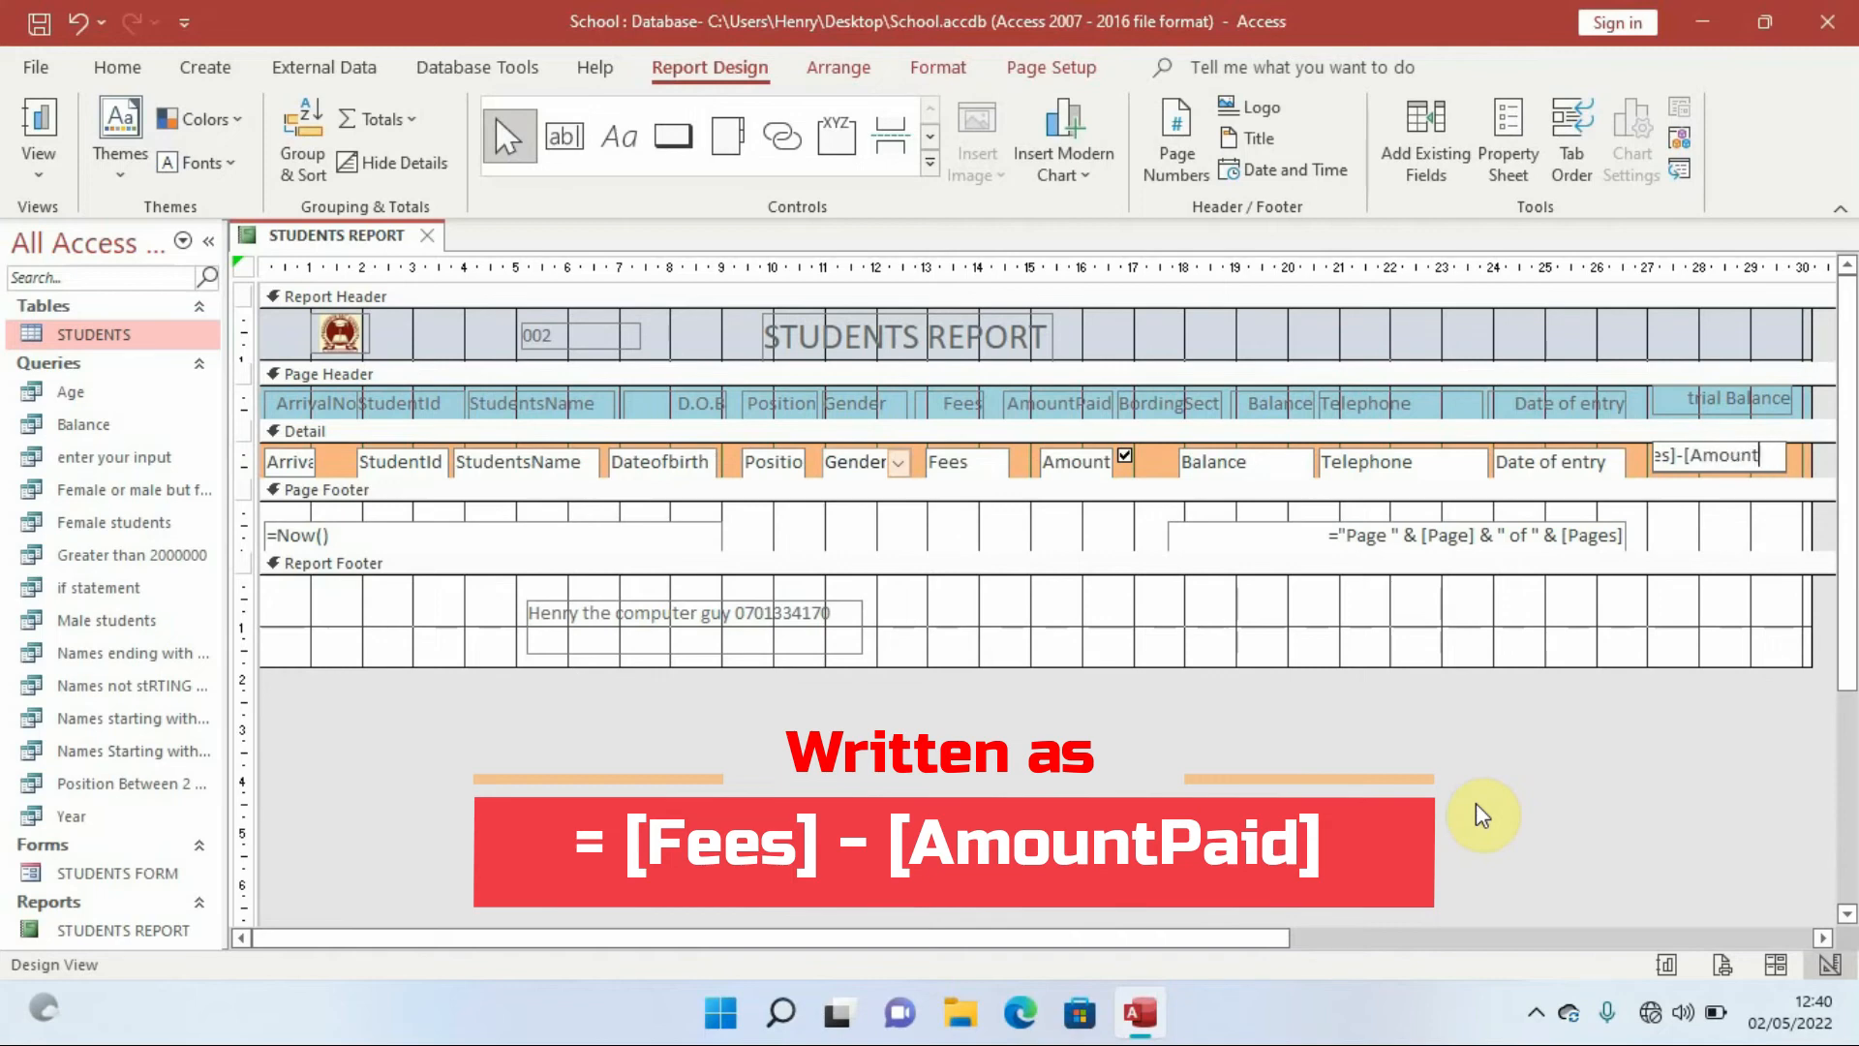
{"action": "key", "text": "Caps_Lock"}
{"action": "type", "text": "P"}
{"action": "key", "text": "Caps_Lock"}
{"action": "type", "text": "aid"}
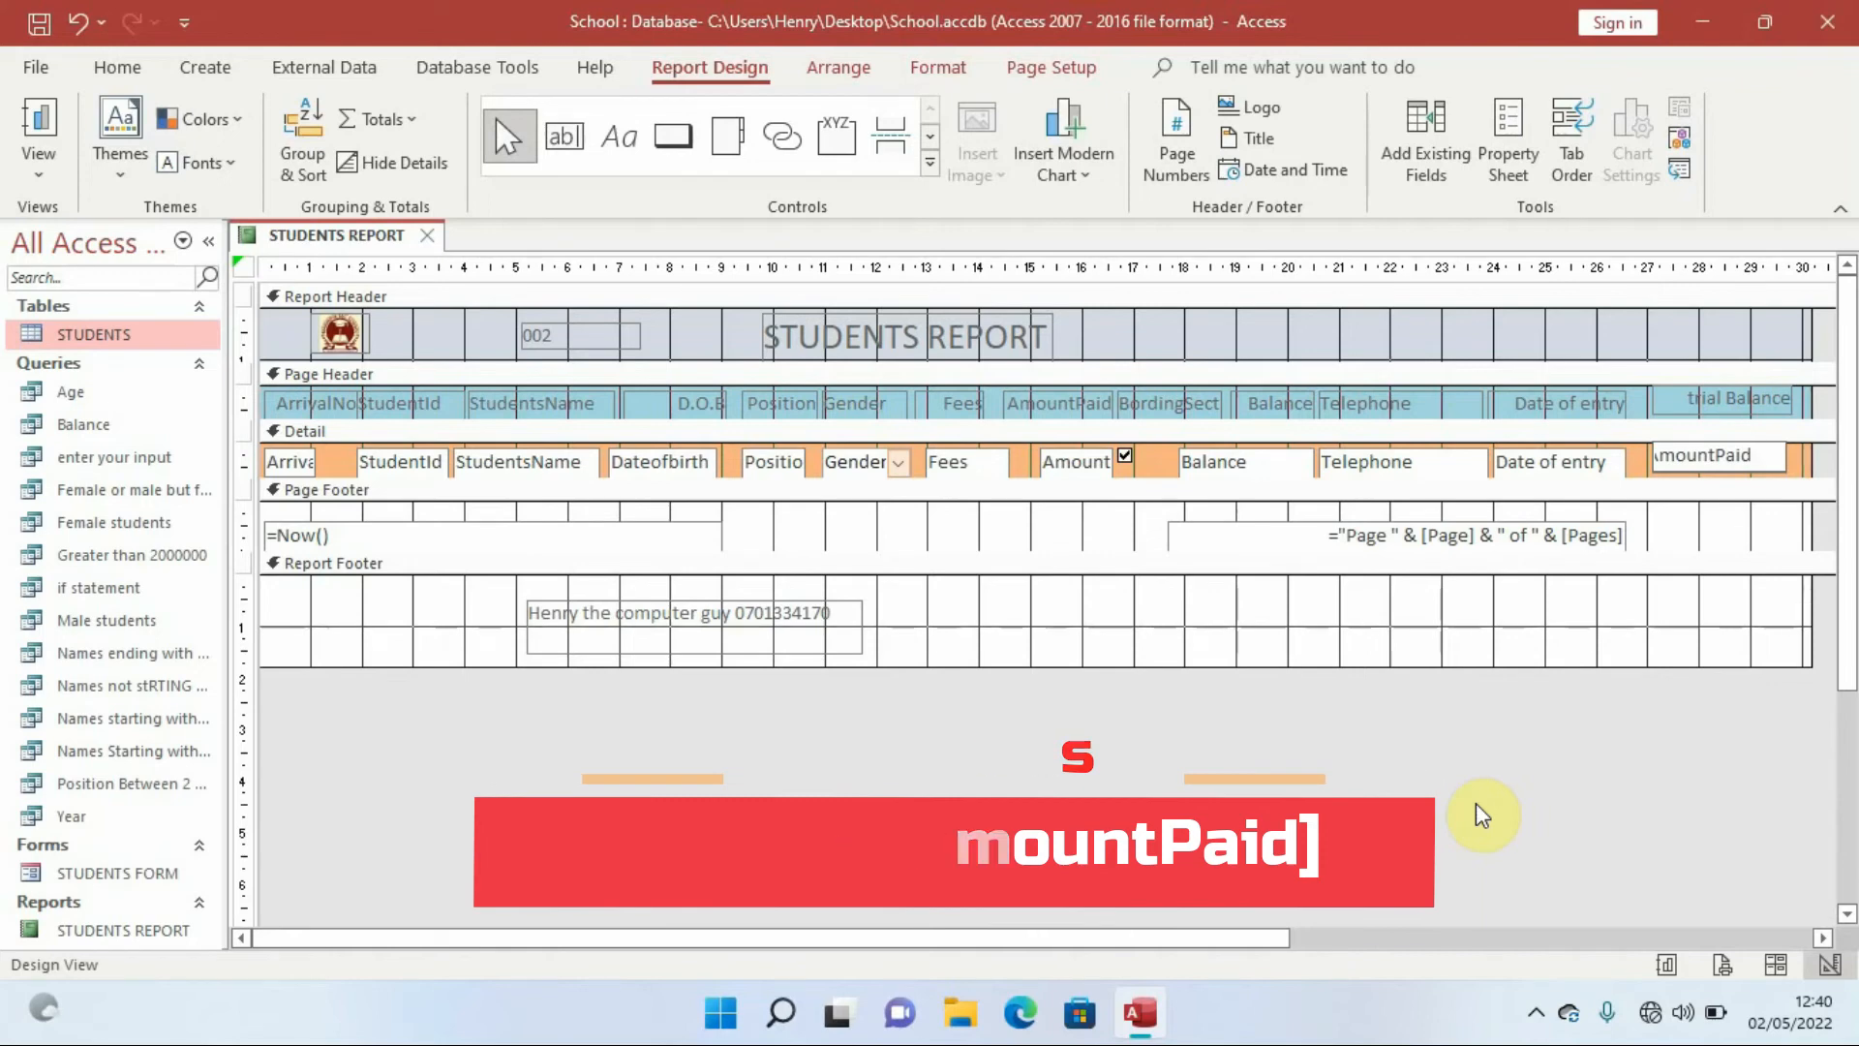
{"action": "type", "text": "]"}
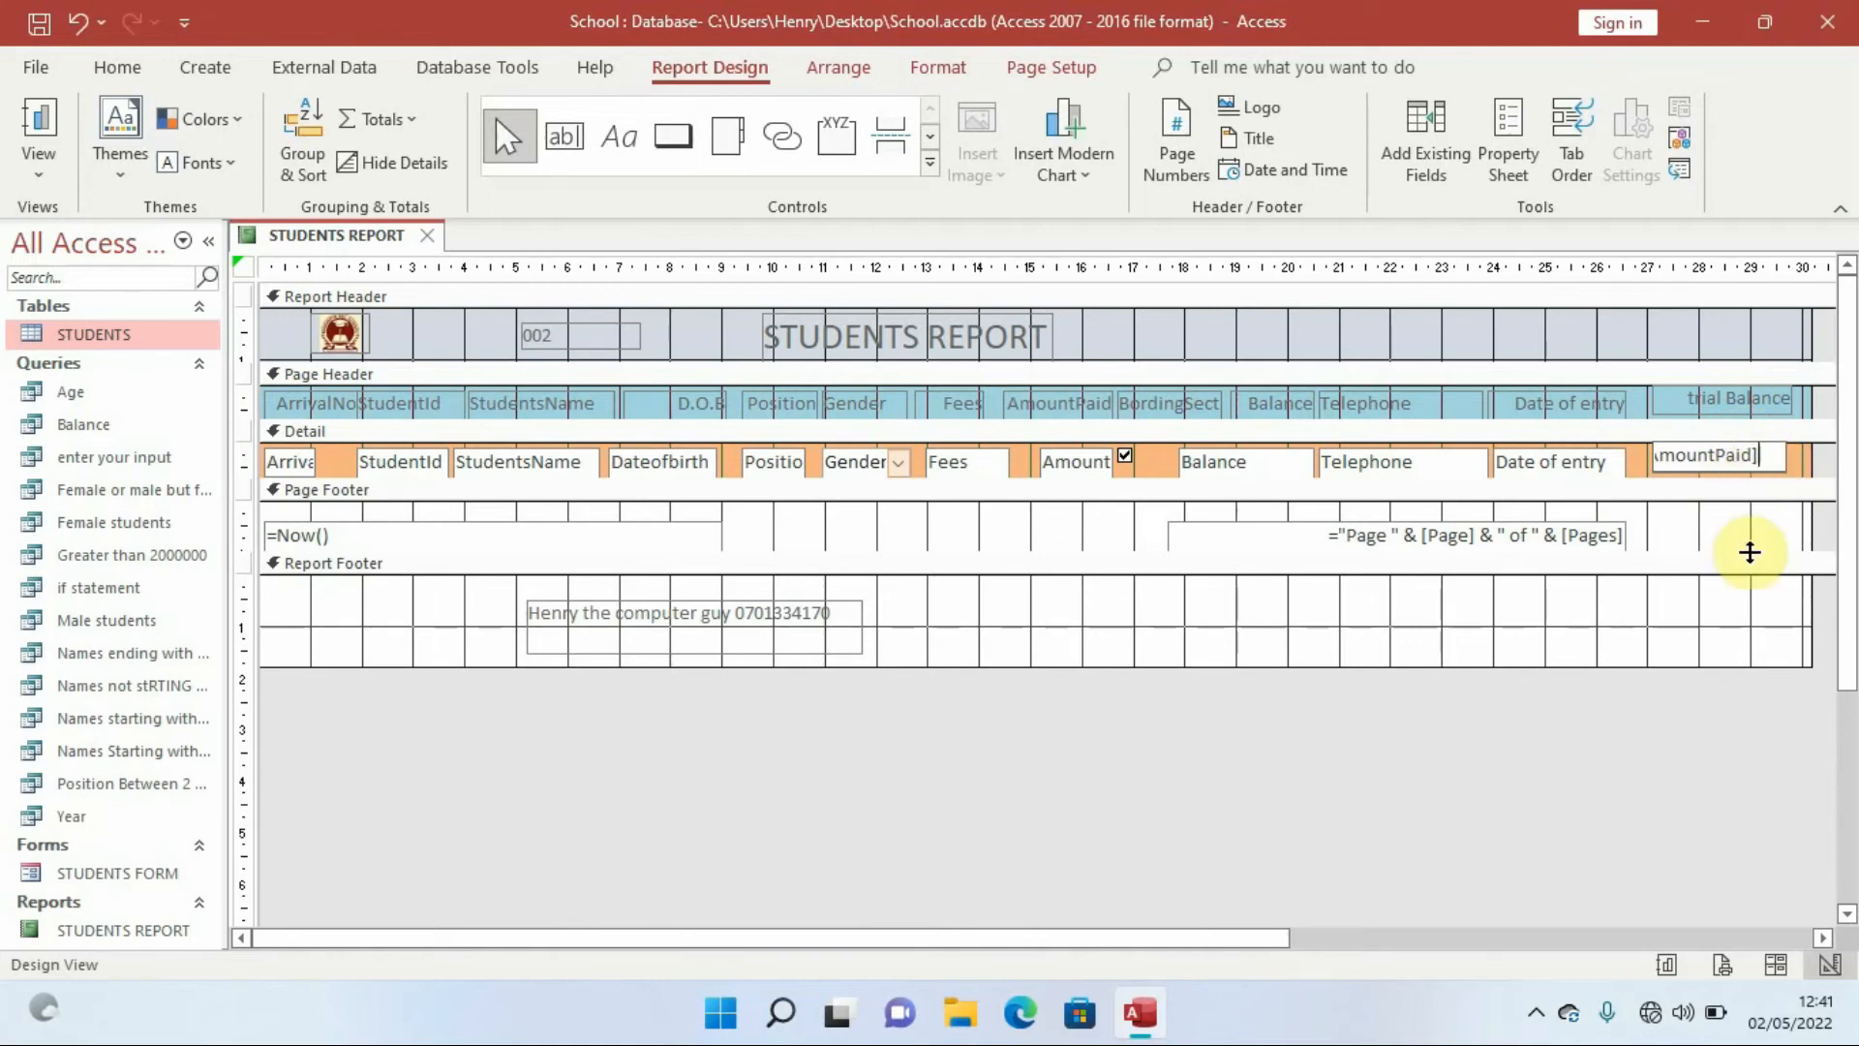
{"action": "left_click", "coordinate": [1740, 528]}
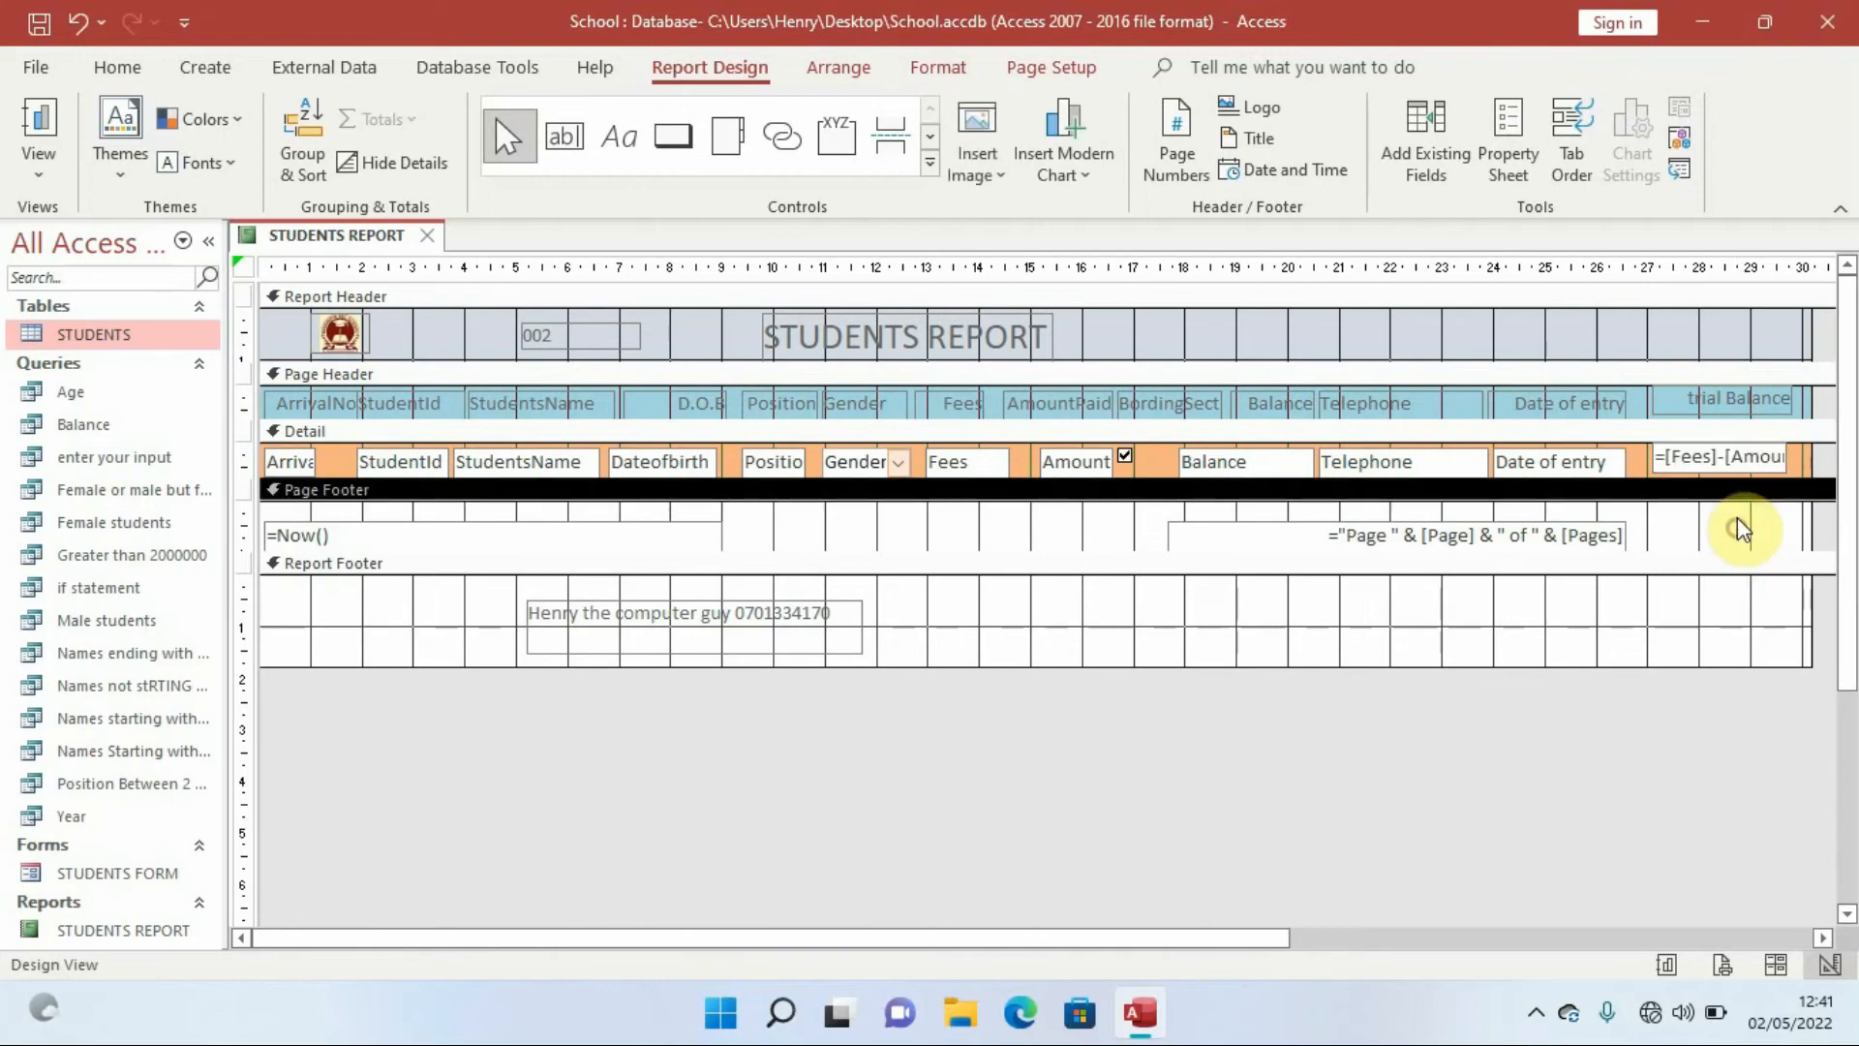
- Format the calculated trial Balance text box as Standard with 0 decimal places, and display the report in Report View
{"action": "left_click", "coordinate": [1738, 456]}
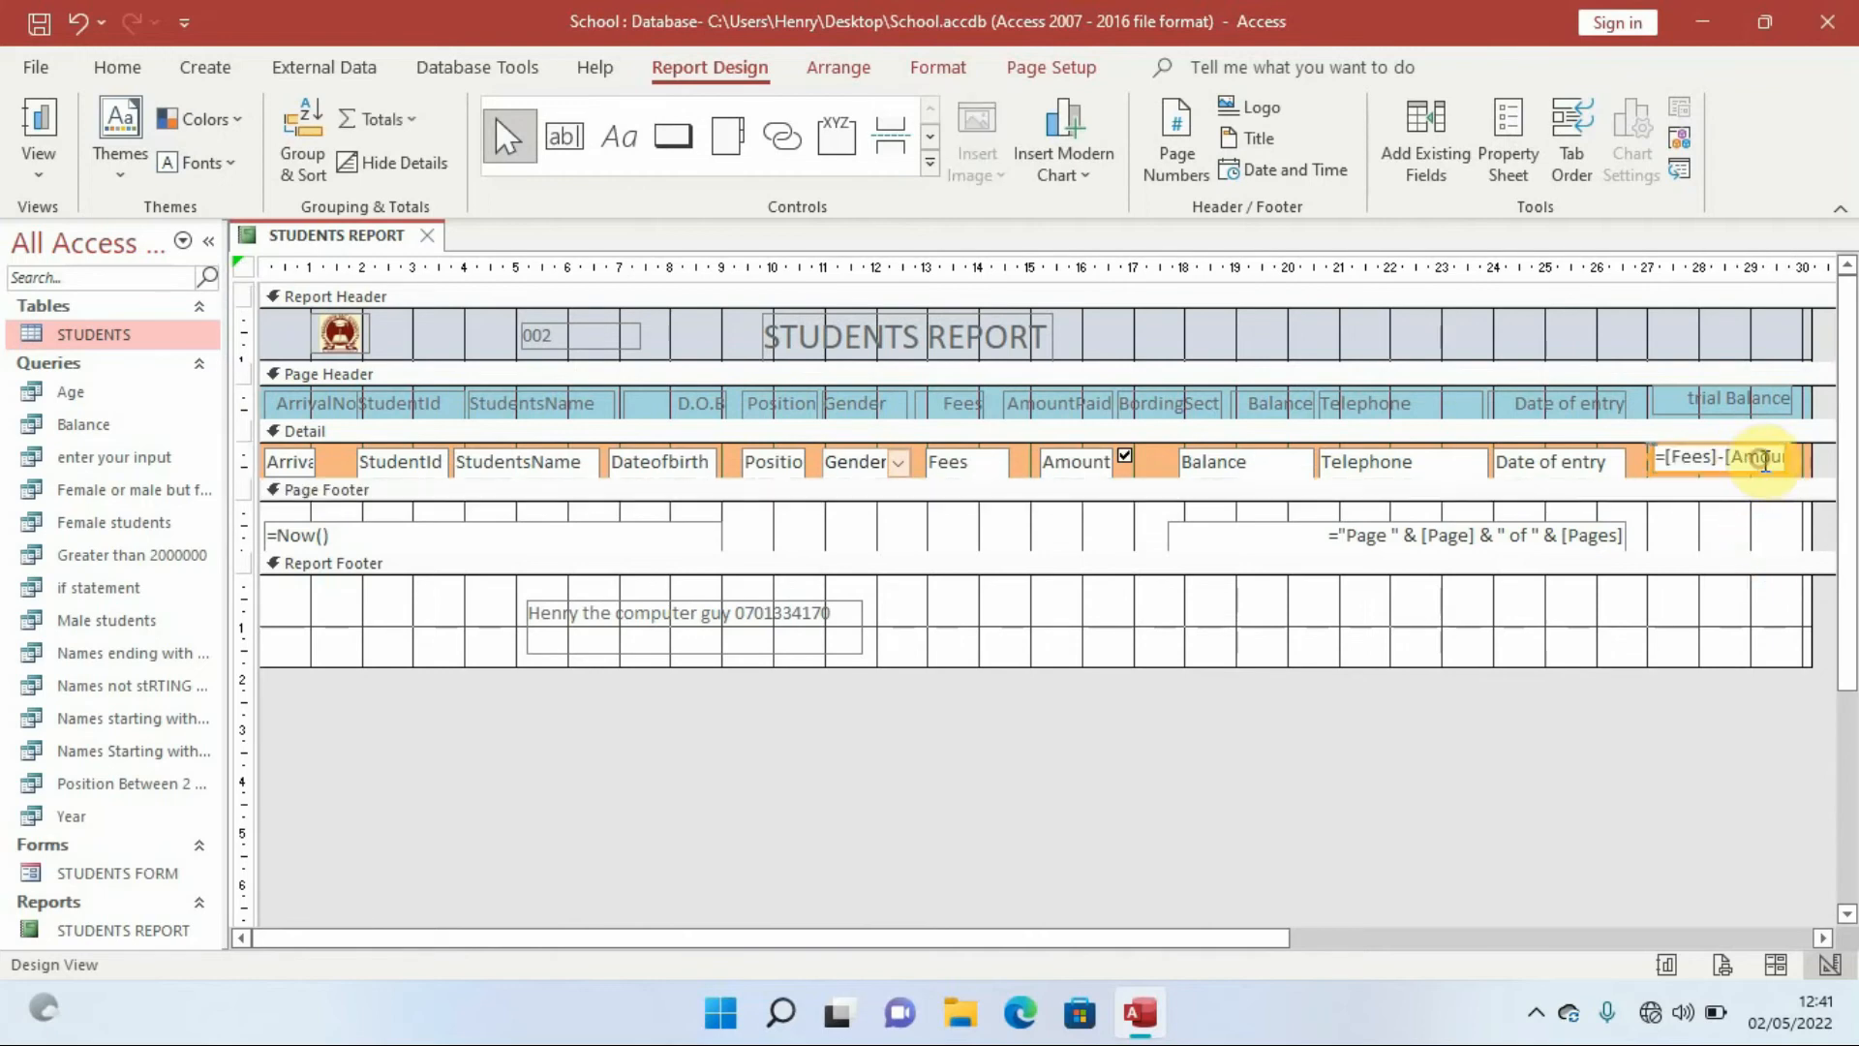
{"action": "left_click", "coordinate": [1517, 159]}
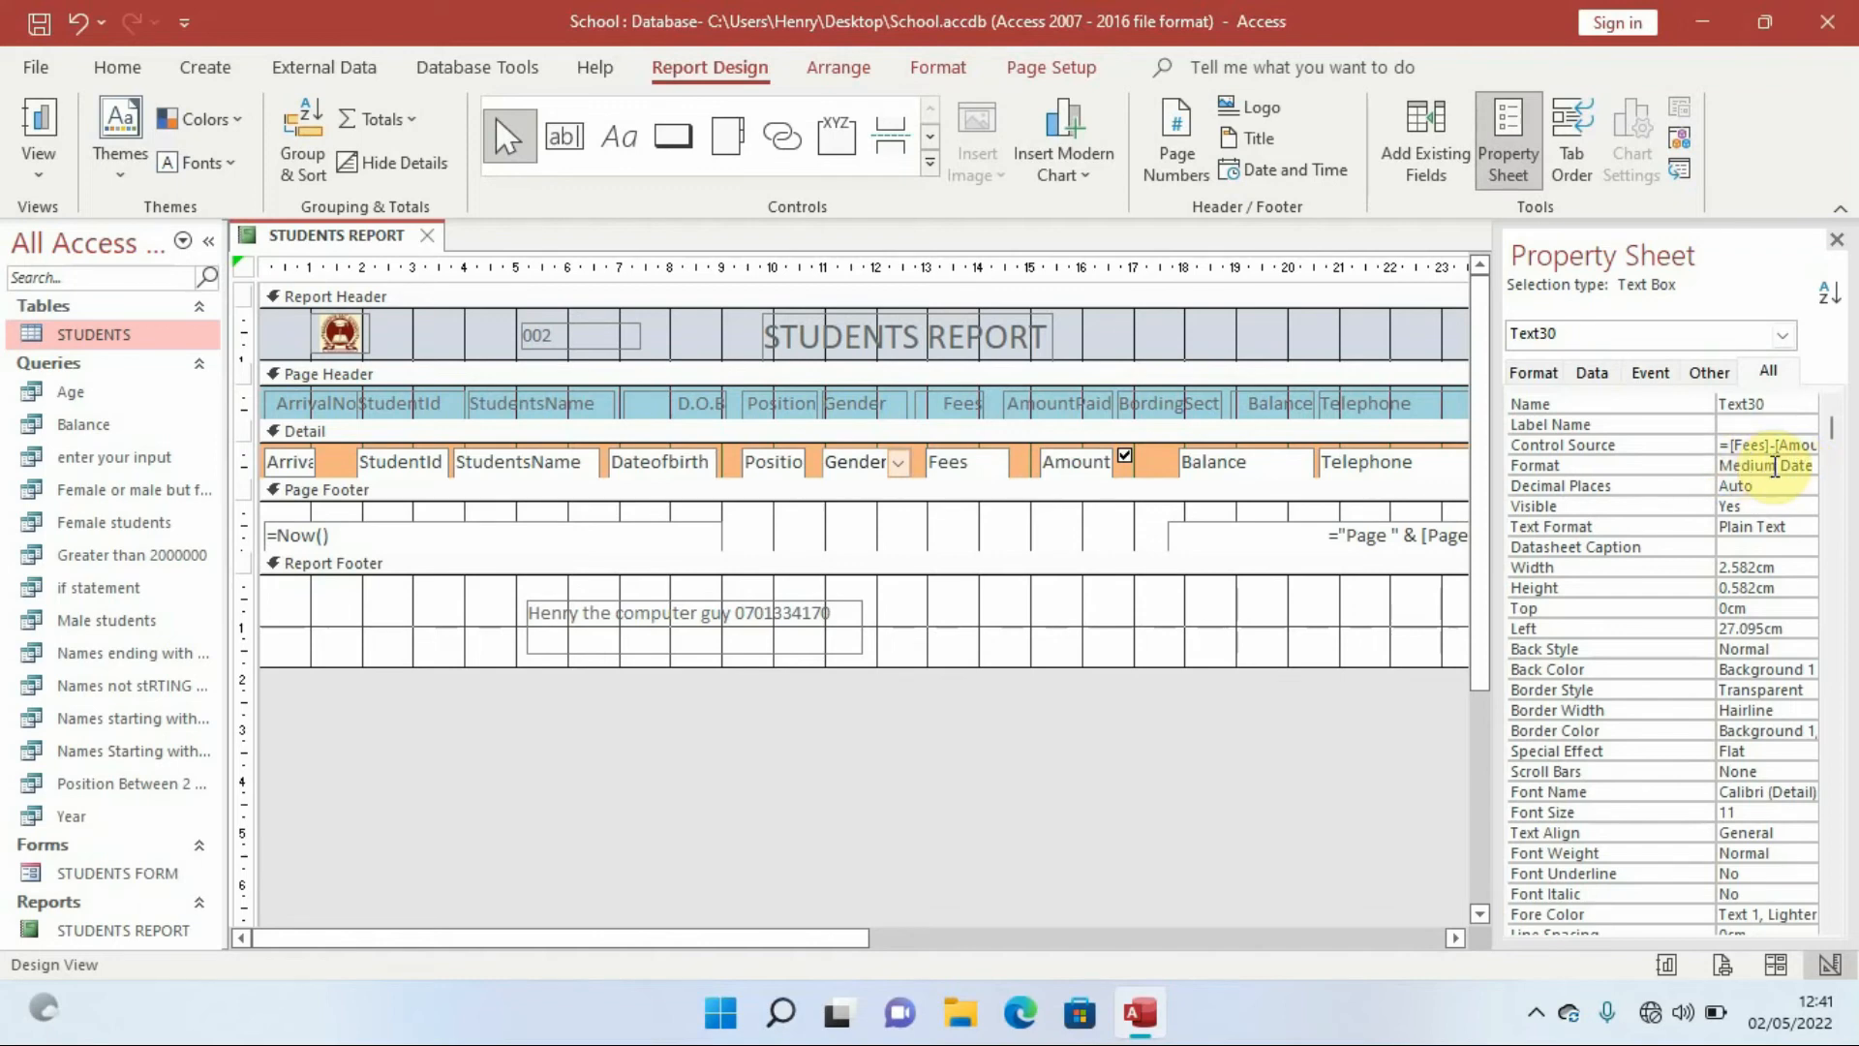
{"action": "left_click", "coordinate": [1809, 466]}
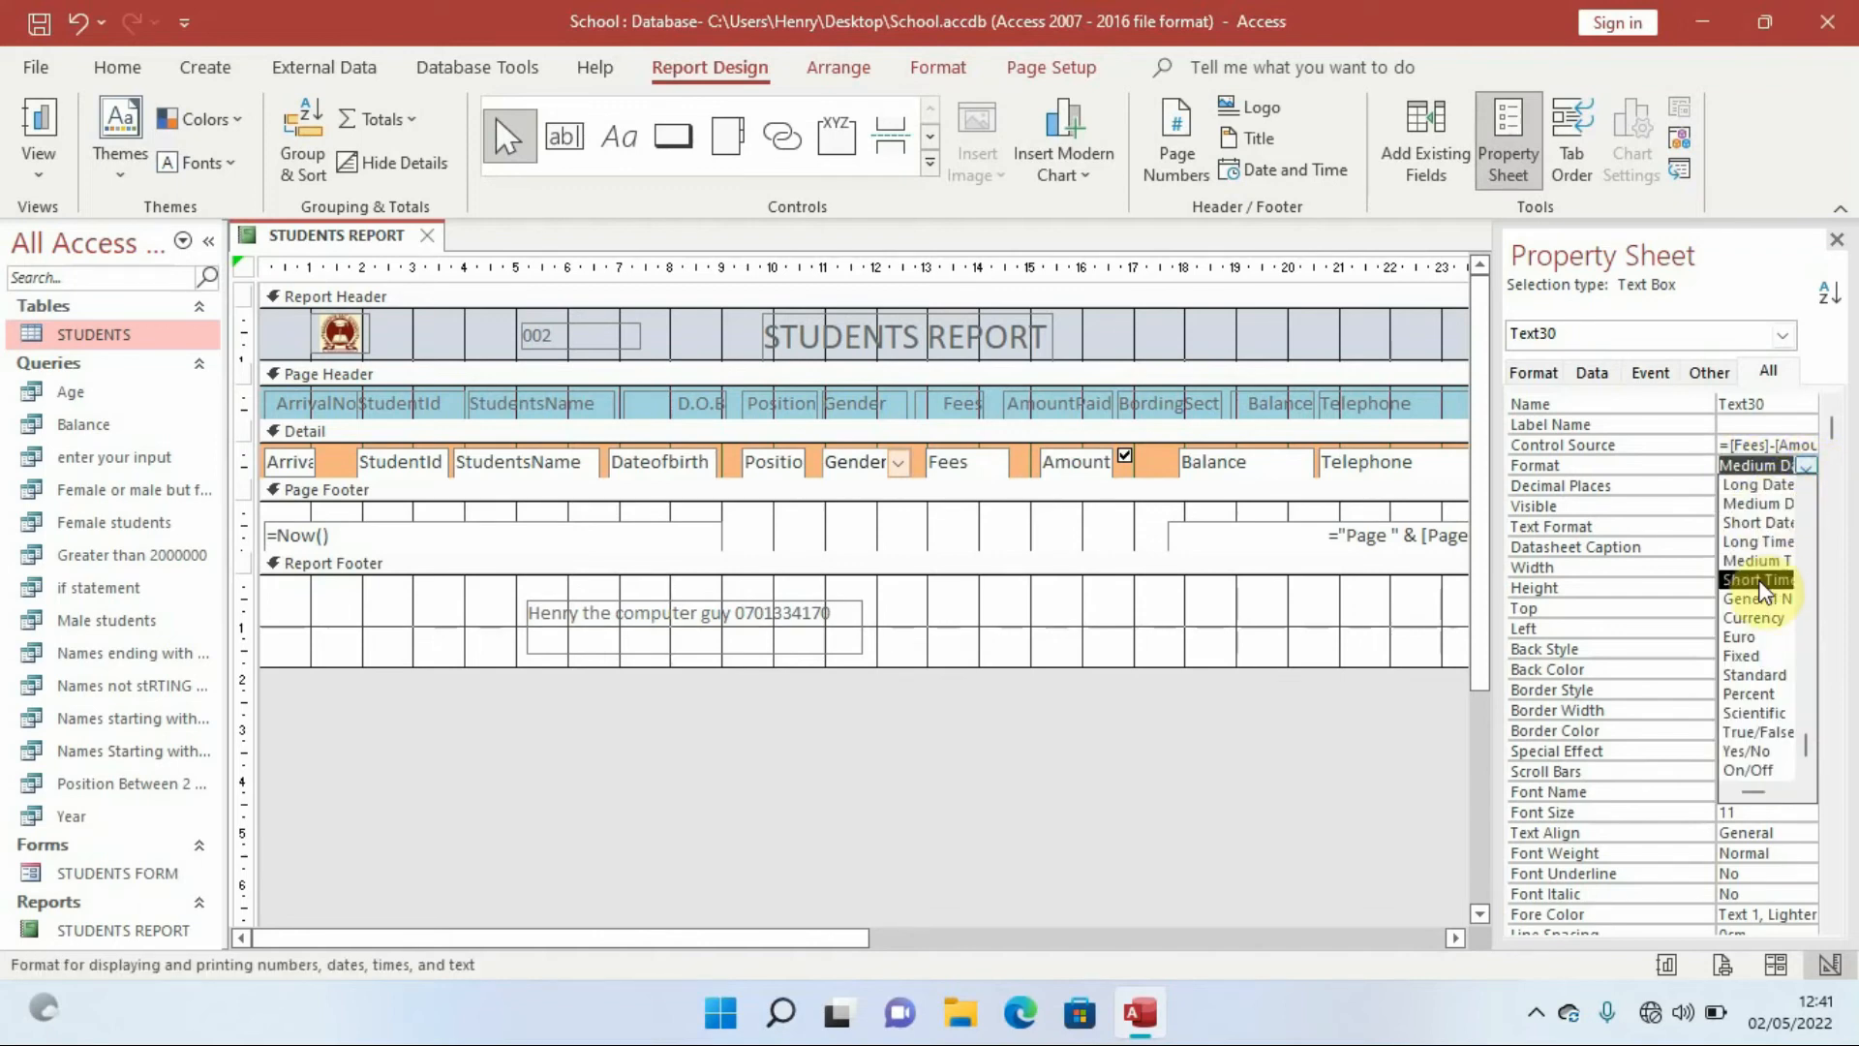
{"action": "left_click", "coordinate": [1758, 675]}
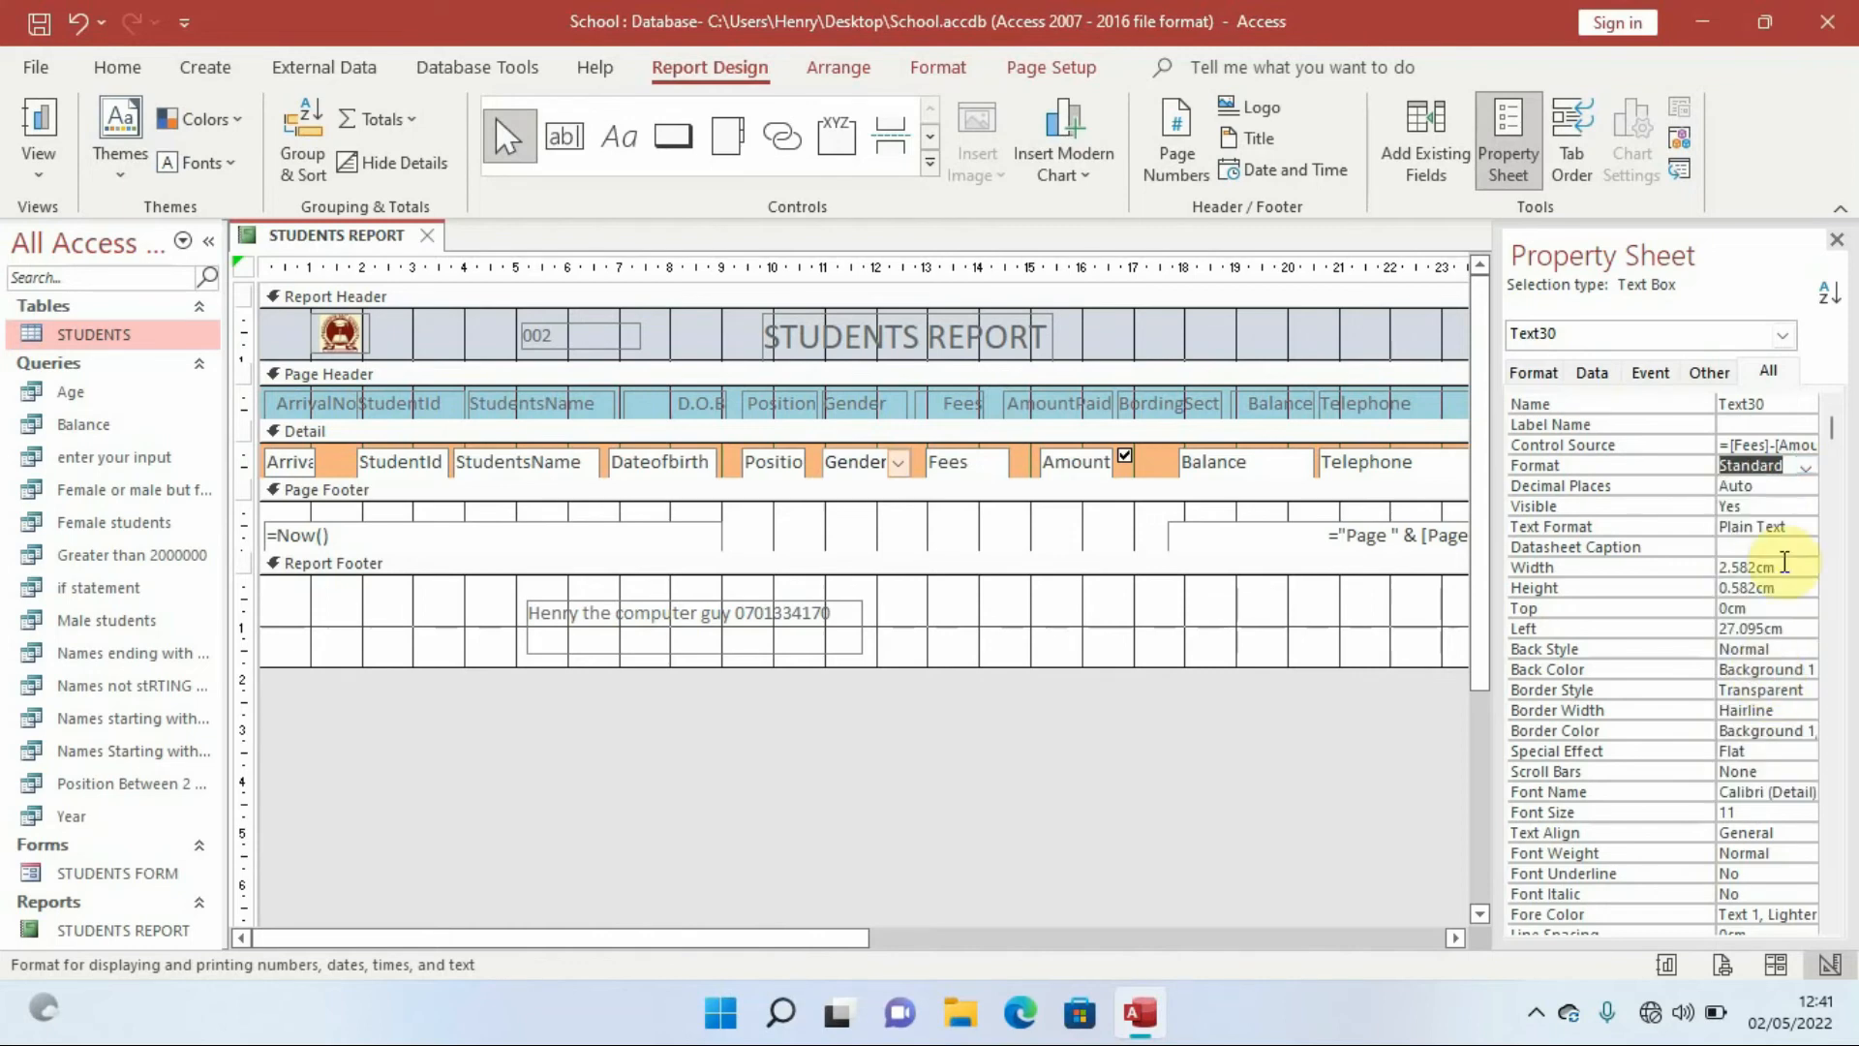
{"action": "left_click", "coordinate": [1772, 488]}
{"action": "left_click", "coordinate": [1806, 487]}
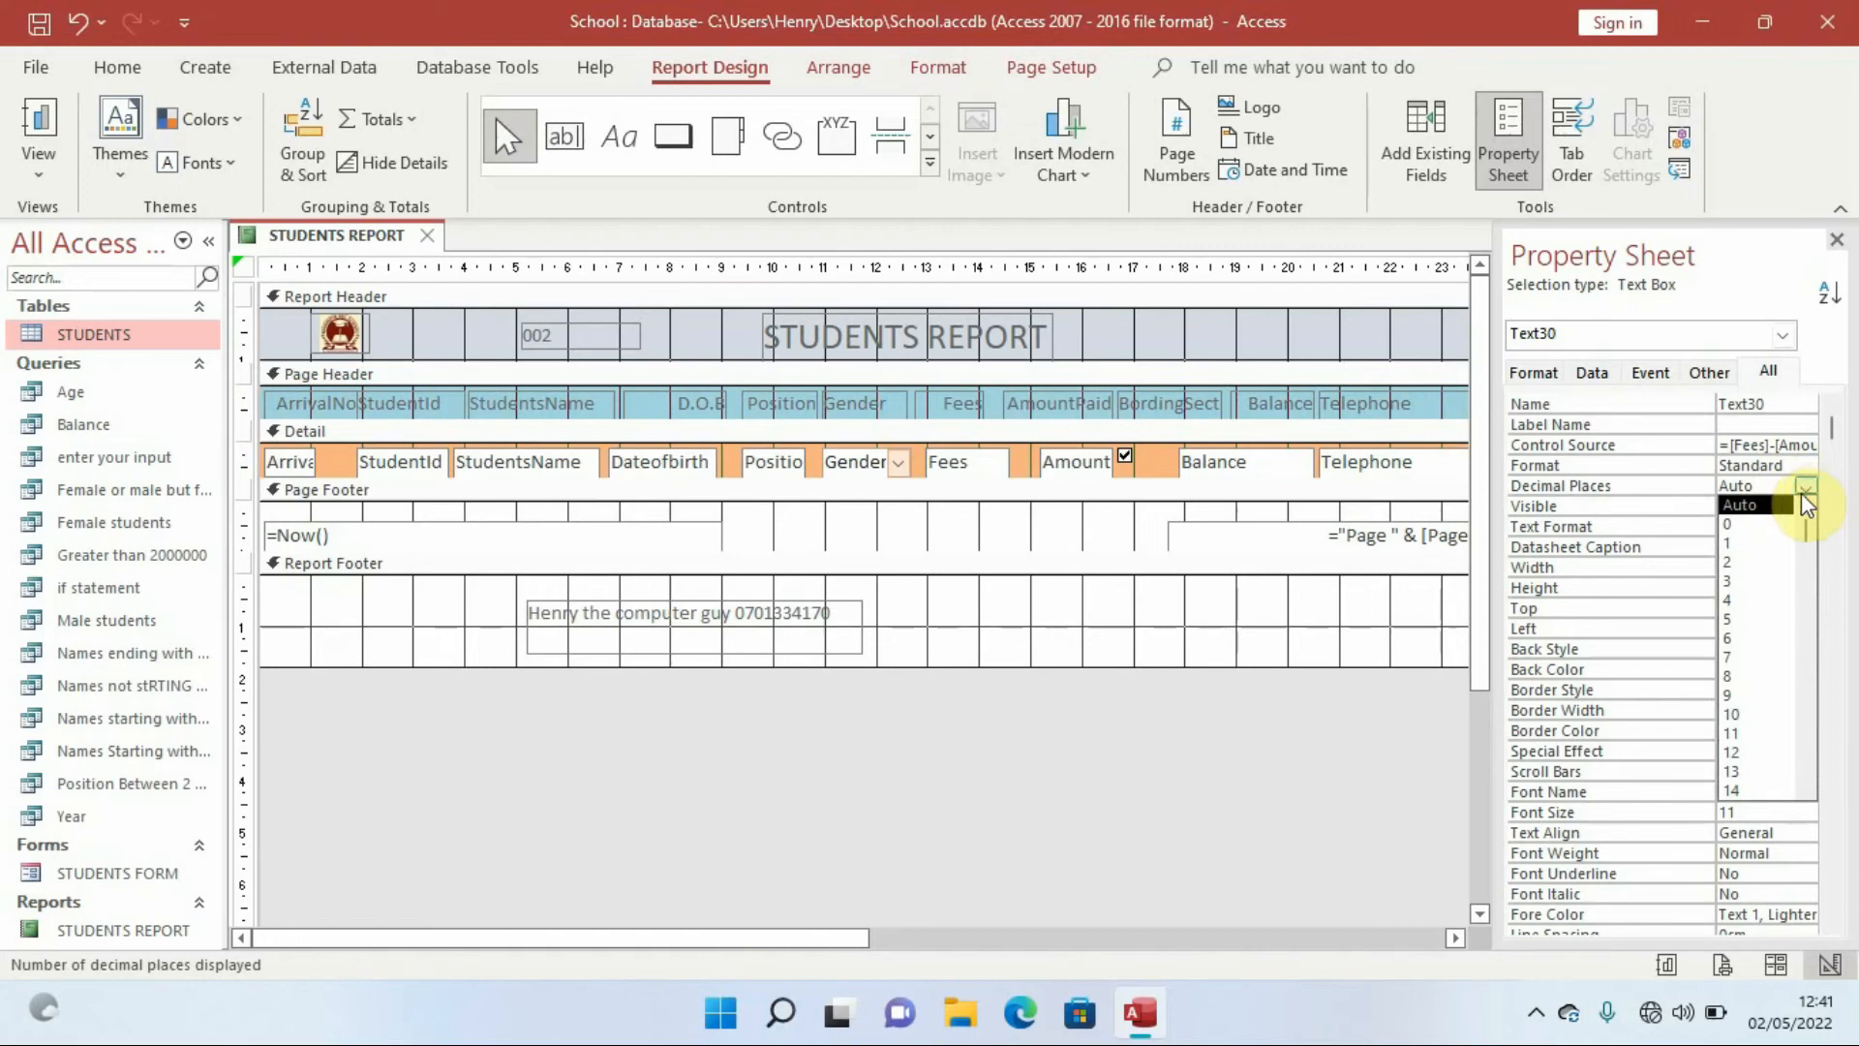
{"action": "left_click", "coordinate": [1757, 526]}
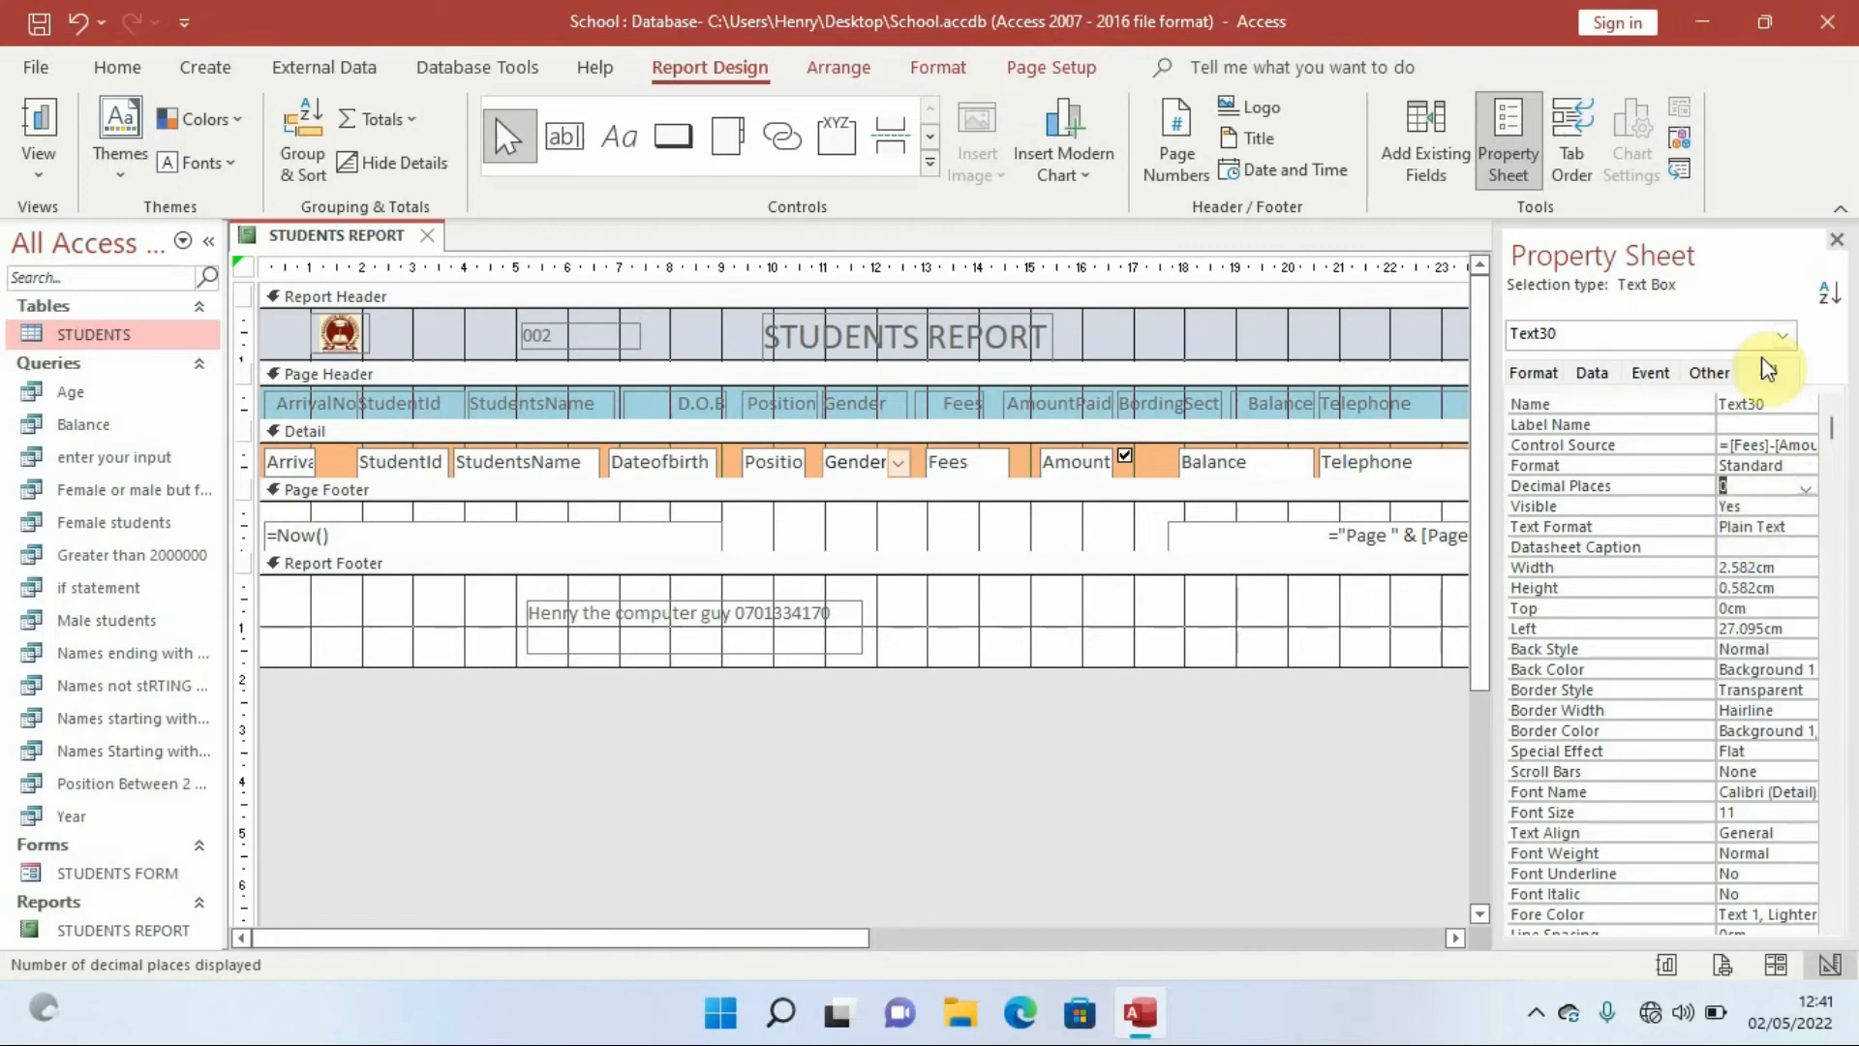
{"action": "left_click", "coordinate": [1837, 239]}
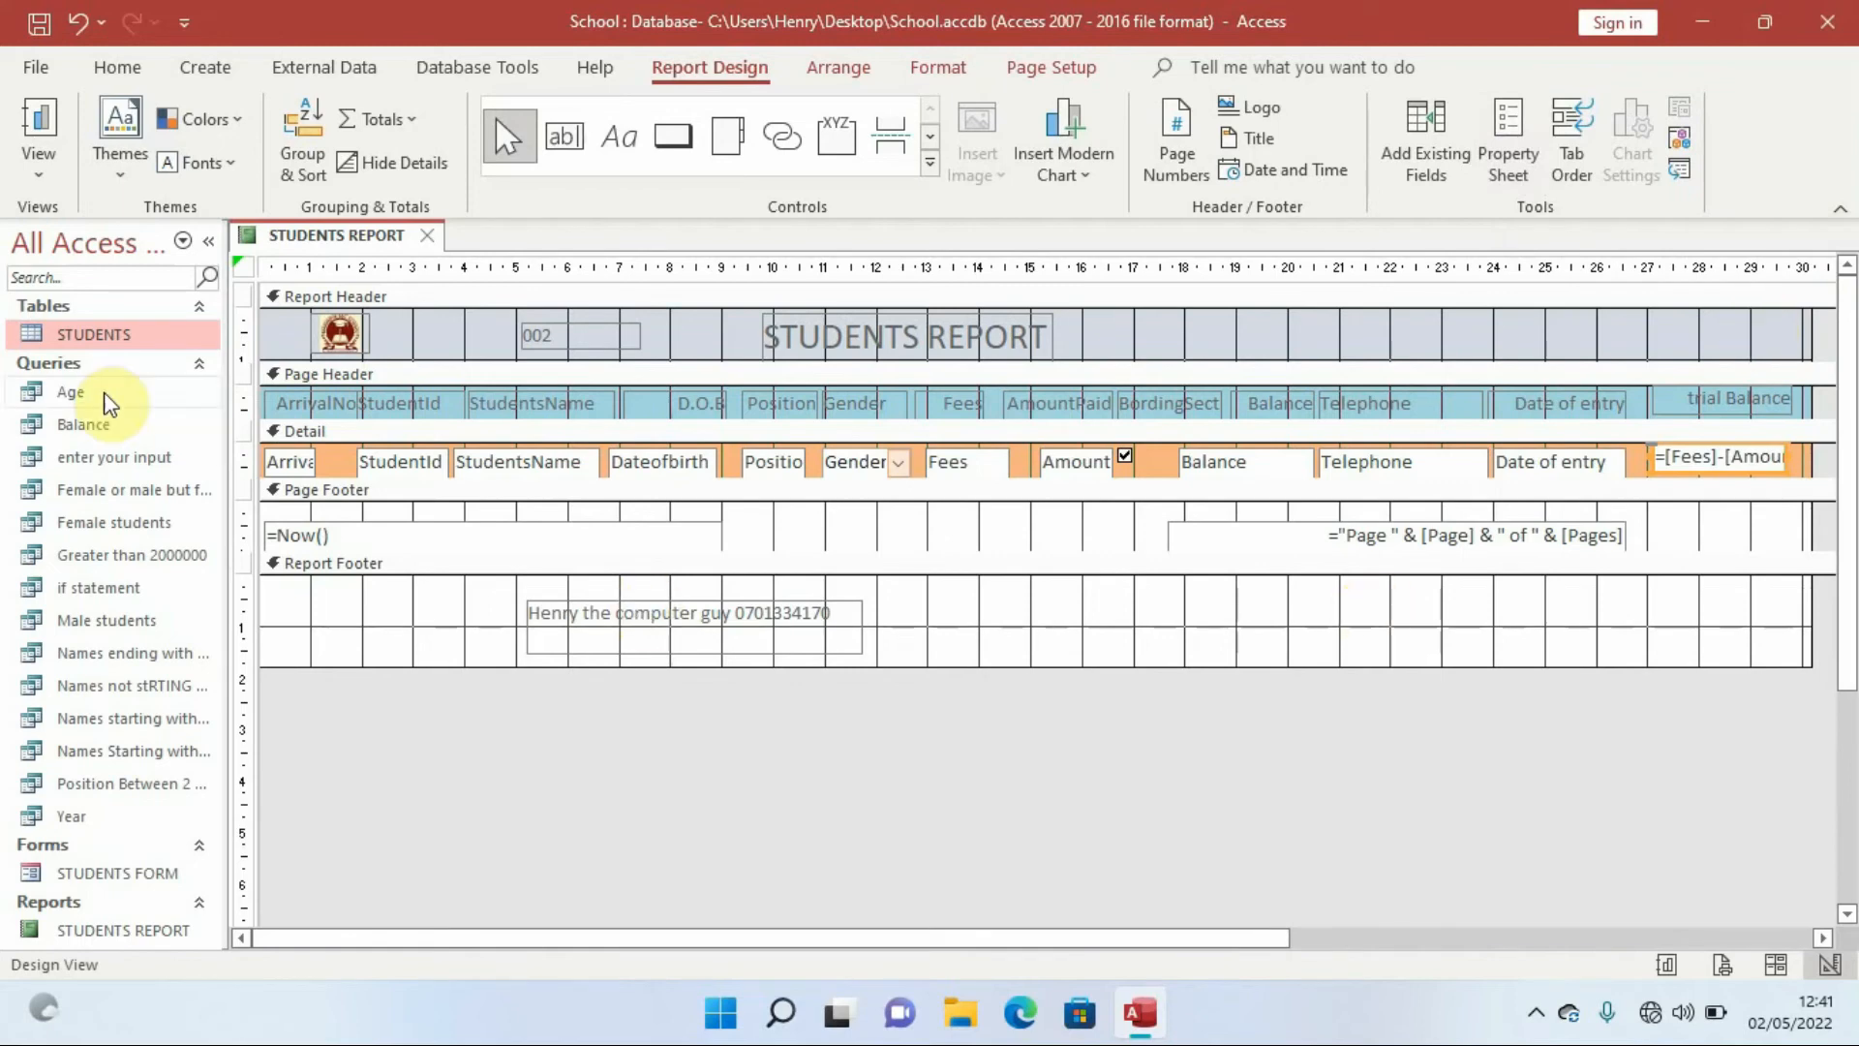
{"action": "left_click", "coordinate": [38, 176]}
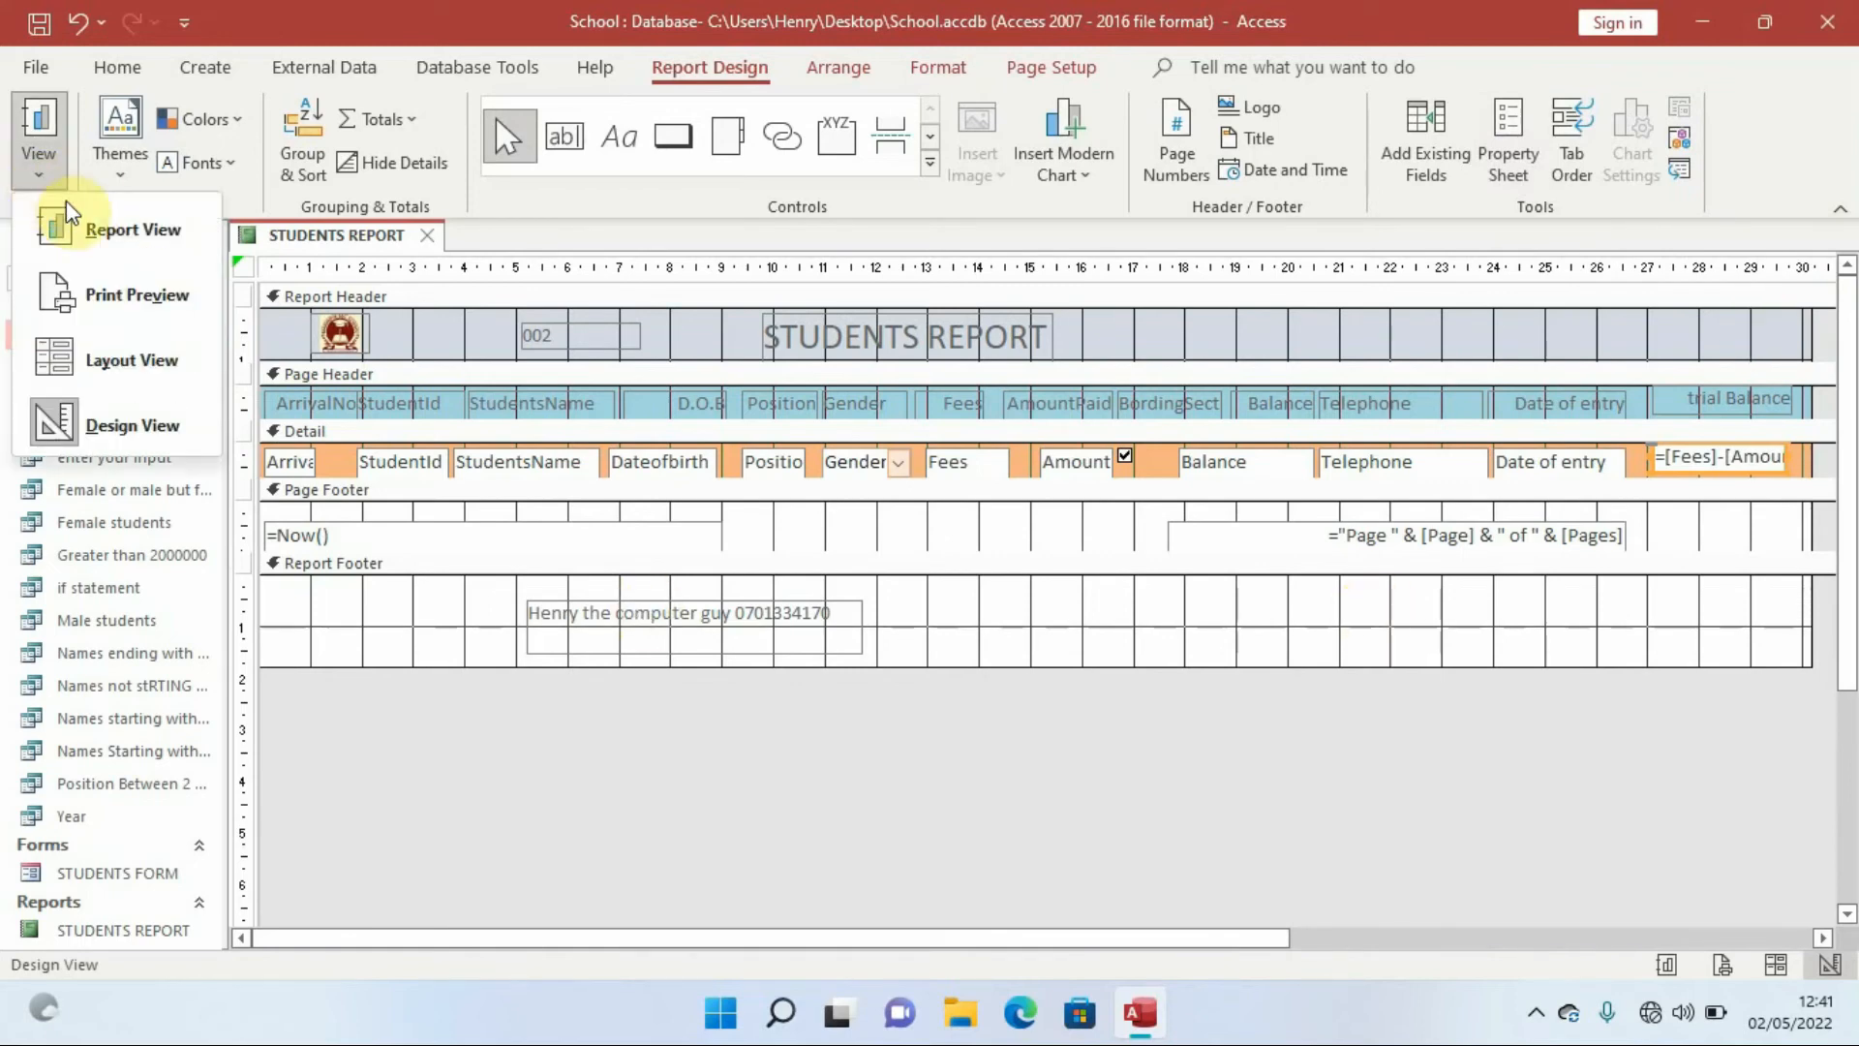
{"action": "left_click", "coordinate": [139, 235]}
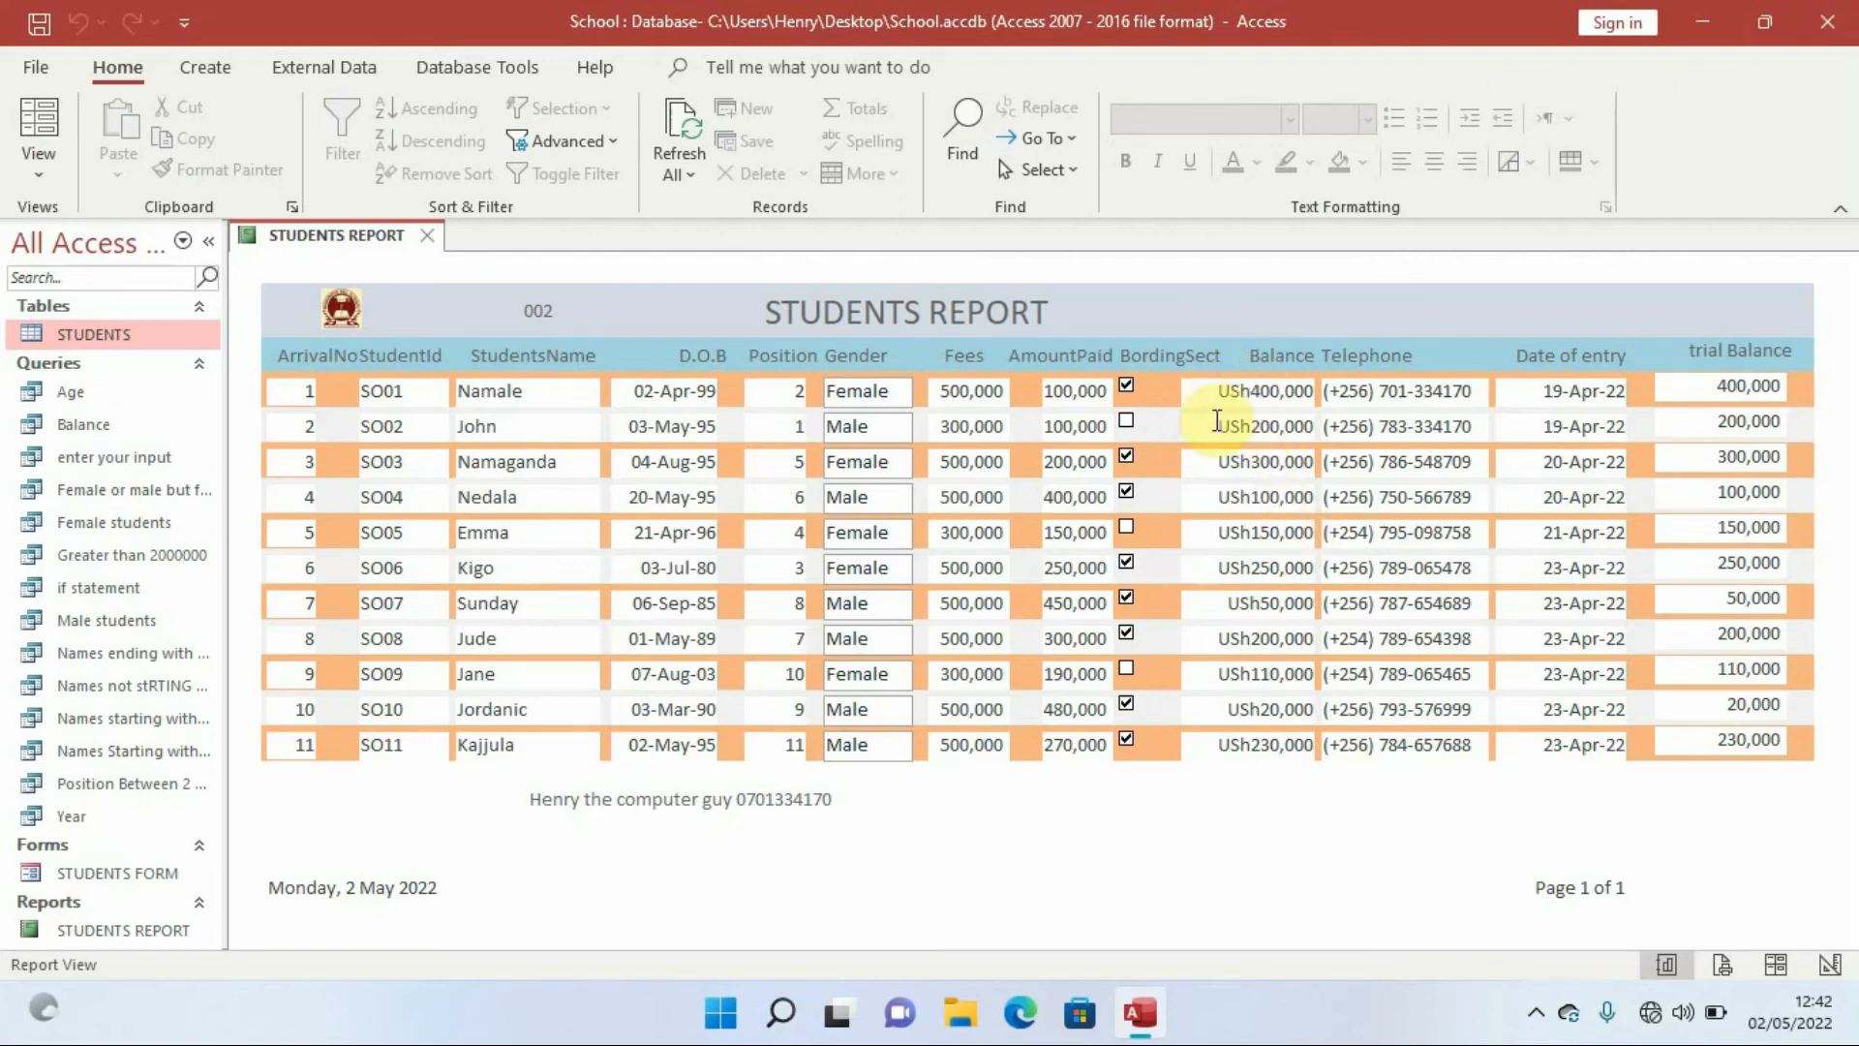
- Back in Design View, format the detail section's Balance text box as Standard with 0 decimal places and display the result in Report View
{"action": "left_click", "coordinate": [43, 179]}
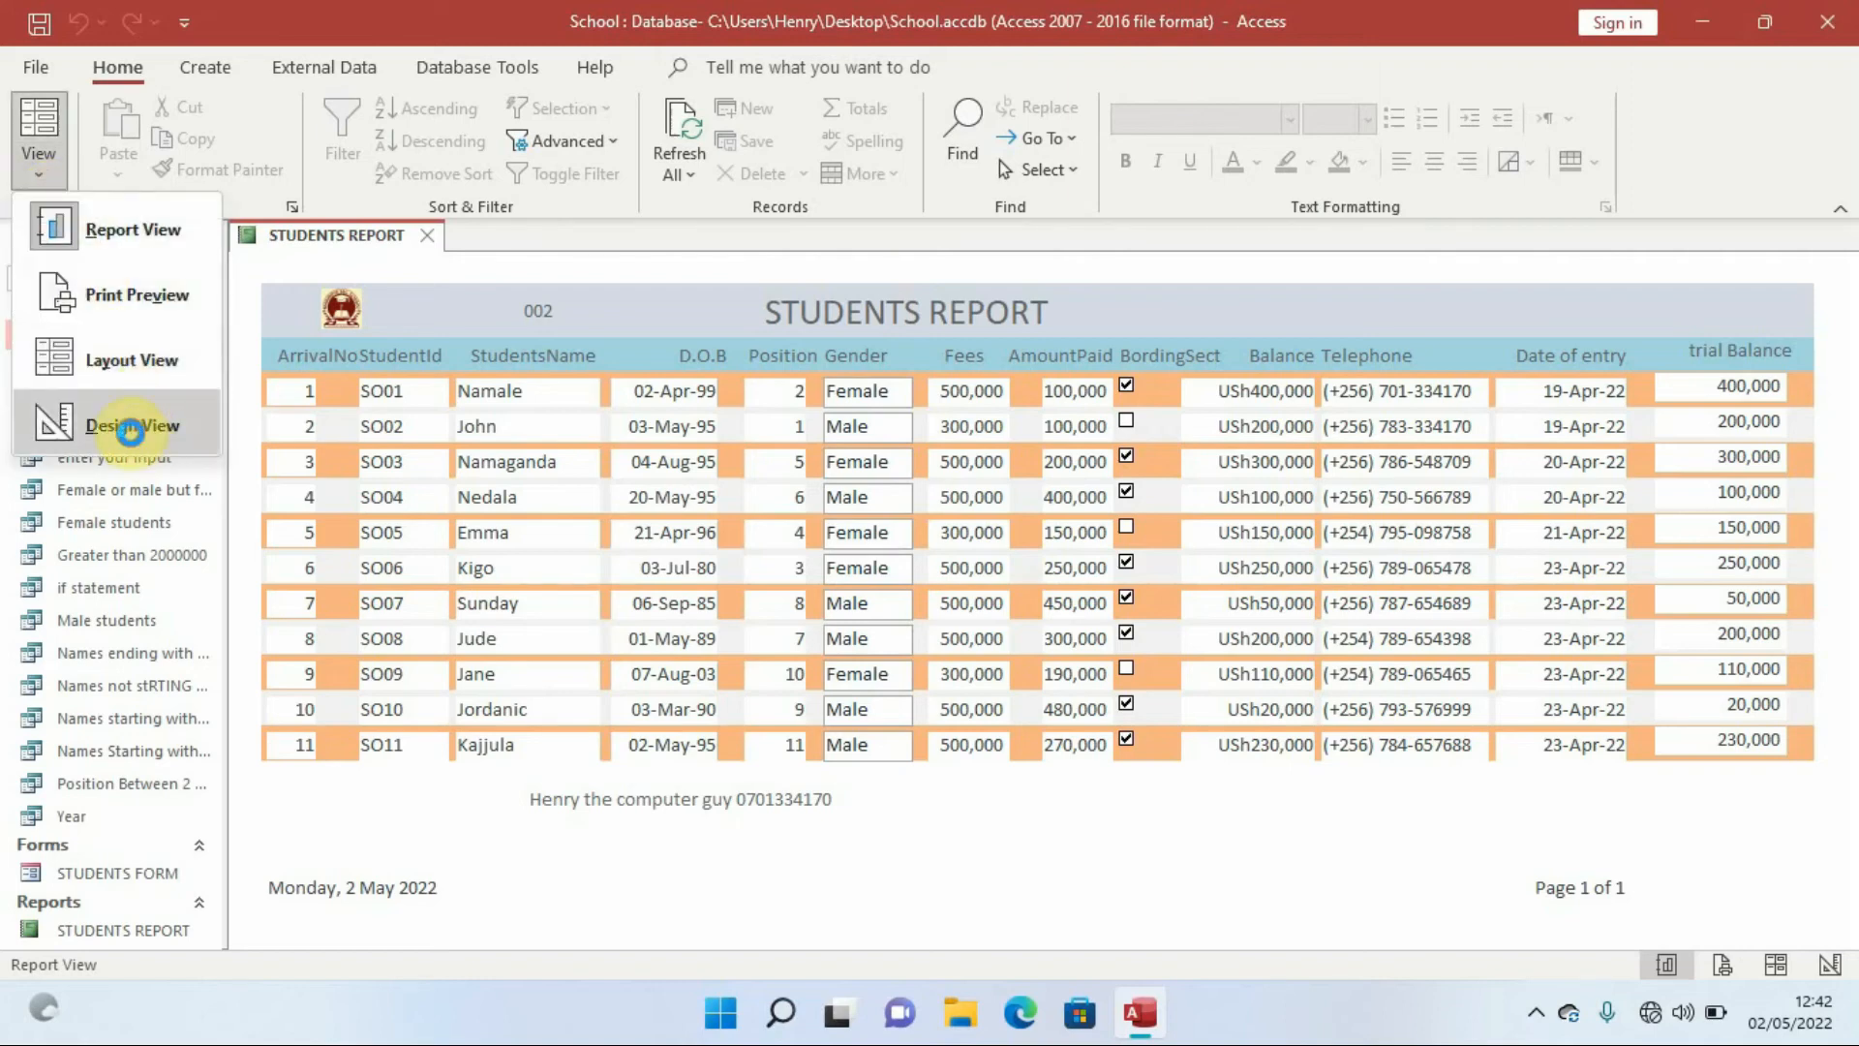
{"action": "left_click", "coordinate": [133, 431]}
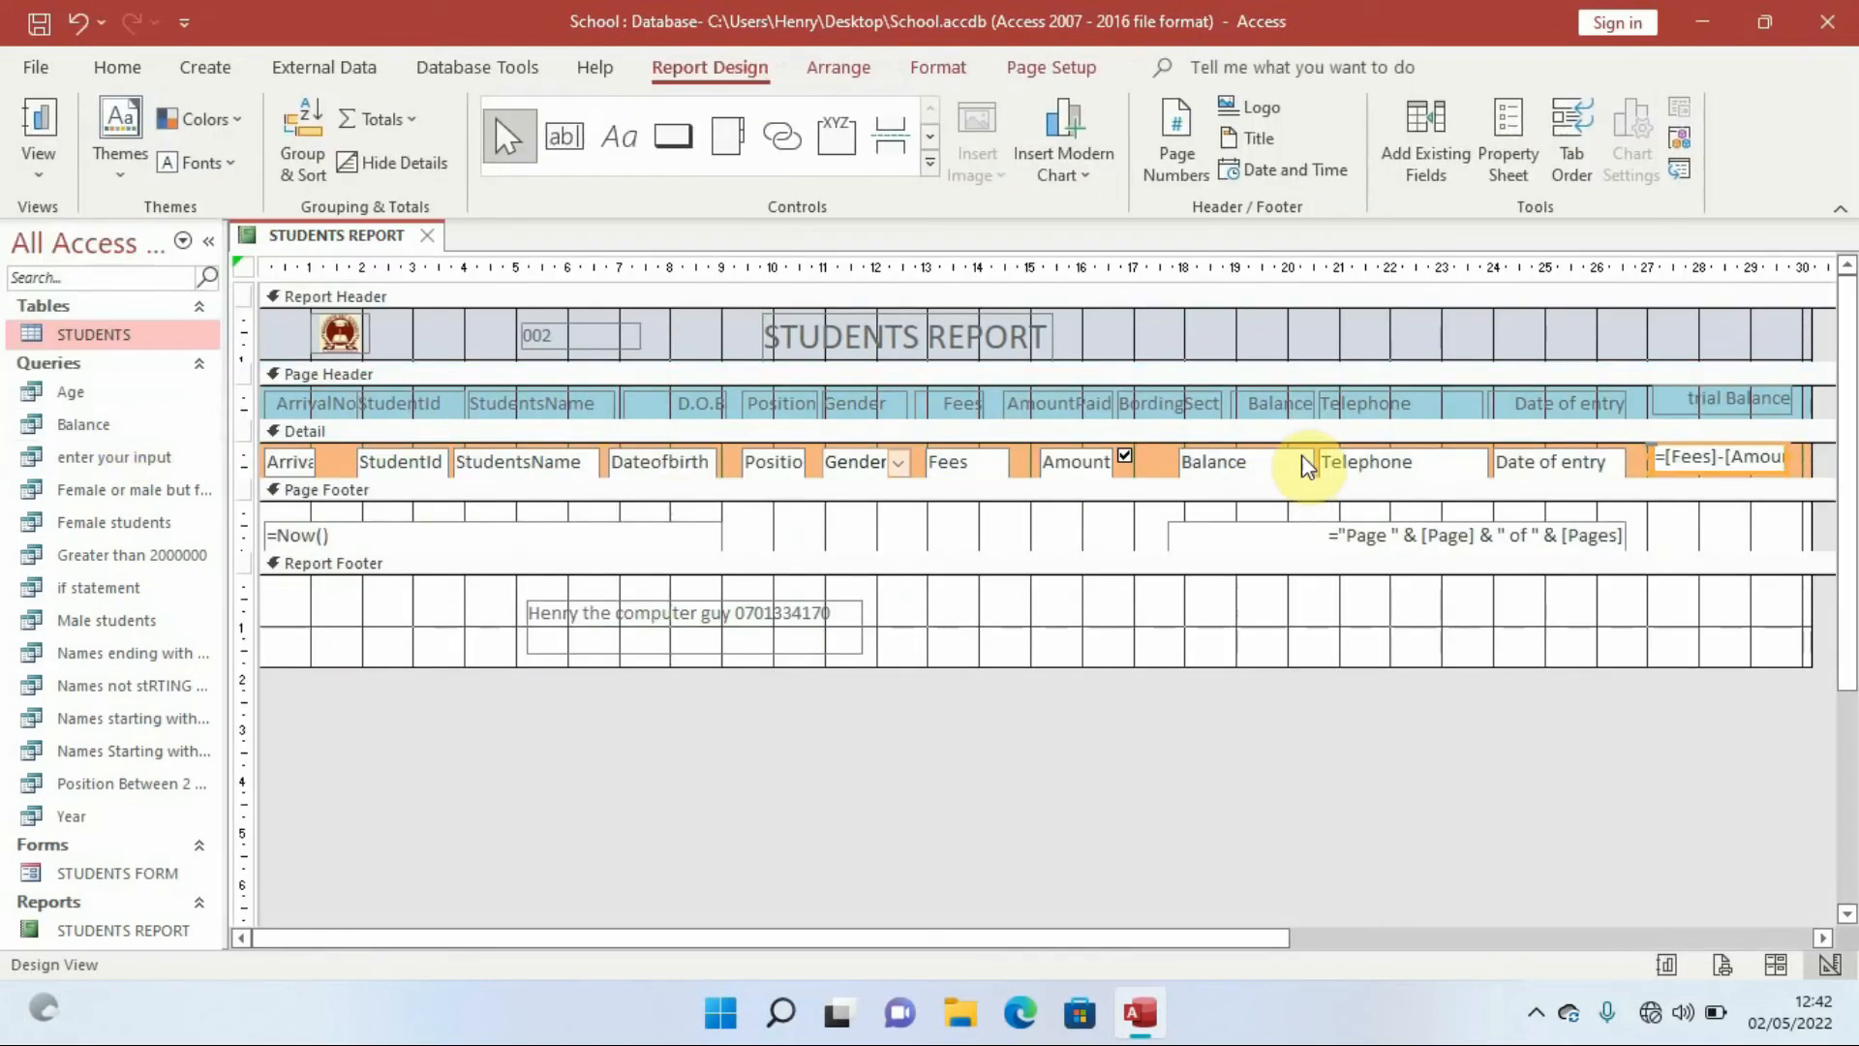
{"action": "left_click", "coordinate": [1259, 463]}
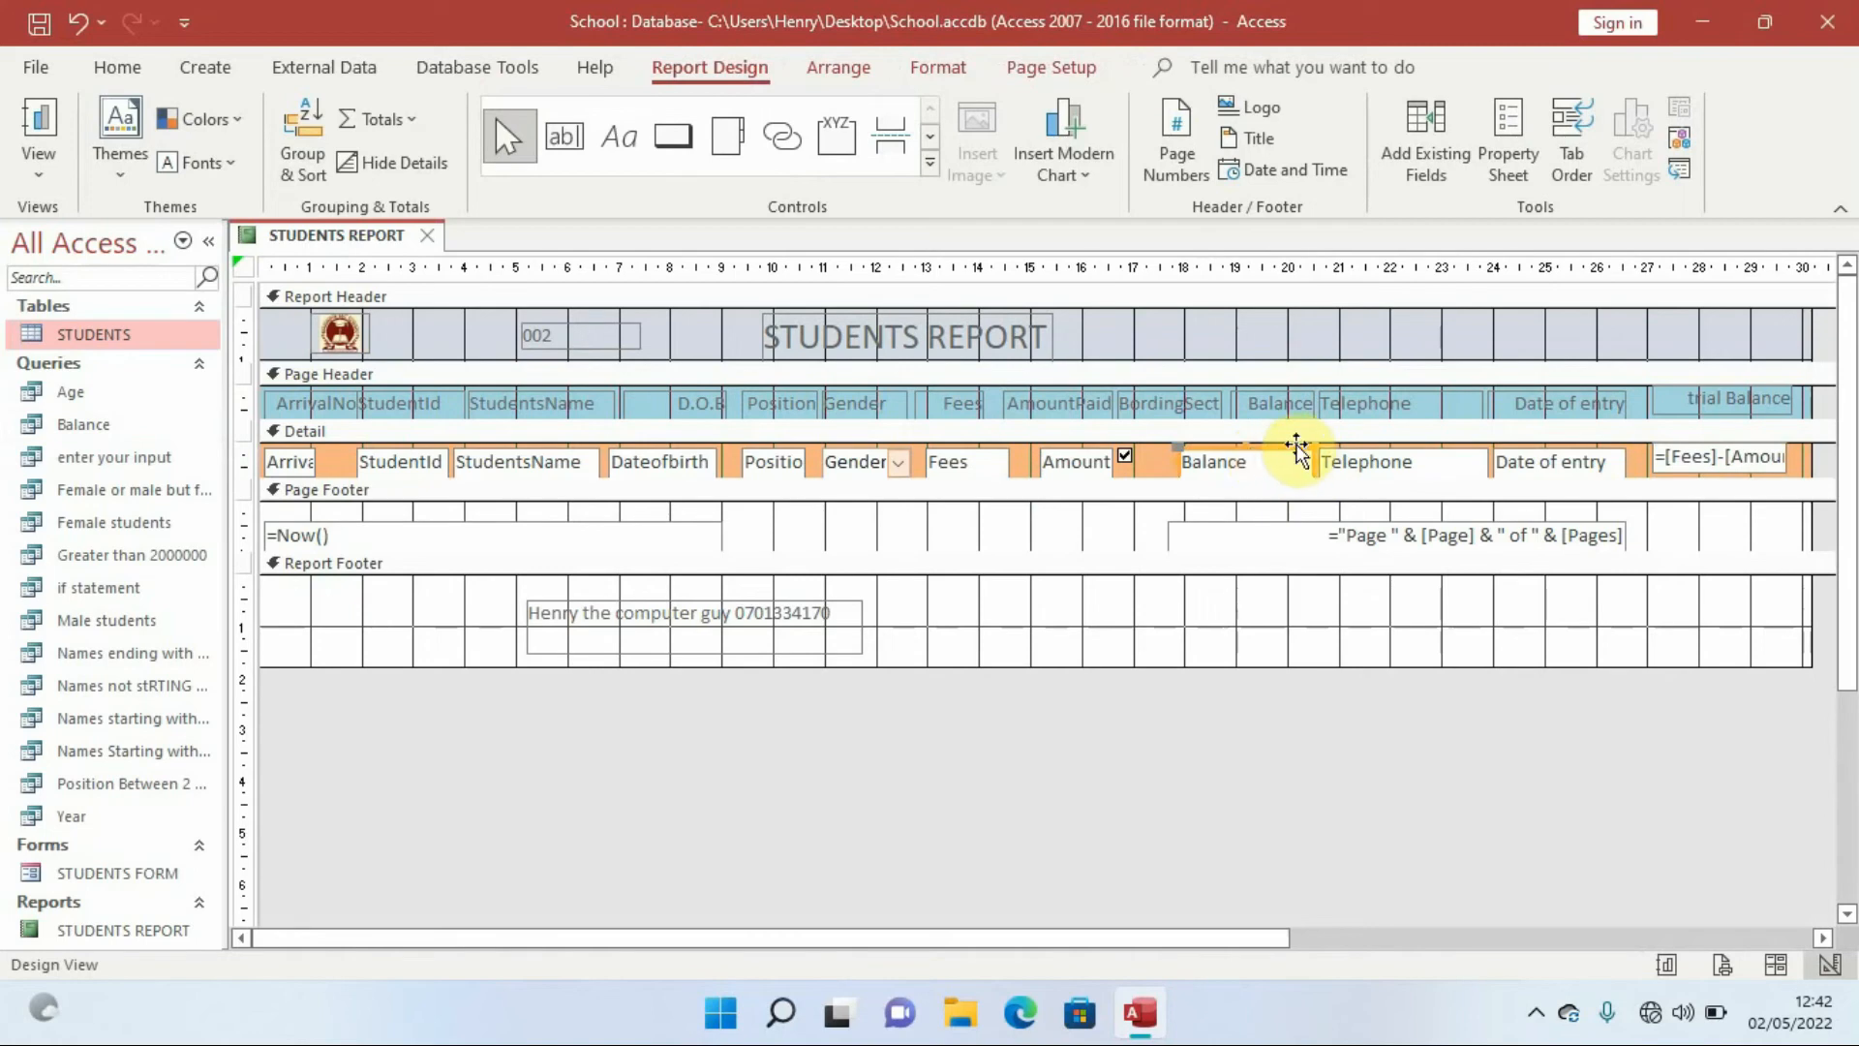
{"action": "left_click", "coordinate": [1291, 455]}
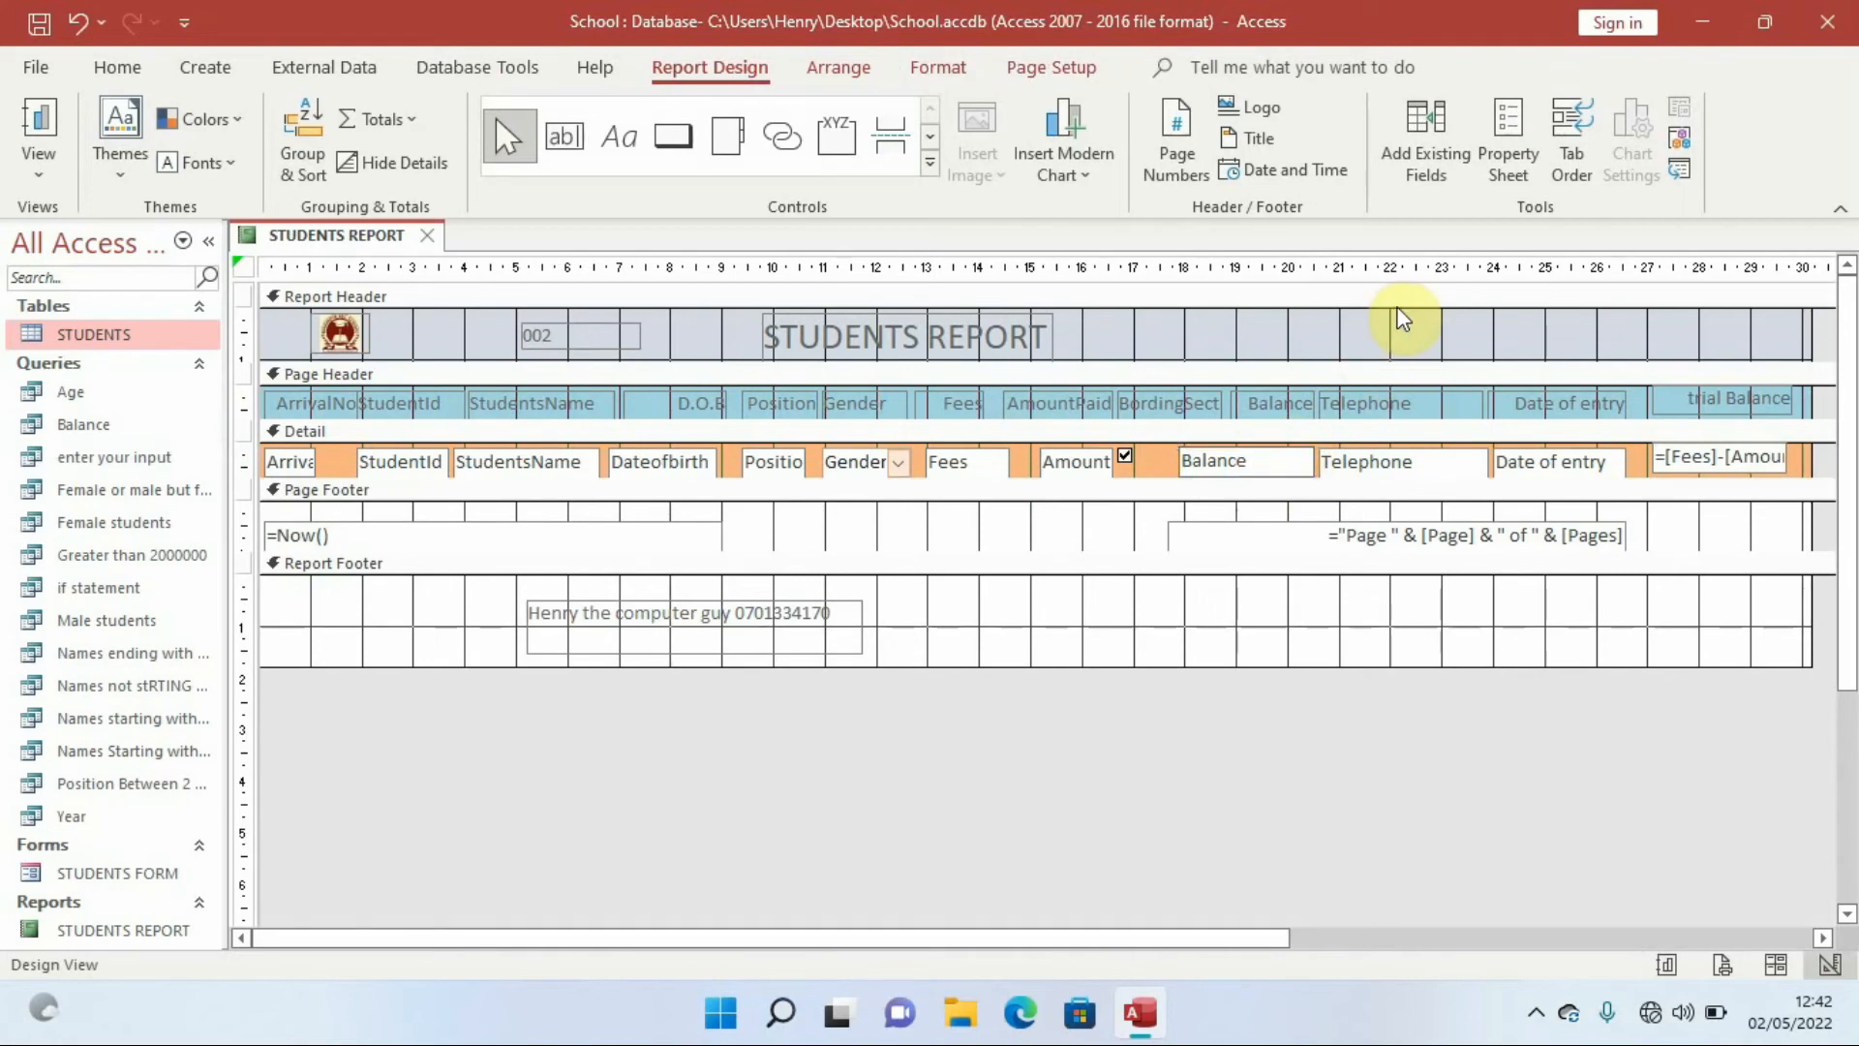
{"action": "left_click", "coordinate": [1516, 160]}
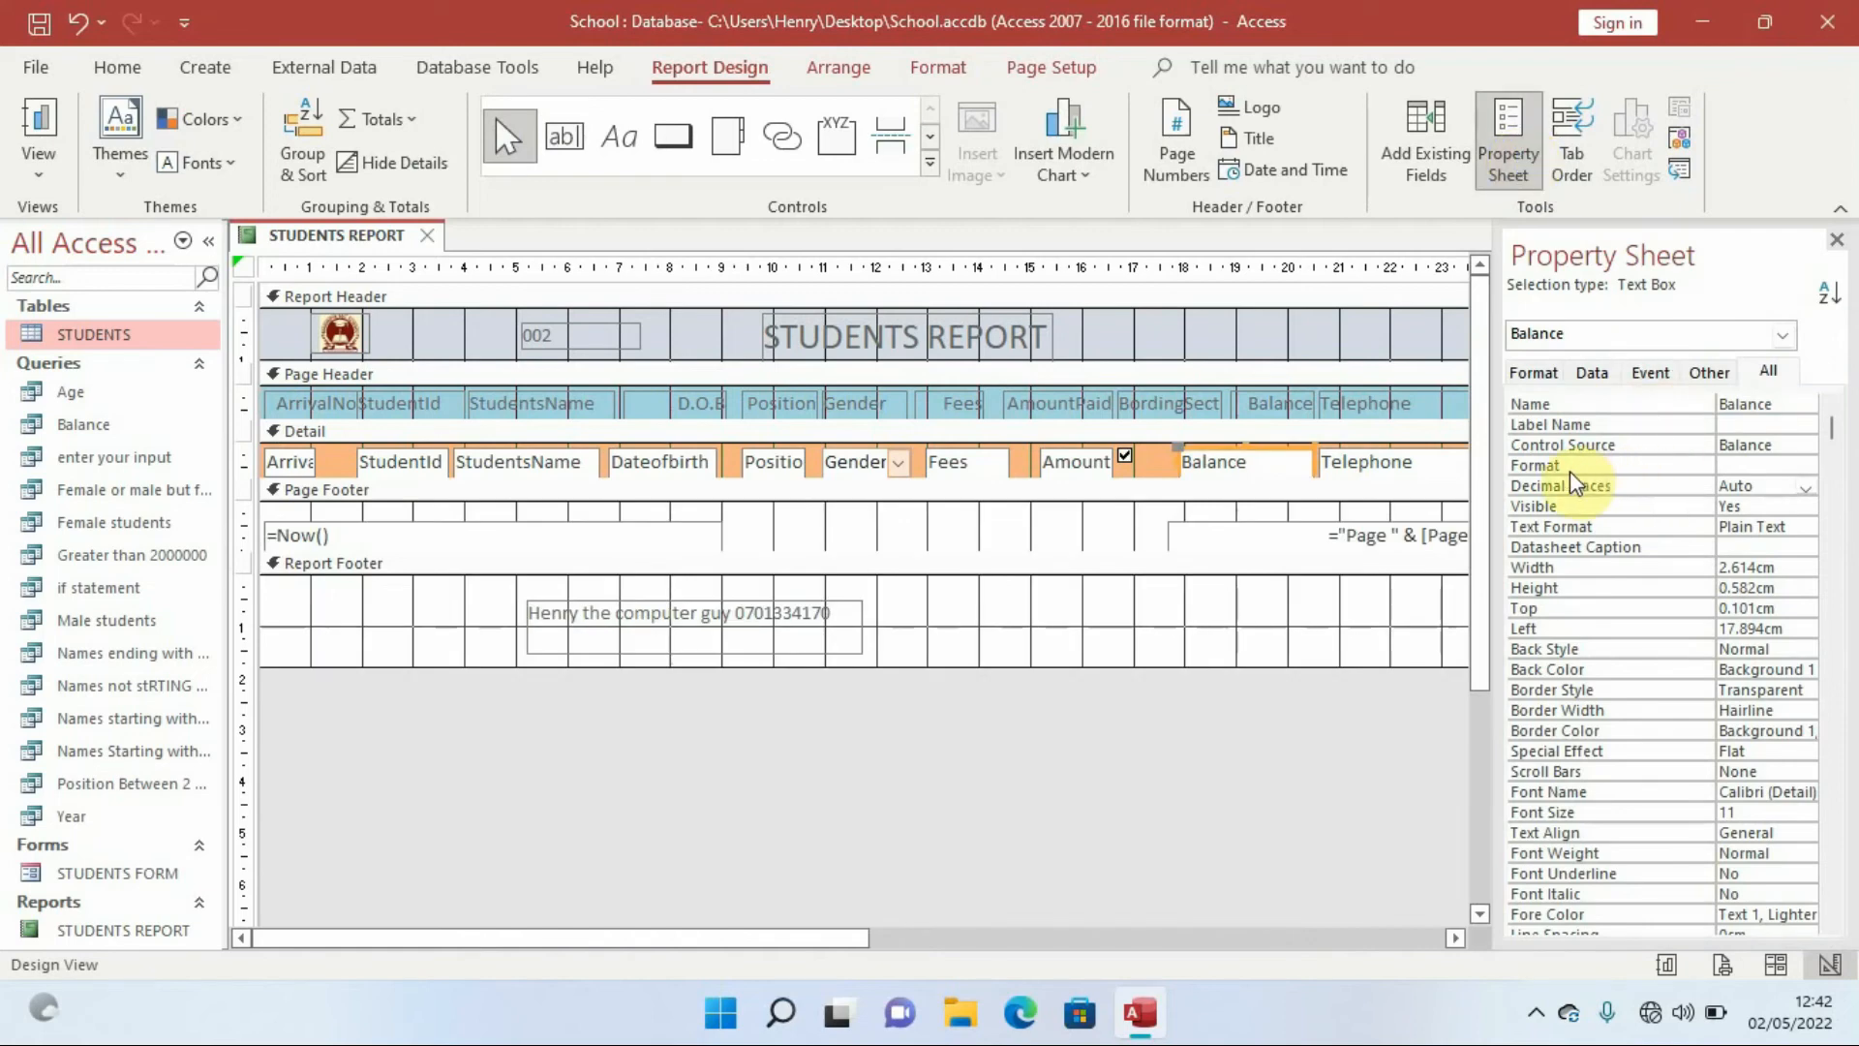
{"action": "left_click", "coordinate": [1740, 465]}
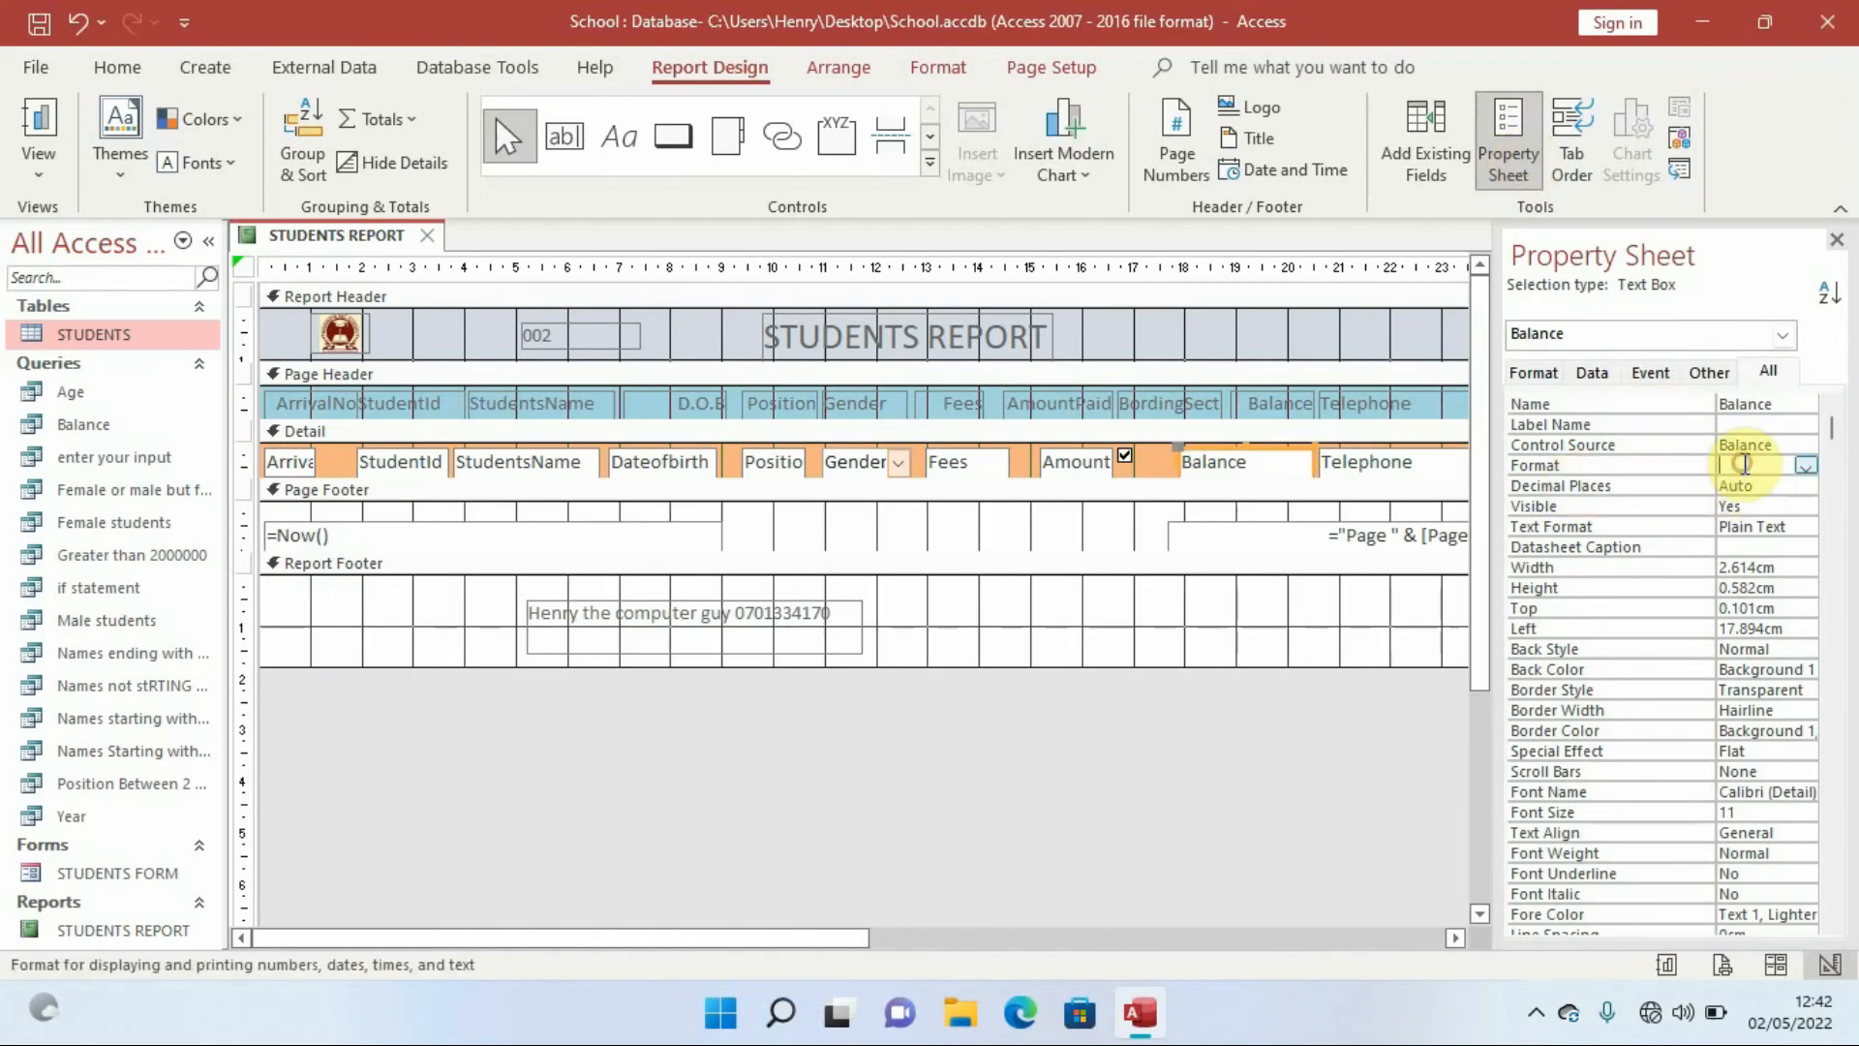
{"action": "left_click", "coordinate": [1805, 466]}
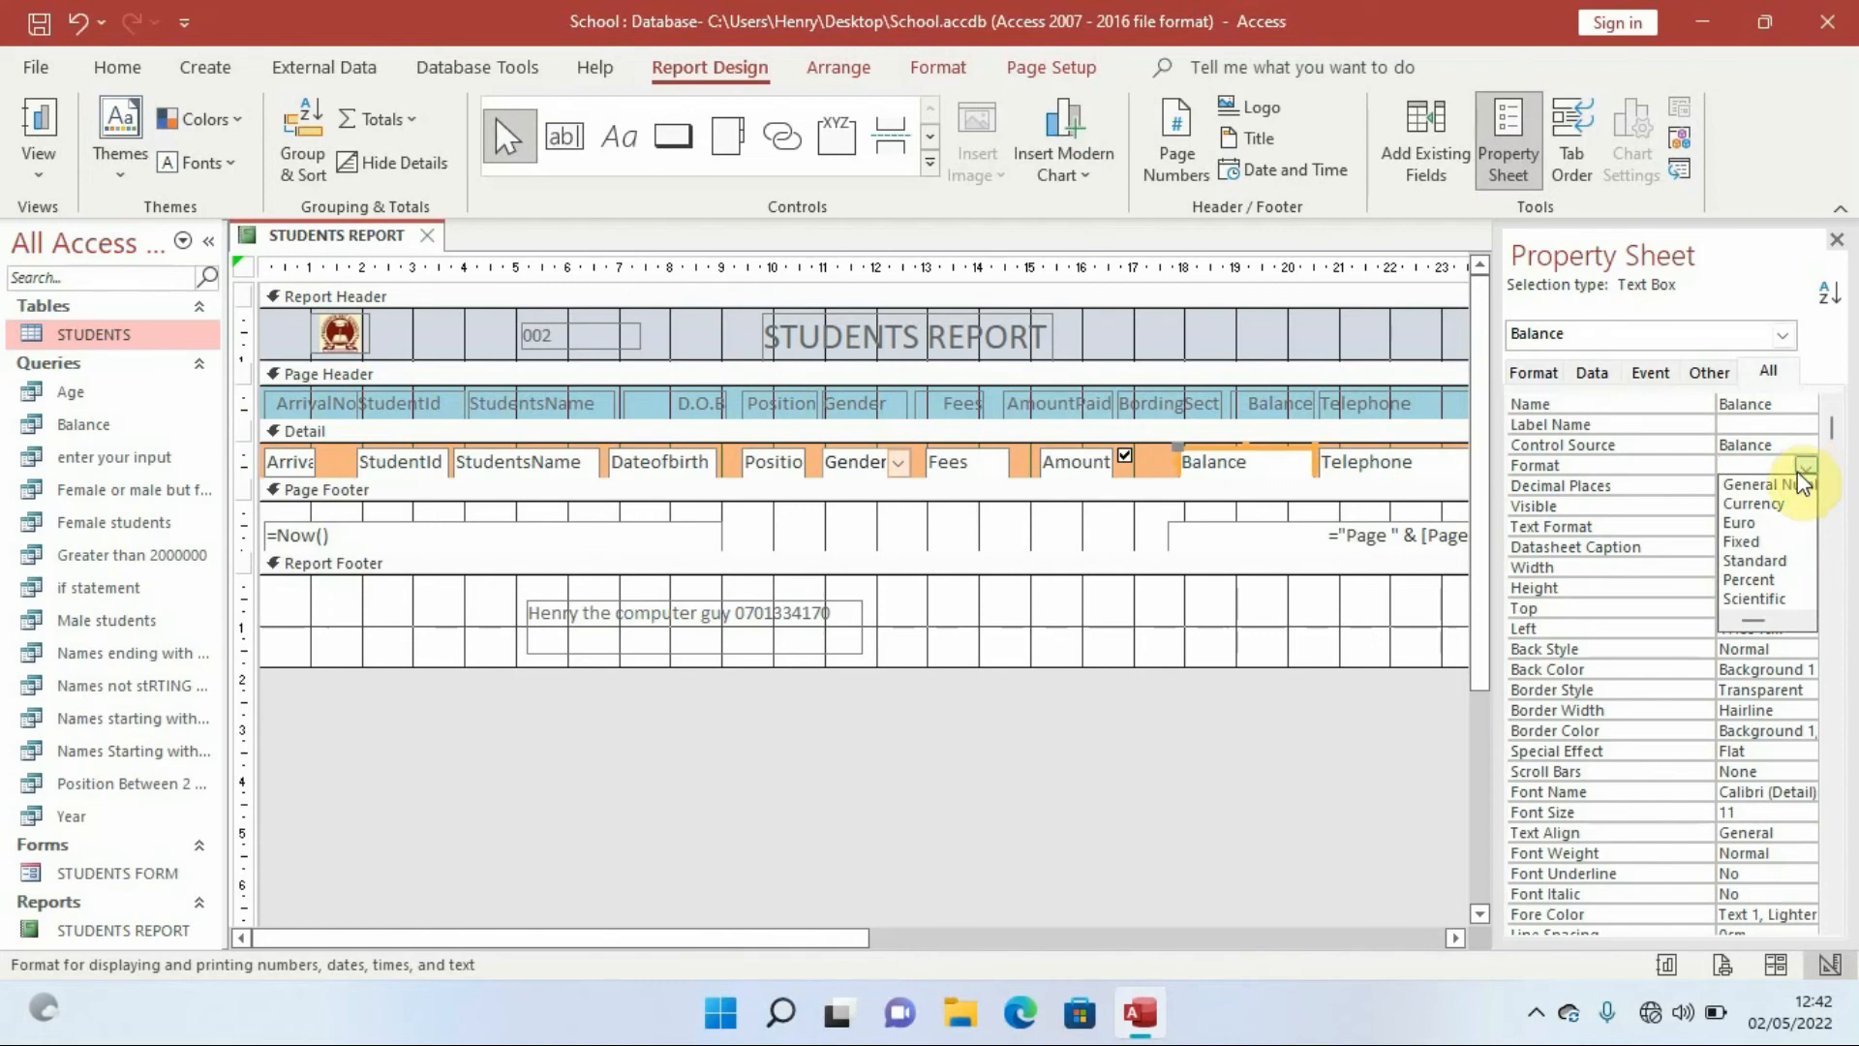
{"action": "left_click", "coordinate": [1754, 560]}
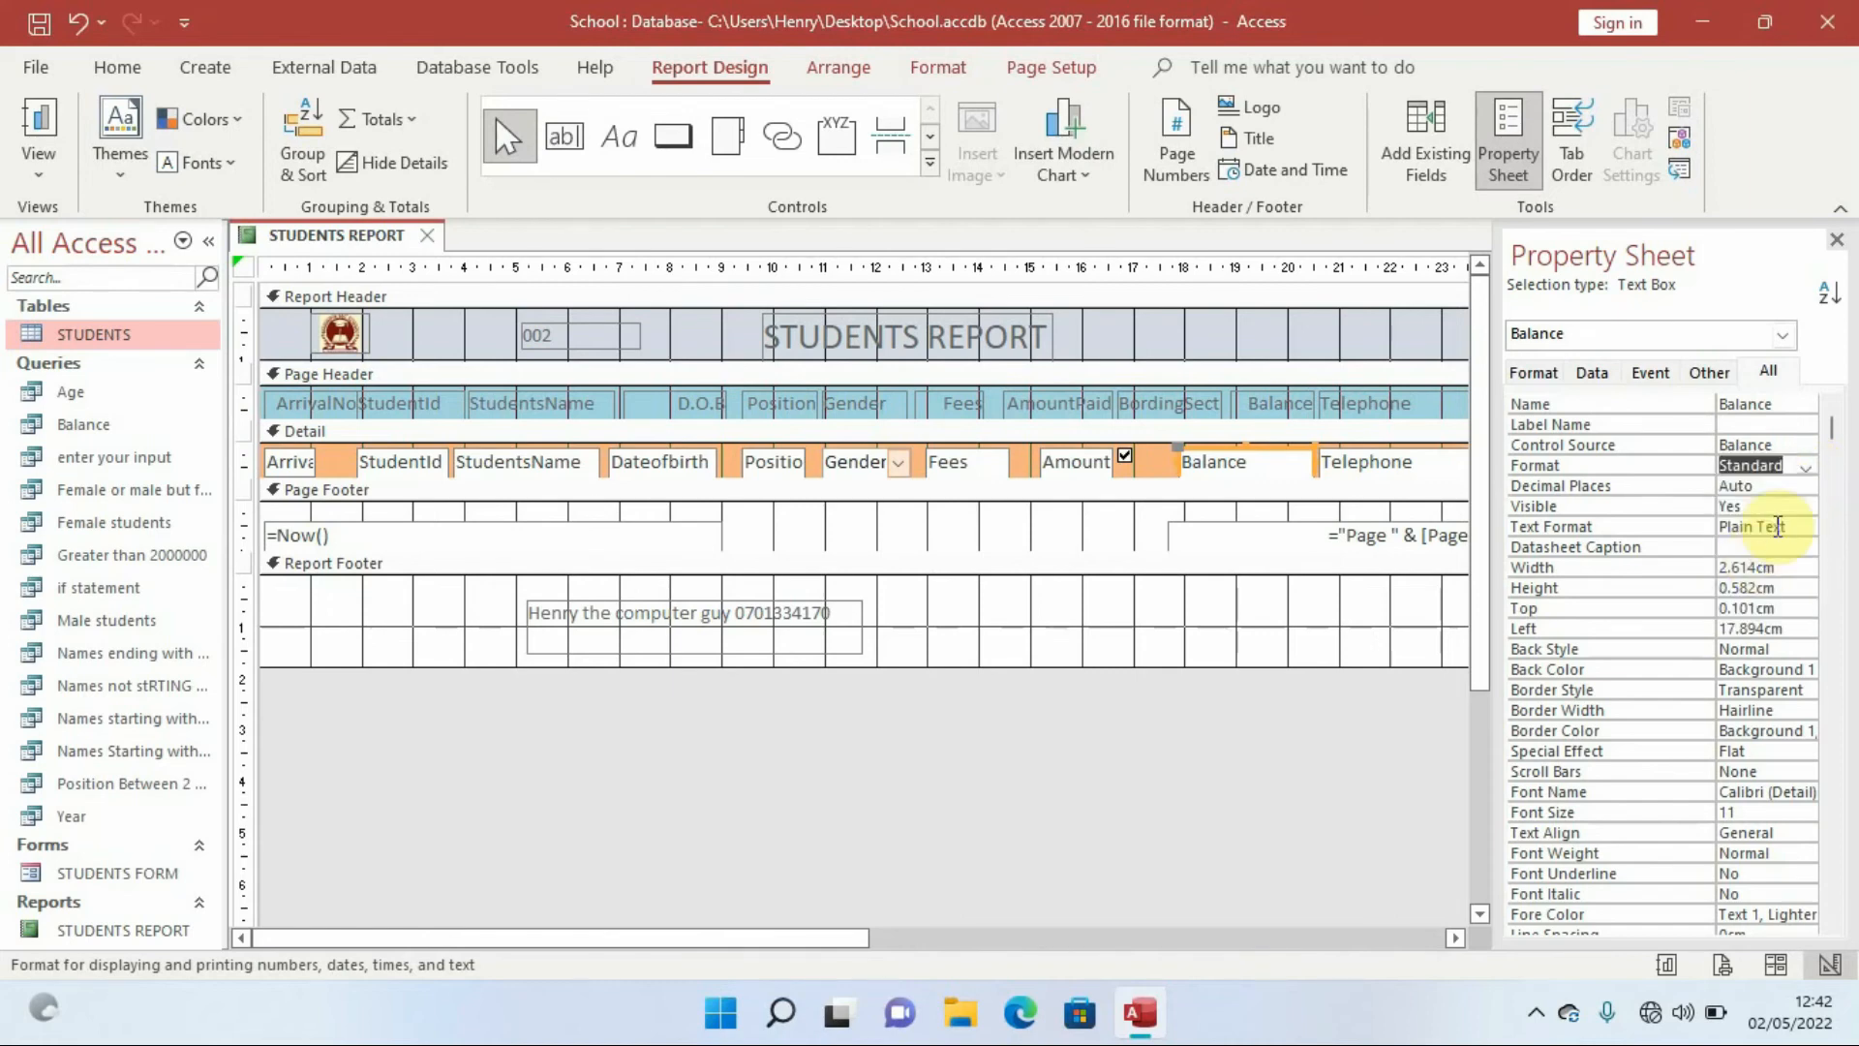
{"action": "left_click", "coordinate": [1763, 485]}
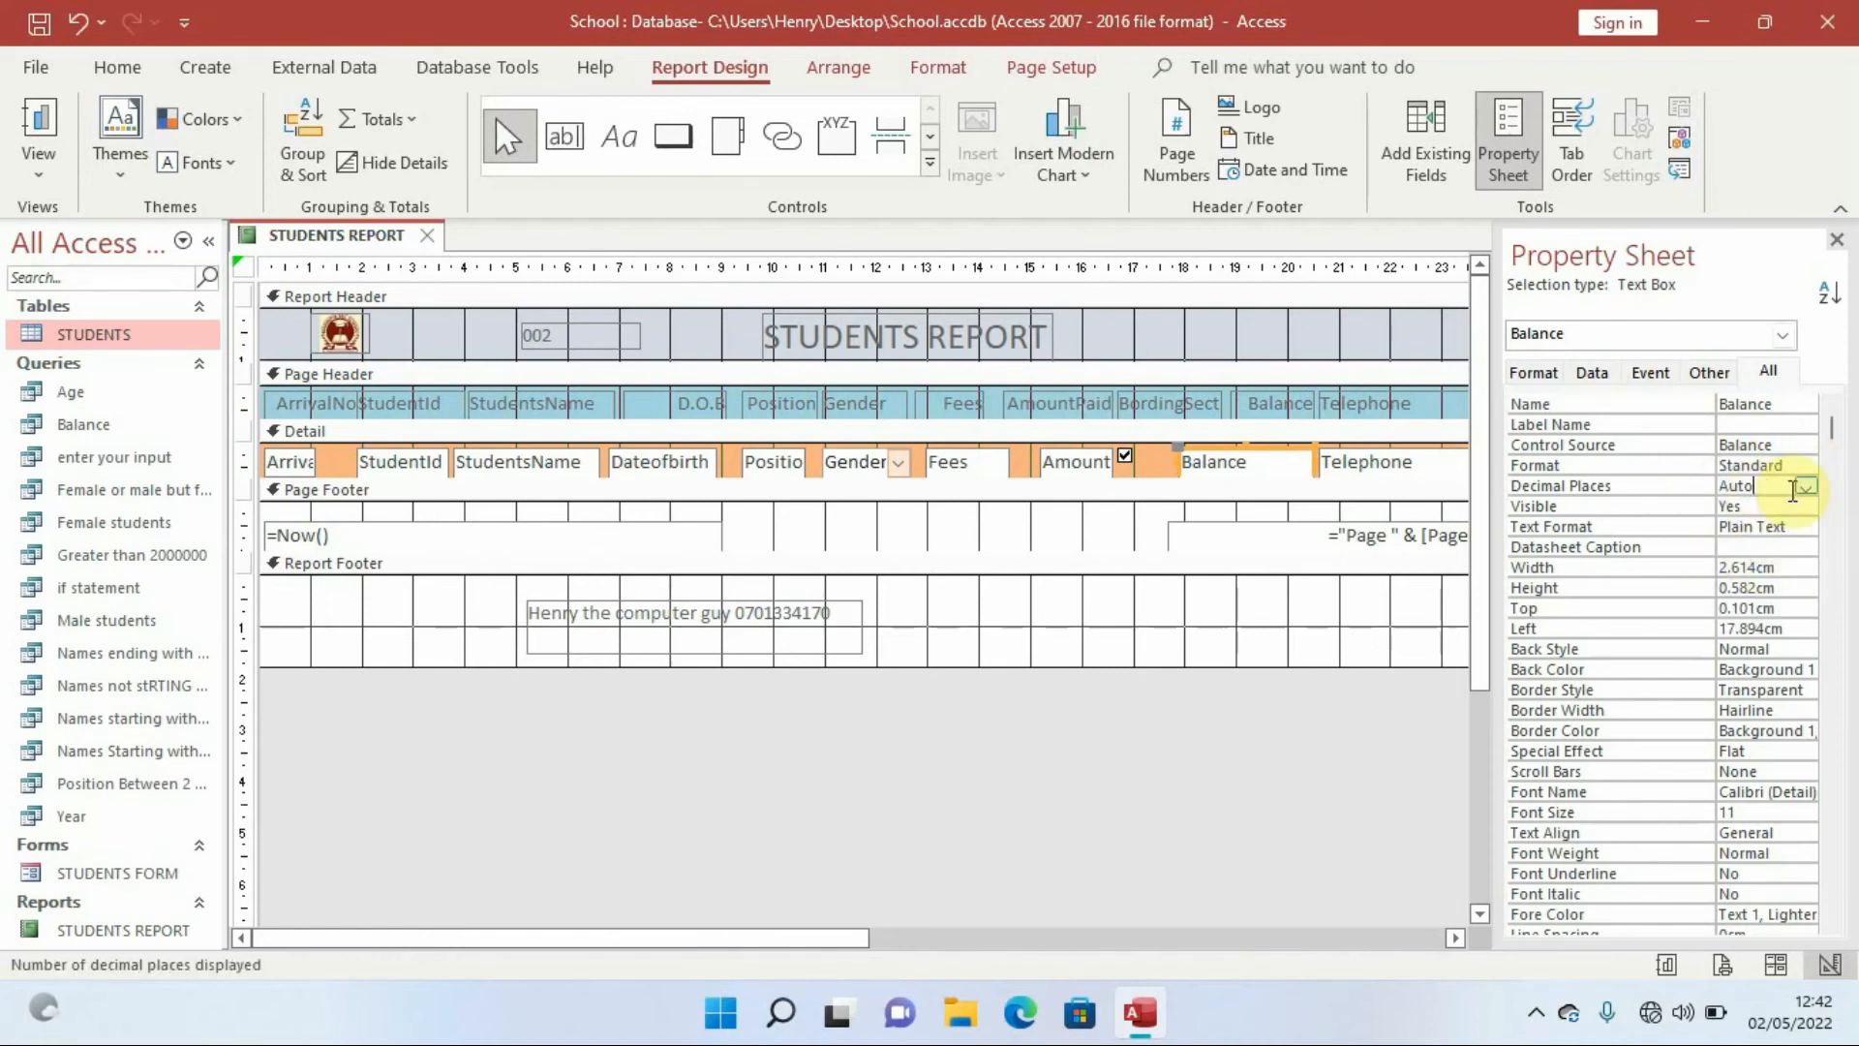
{"action": "left_click", "coordinate": [1806, 487]}
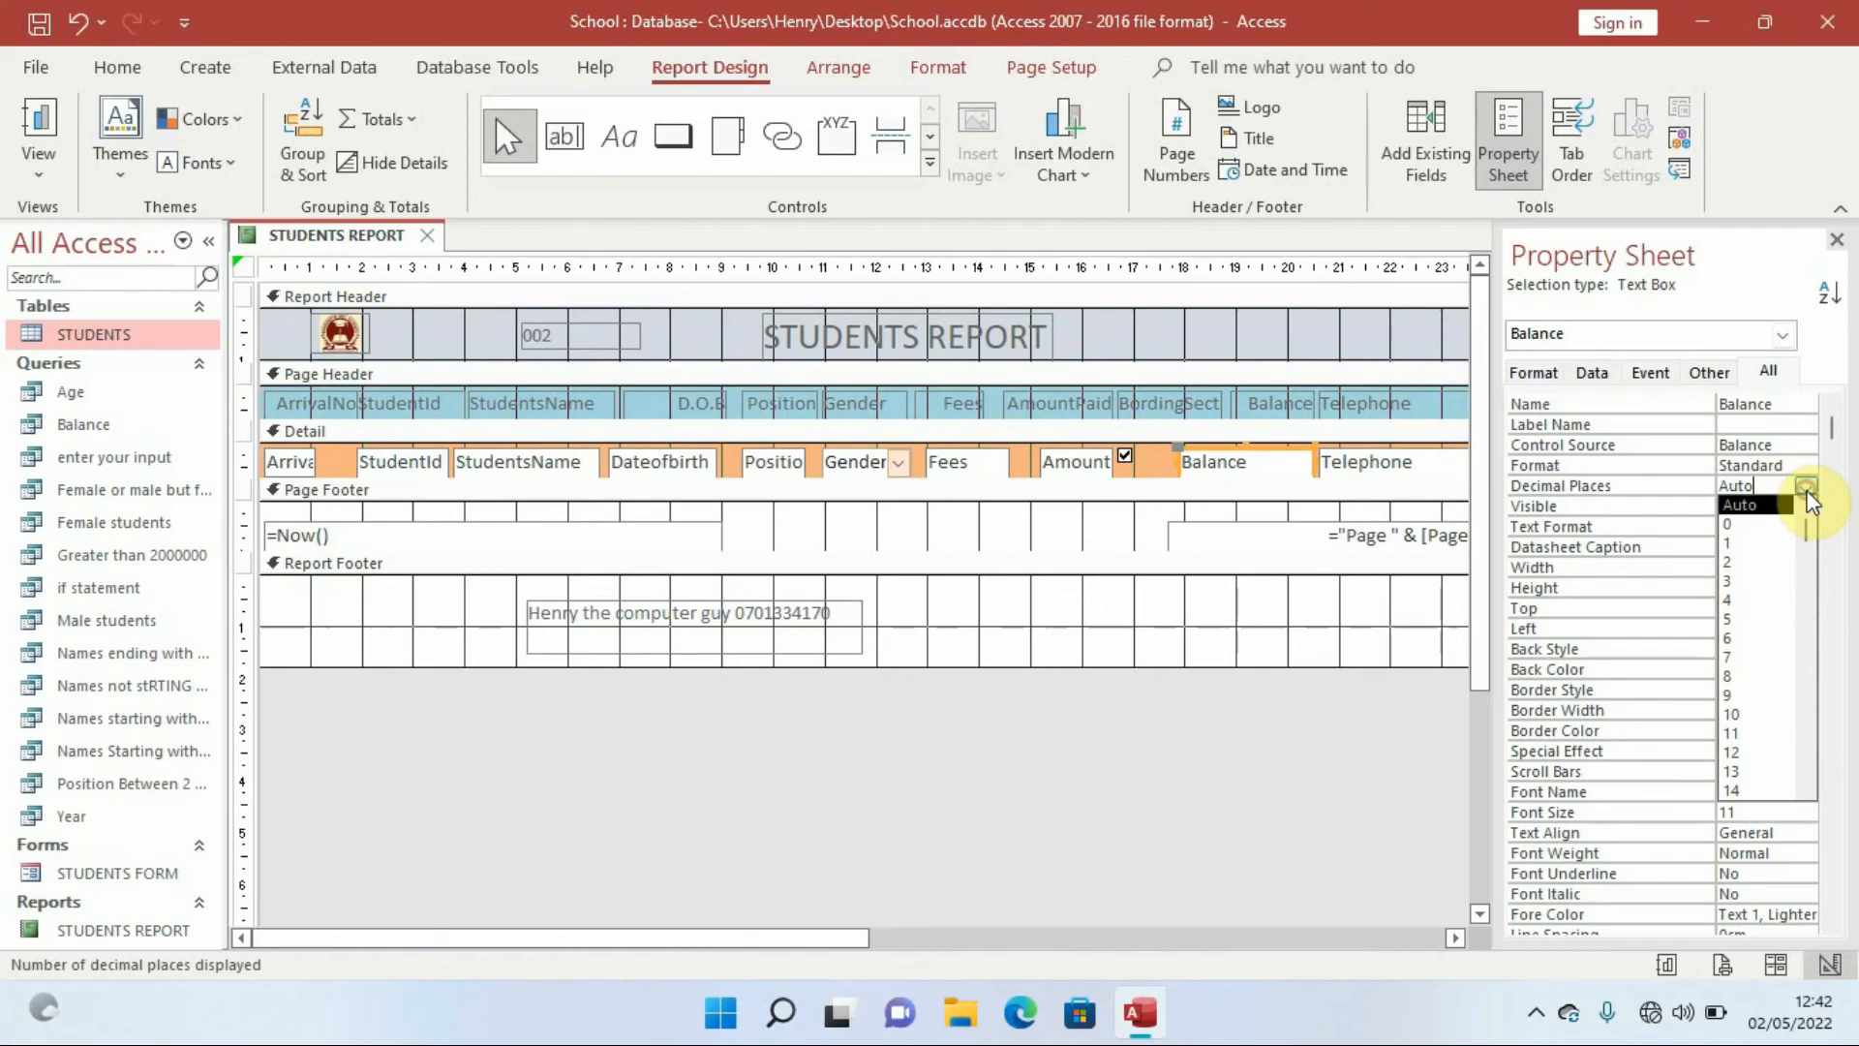
{"action": "left_click", "coordinate": [1755, 526]}
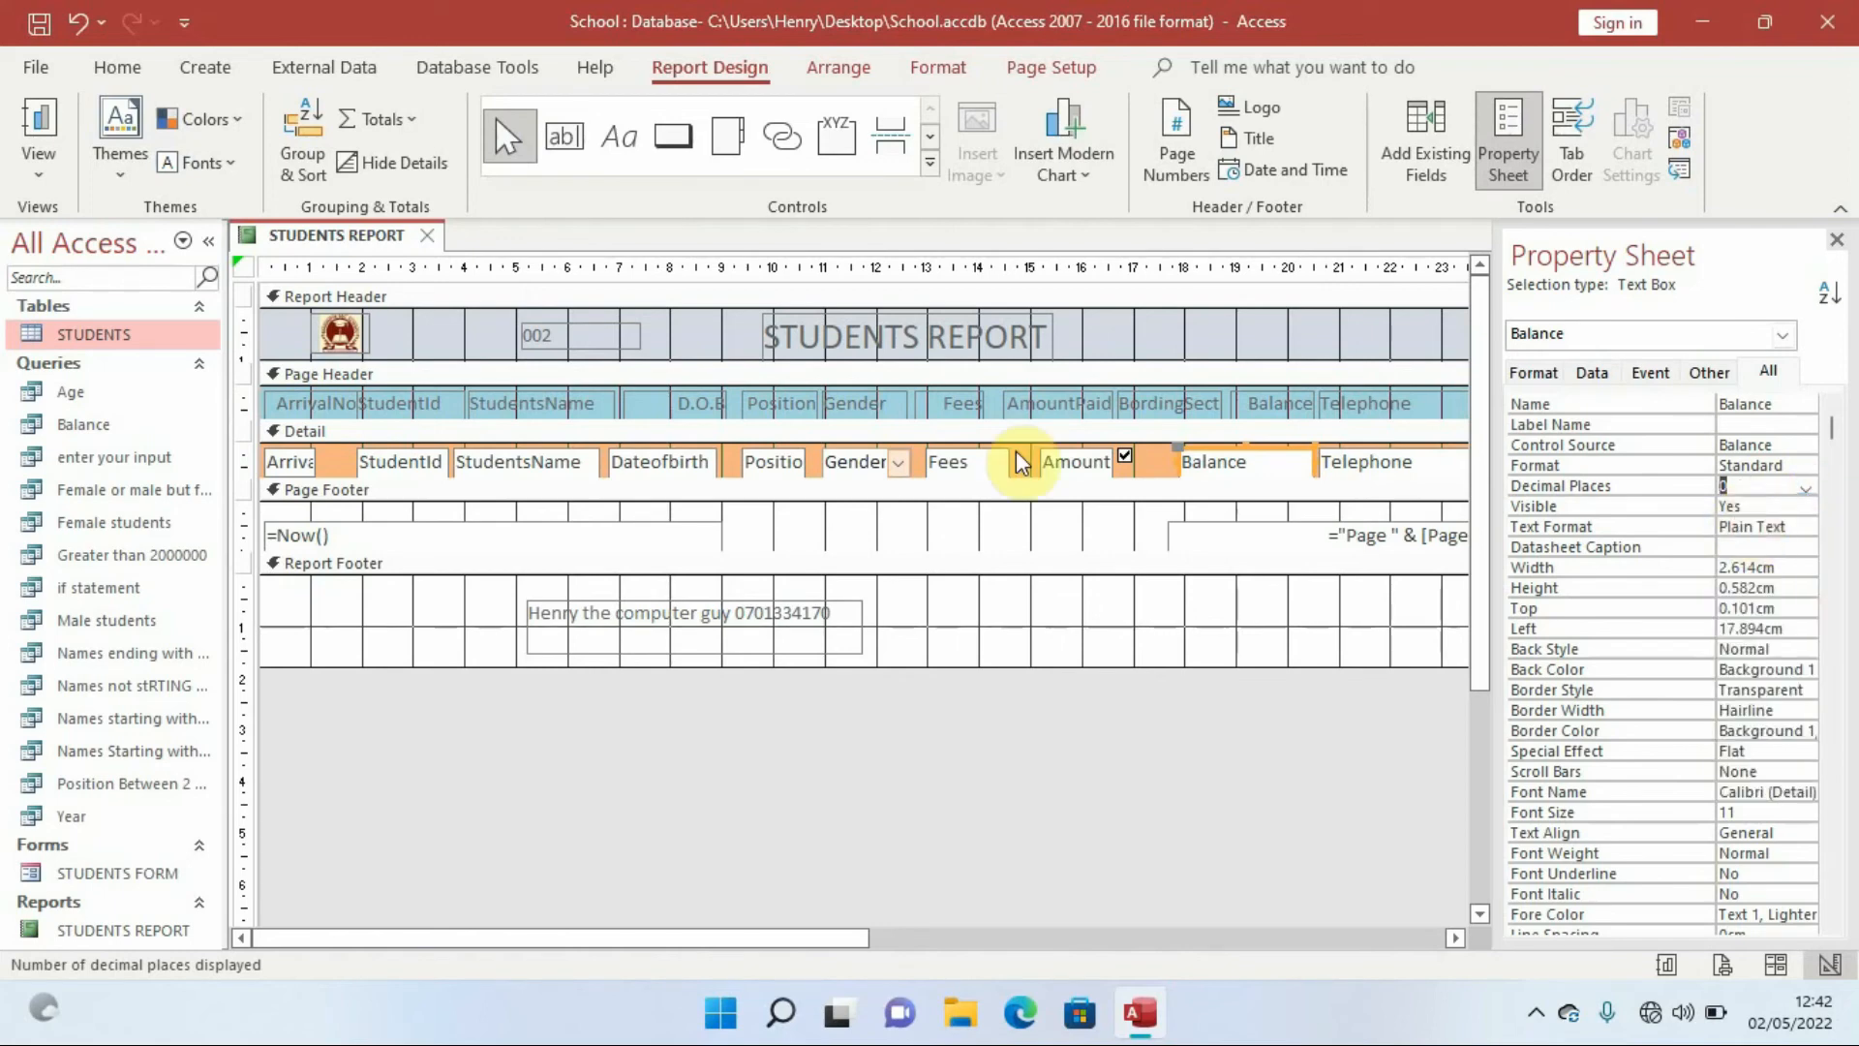
{"action": "left_click", "coordinate": [39, 175]}
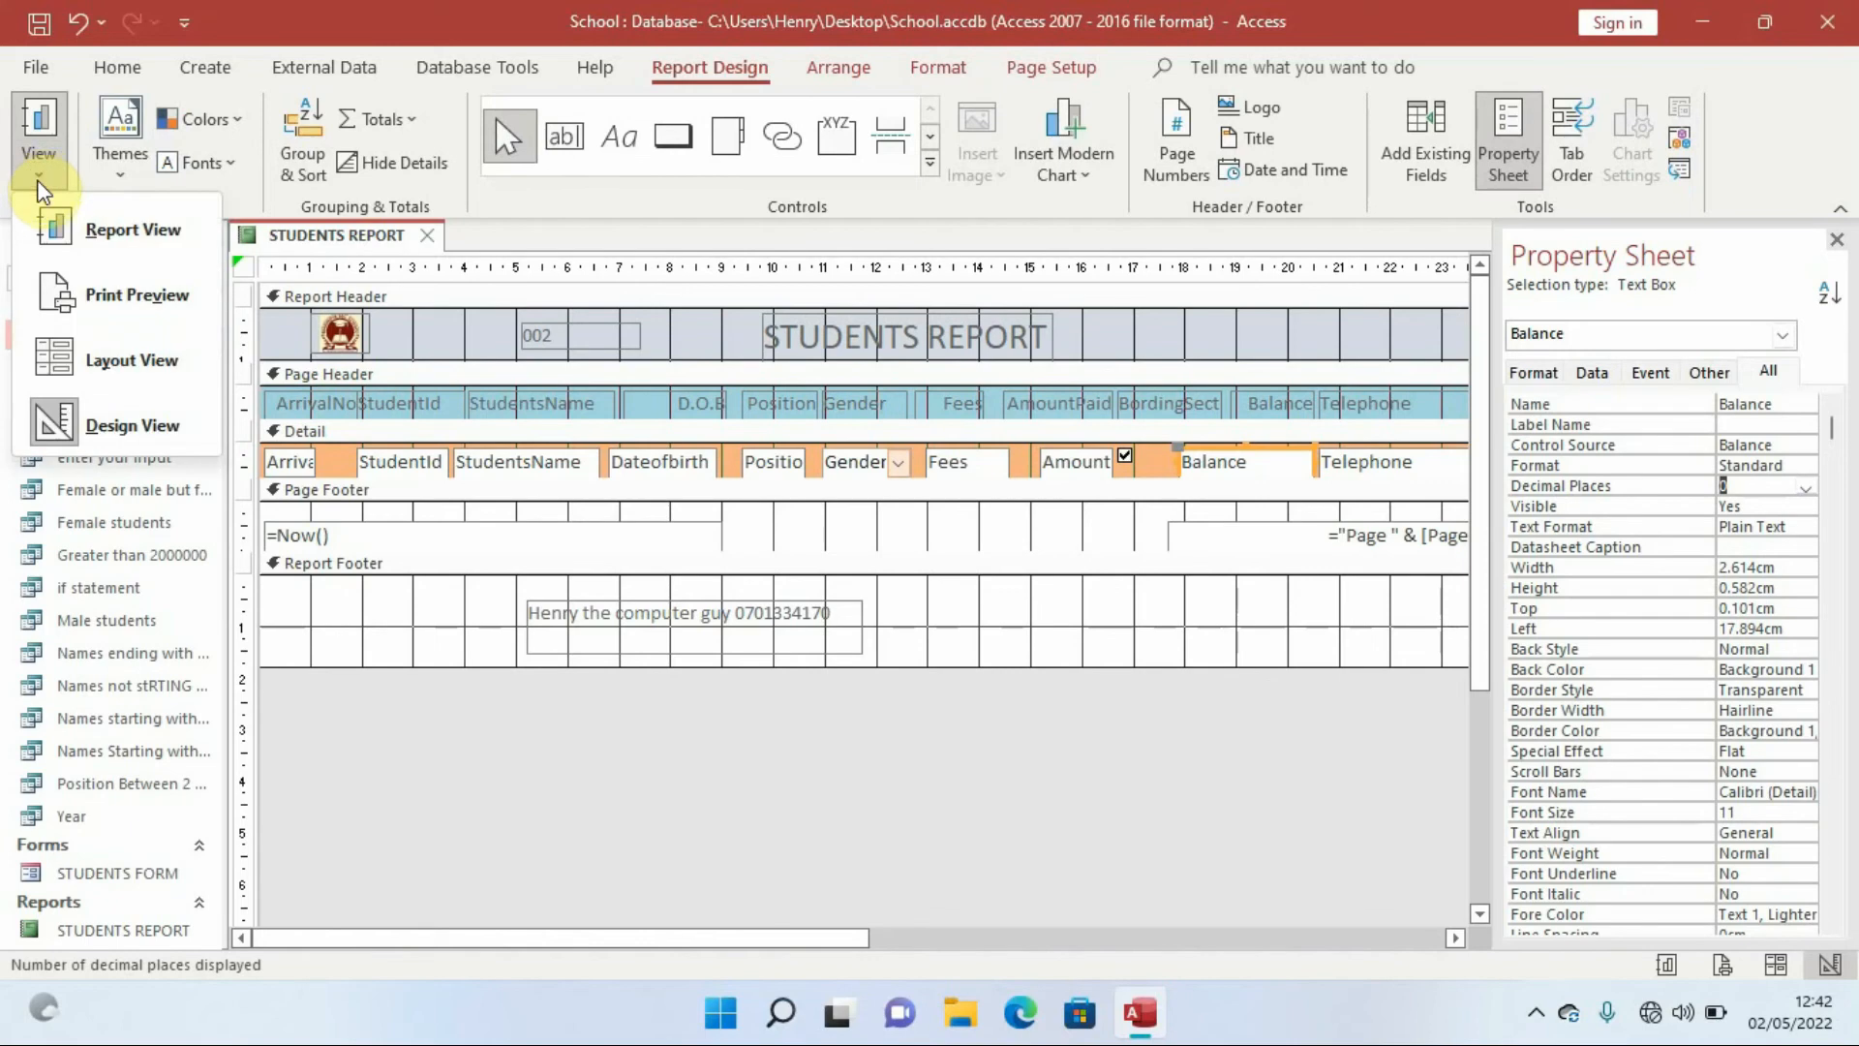
{"action": "left_click", "coordinate": [140, 231]}
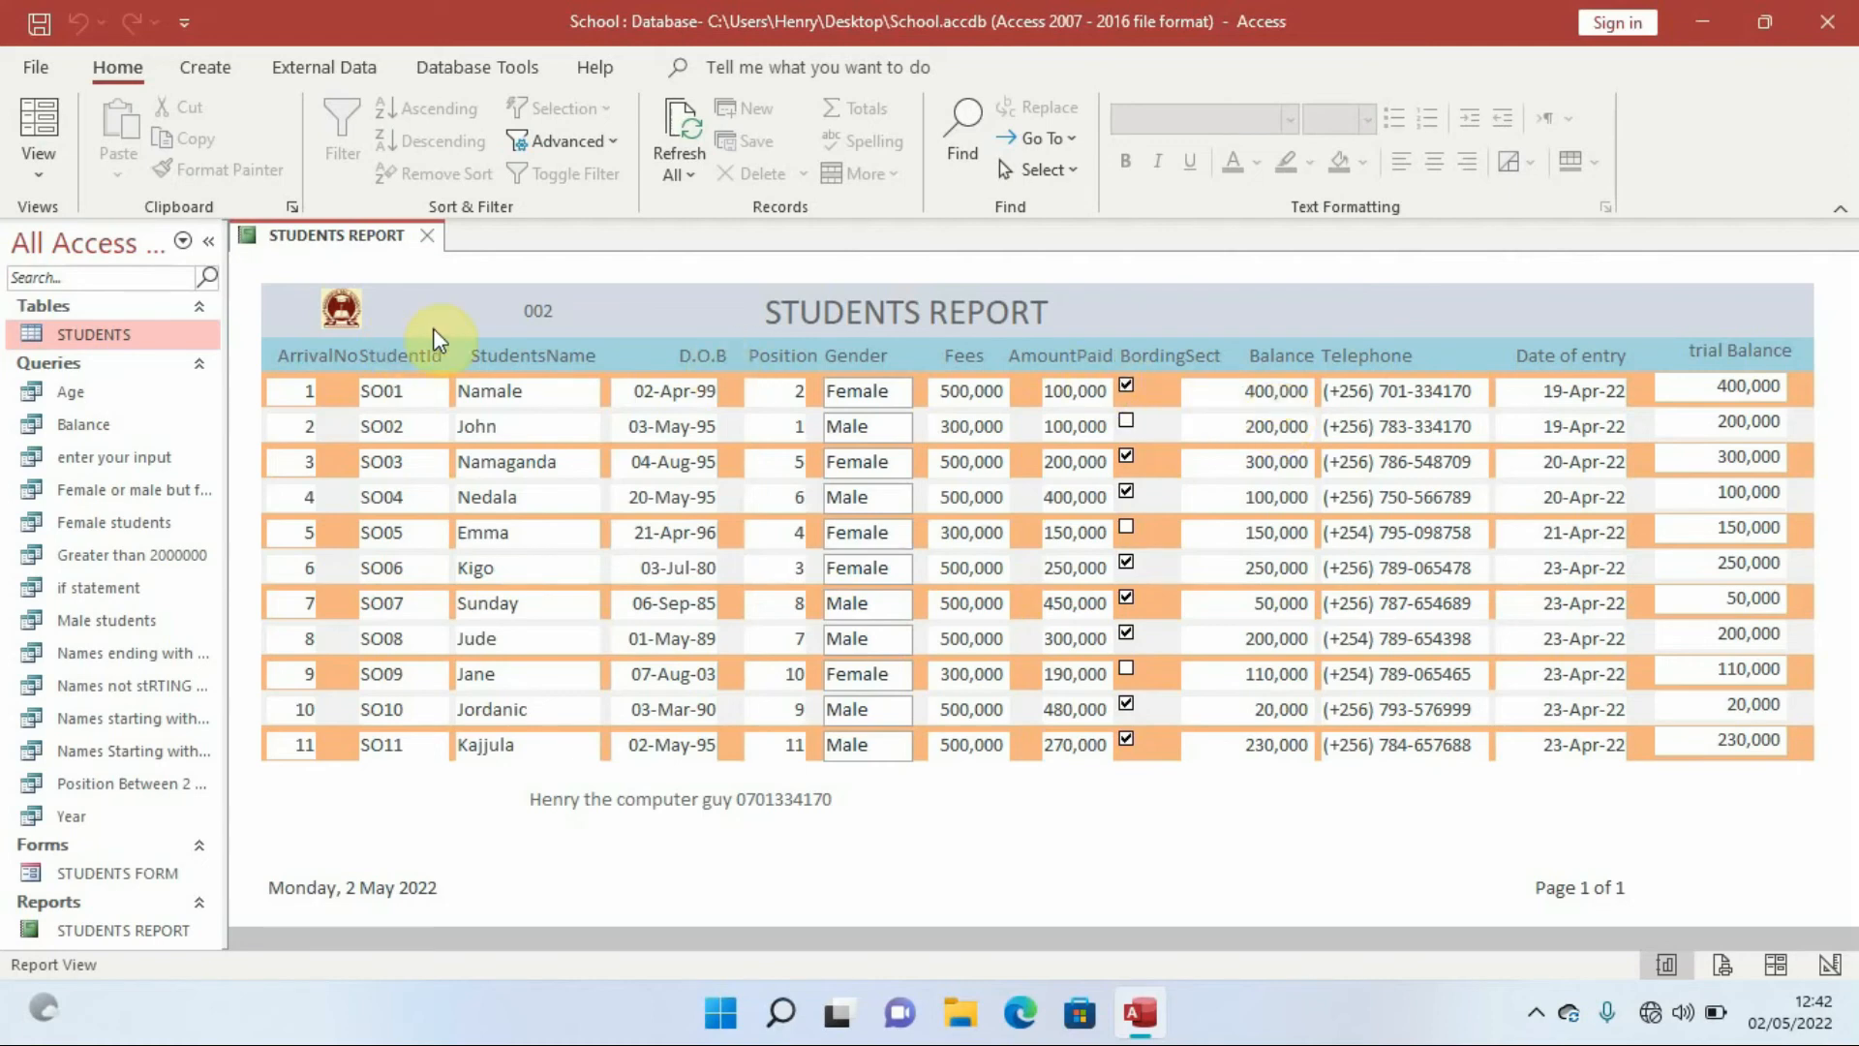
- Start a new report with the Report Wizard, using the Age query as its source
{"action": "left_click", "coordinate": [207, 70]}
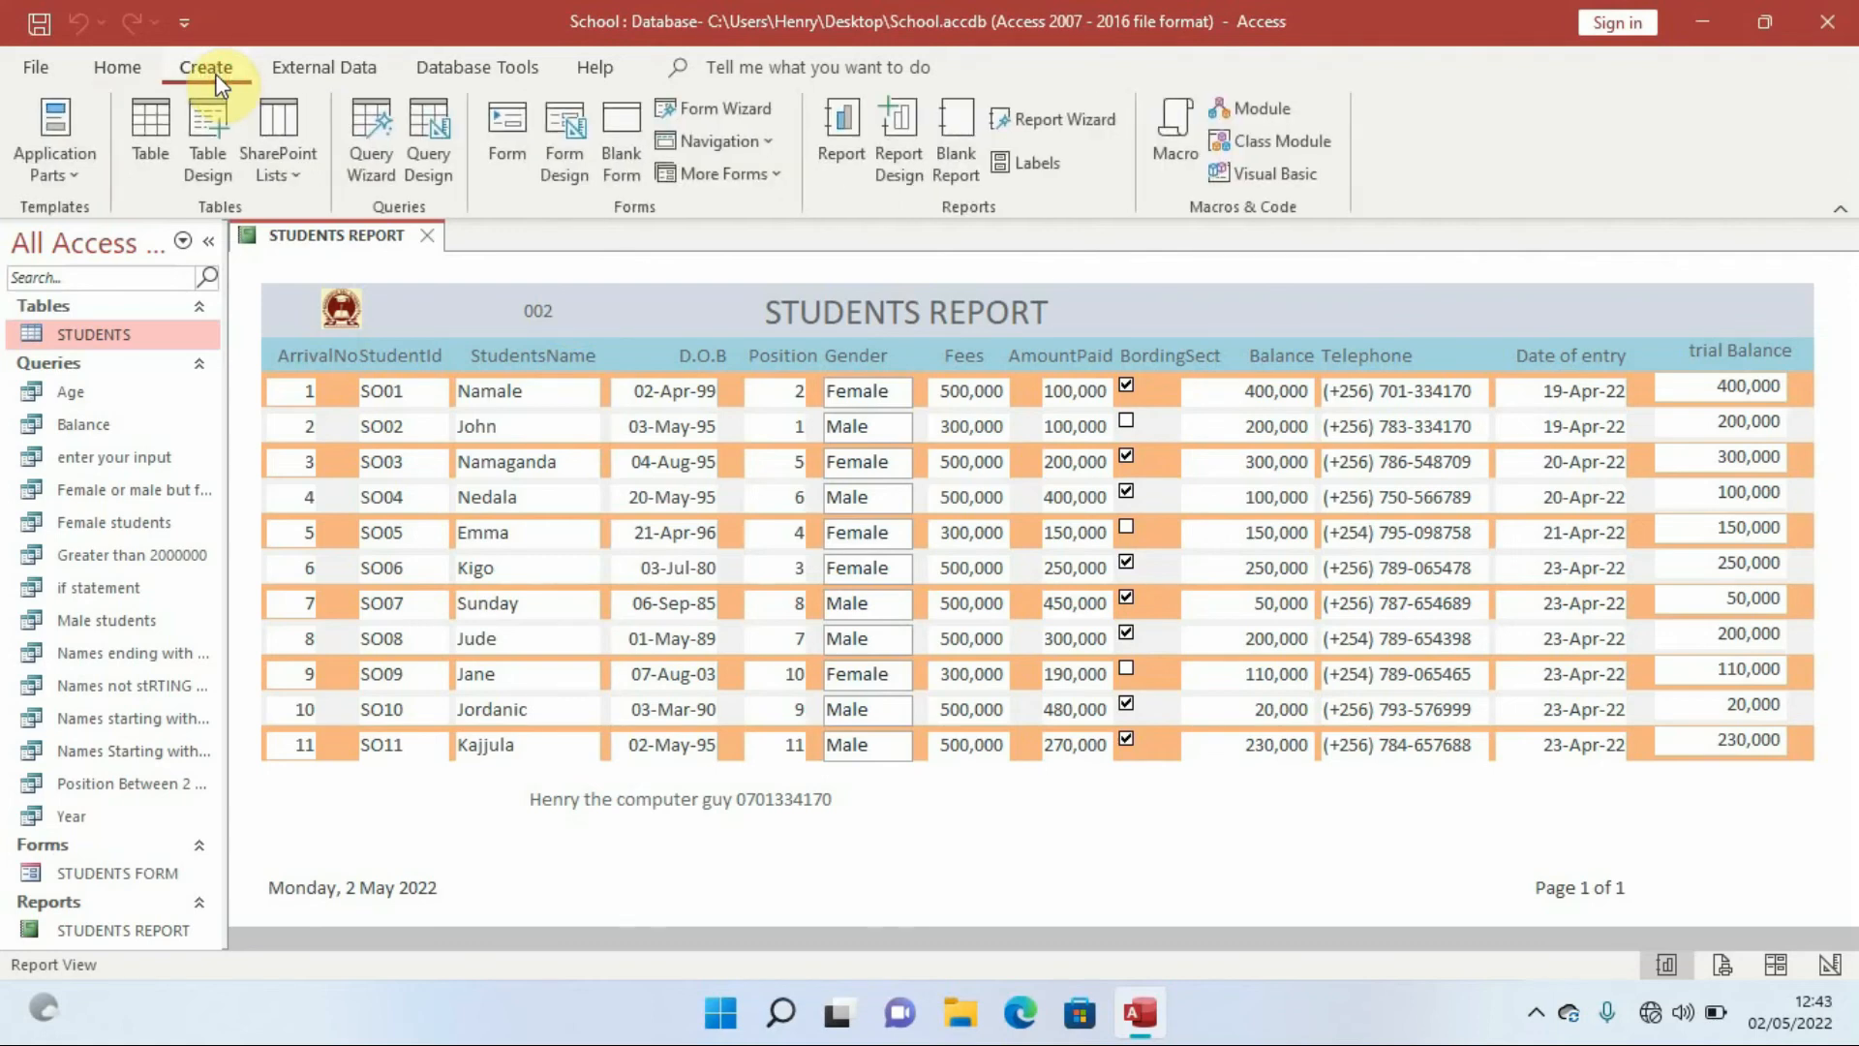
{"action": "left_click", "coordinate": [1054, 128]}
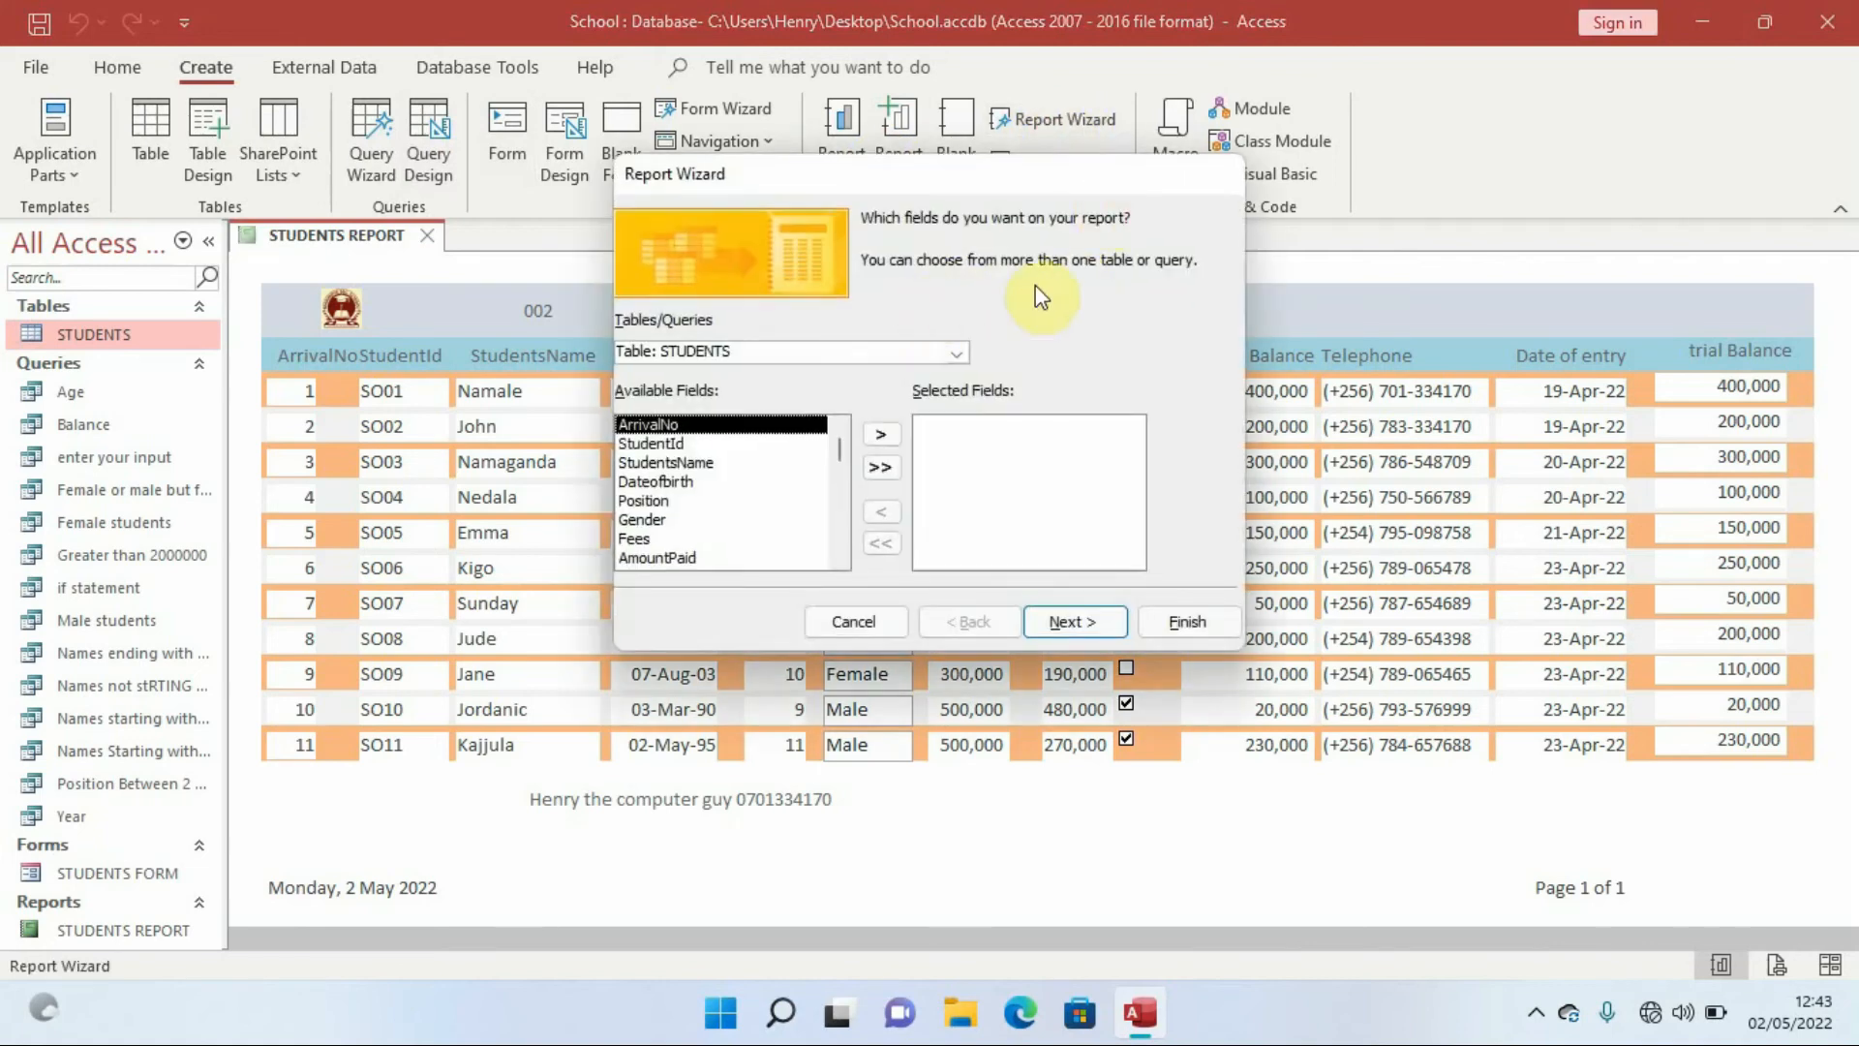
{"action": "left_click", "coordinate": [957, 354]}
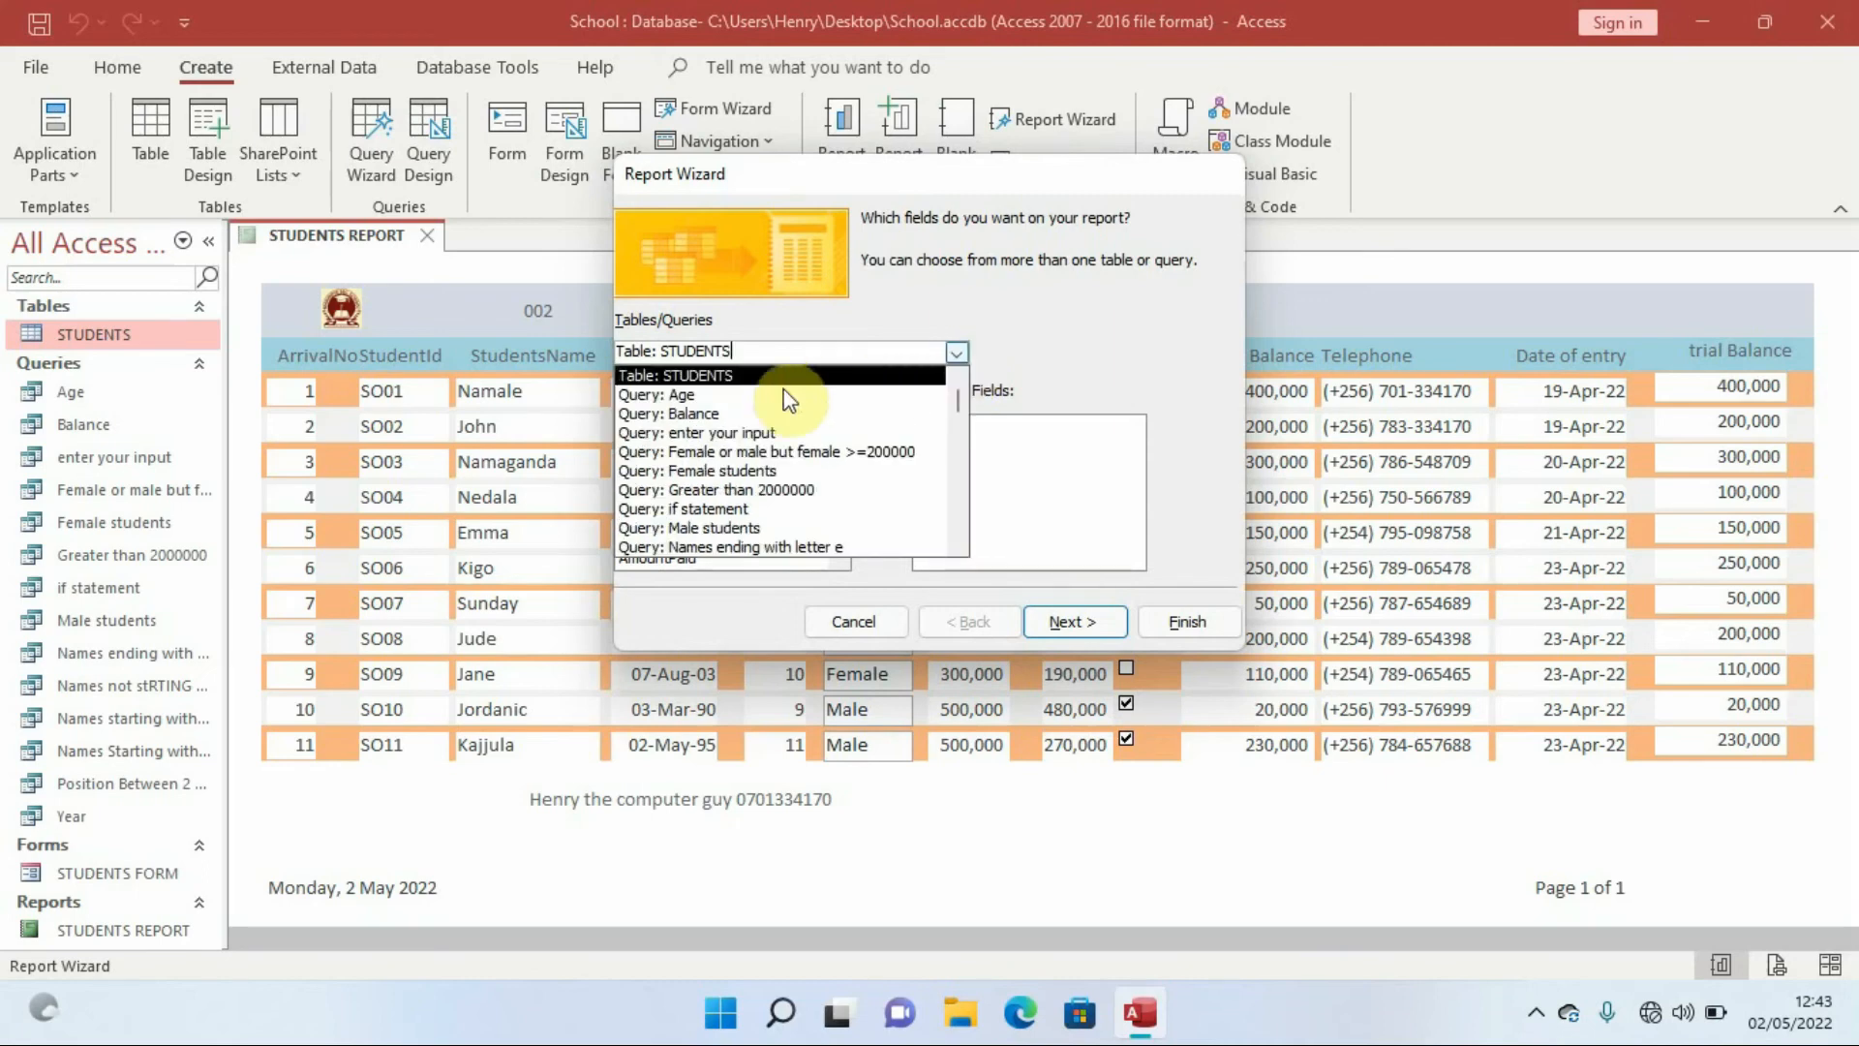
{"action": "left_click", "coordinate": [706, 397]}
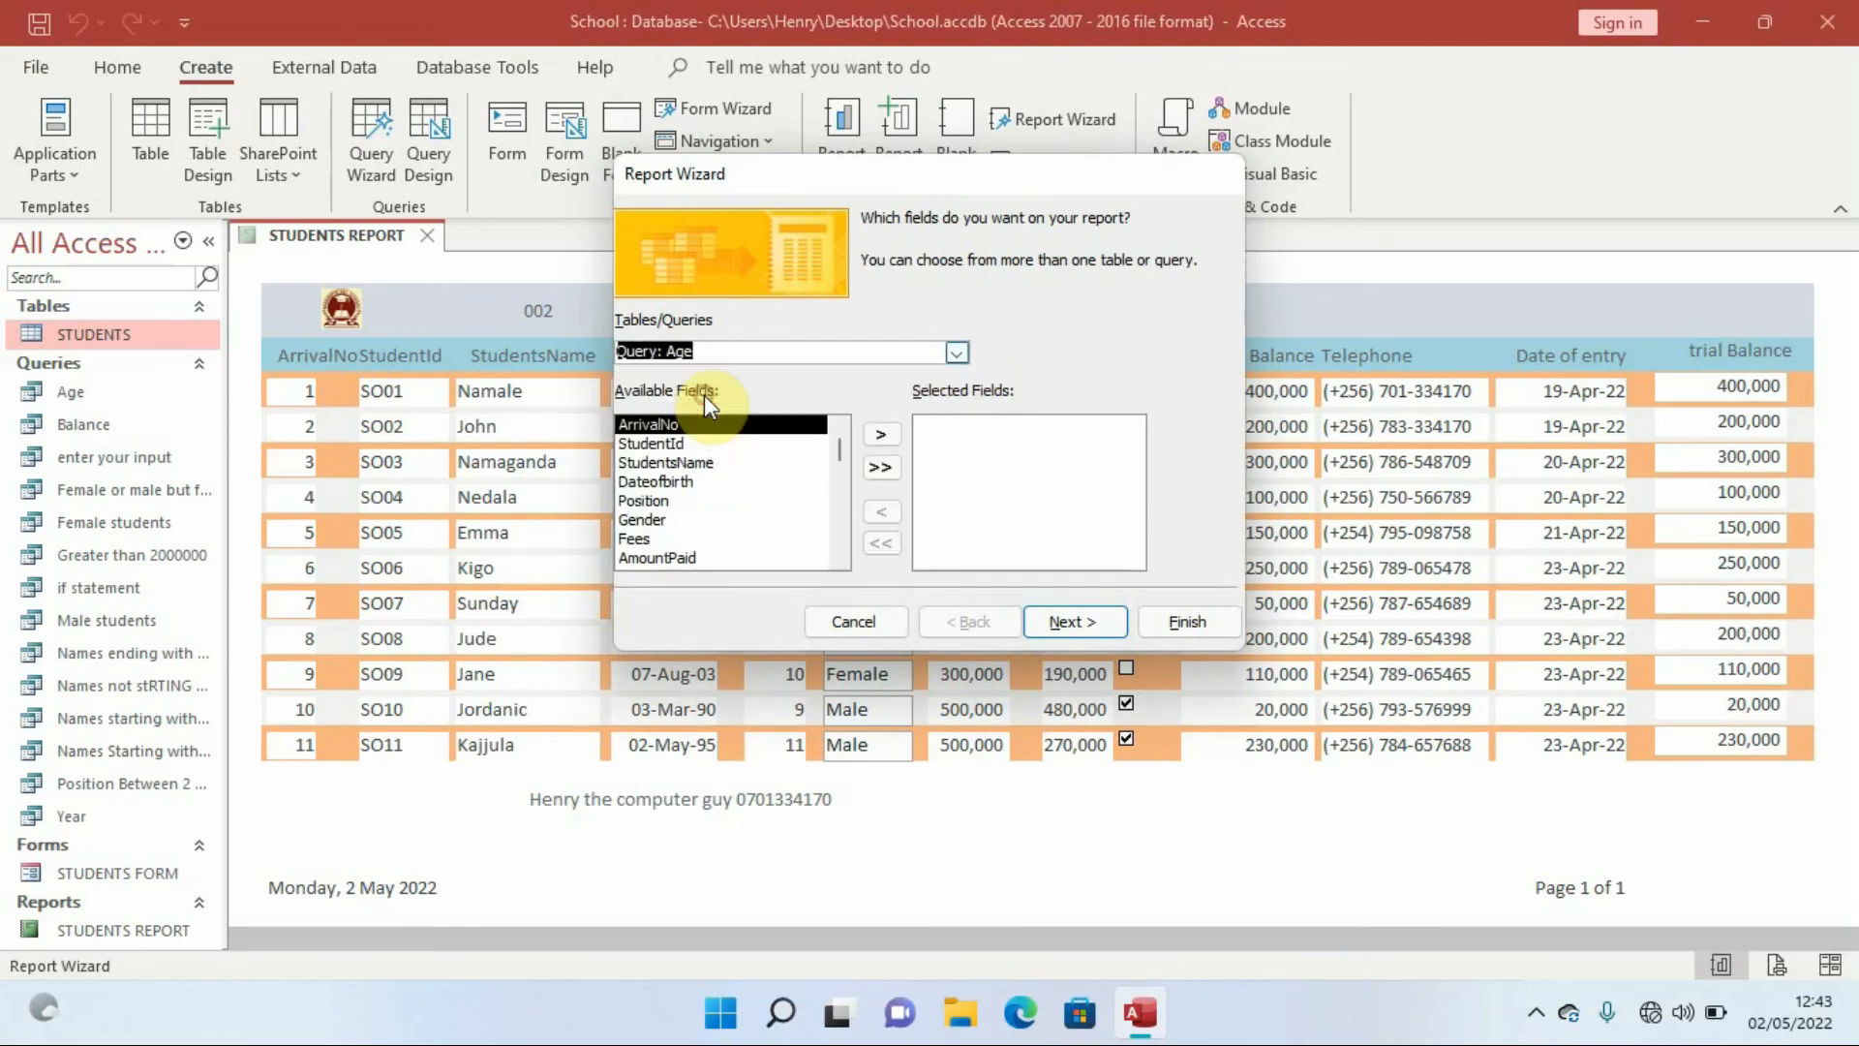
- Add ArrivalNo, StudentId, StudentsName, Dateofbirth, Position, Gender, Fees and AmountPaid to the new report's selected fields
{"action": "left_click", "coordinate": [885, 438]}
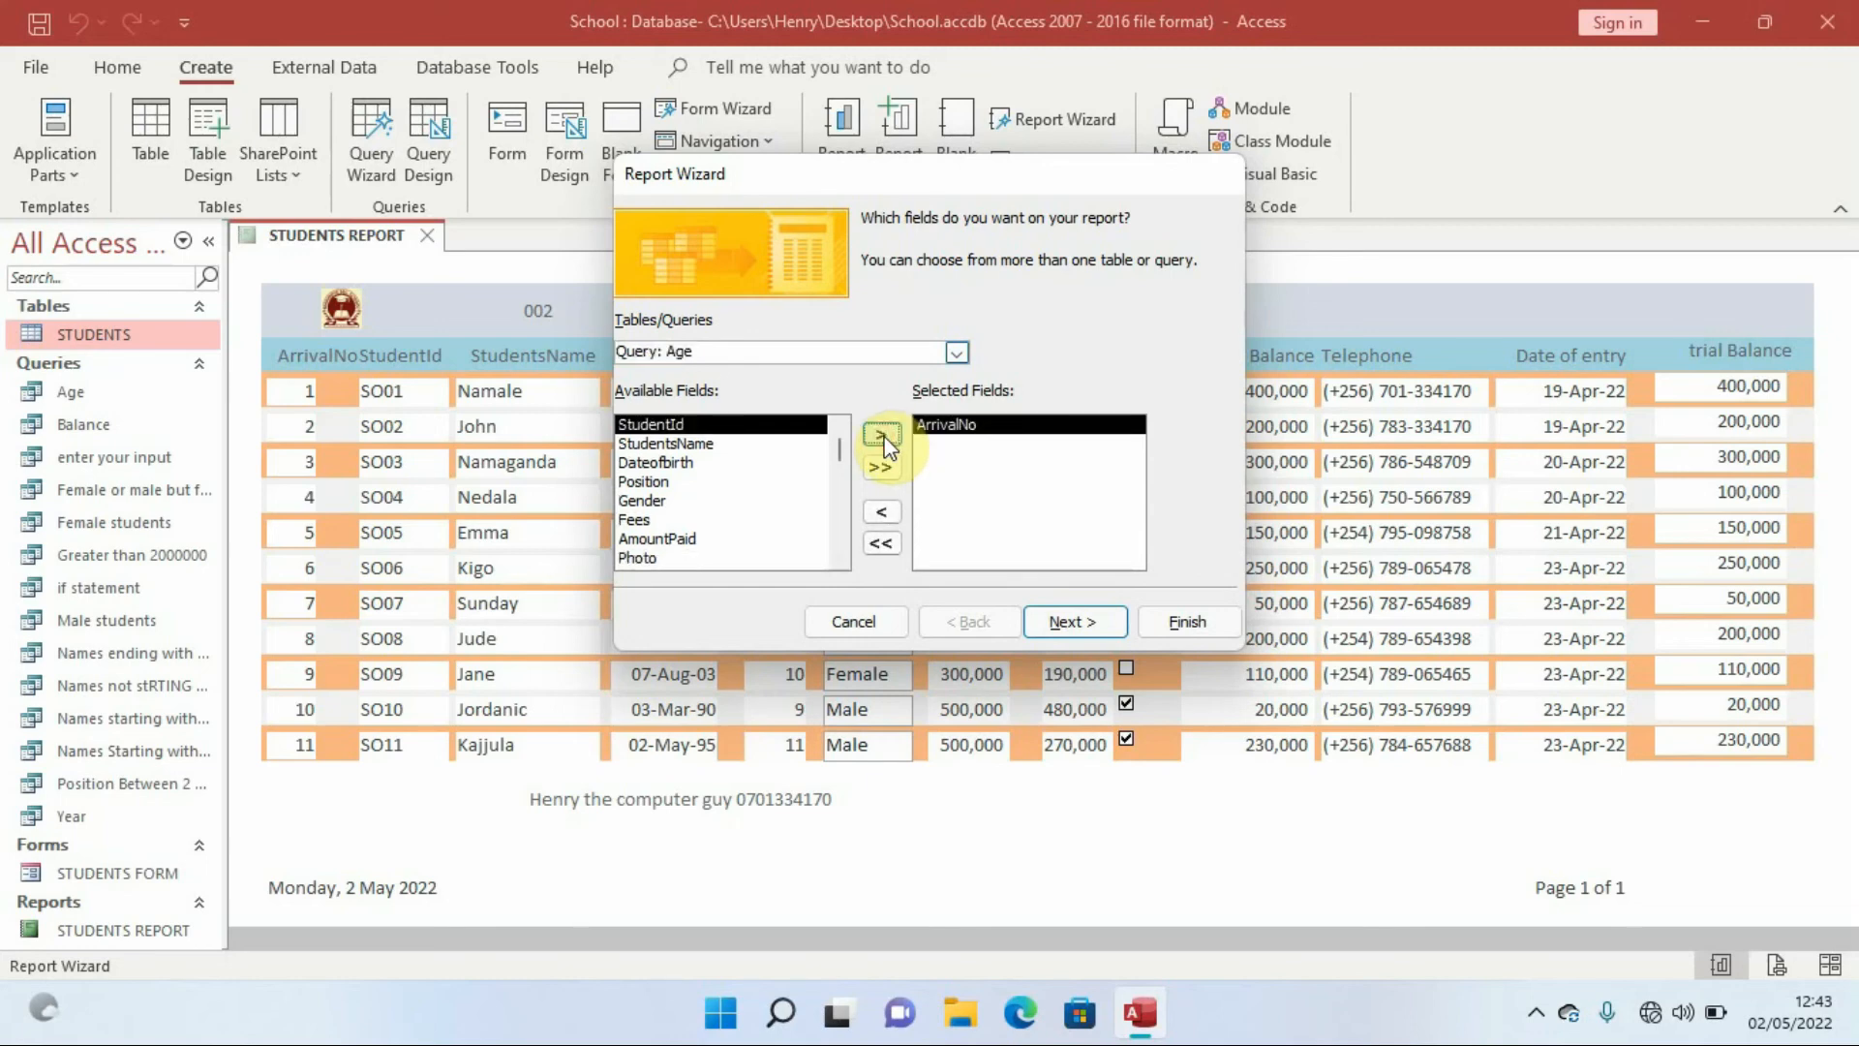
{"action": "left_click", "coordinate": [883, 439]}
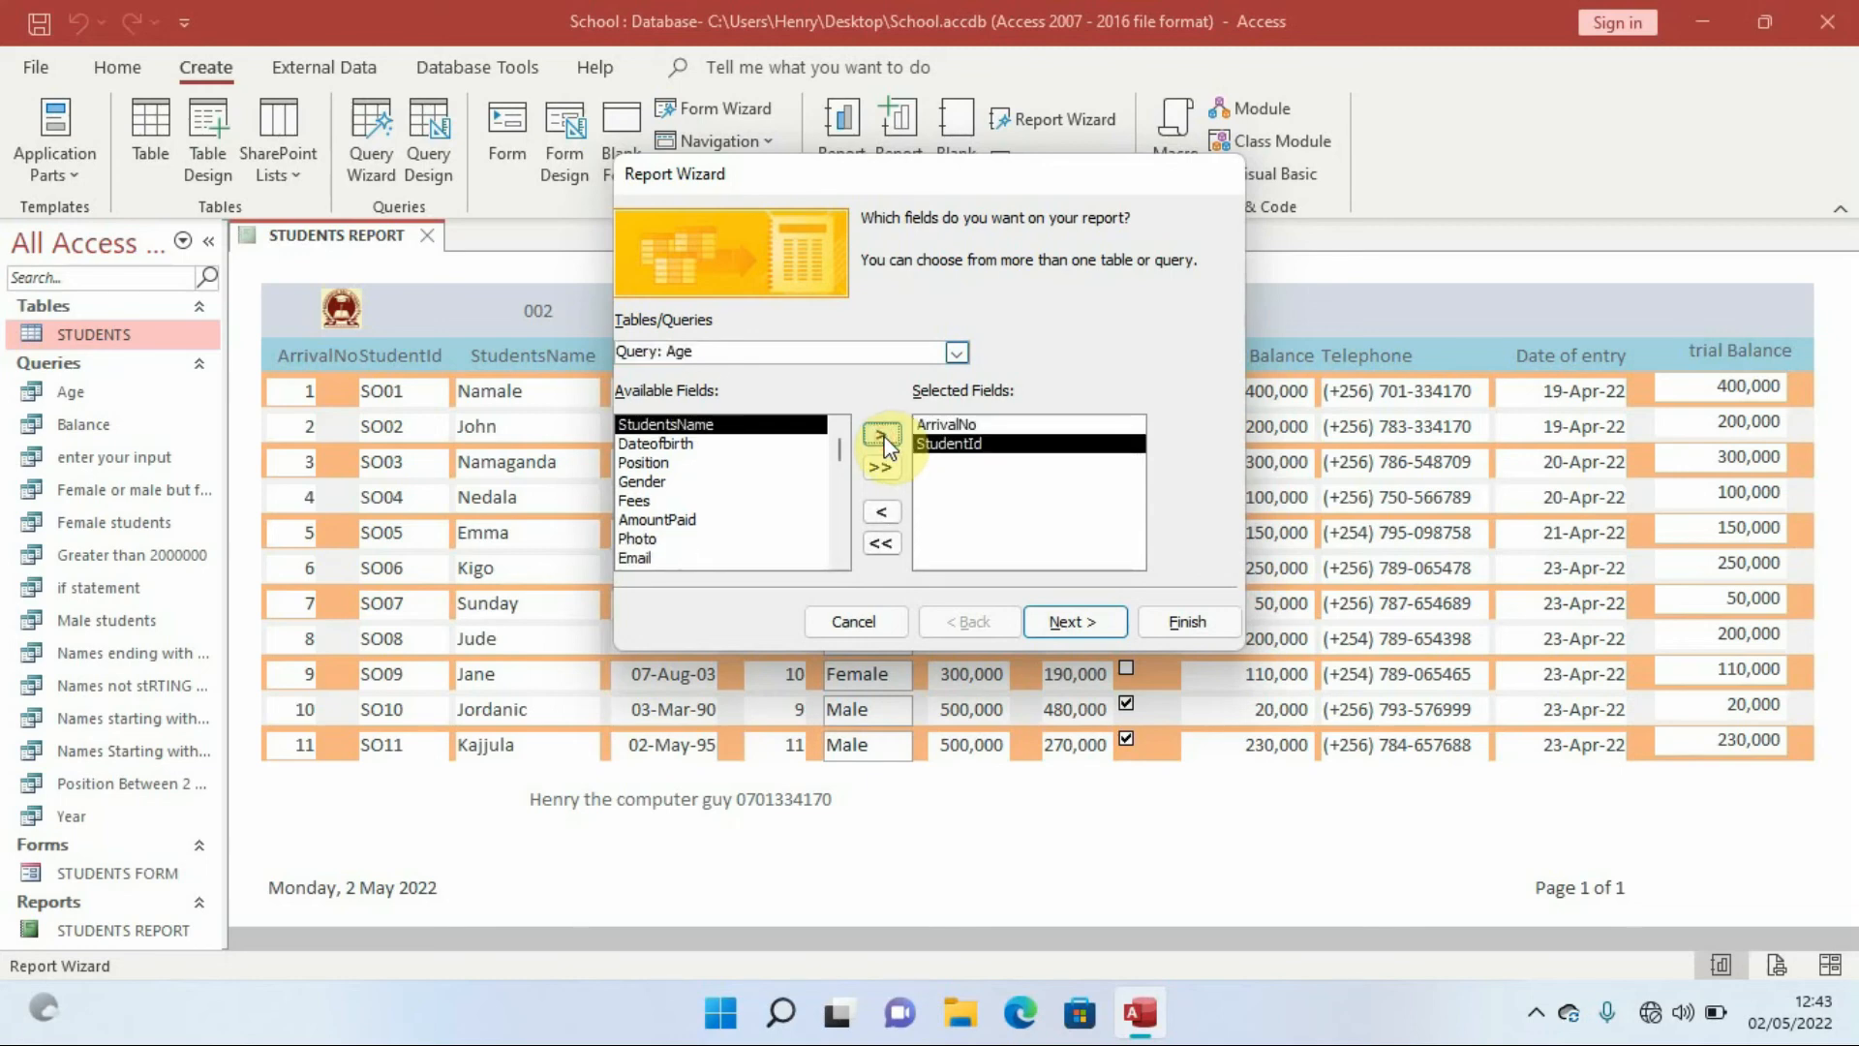
{"action": "left_click", "coordinate": [884, 439]}
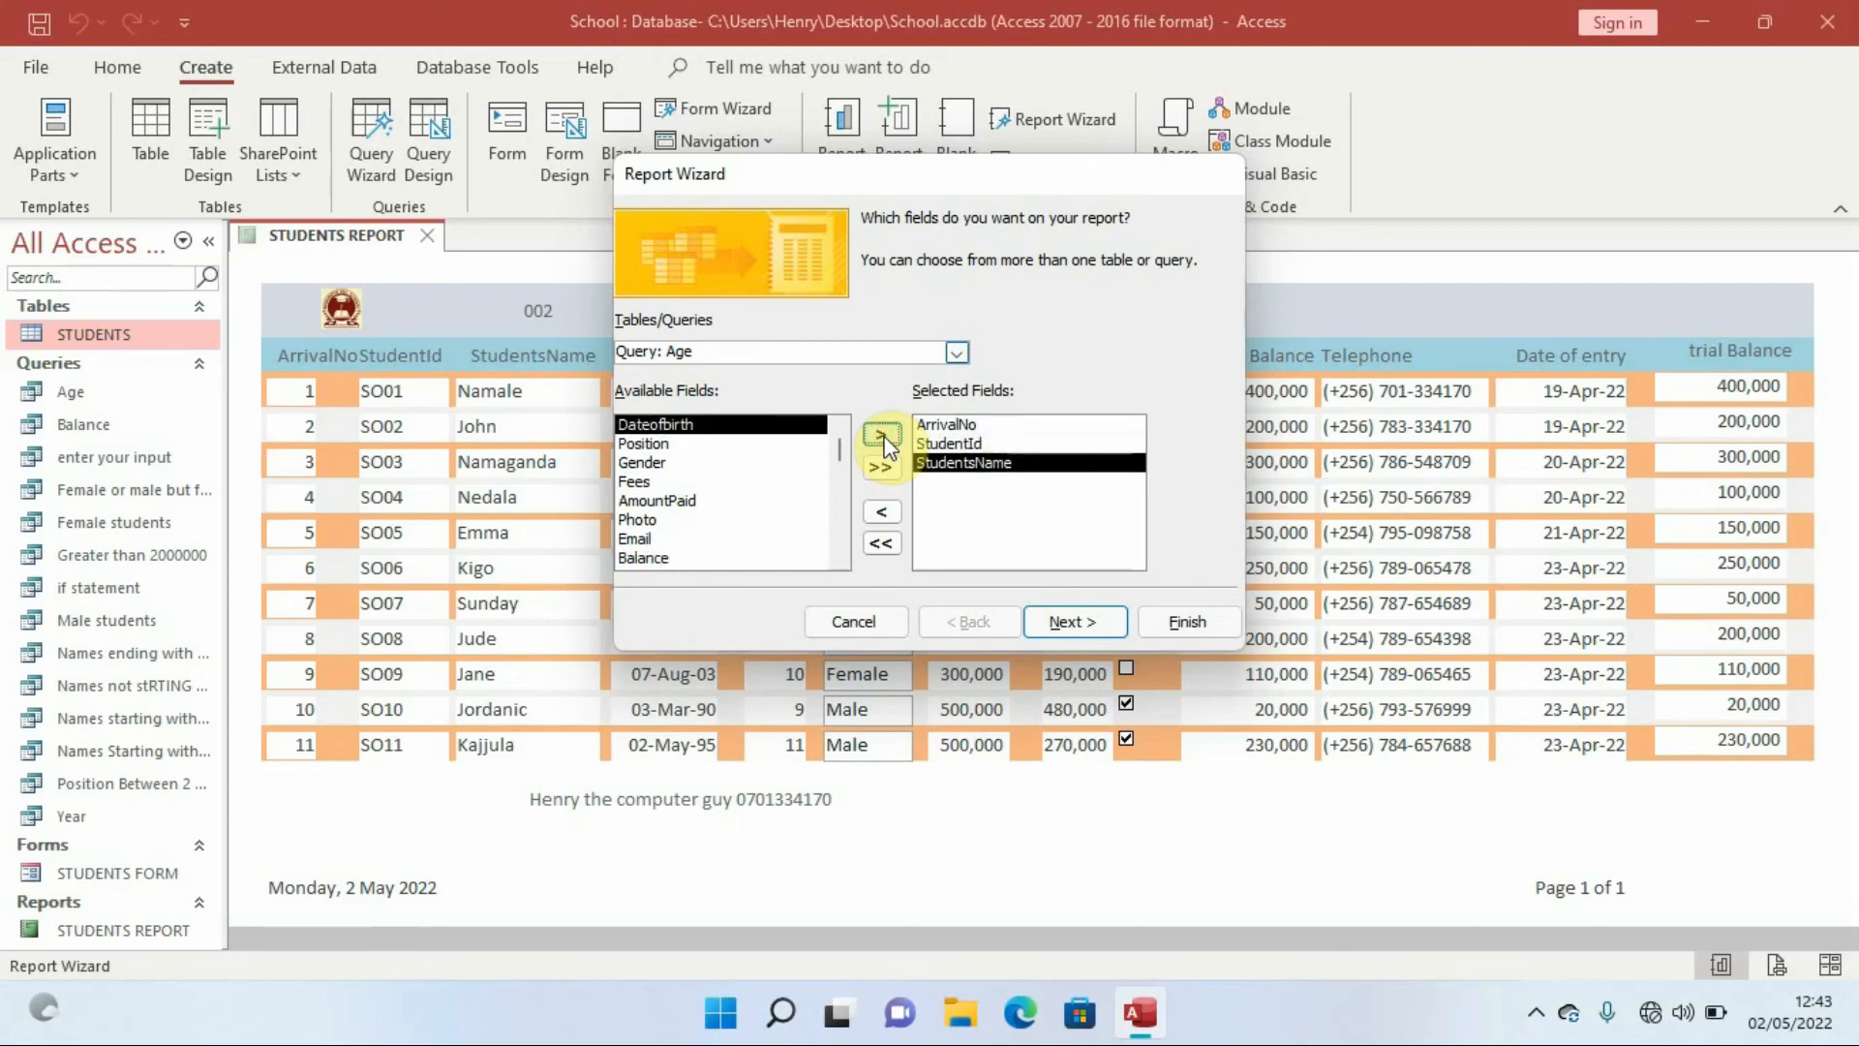
{"action": "left_click", "coordinate": [884, 438]}
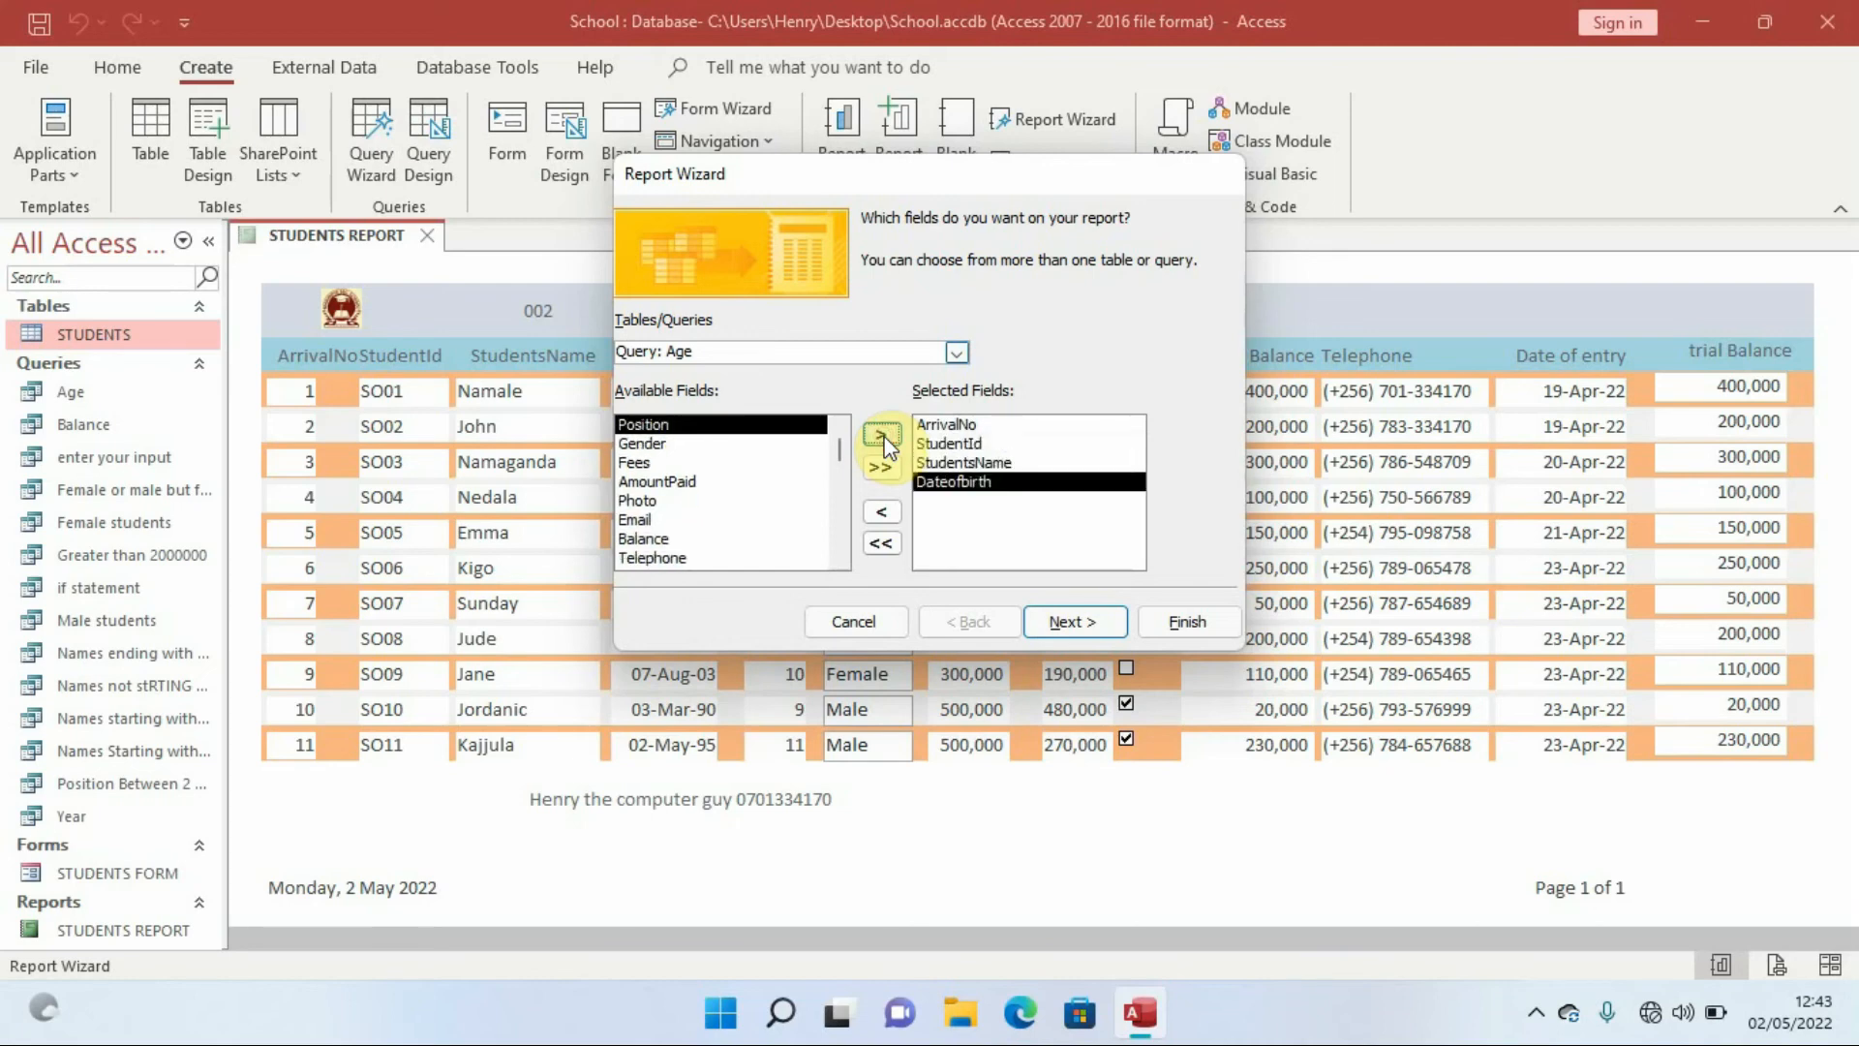
{"action": "left_click", "coordinate": [883, 439]}
{"action": "left_click", "coordinate": [883, 438]}
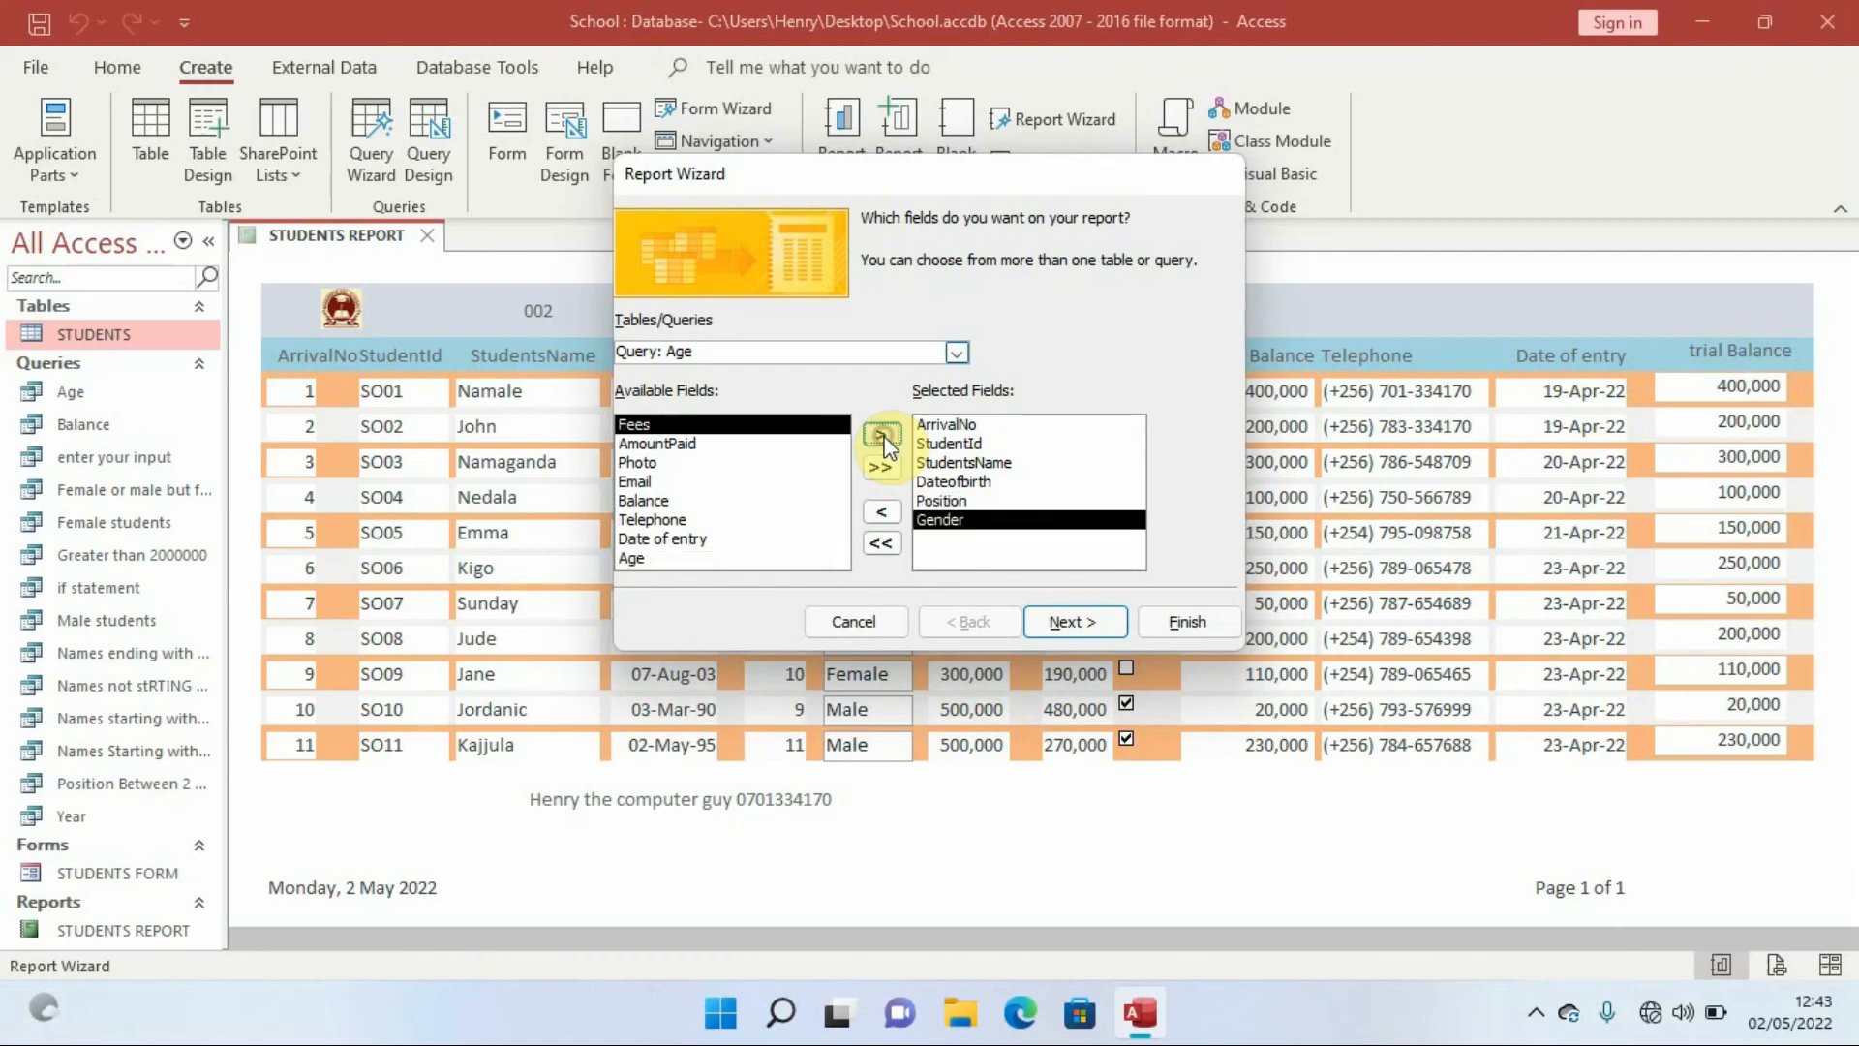
{"action": "left_click", "coordinate": [883, 438]}
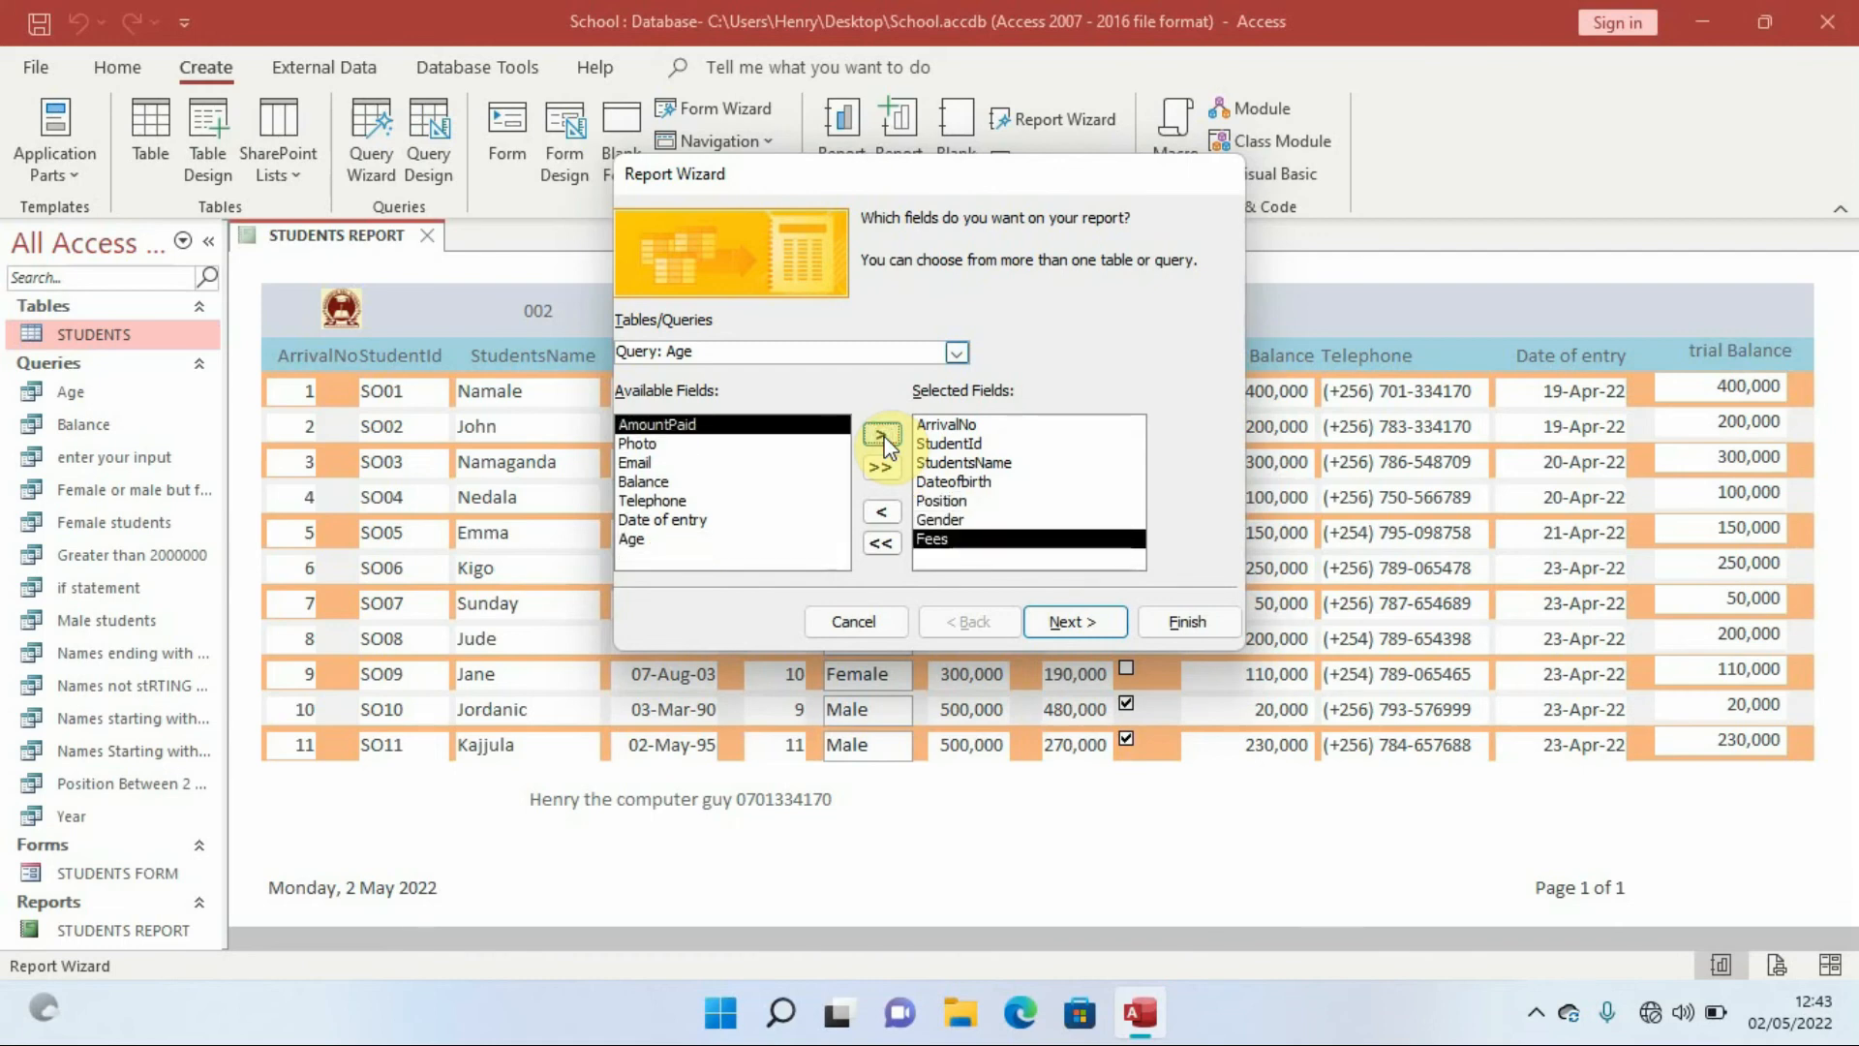
{"action": "left_click", "coordinate": [883, 439]}
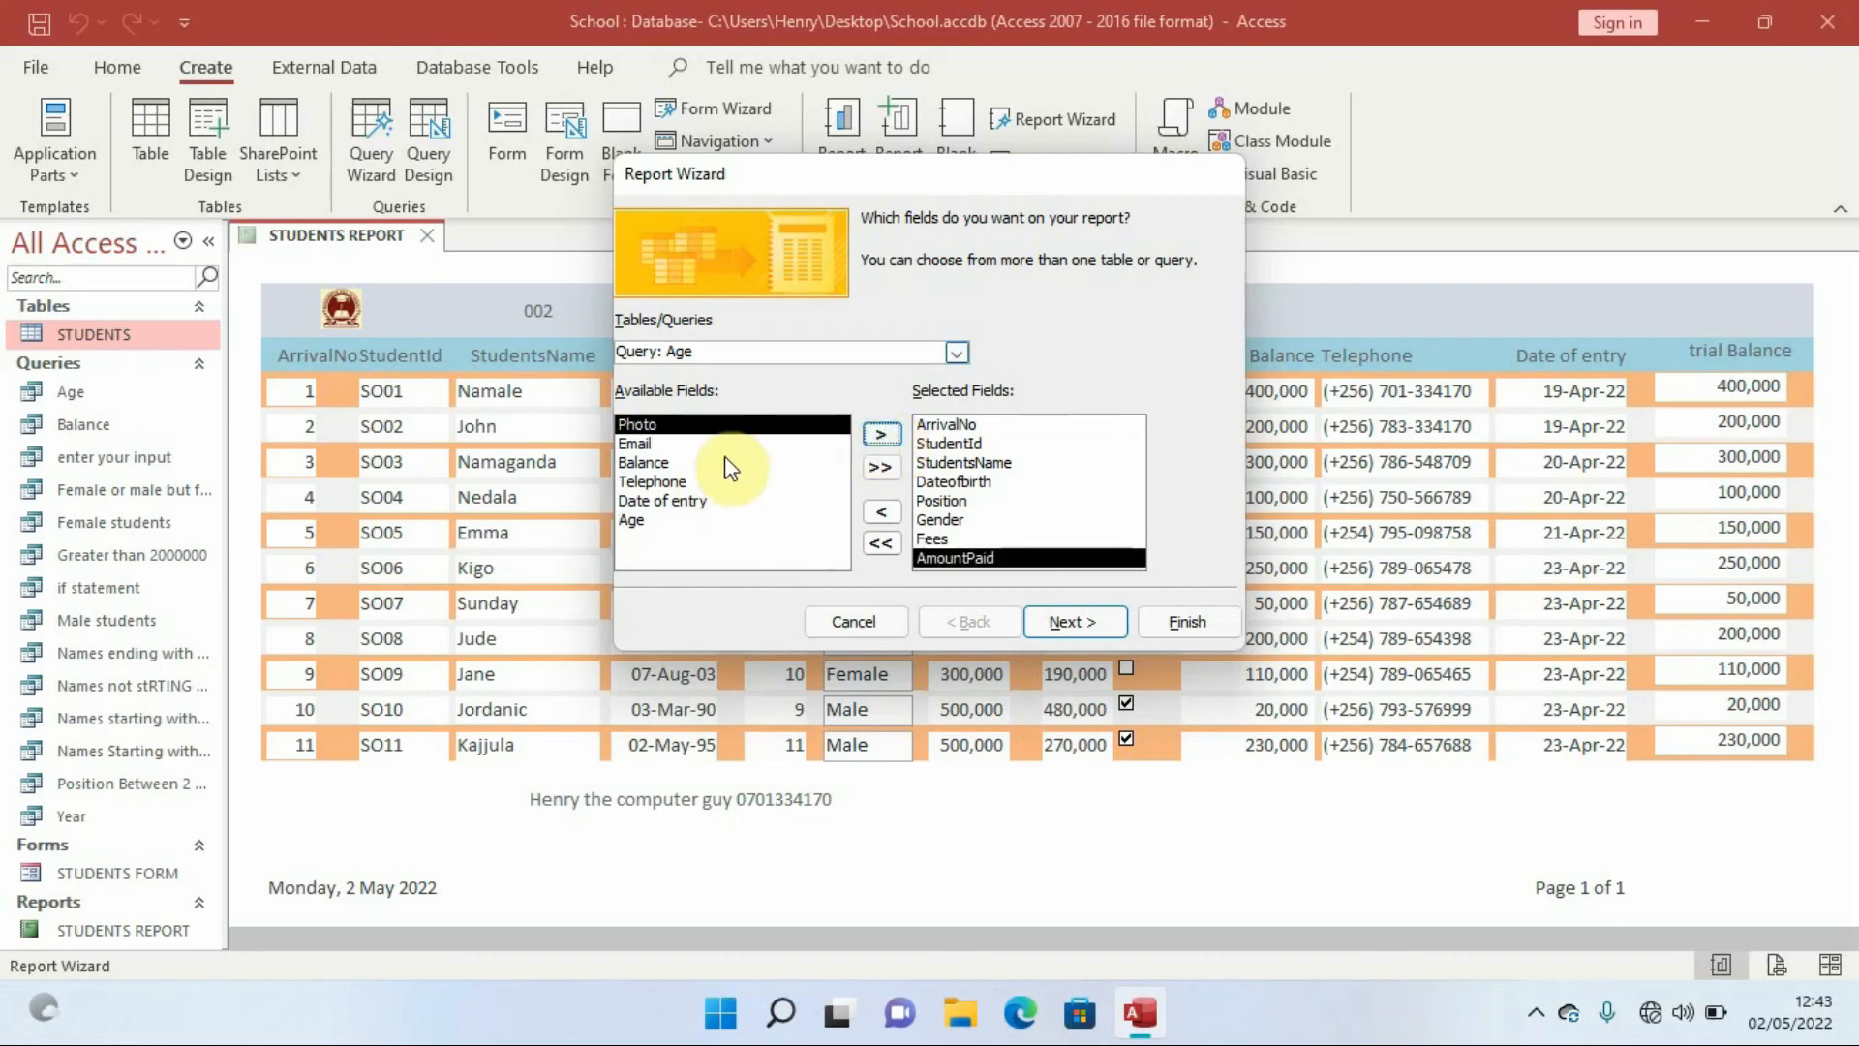
- Add the Balance, Telephone, Date of entry and Age fields to the report, and accept the field selection
{"action": "left_click", "coordinate": [654, 523]}
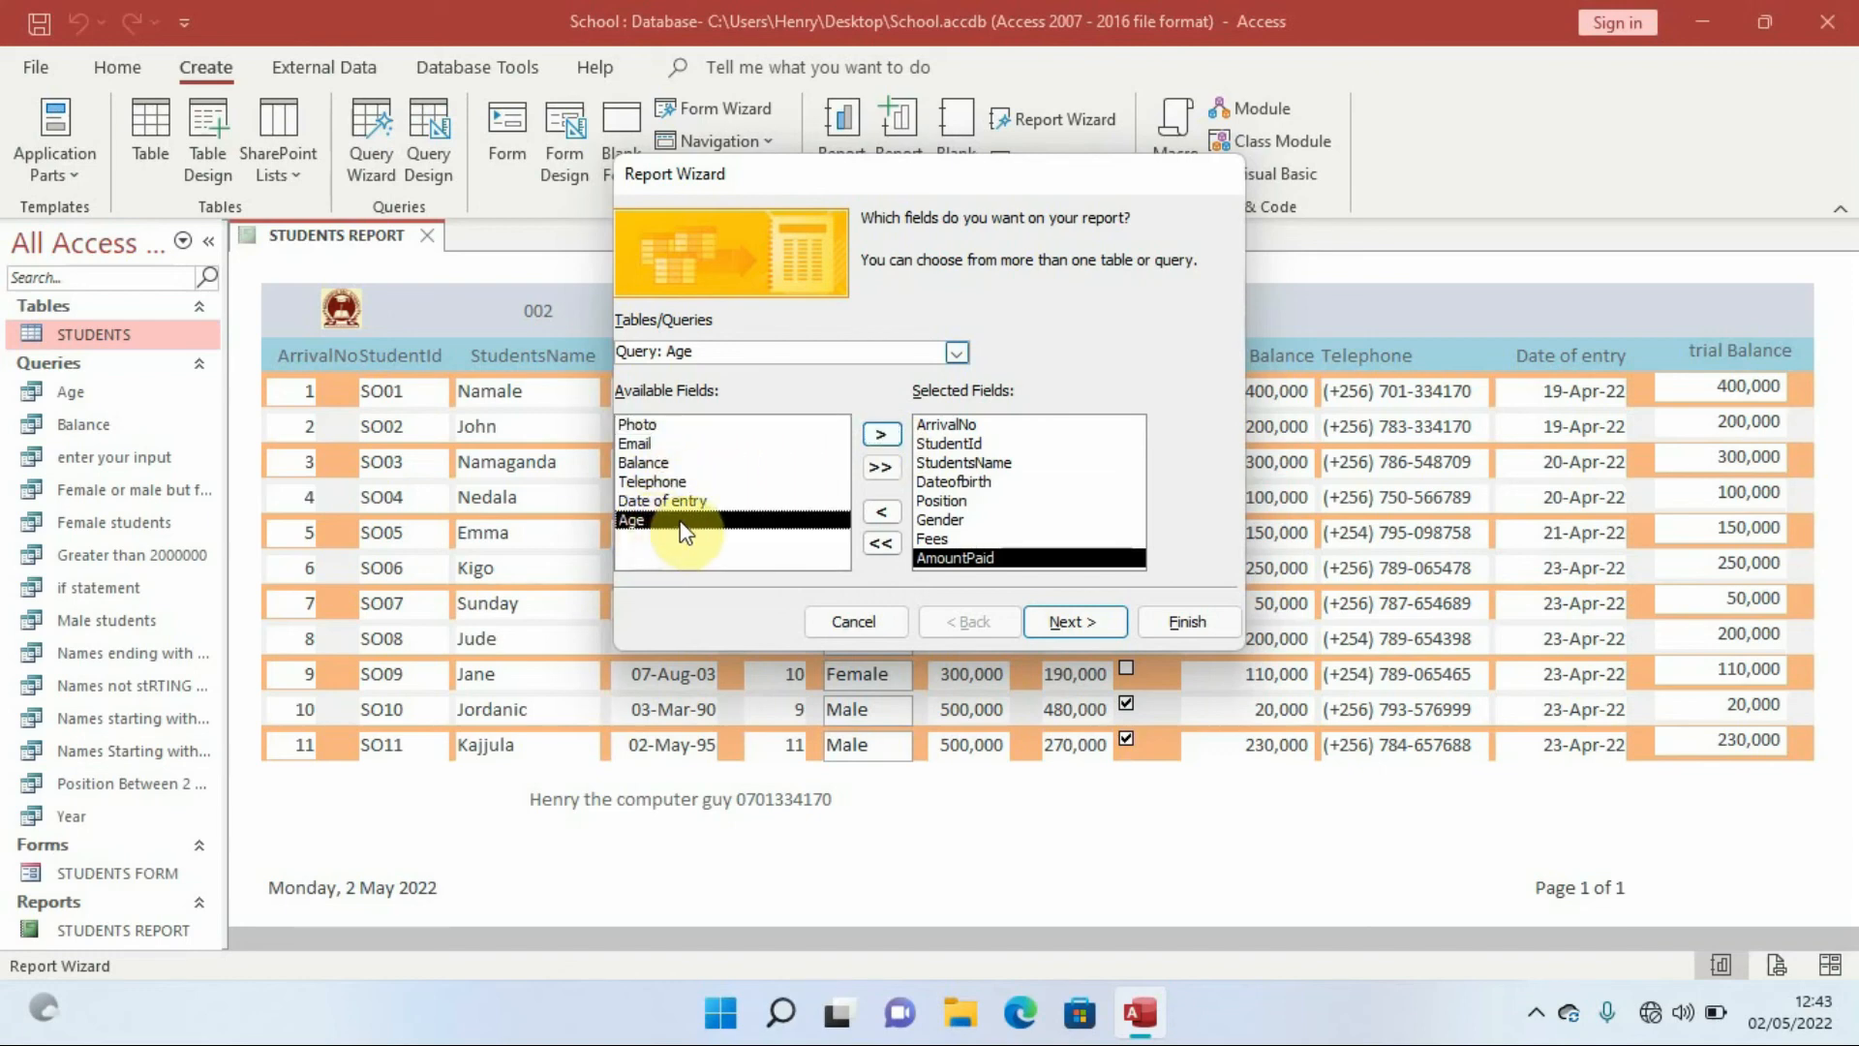
{"action": "left_click", "coordinate": [647, 463]}
{"action": "left_click", "coordinate": [882, 435]}
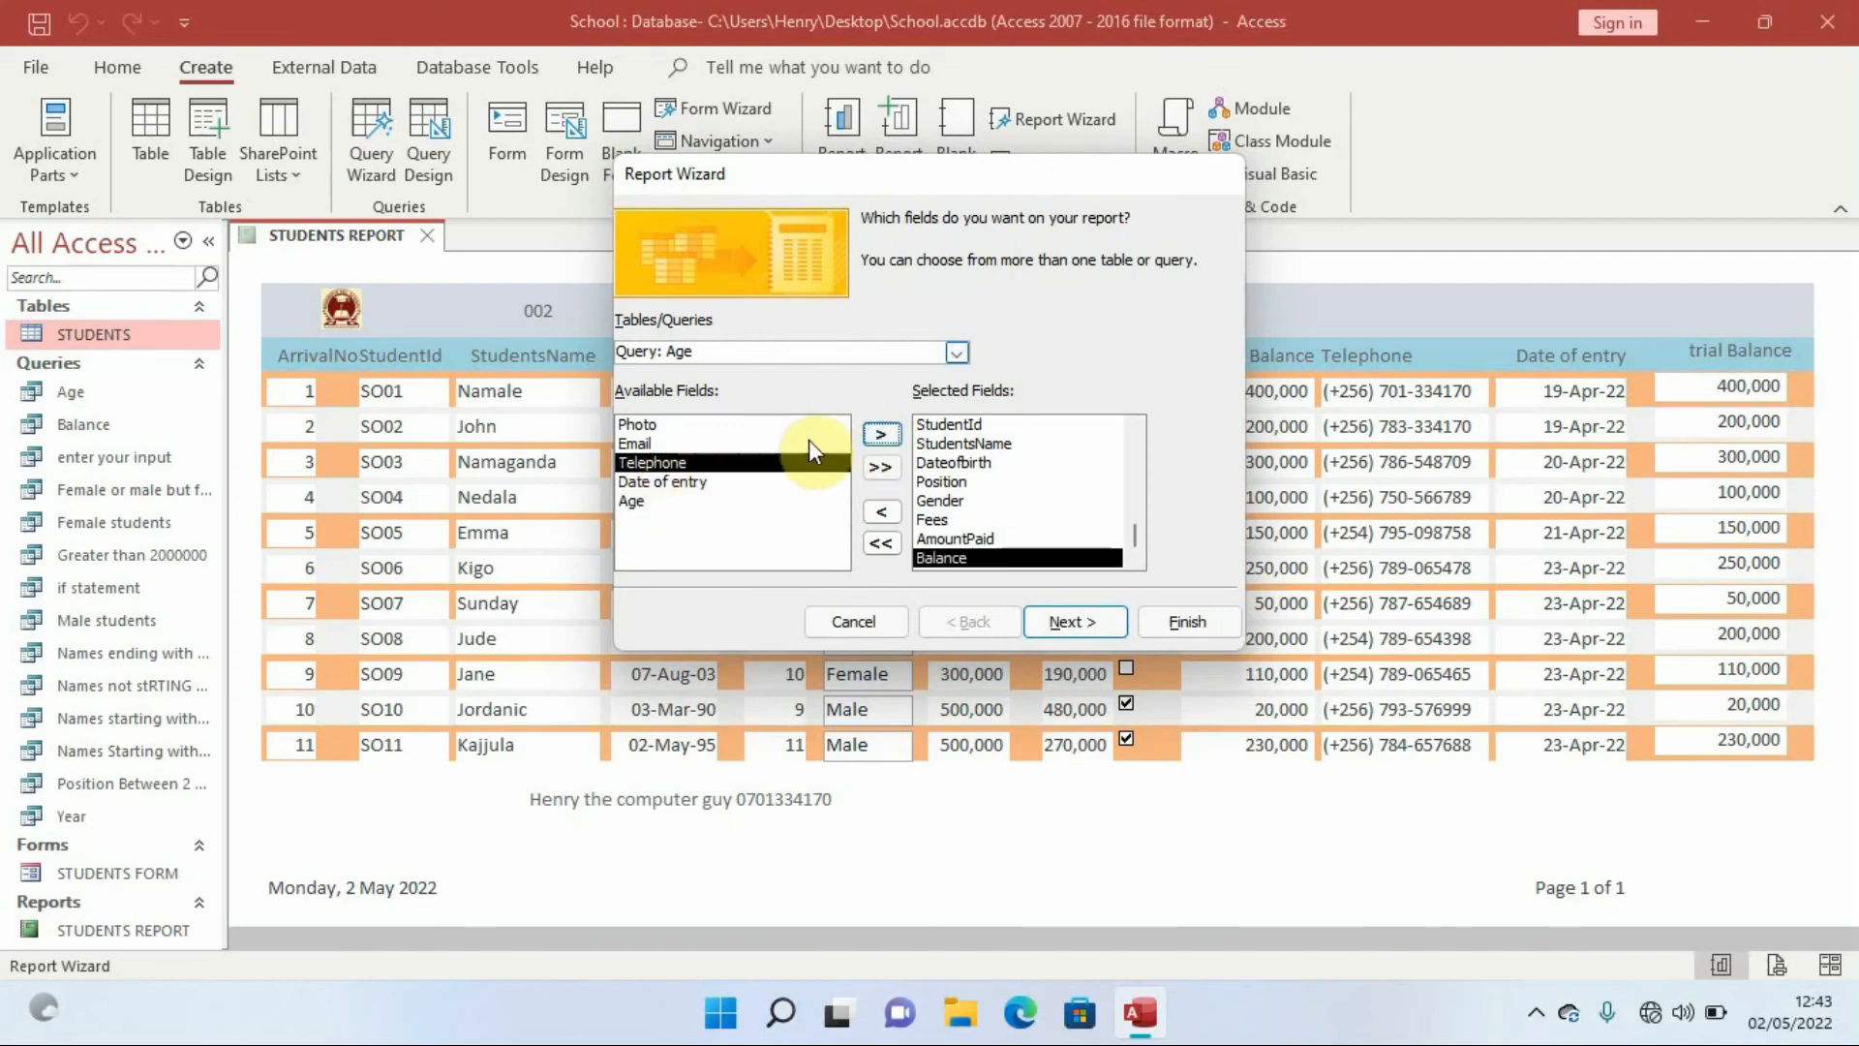
{"action": "left_click", "coordinate": [871, 438]}
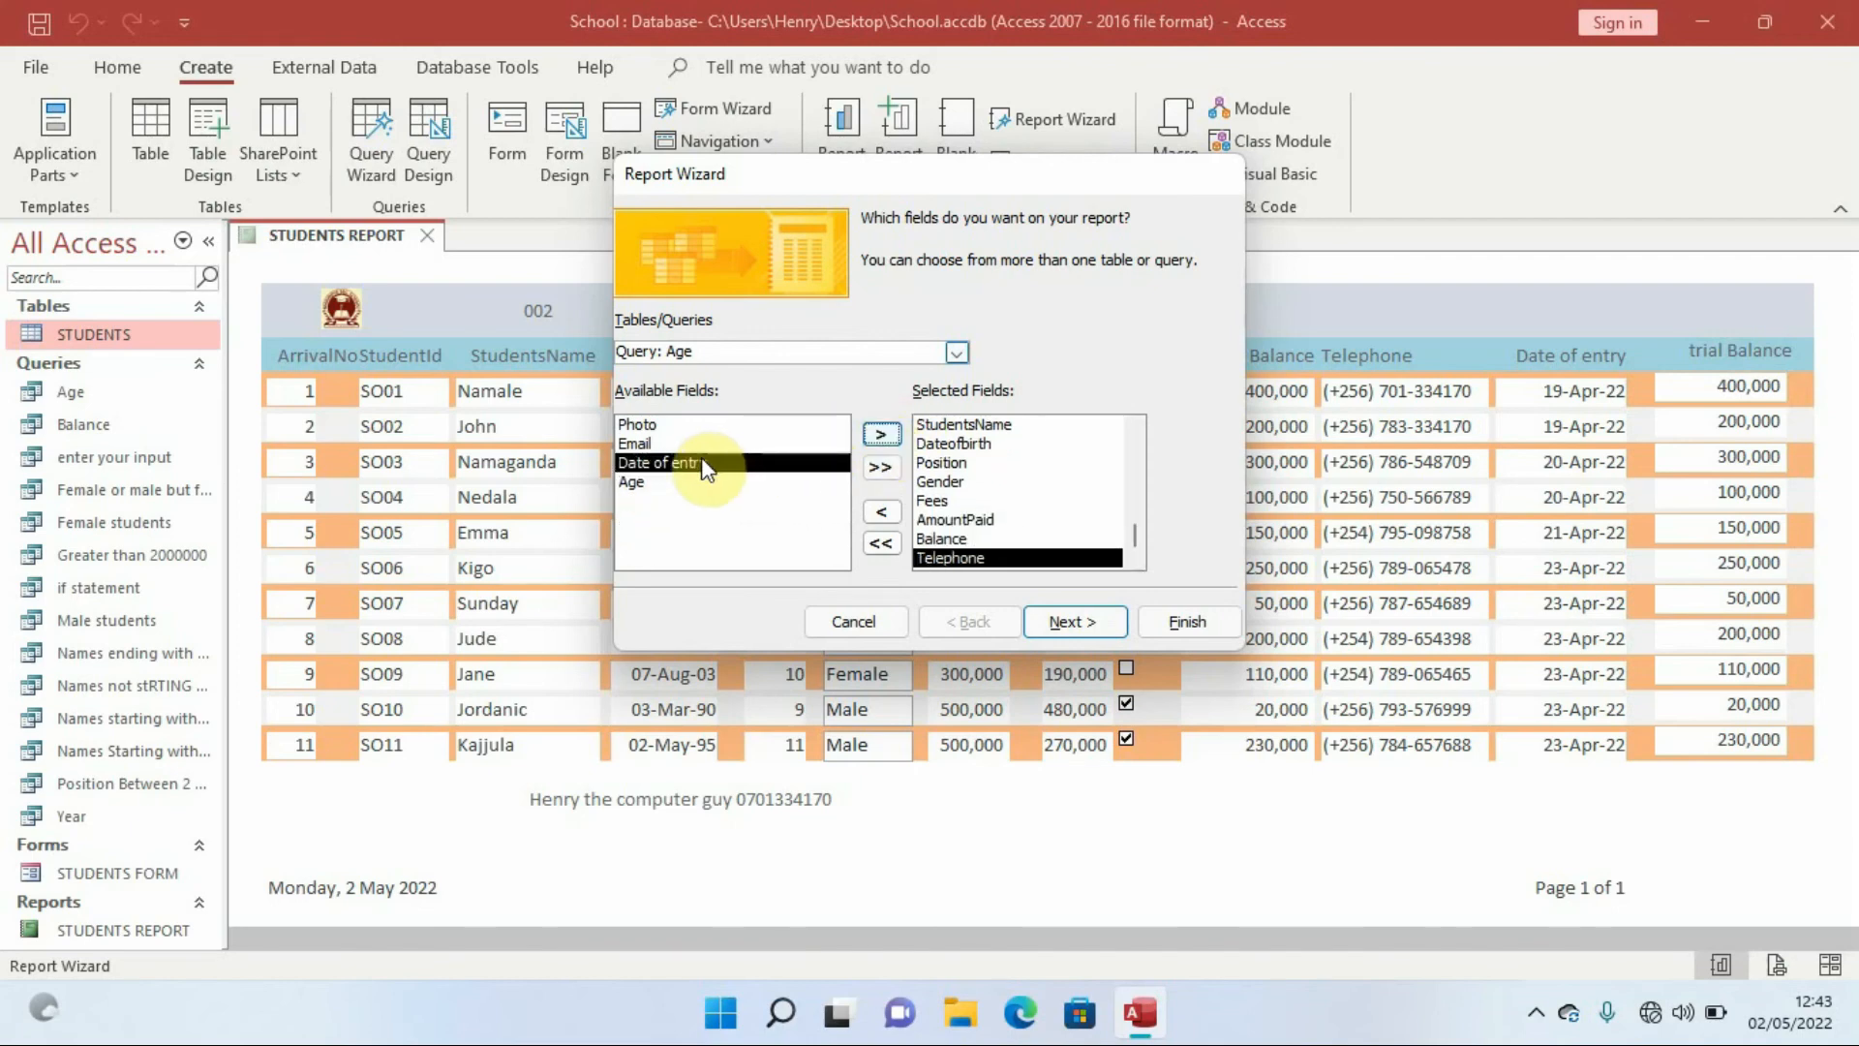
{"action": "left_click", "coordinate": [872, 435]}
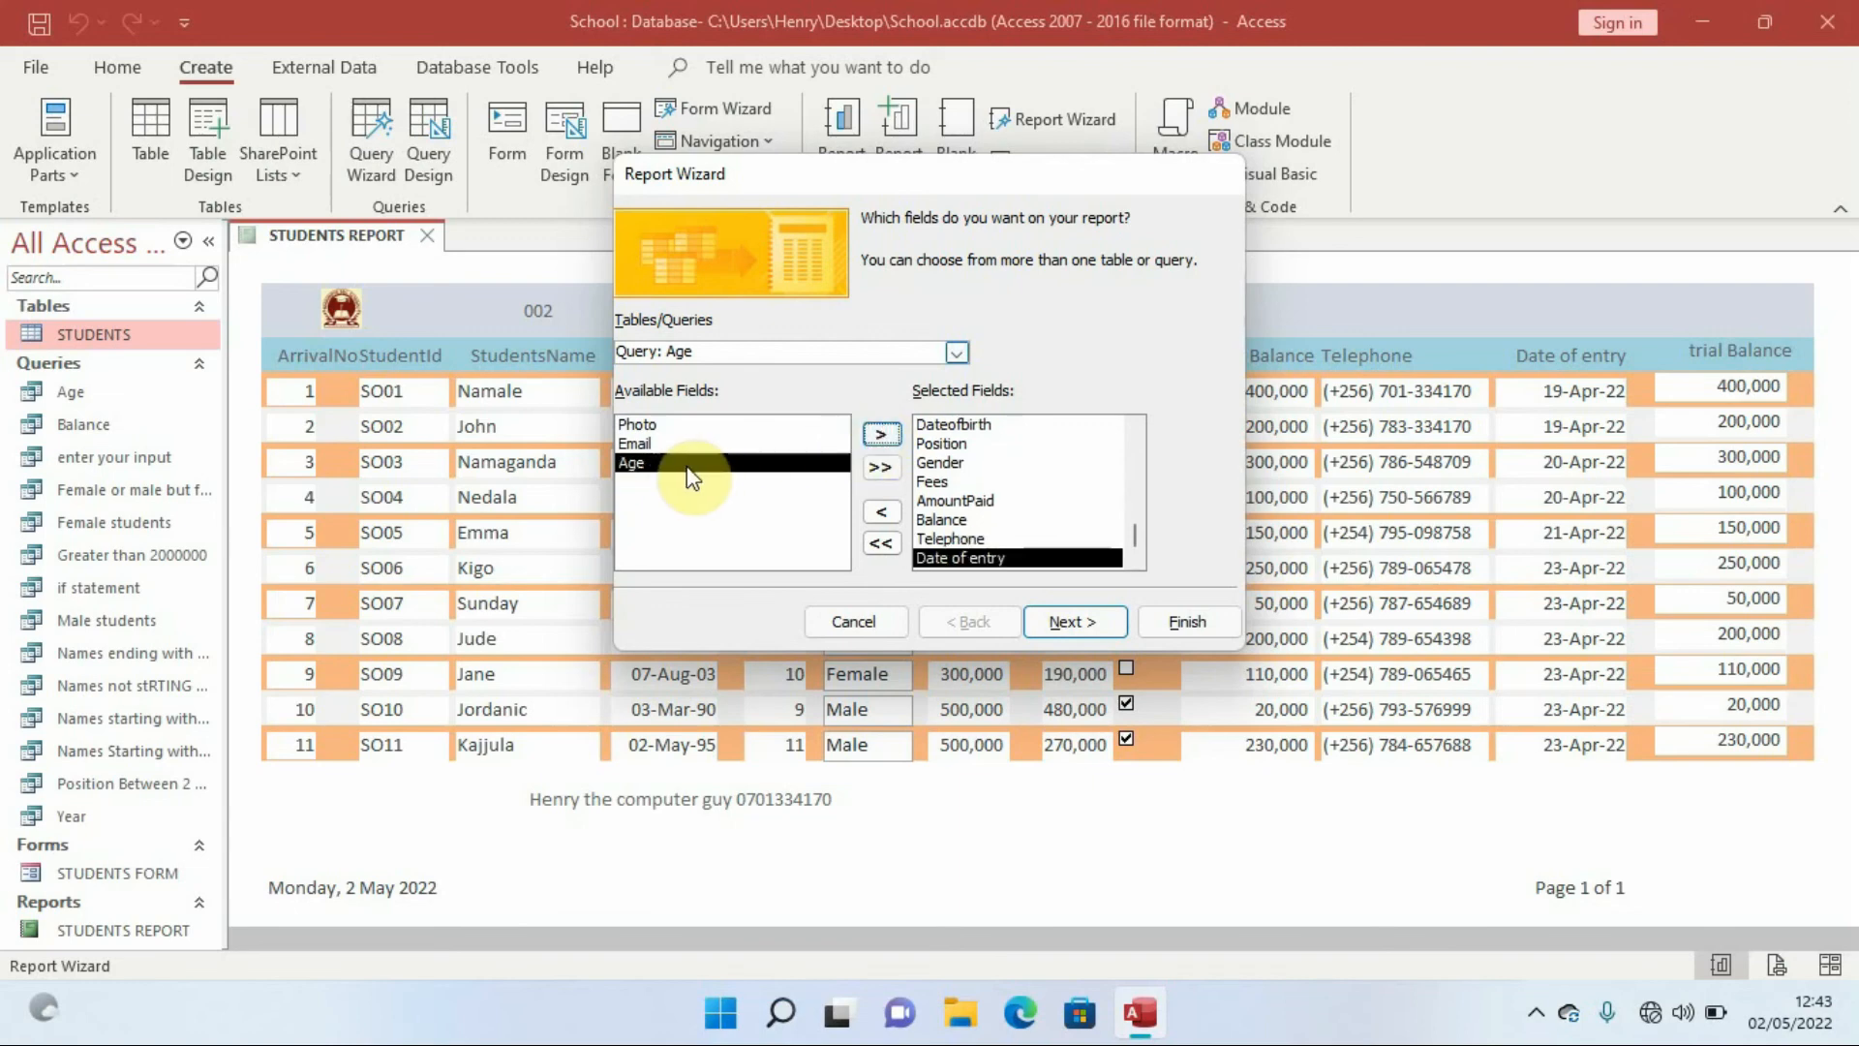
{"action": "left_click", "coordinate": [879, 436]}
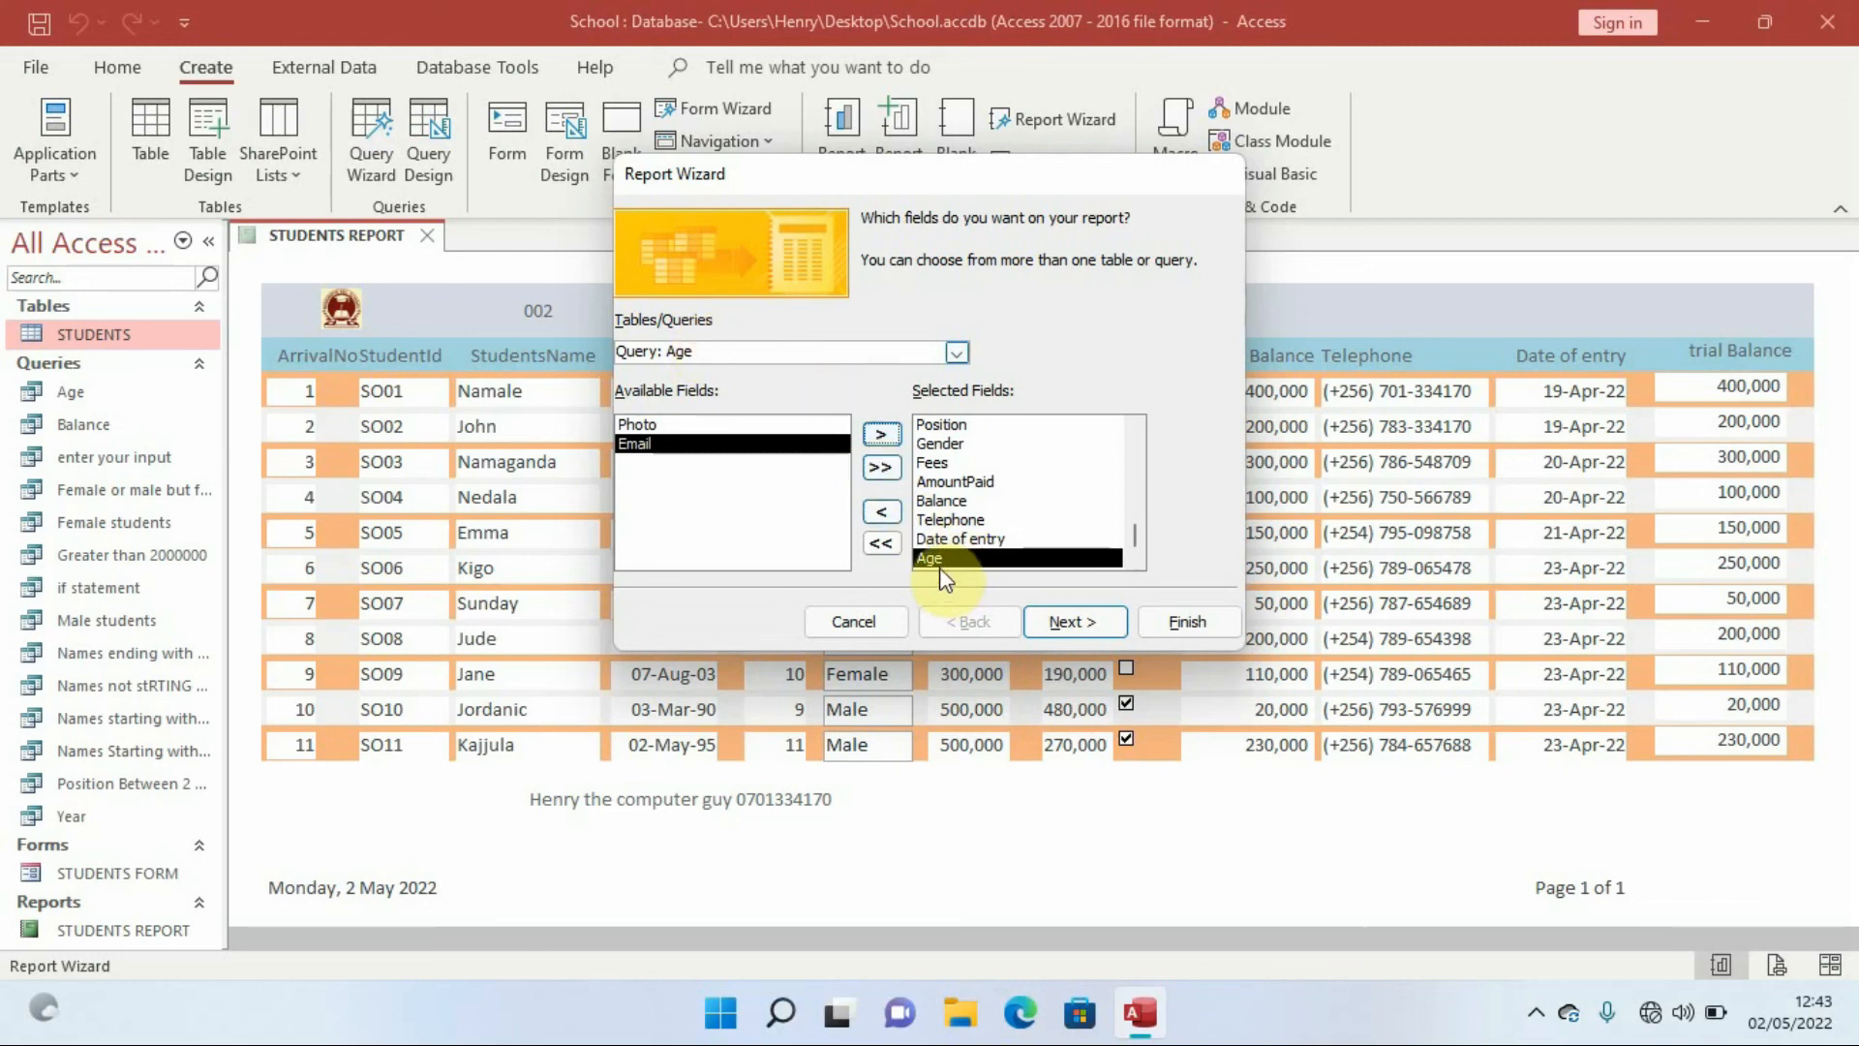
{"action": "left_click", "coordinate": [1079, 625]}
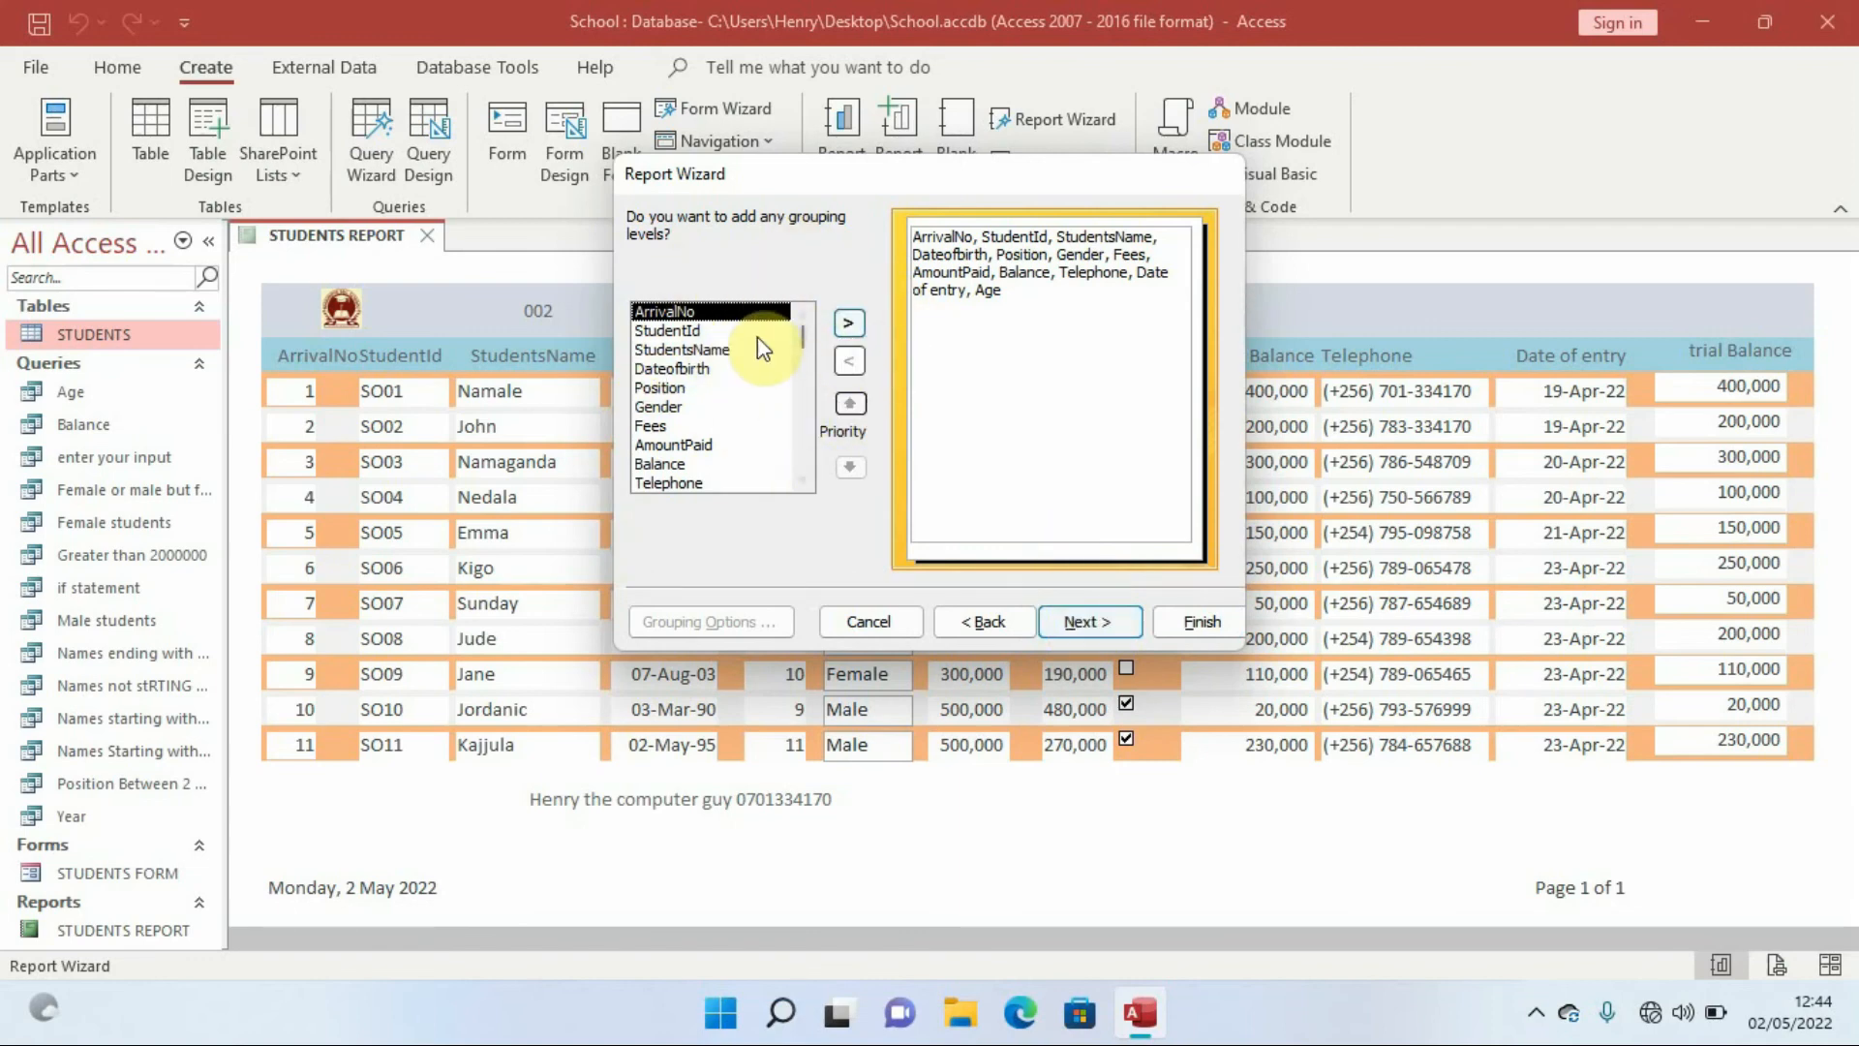
- Leave grouping and sorting unset, and lay the report out as Justified in Landscape orientation
{"action": "left_click", "coordinate": [1096, 622]}
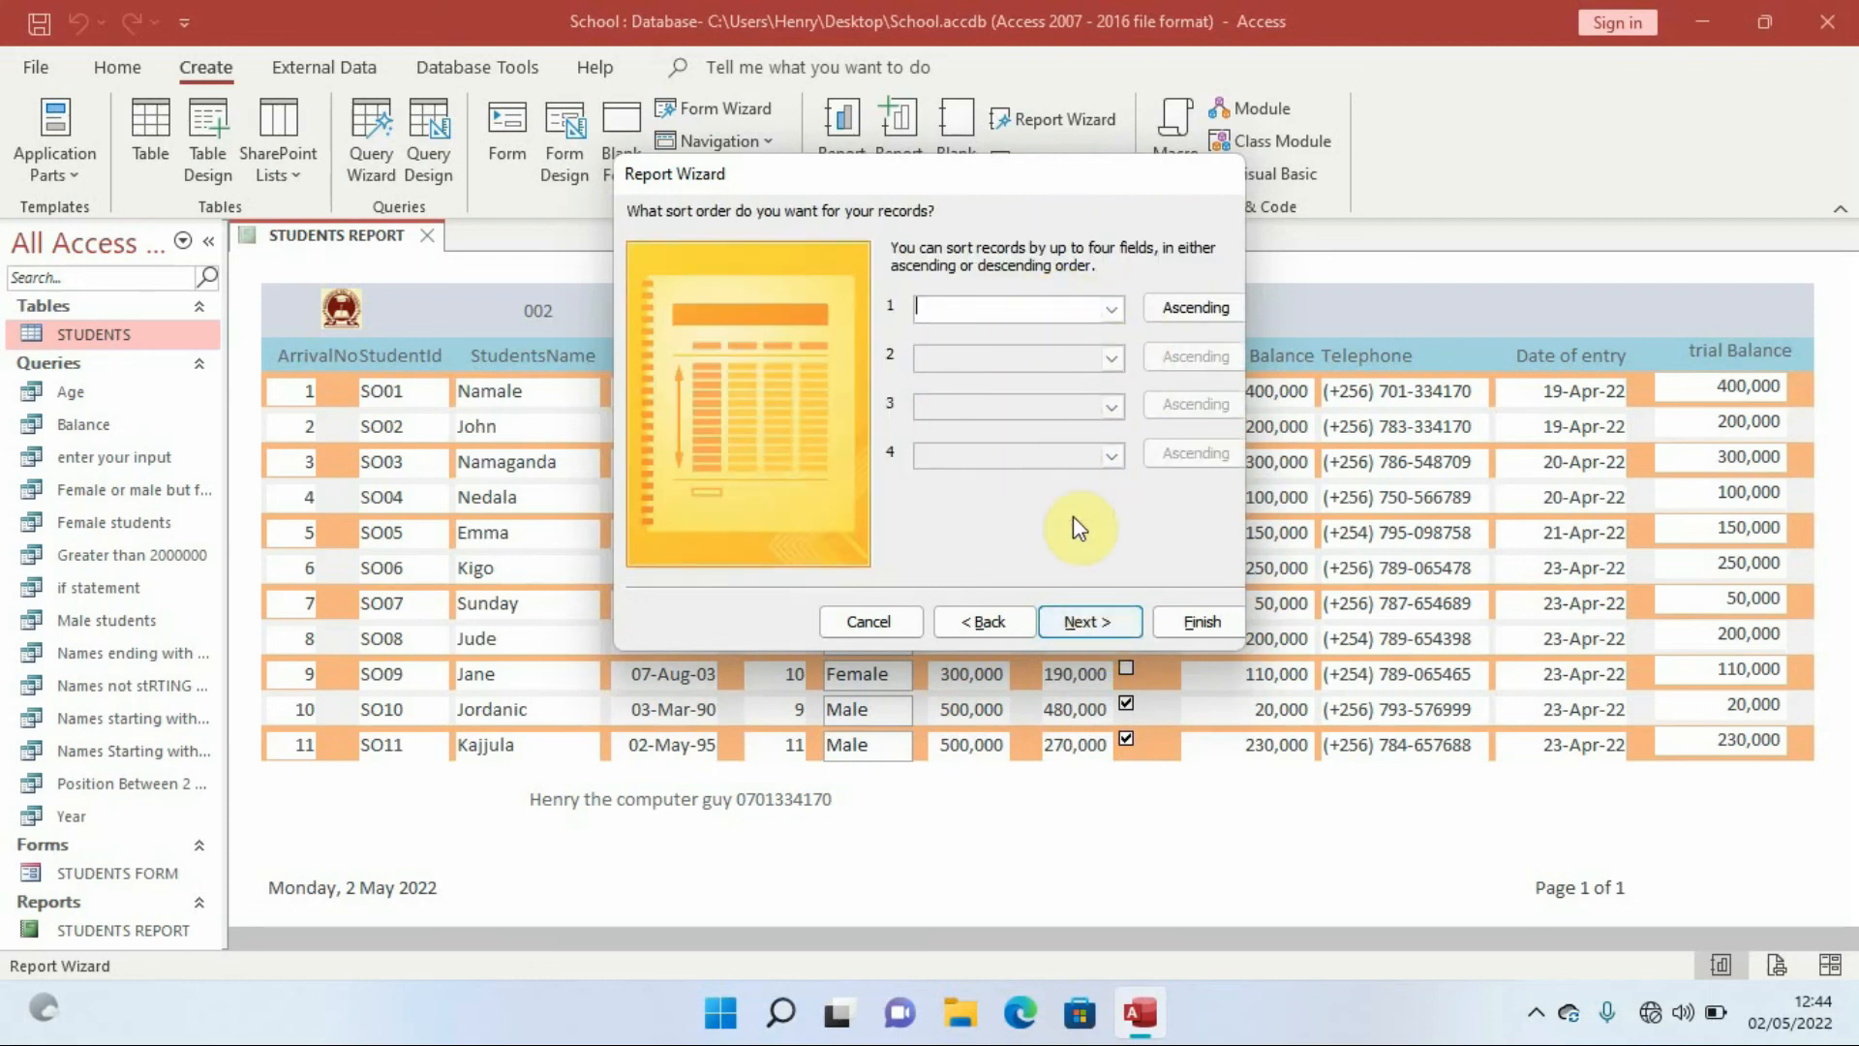
{"action": "left_click", "coordinate": [1086, 615]}
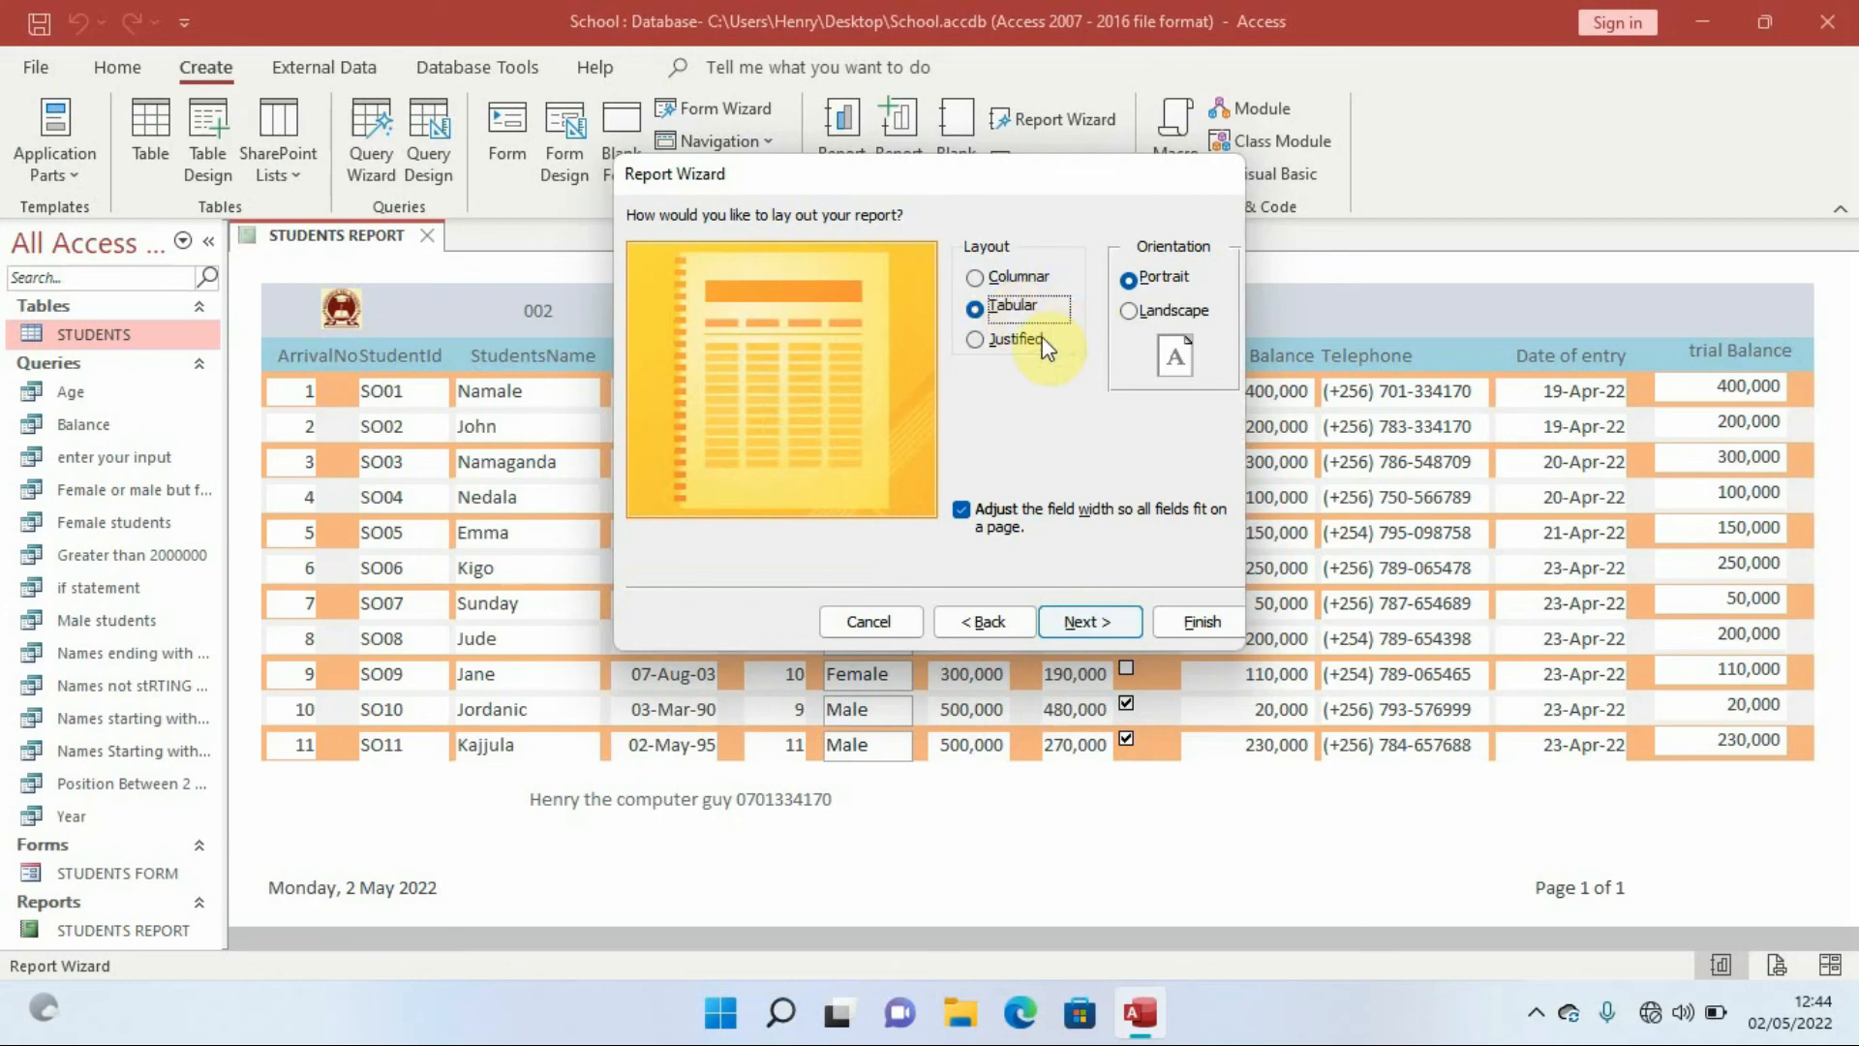
{"action": "left_click", "coordinate": [1014, 344]}
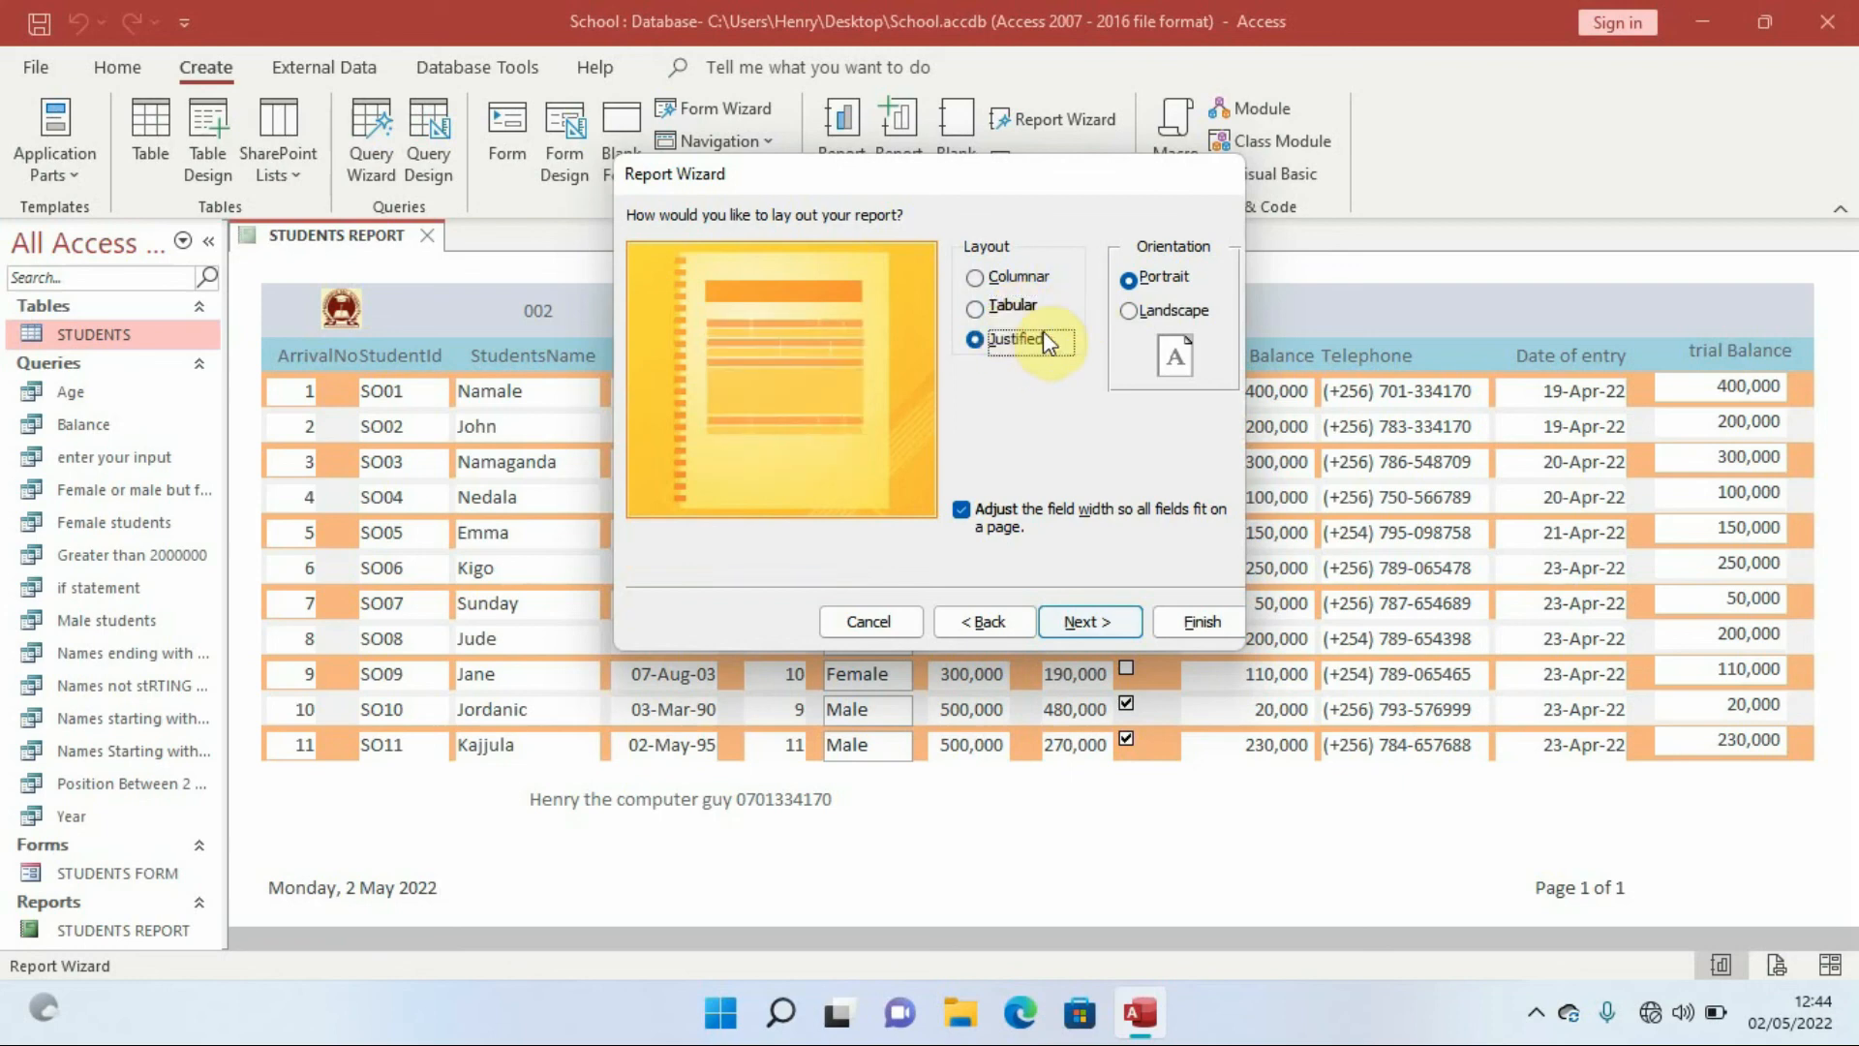
{"action": "left_click", "coordinate": [1138, 317]}
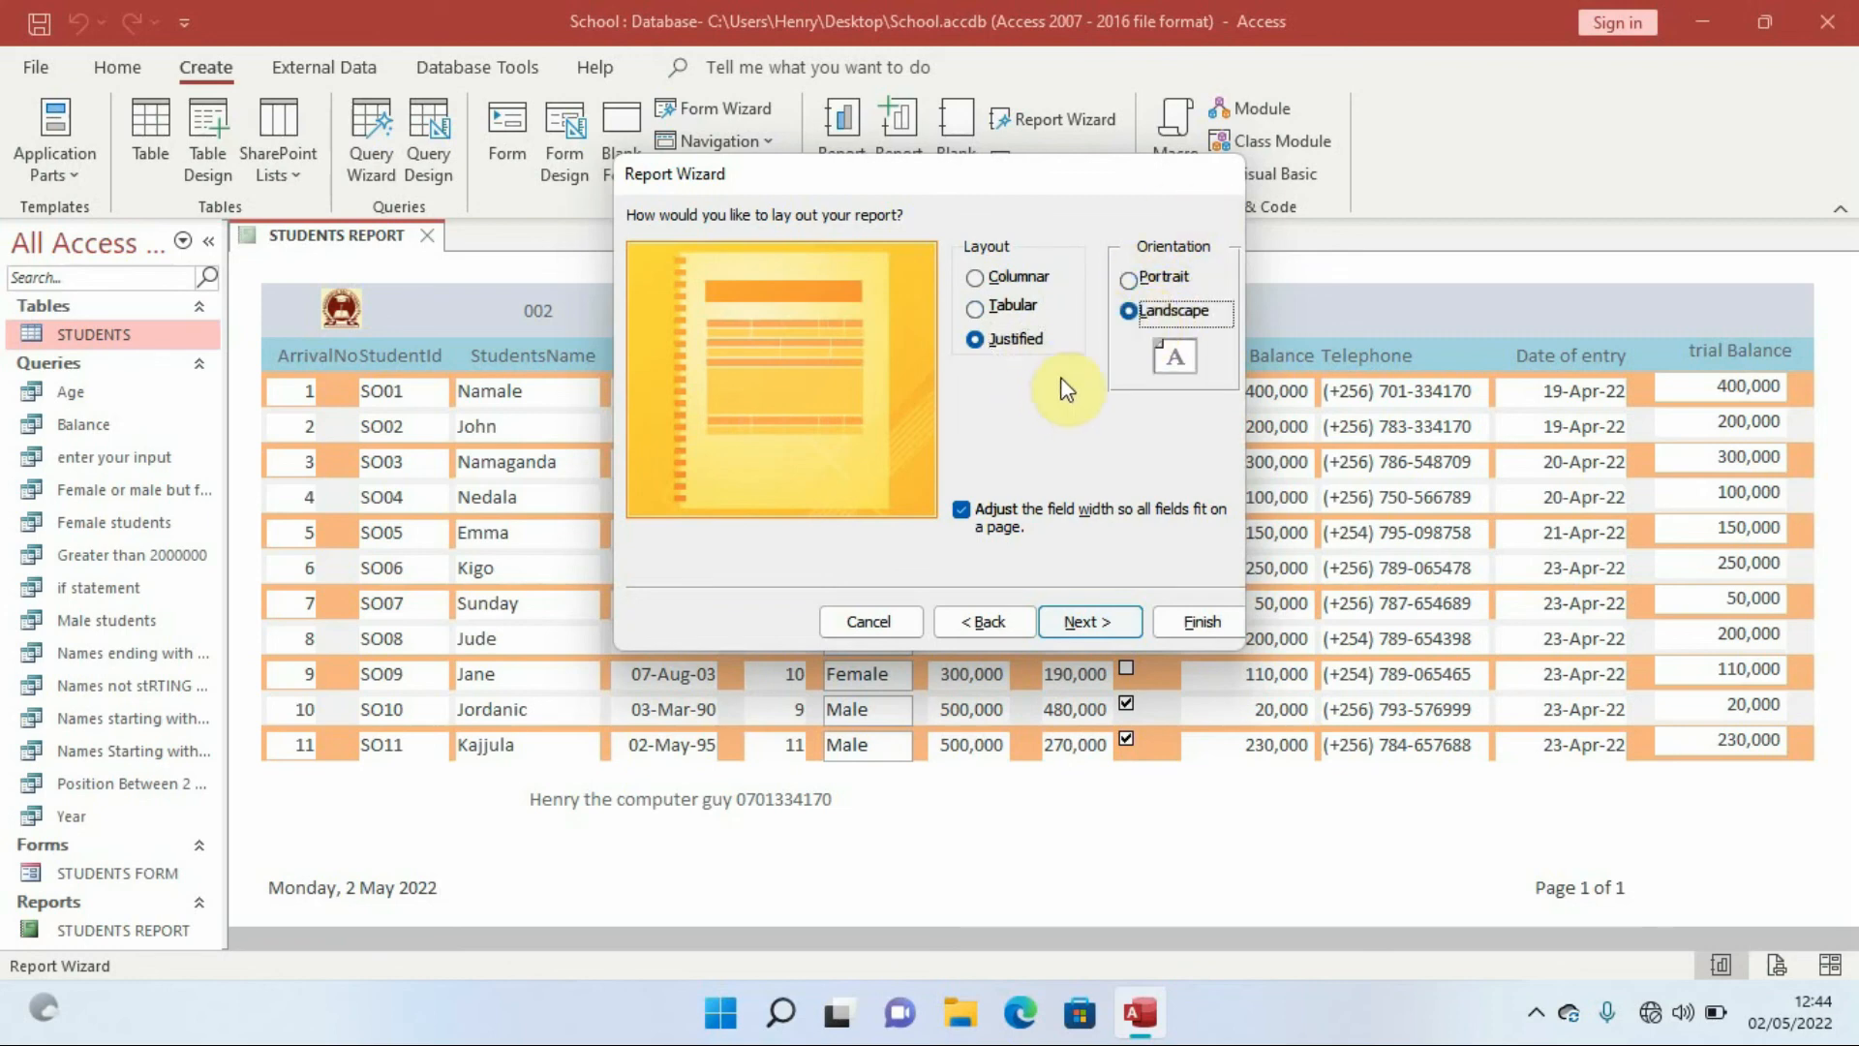
{"action": "left_click", "coordinate": [1088, 621]}
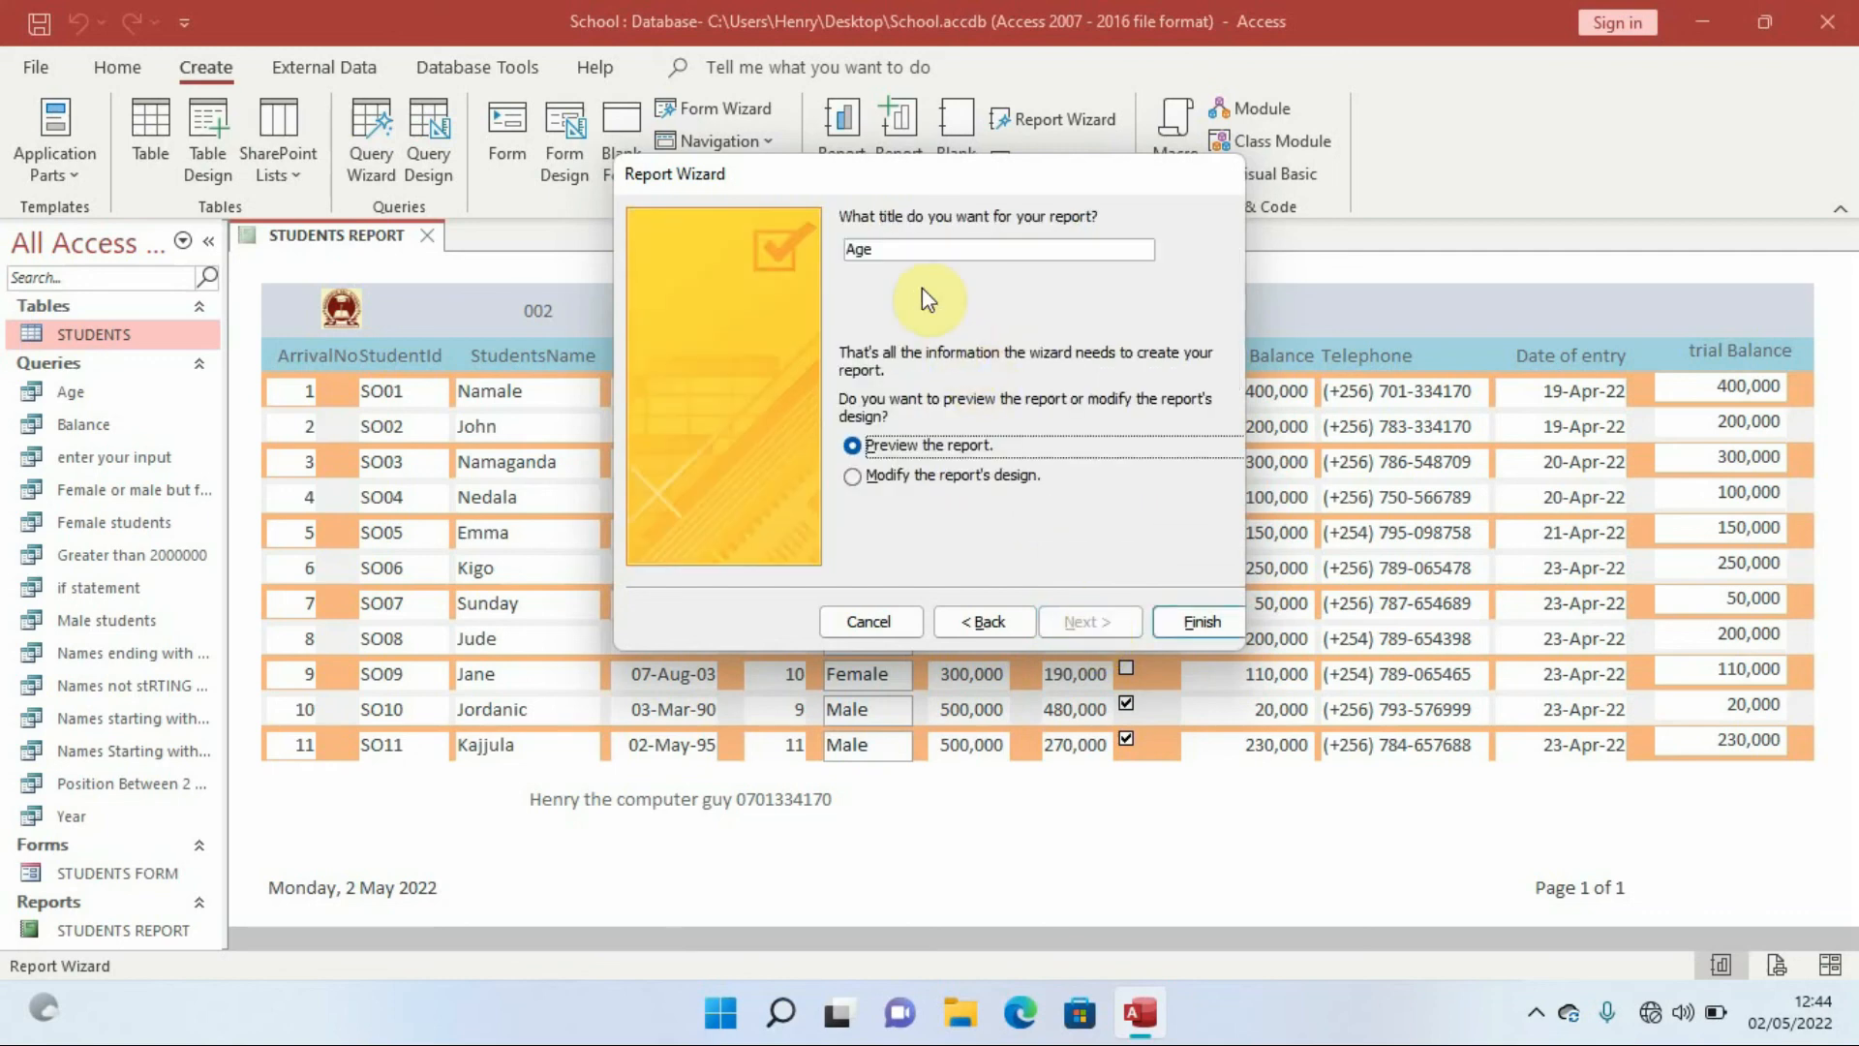
- Title the report Age report and finish the wizard with the report opened for preview
{"action": "left_click", "coordinate": [889, 246]}
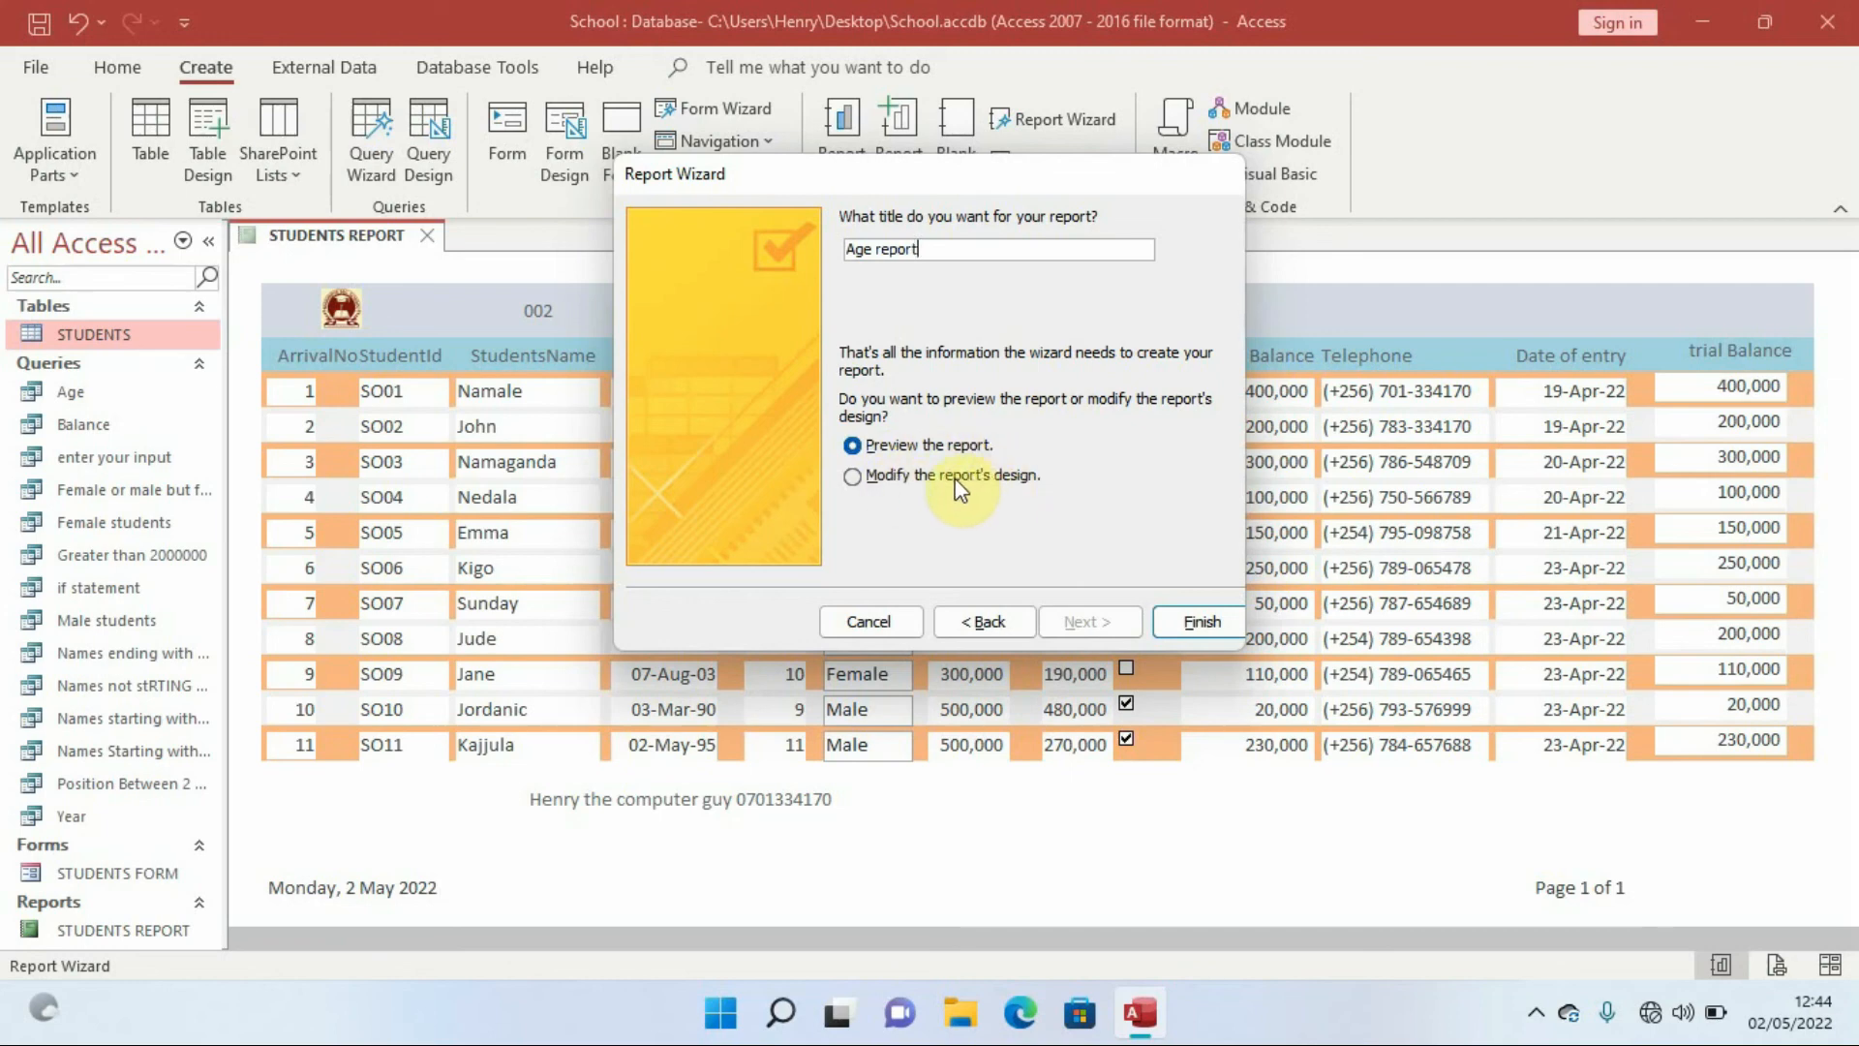
{"action": "left_click", "coordinate": [1198, 622]}
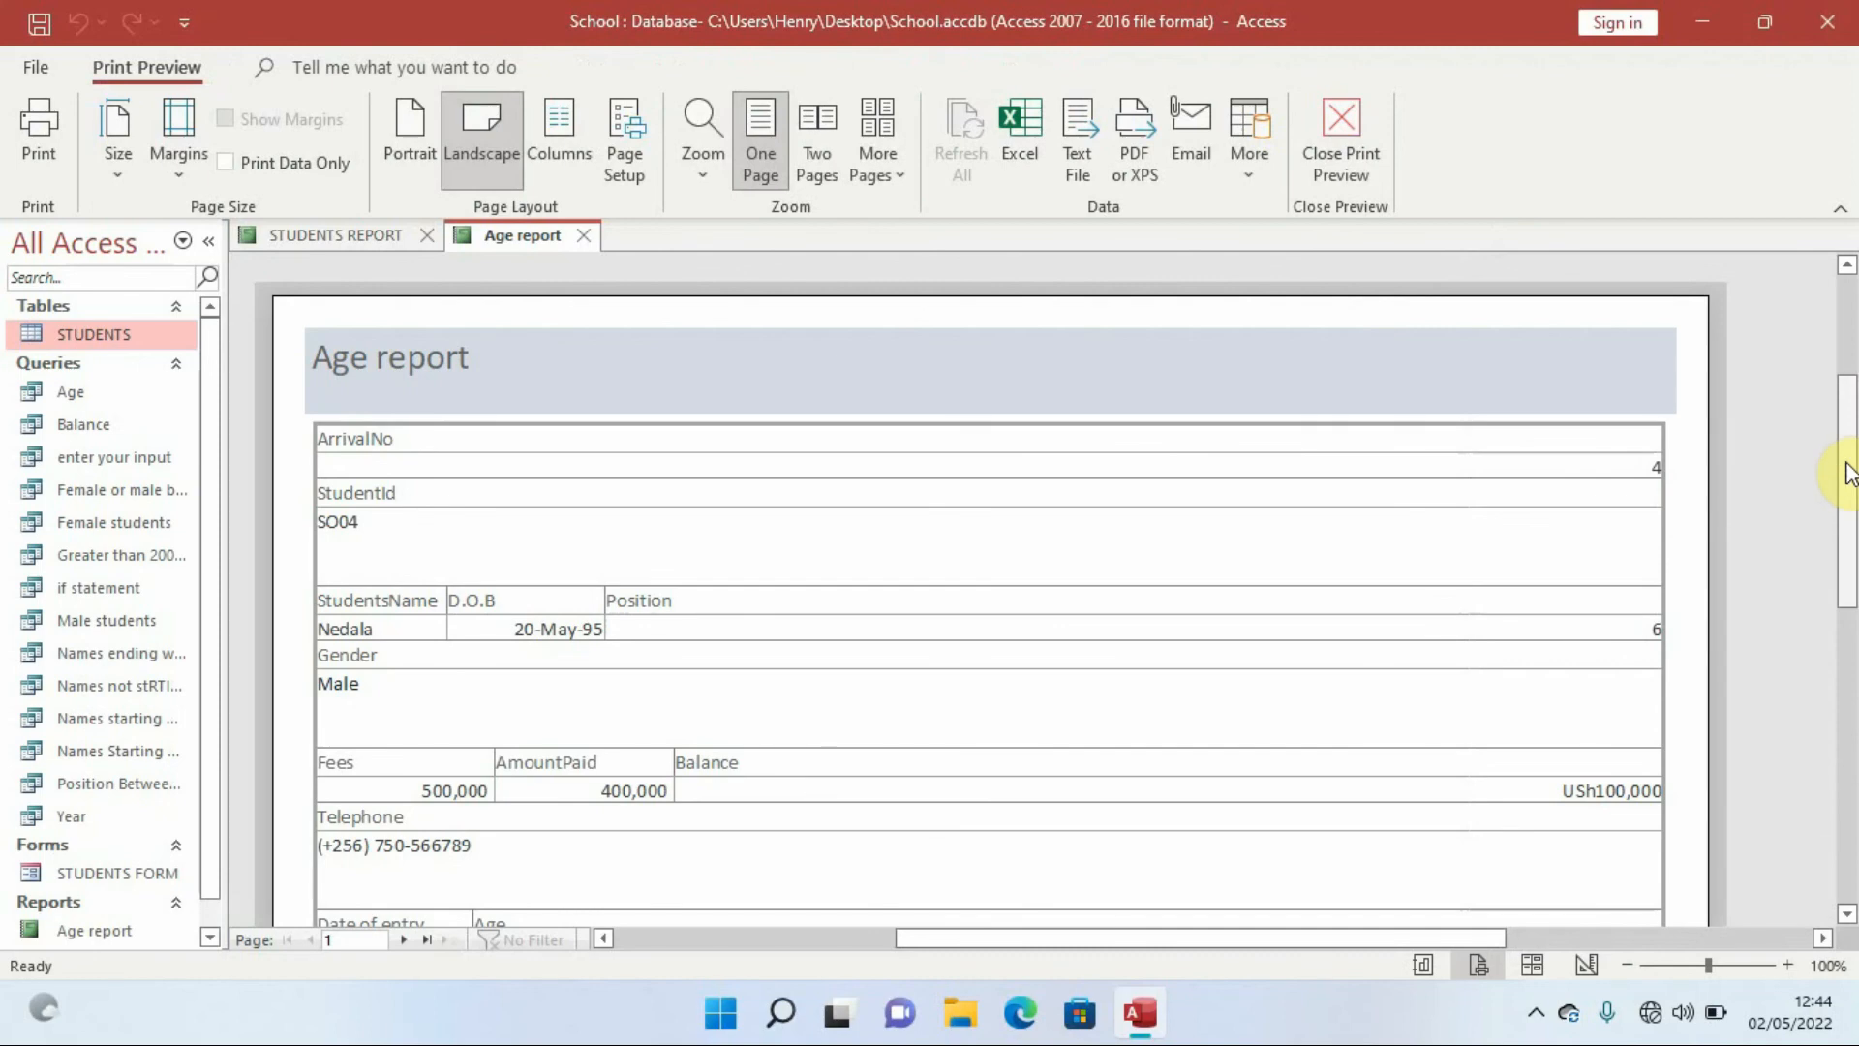
- Page forward and back through the Age report's print preview to examine the student records
{"action": "mouse_move", "coordinate": [1845, 463]}
{"action": "left_mouse_down"}
{"action": "mouse_move", "coordinate": [1847, 557]}
{"action": "mouse_move", "coordinate": [1847, 479]}
{"action": "left_mouse_up"}
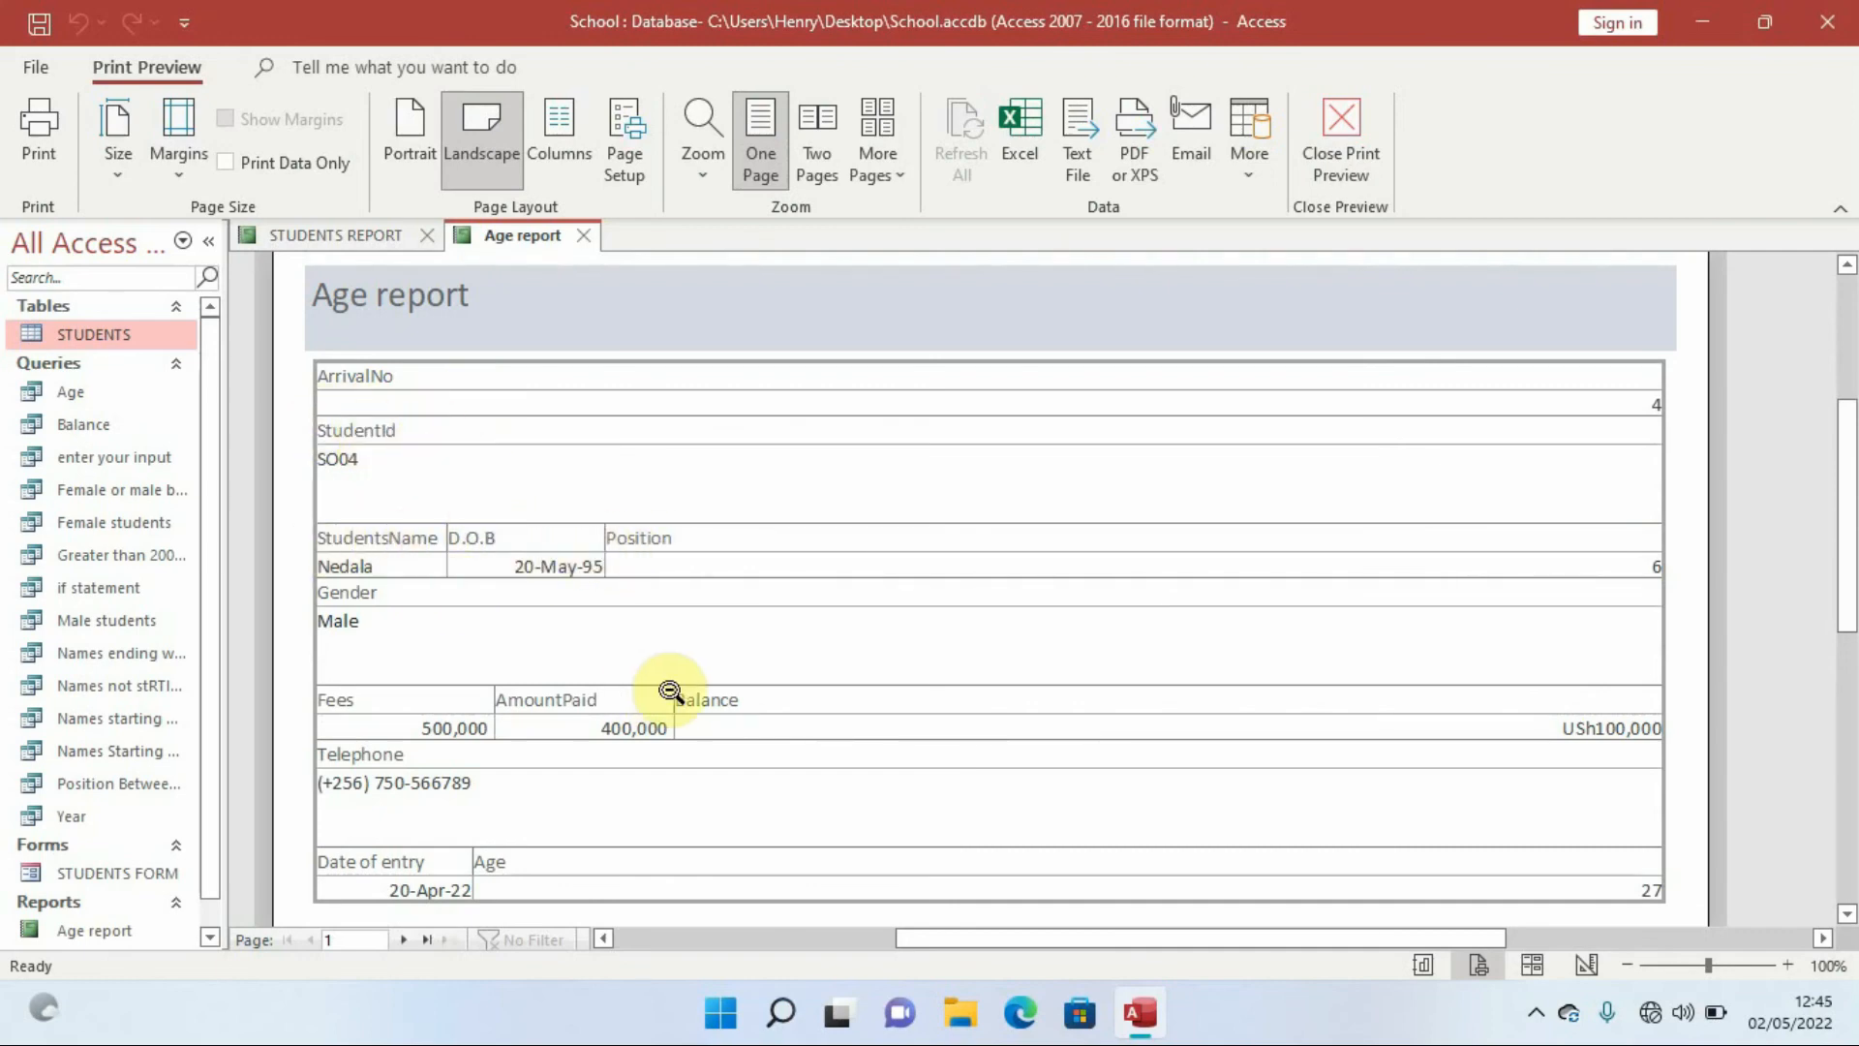
{"action": "left_click", "coordinate": [1848, 503]}
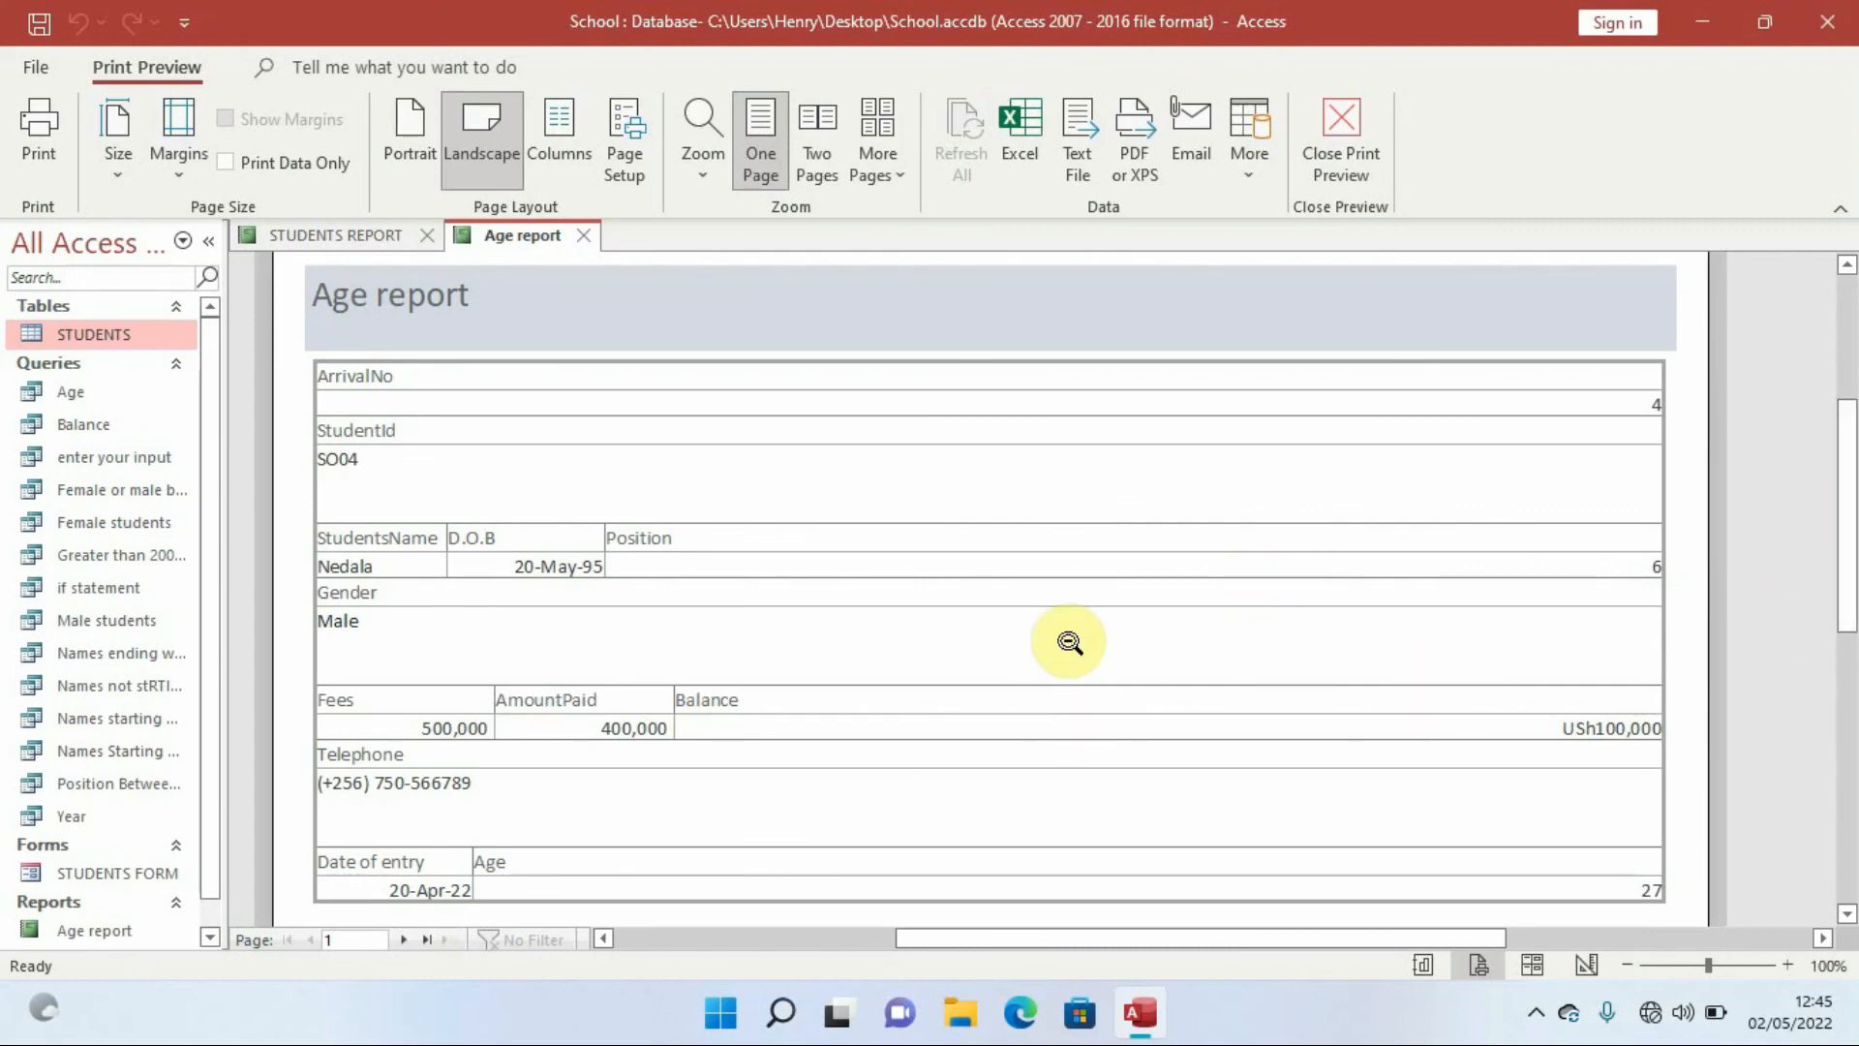
{"action": "left_click", "coordinate": [400, 945]}
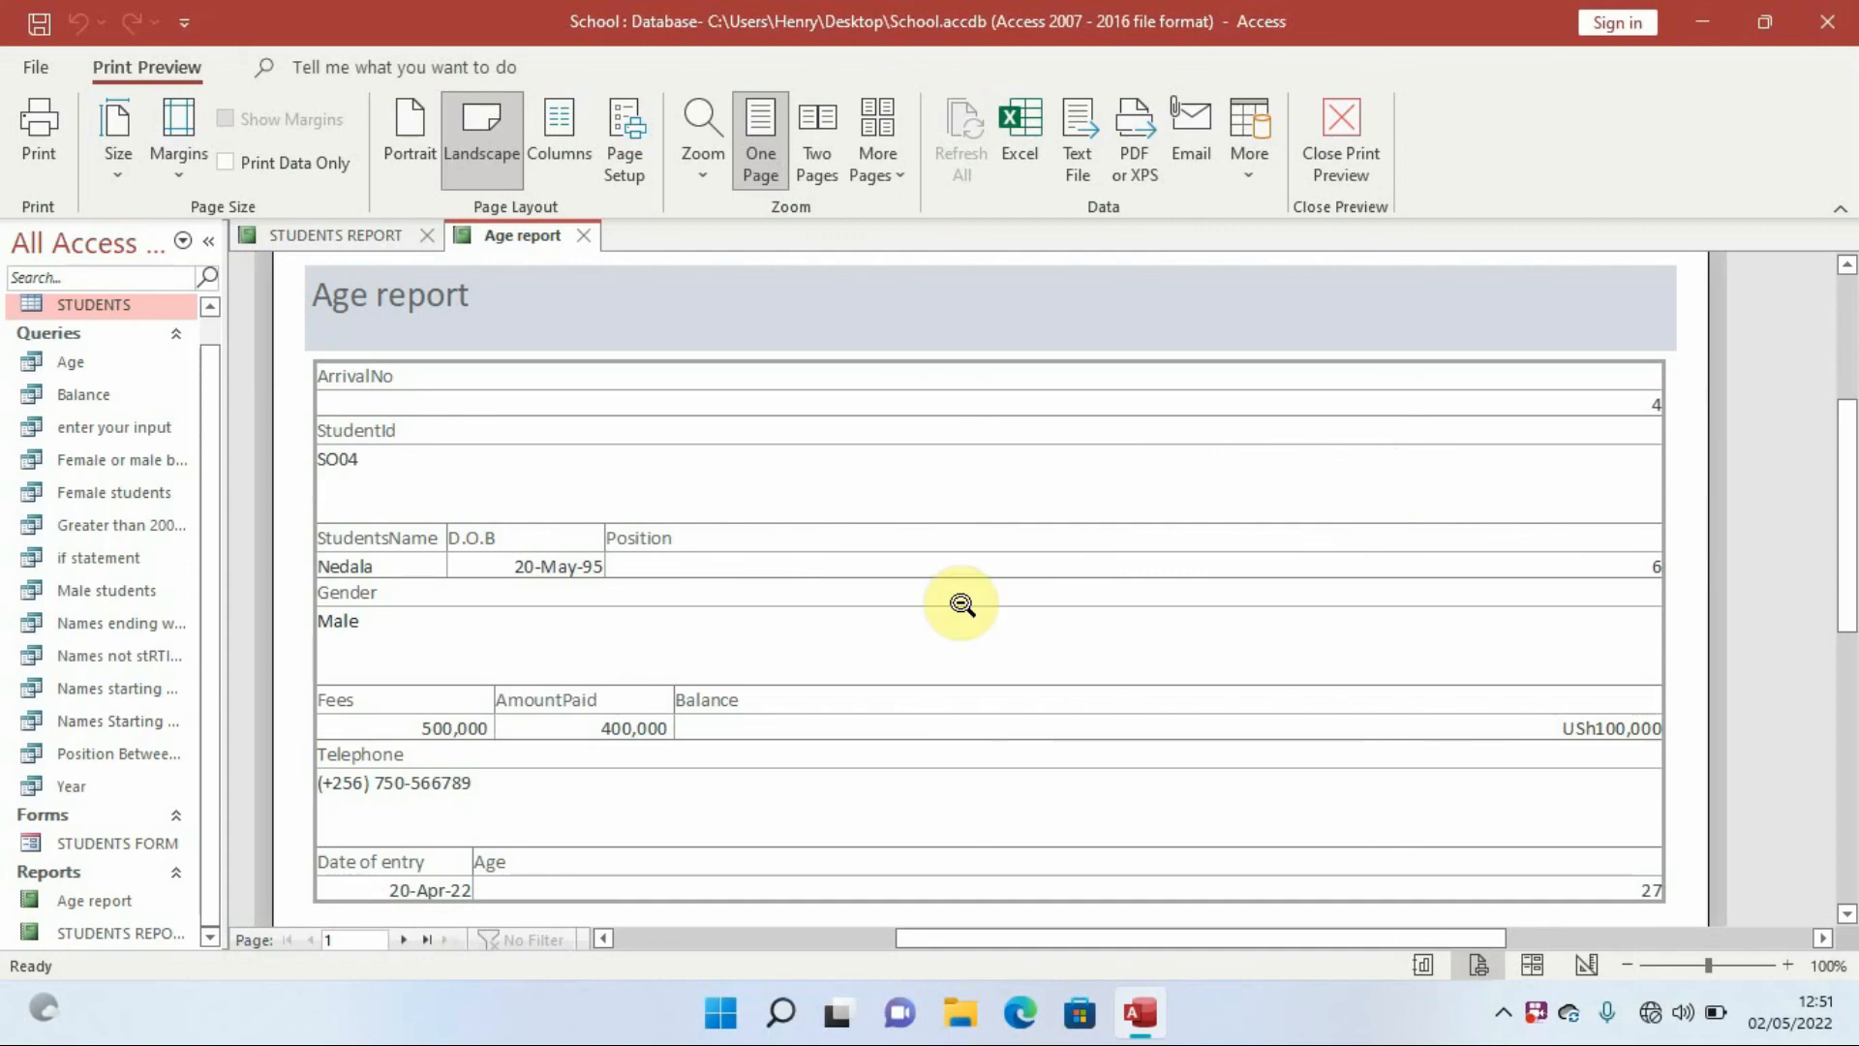
{"action": "left_click", "coordinate": [403, 939]}
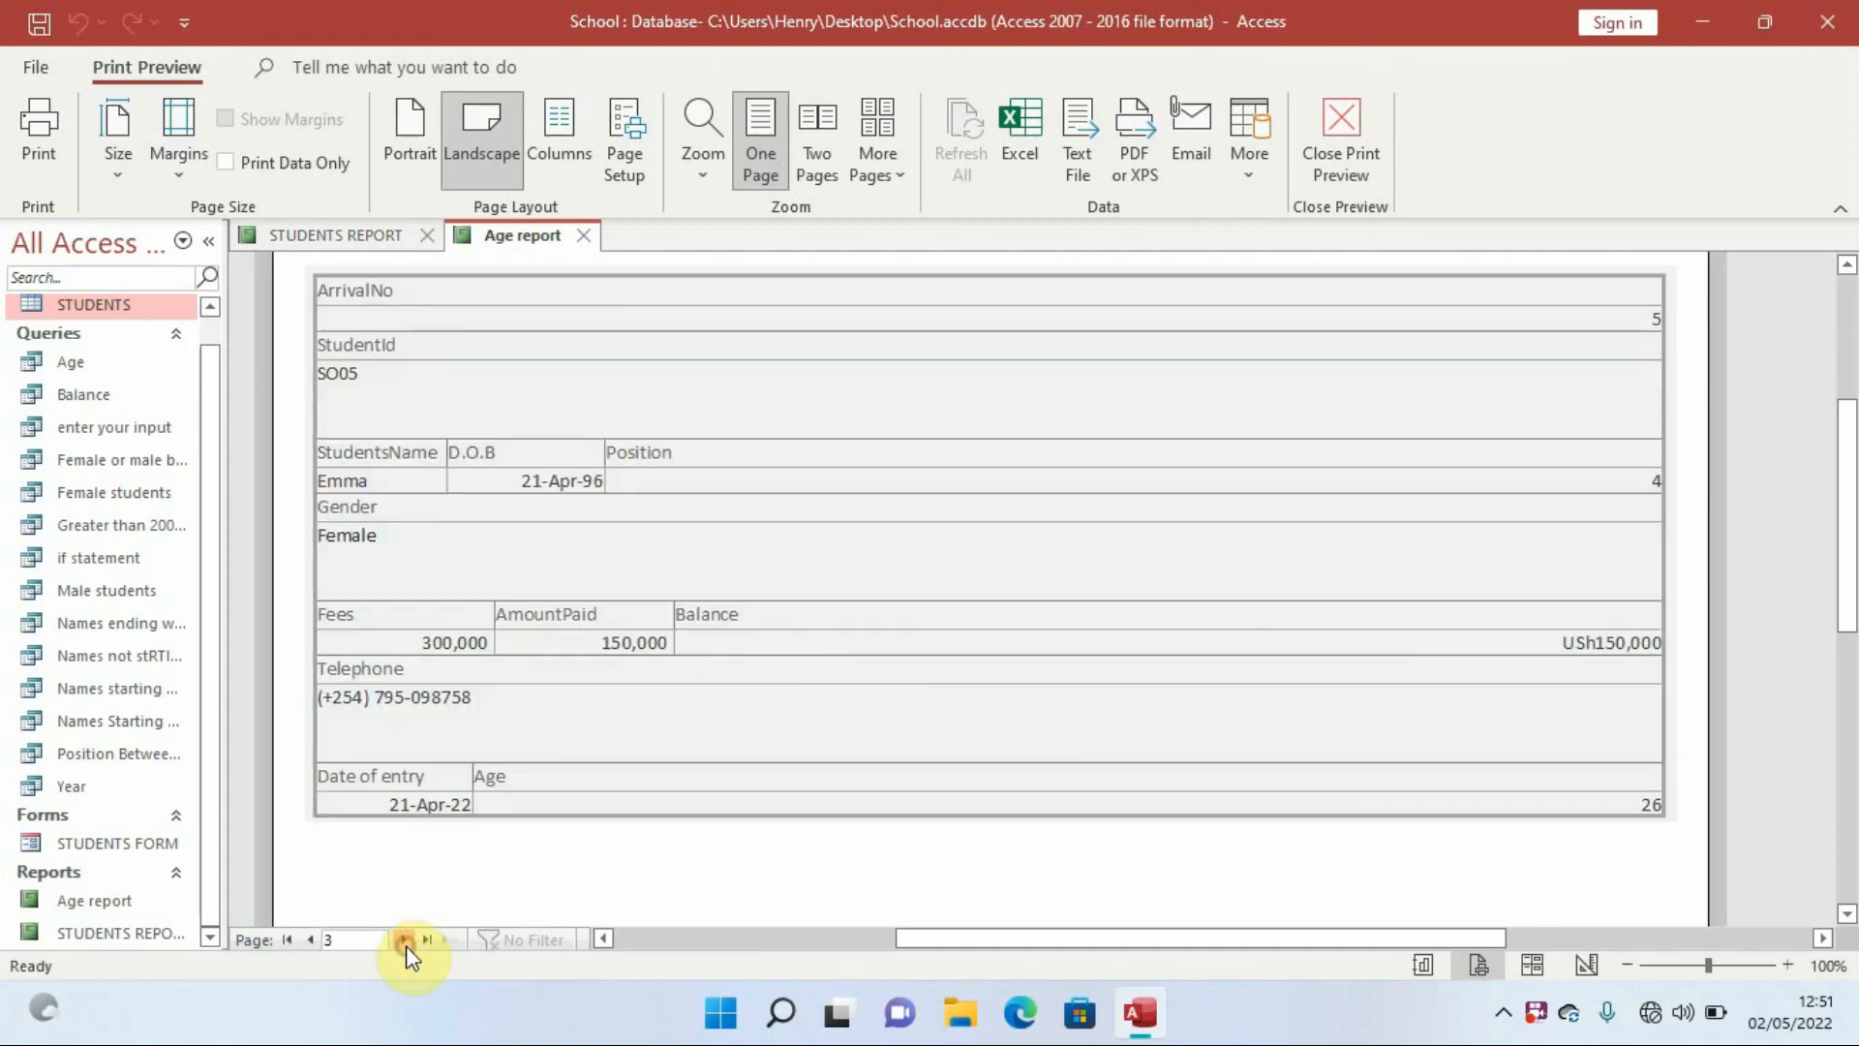
{"action": "left_click", "coordinate": [403, 939]}
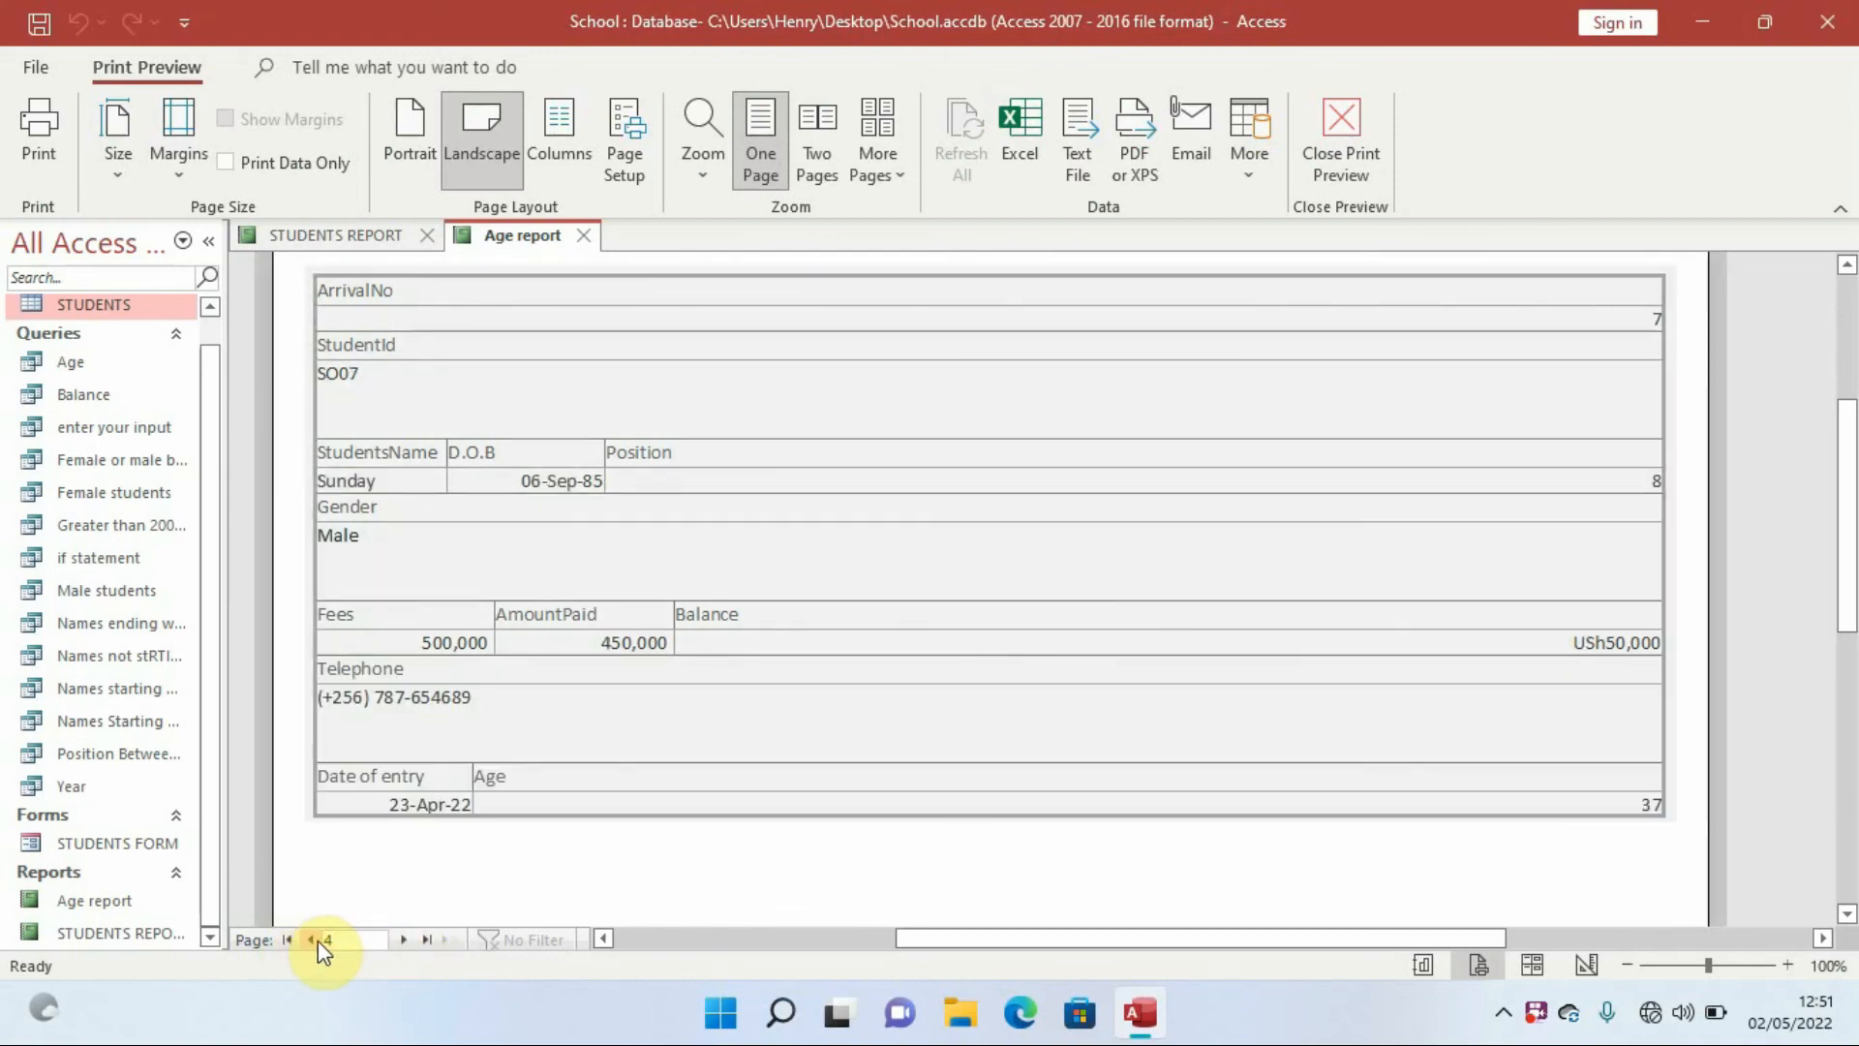
{"action": "double_click", "coordinate": [311, 940]}
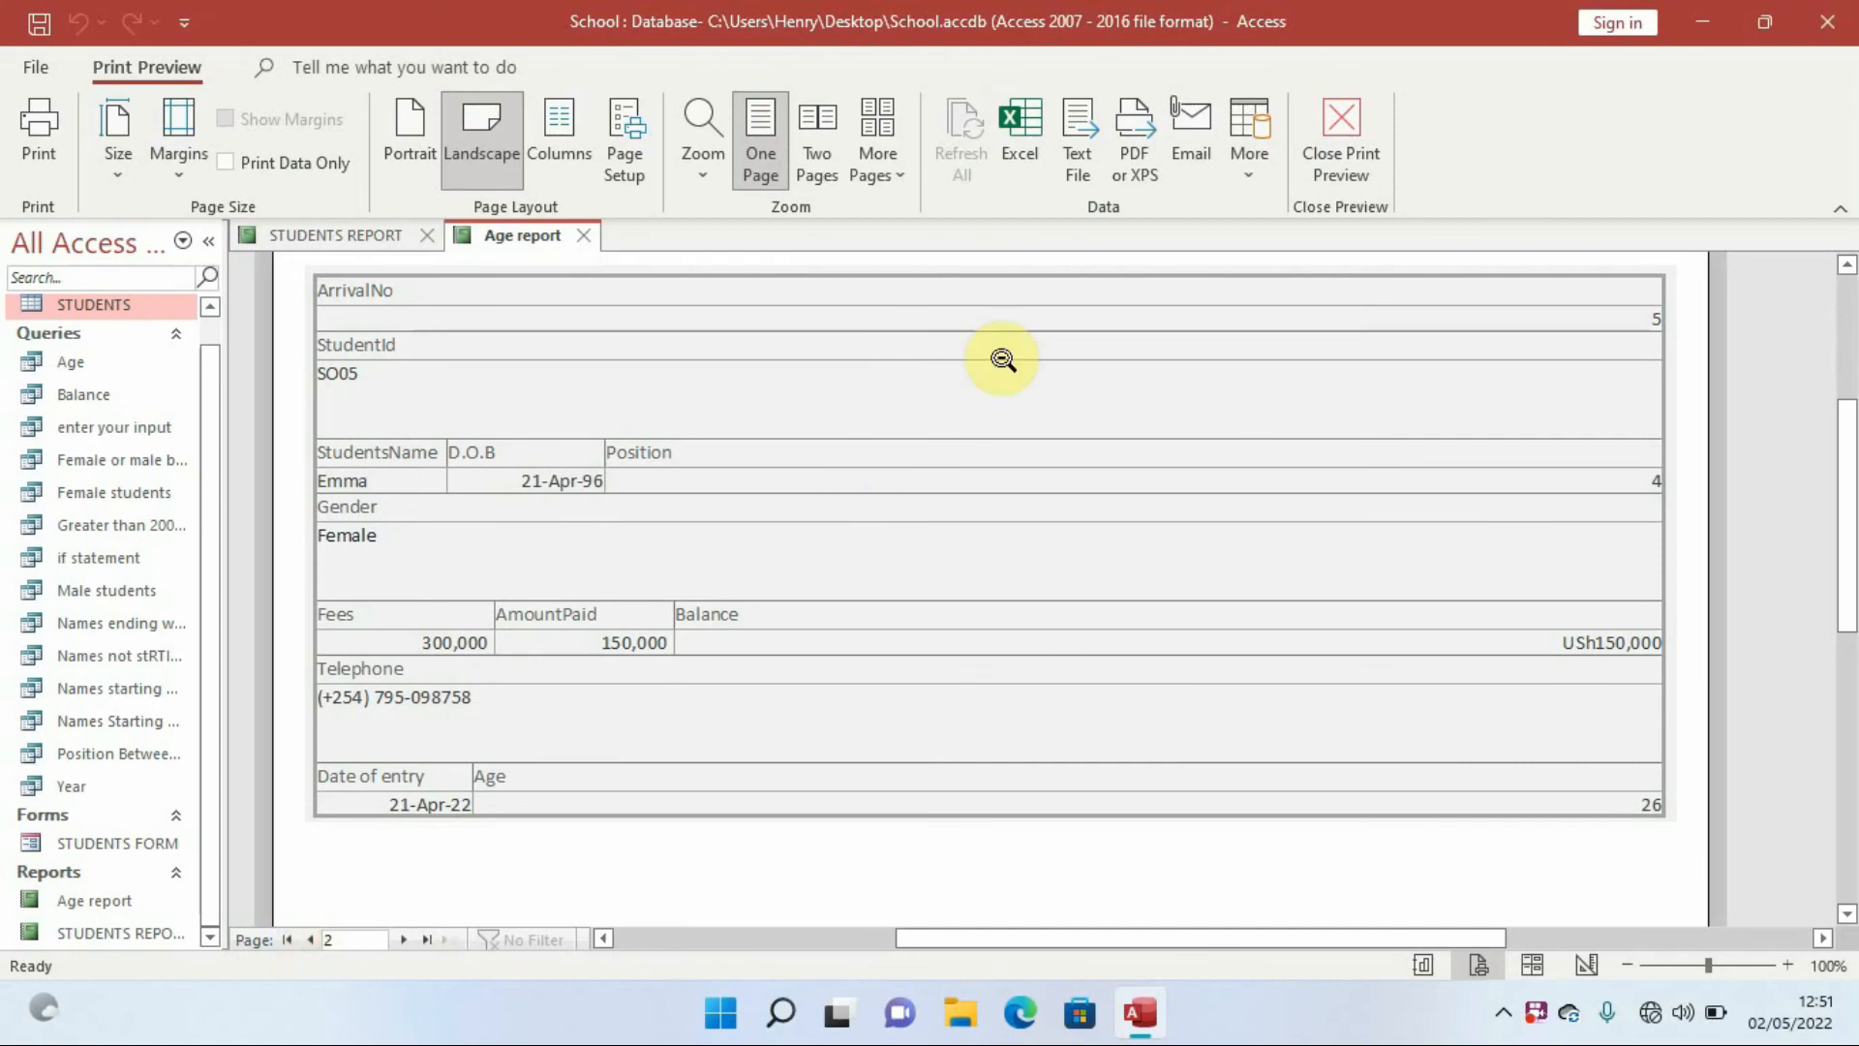
- Close the print preview of the Age report, display it in Report View and look through its records
{"action": "left_click", "coordinate": [1333, 125]}
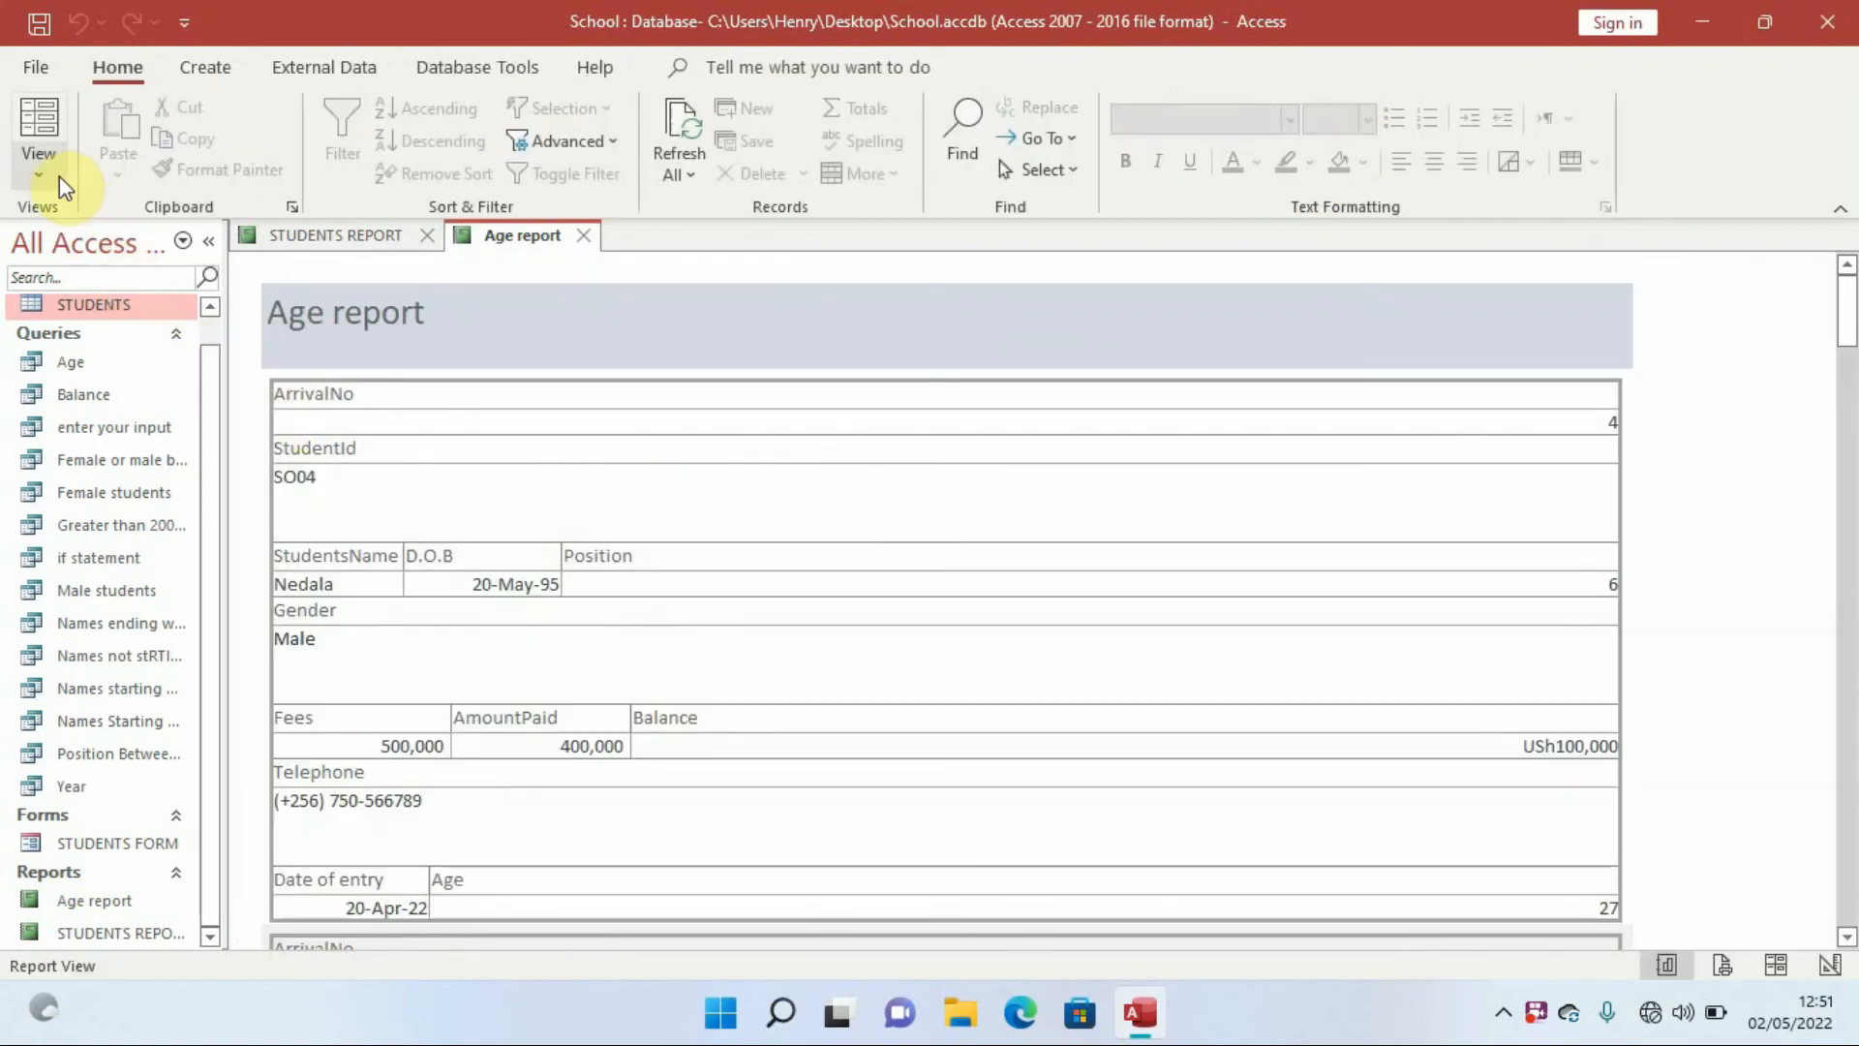
{"action": "left_click", "coordinate": [35, 176]}
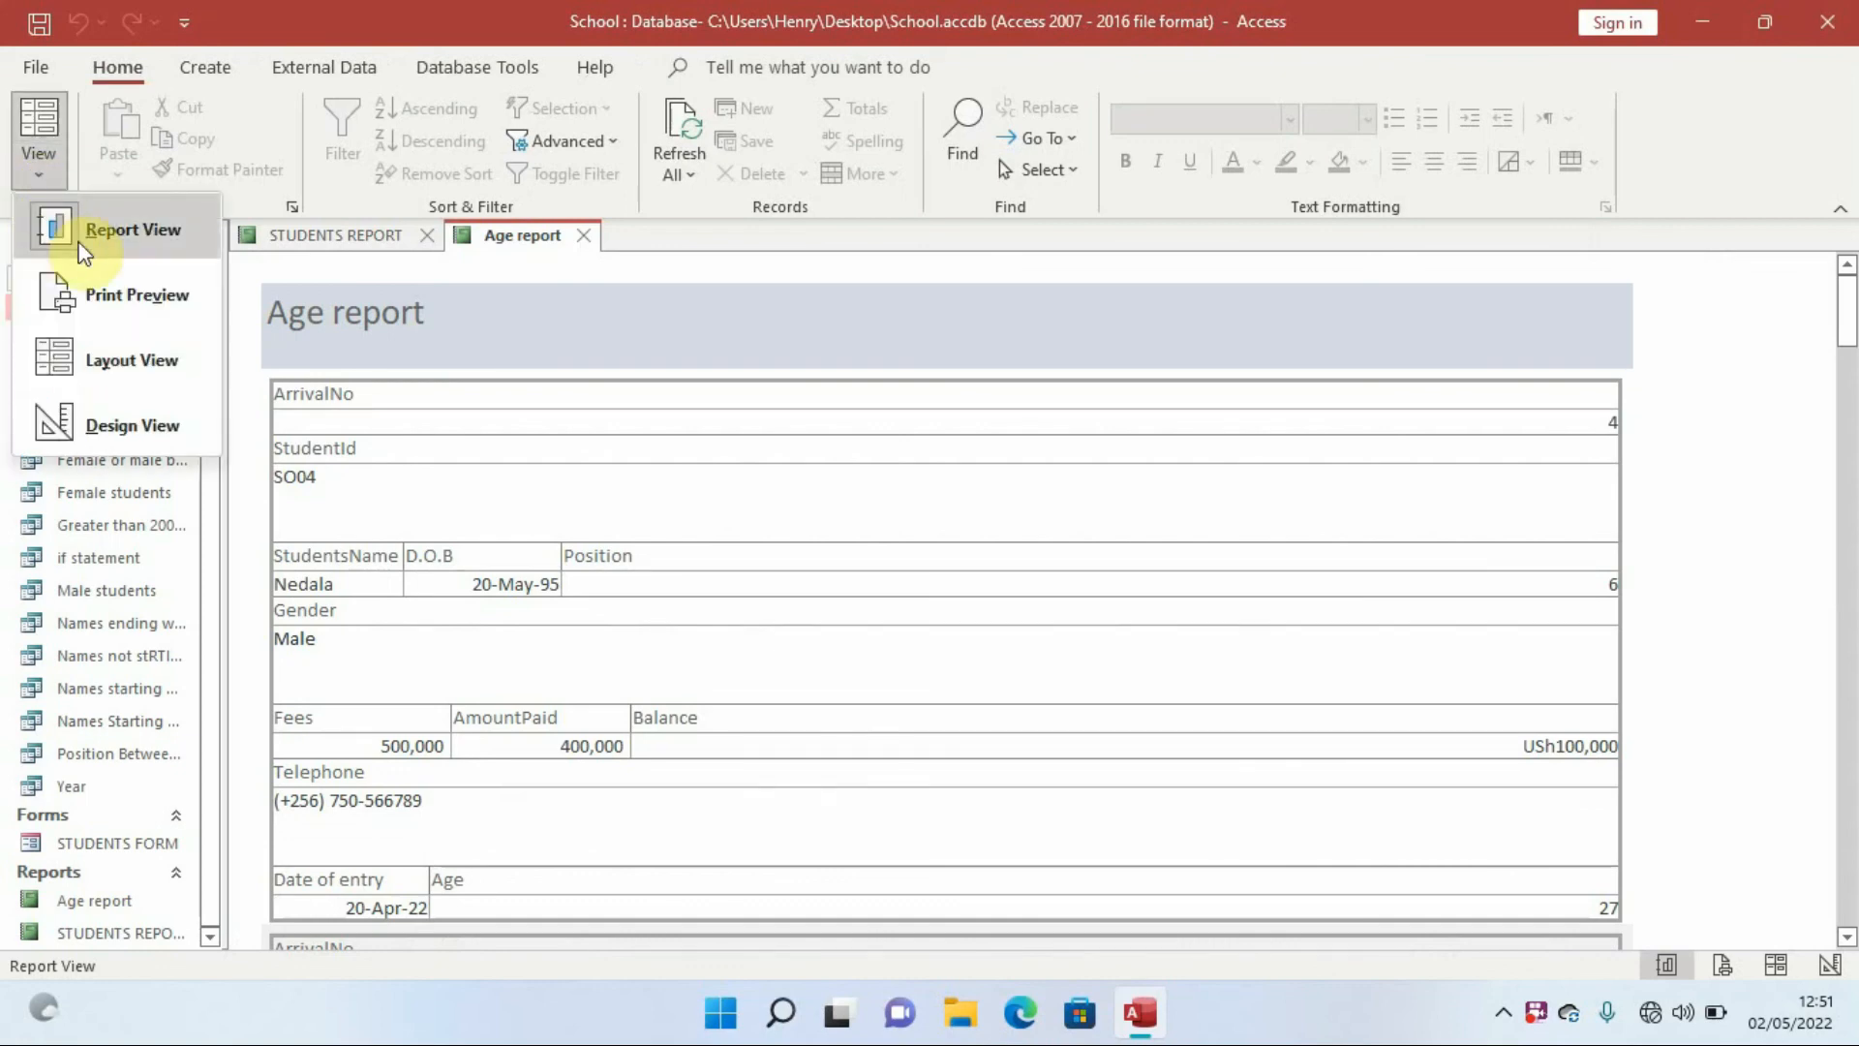
{"action": "left_click", "coordinate": [97, 235]}
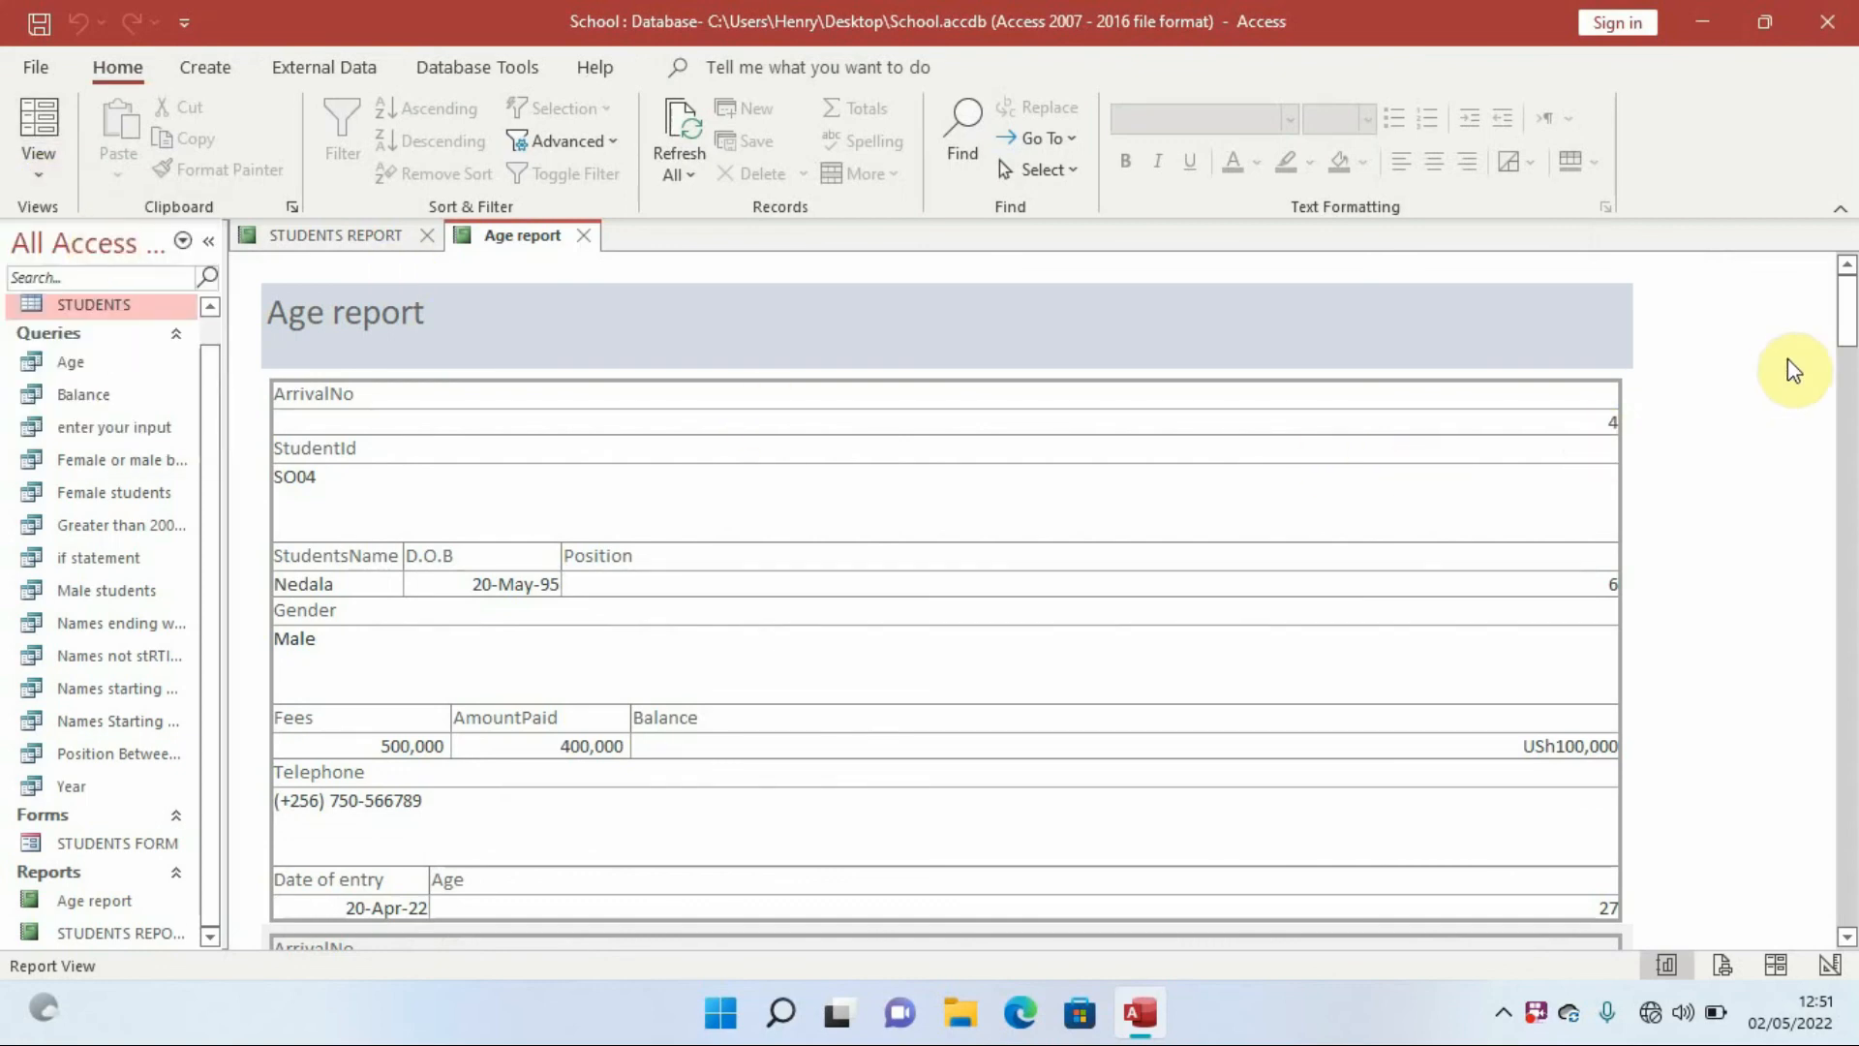
{"action": "left_click_drag", "start_coordinate": [1847, 323], "coordinate": [1850, 606]}
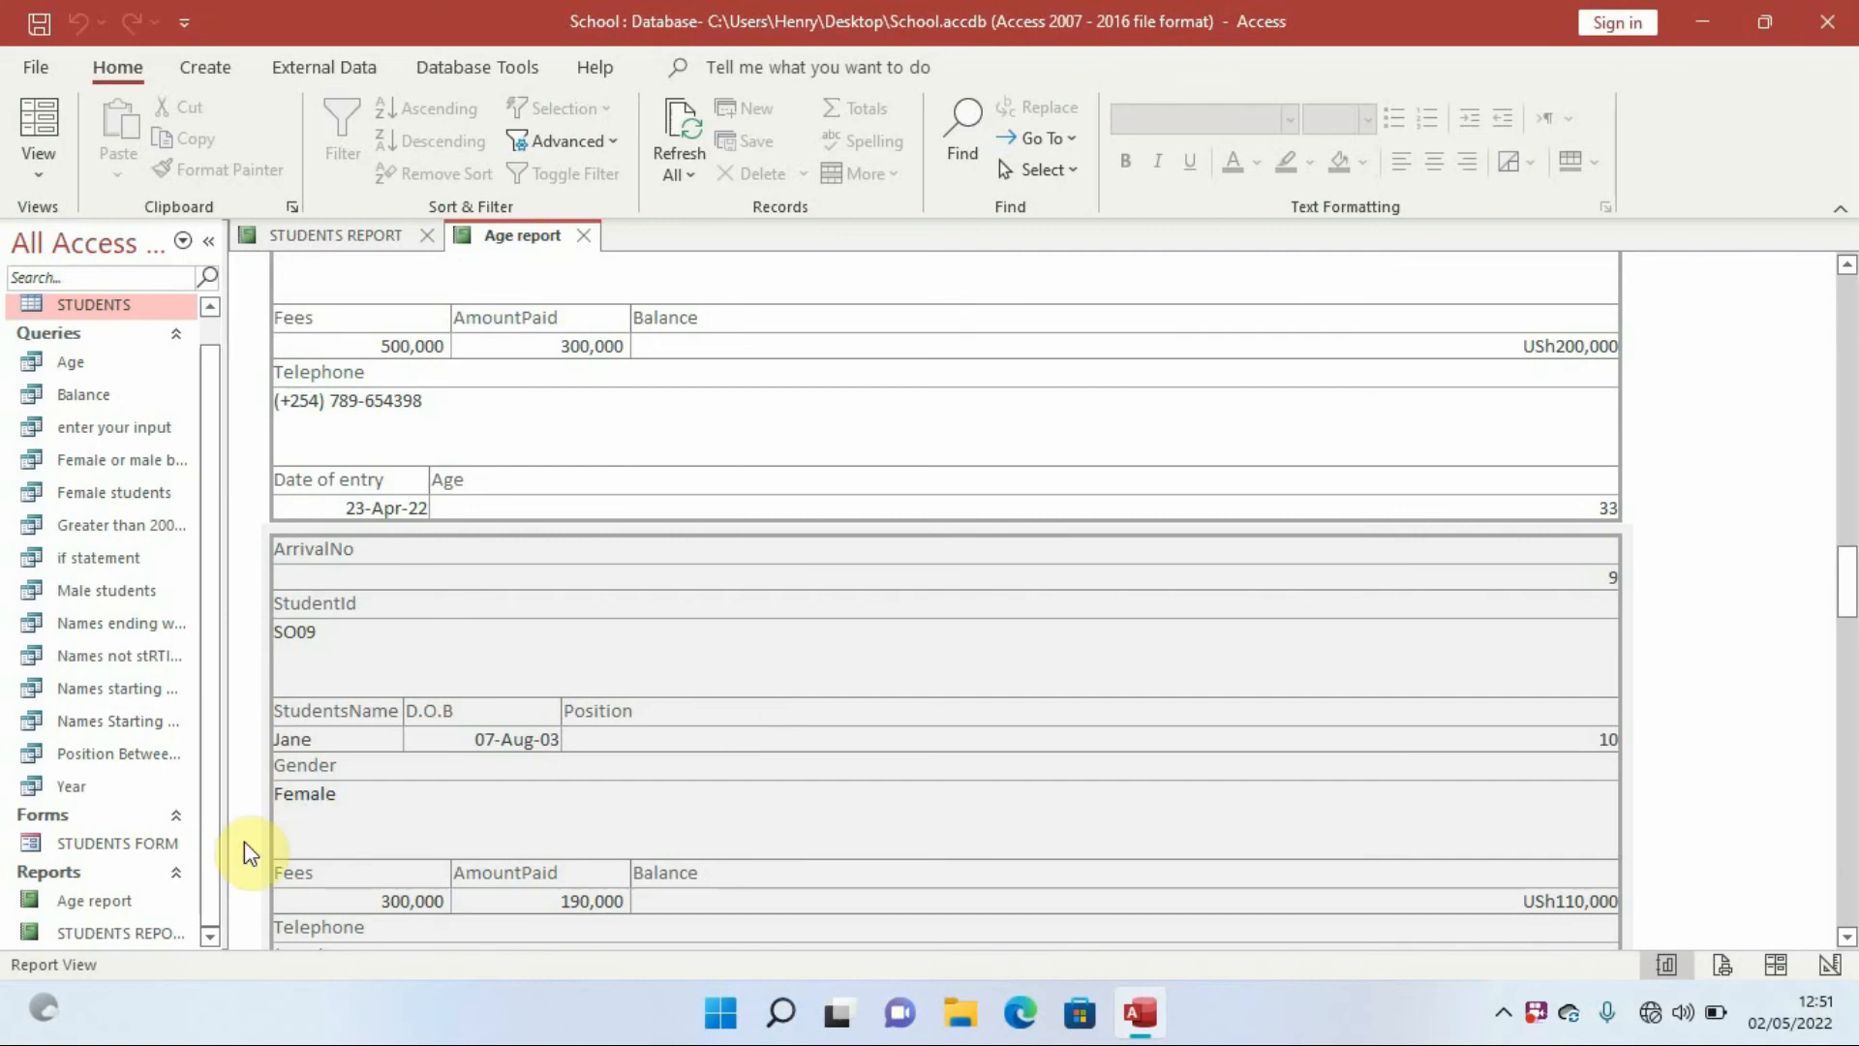
{"action": "mouse_move", "coordinate": [214, 781]}
{"action": "left_mouse_down"}
{"action": "mouse_move", "coordinate": [207, 739]}
{"action": "mouse_move", "coordinate": [199, 801]}
{"action": "left_mouse_up"}
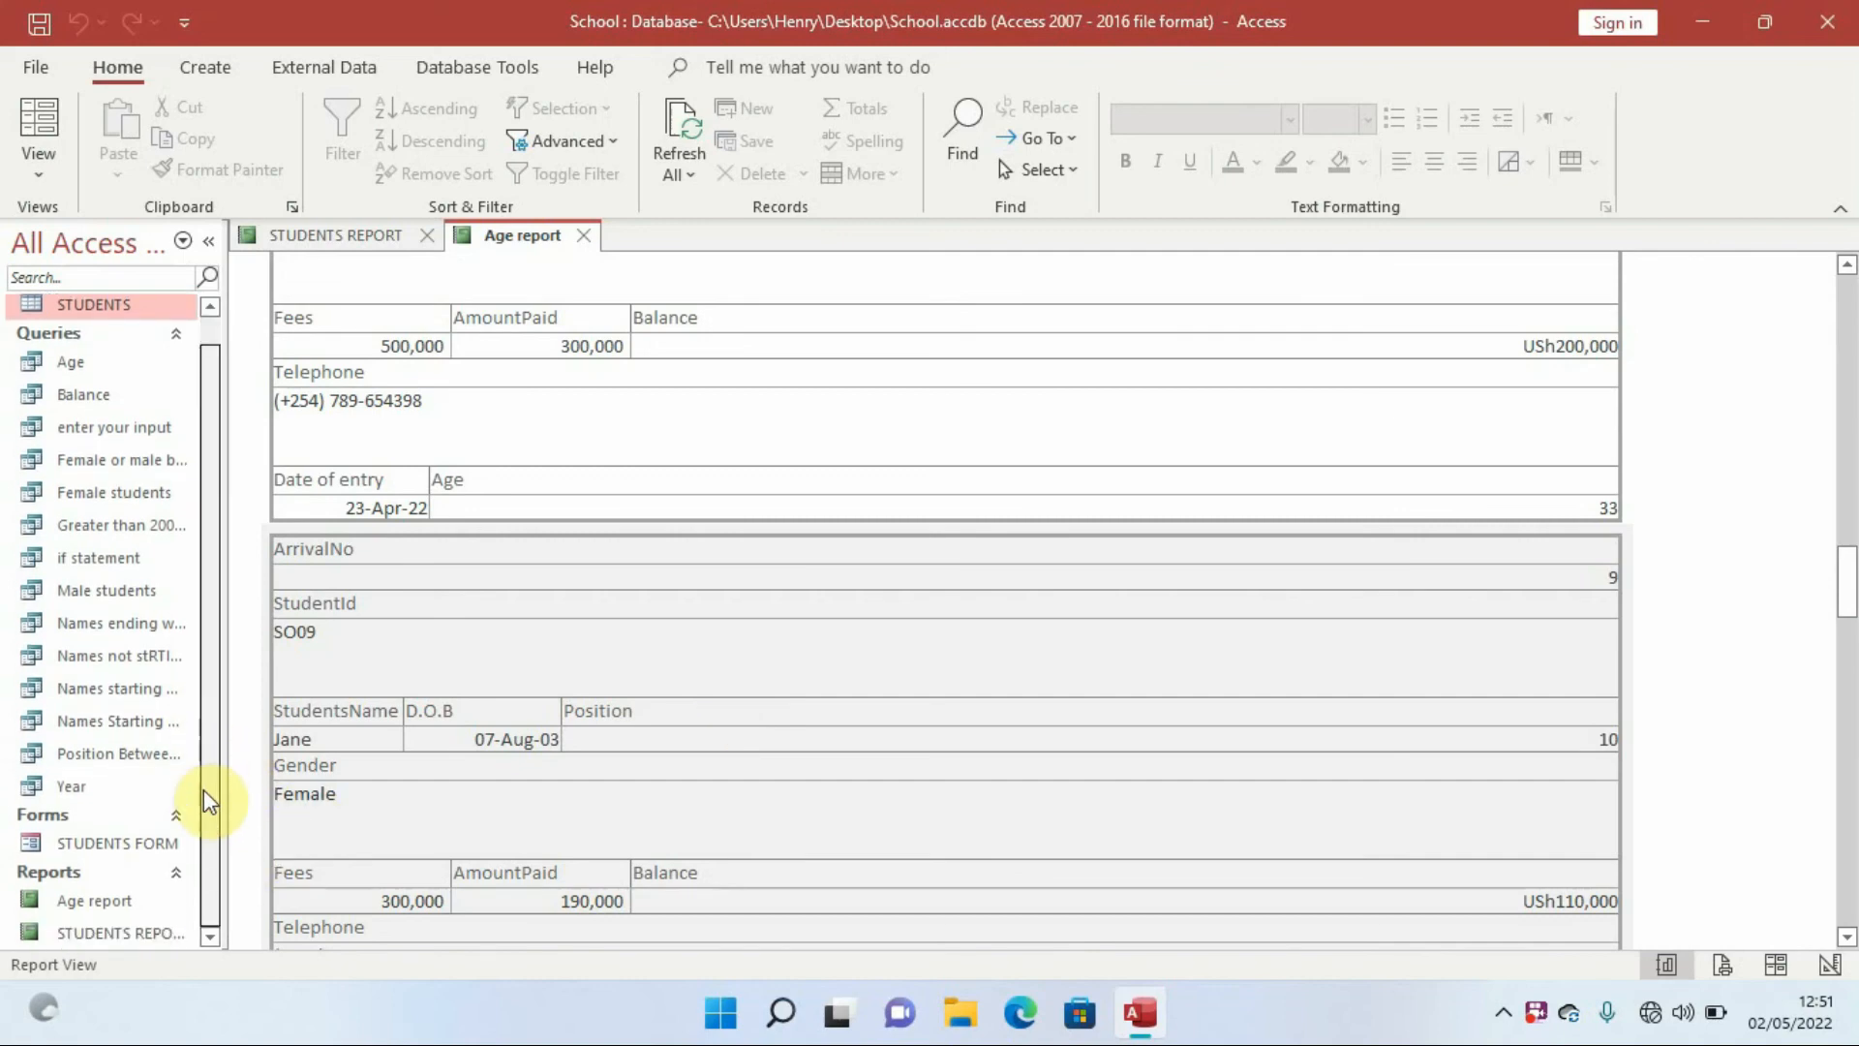